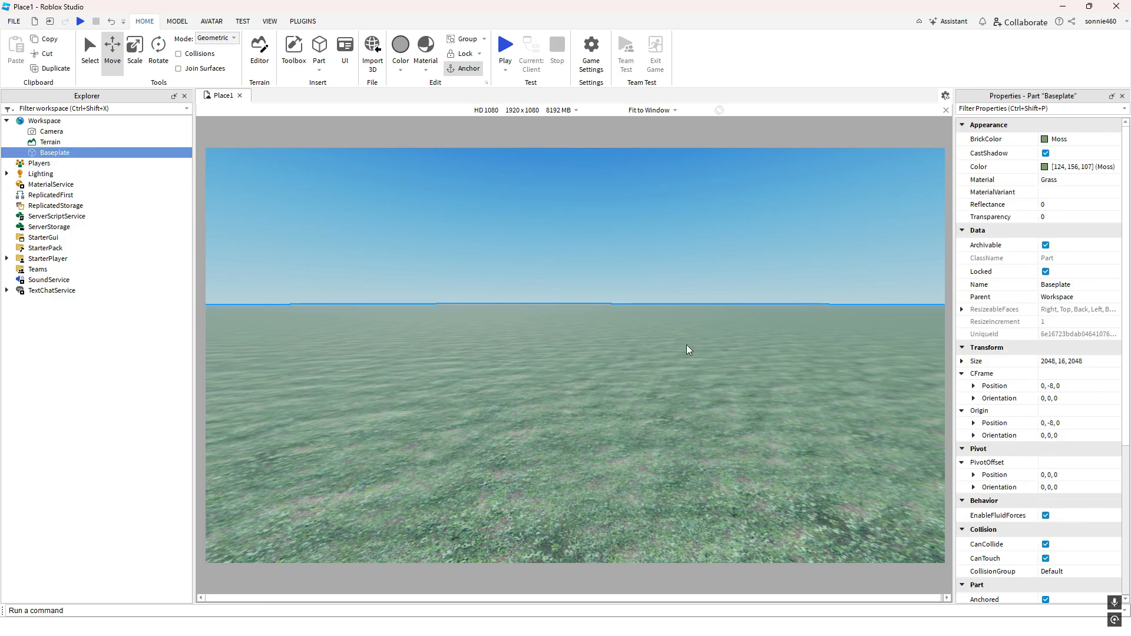
Deselect the Baseplate so that nothing in the place is selected
scroll(699, 345, up, 3)
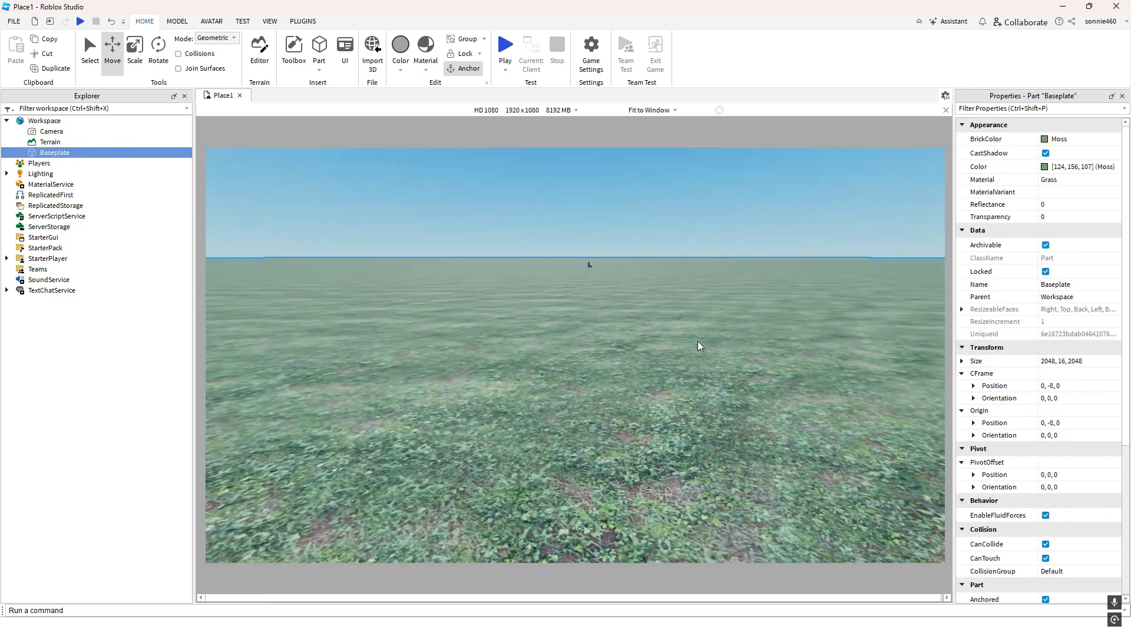
scroll(698, 346, down, 3)
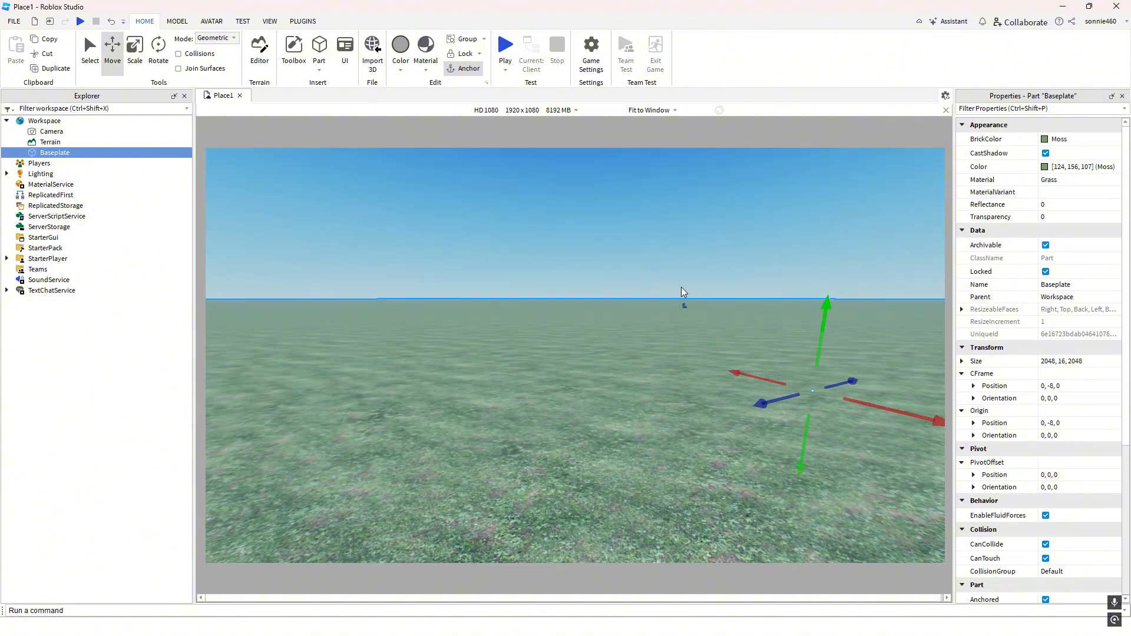
click(693, 248)
right_drag(705, 327, 738, 361)
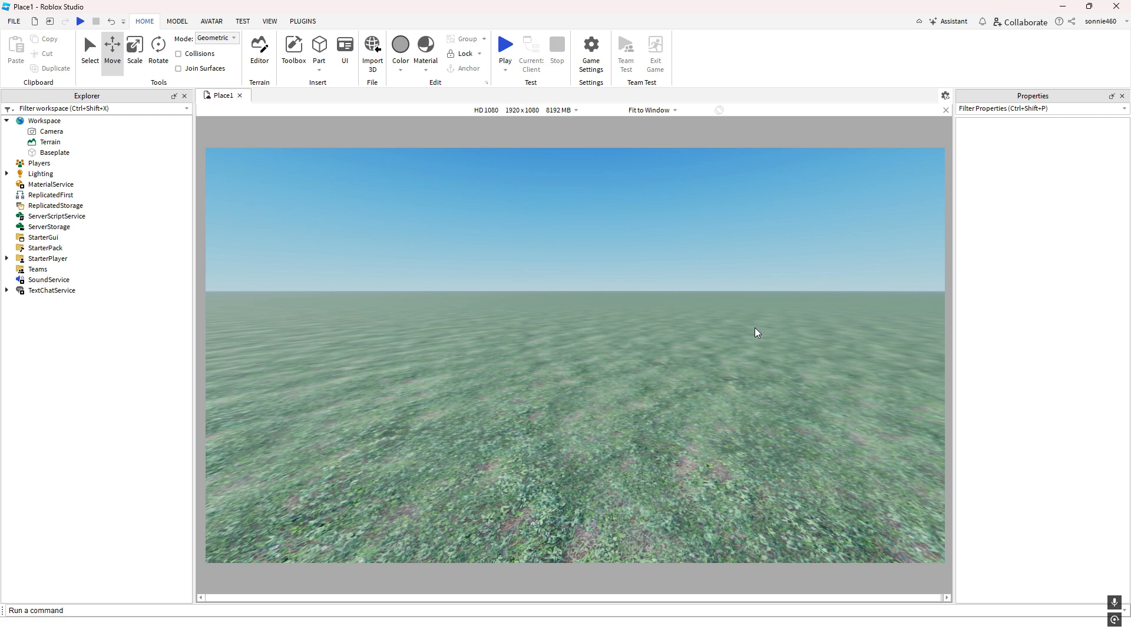
right_drag(735, 330, 737, 335)
right_drag(561, 222, 561, 222)
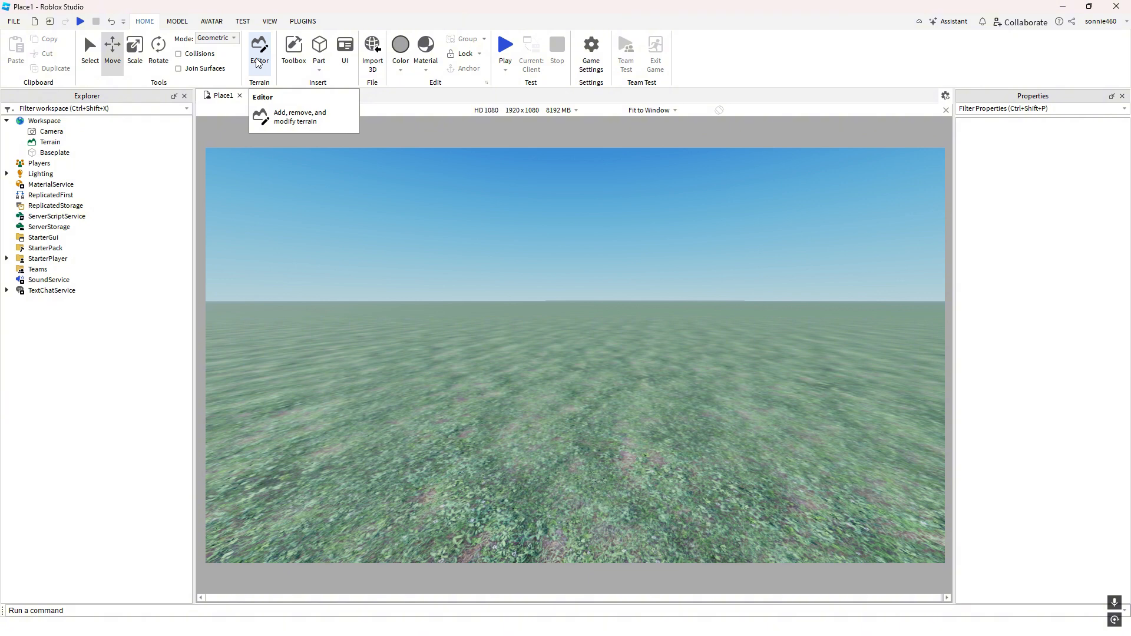
Open the Terrain Editor and bring up its Import settings for creating terrain from image maps
click(270, 22)
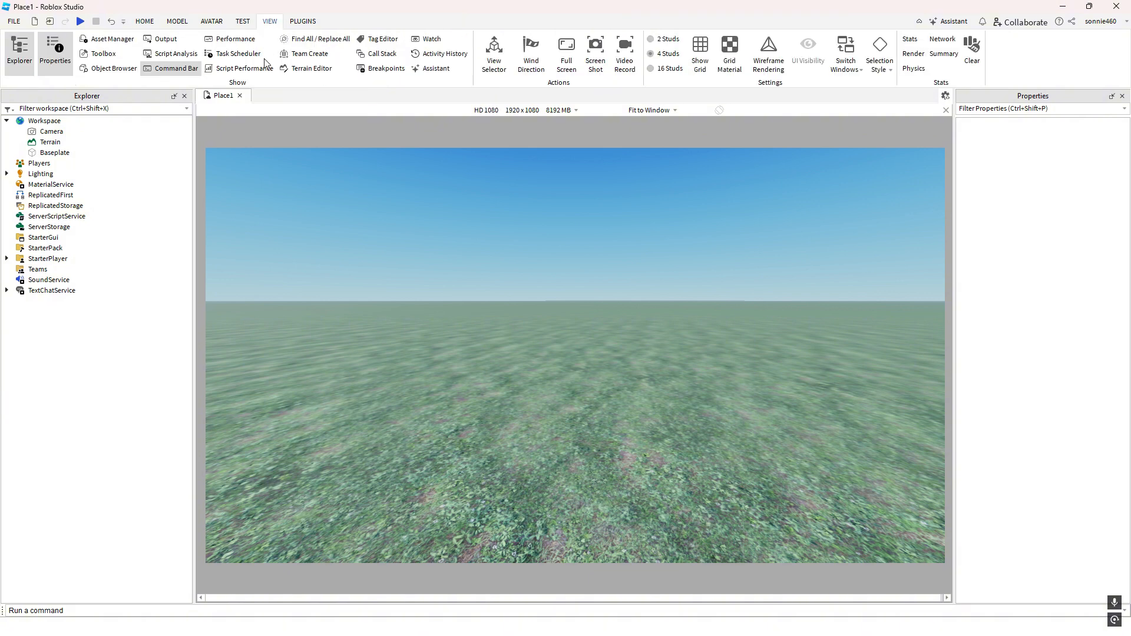
click(319, 73)
click(48, 142)
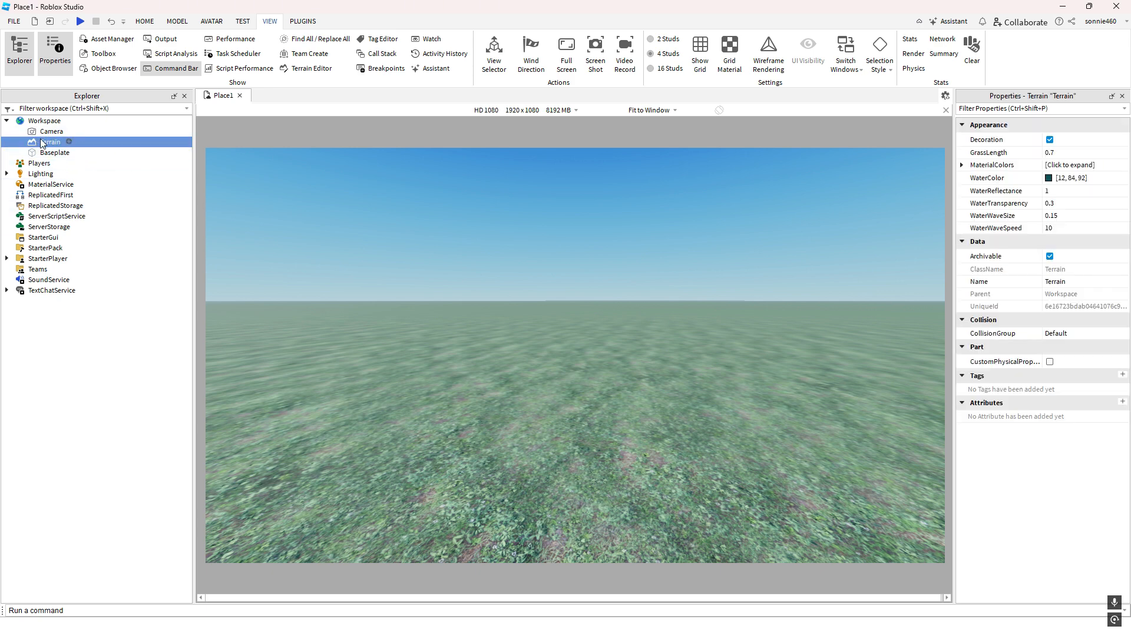
click(582, 249)
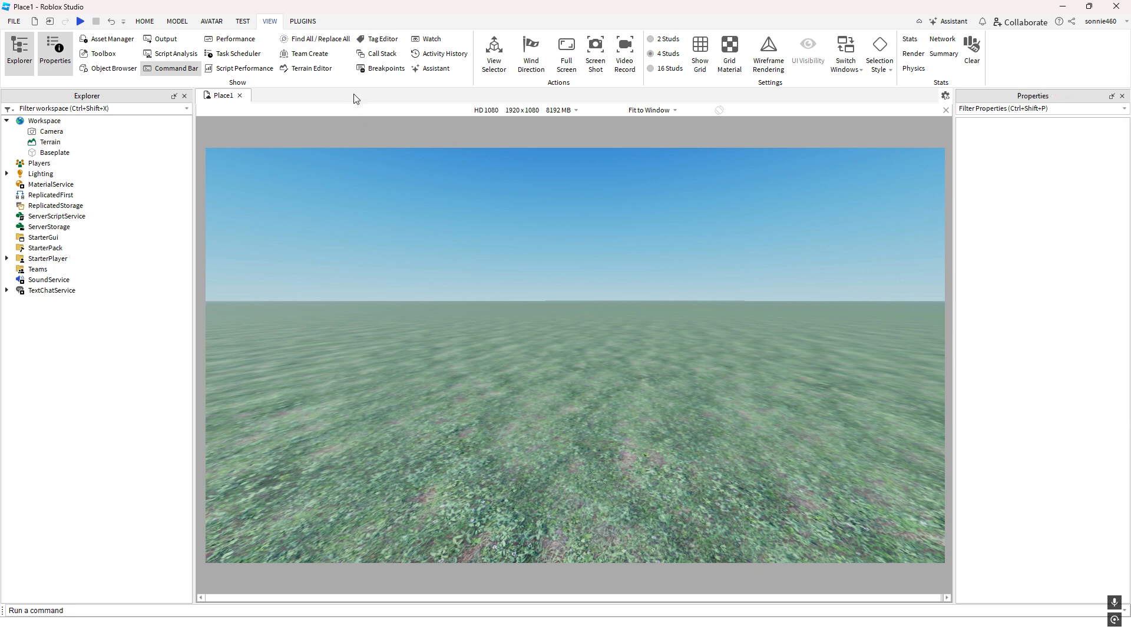
click(312, 69)
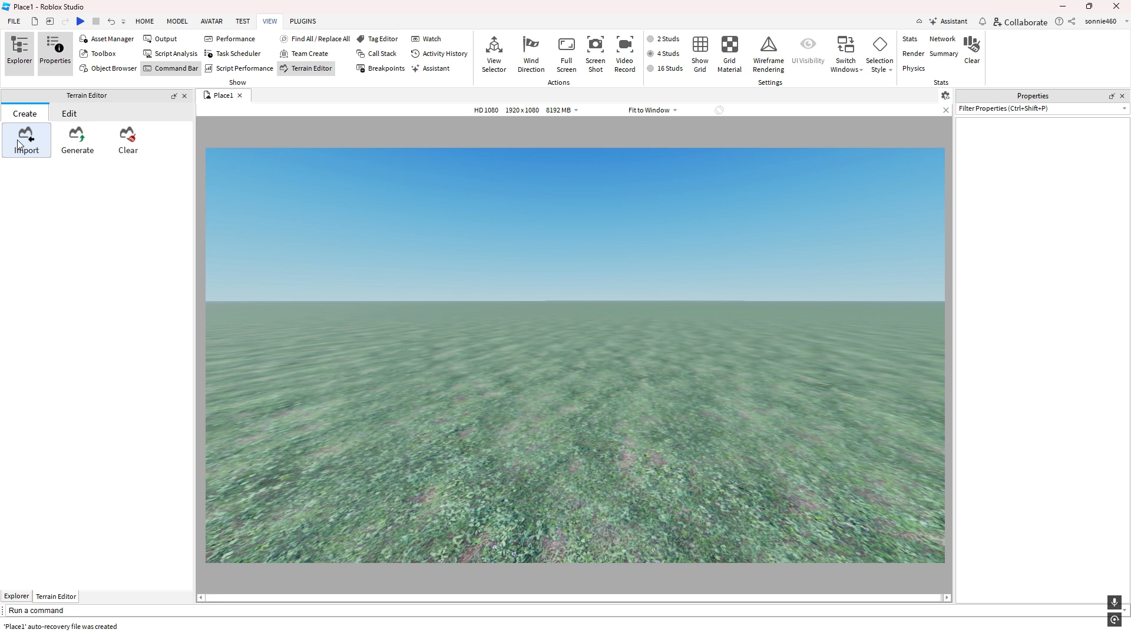
click(20, 140)
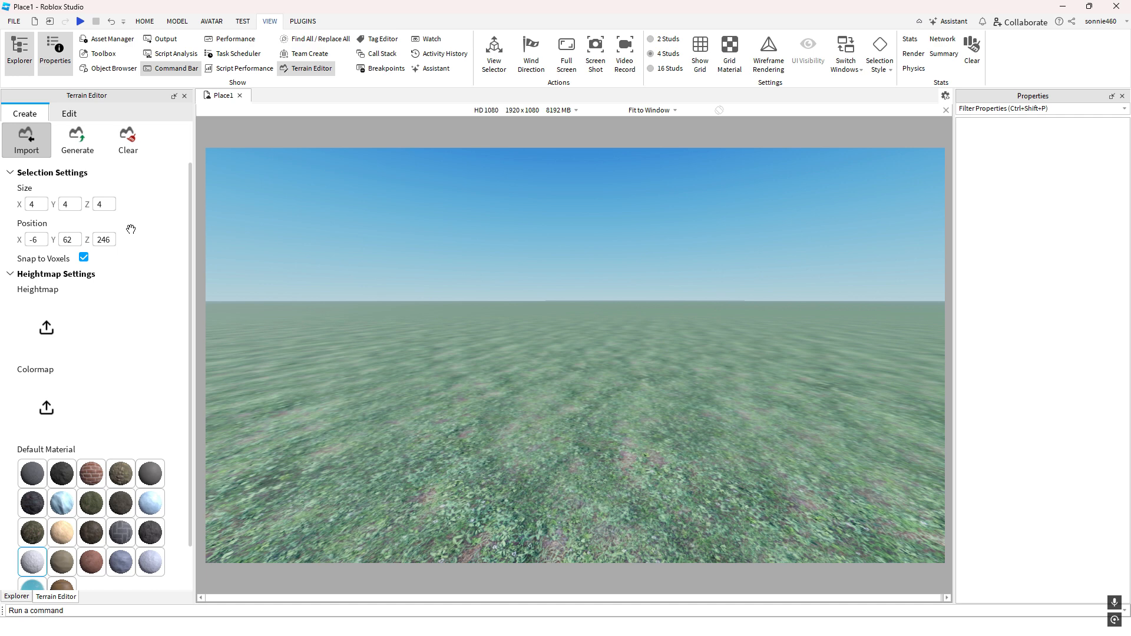
scroll(154, 333, down, 2)
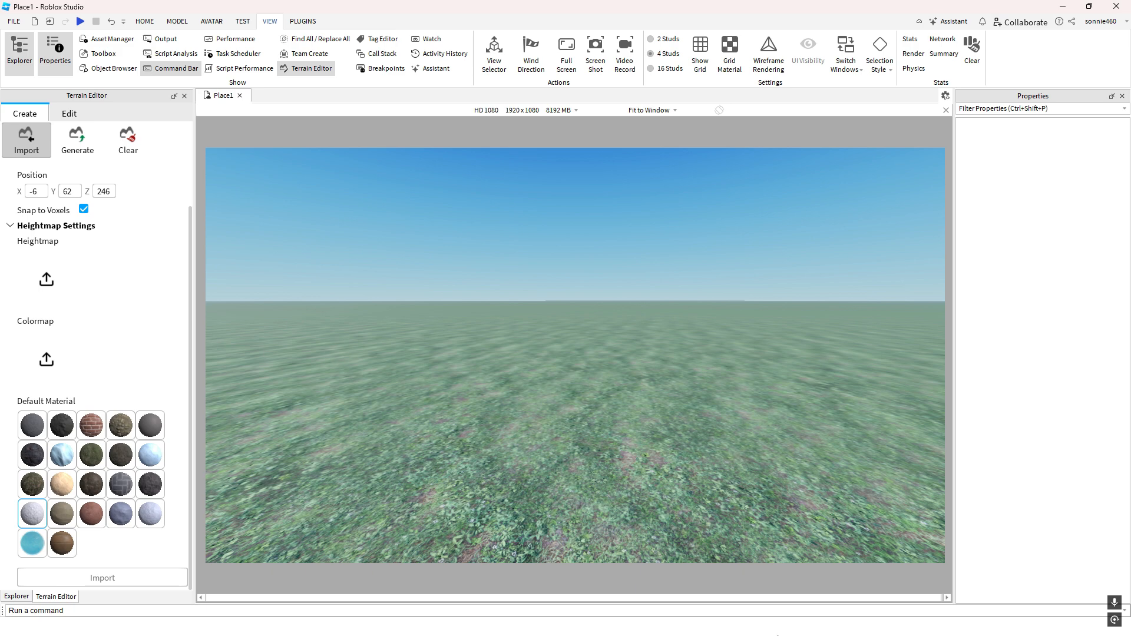
Switch to the image viewer, examine ColorMap.png and HeightMap.png, and return to Roblox Studio
key(super)
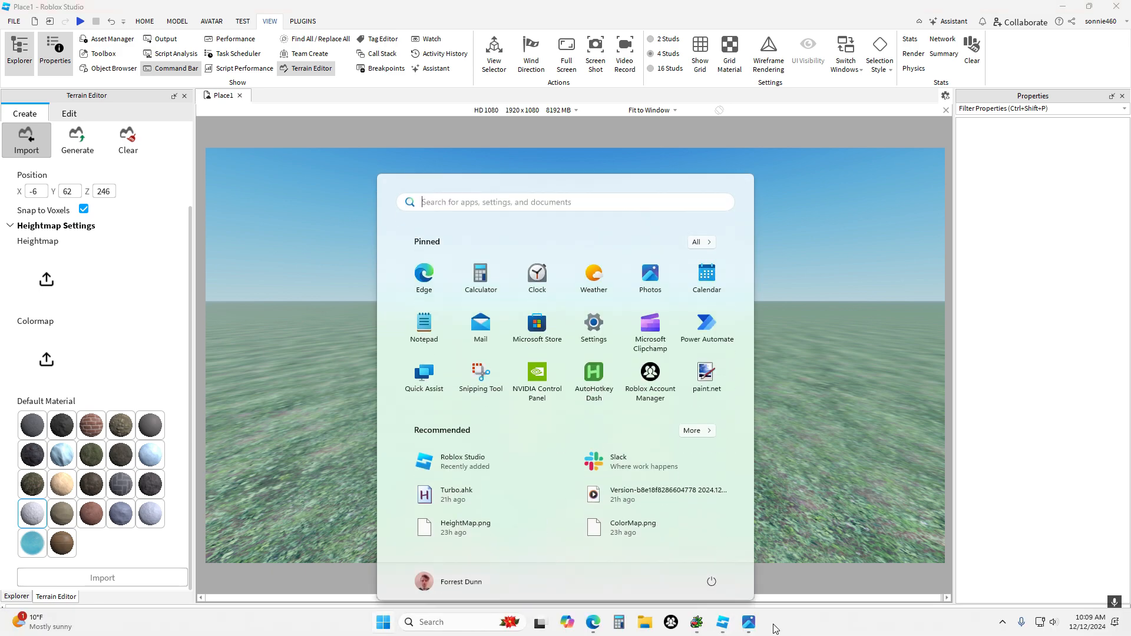
key(super)
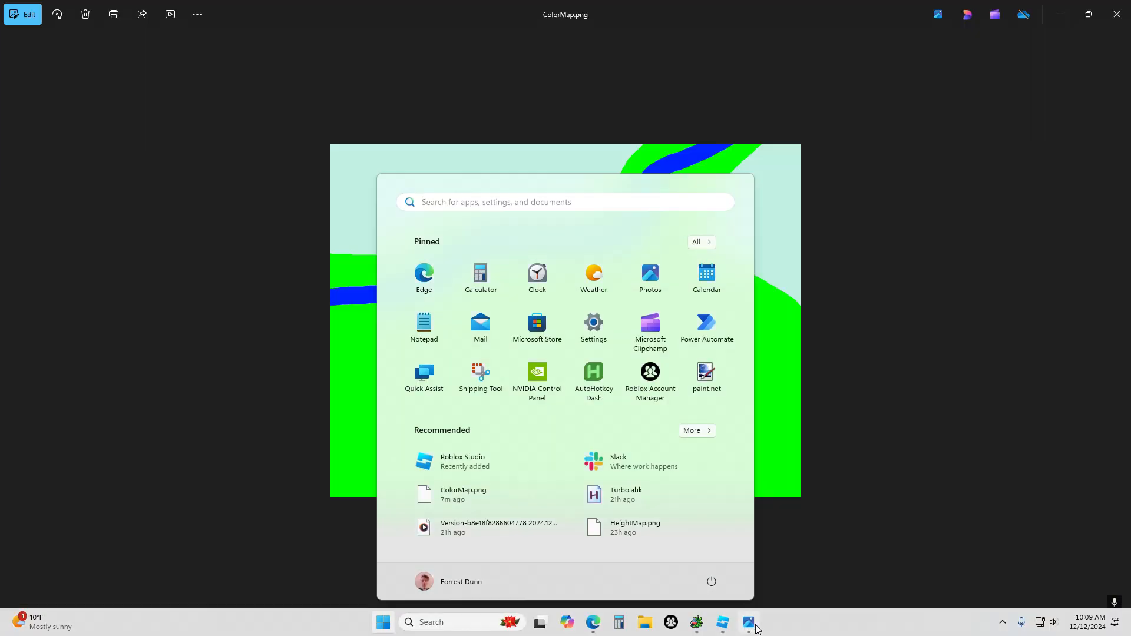
key(super)
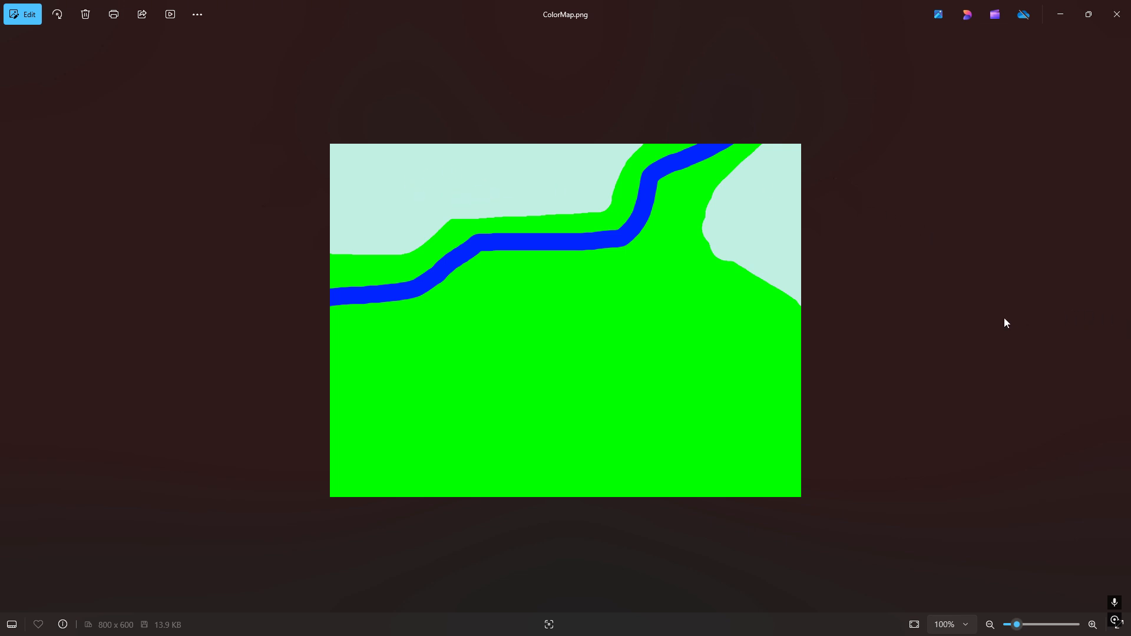
key(Right)
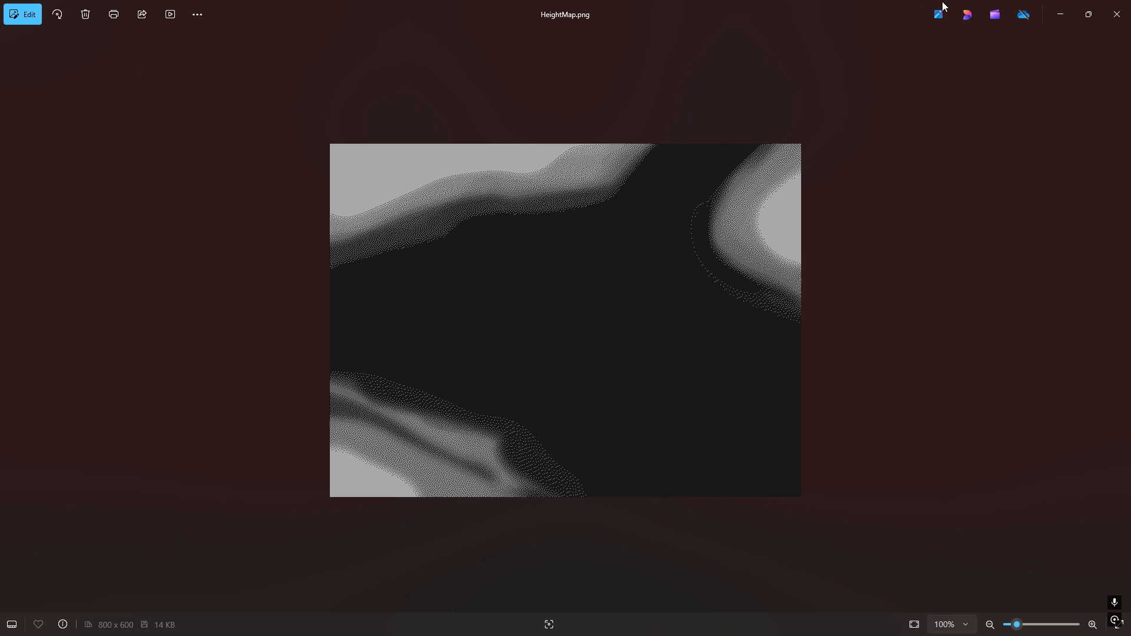
click(1060, 14)
right_drag(770, 285, 769, 297)
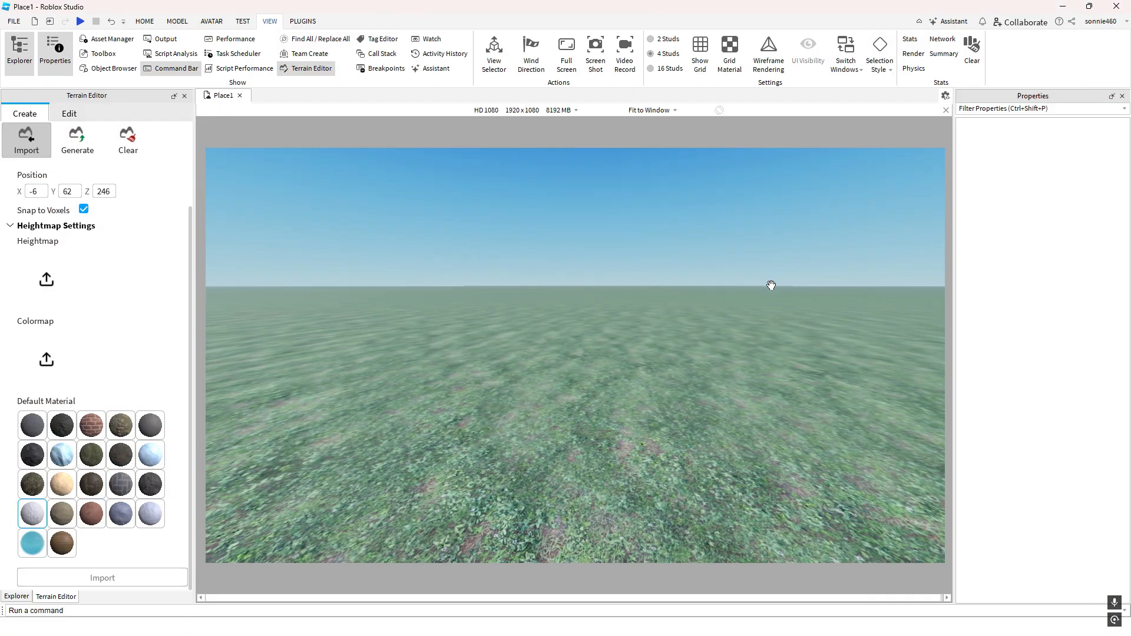
Load HeightMap.png as the terrain import's heightmap and ColorMap.png as its colormap
click(54, 276)
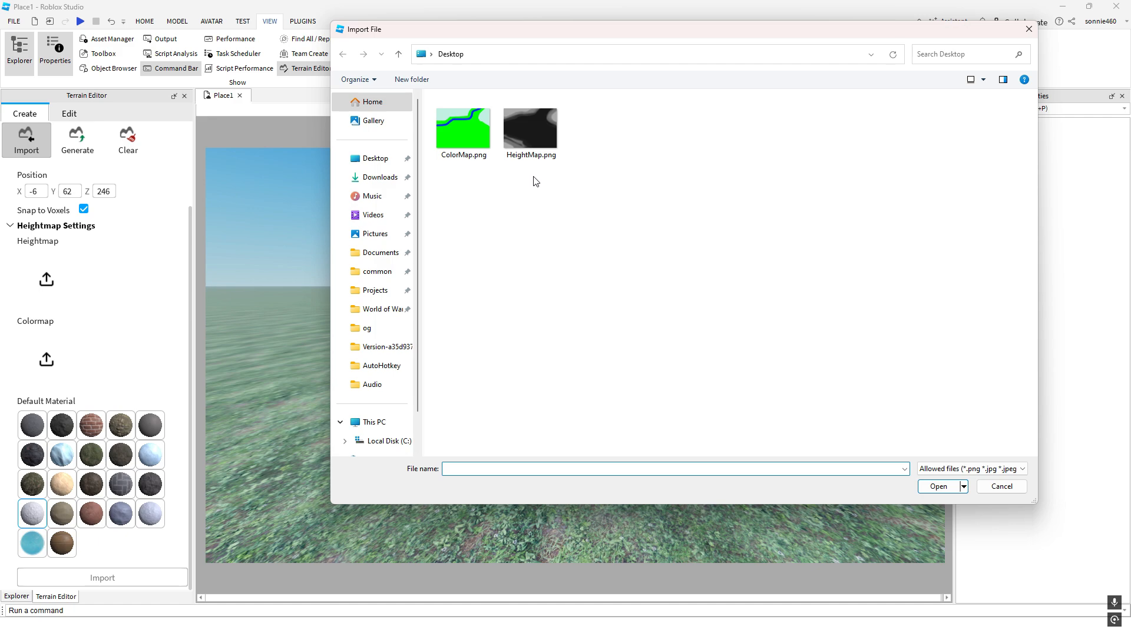
double_click(531, 137)
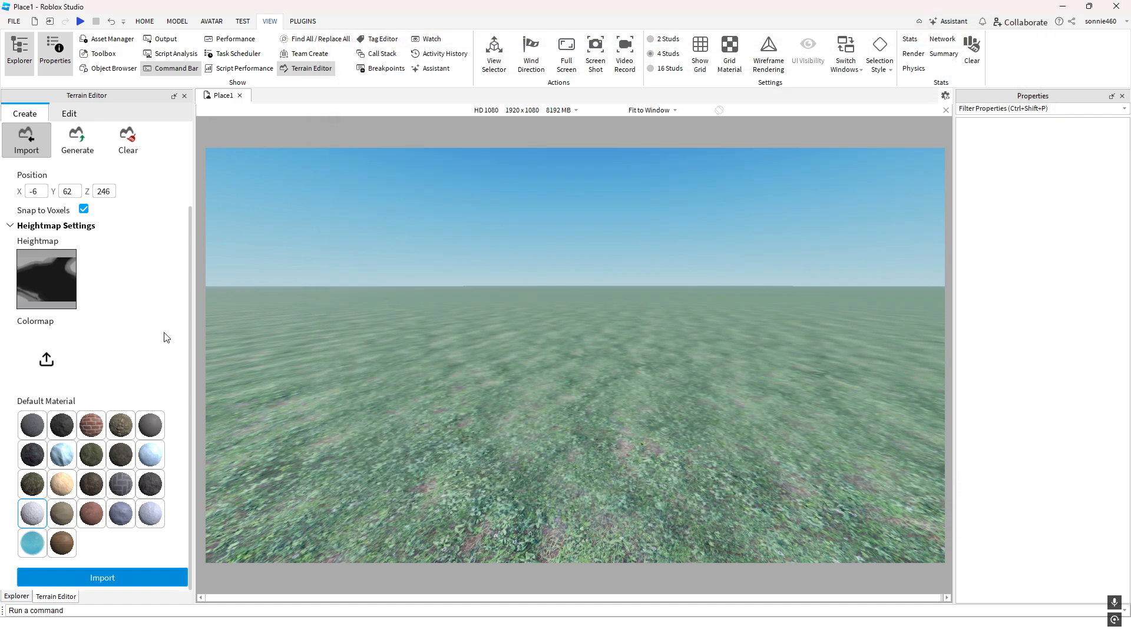
click(47, 358)
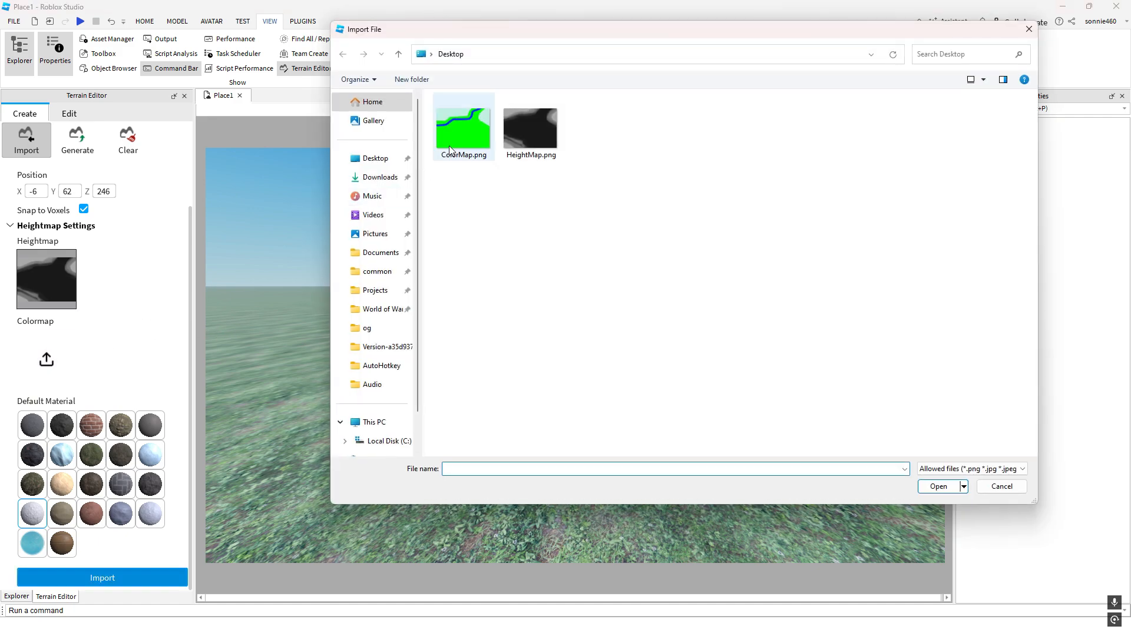
double_click(450, 149)
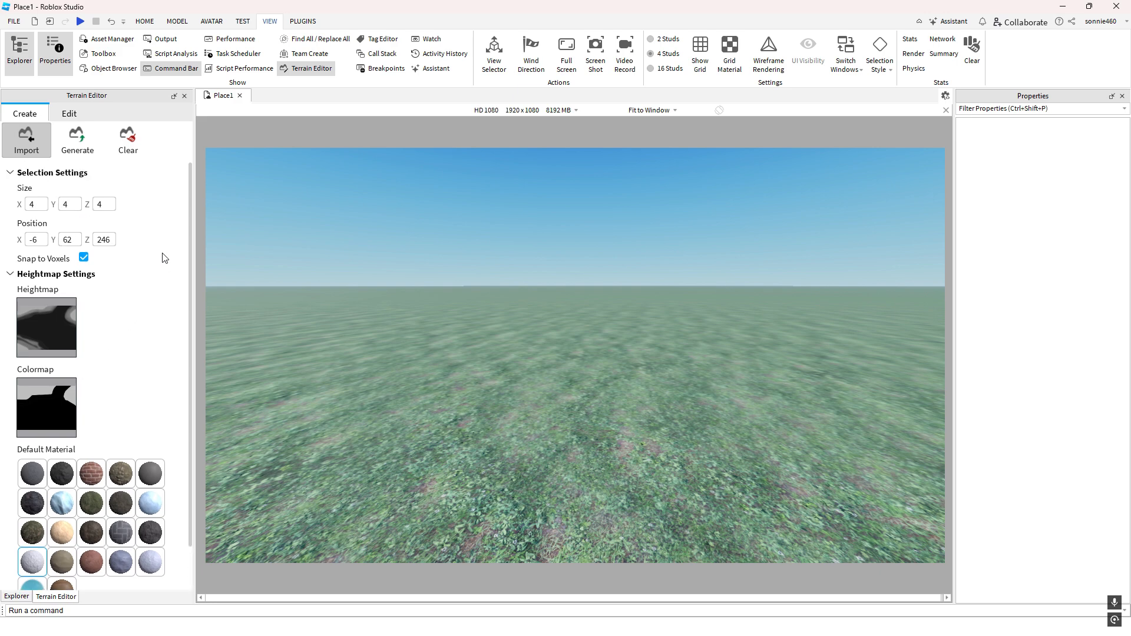
Set the terrain import region's size to 800 in X and 600 in Z
scroll(318, 242, down, 5)
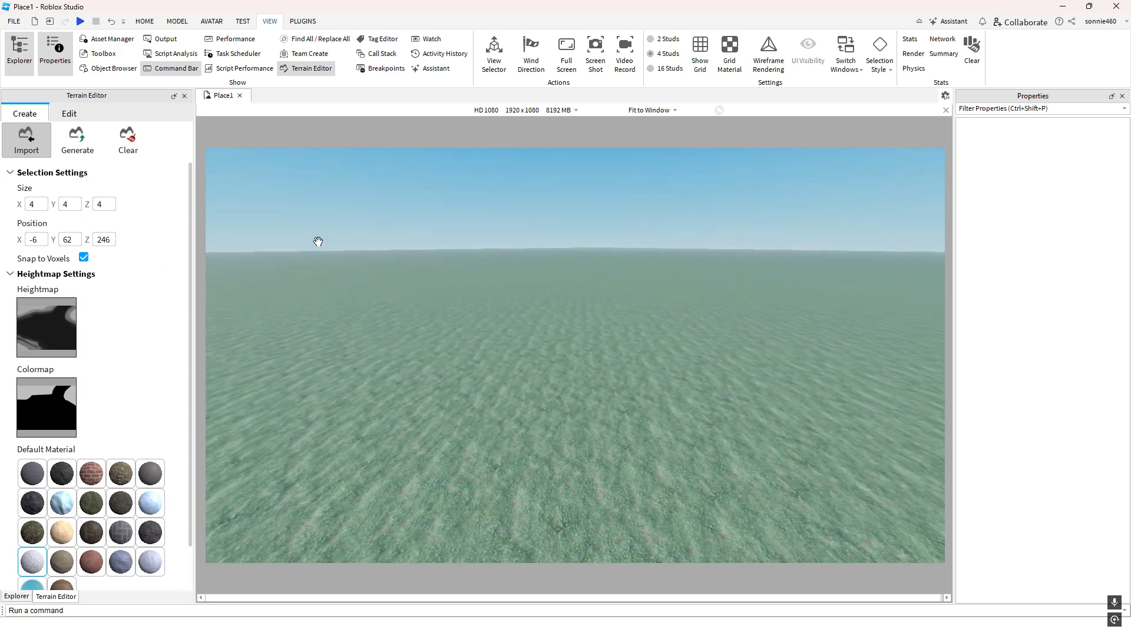
middle_drag(318, 241, 54, 226)
middle_drag(351, 284, 172, 260)
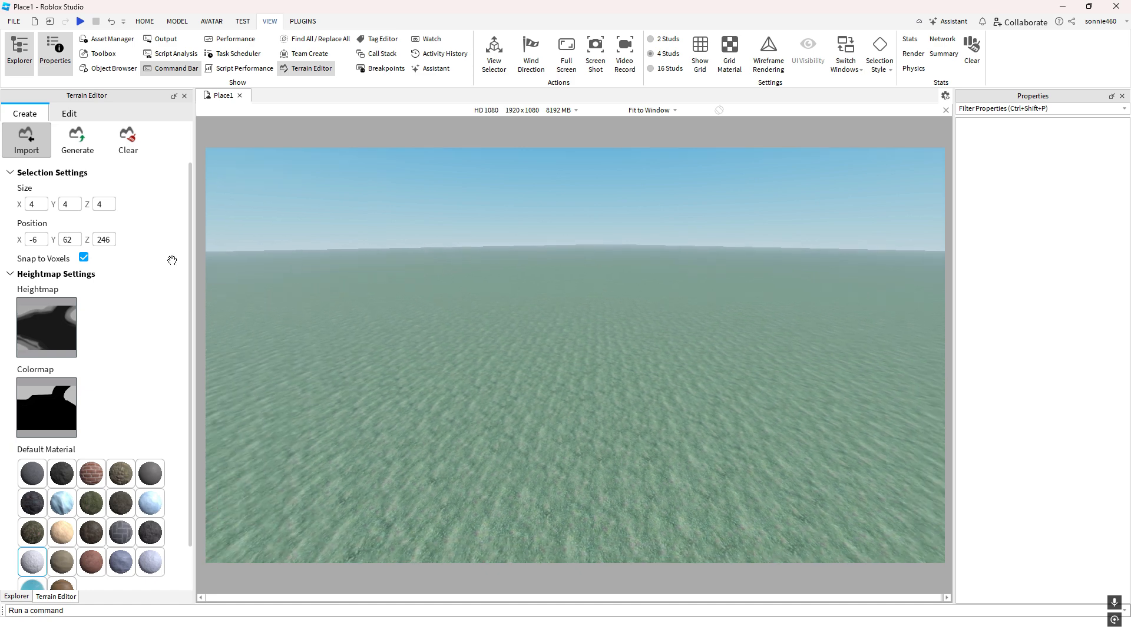
click(41, 239)
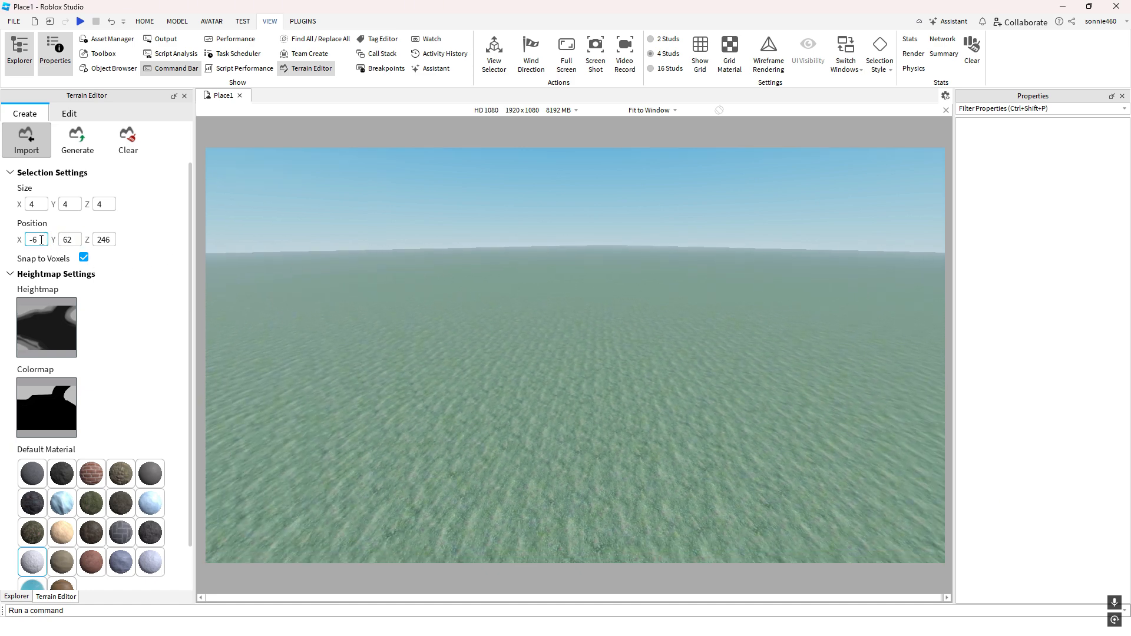
click(39, 203)
key(ctrl+a)
key(BackSpace)
text(800)
click(105, 205)
key(ctrl+a)
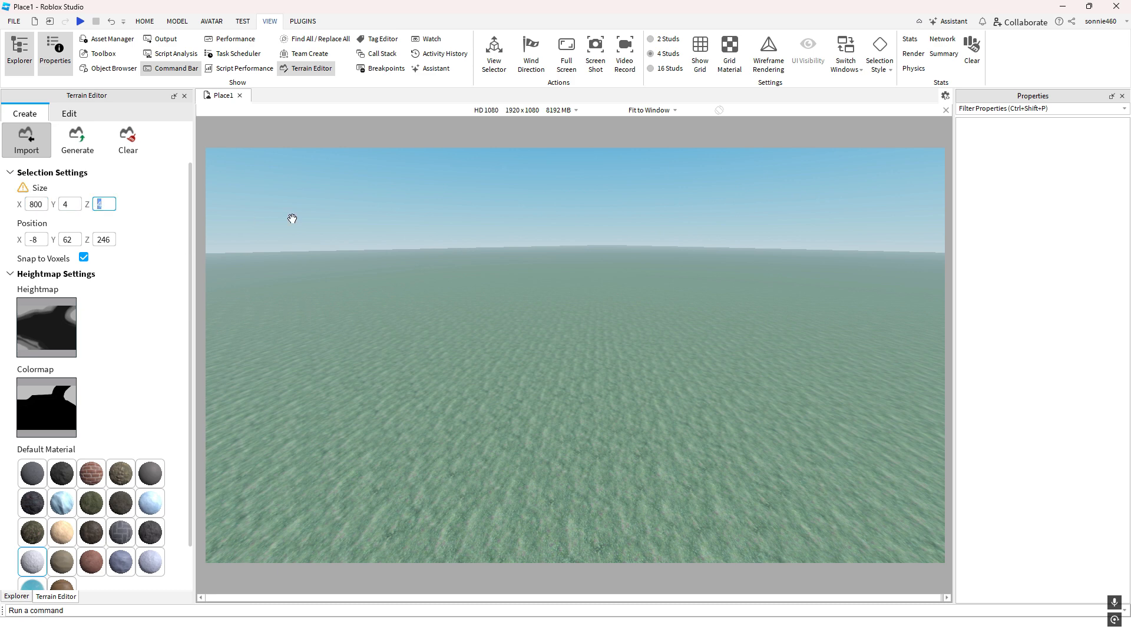
text(600)
key(Return)
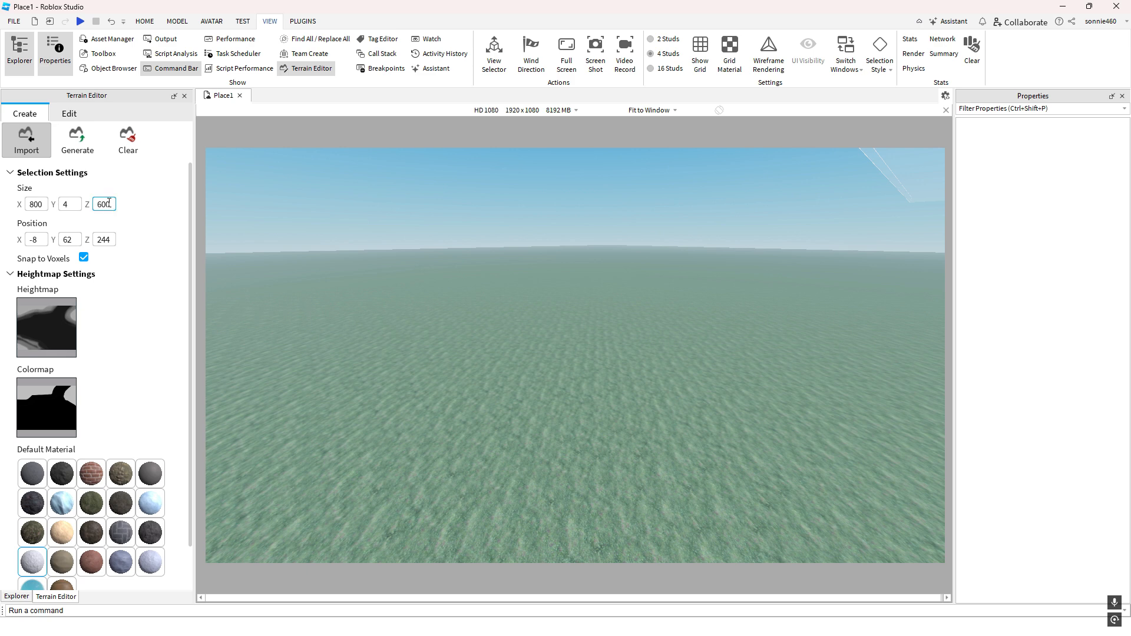
Re-enter 600 as the import region's Z size and set its Y size to 100
key(ctrl+a)
text(60)
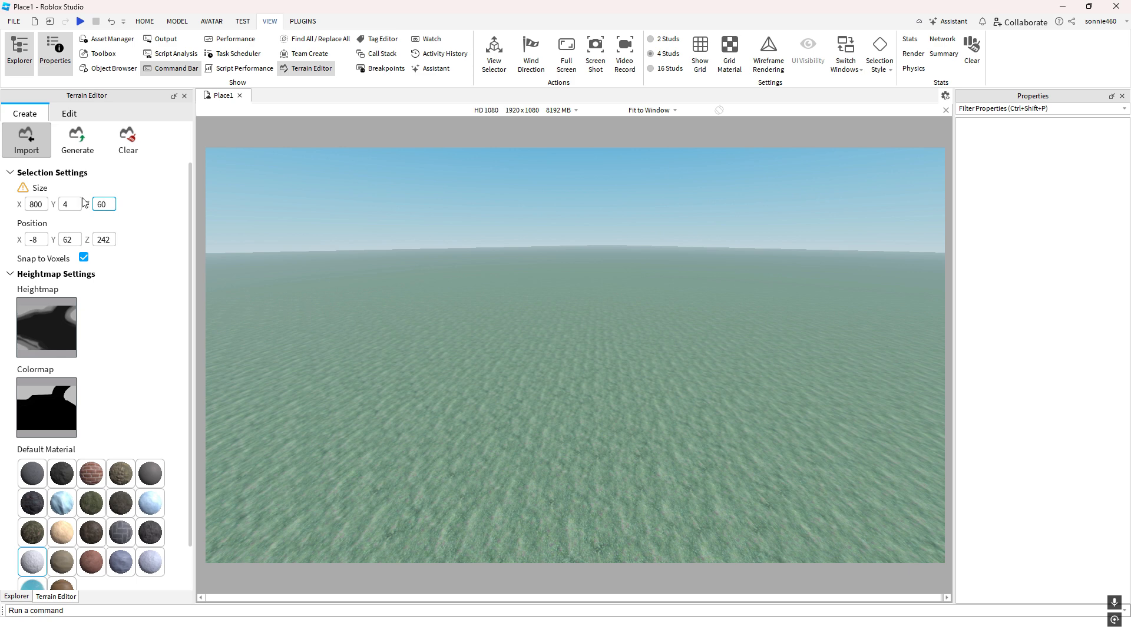
mouse_move(29, 191)
key(Return)
right_drag(361, 237, 581, 312)
click(69, 206)
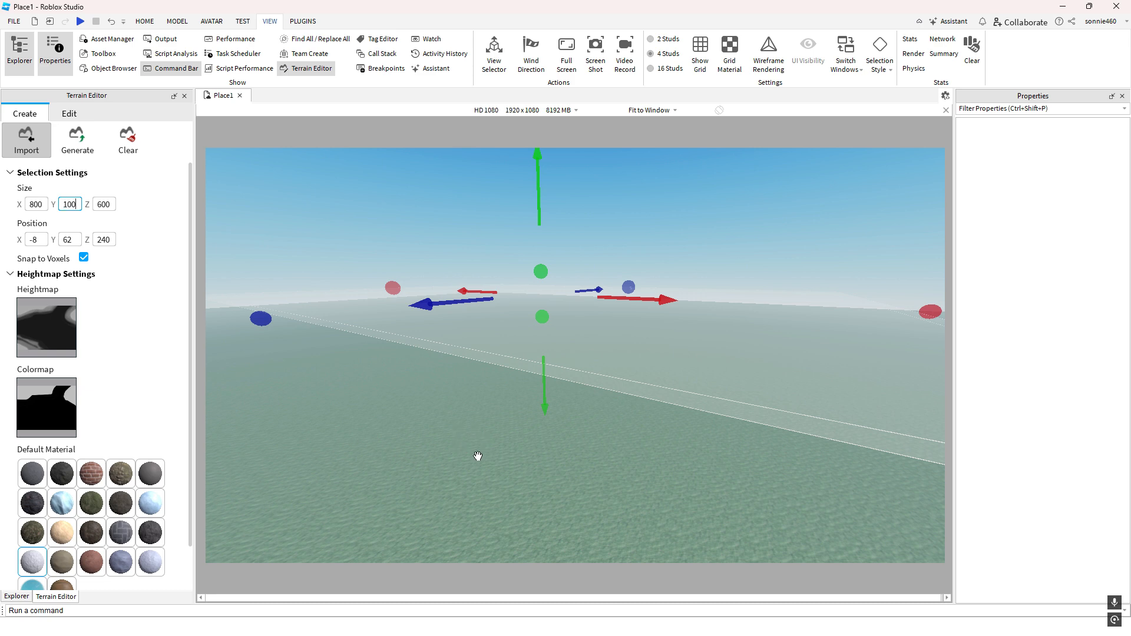
Set the terrain import region's X position to 0
right_drag(438, 399, 379, 364)
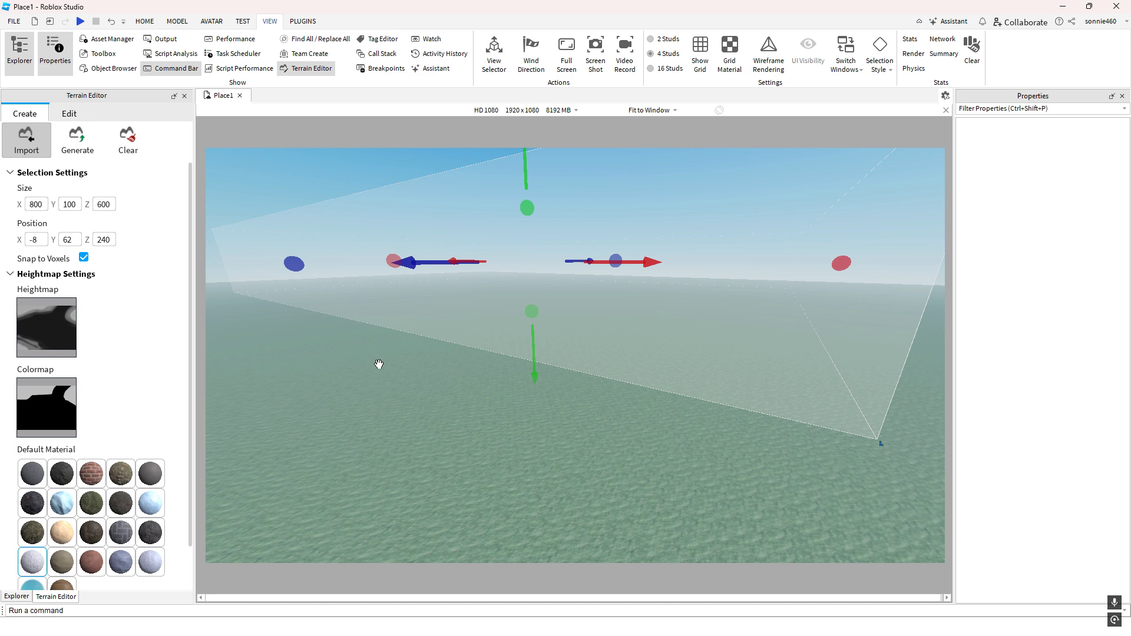
right_drag(371, 361, 391, 371)
key(e)
key(a)
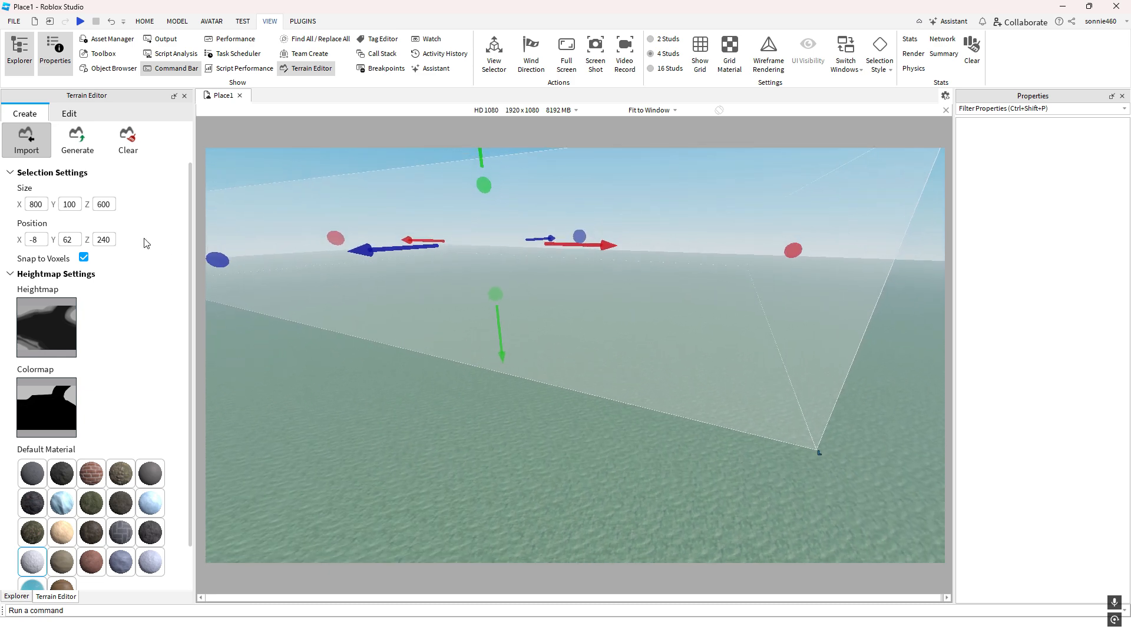
click(29, 240)
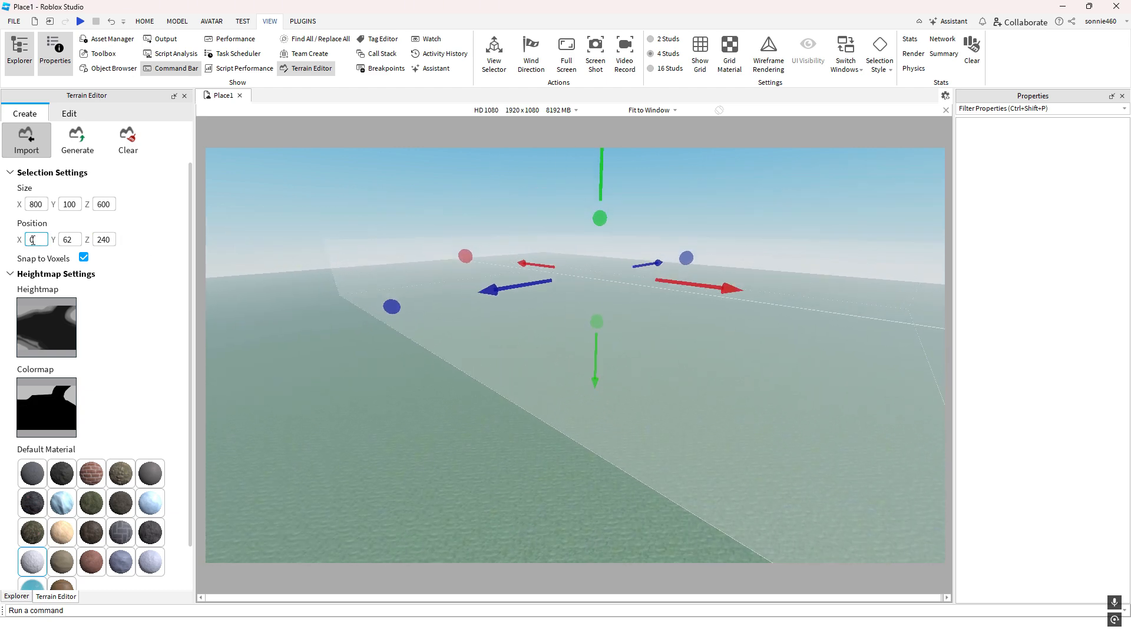
click(107, 241)
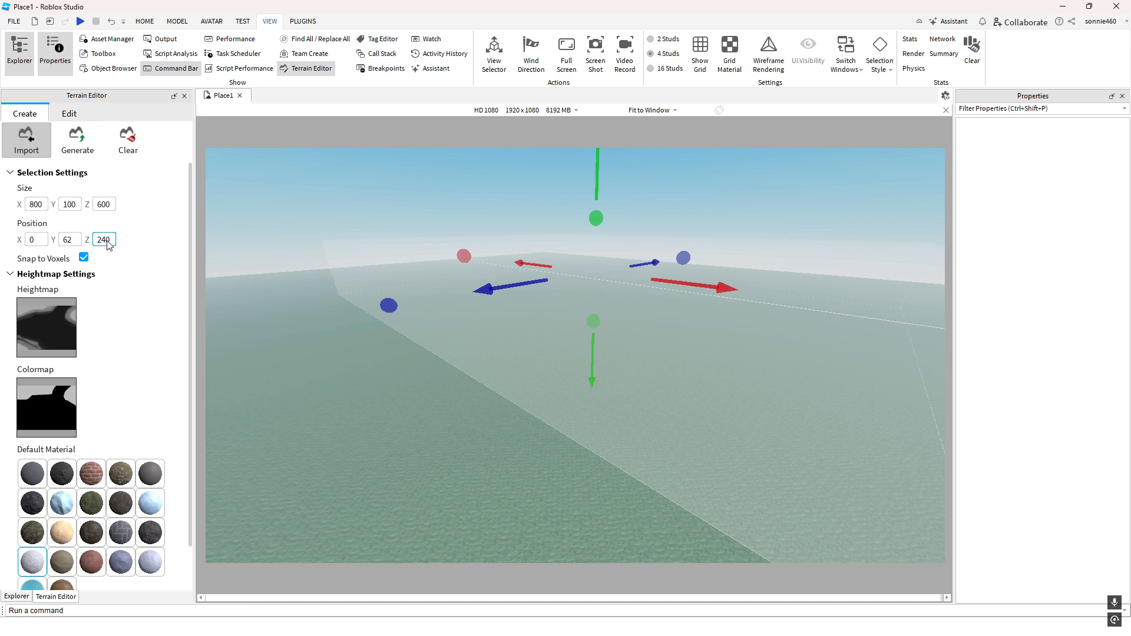
Lower the terrain import region to a Y position of -2
right_drag(374, 303, 371, 302)
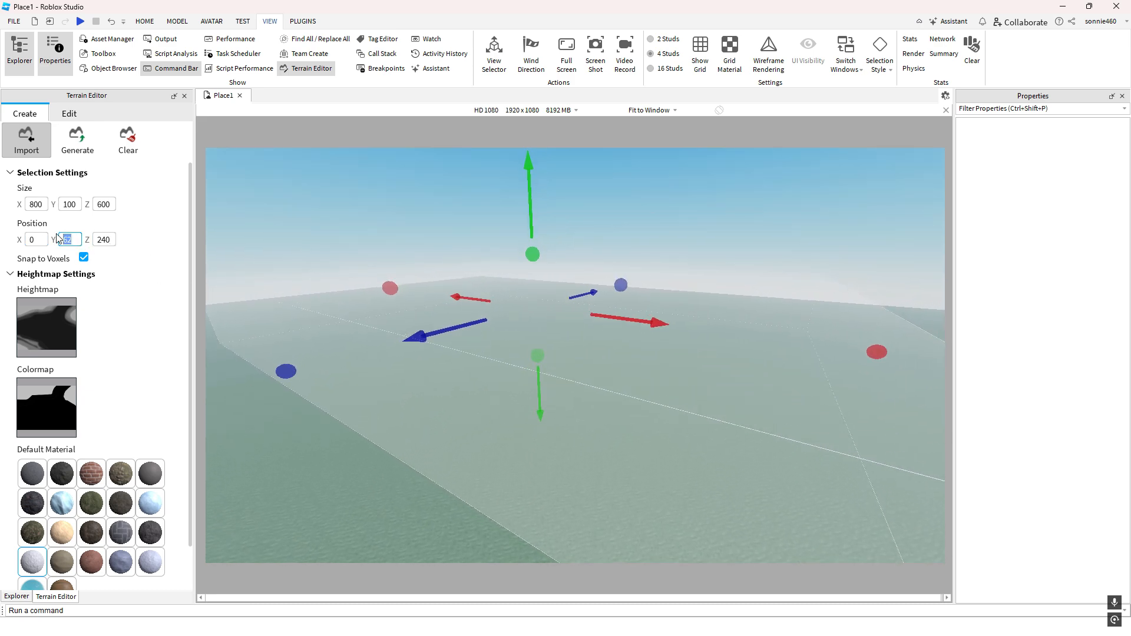
key(Return)
right_drag(407, 370, 409, 369)
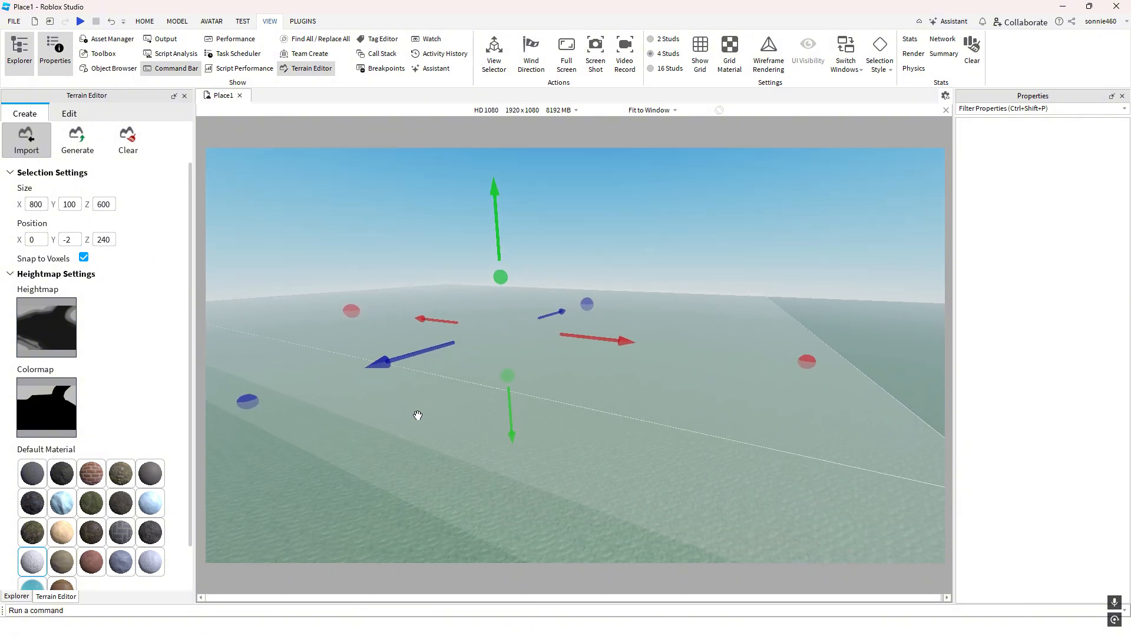
Raise the import region by 52 along its vertical axis to a Y position of 50
click(103, 239)
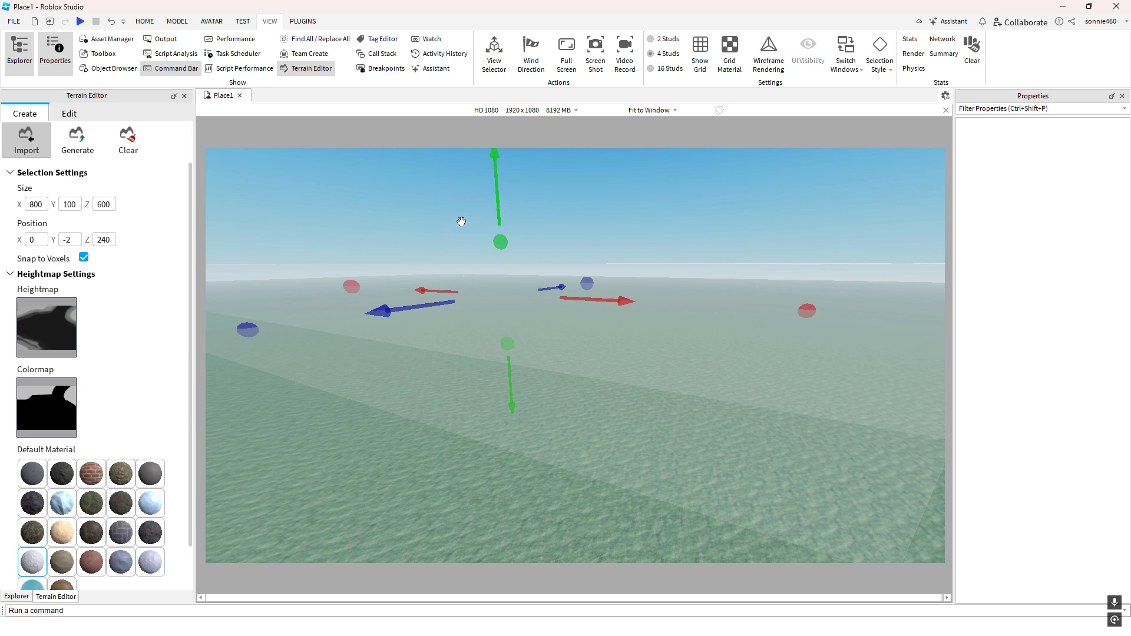
drag(501, 203, 500, 177)
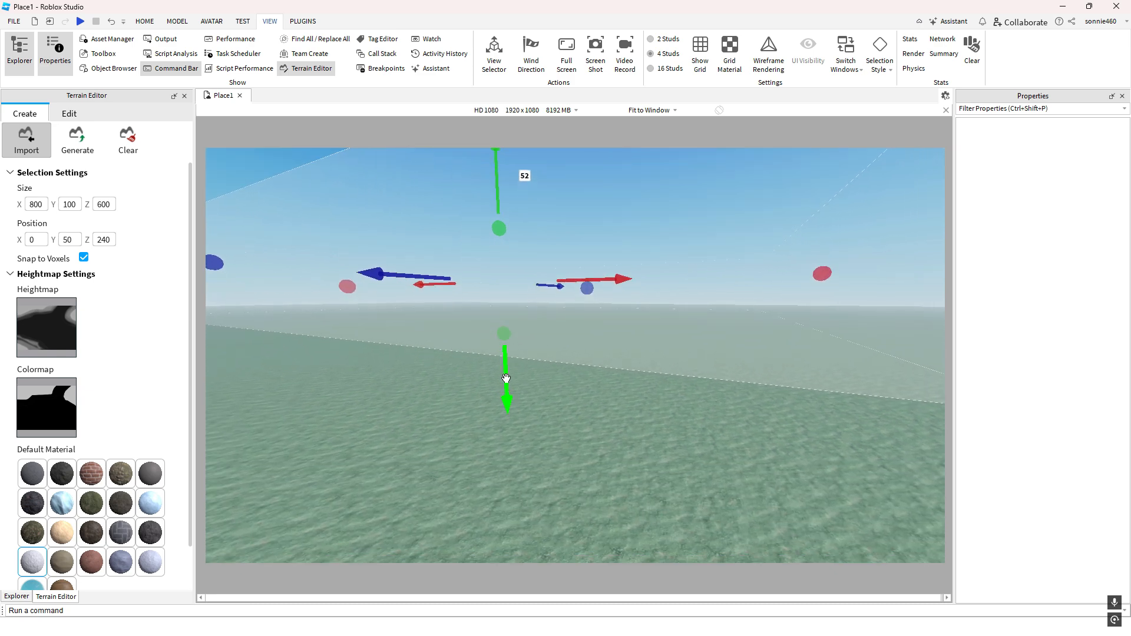
drag(508, 381, 506, 380)
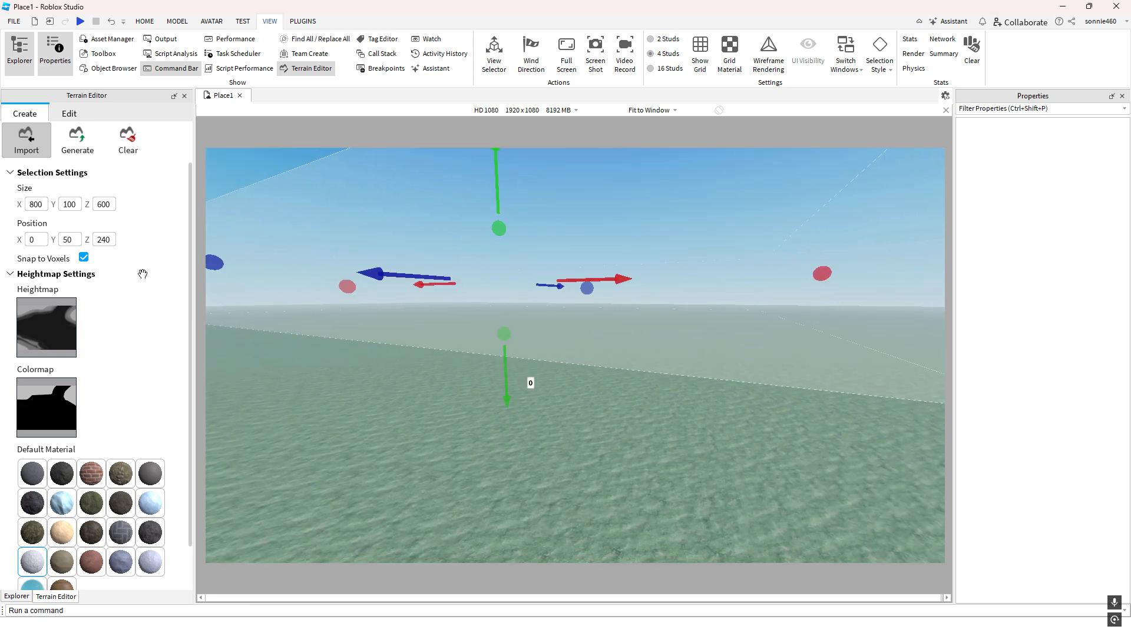
Set the terrain import region's Z position to 0
double_click(113, 240)
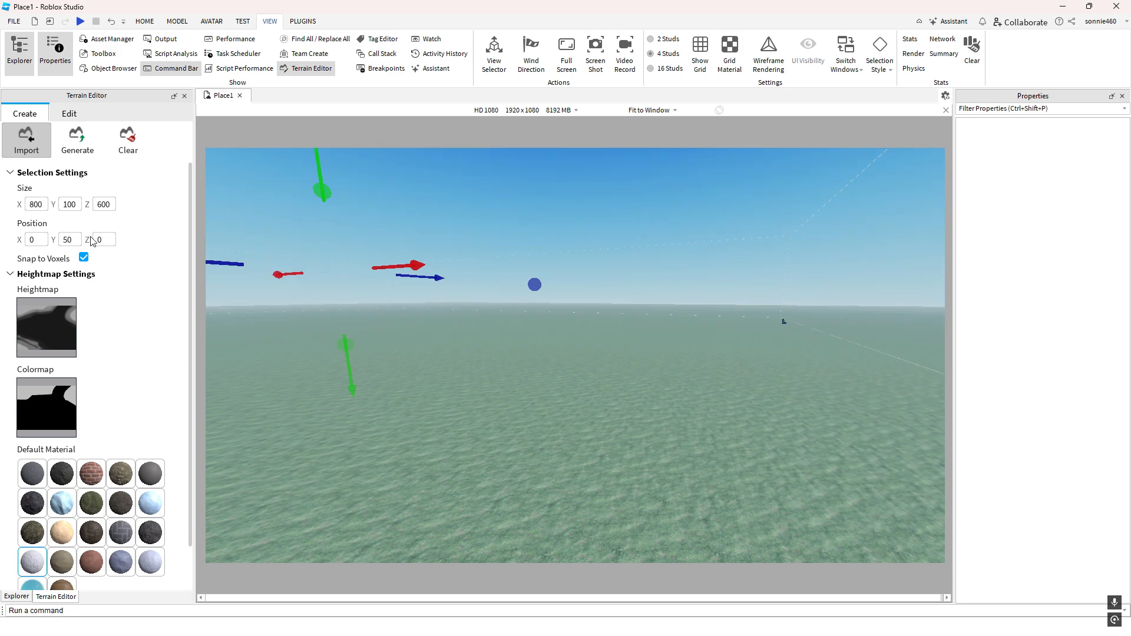
right_drag(496, 375, 498, 375)
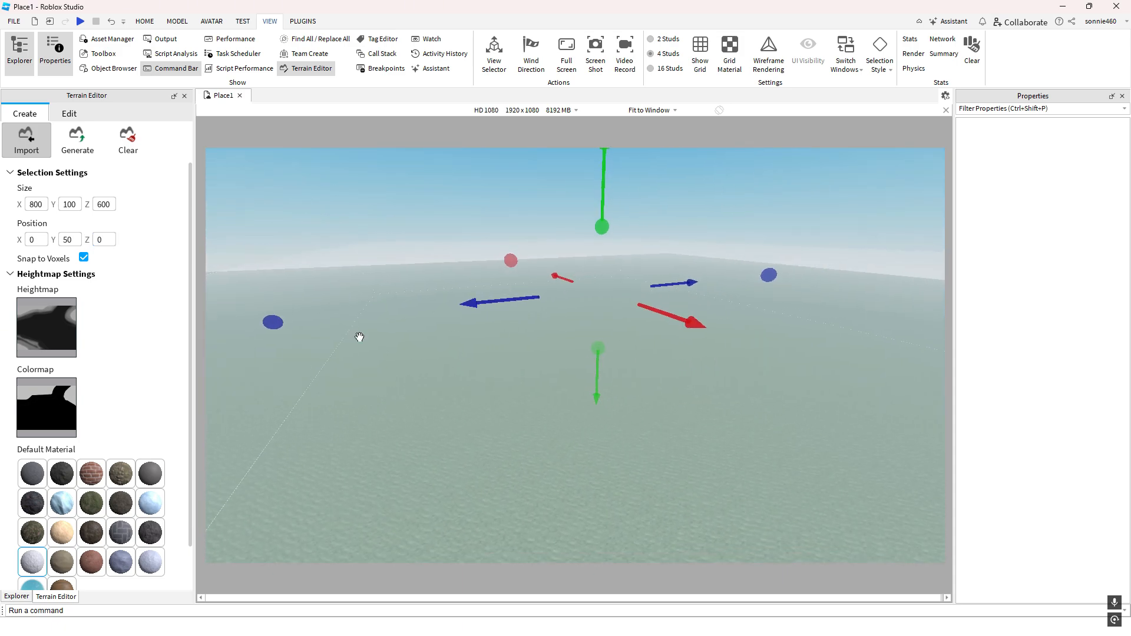
key(s)
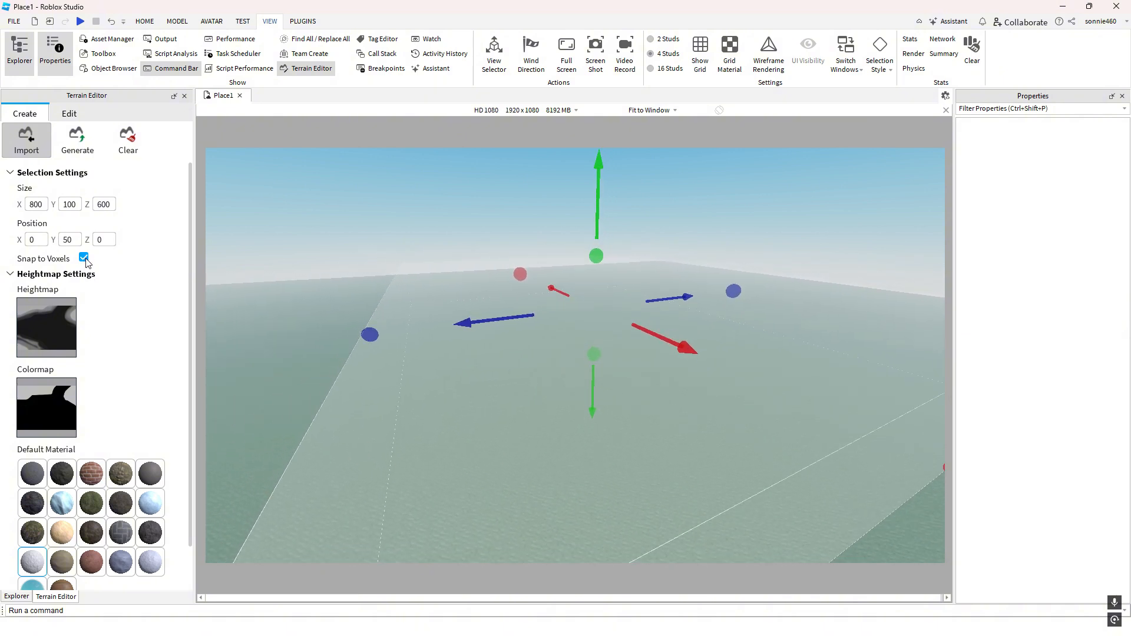
right_drag(524, 378, 524, 376)
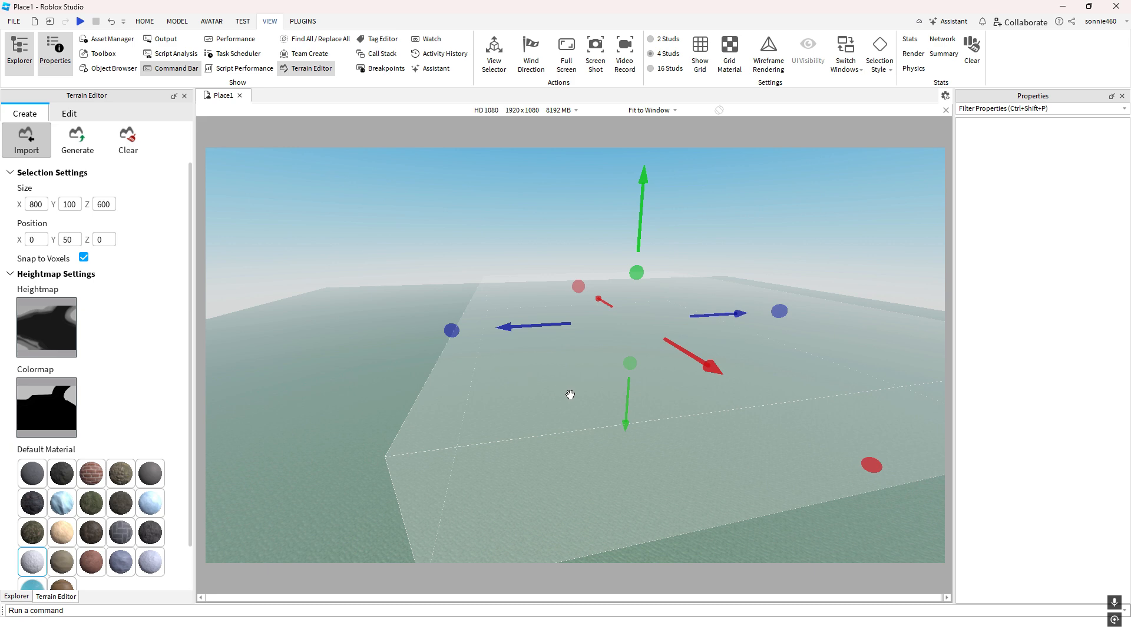
right_drag(636, 408, 637, 408)
key(w)
right_drag(389, 303, 388, 302)
key(w)
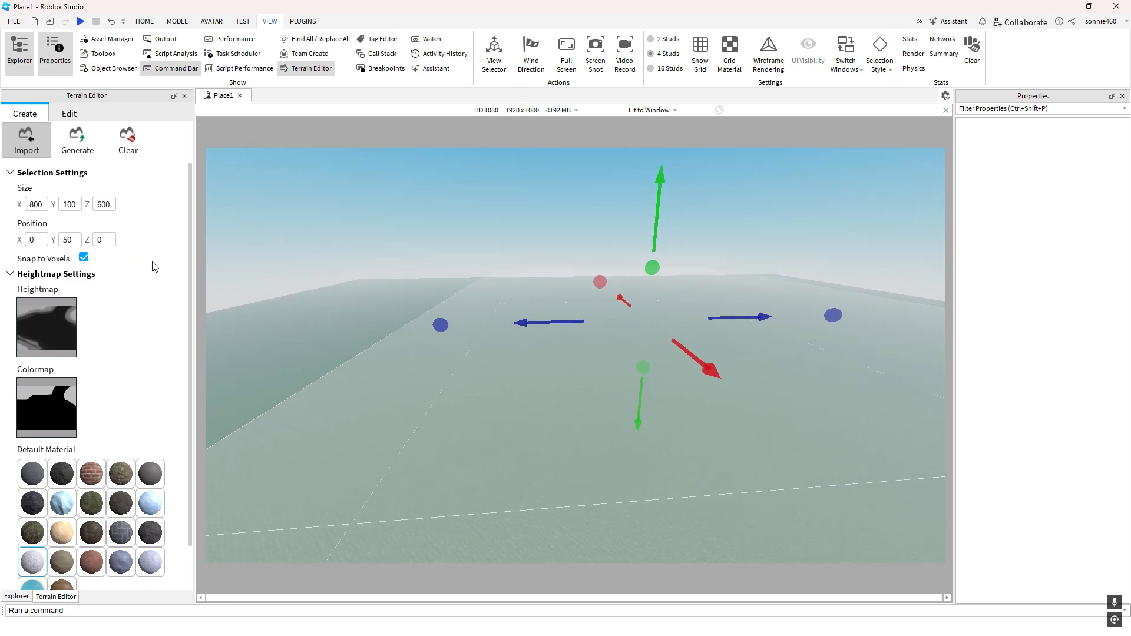
Try resizing the import region along its Z axis to test voxel snapping, and restore the Z size to 600
mouse_move(440, 325)
mouse_down()
mouse_move(512, 326)
mouse_move(442, 327)
mouse_move(500, 333)
mouse_move(453, 334)
mouse_move(456, 326)
mouse_up()
click(84, 258)
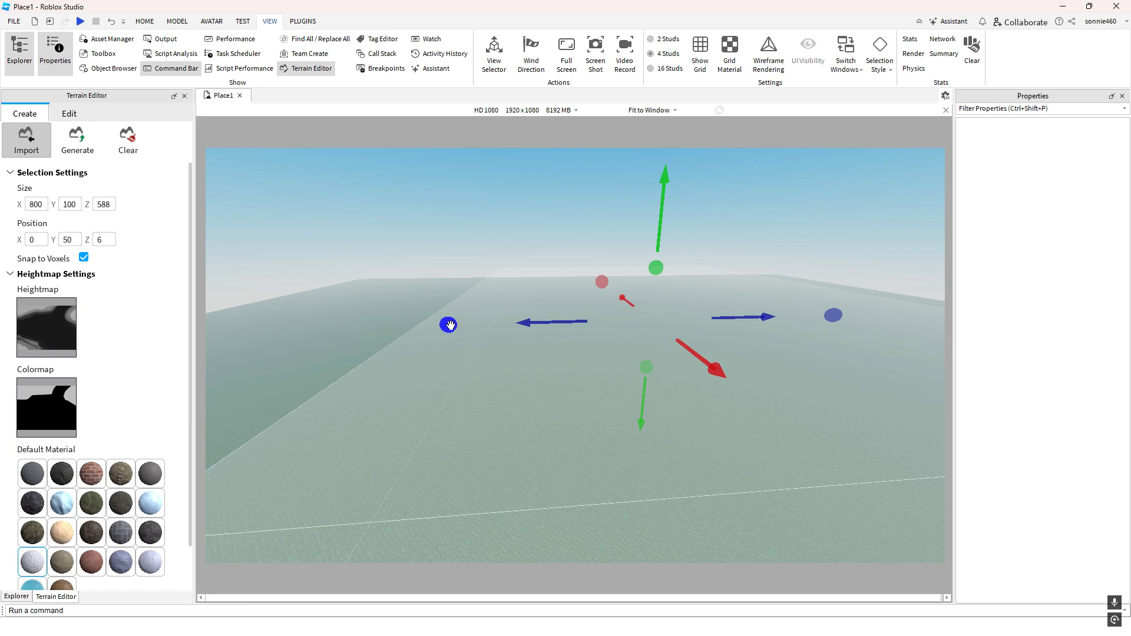
mouse_move(449, 324)
mouse_down()
mouse_move(459, 323)
mouse_move(443, 328)
mouse_up()
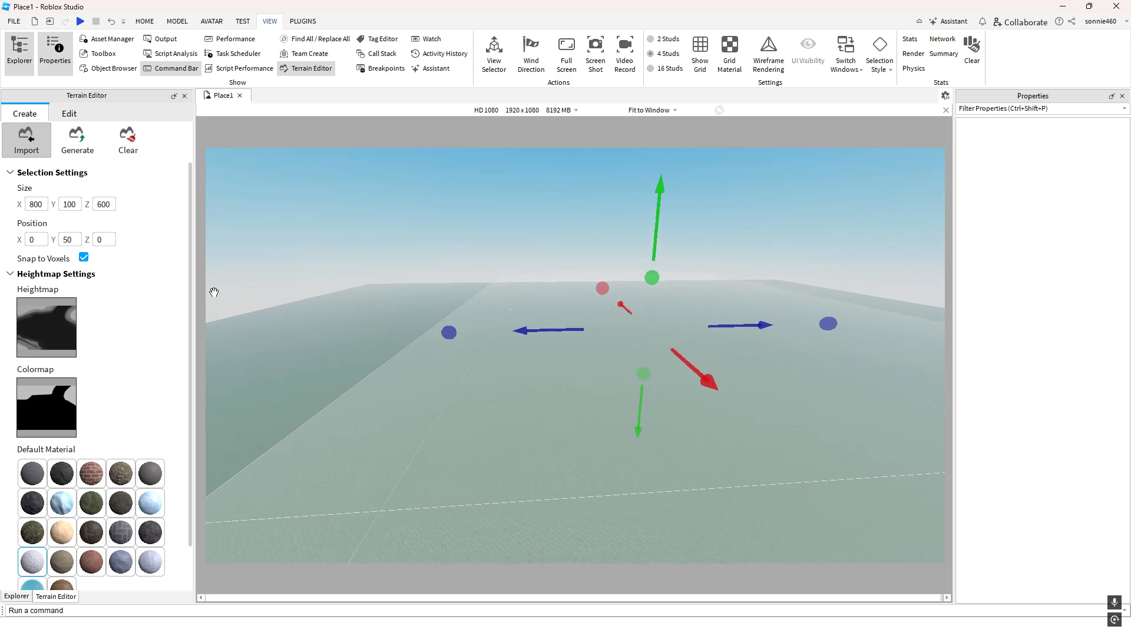
Review the import region's placement along with its size, position, heightmap, colormap and default material settings
scroll(145, 312, down, 2)
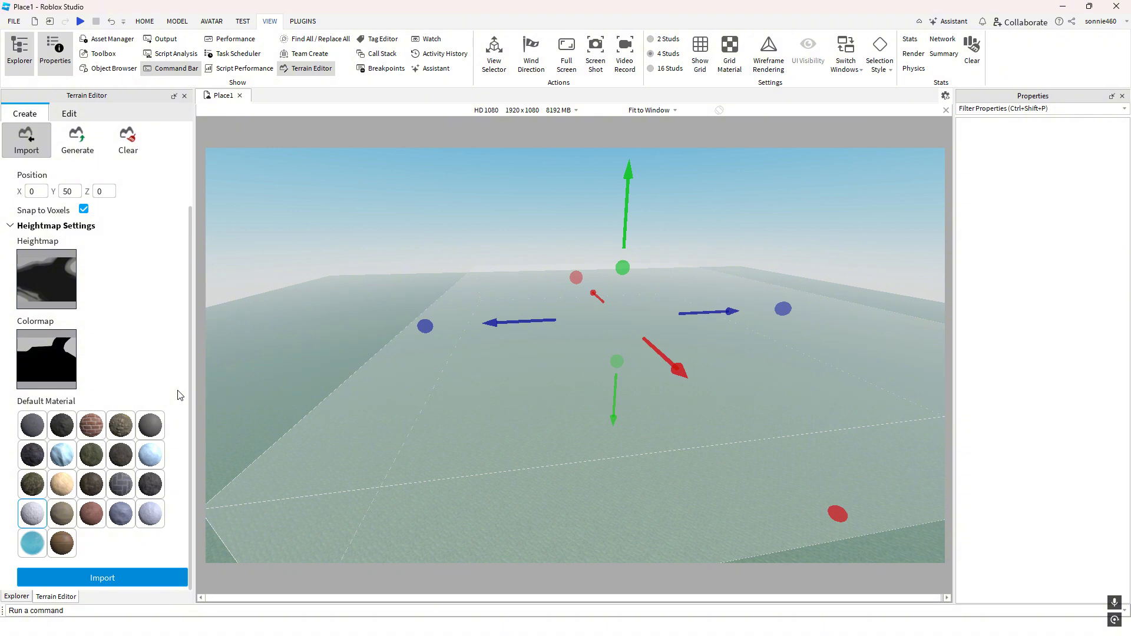
right_drag(323, 432, 324, 433)
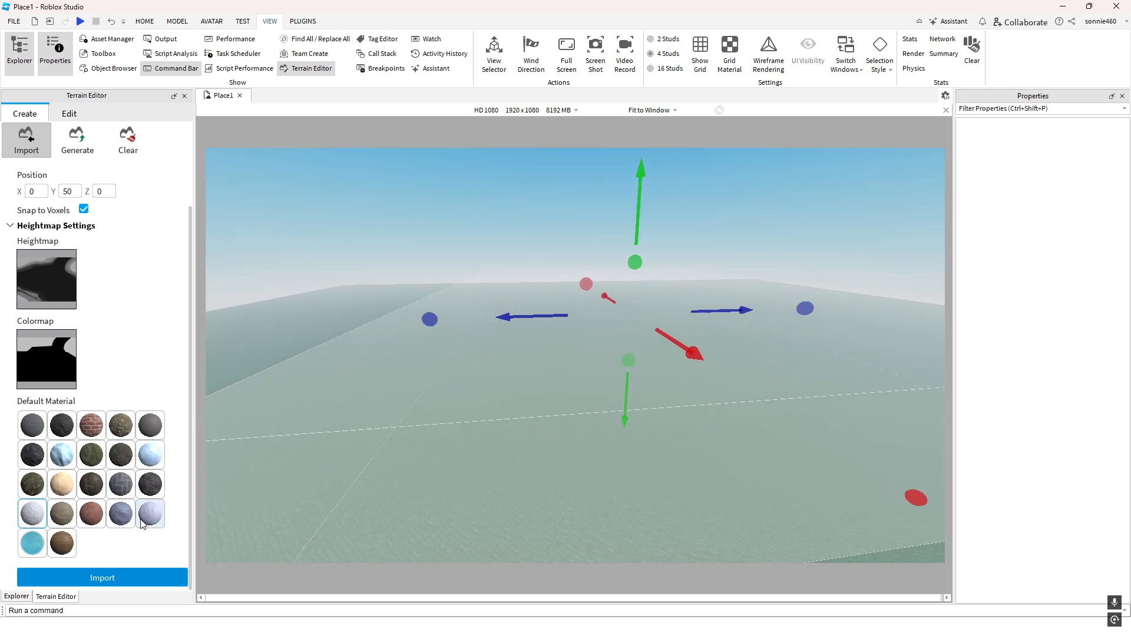
mouse_move(388, 472)
right_down()
mouse_move(406, 472)
mouse_move(397, 470)
right_up()
key(q)
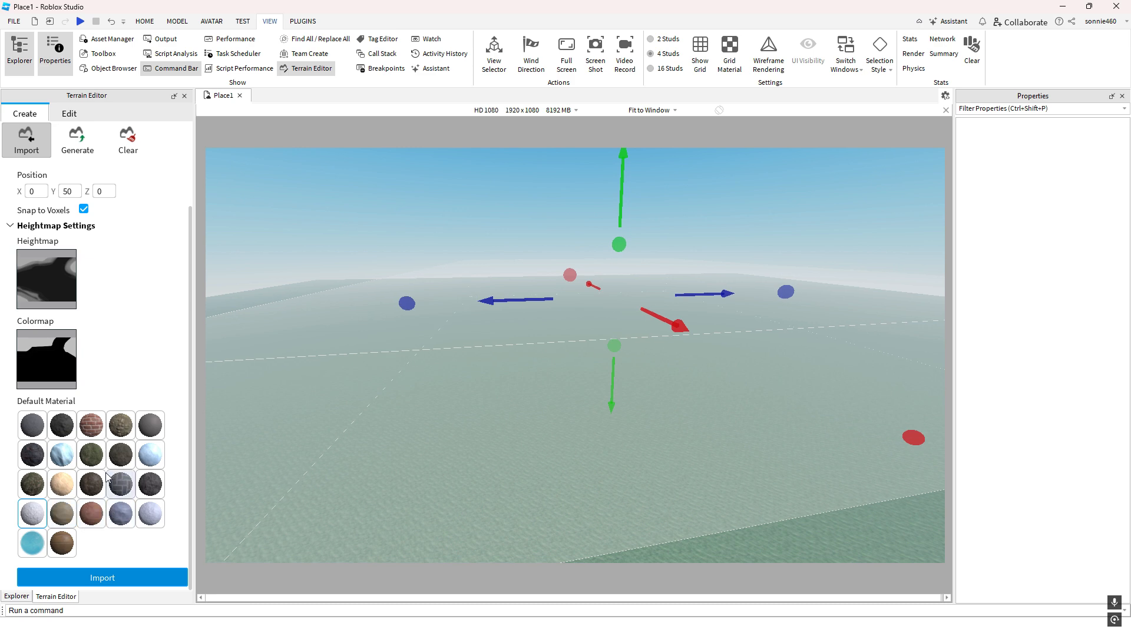
right_drag(281, 463, 280, 446)
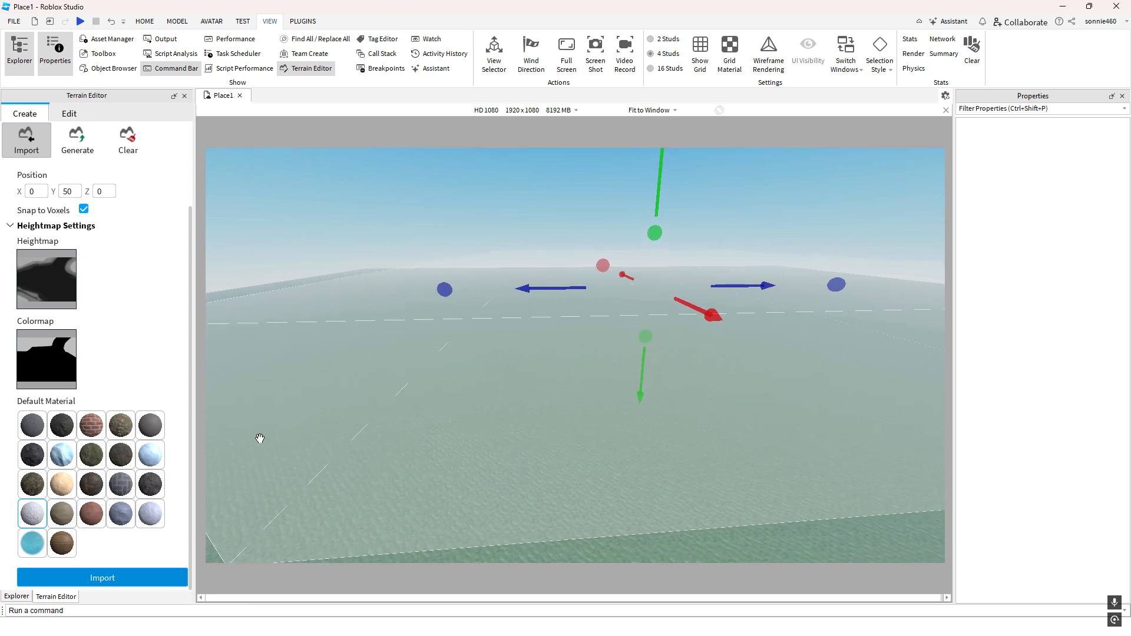
scroll(179, 408, up, 2)
right_drag(351, 359, 366, 360)
scroll(183, 394, down, 2)
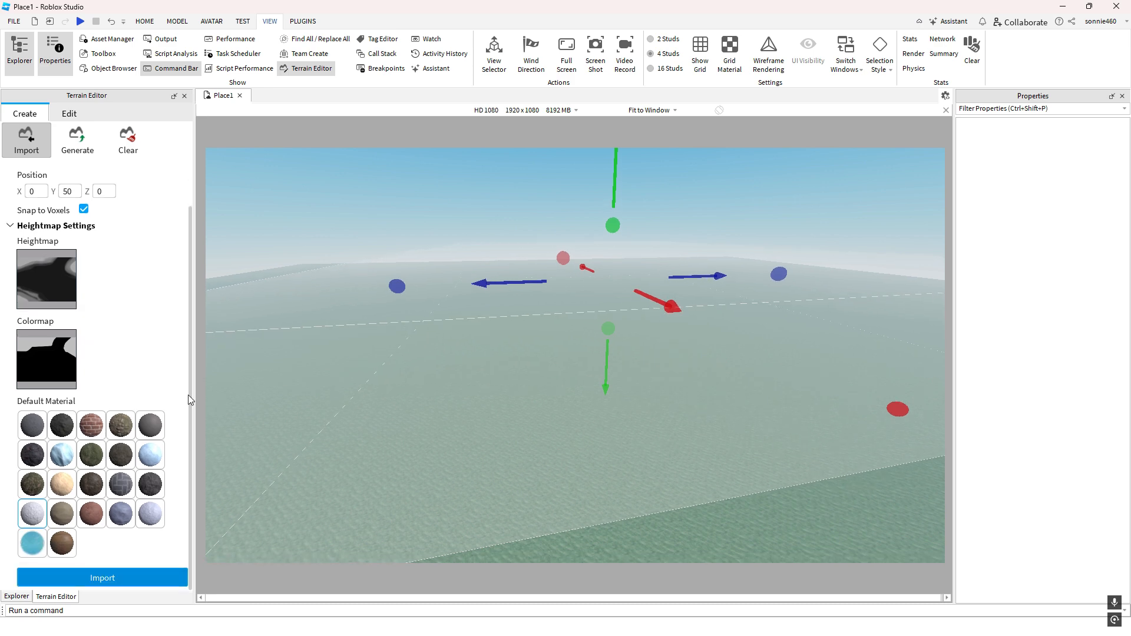
right_drag(370, 415, 371, 416)
key(q)
scroll(148, 414, up, 2)
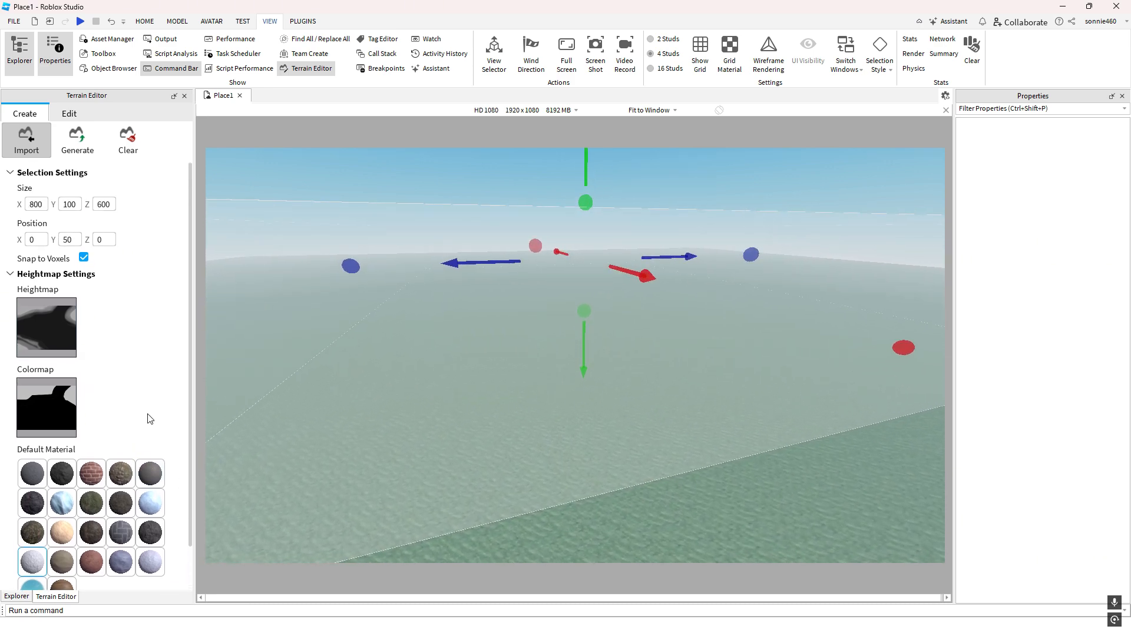
Import the heightmap and colormap as terrain into the 800 × 100 × 600 region
scroll(147, 416, down, 2)
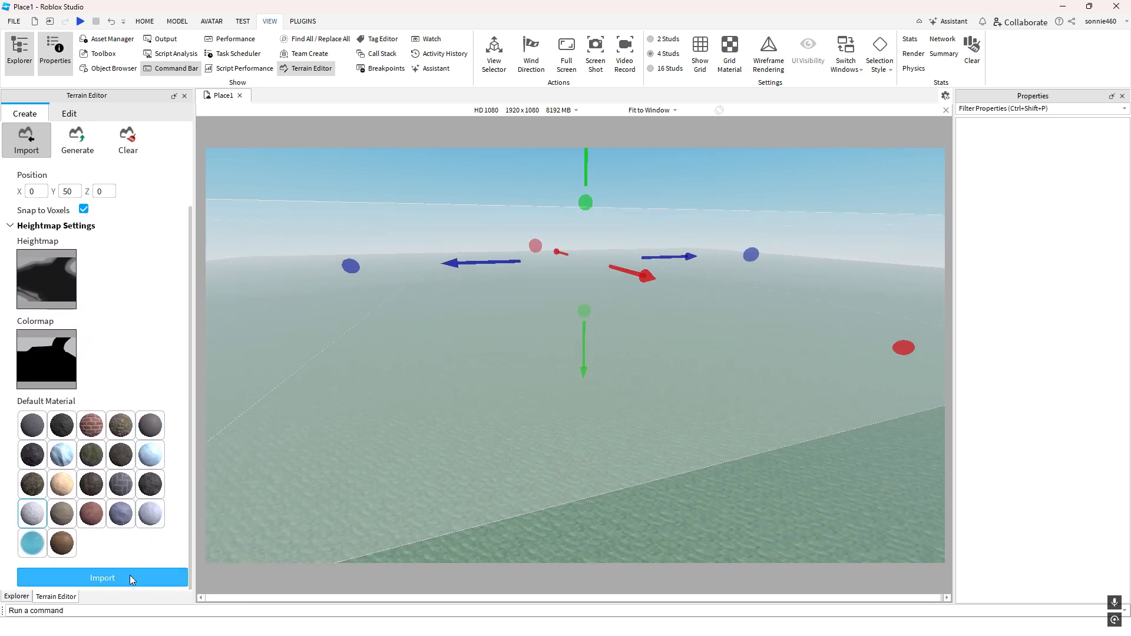
click(130, 577)
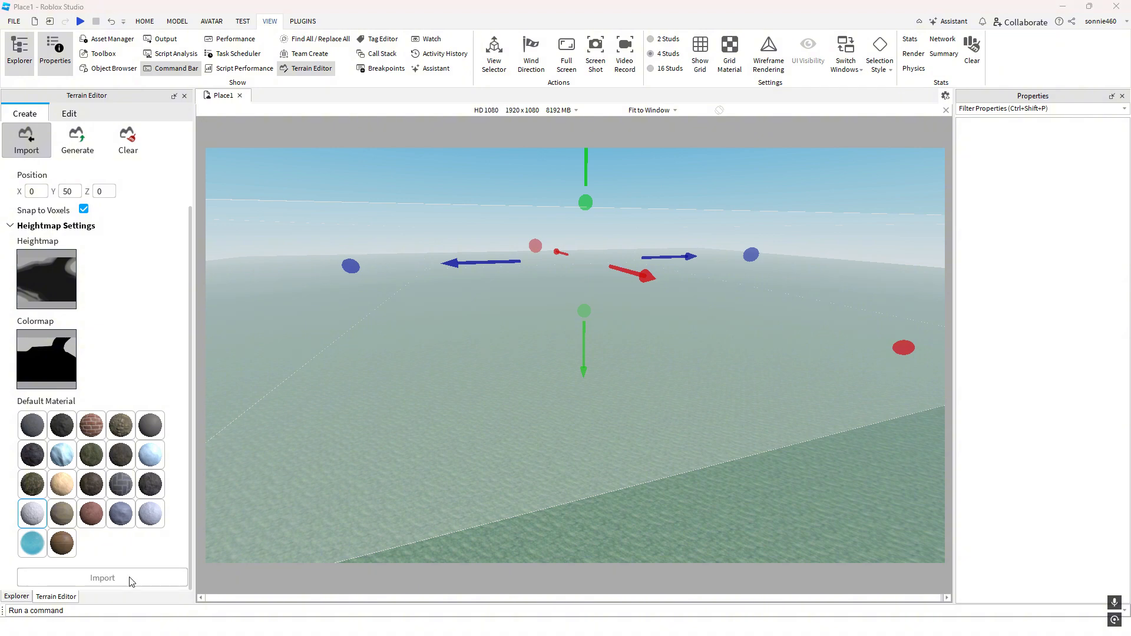
Examine the imported terrain from several angles, including the snowy cliffs, the river and the grassland
key(a)
right_drag(534, 421, 534, 421)
key(w)
key(d)
key(s)
key(s)
right_drag(522, 479, 395, 461)
key(d)
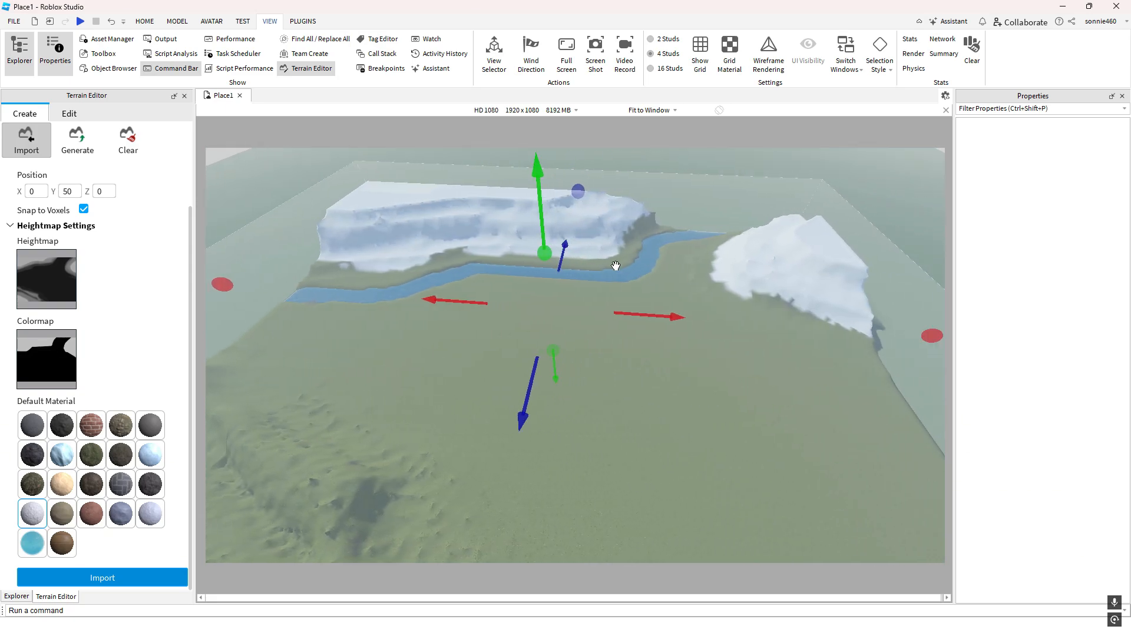
key(a)
right_drag(683, 345, 682, 345)
key(w)
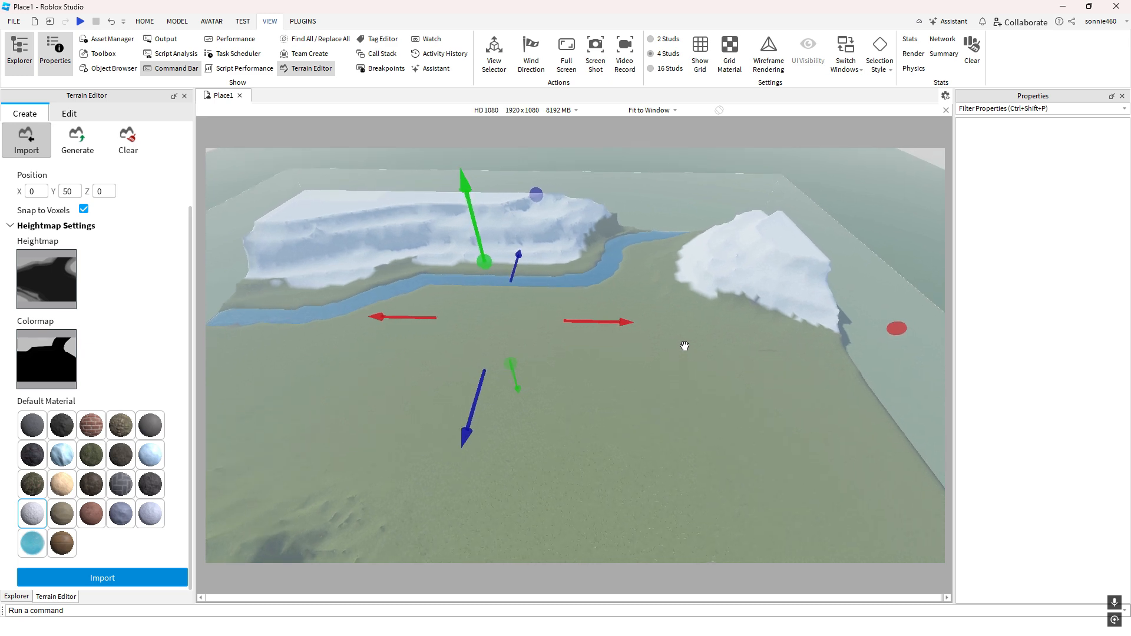
key(a)
key(a)
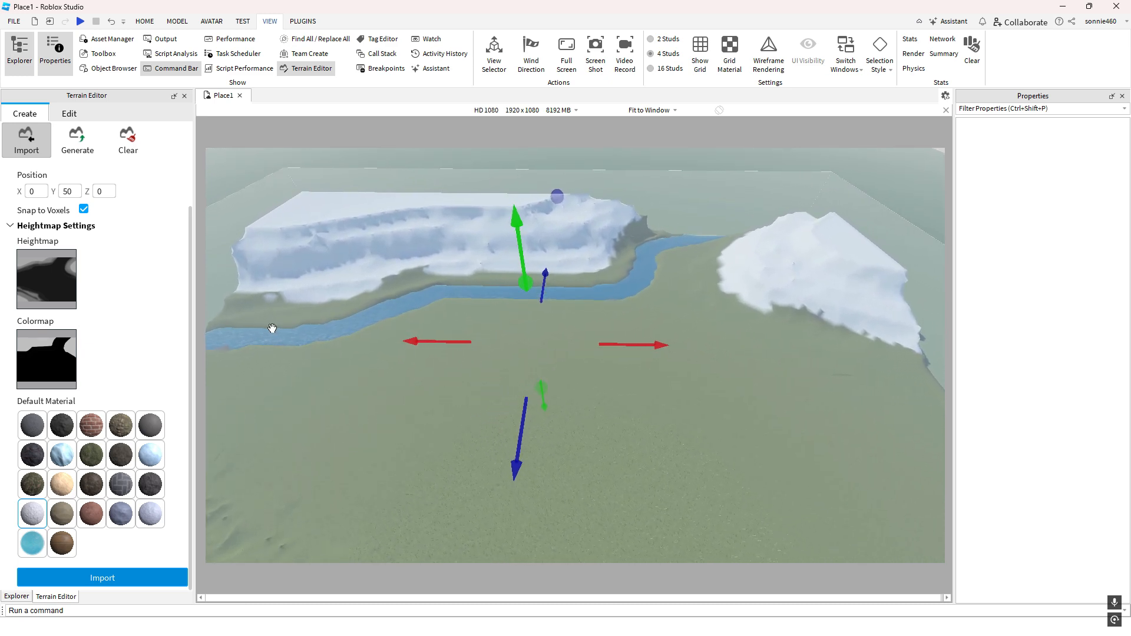
key(w)
key(e)
key(w)
key(a)
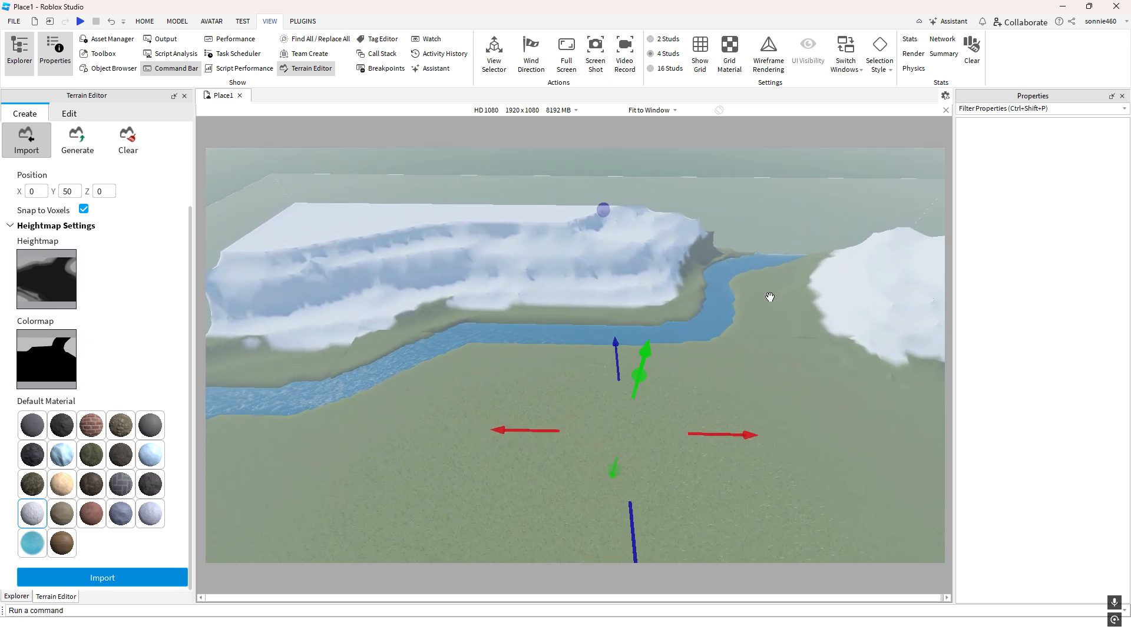
right_drag(714, 331, 715, 331)
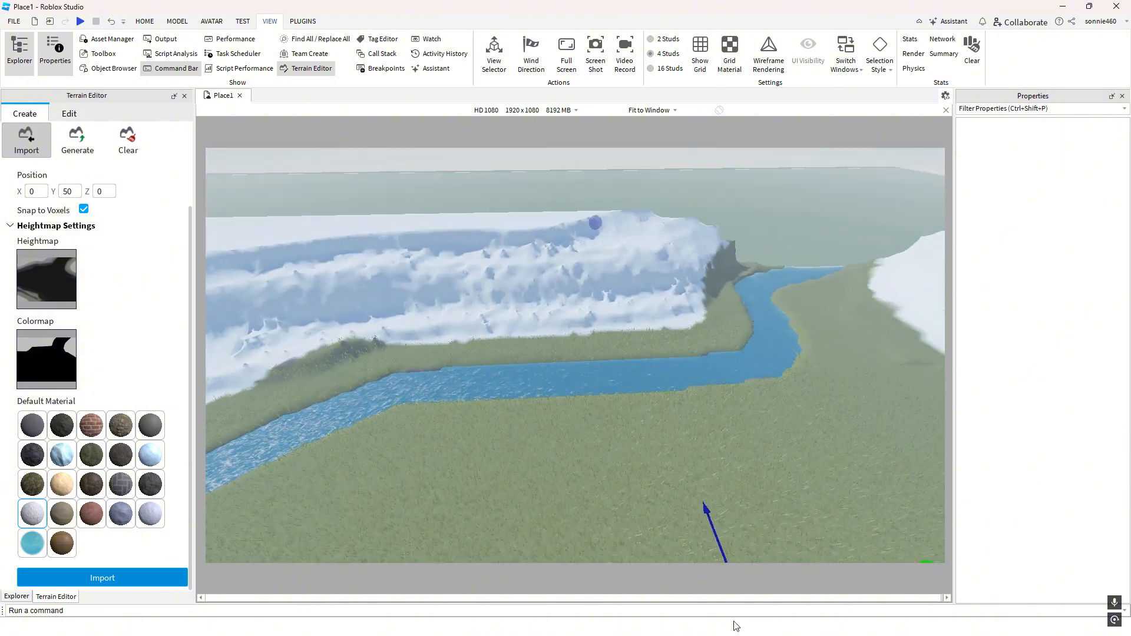
Switch to the image viewer, compare HeightMap.png and ColorMap.png with the terrain, and return to Roblox Studio
key(super)
click(750, 624)
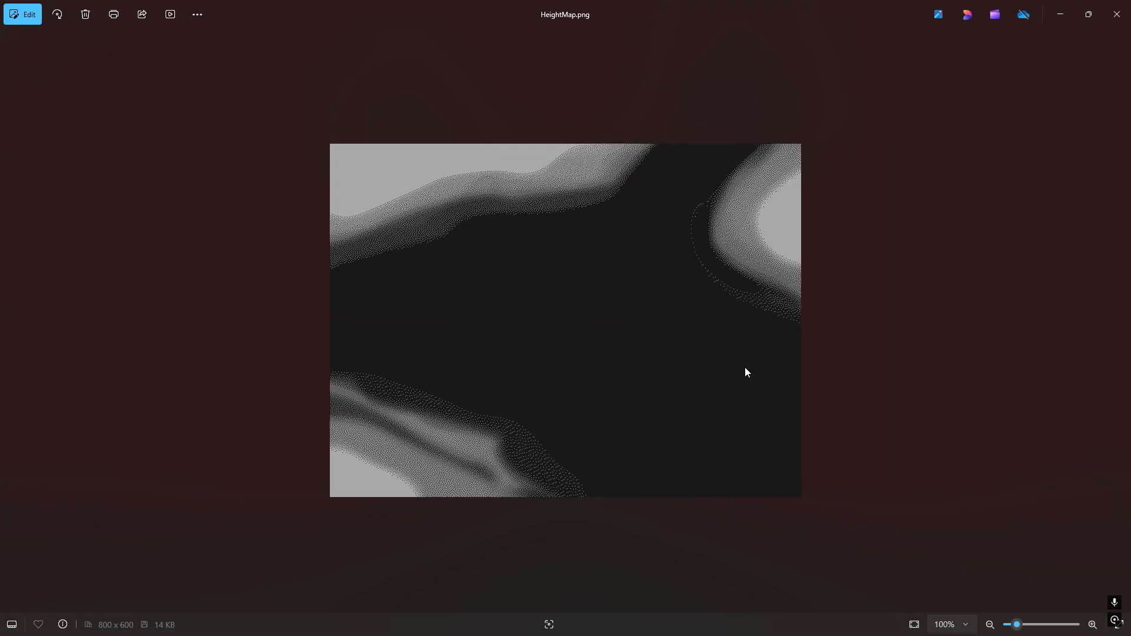
key(Left)
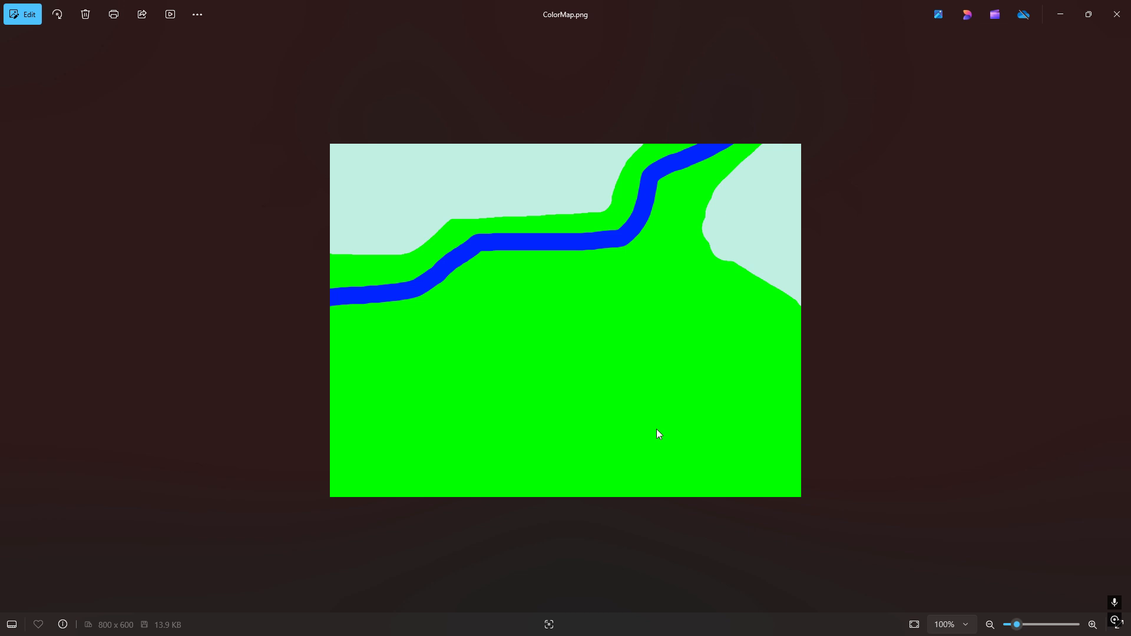
click(1063, 12)
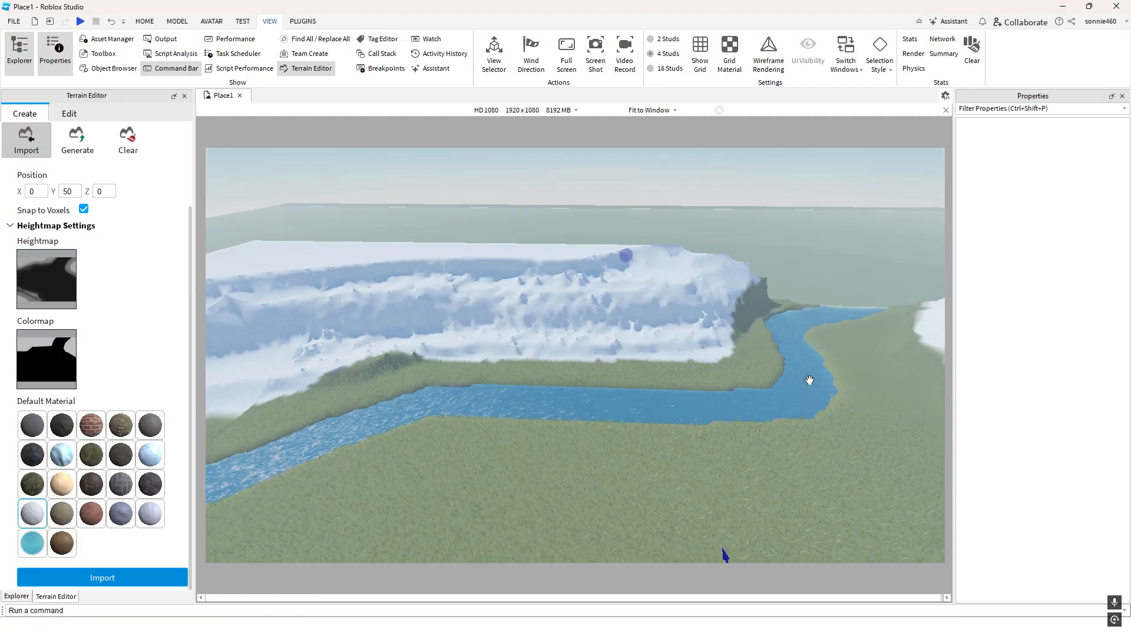
Clear all terrain from the place
key(s)
key(q)
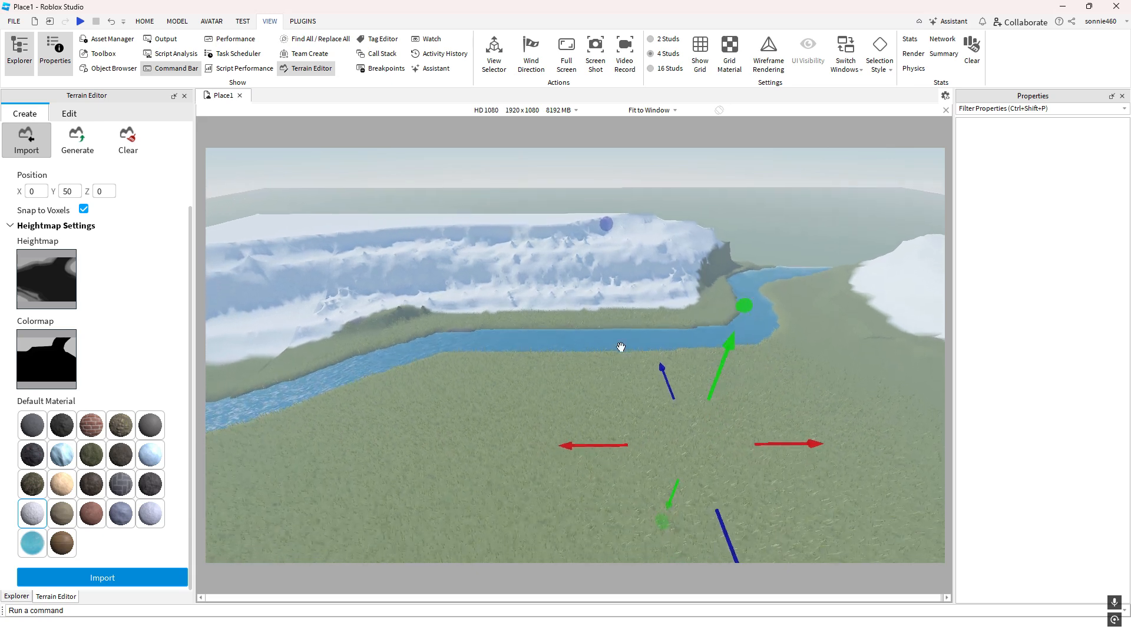
click(140, 142)
click(124, 191)
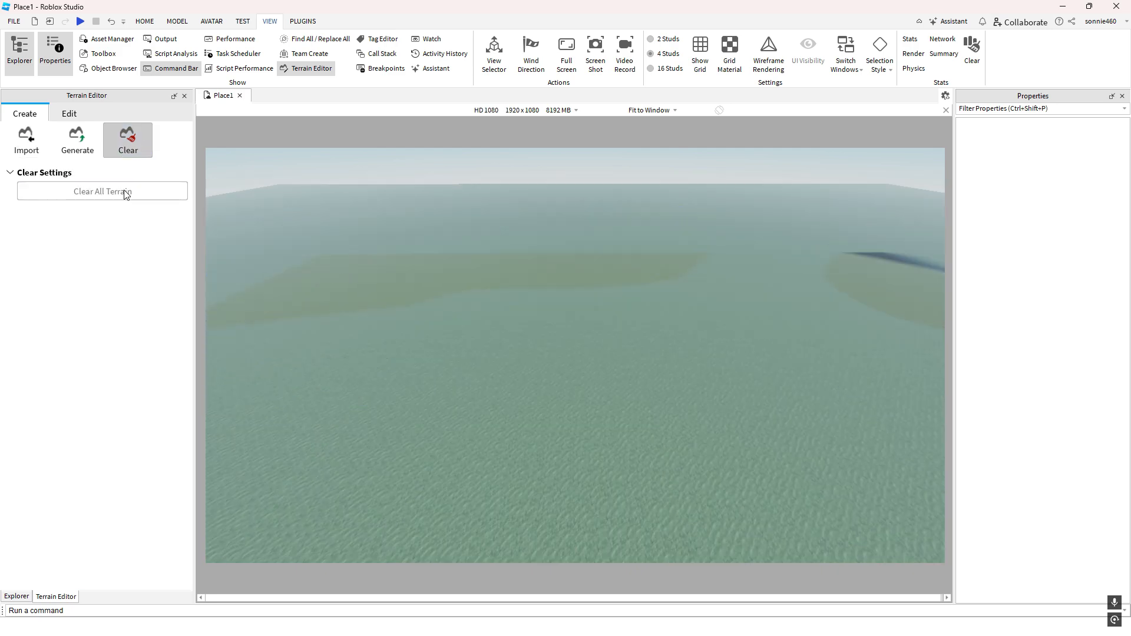
Choose Pavement as the default material and import the heightmap and colormap terrain again
click(33, 138)
scroll(158, 367, down, 2)
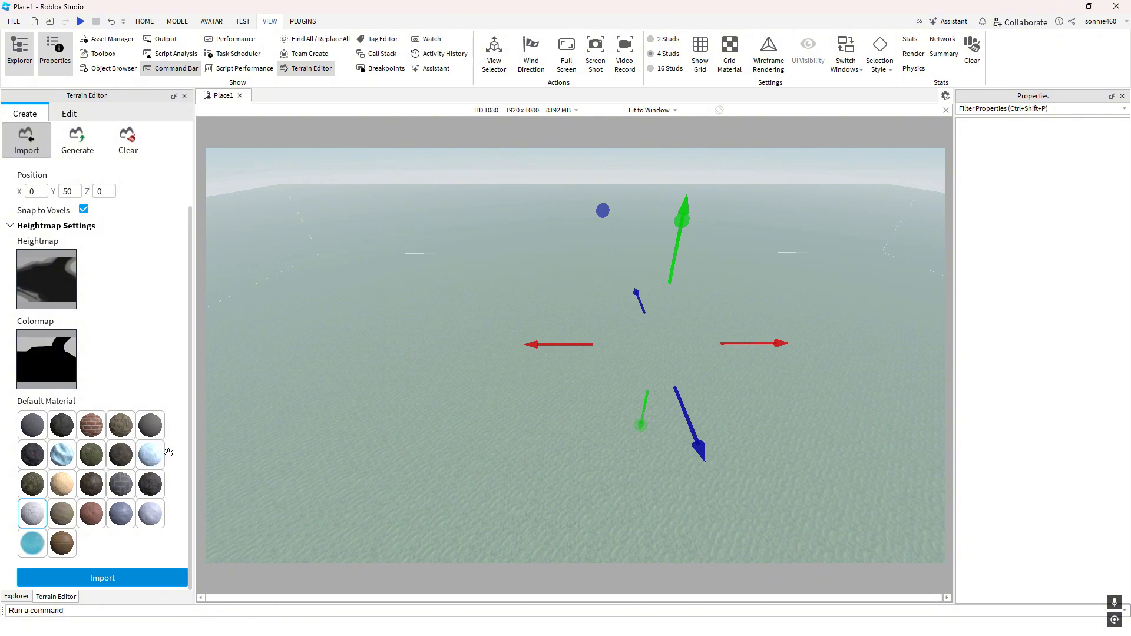
click(126, 489)
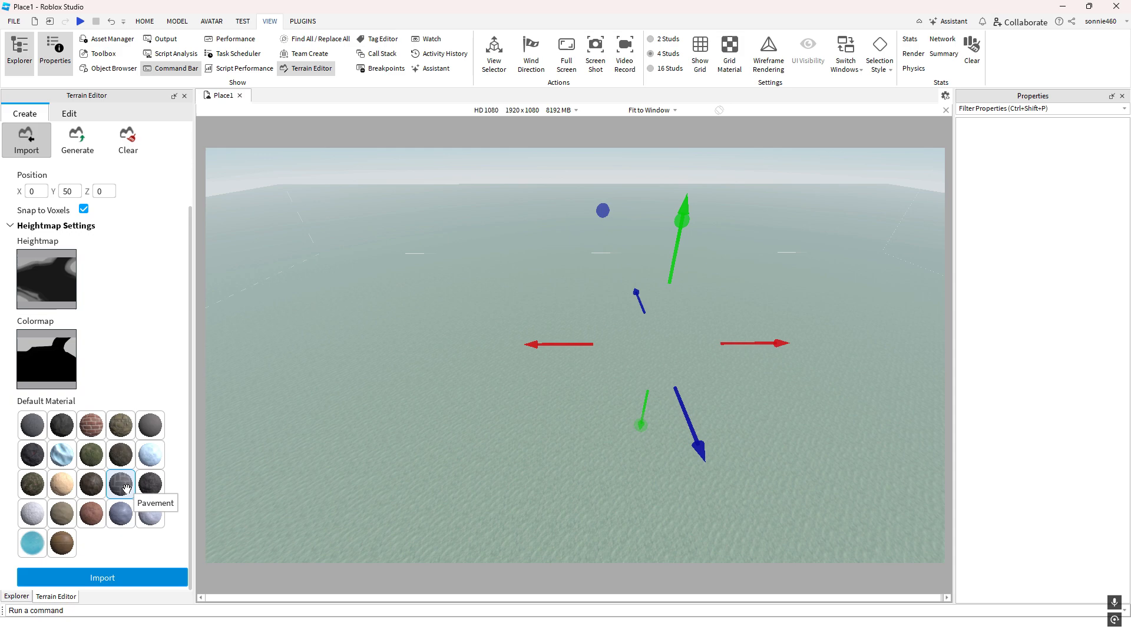
click(140, 581)
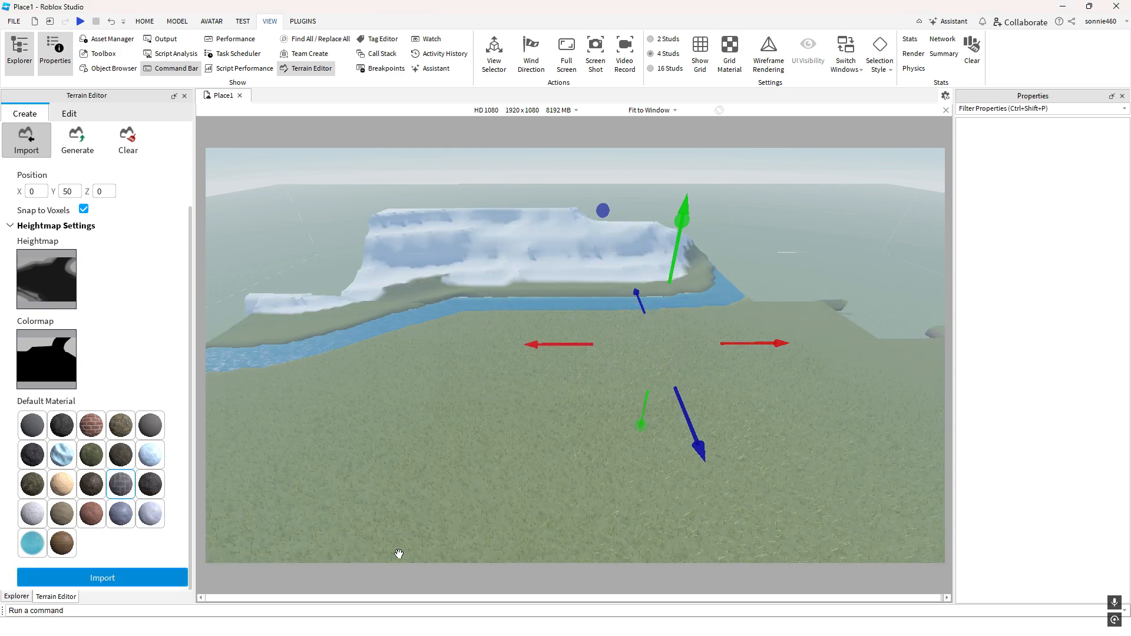
Examine the re-imported terrain and its surface materials from different angles
right_drag(546, 467, 546, 467)
key(s)
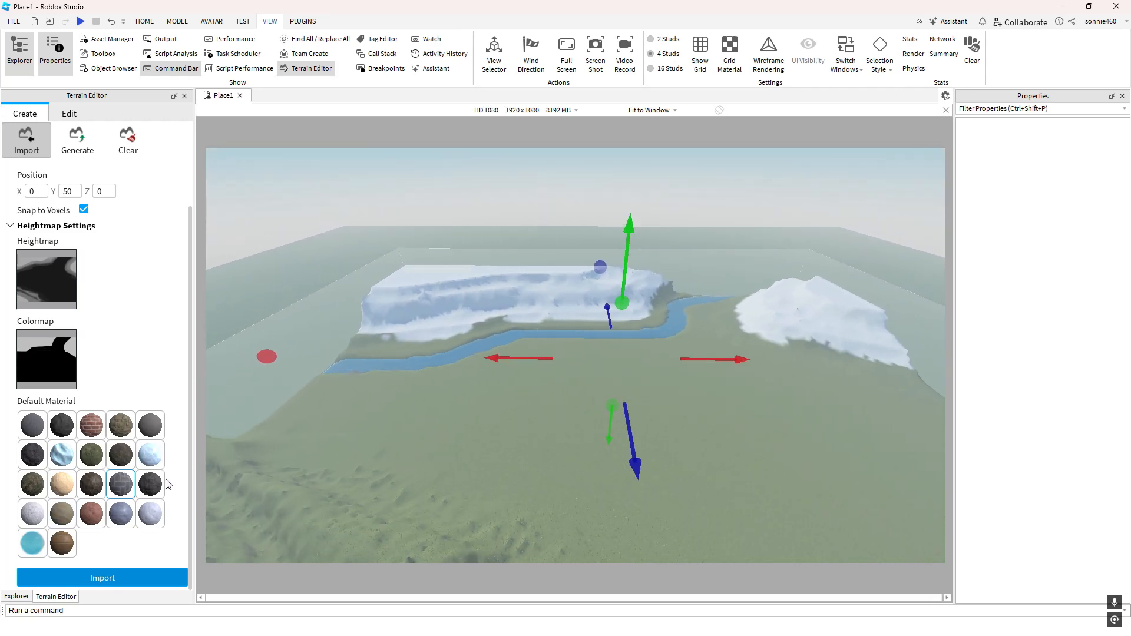
key(q)
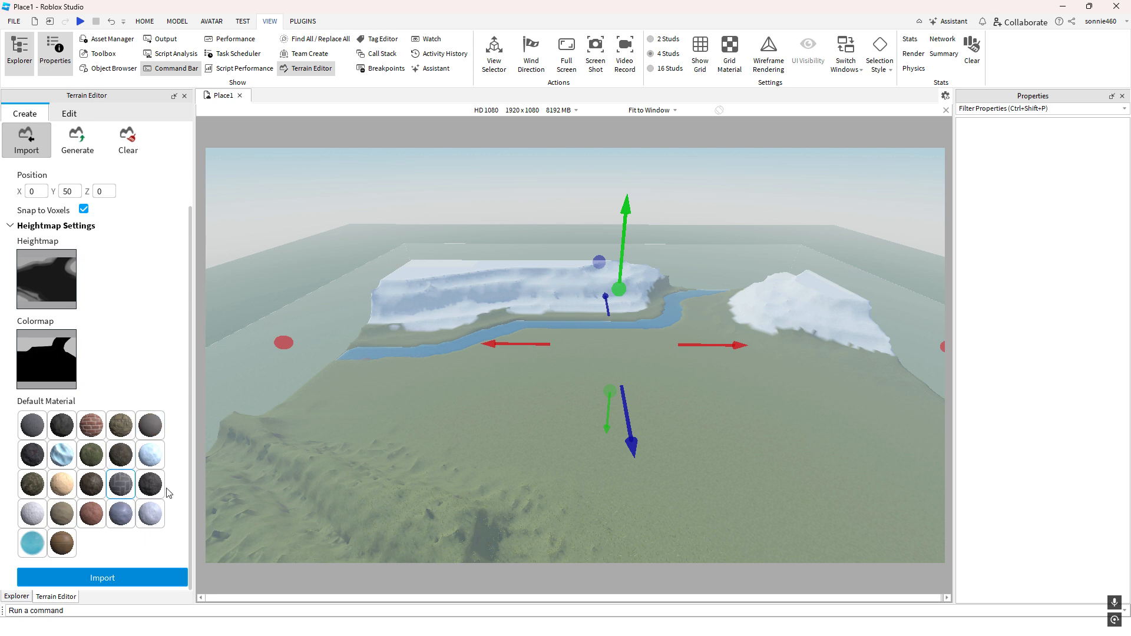
right_drag(339, 468, 346, 462)
scroll(157, 376, up, 2)
key(w)
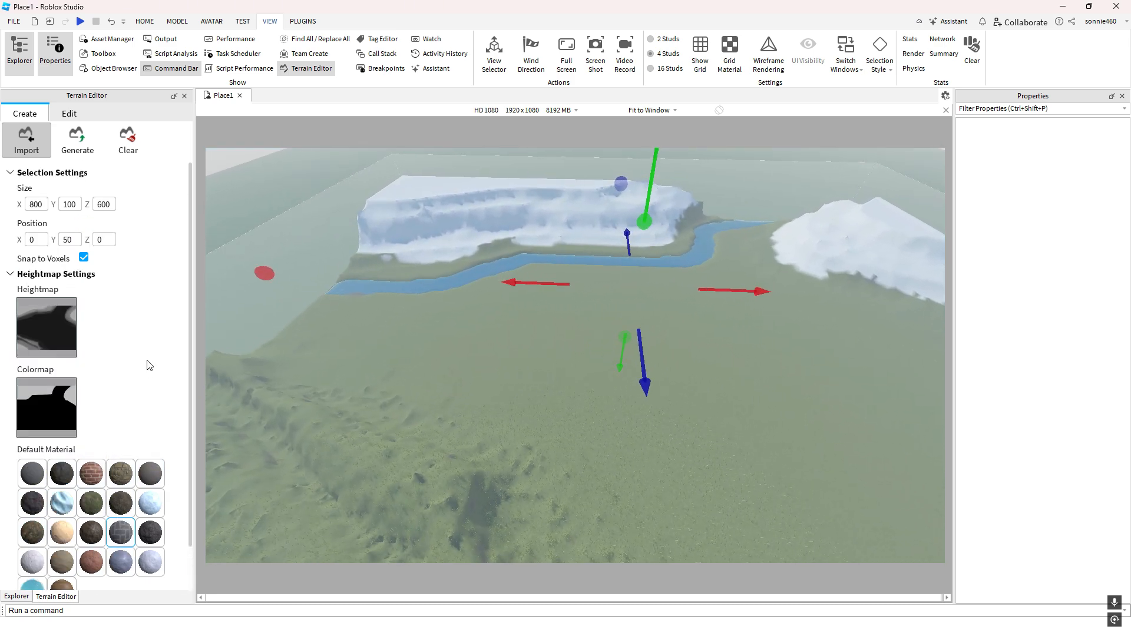
key(w)
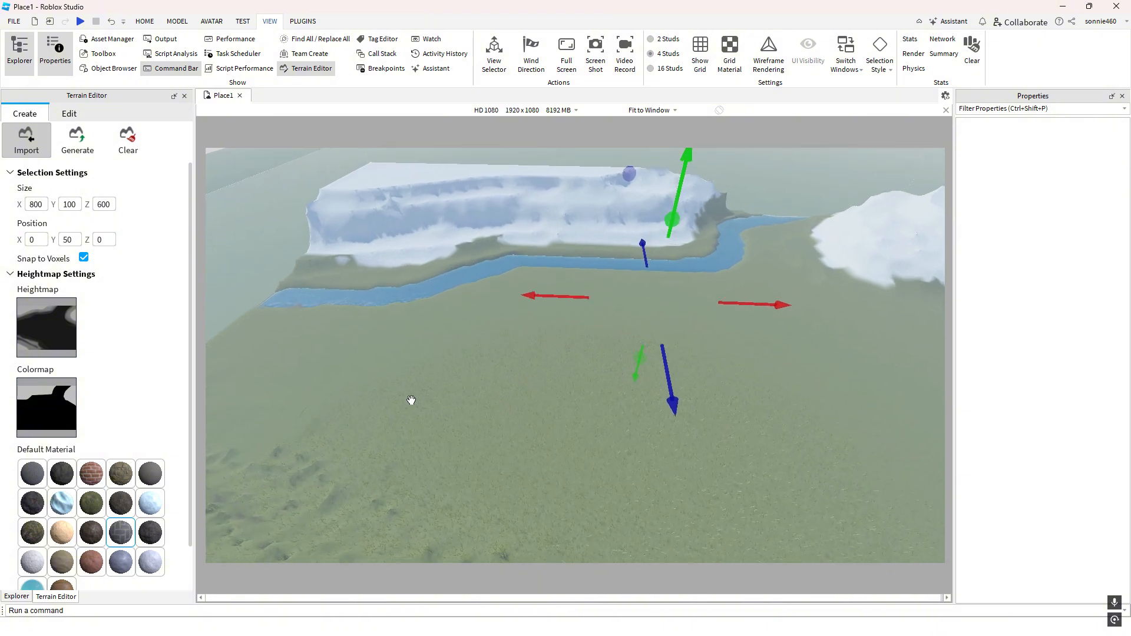
right_drag(411, 404, 413, 403)
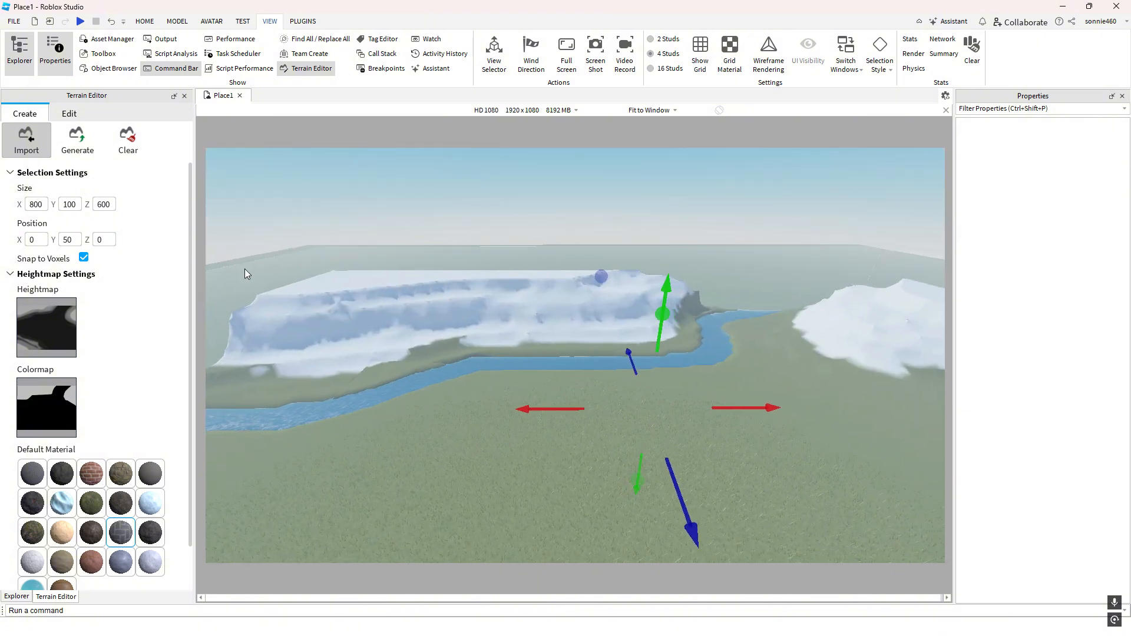
right_drag(399, 363, 338, 358)
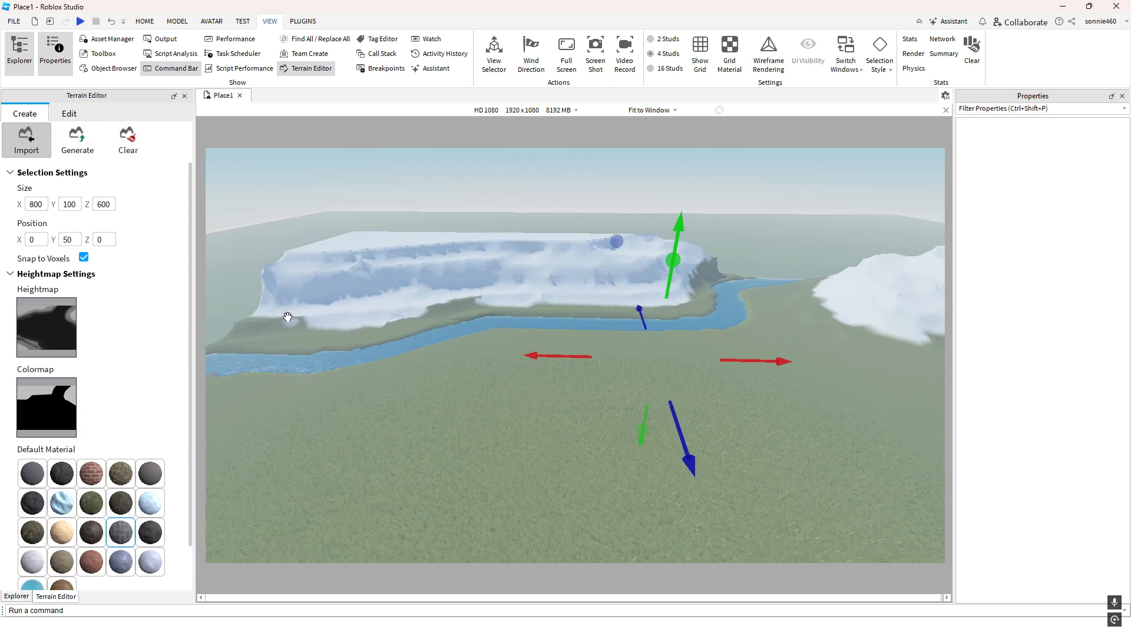
right_drag(288, 318, 310, 329)
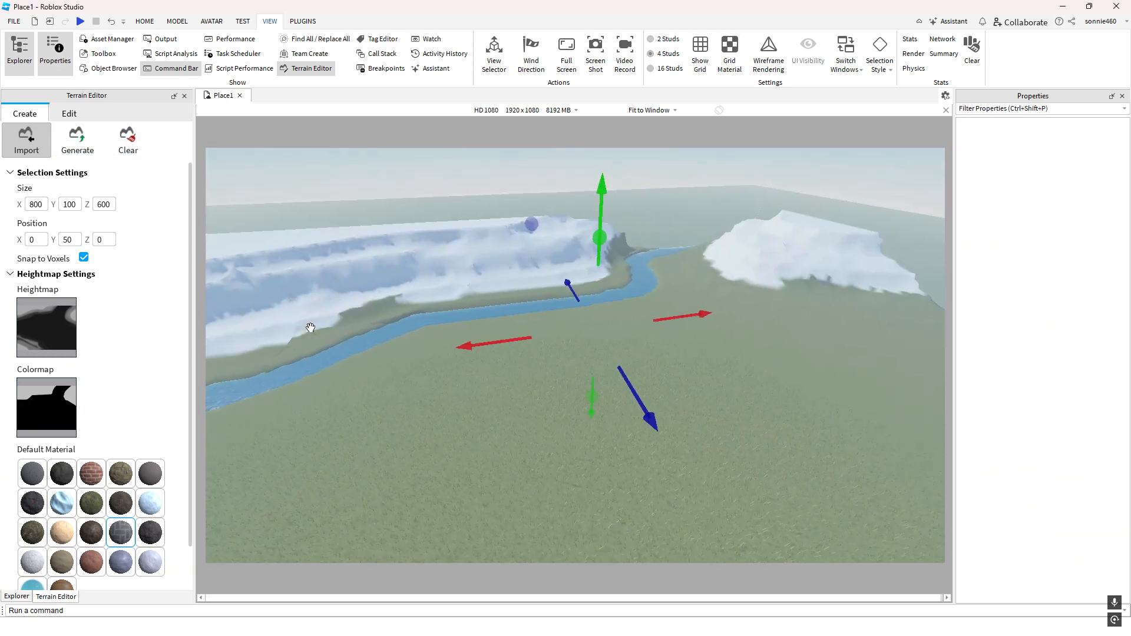
Clear all terrain from the place and open the terrain generation settings
click(120, 150)
click(102, 191)
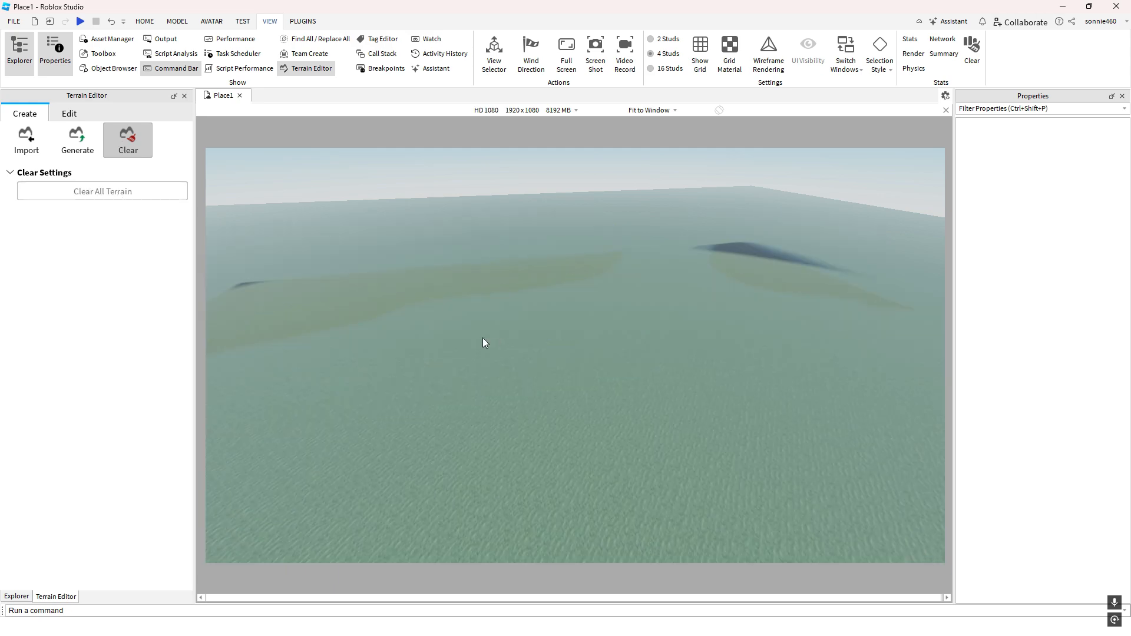
click(77, 144)
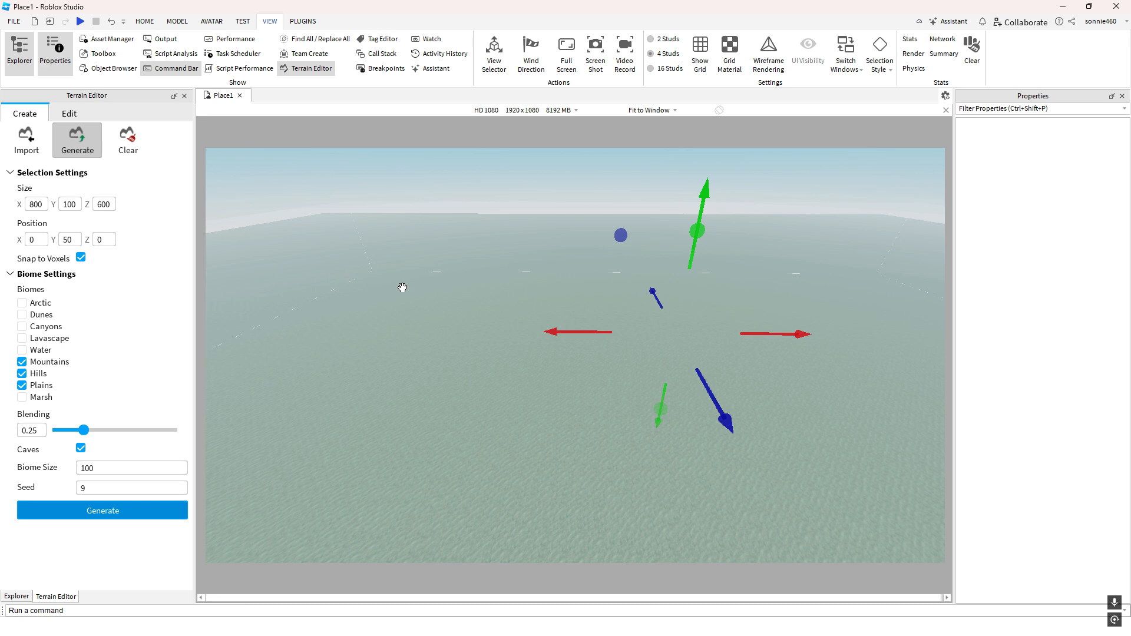
Stretch the terrain generation region along its Z axis to a size of about 1320 studs
right_drag(403, 288, 402, 288)
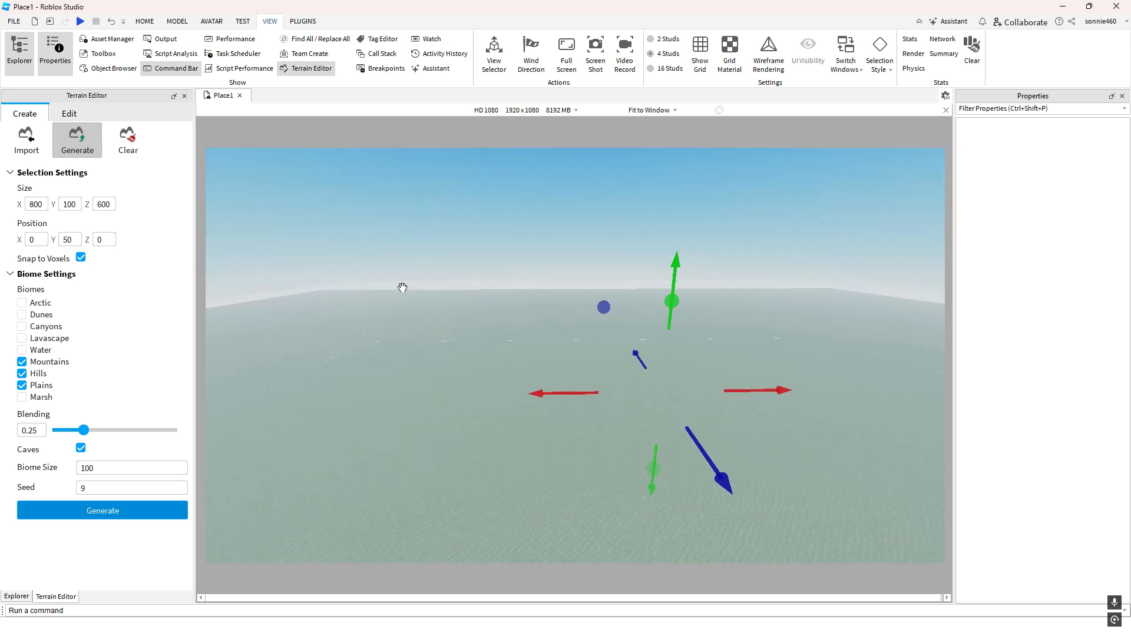
middle_drag(499, 331, 507, 341)
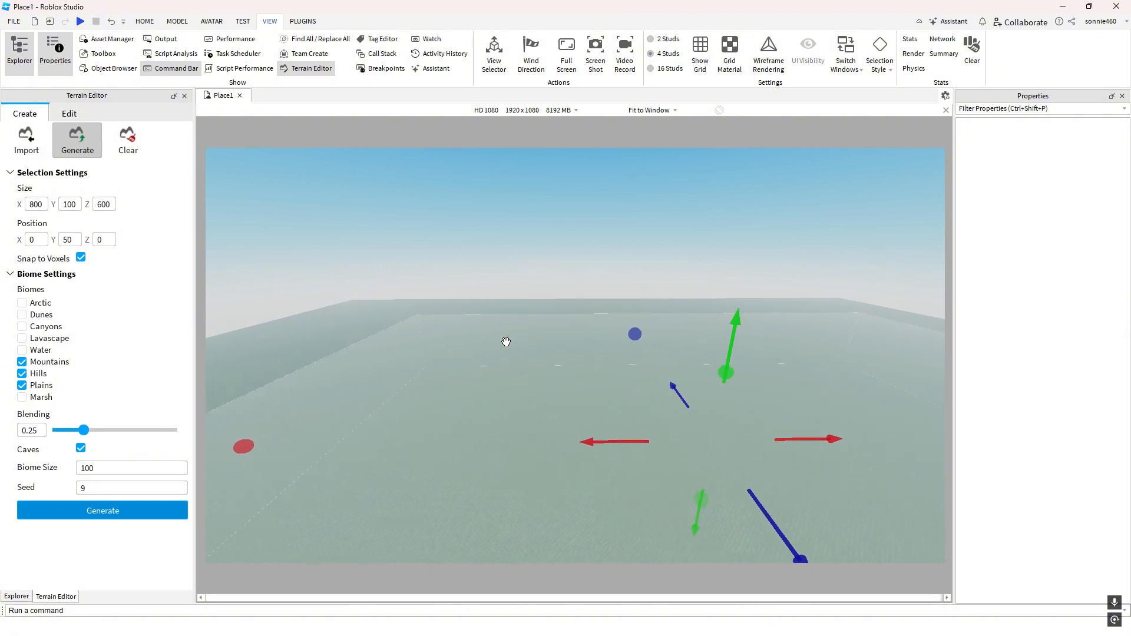
right_drag(506, 341, 505, 338)
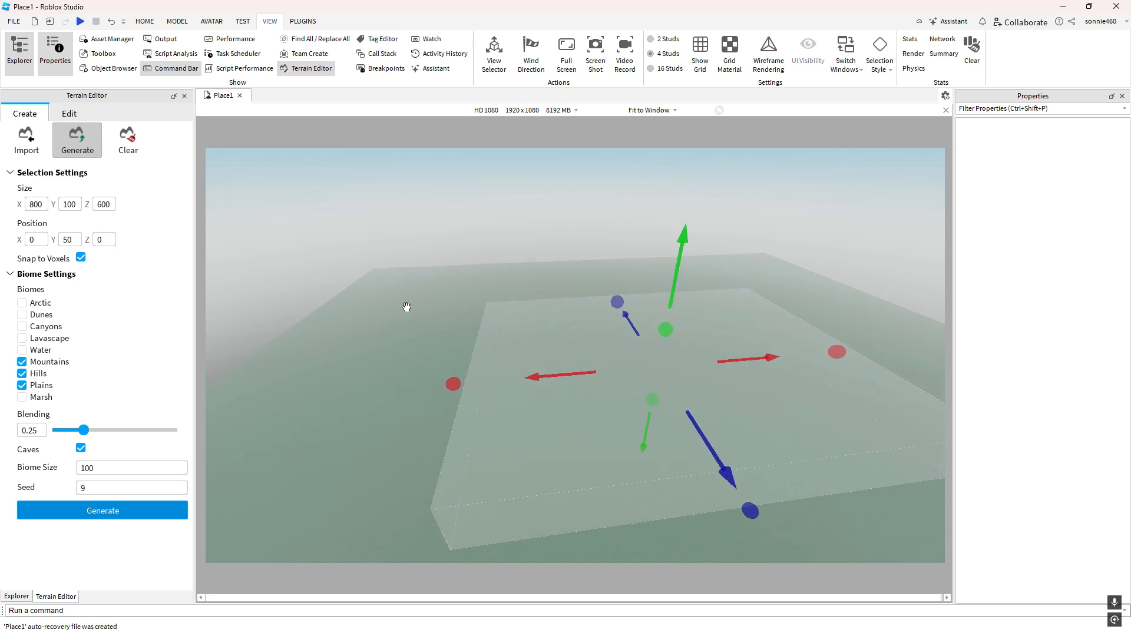
right_drag(419, 298, 469, 309)
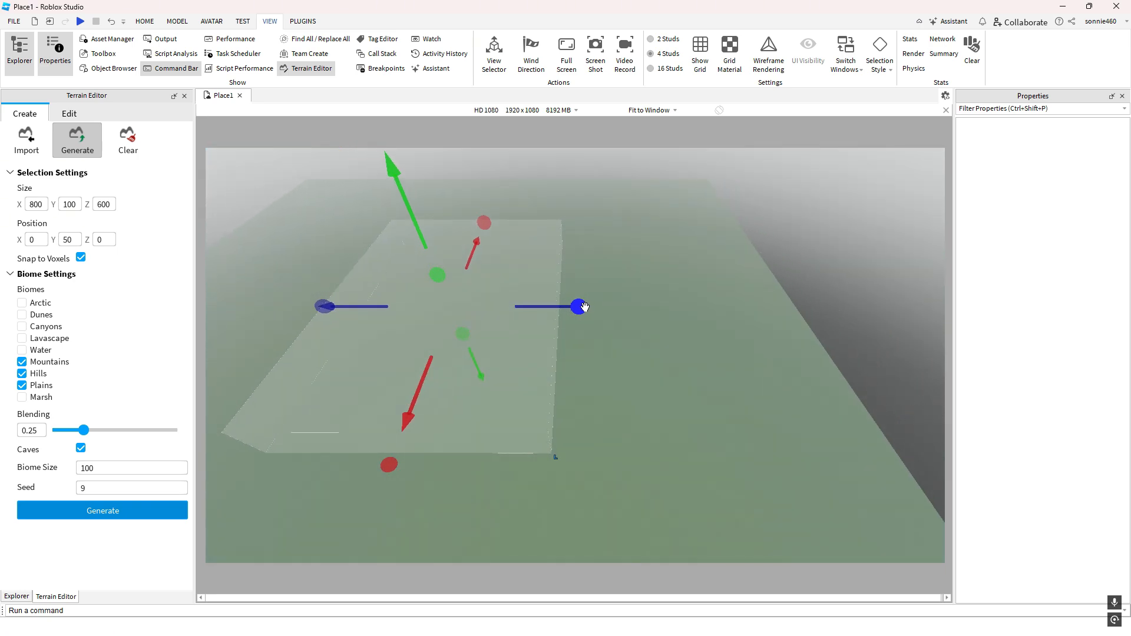
drag(583, 306, 834, 314)
right_drag(835, 314, 724, 319)
right_drag(398, 351, 419, 348)
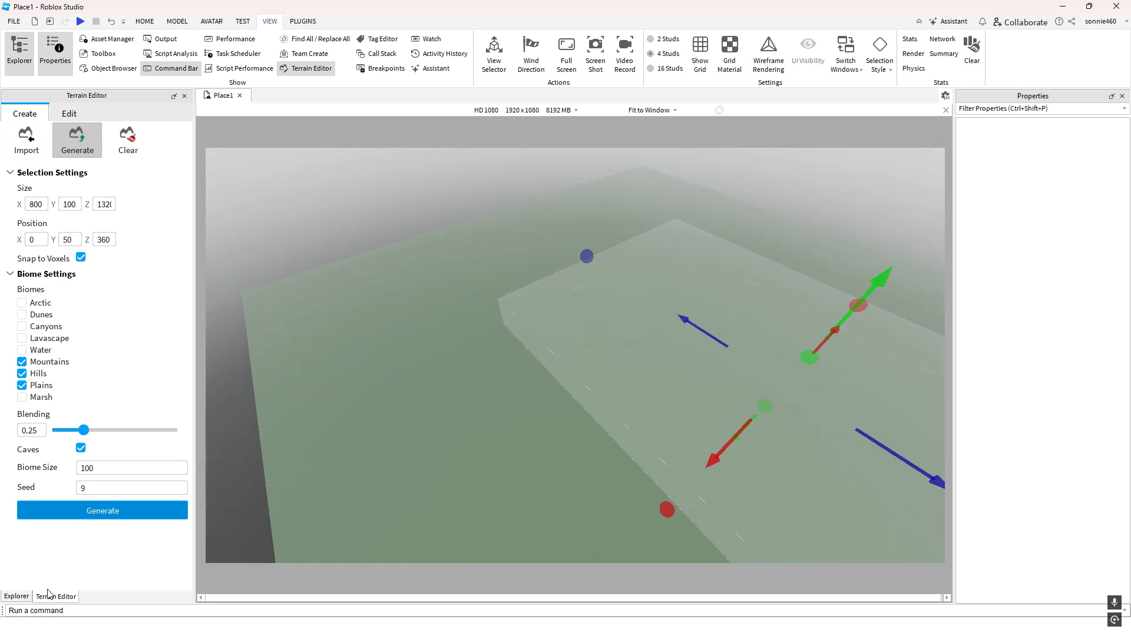
Check the Baseplate's size in its properties and return to the terrain generation settings
click(18, 596)
click(53, 153)
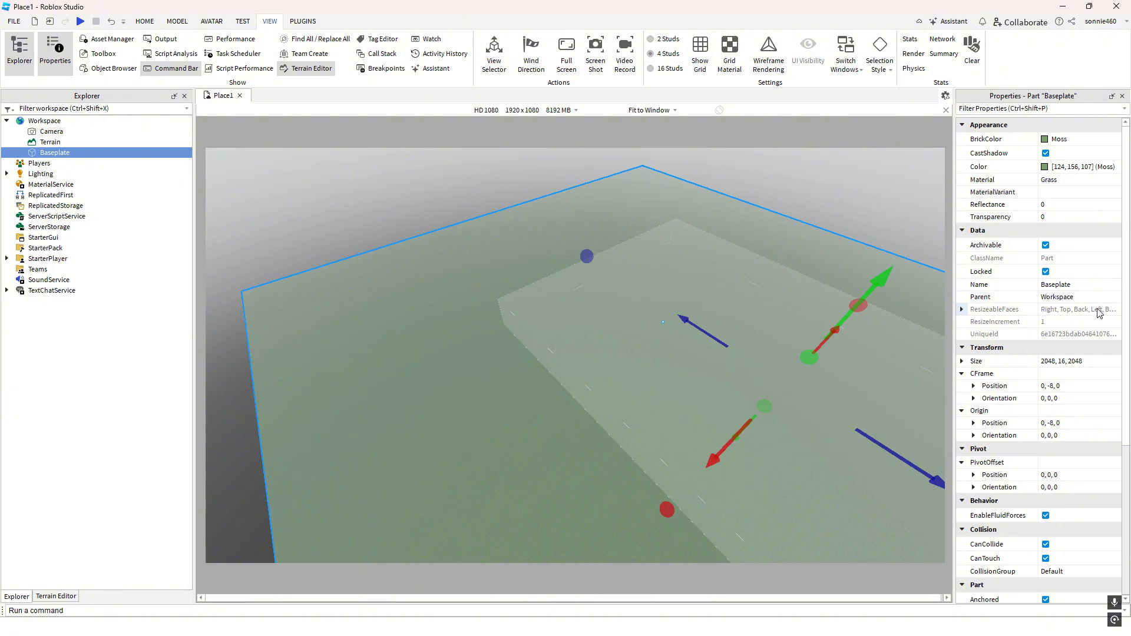
right_drag(765, 338, 658, 310)
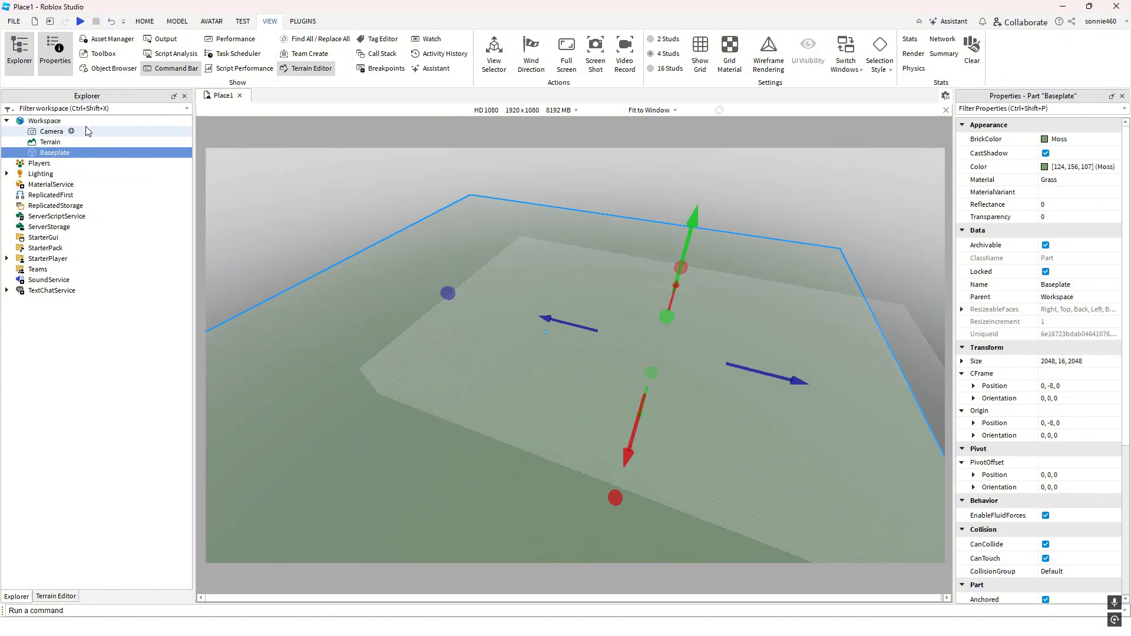
click(72, 595)
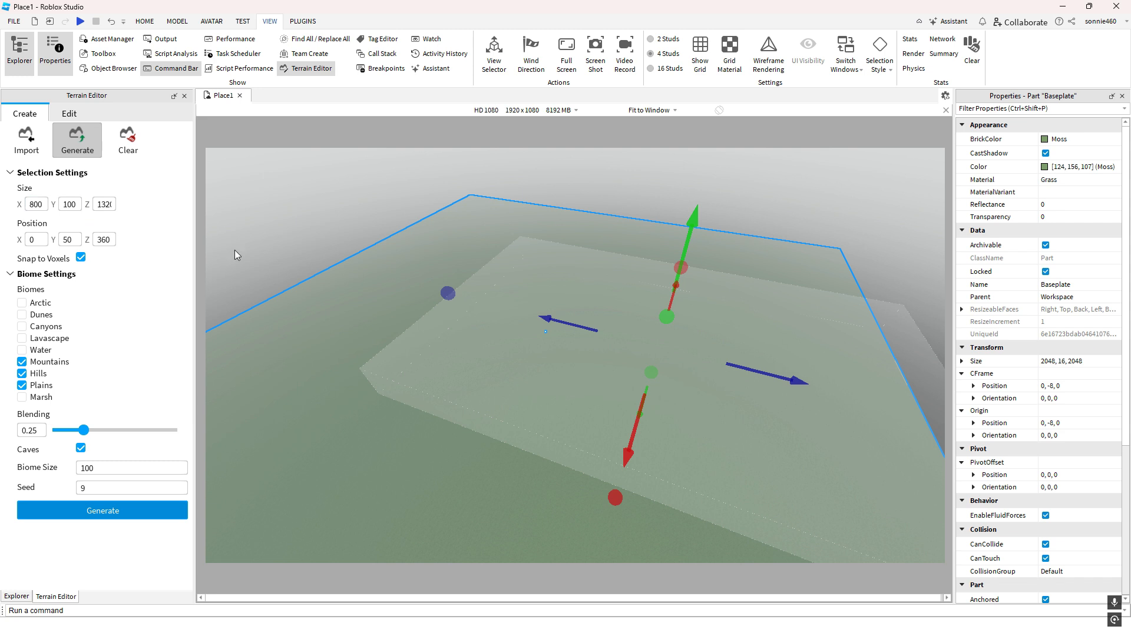
Set the generation region's X and Z sizes to 2048 to match the Baseplate
drag(44, 205, 2, 202)
text(2048)
click(112, 205)
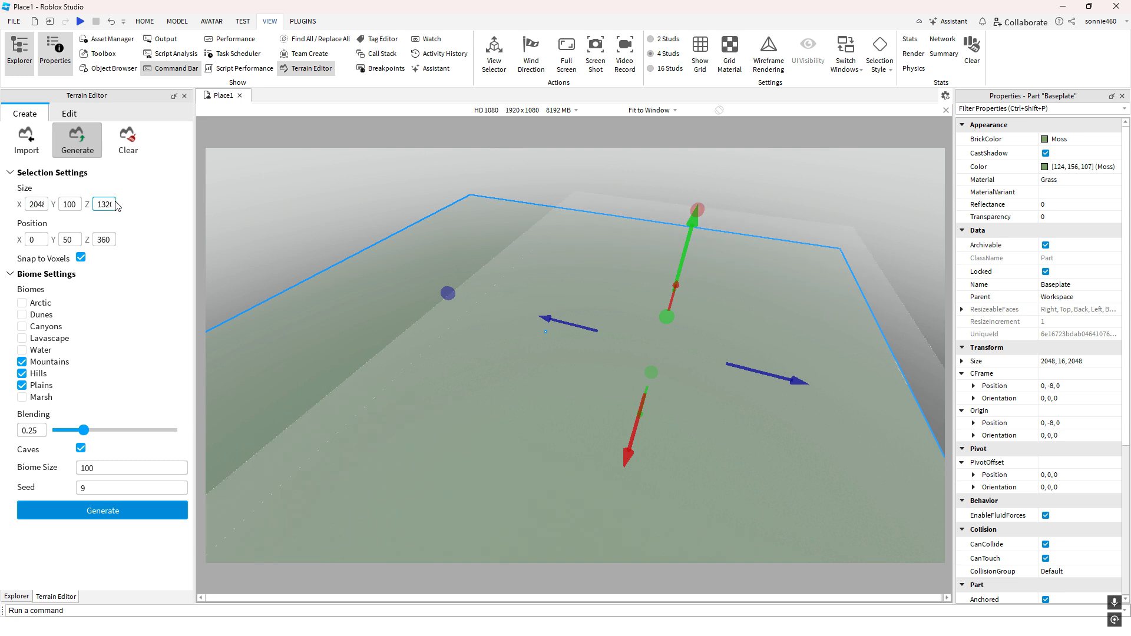
key(ctrl+a)
text(20)
key(Return)
Center the generation region over the Baseplate by setting its Z position to 0
right_drag(500, 343, 500, 343)
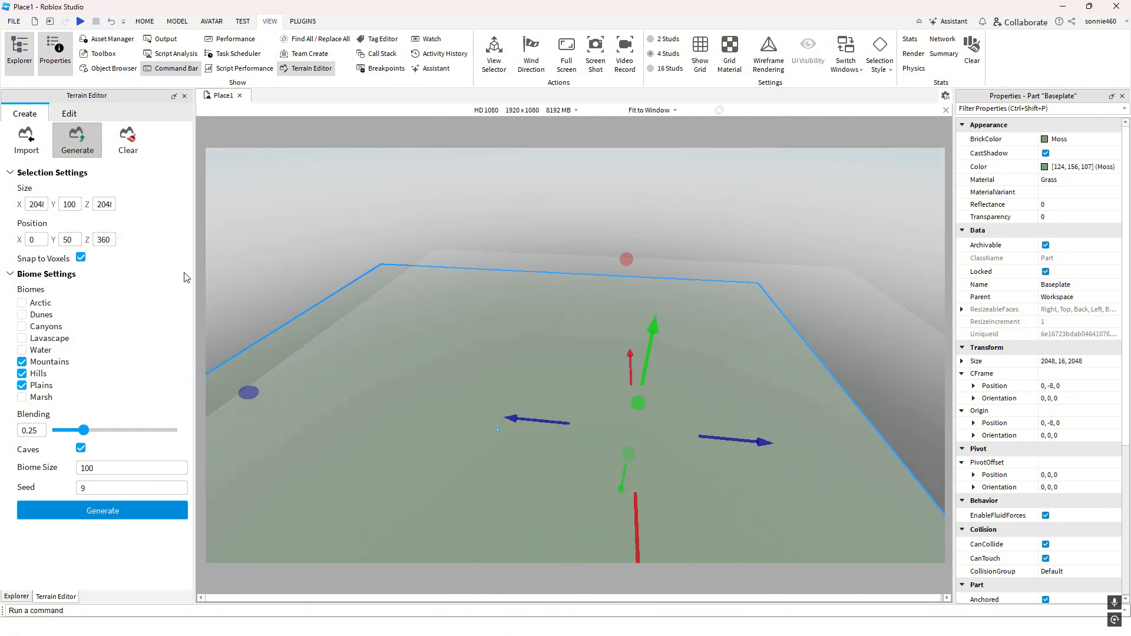
right_drag(292, 296, 293, 295)
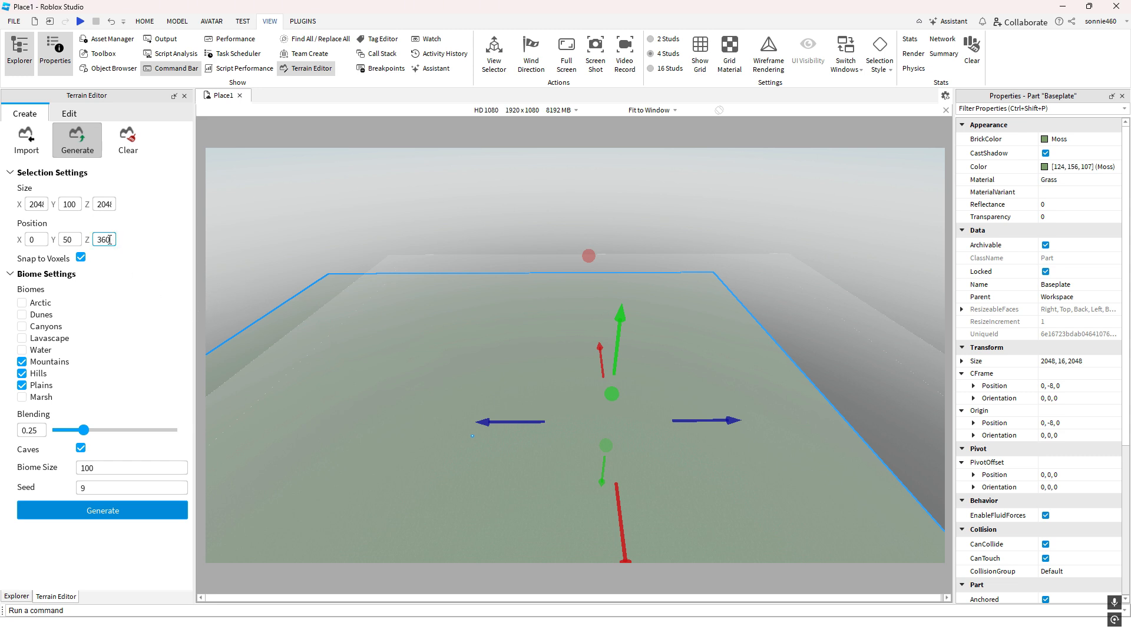
drag(110, 240, 104, 239)
text(0)
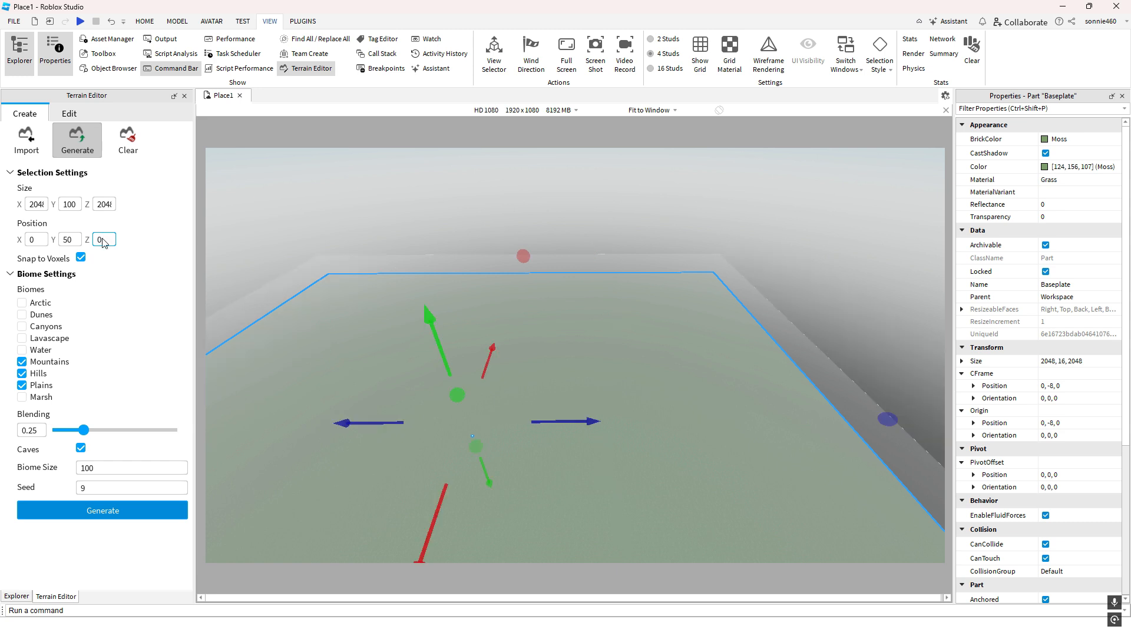
right_drag(353, 361, 293, 340)
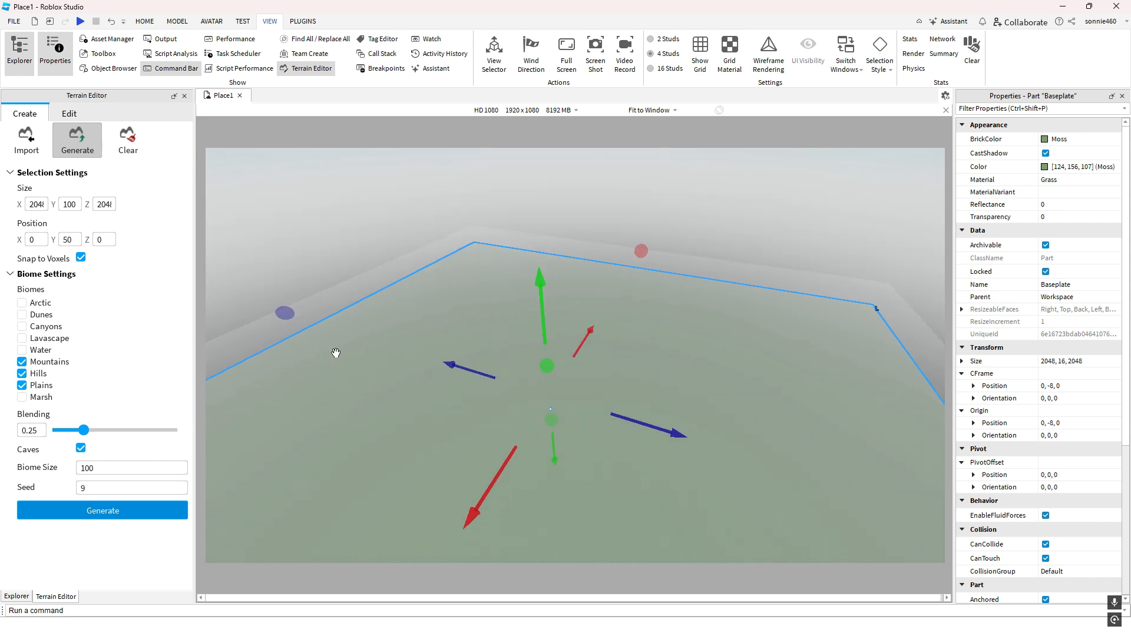
right_drag(374, 357, 396, 323)
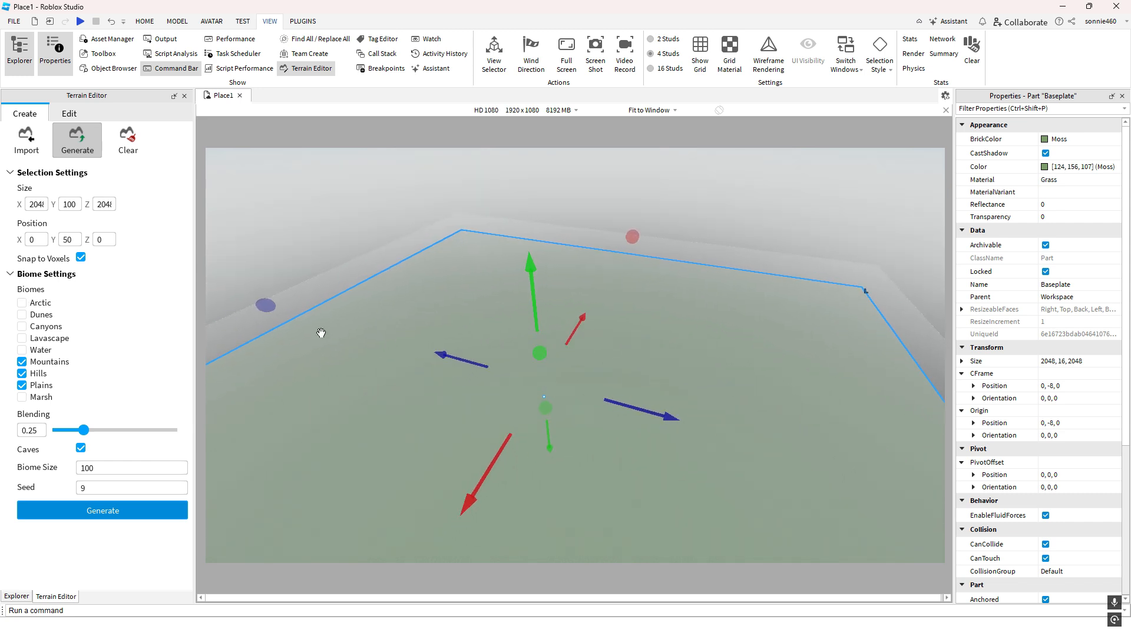
right_drag(406, 399, 406, 400)
key(q)
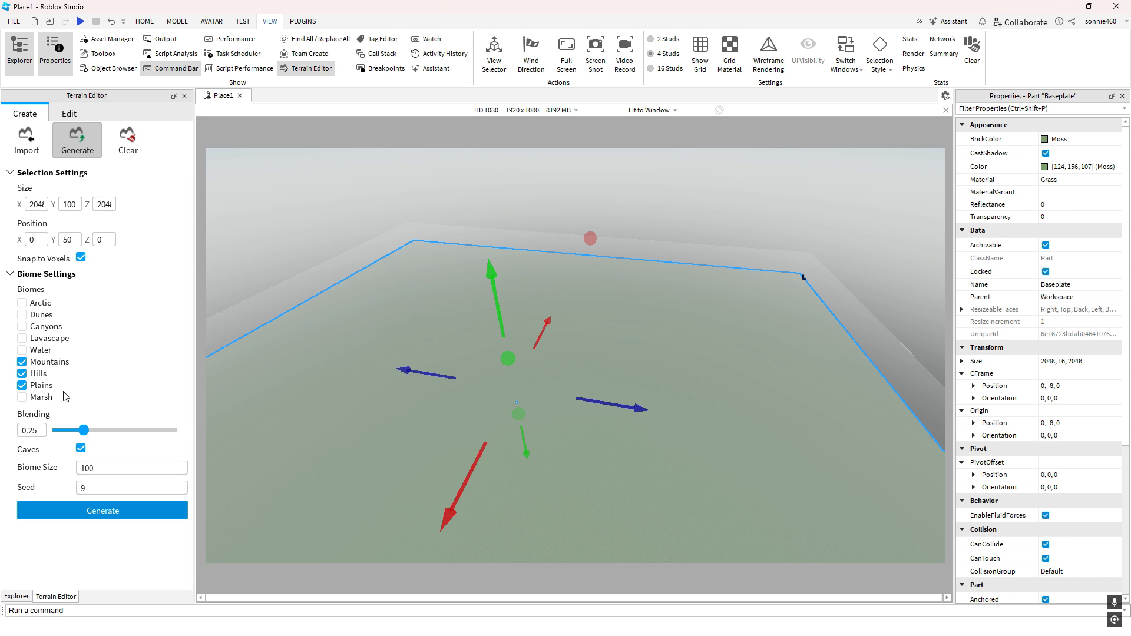
key(q)
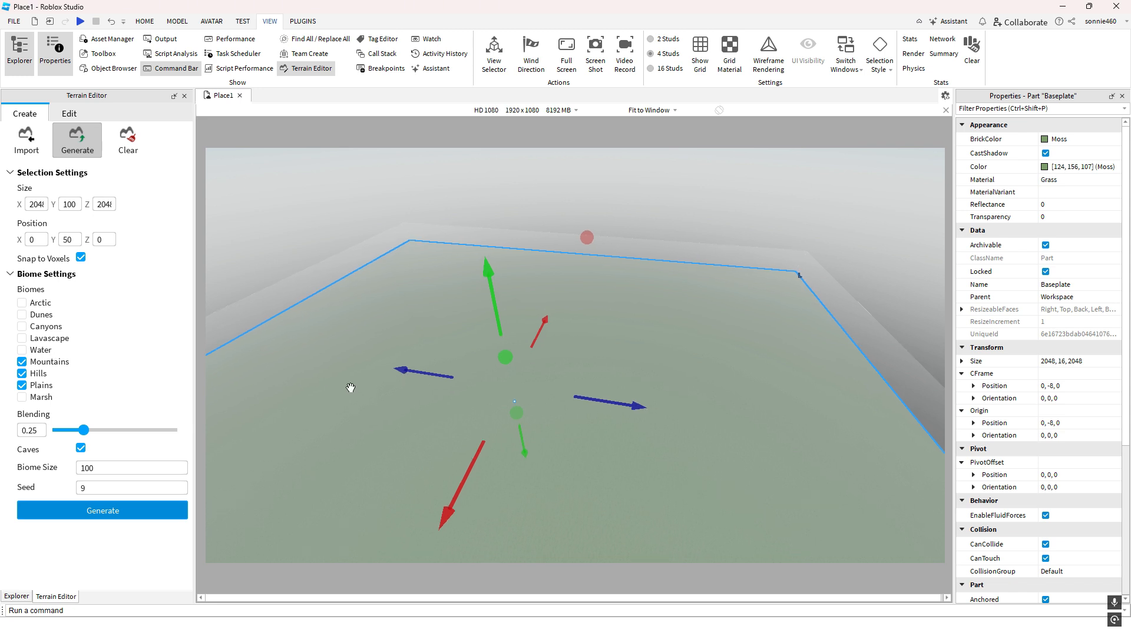
right_drag(351, 387, 346, 386)
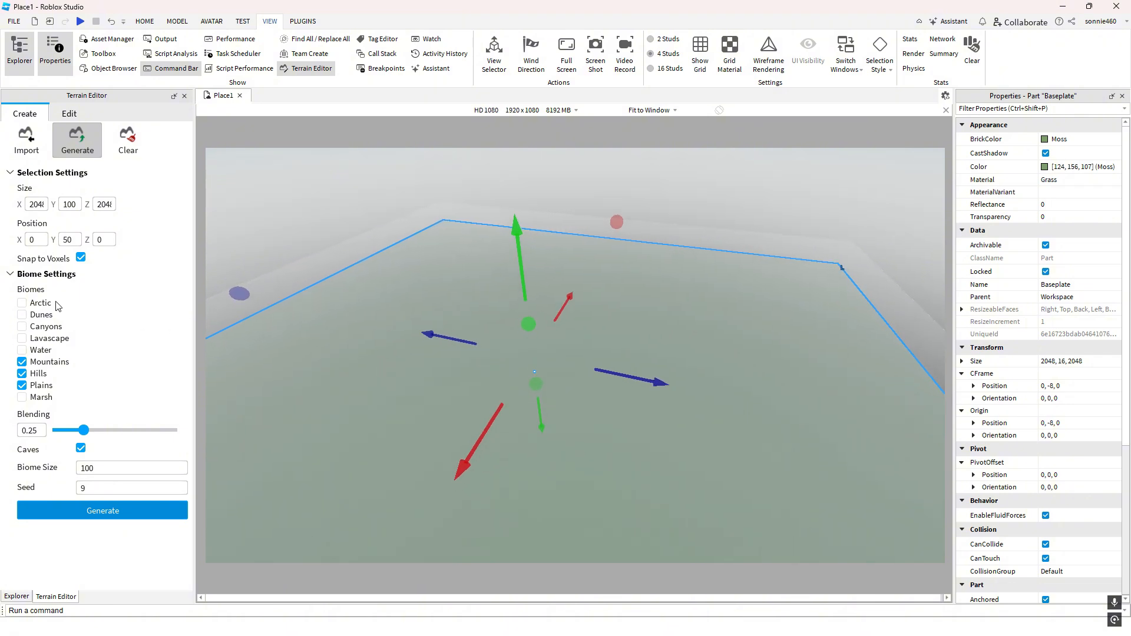
Enable the Arctic, Dunes, Canyons, Lavascape, Water and Marsh biomes so that every biome is included
click(22, 315)
click(22, 326)
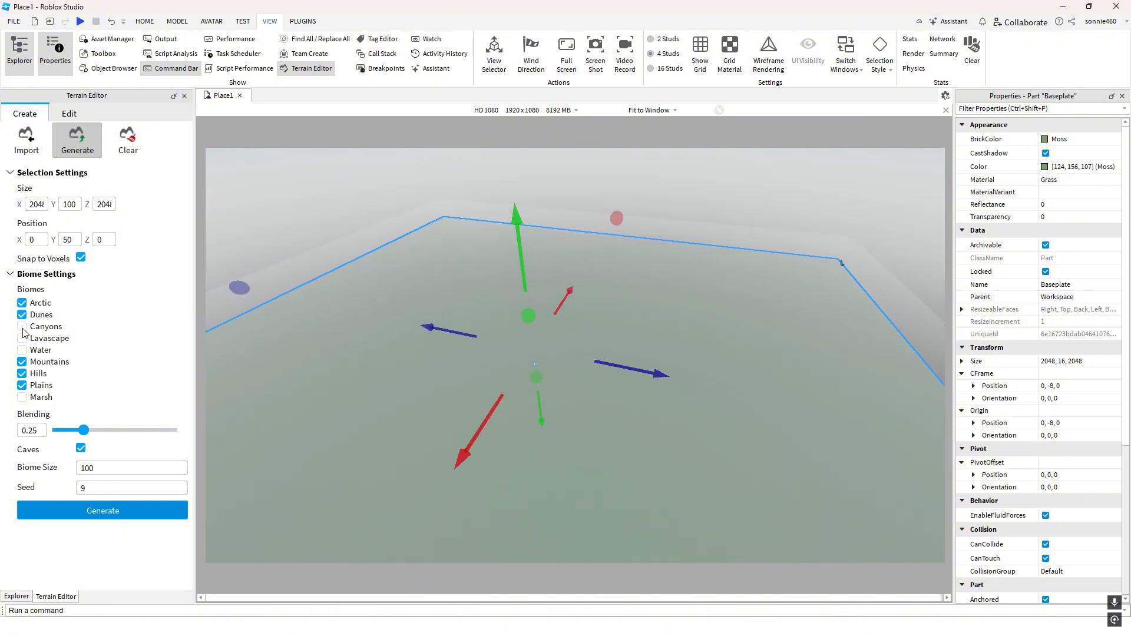
click(22, 338)
click(21, 350)
click(23, 398)
right_drag(325, 405, 324, 405)
key(s)
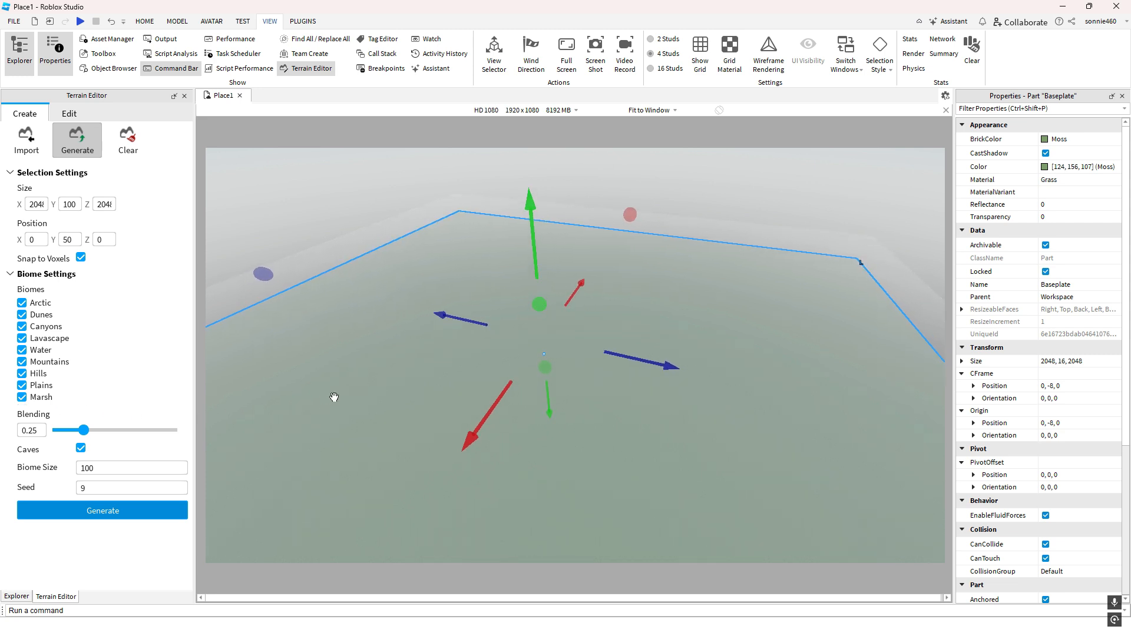
key(s)
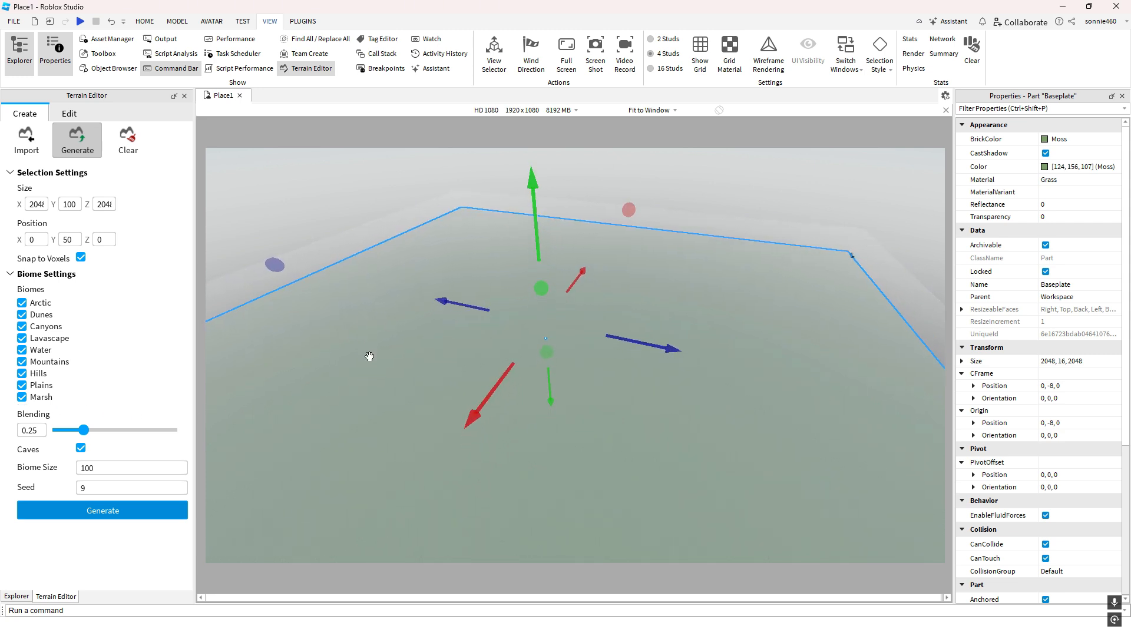
key(s)
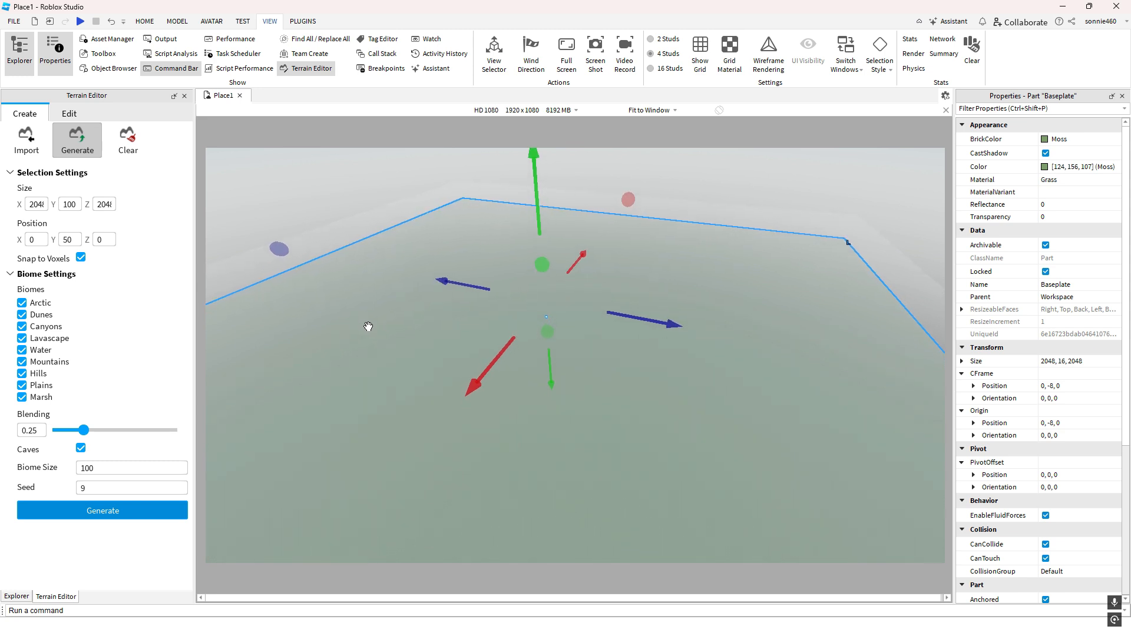
right_drag(366, 325, 364, 326)
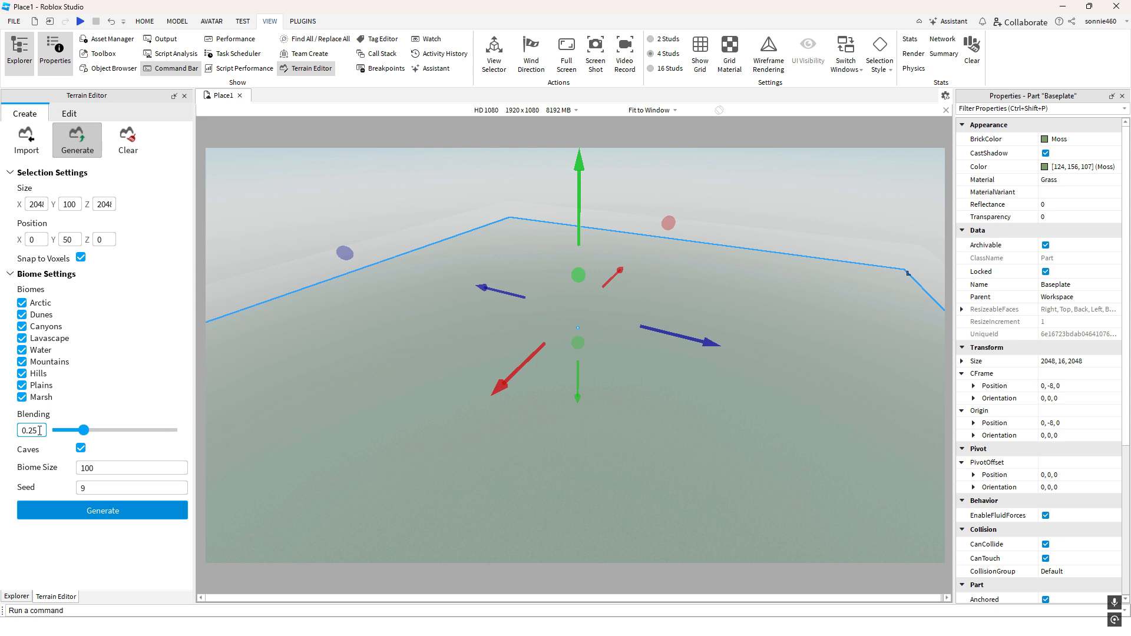
right_drag(359, 419, 359, 420)
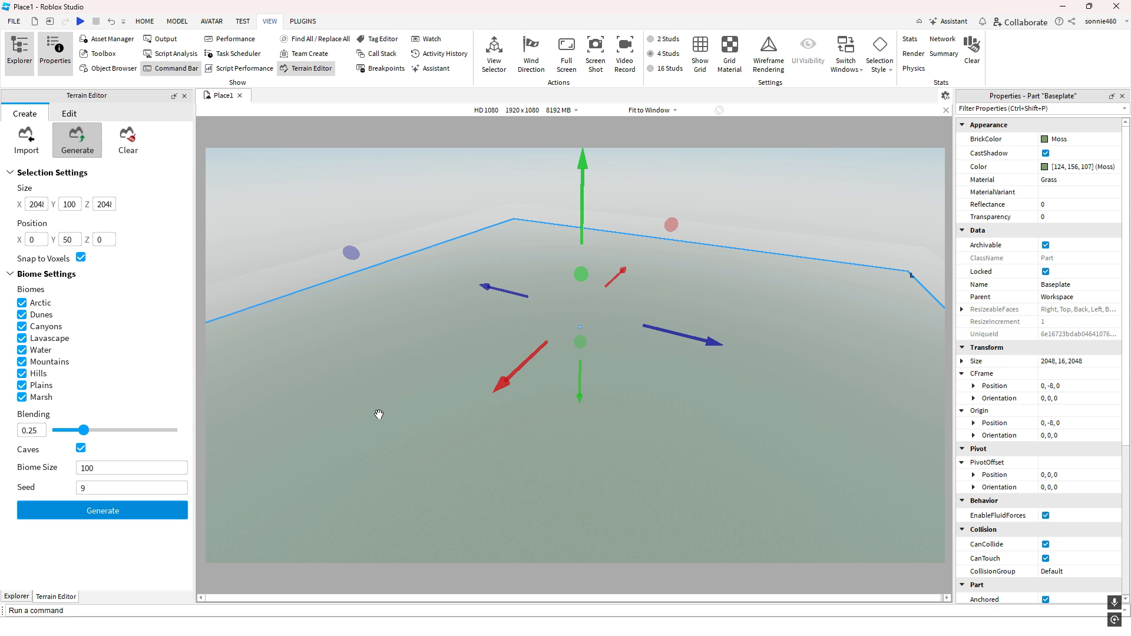
right_drag(378, 414, 381, 414)
right_drag(449, 403, 432, 425)
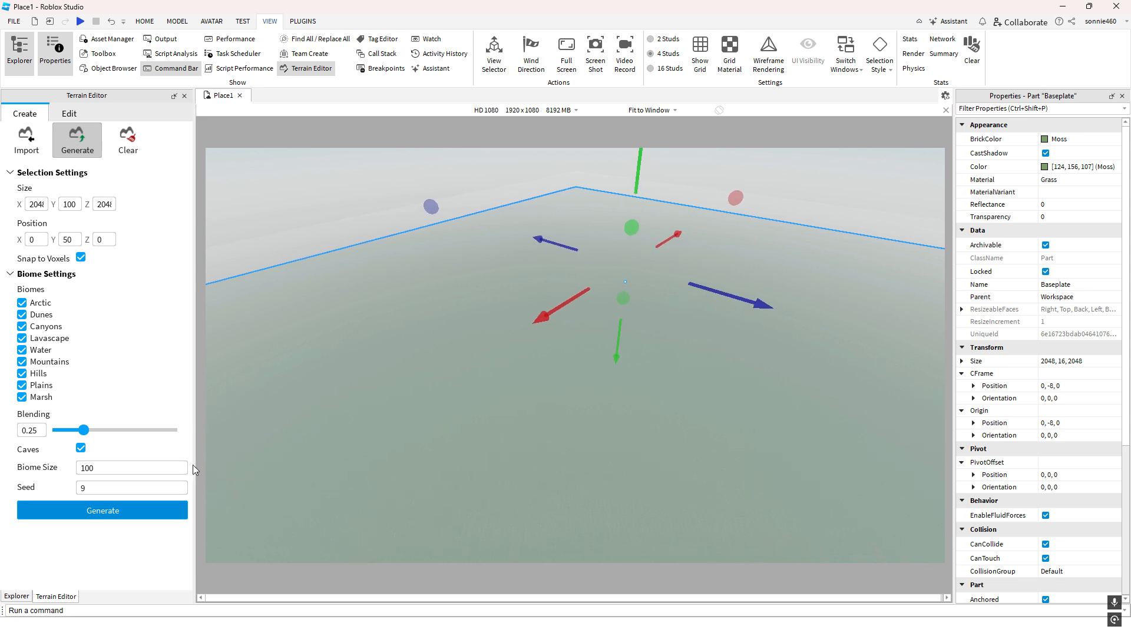
Examine the biome size, region size and seed settings for terrain generation
click(115, 468)
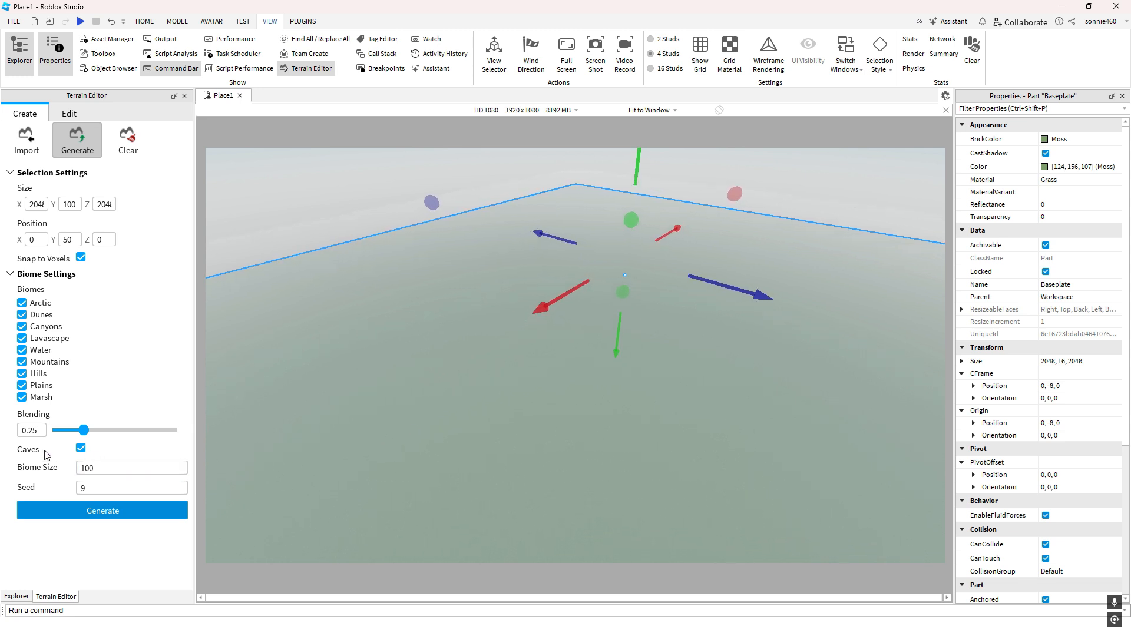
right_drag(352, 449, 355, 447)
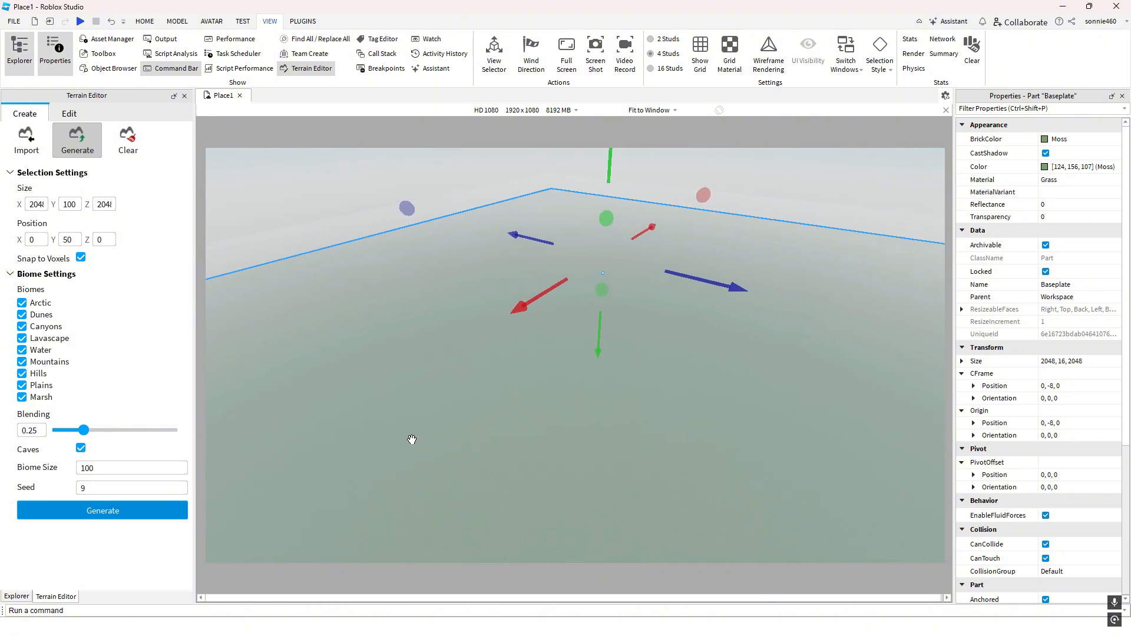
key(q)
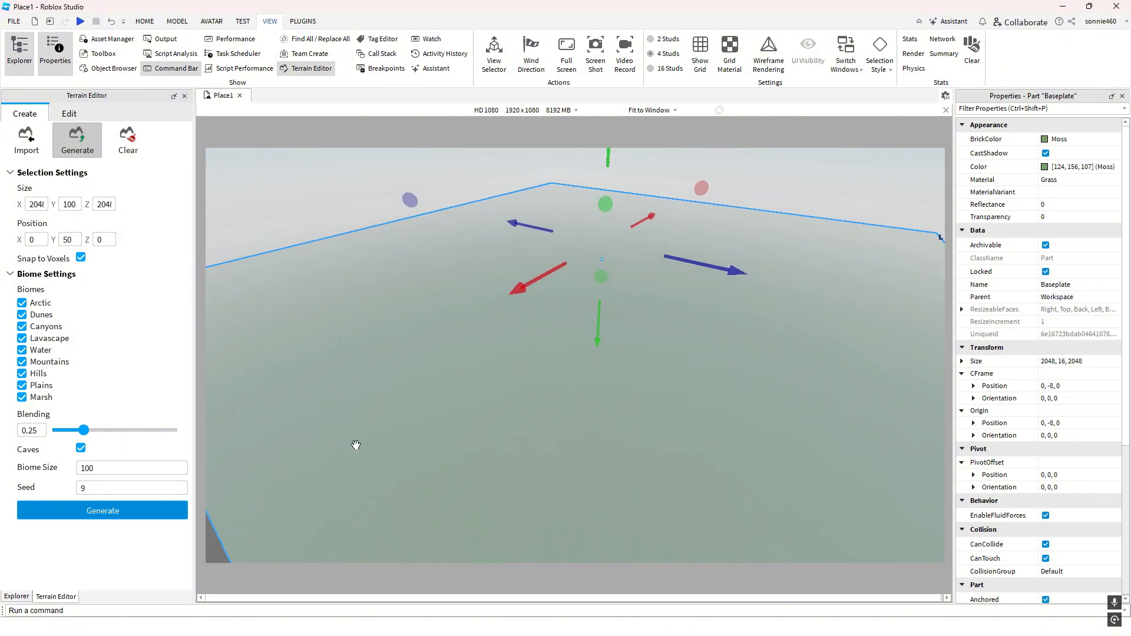
right_drag(352, 429, 378, 426)
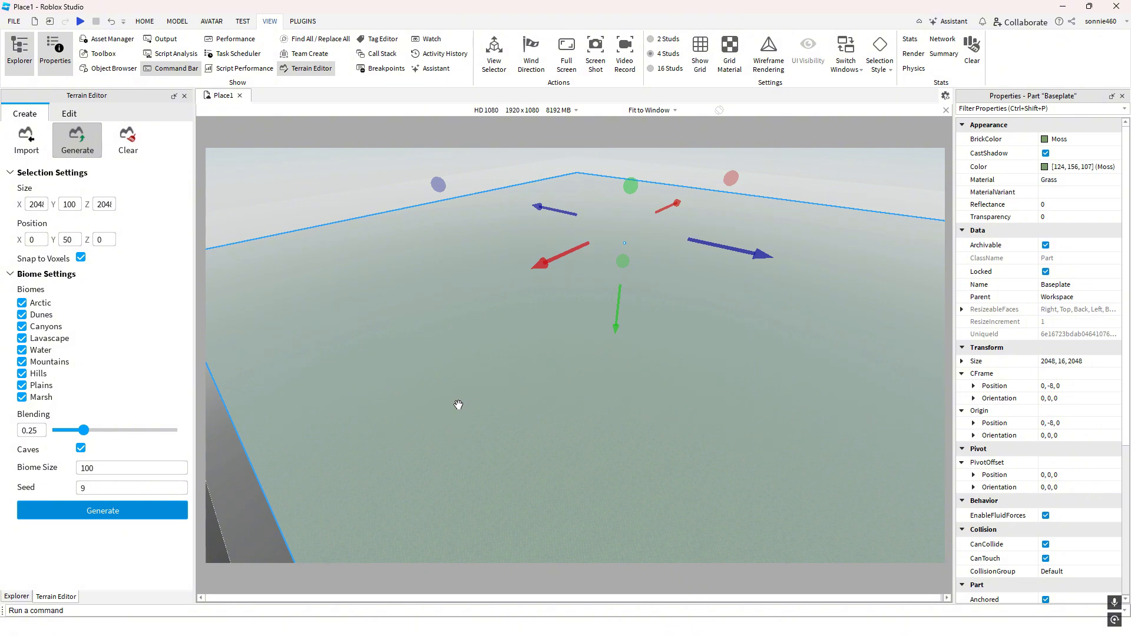
click(135, 466)
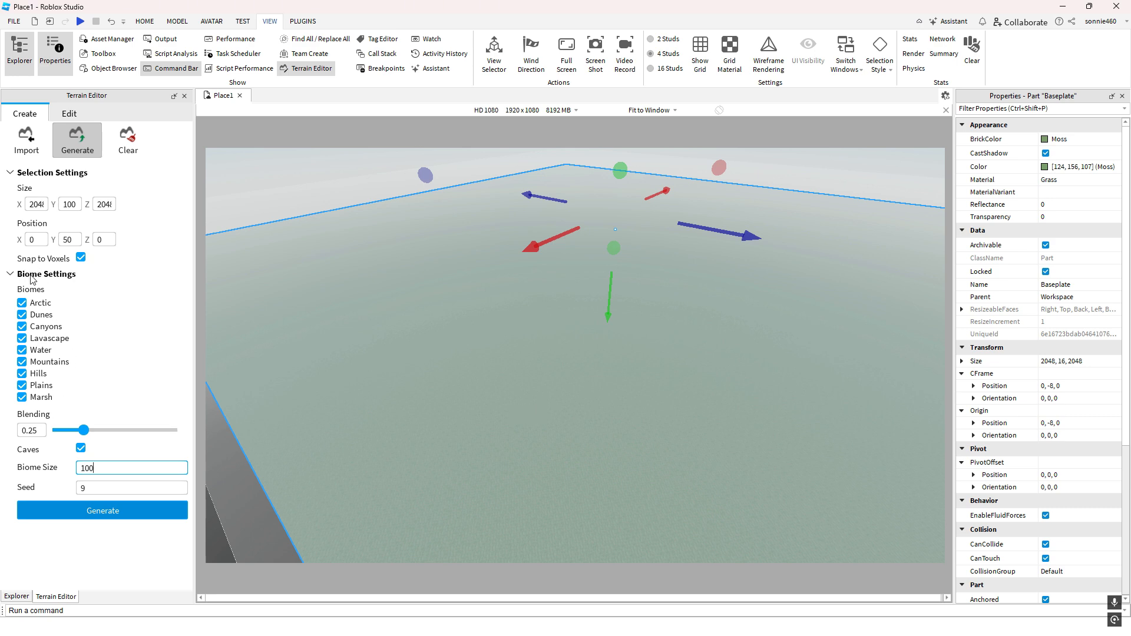
right_drag(376, 397, 361, 384)
click(138, 467)
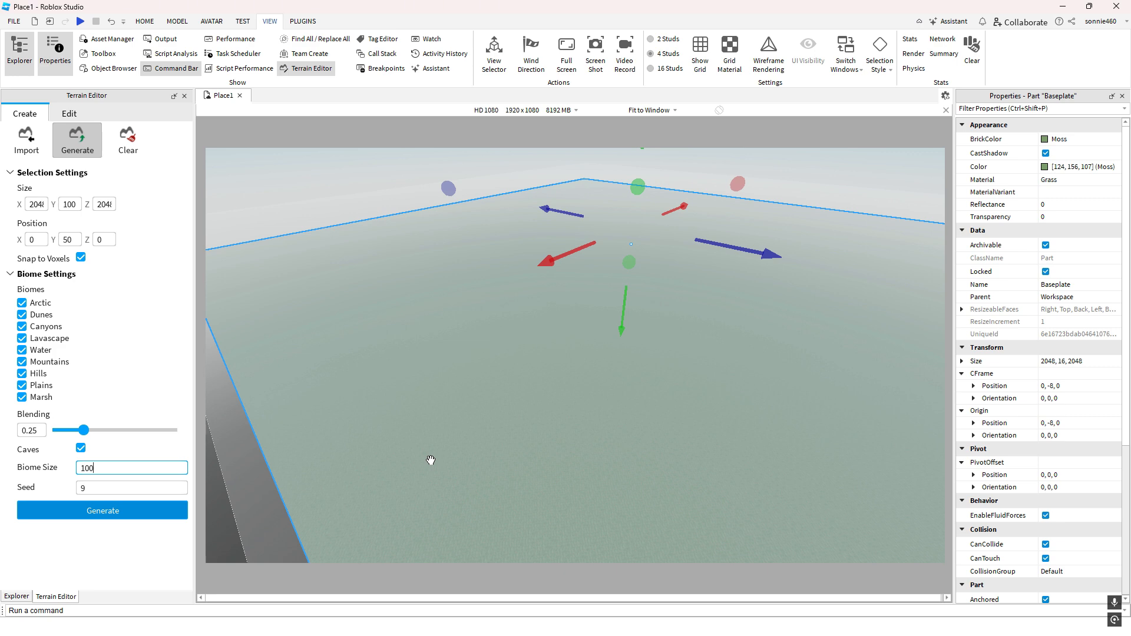
click(39, 205)
drag(124, 470, 31, 466)
drag(103, 489, 66, 490)
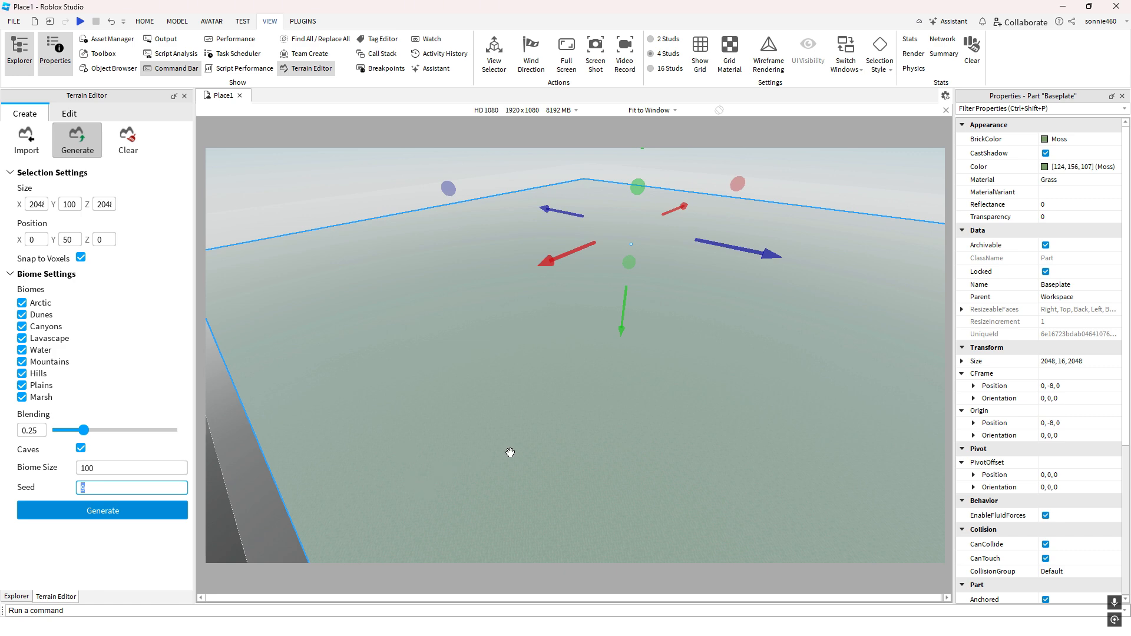
middle_drag(507, 385, 231, 445)
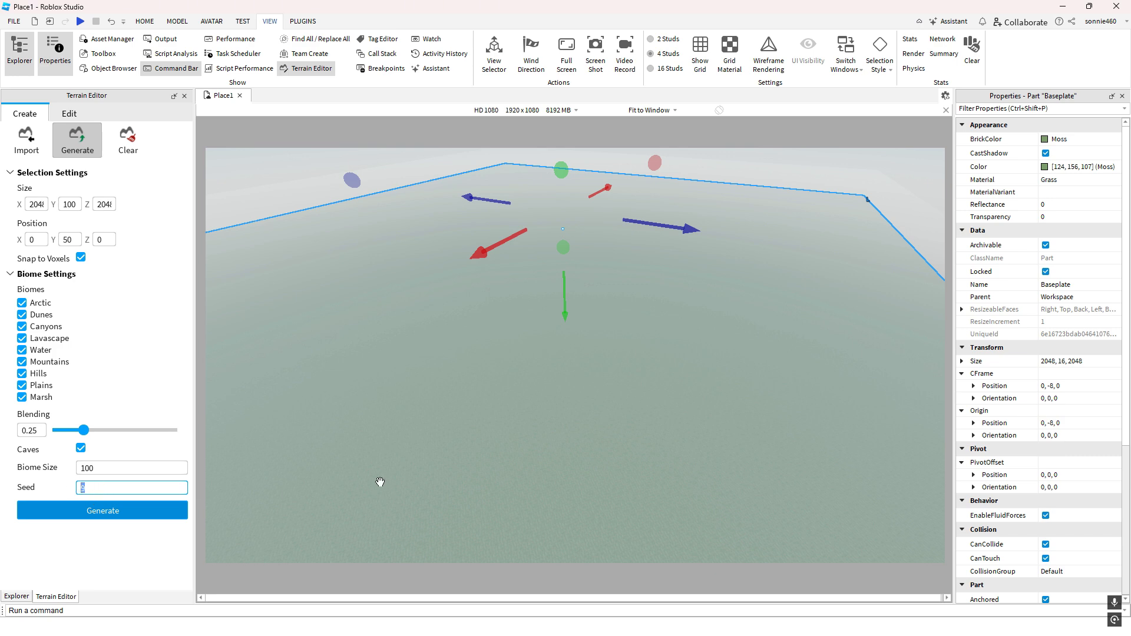
right_drag(405, 446, 406, 434)
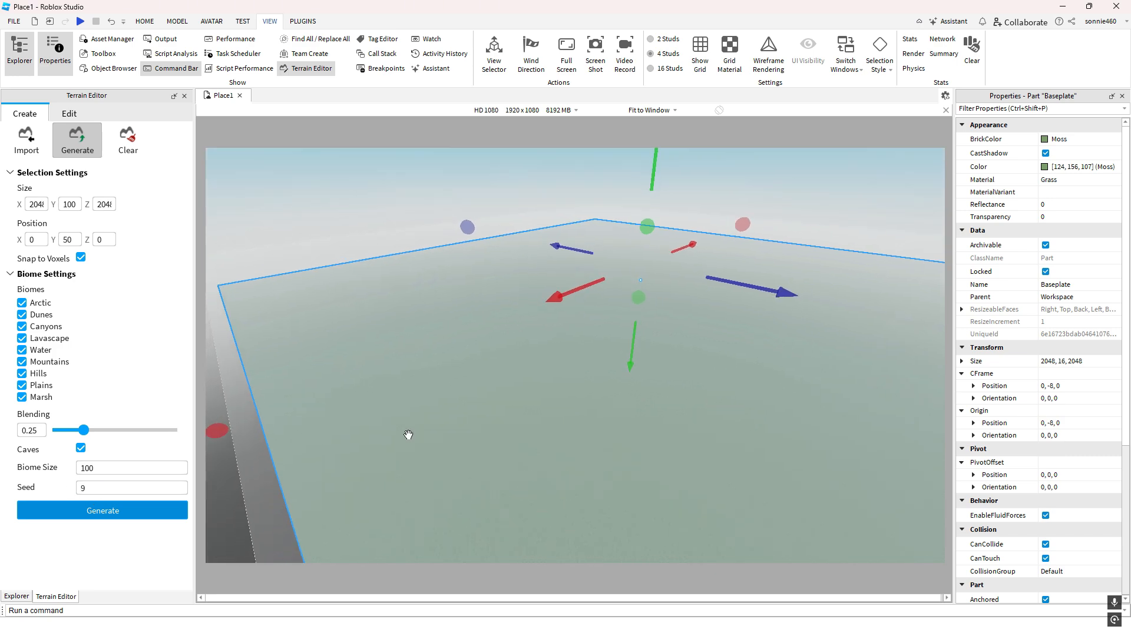
Generate terrain over the 2048 × 100 × 2048 region with all biomes, caves, biome size 100 and seed 9
click(108, 510)
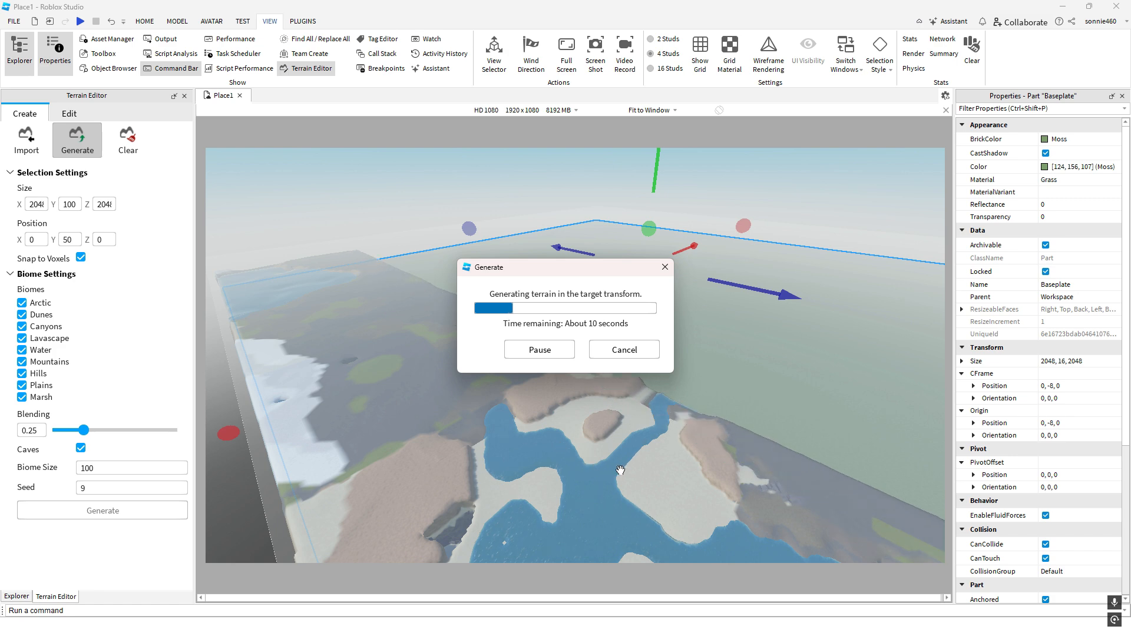
right_drag(631, 471, 650, 467)
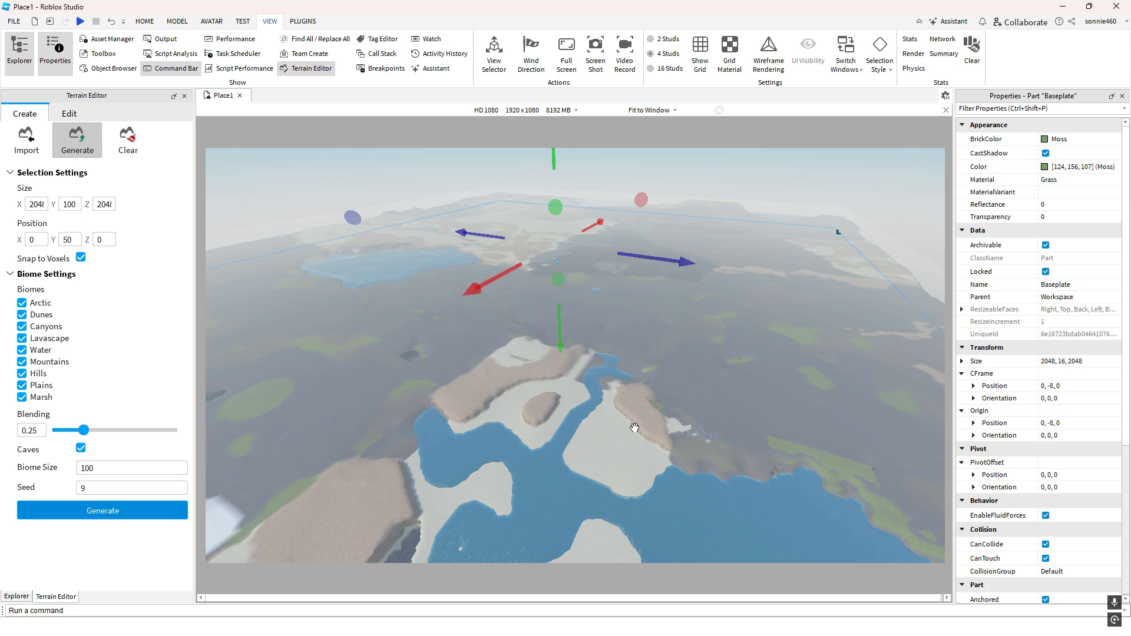
Examine the generated biomes from several viewpoints across the whole terrain
right_drag(634, 428, 615, 387)
key(a)
key(e)
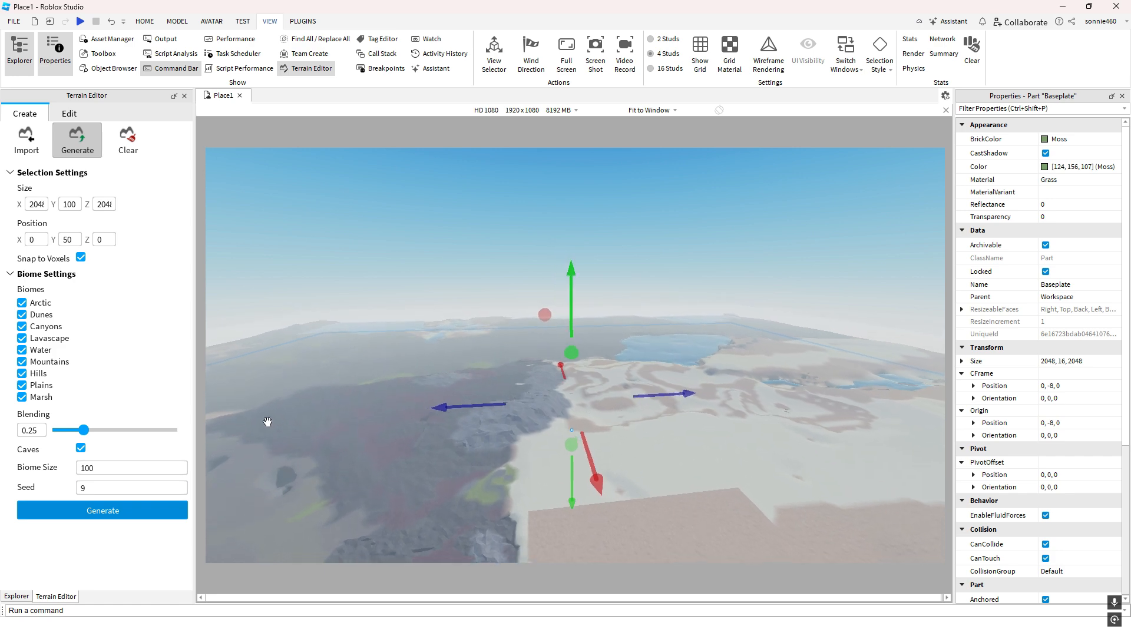
key(a)
key(w)
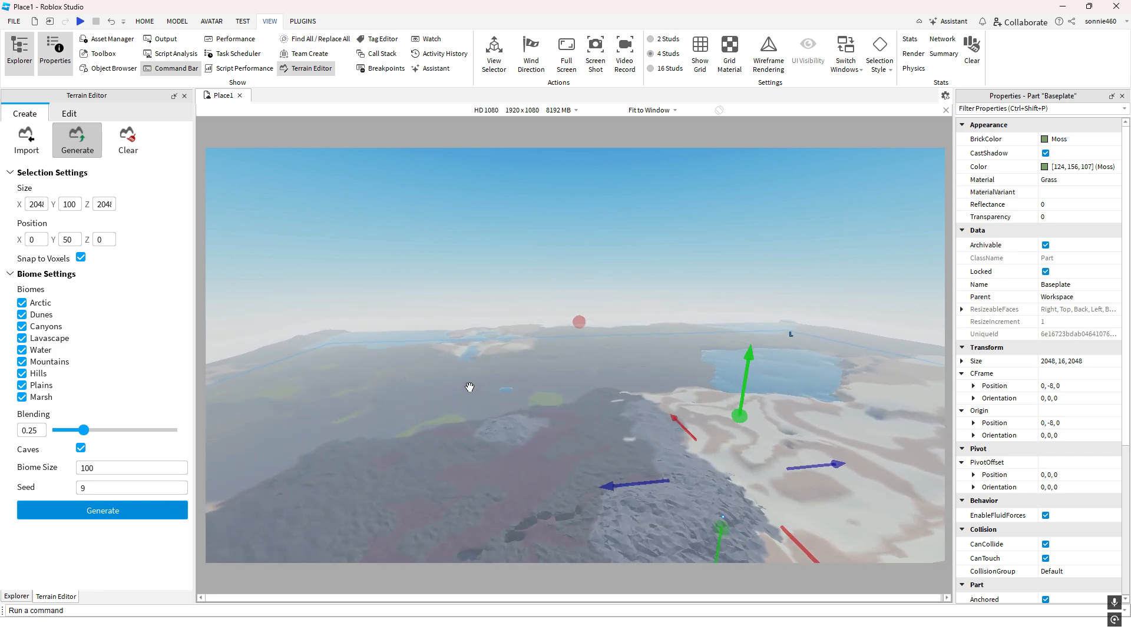
key(w)
key(a)
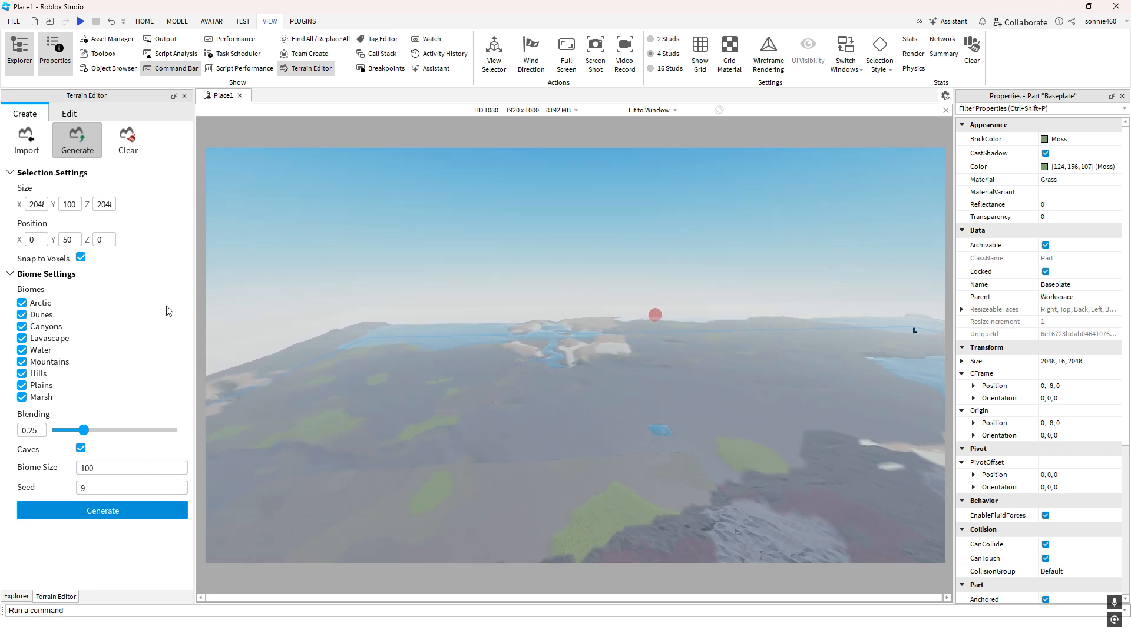
key(e)
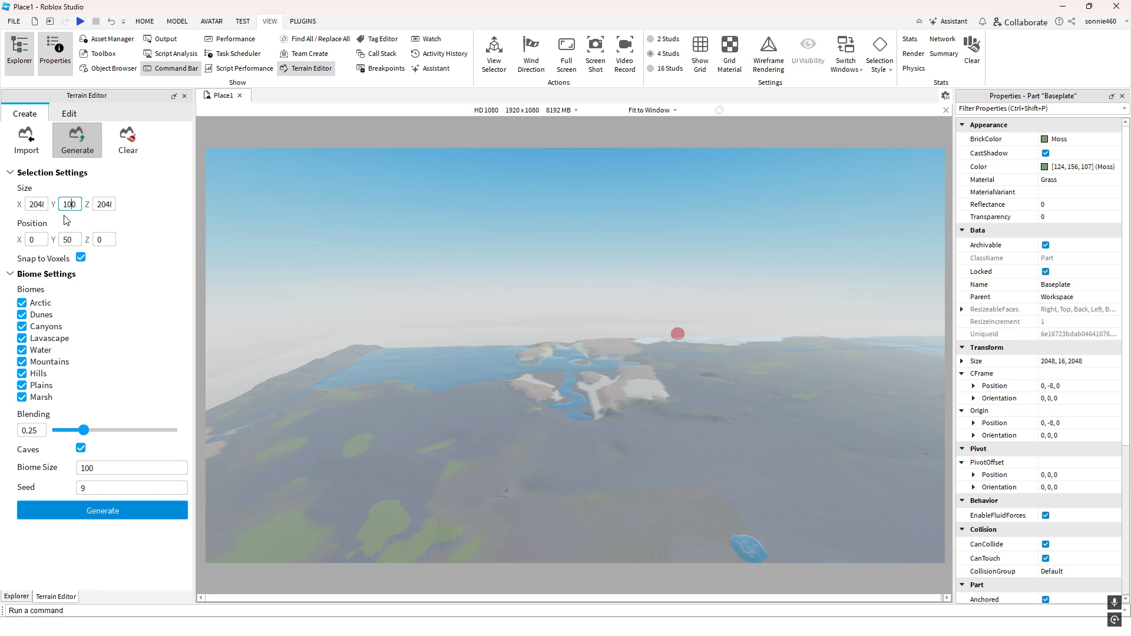
right_drag(447, 338, 447, 338)
key(a)
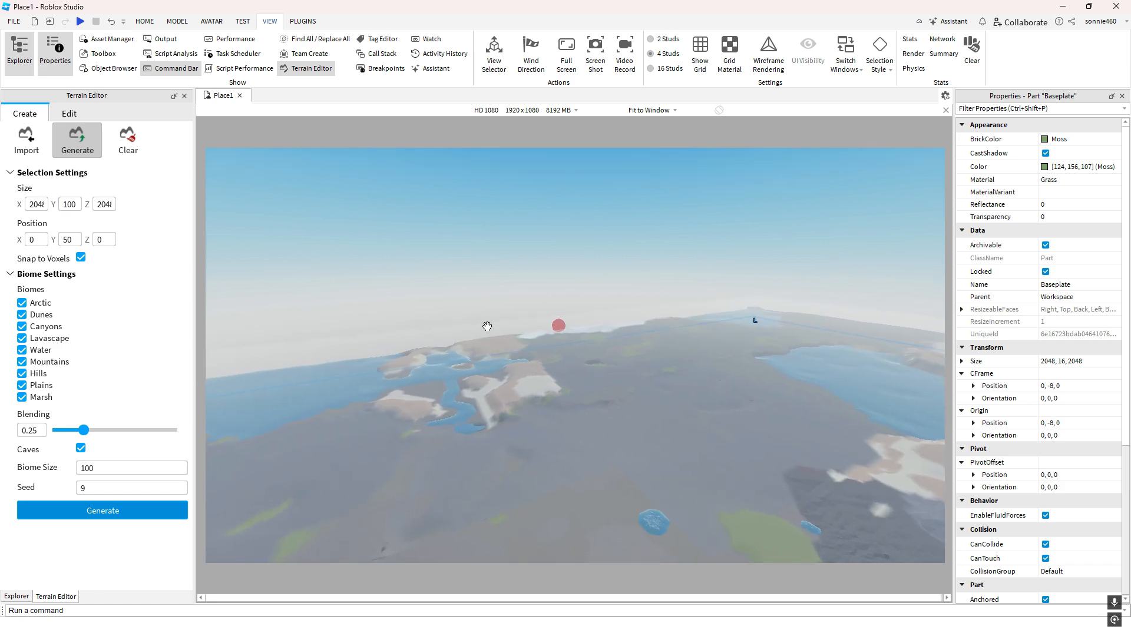
key(w)
key(a)
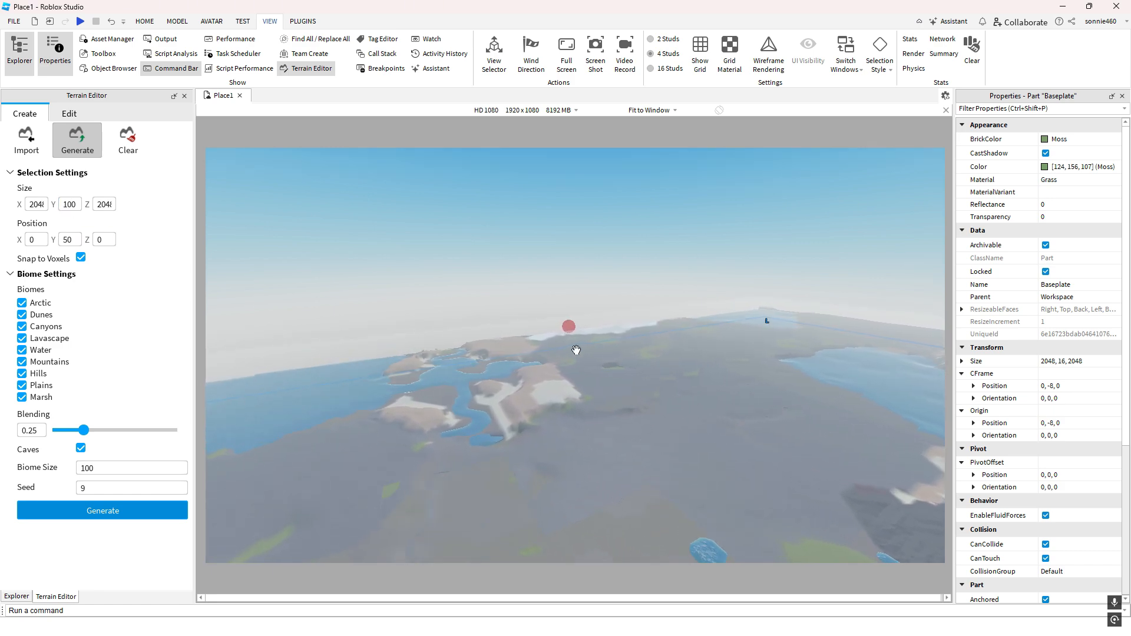
right_drag(576, 350, 364, 292)
key(w)
key(a)
key(w)
key(s)
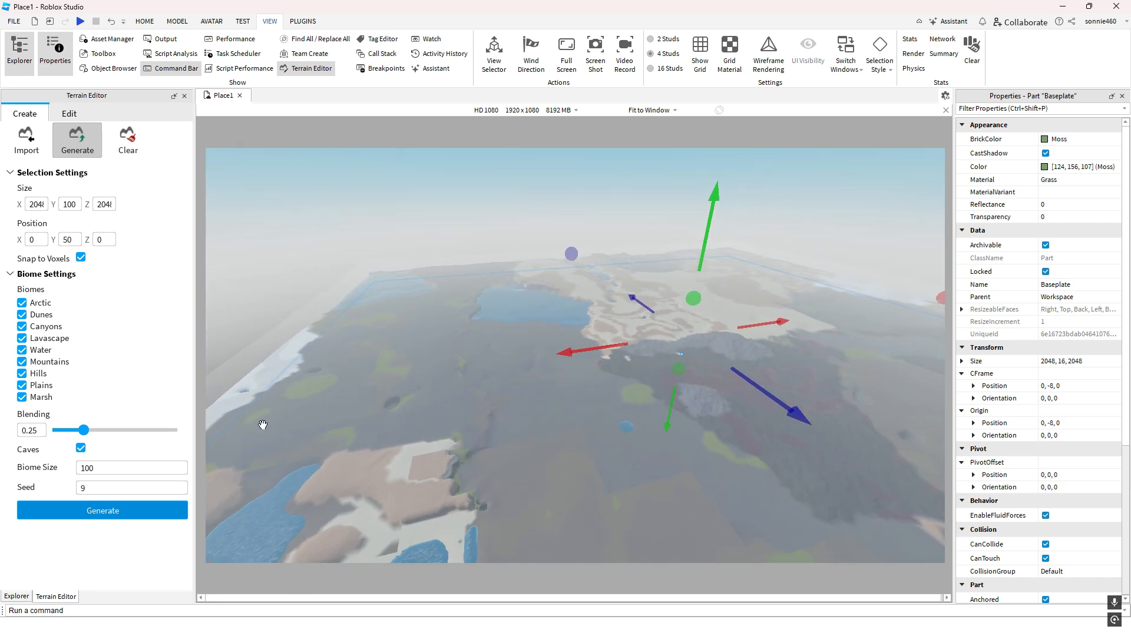
Regenerate the terrain once with the current settings and again with the seed set to 8
click(149, 511)
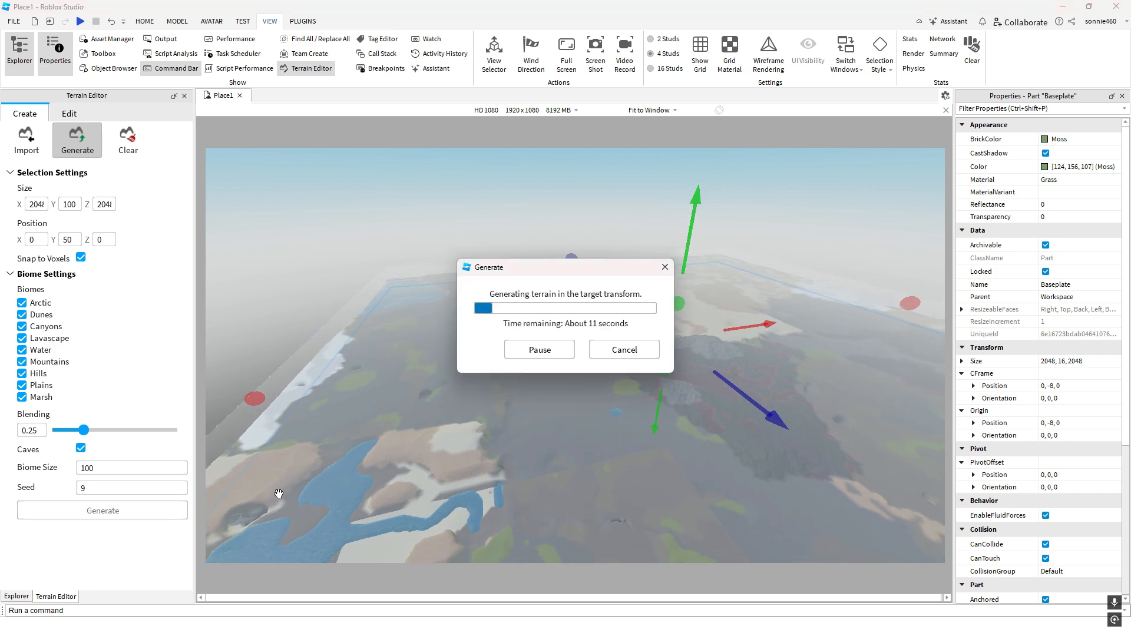
right_drag(445, 447, 456, 447)
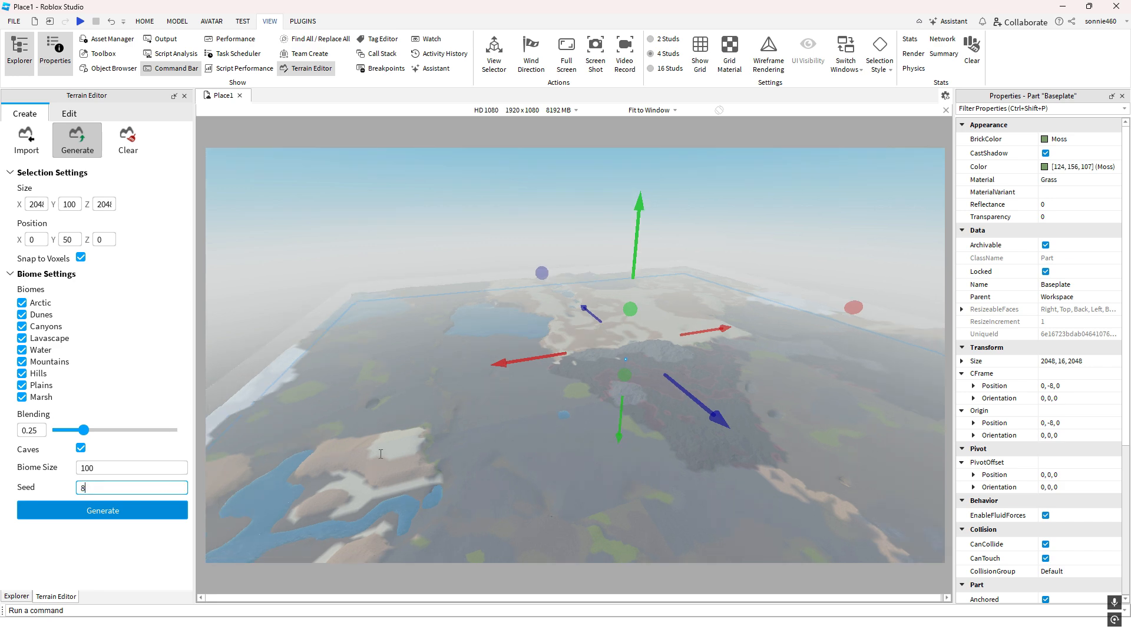
click(153, 512)
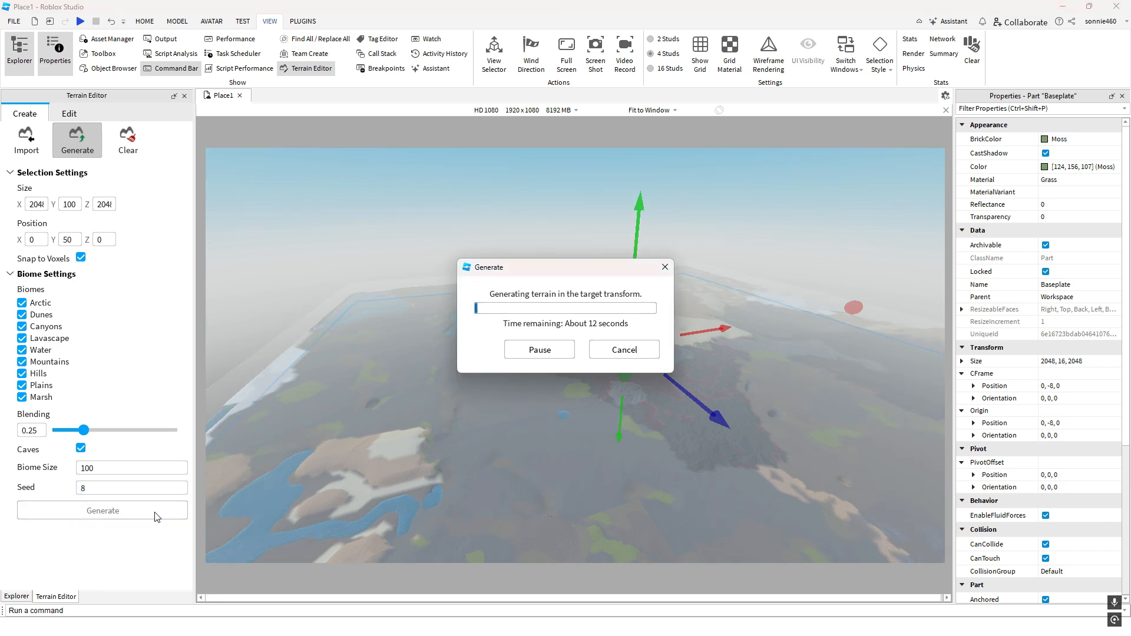
right_drag(488, 498, 489, 498)
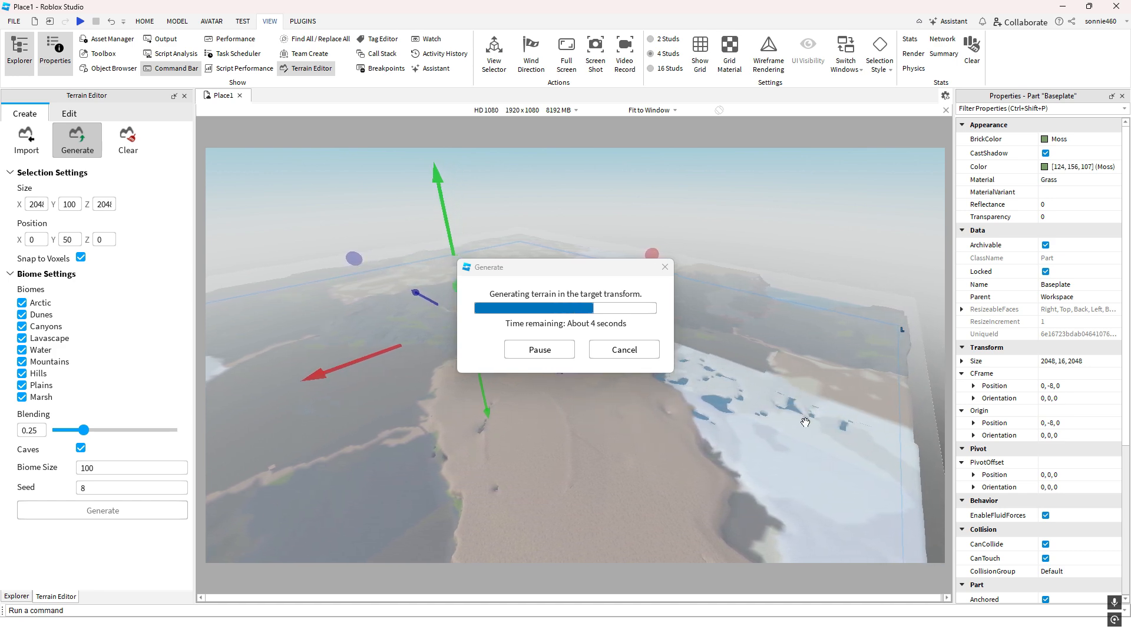
right_drag(721, 459, 698, 454)
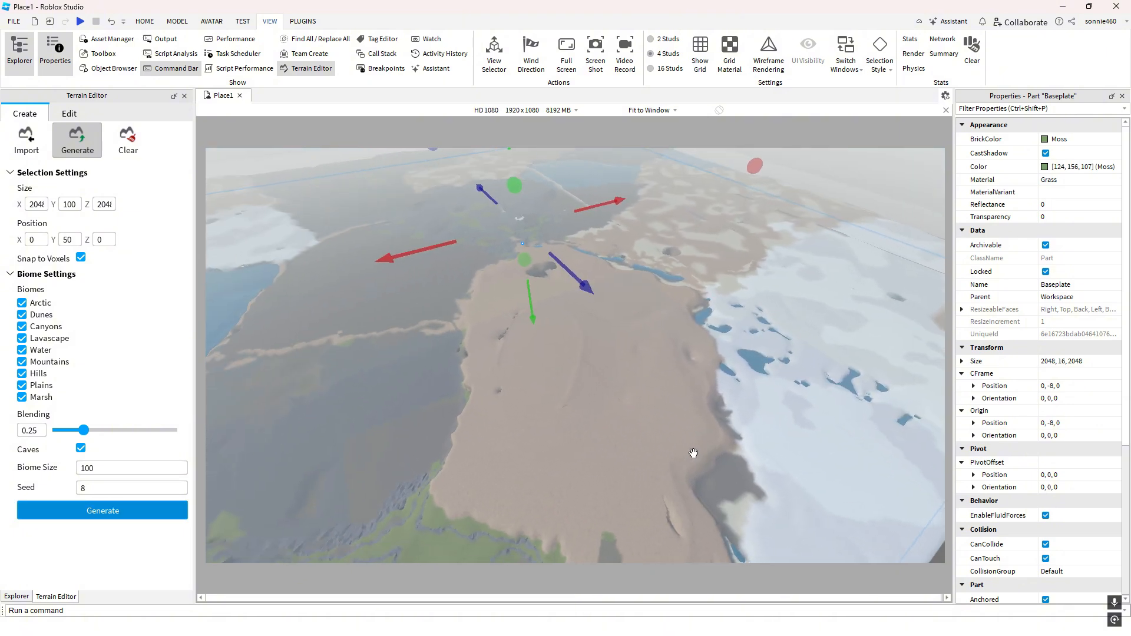
Set the seed to a very large number, 8 followed by a long run of zeros, and regenerate the terrain
click(104, 490)
right_drag(500, 428, 500, 428)
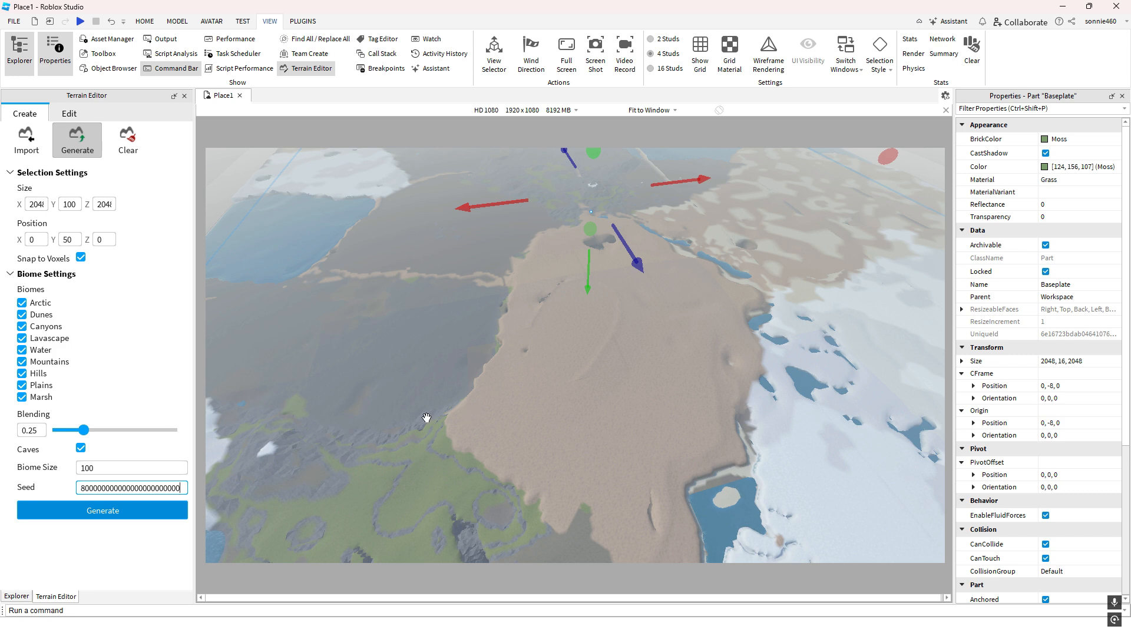
right_drag(427, 418, 427, 417)
right_drag(366, 443, 375, 443)
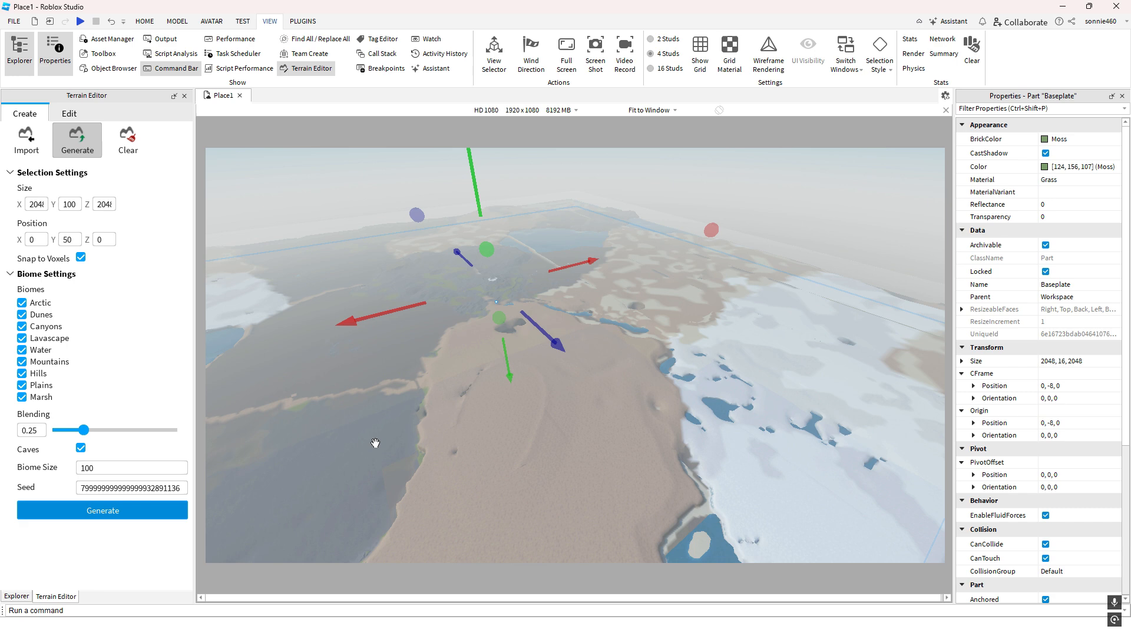
click(136, 510)
right_drag(436, 495, 554, 492)
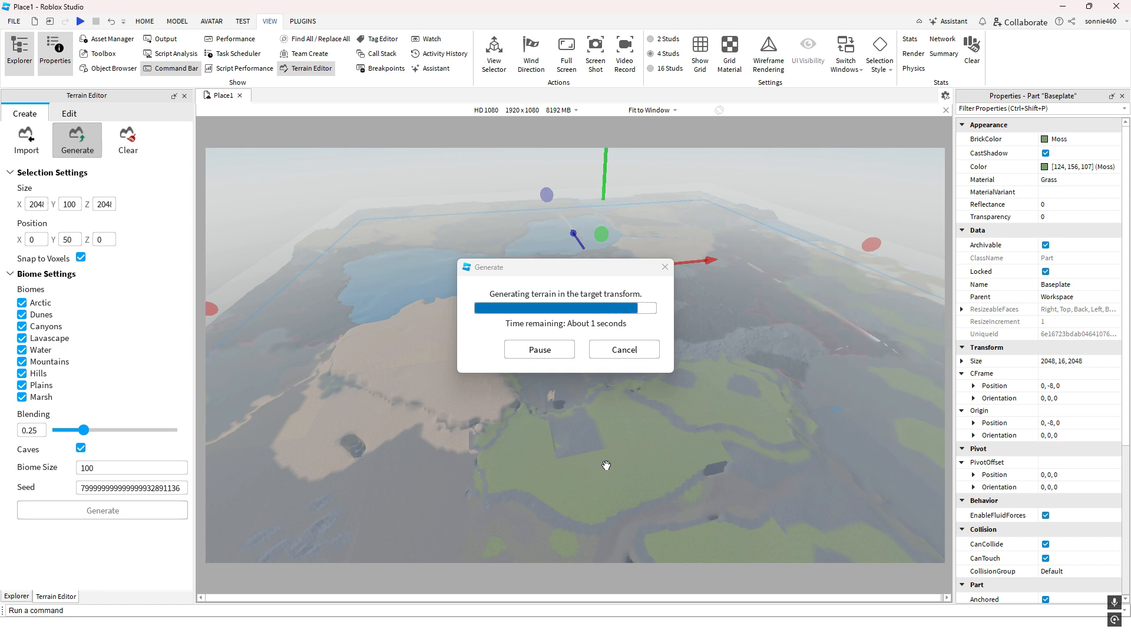
right_drag(607, 465, 606, 462)
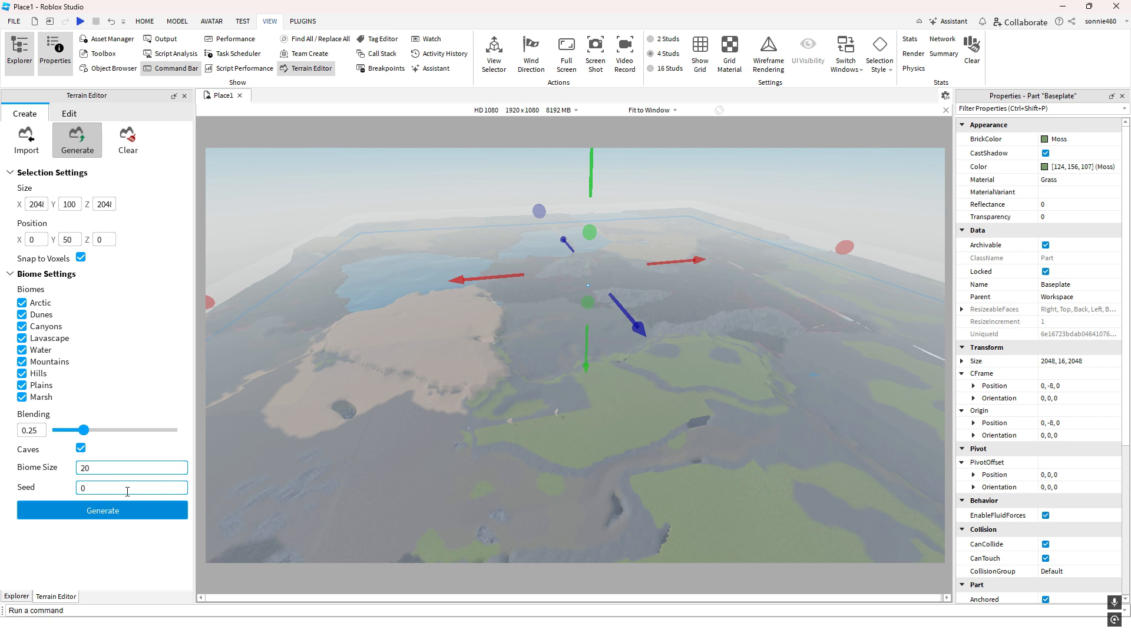
Regenerate the terrain with the biome size set to 20 and the seed set to 0
click(114, 510)
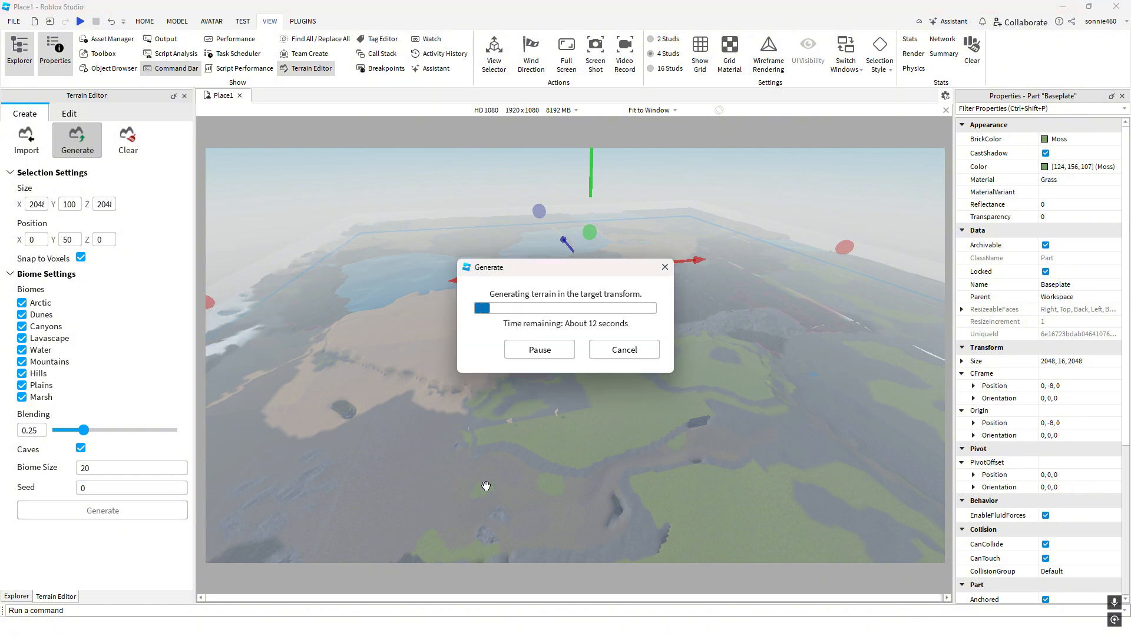
right_drag(565, 478, 622, 500)
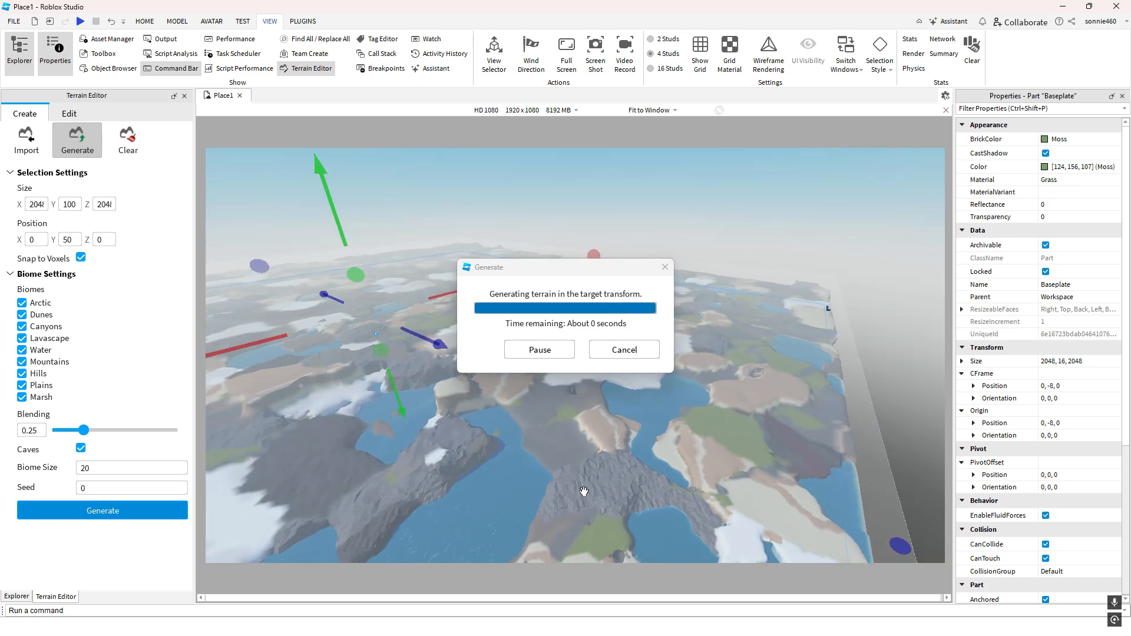
right_drag(661, 394, 659, 398)
right_drag(251, 424, 250, 424)
Set the biome size to 500 and regenerate the terrain with seed 0
click(116, 468)
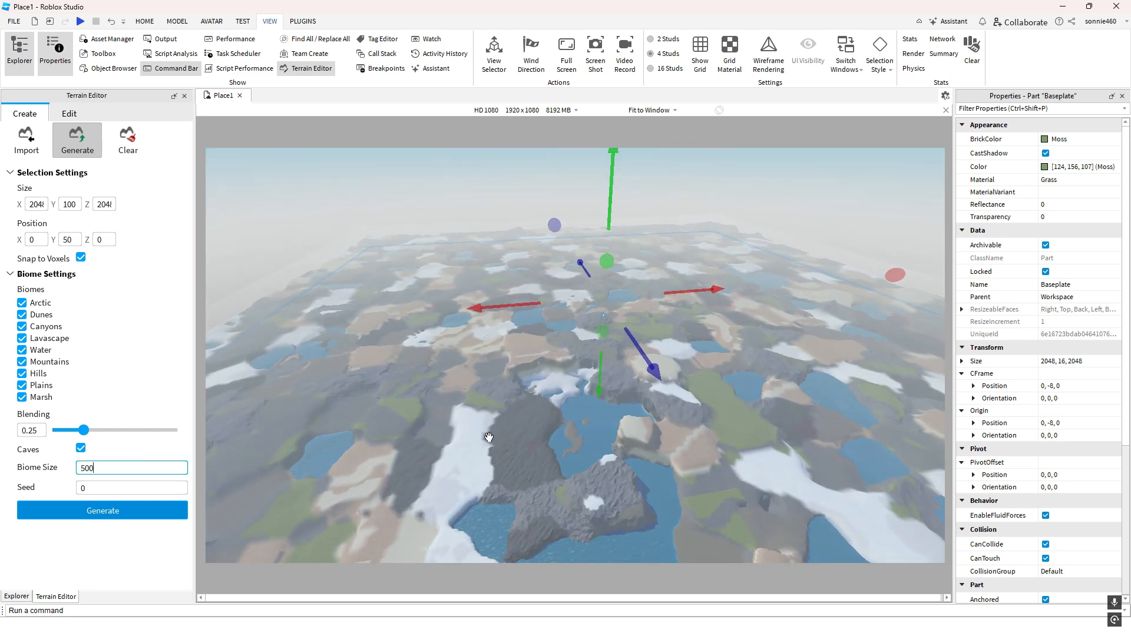
click(123, 511)
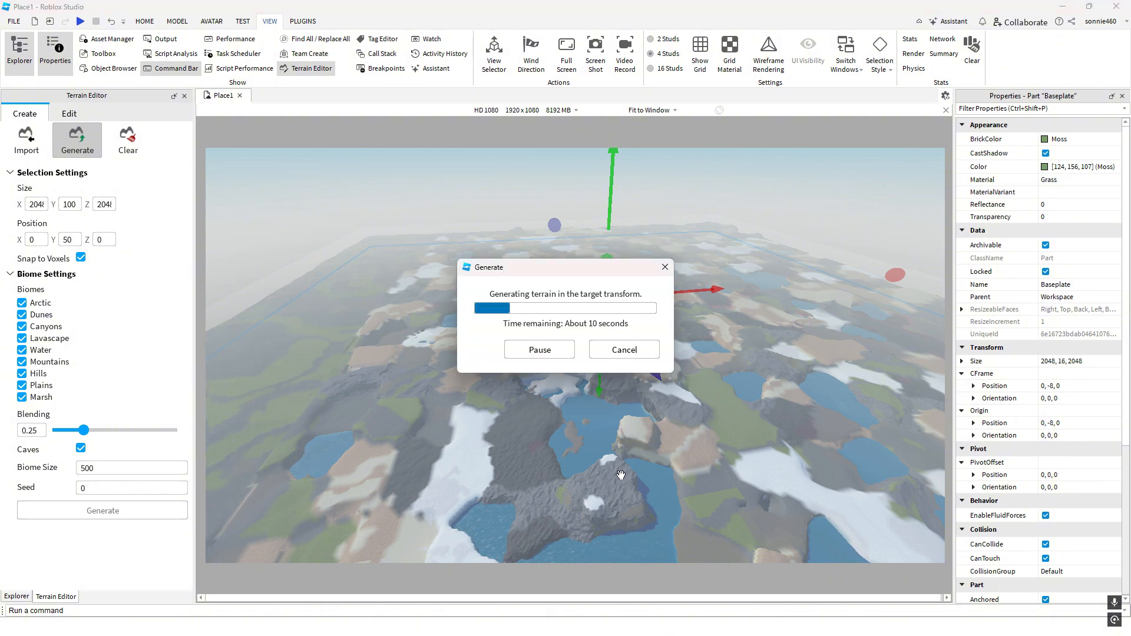
right_drag(615, 476, 614, 476)
scroll(620, 475, down, 5)
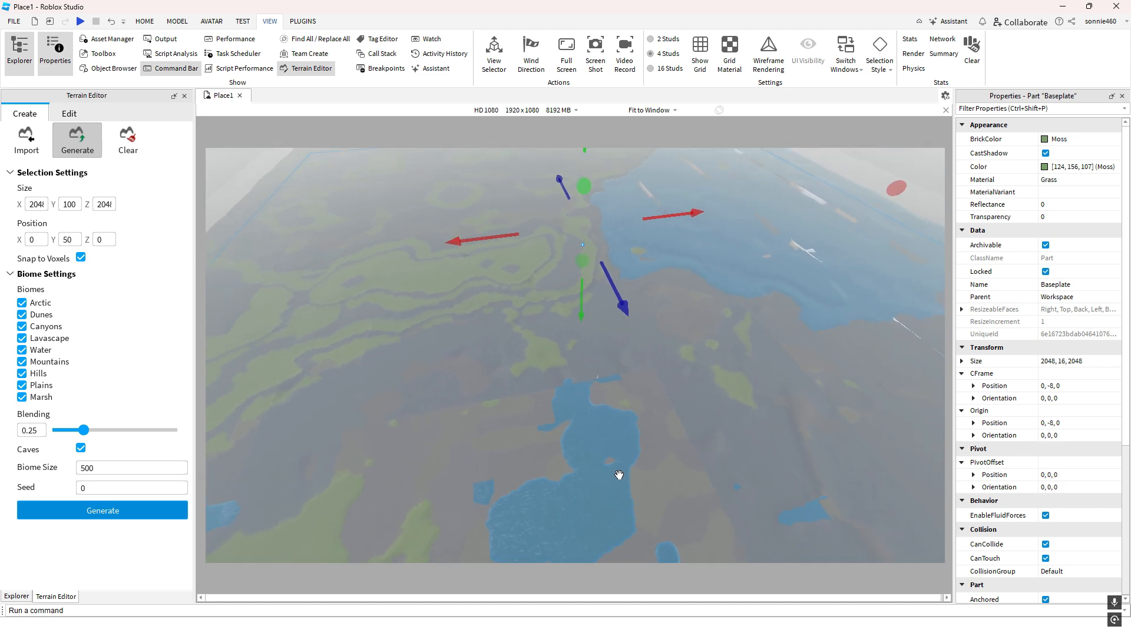
Set the biome size to 2048, matching the region size, and regenerate the terrain with seed 0
click(99, 469)
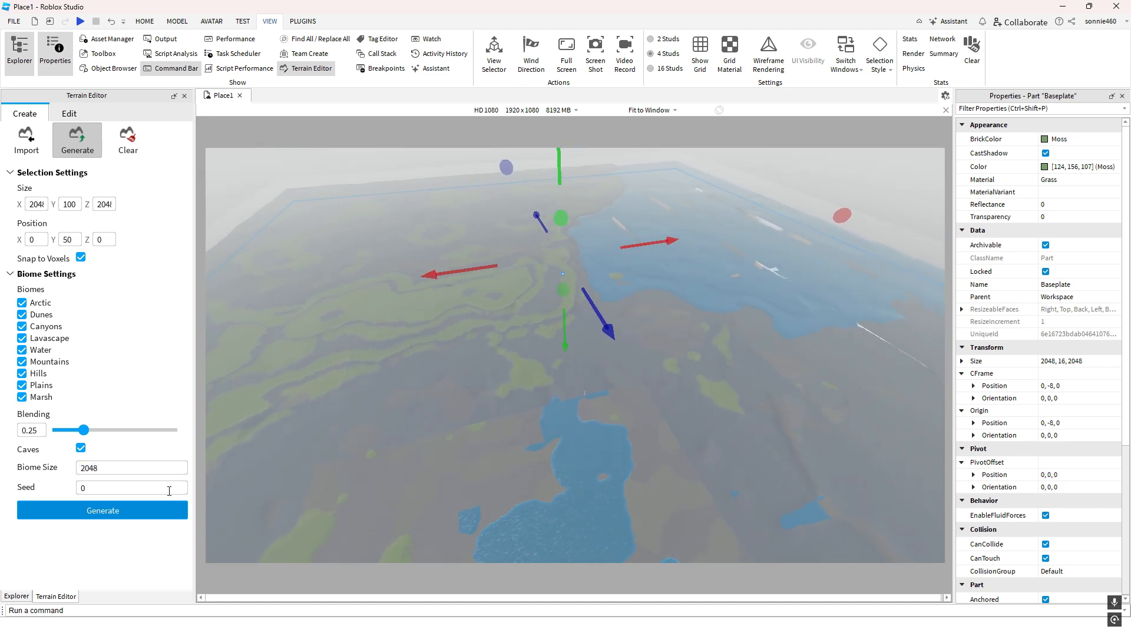
click(105, 511)
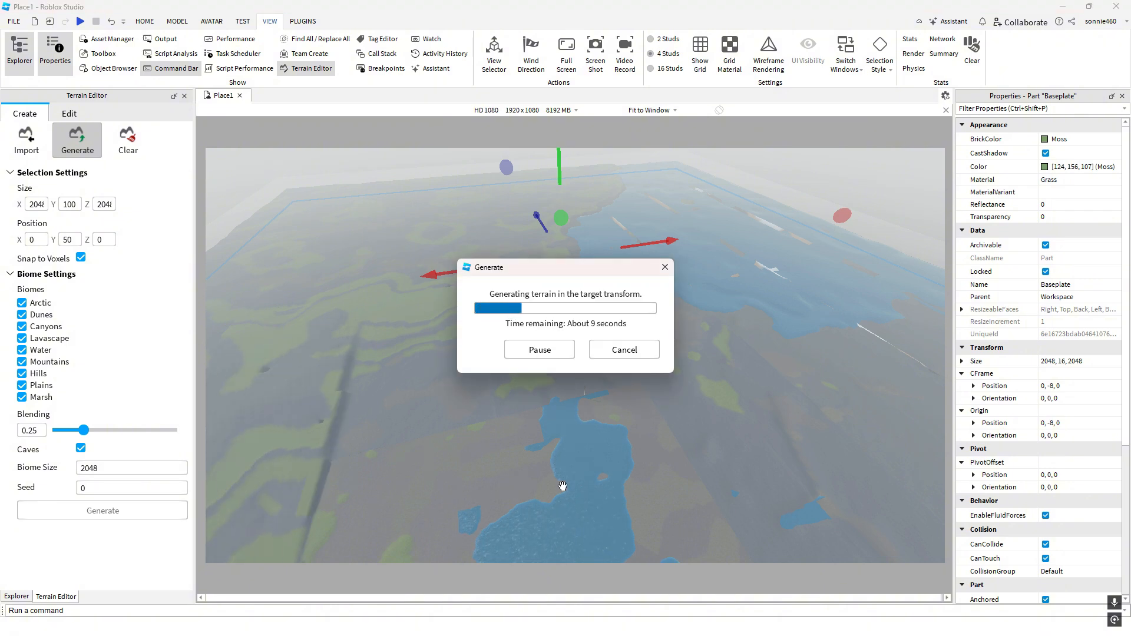
right_drag(606, 481, 595, 482)
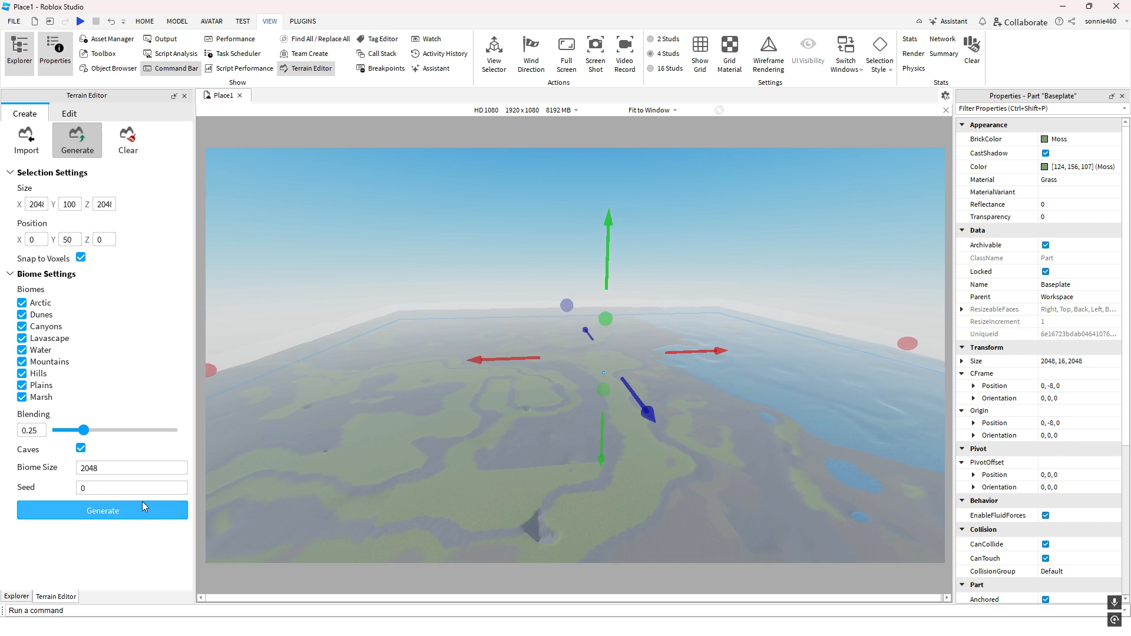
Set the seed to 1 and regenerate the terrain with biome size 2048
click(108, 509)
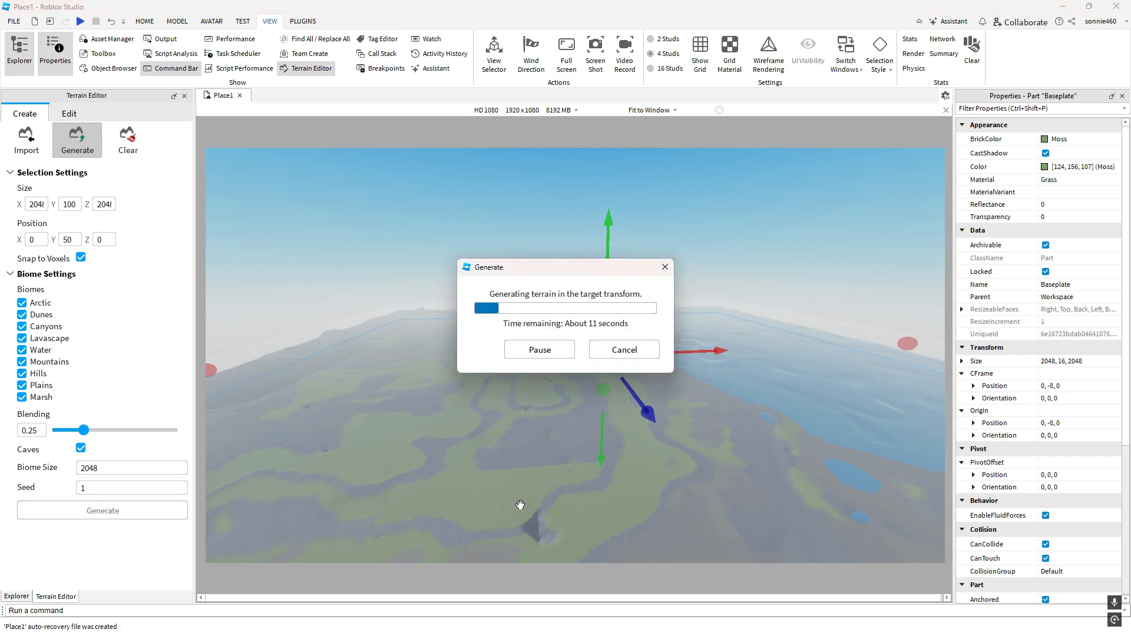
right_drag(558, 510, 228, 448)
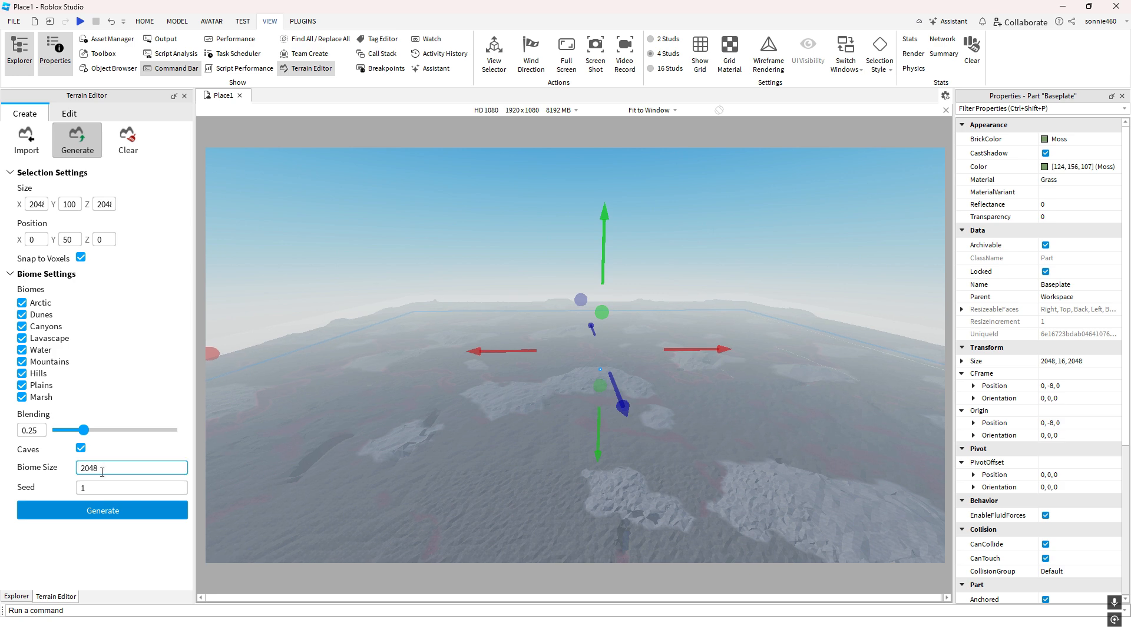
right_drag(373, 420, 374, 420)
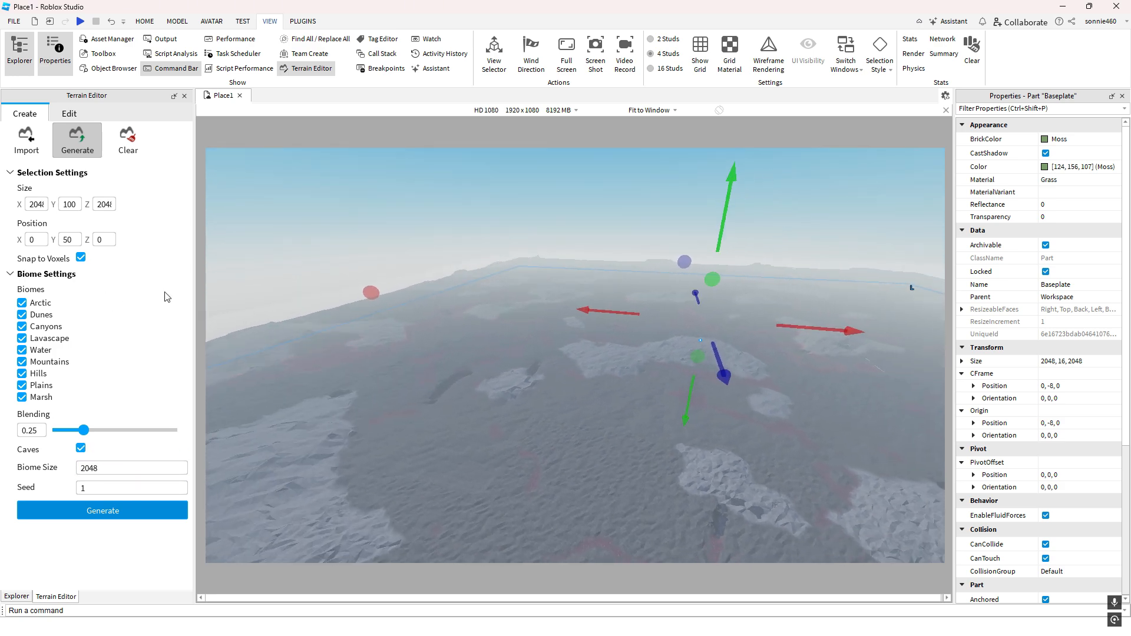
right_drag(251, 328, 317, 313)
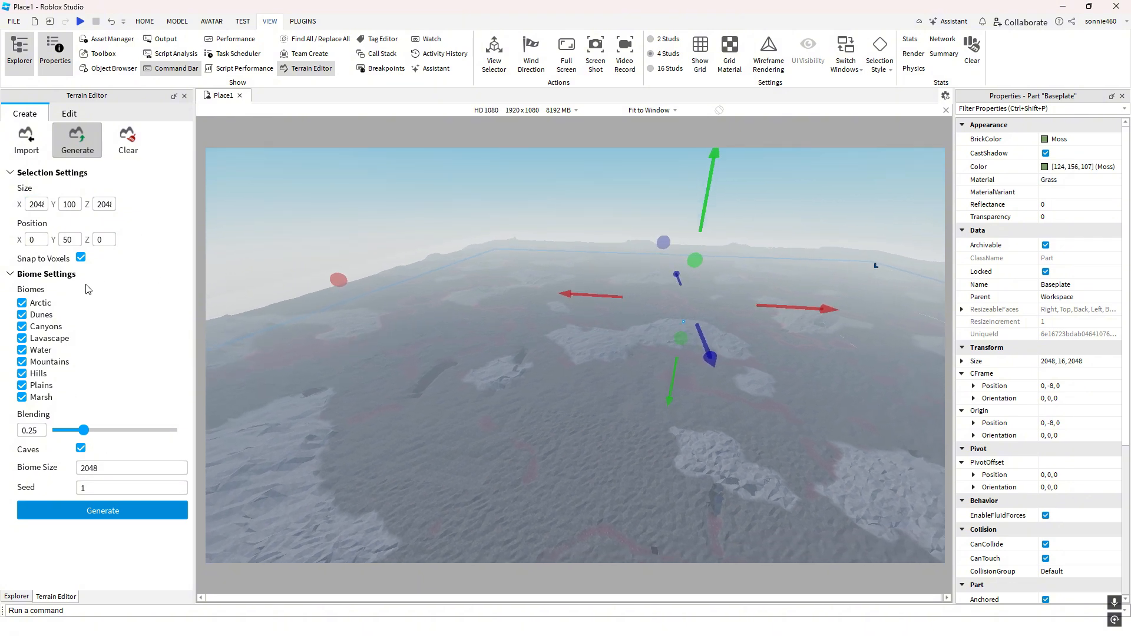
right_drag(287, 411, 230, 210)
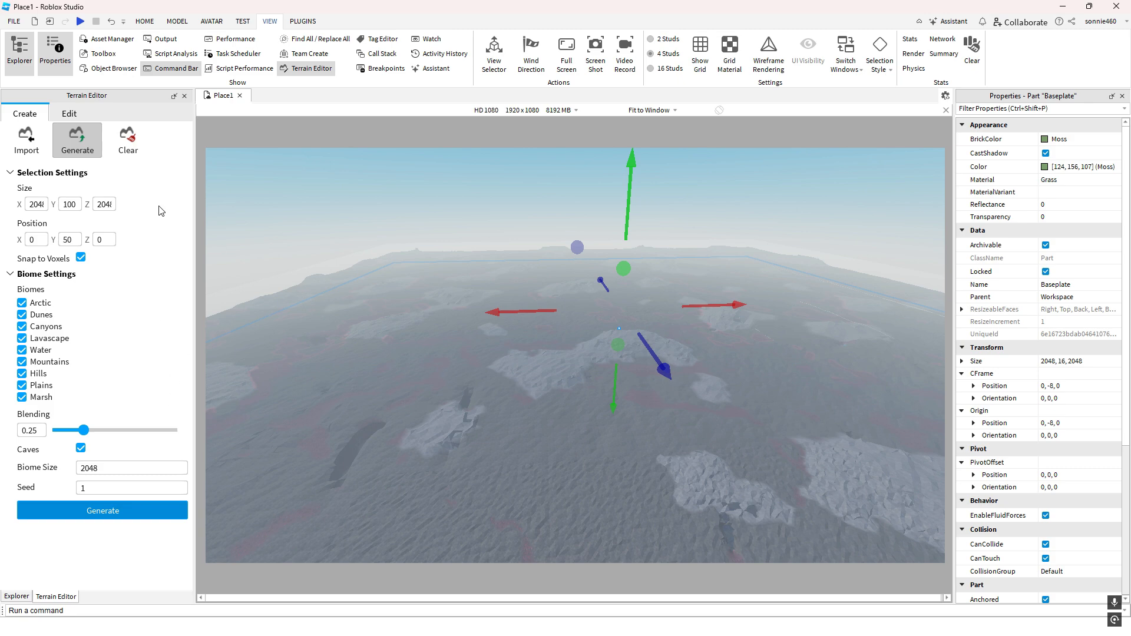
right_drag(336, 236, 322, 227)
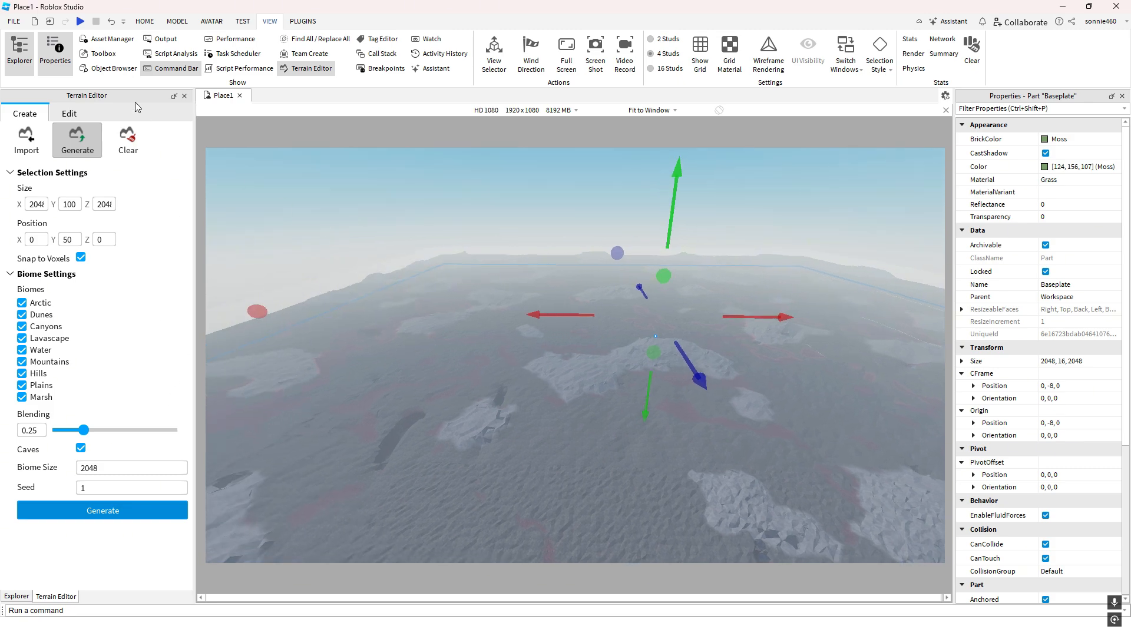
Look over the terrain editing tools and return to the terrain generation settings
click(66, 114)
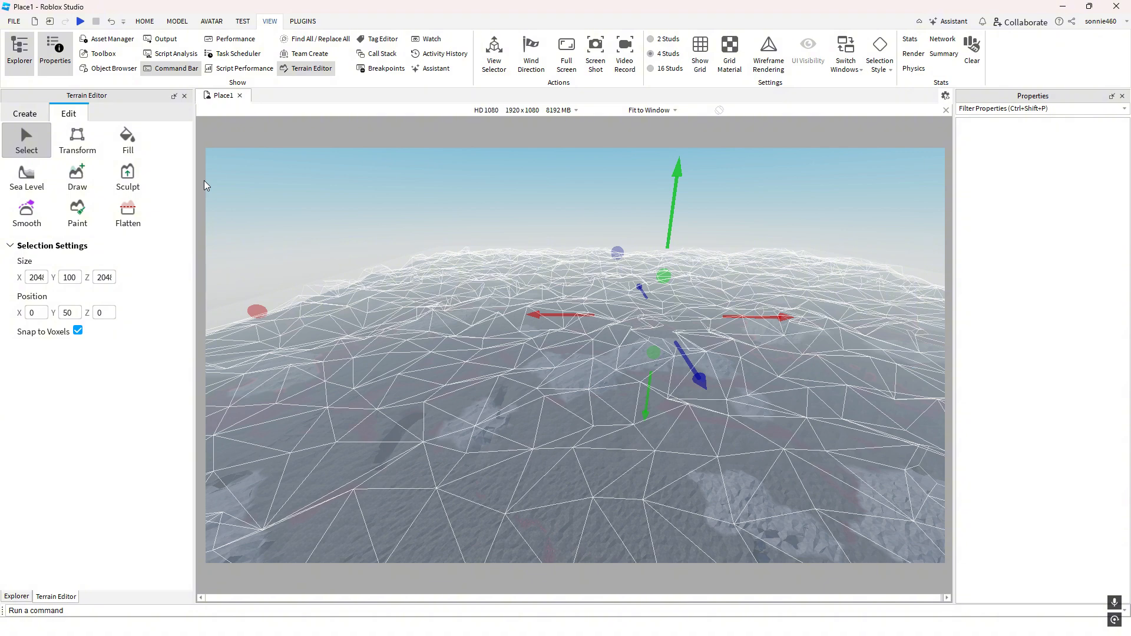
right_drag(240, 203, 288, 222)
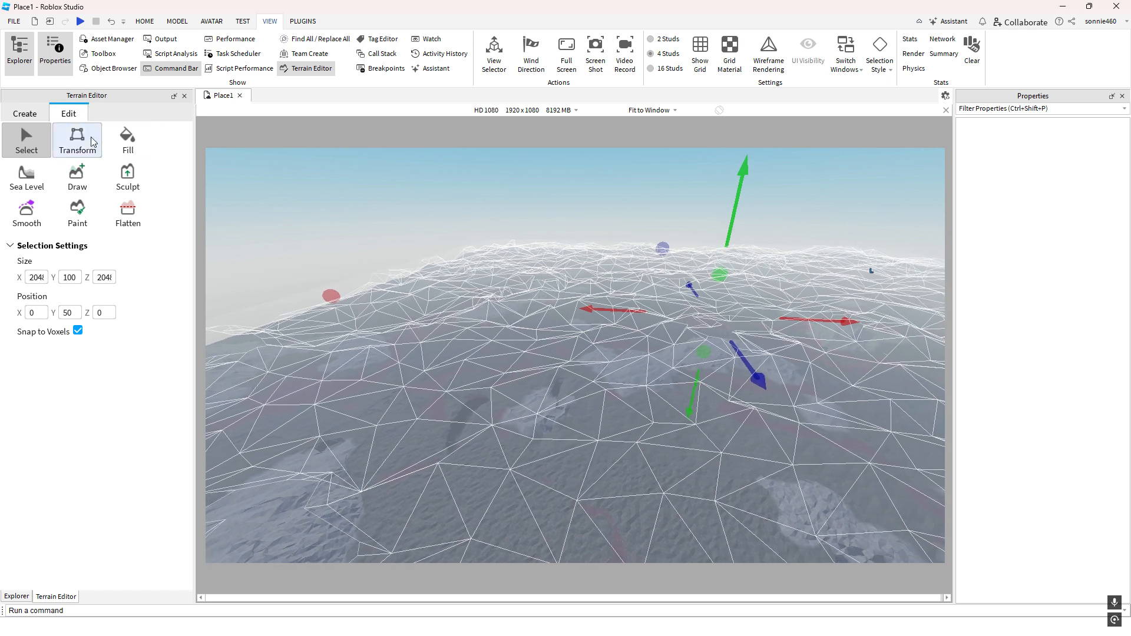
click(25, 113)
Examine the edge of the generated terrain and the region's height above the Baseplate from the side
click(256, 230)
right_drag(383, 274, 394, 278)
key(d)
right_drag(546, 356, 551, 356)
key(q)
key(s)
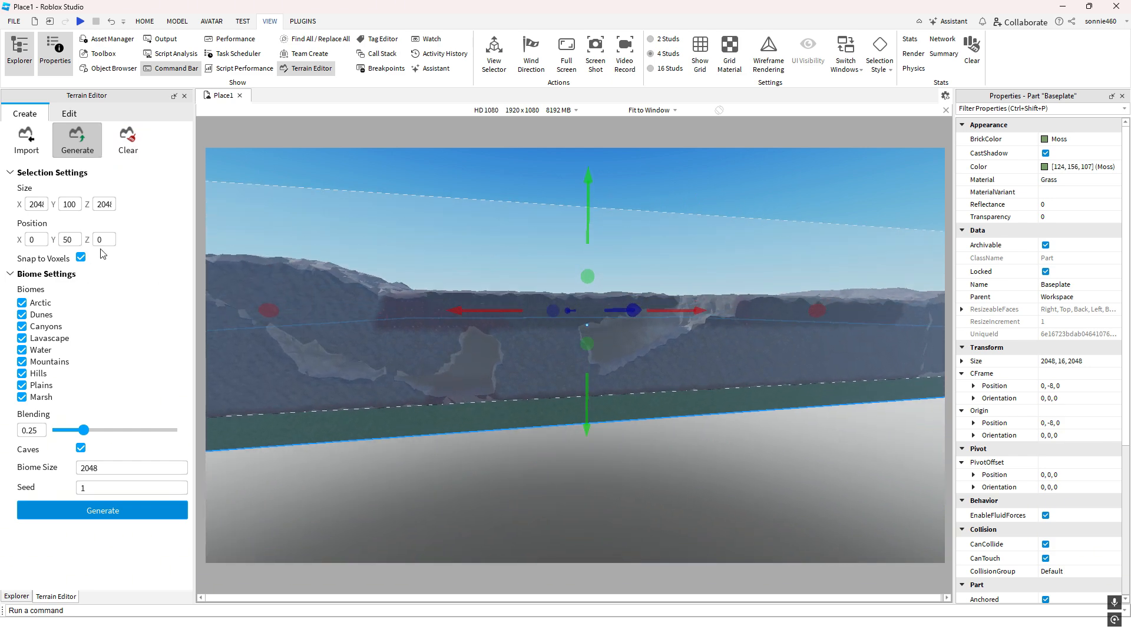
Set the terrain region's height to 248 and move the region vertically to a Y position of 124
right_drag(409, 333, 409, 333)
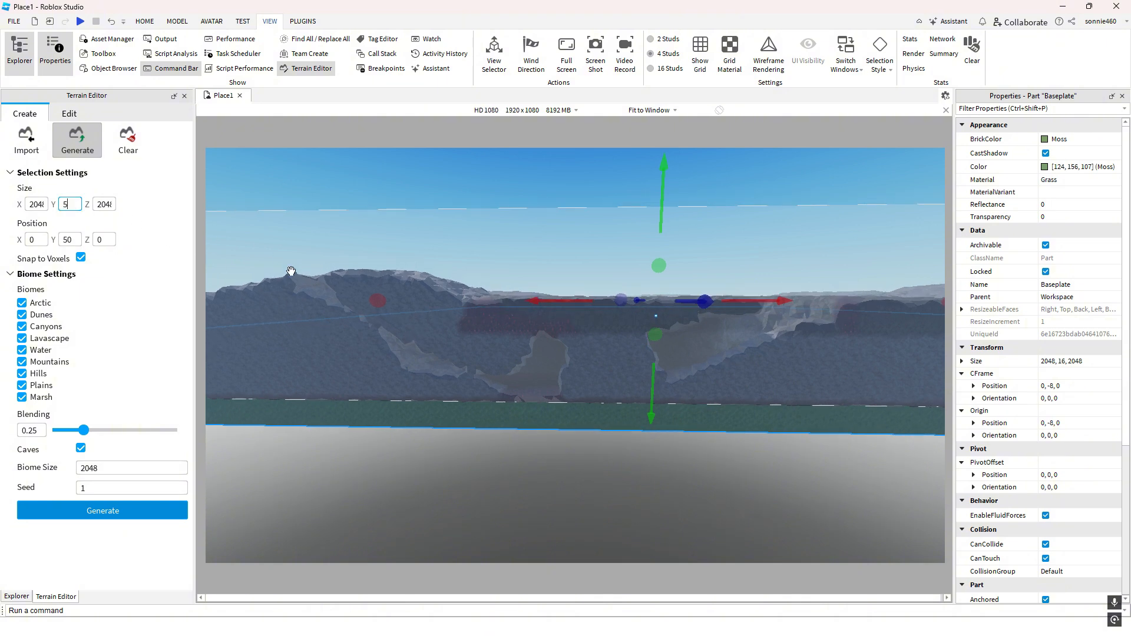
text(8)
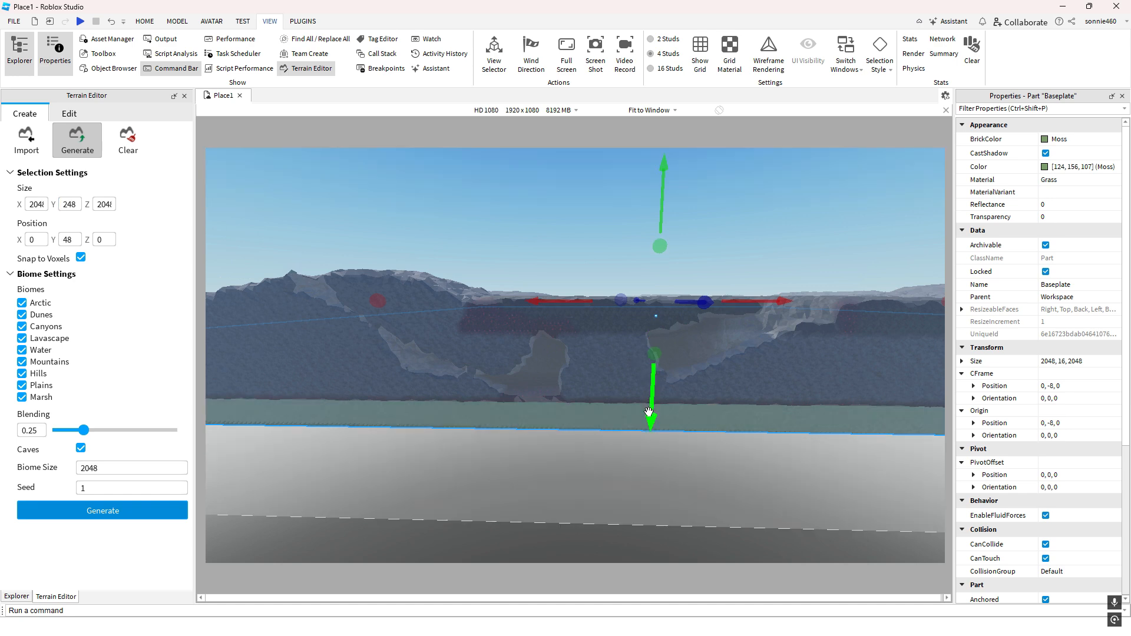
mouse_move(648, 411)
mouse_down()
mouse_move(652, 381)
mouse_move(652, 394)
mouse_up()
right_drag(662, 412, 399, 438)
key(e)
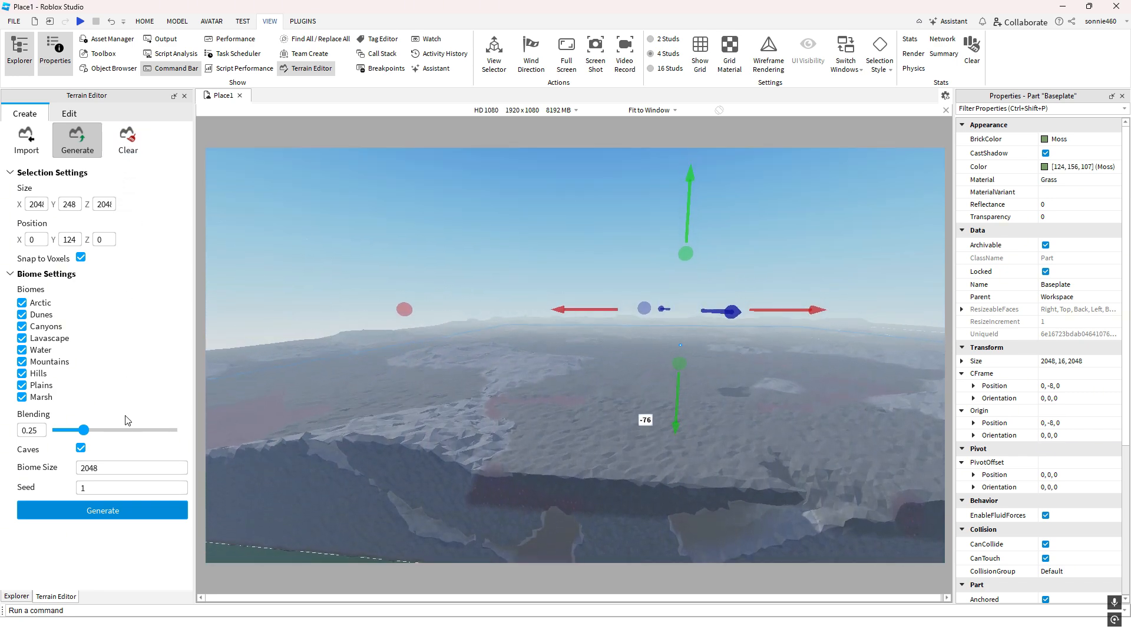
Clear all terrain, regenerate it at the 248-high region with biome size 2048 and seed 1, and inspect the result
click(127, 140)
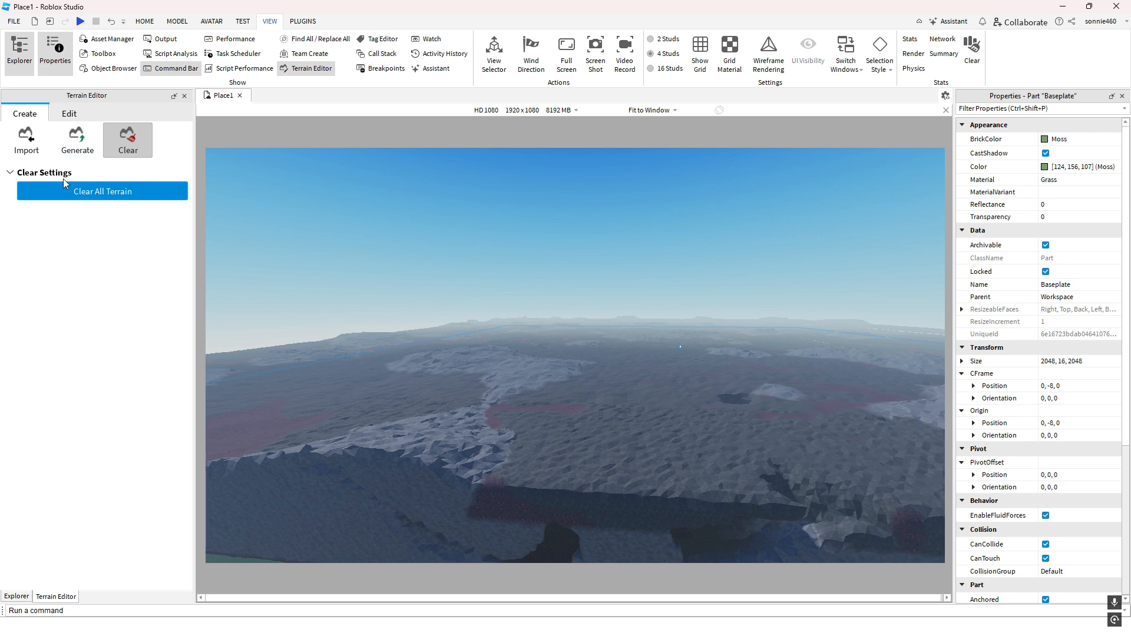
click(69, 187)
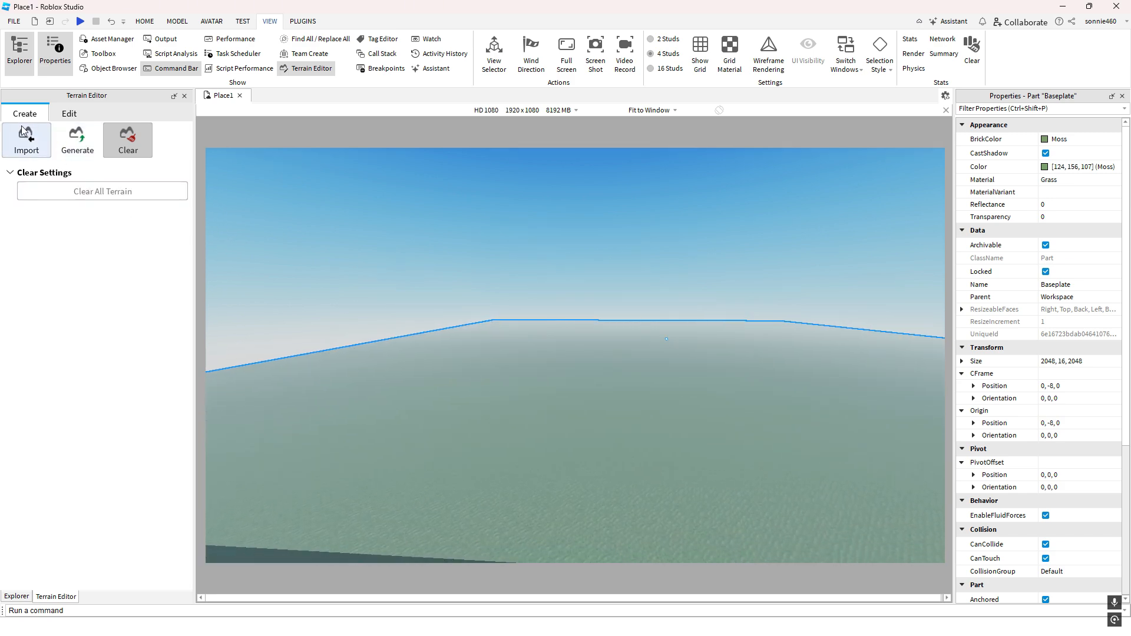
click(24, 131)
click(77, 139)
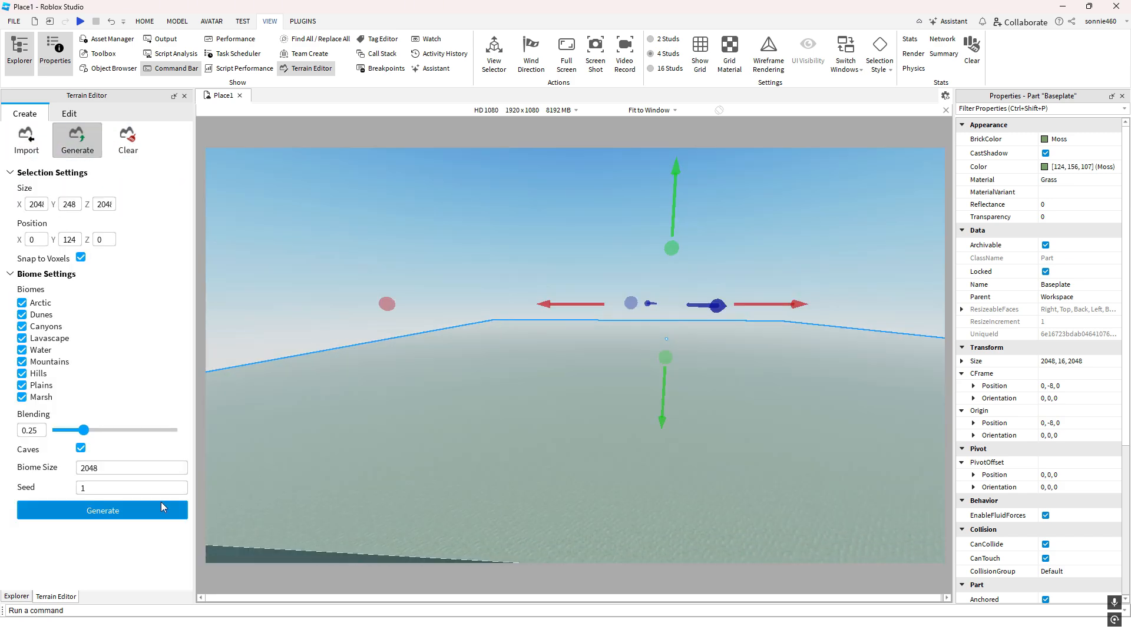
click(133, 510)
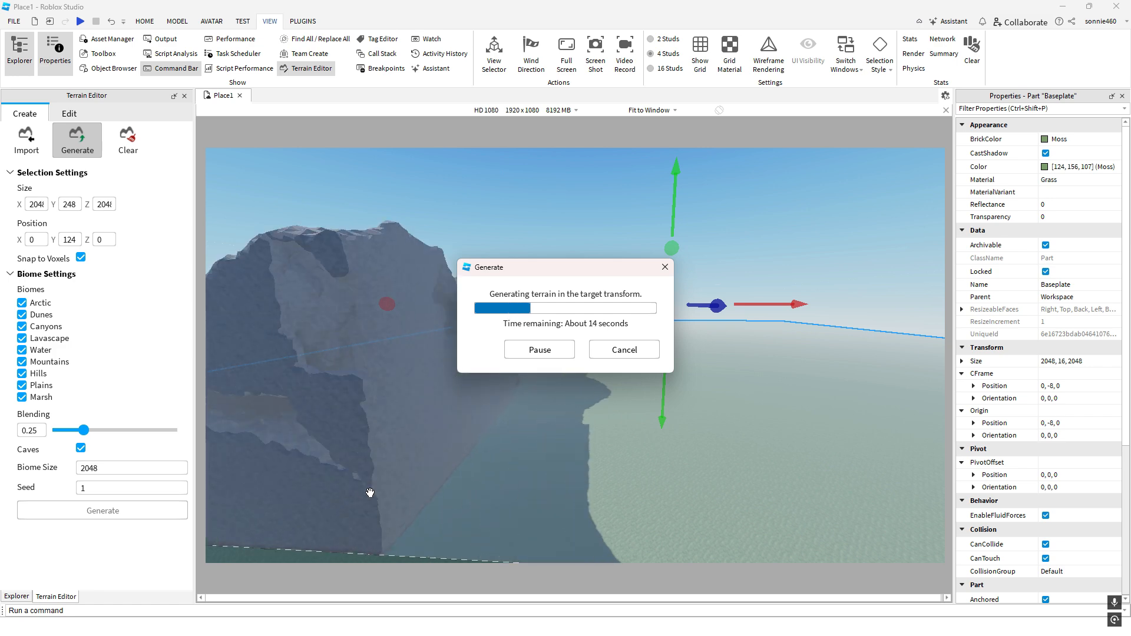
right_drag(464, 493, 464, 493)
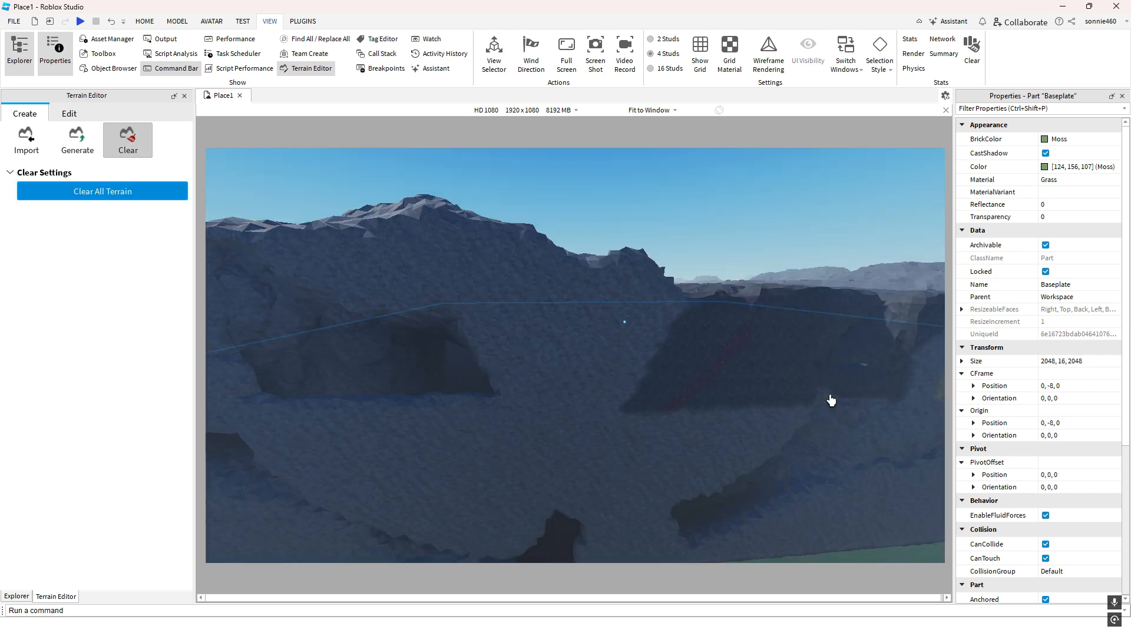
right_drag(830, 401, 831, 400)
right_drag(487, 256, 514, 295)
key(w)
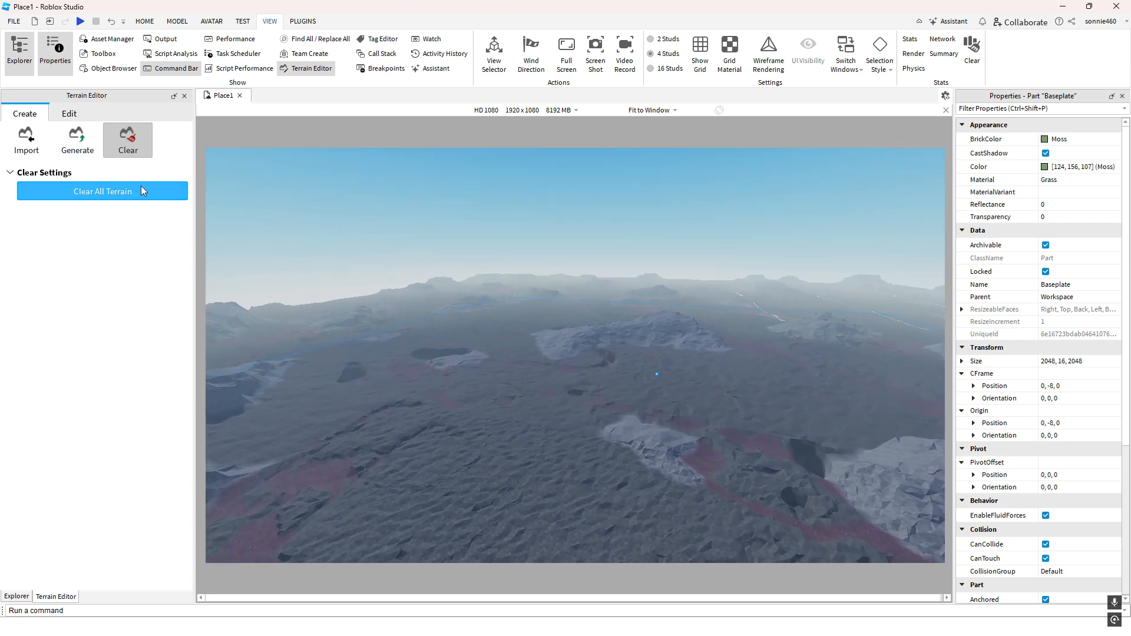
Clear all terrain and regenerate it with biome size 2048 and seed 2
click(106, 192)
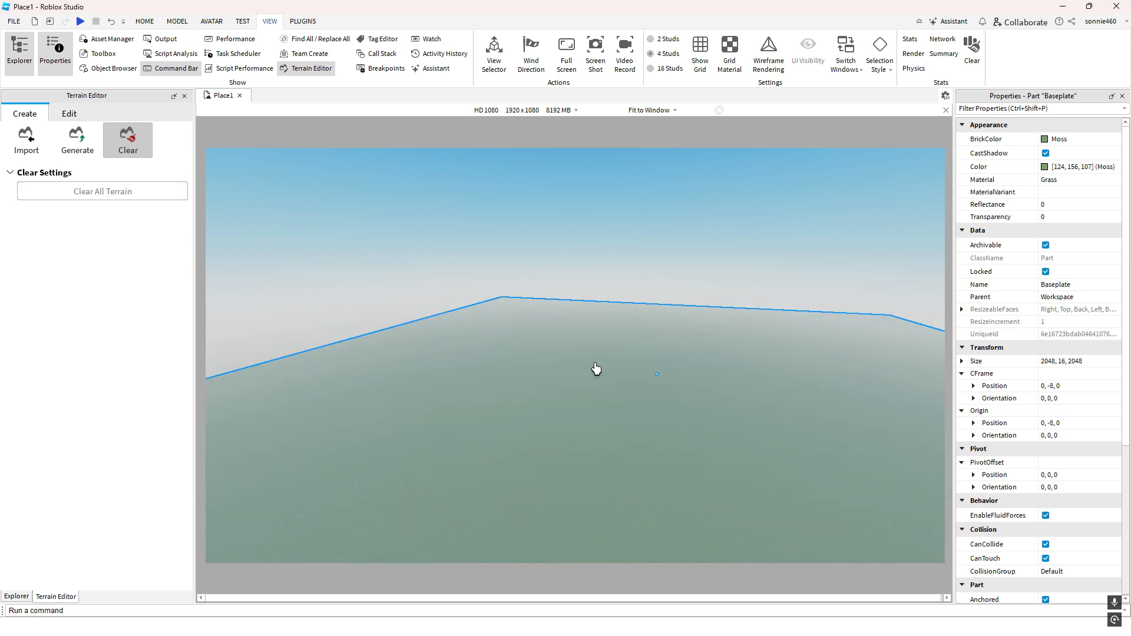
click(76, 136)
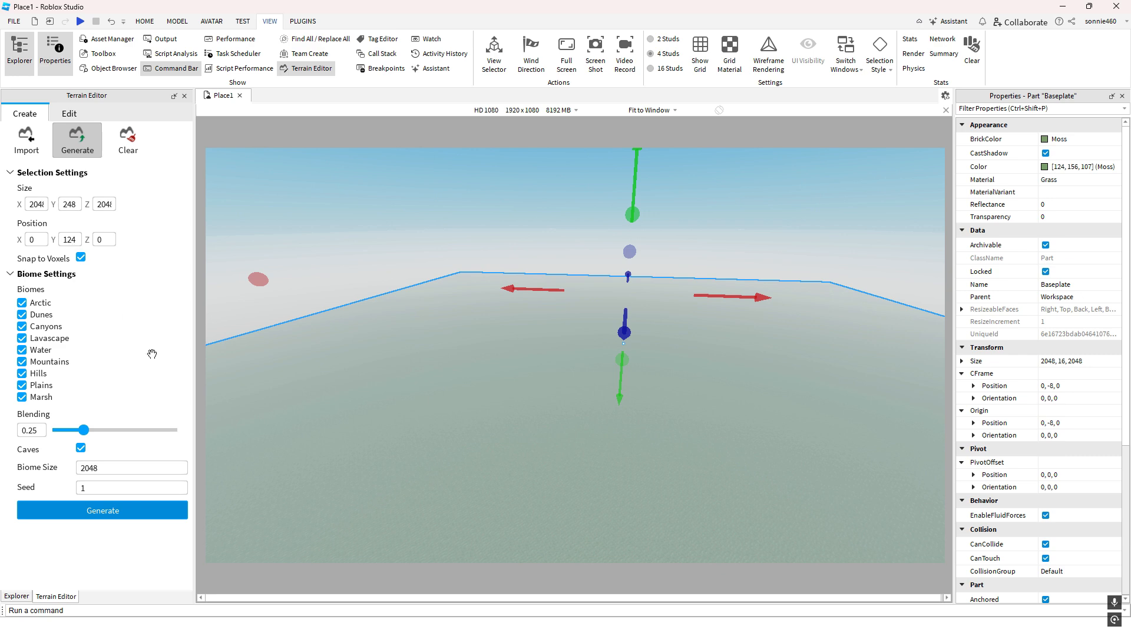
right_drag(319, 358, 318, 358)
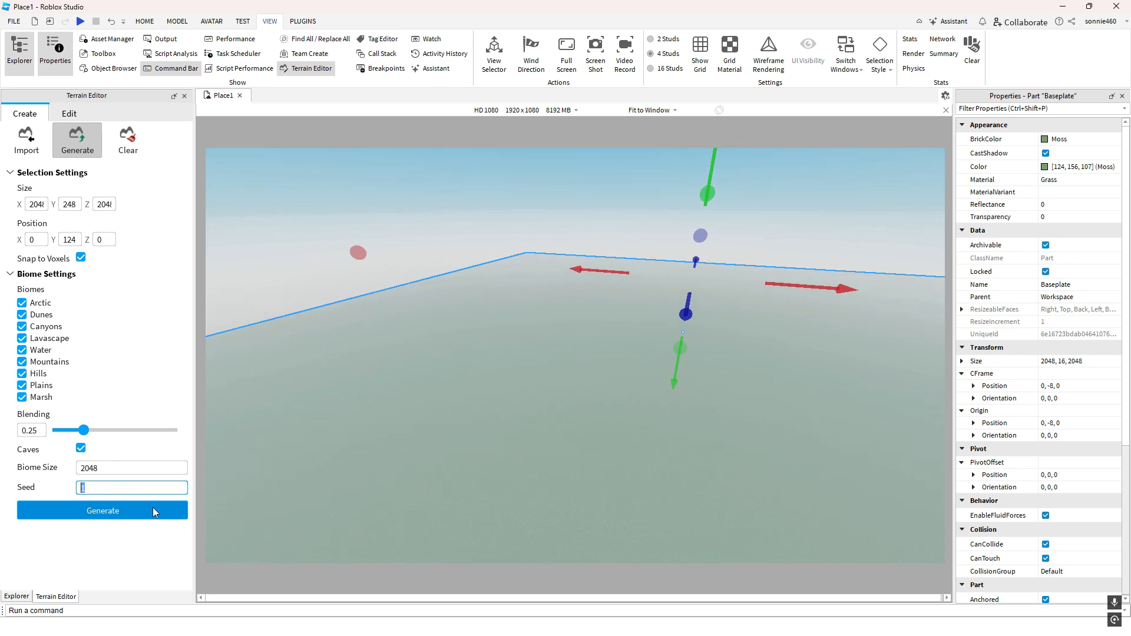
click(101, 511)
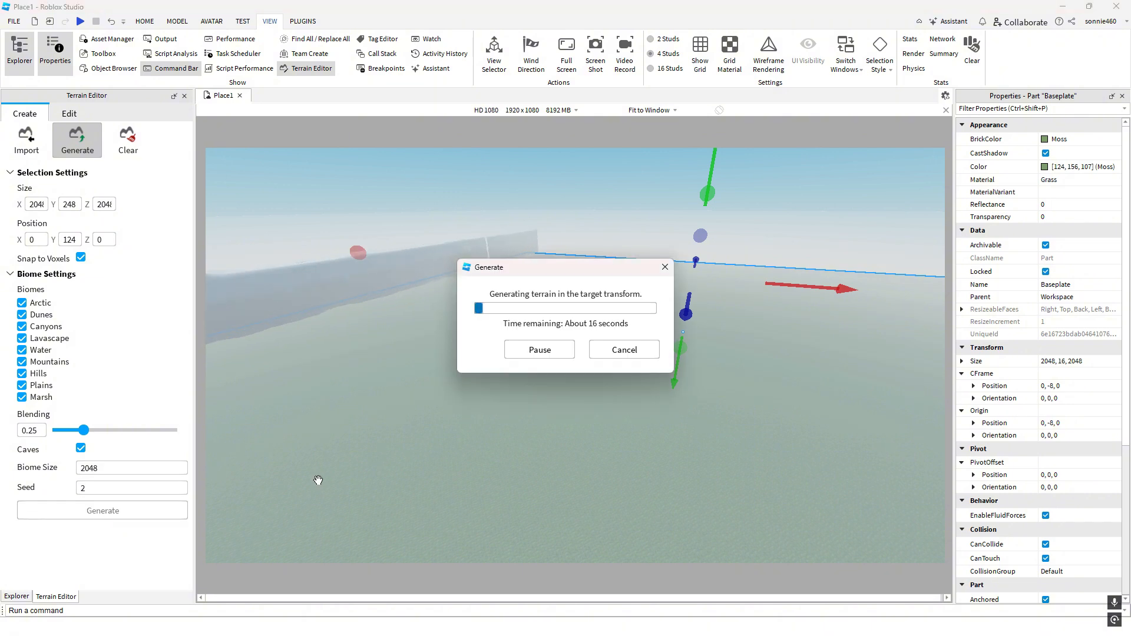
right_drag(405, 475, 620, 430)
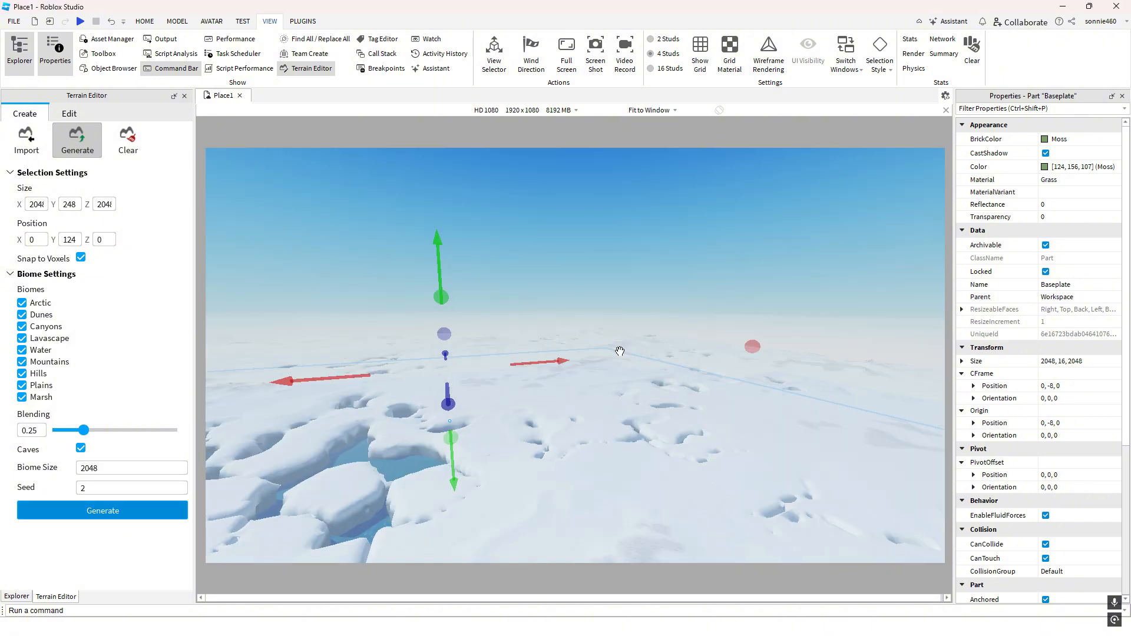
right_drag(613, 355, 609, 369)
Clear all terrain, exclude the Arctic and Lavascape biomes, and regenerate the terrain with seed 2
click(147, 134)
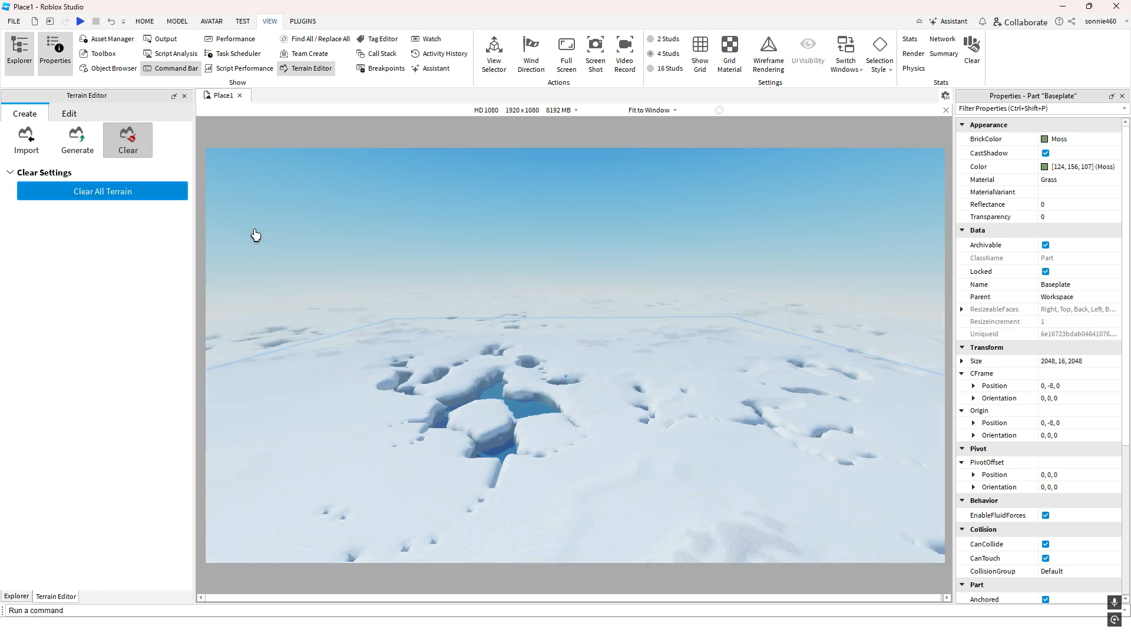
click(88, 191)
right_drag(525, 386, 385, 303)
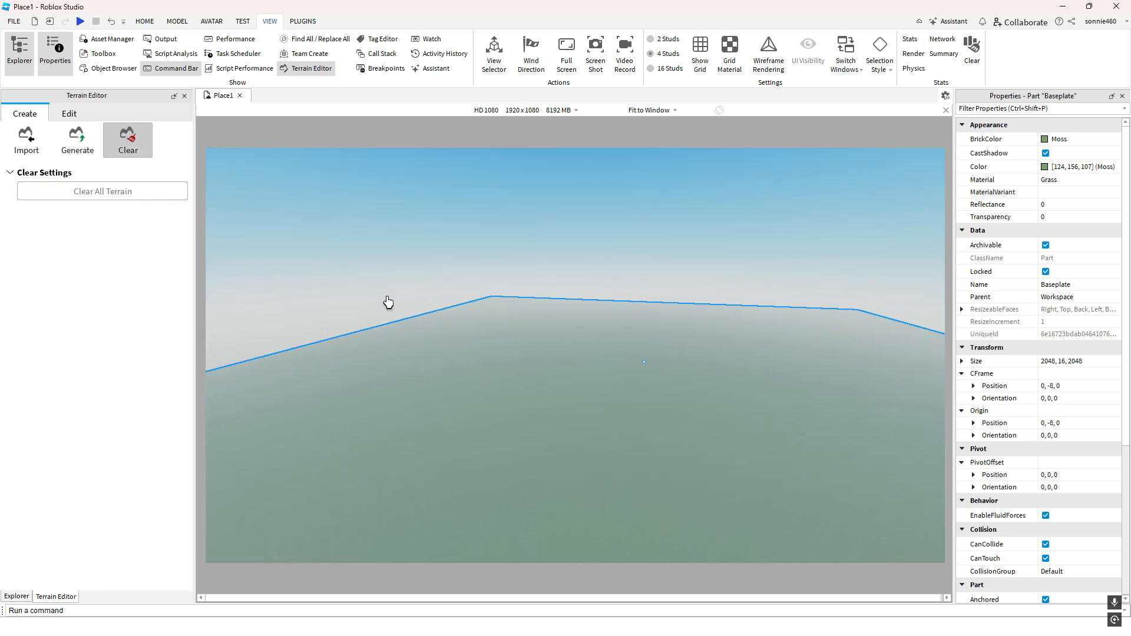
click(81, 145)
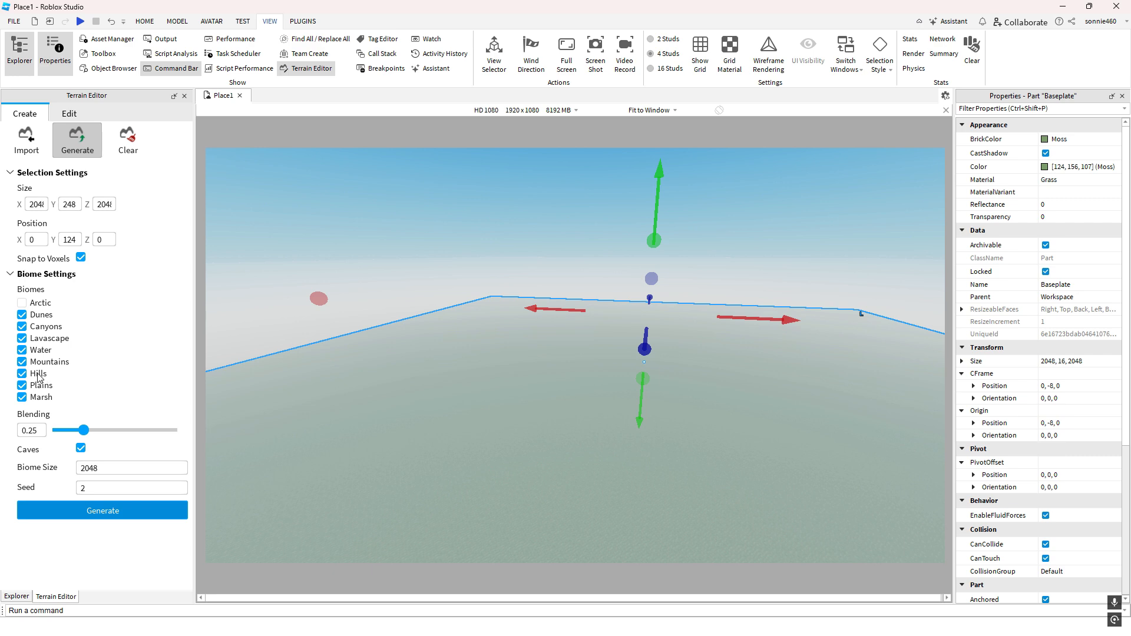
right_drag(335, 381, 371, 387)
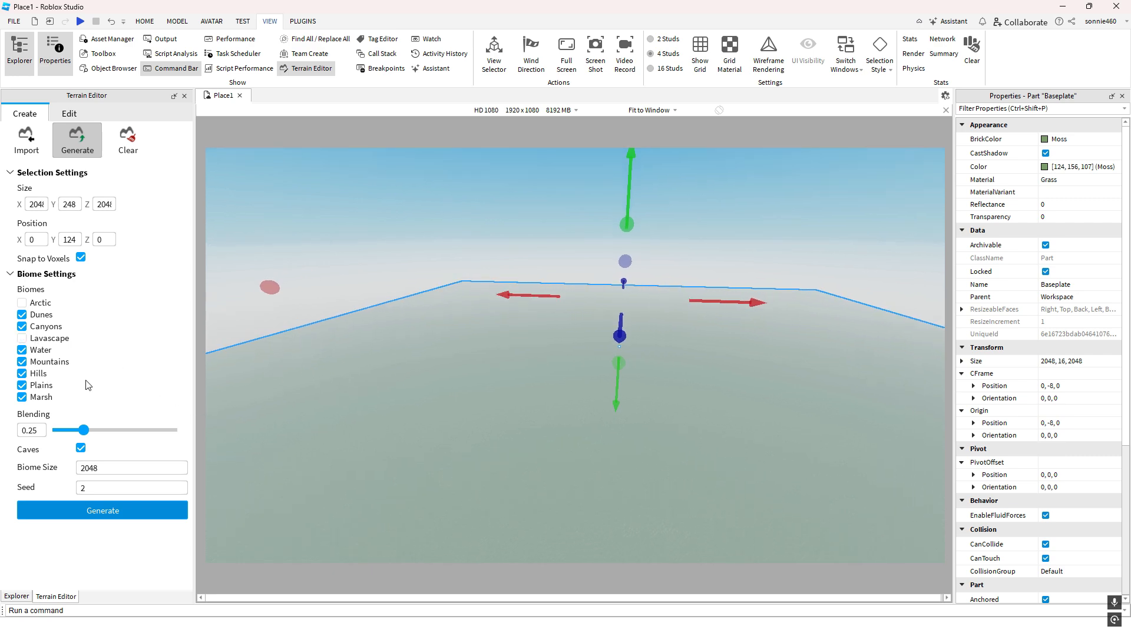
click(101, 511)
right_drag(460, 472, 459, 472)
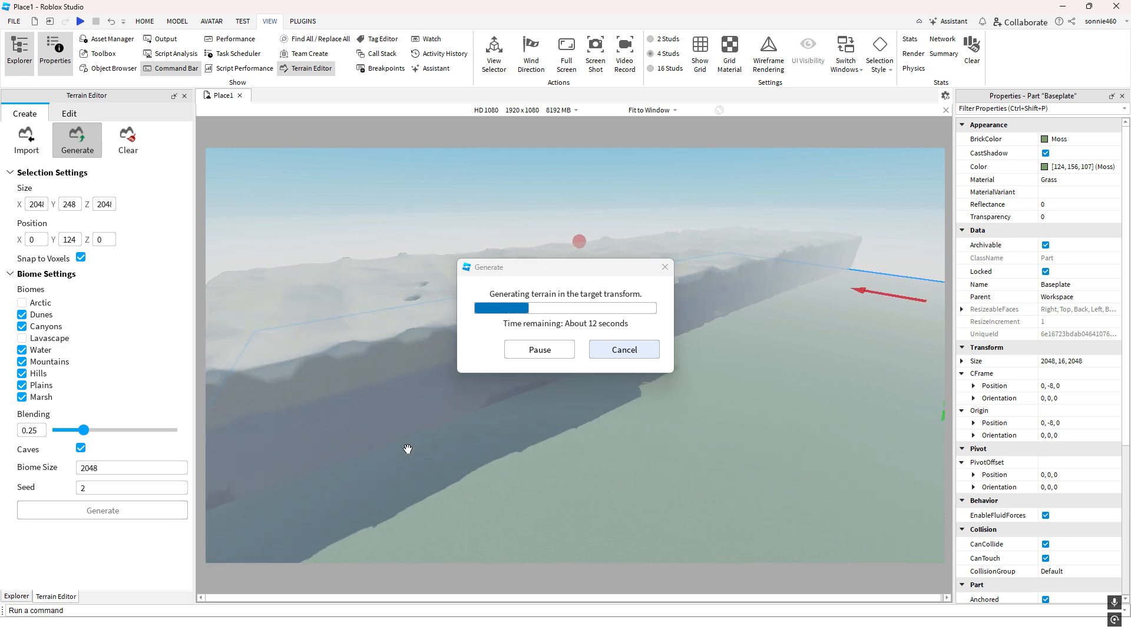
right_drag(408, 449, 409, 447)
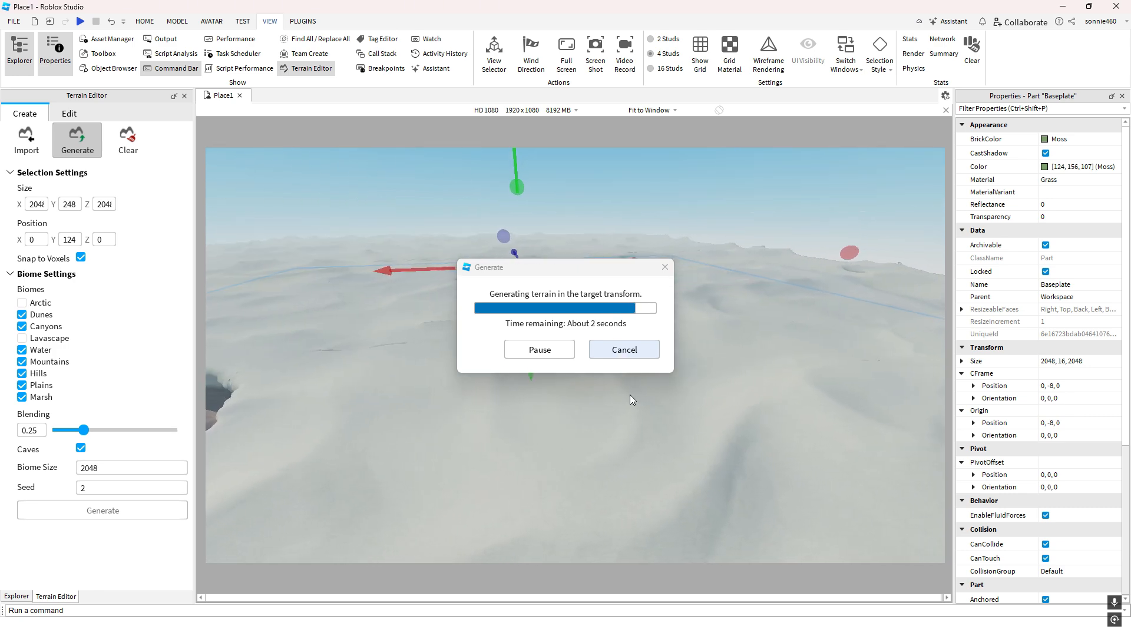
right_drag(631, 396, 632, 406)
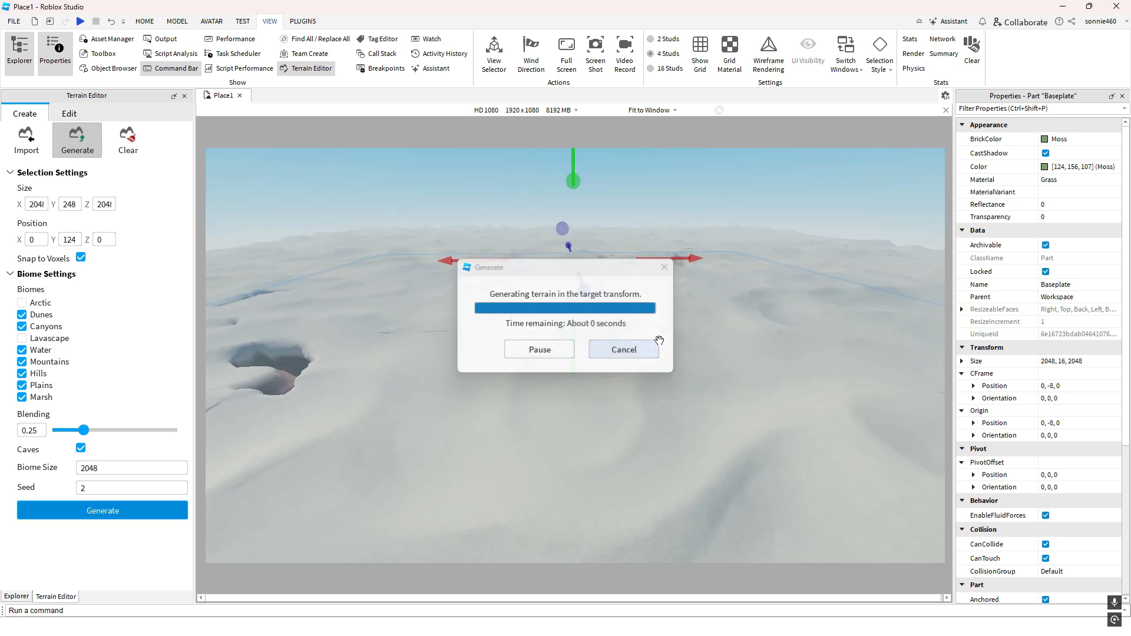
Set the seed to 3 and regenerate the terrain without the Arctic and Lavascape biomes
click(145, 467)
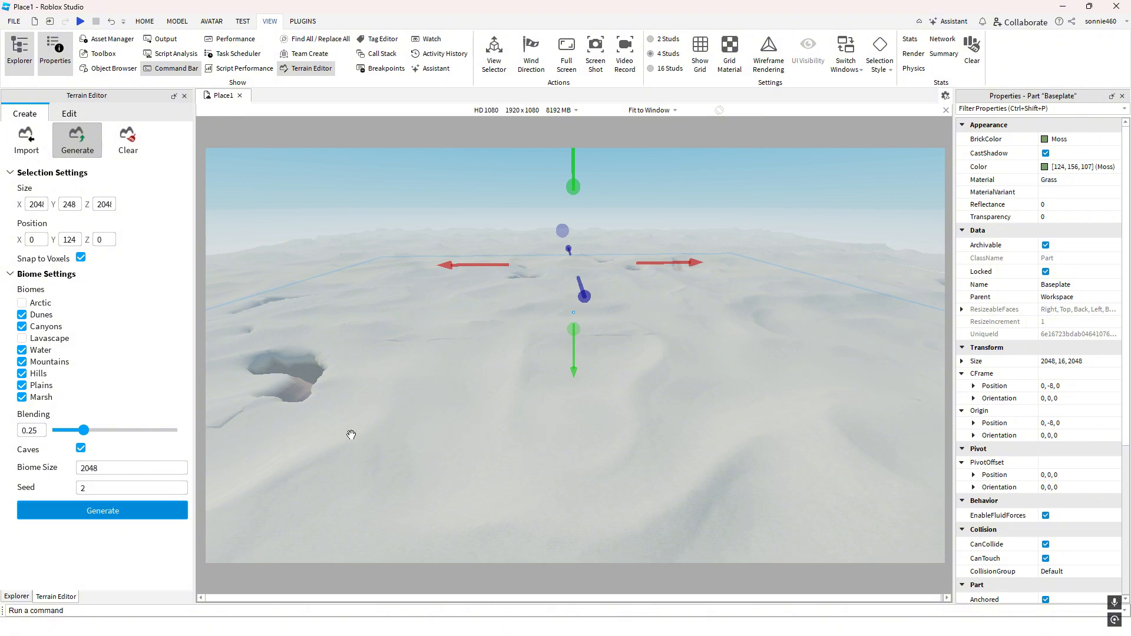
right_drag(351, 435, 377, 439)
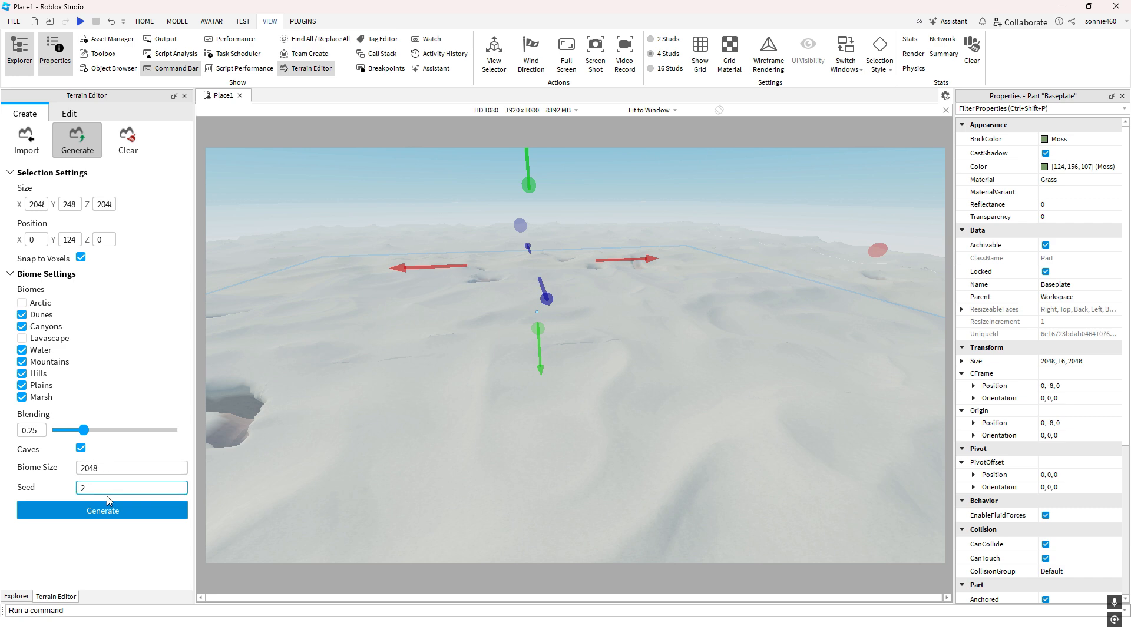
drag(103, 490, 64, 489)
click(115, 510)
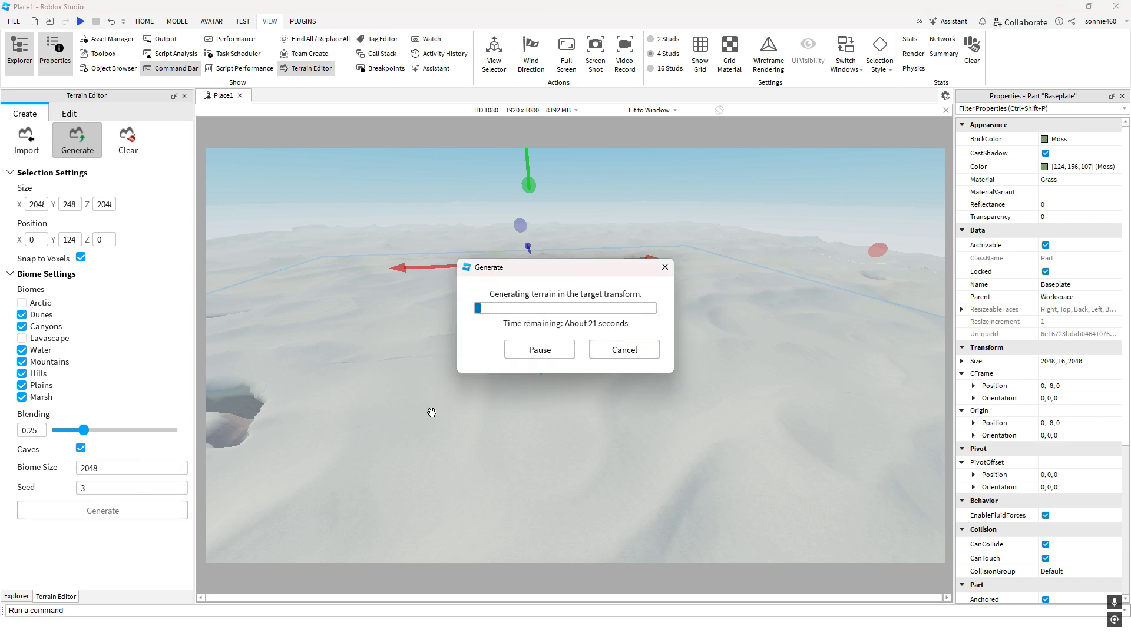
right_drag(426, 446, 424, 450)
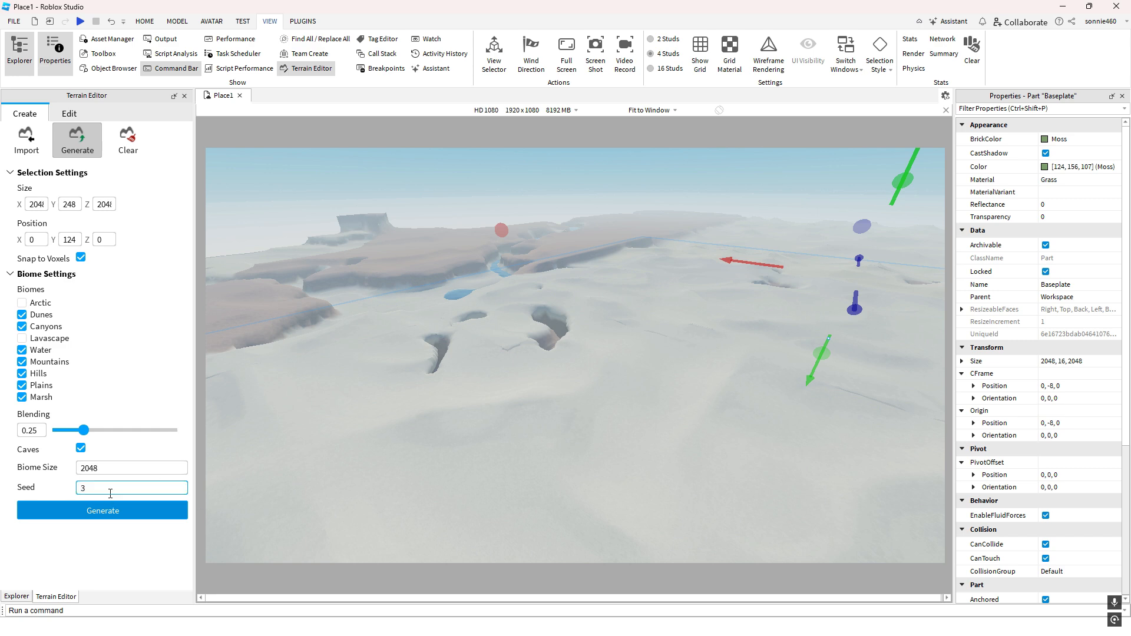
Set the seed to 4, disable caves, and generate the terrain again
key(BackSpace)
text(4)
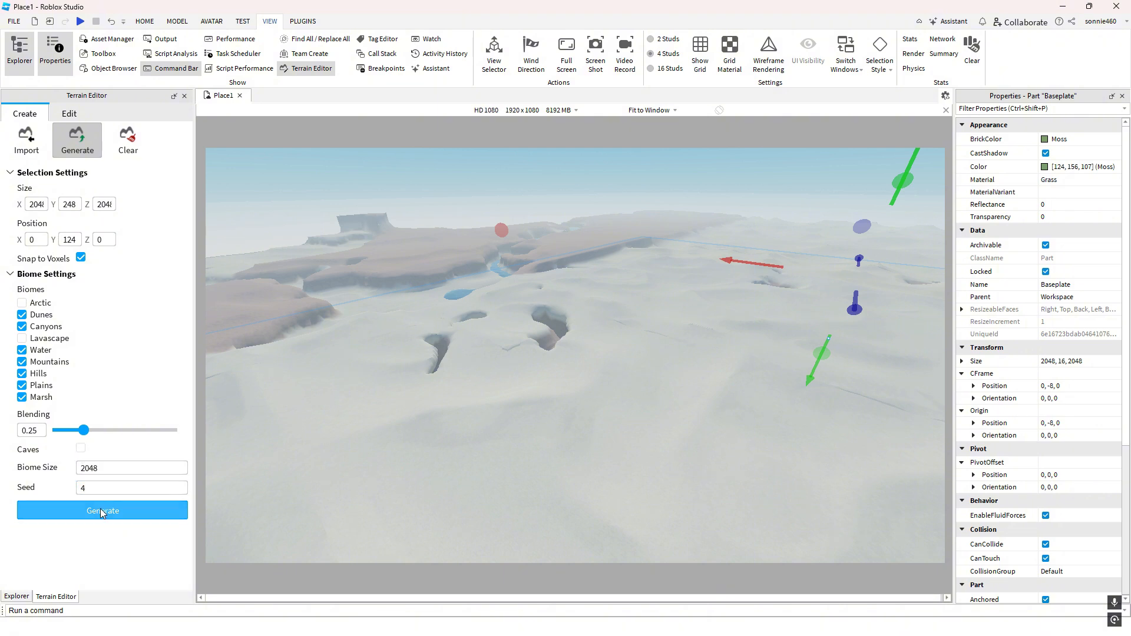
click(103, 511)
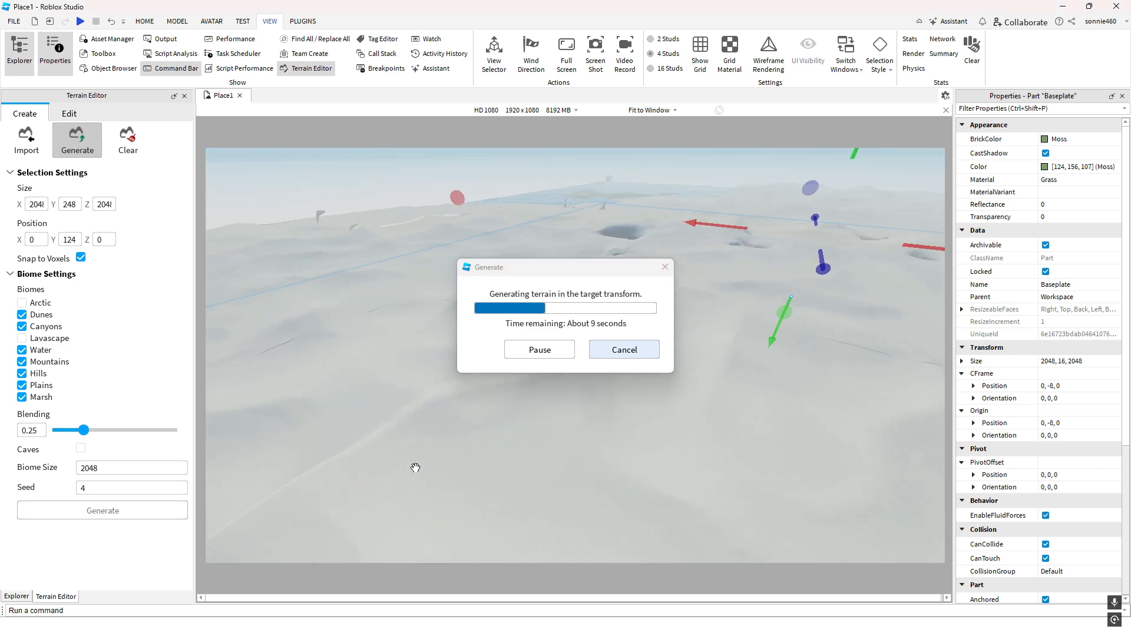
click(608, 350)
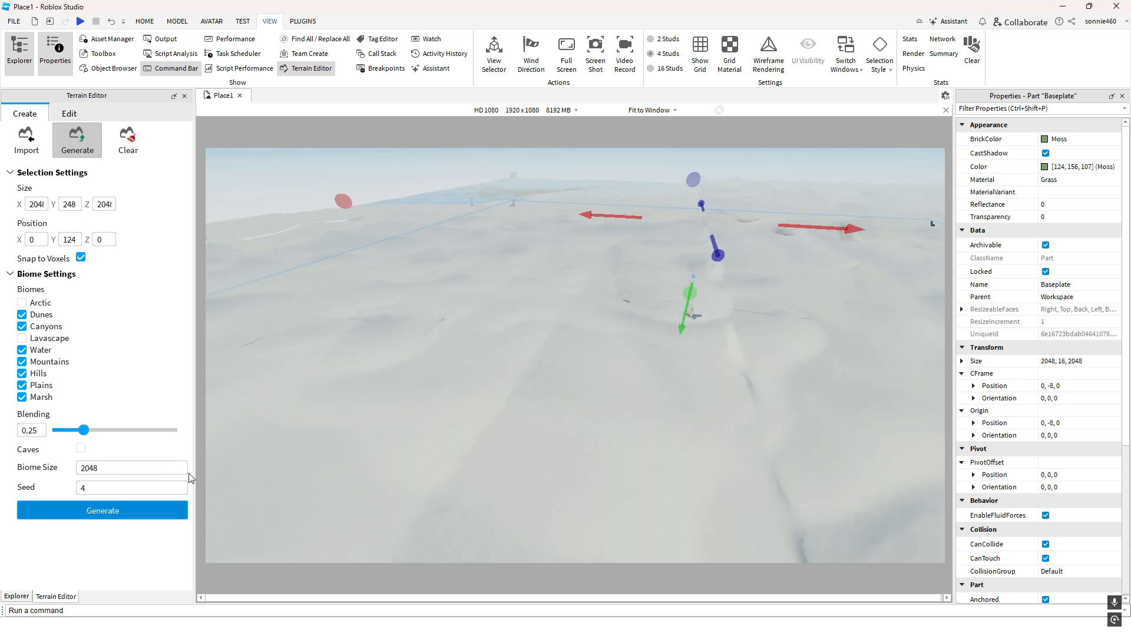
Set the seed to 40, regenerate the terrain without caves, and inspect the generated landscape up close
click(118, 502)
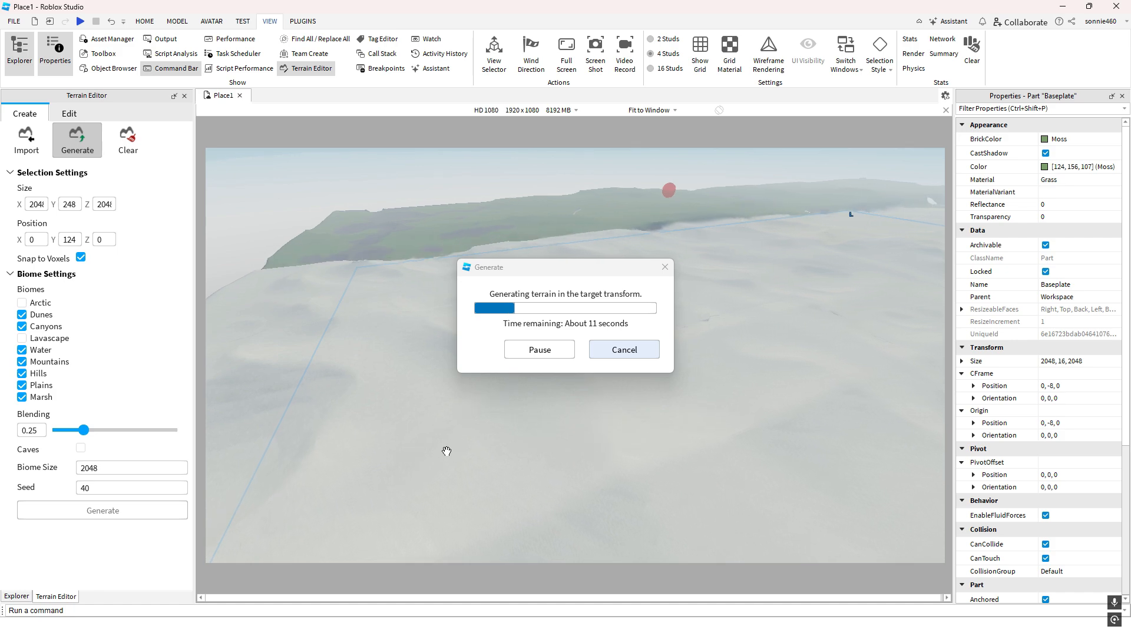
right_drag(447, 451, 507, 455)
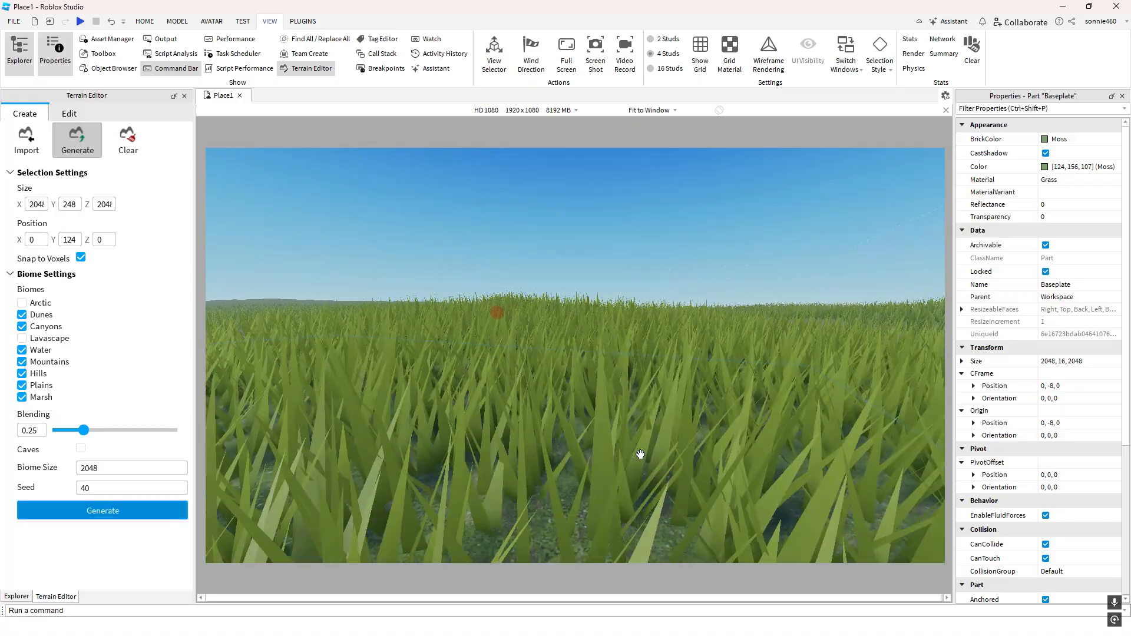
right_drag(649, 441, 648, 442)
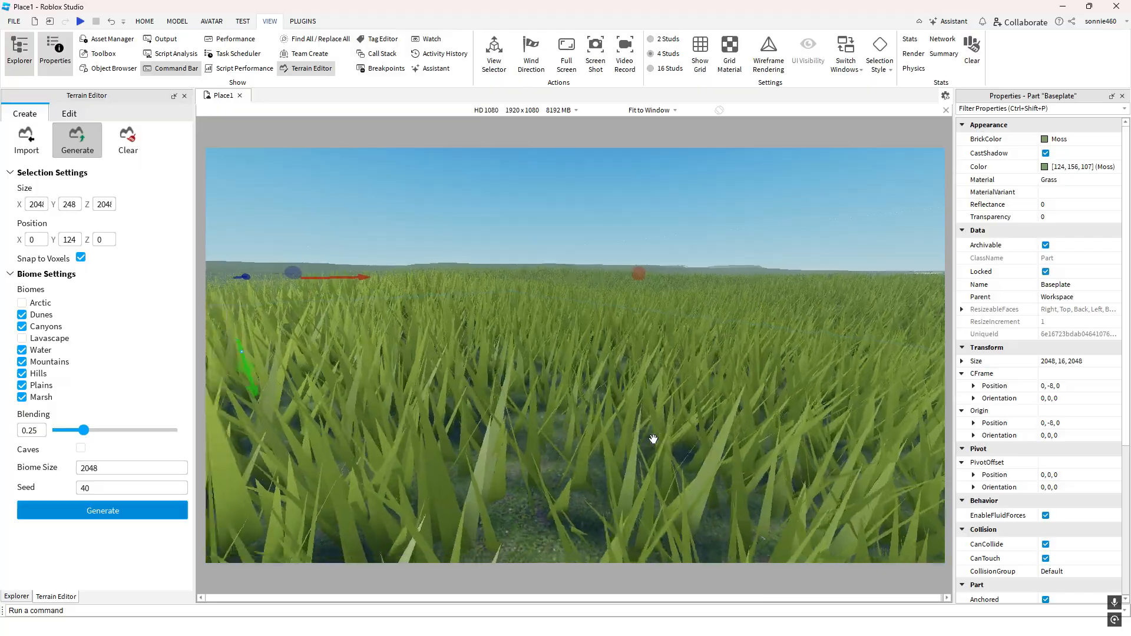
right_drag(653, 439, 653, 439)
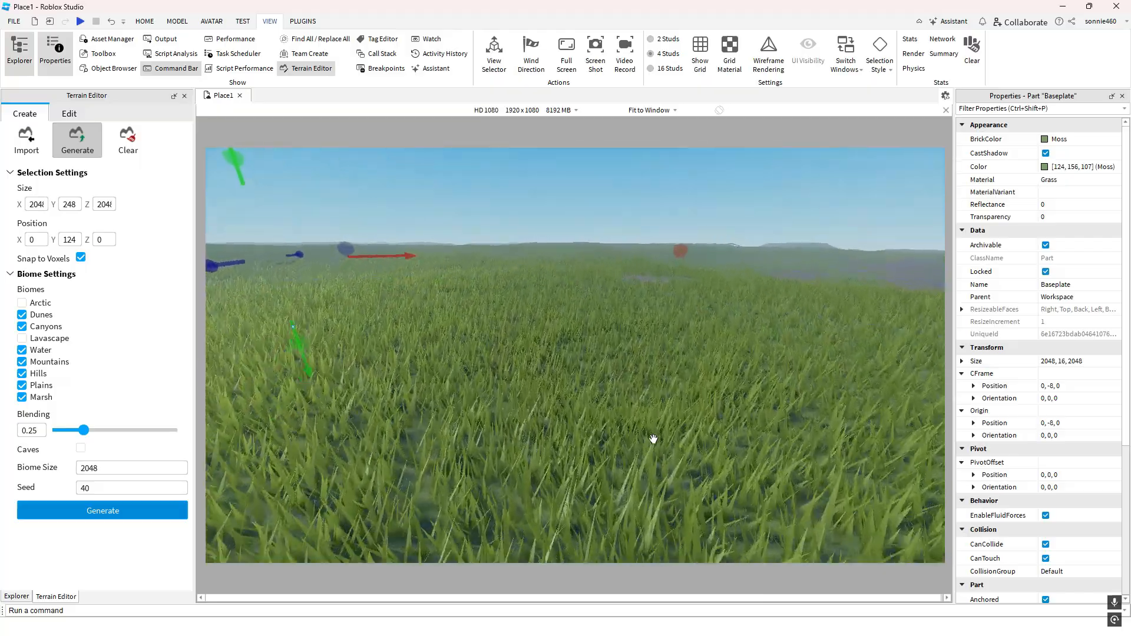
right_drag(654, 439, 653, 439)
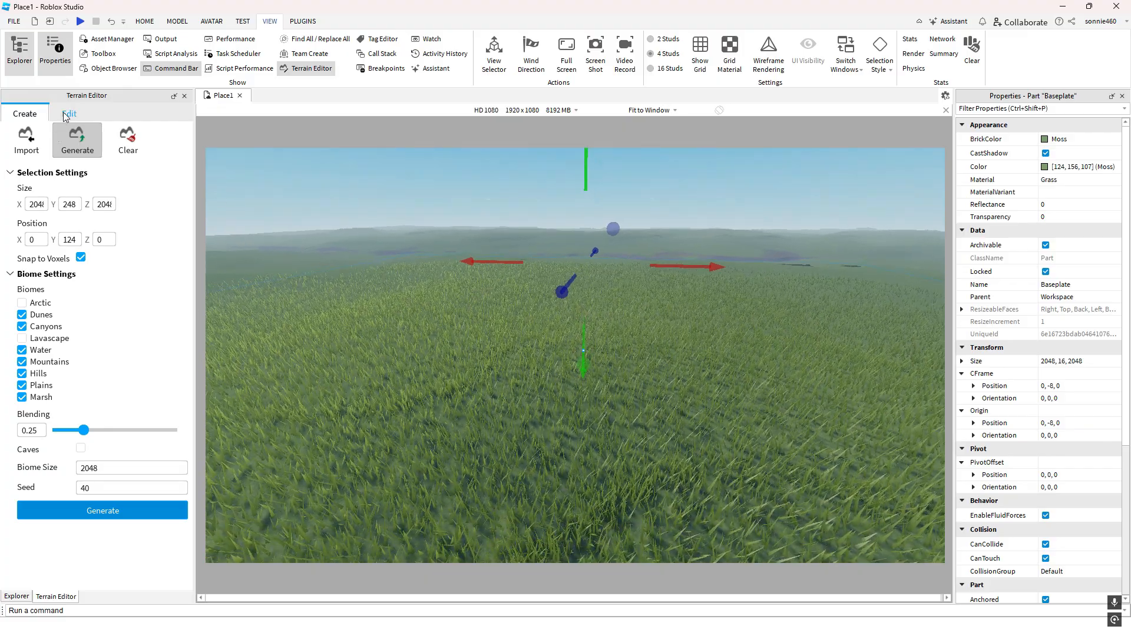
Switch from terrain generation to the terrain editing tools, with the region's Select settings shown
click(67, 113)
scroll(386, 309, up, 5)
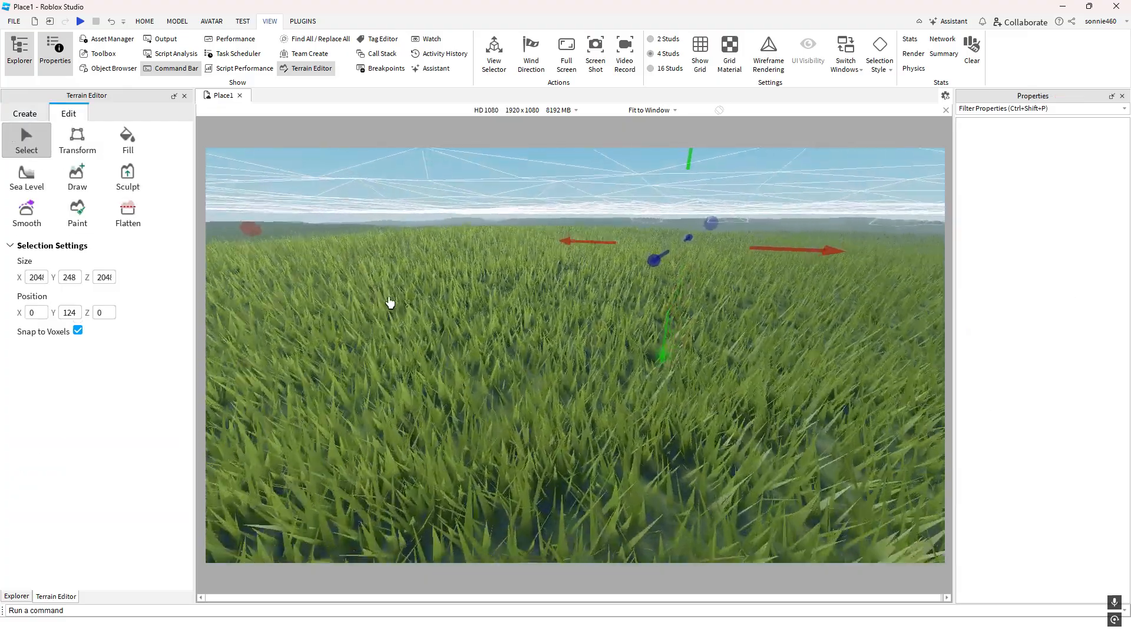
scroll(408, 280, up, 2)
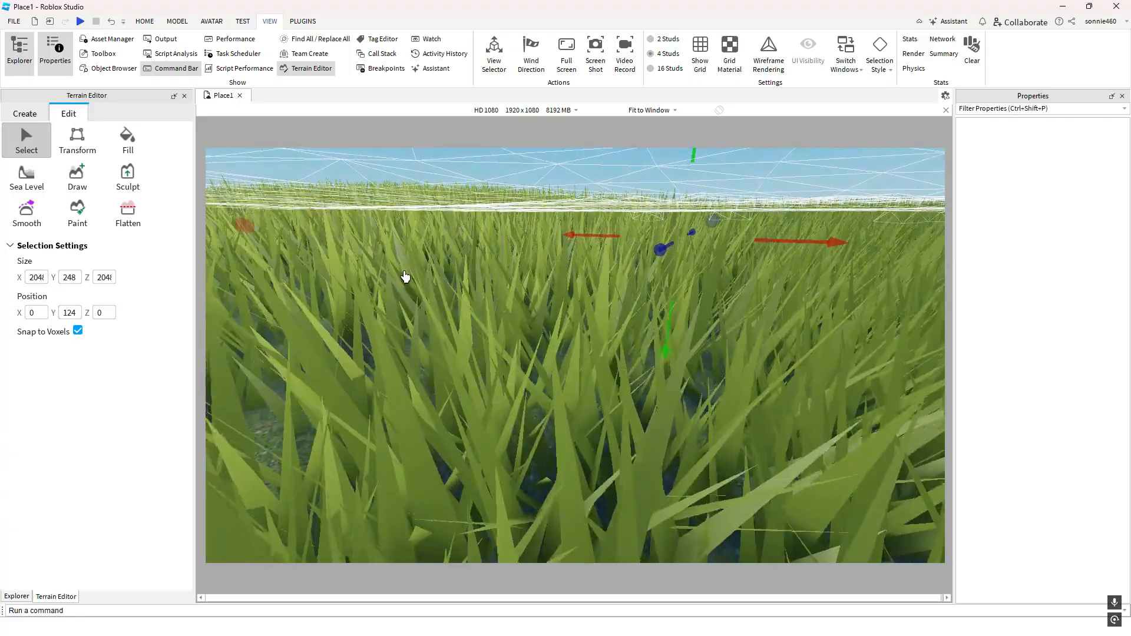
Paint a pond of water into the grass with the Paint tool, using Water as the source material
scroll(408, 279, down, 4)
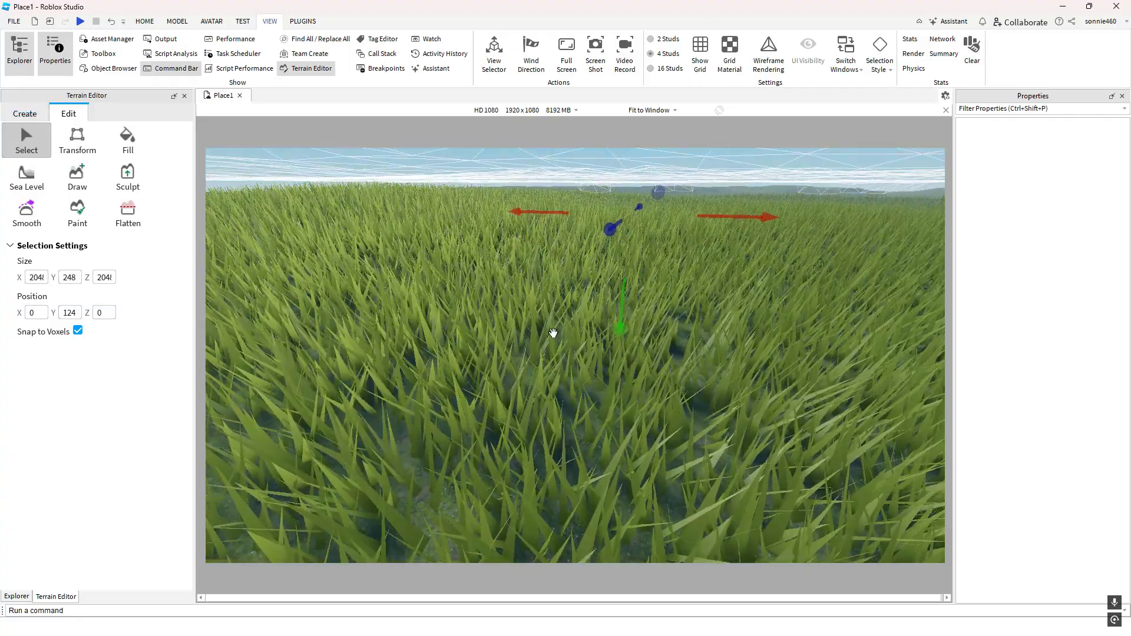
right_drag(553, 332, 542, 321)
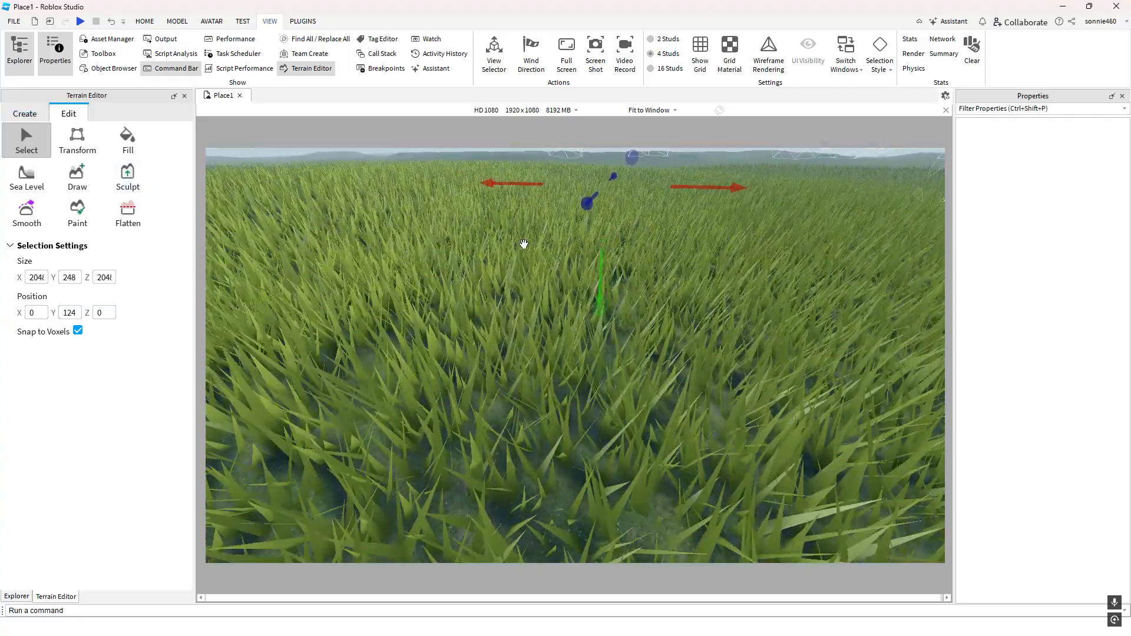
scroll(524, 244, down, 5)
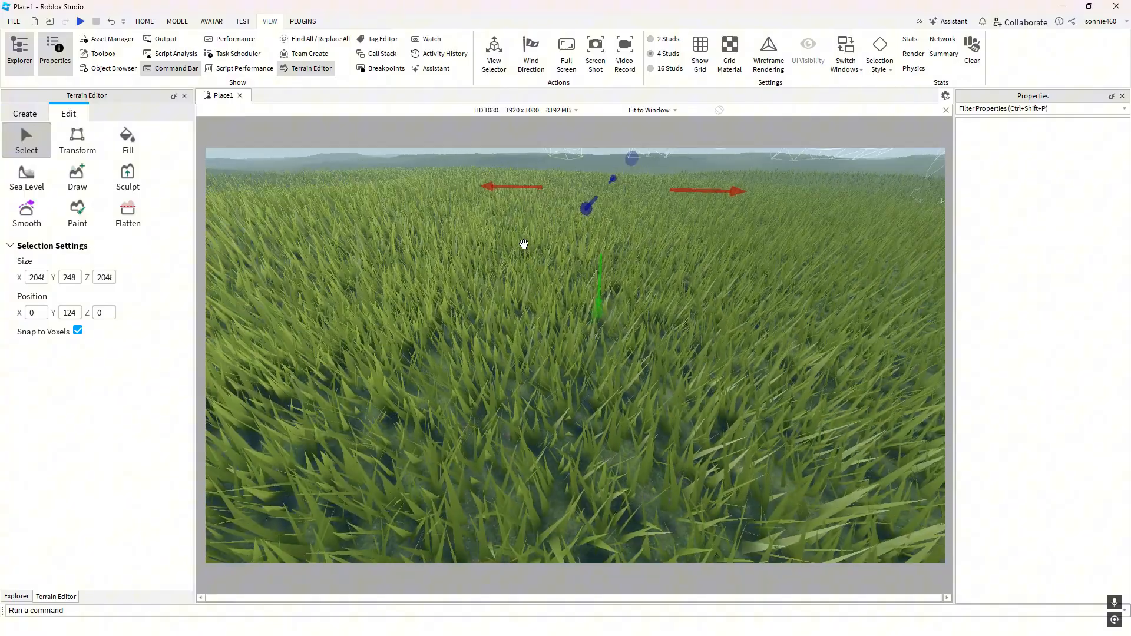
right_drag(610, 275, 666, 308)
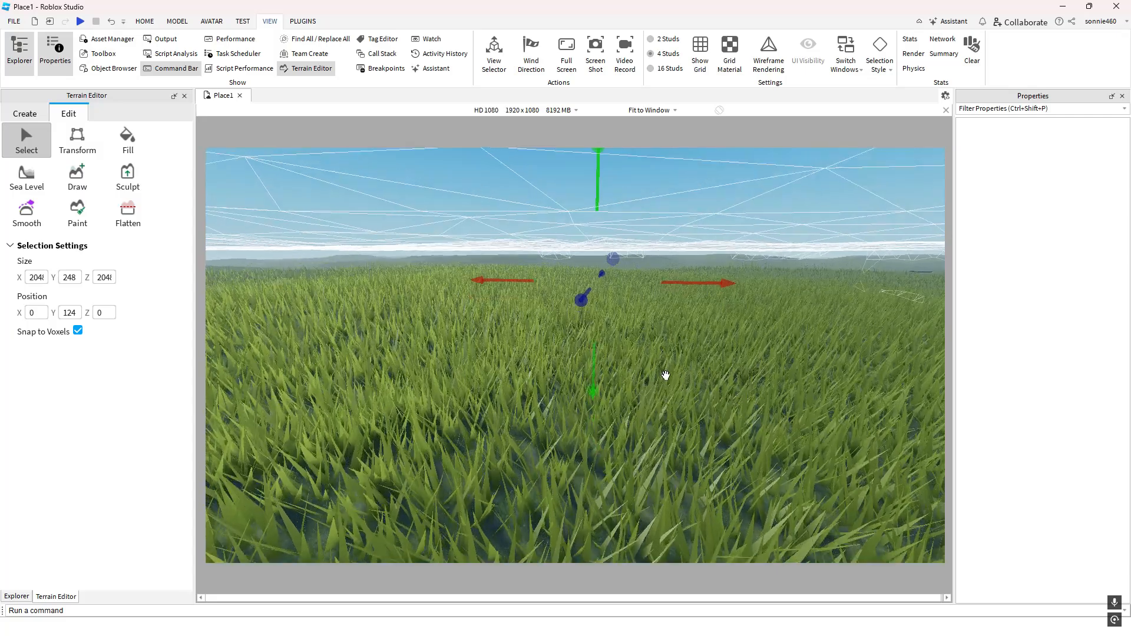
right_drag(559, 356, 510, 348)
right_drag(418, 290, 374, 271)
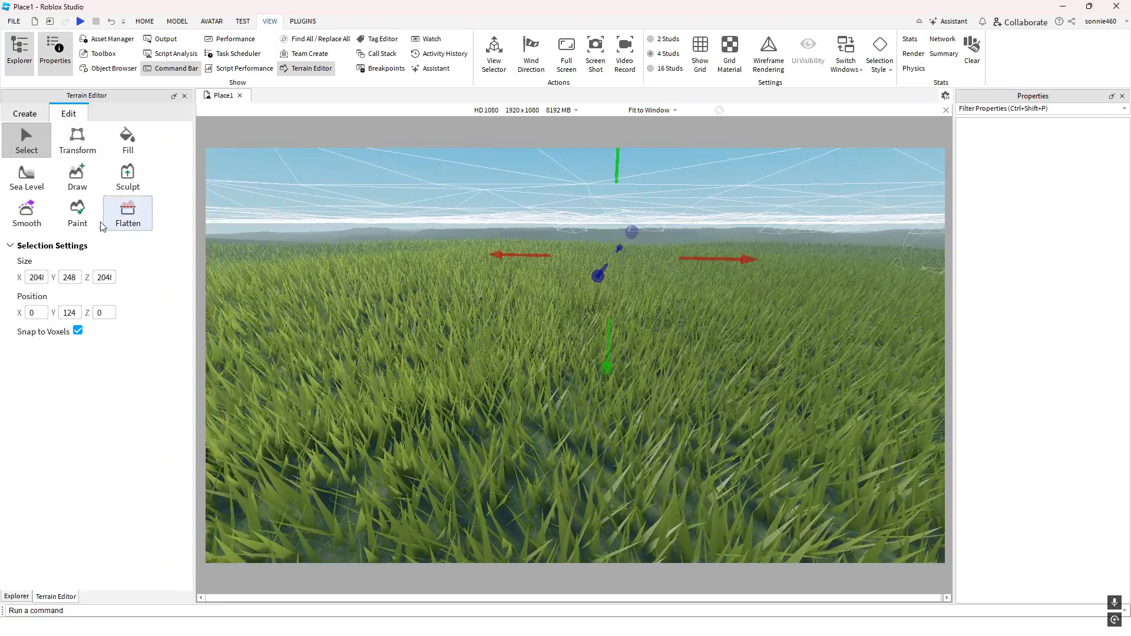
click(73, 225)
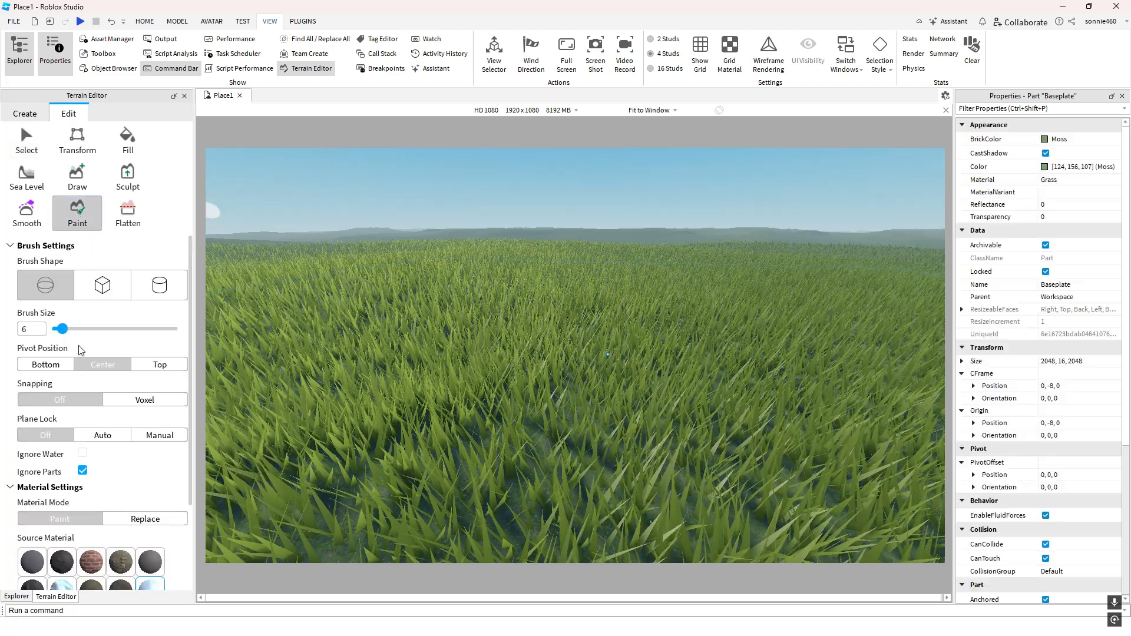
scroll(108, 368, down, 3)
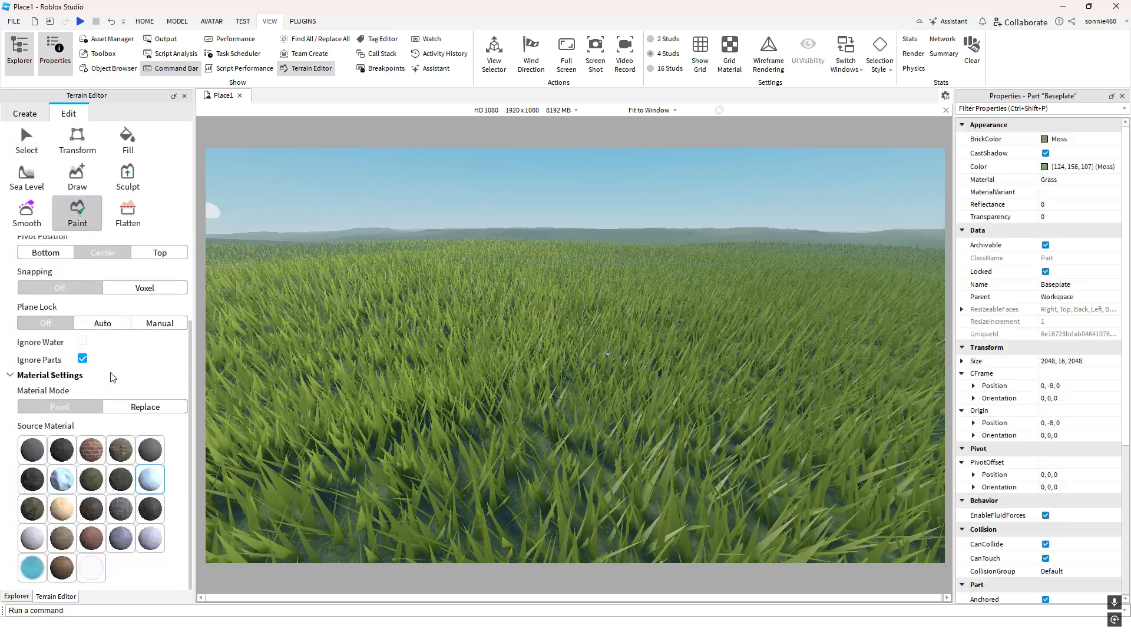
click(31, 569)
right_drag(580, 386, 597, 372)
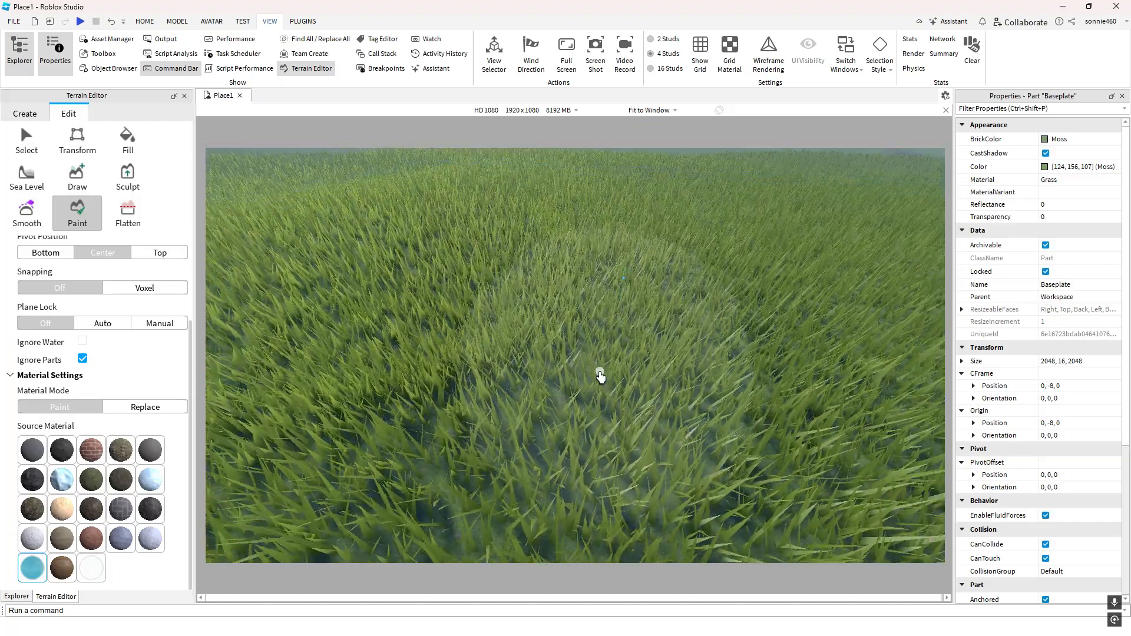
scroll(574, 388, down, 2)
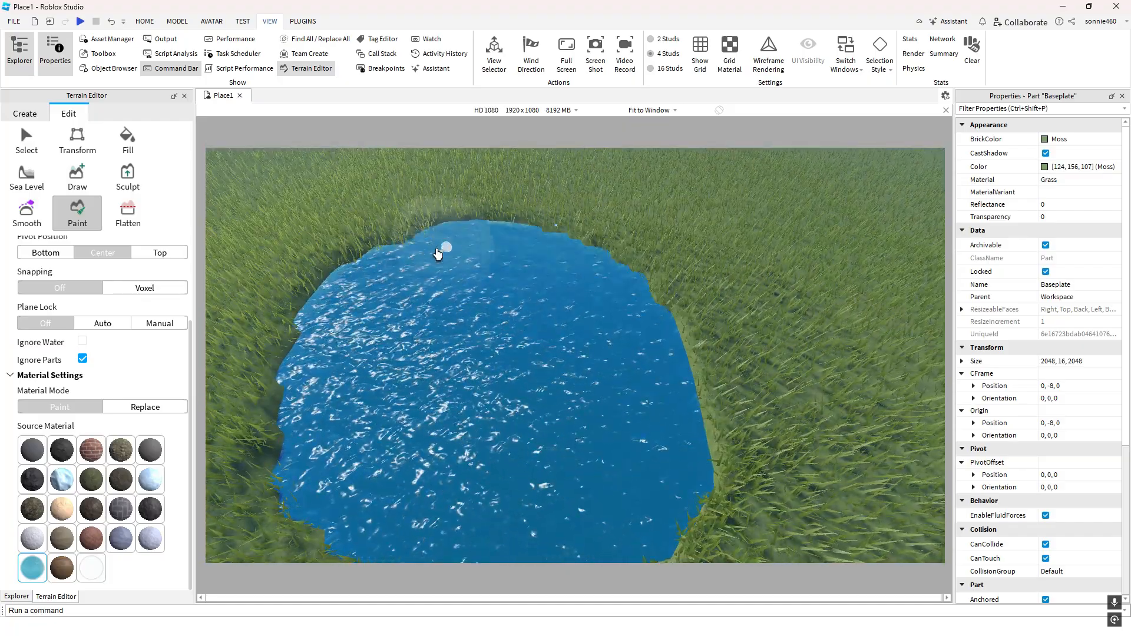
scroll(525, 423, up, 4)
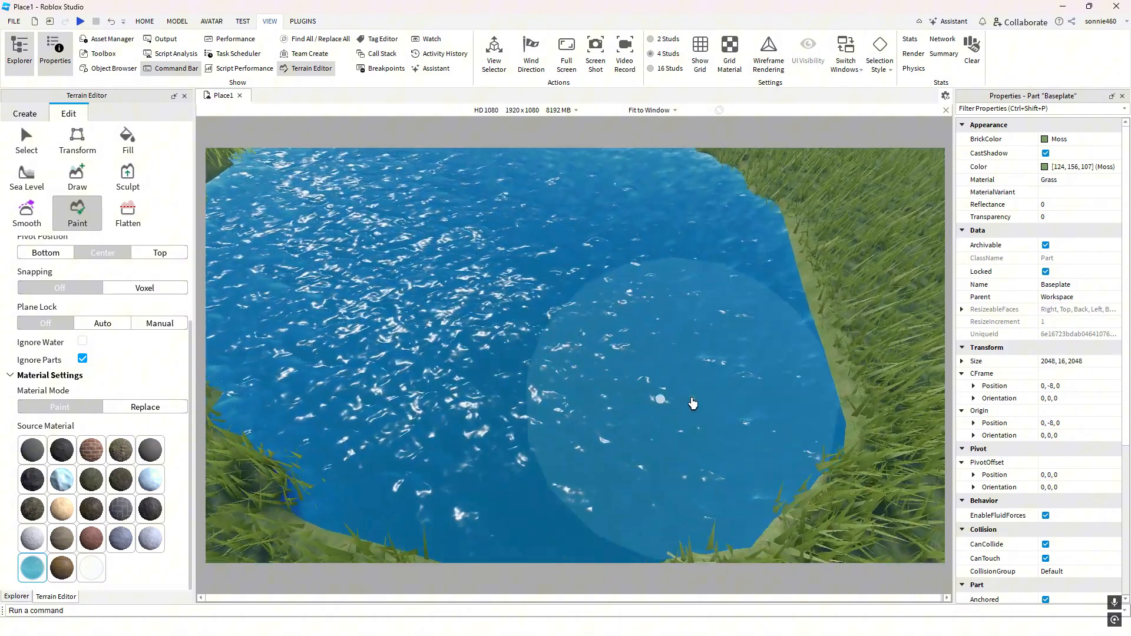
Examine the painted pond, its water surface and its grassy banks up close and from farther away
right_drag(692, 404, 718, 394)
scroll(720, 398, up, 3)
scroll(720, 393, up, 2)
scroll(720, 394, down, 2)
scroll(720, 394, up, 2)
scroll(718, 393, down, 2)
scroll(719, 393, down, 2)
scroll(718, 393, down, 2)
scroll(623, 359, up, 3)
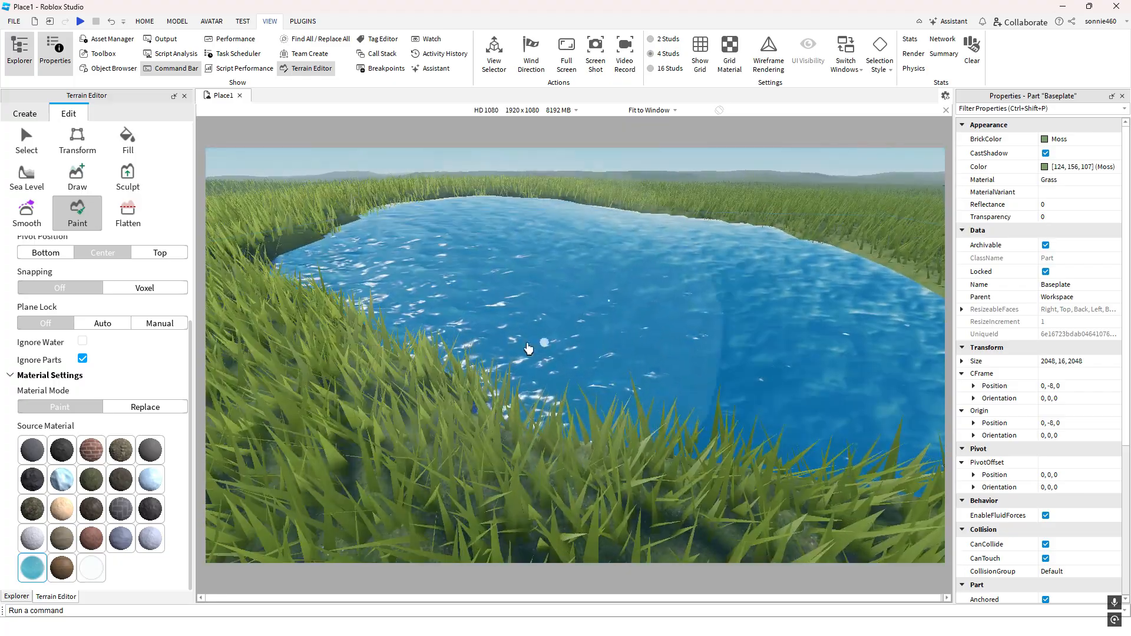
Return to the terrain generation settings and look along the pond's shoreline at grass level
click(41, 118)
click(71, 141)
scroll(311, 317, up, 5)
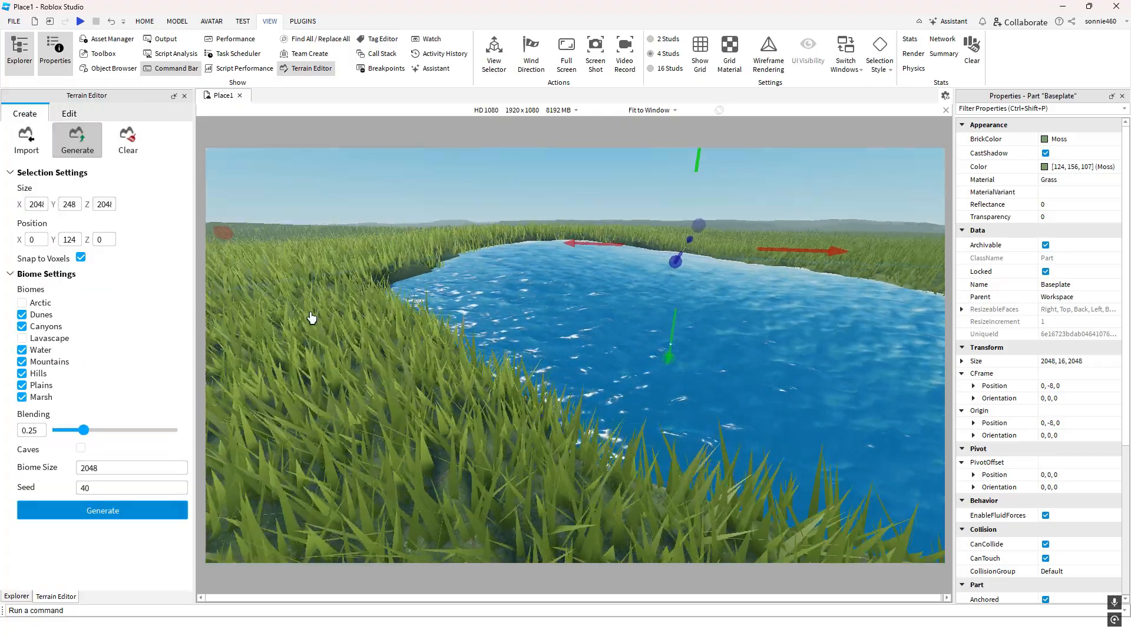
scroll(312, 318, down, 3)
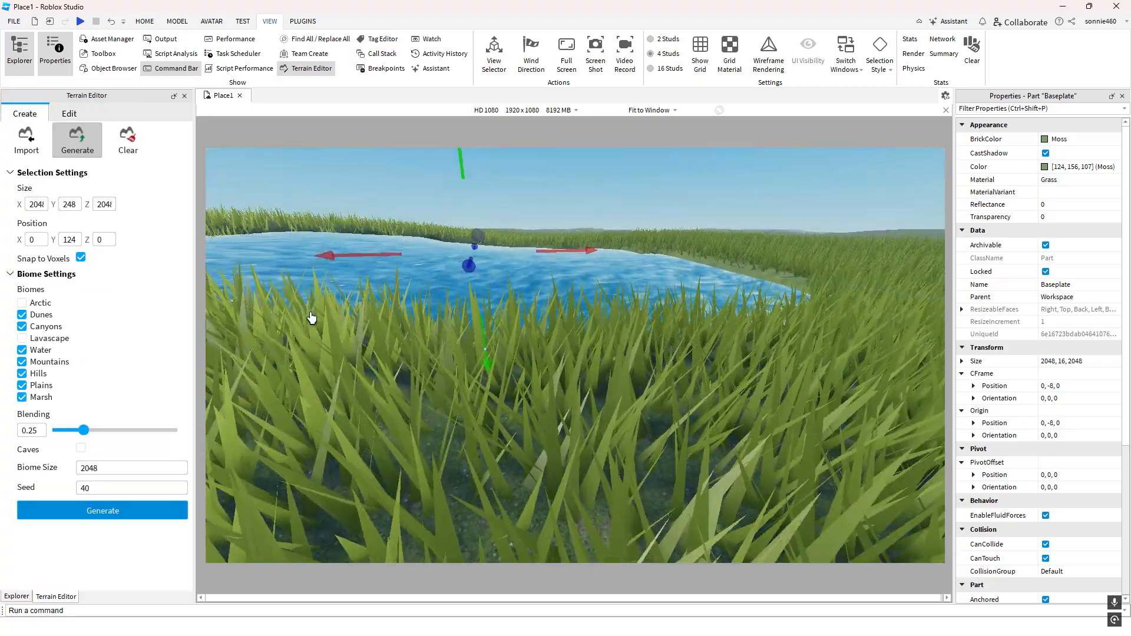
scroll(677, 333, up, 3)
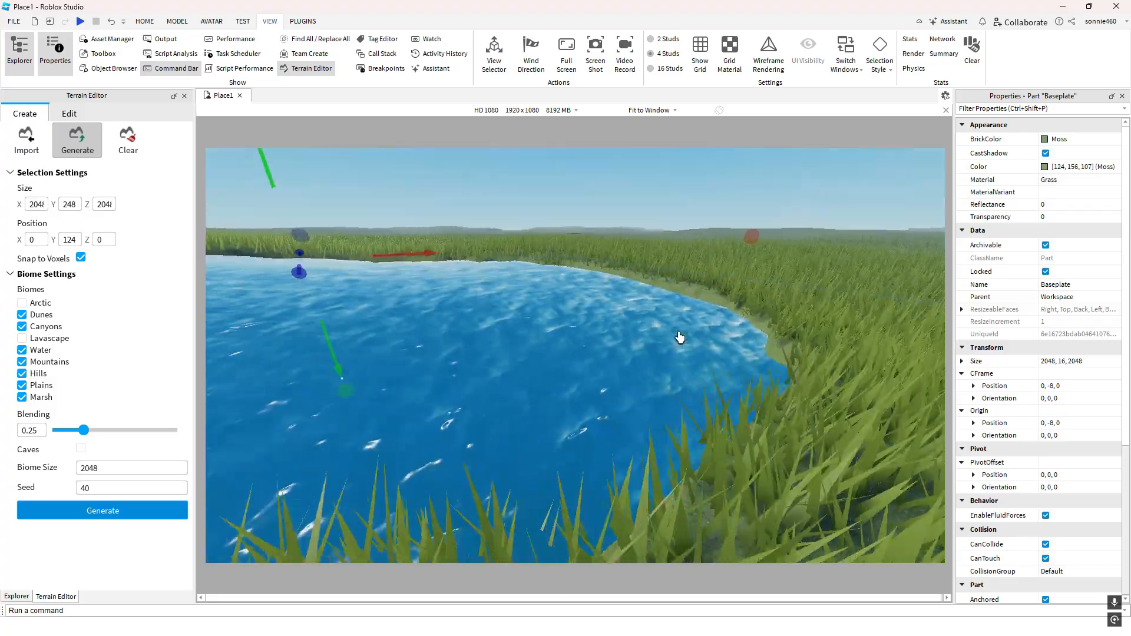
right_drag(679, 337, 680, 337)
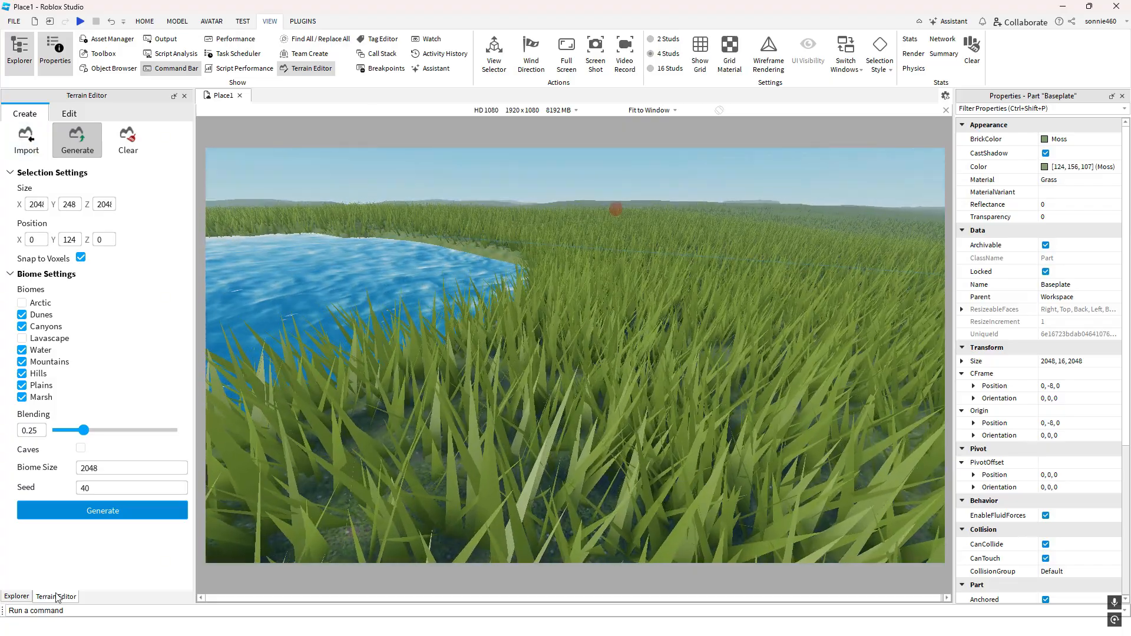
Select the Terrain object in the Workspace and toggle its Decoration off and back on to compare the ground
click(18, 596)
click(50, 142)
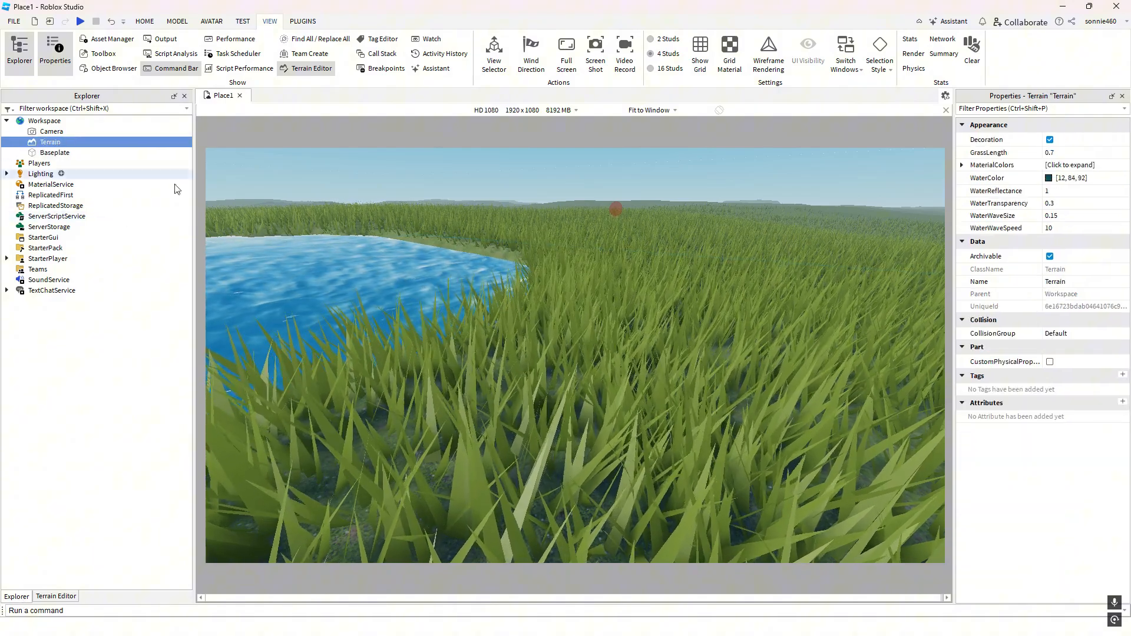
right_drag(613, 329, 828, 317)
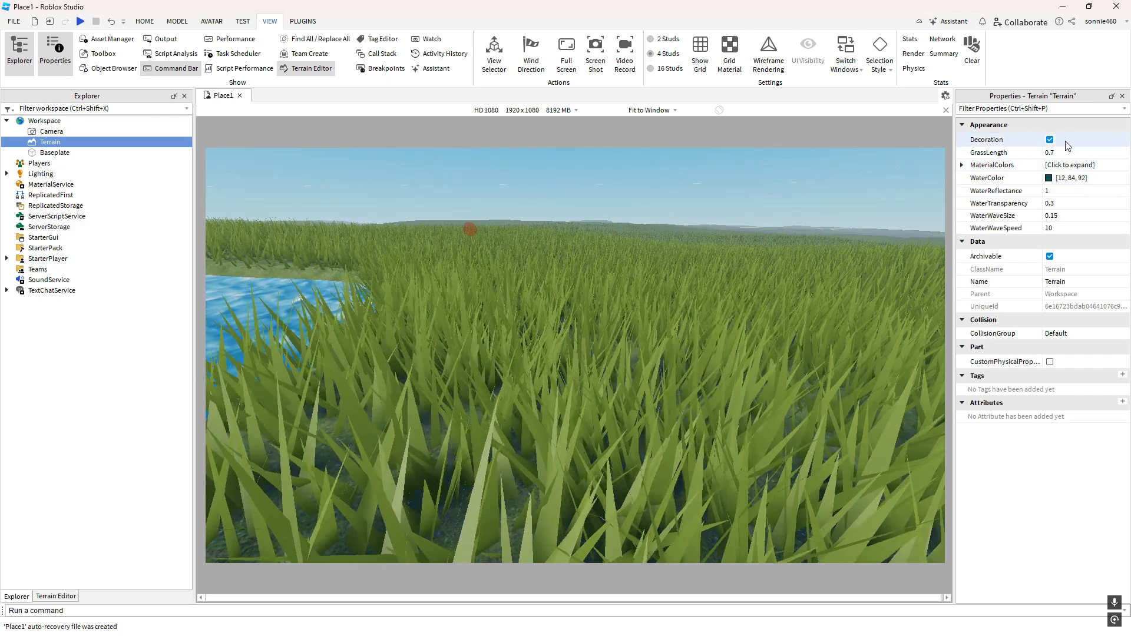
click(1050, 140)
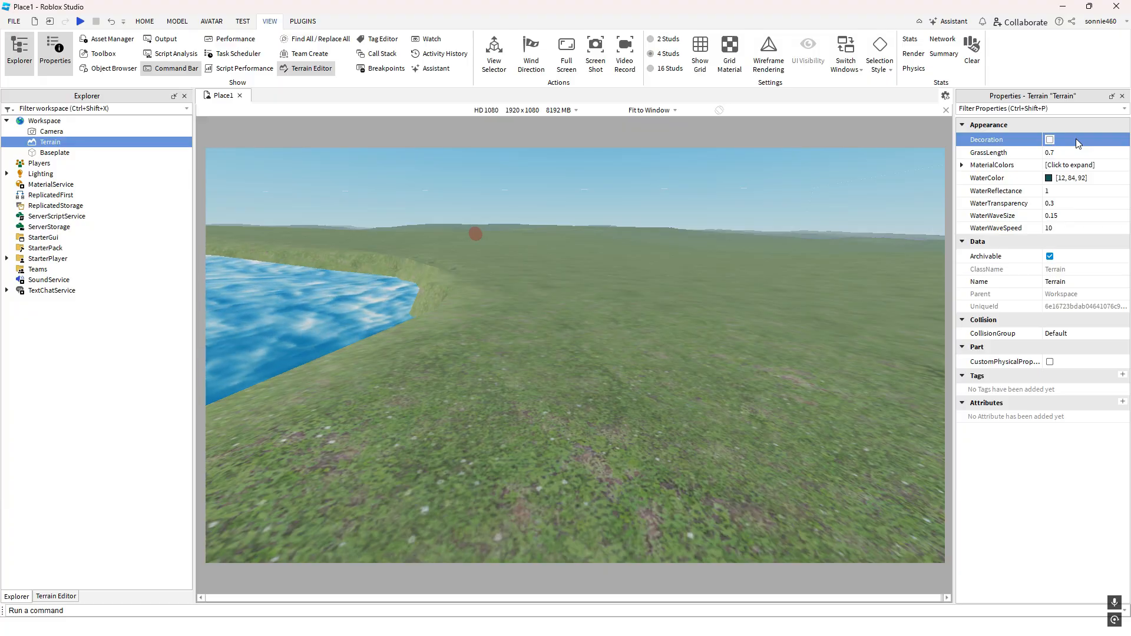
click(1075, 139)
right_drag(818, 253, 815, 256)
Try shorter and longer grass on the terrain, including 0.1, and set the GrassLength to 0.5
click(1072, 152)
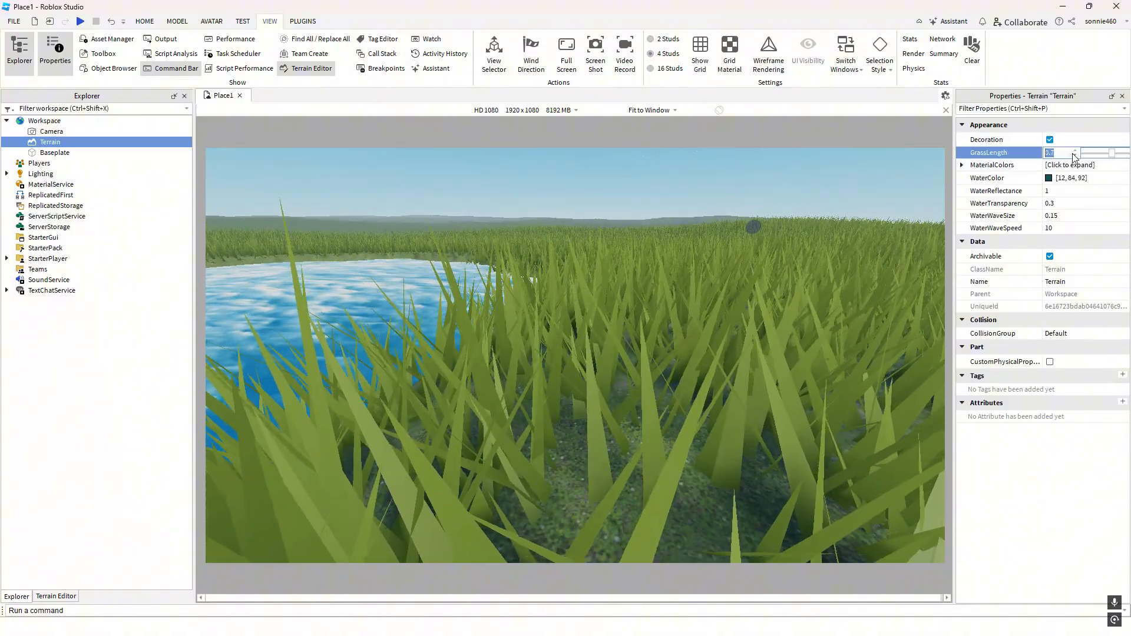
mouse_move(1115, 158)
mouse_down()
mouse_move(1130, 159)
mouse_move(1106, 158)
mouse_up()
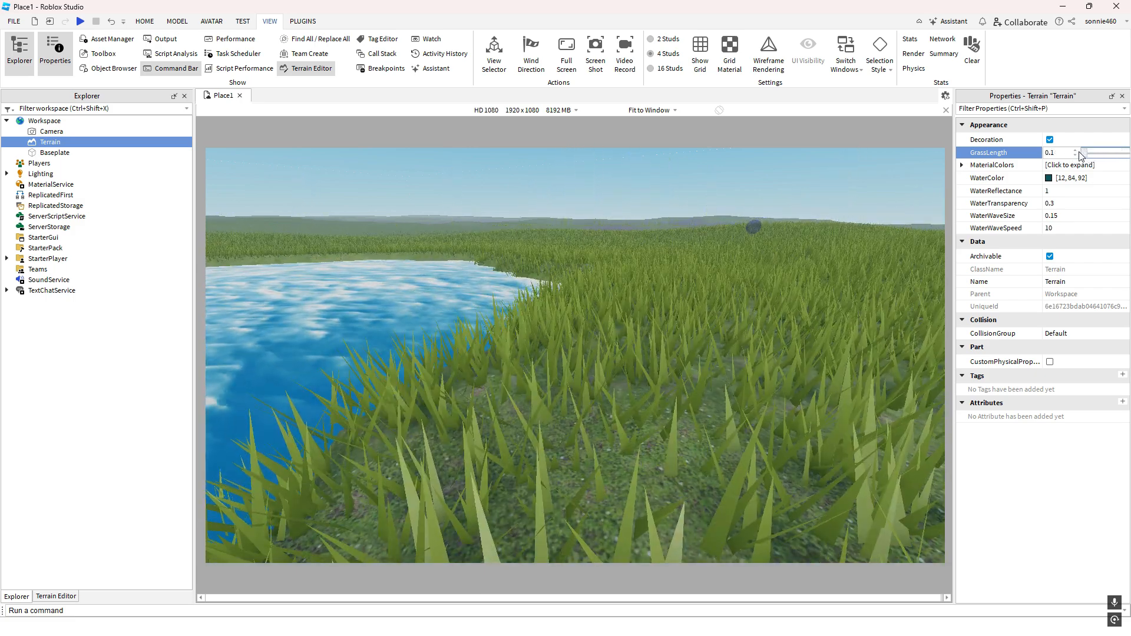
drag(1125, 156, 1103, 156)
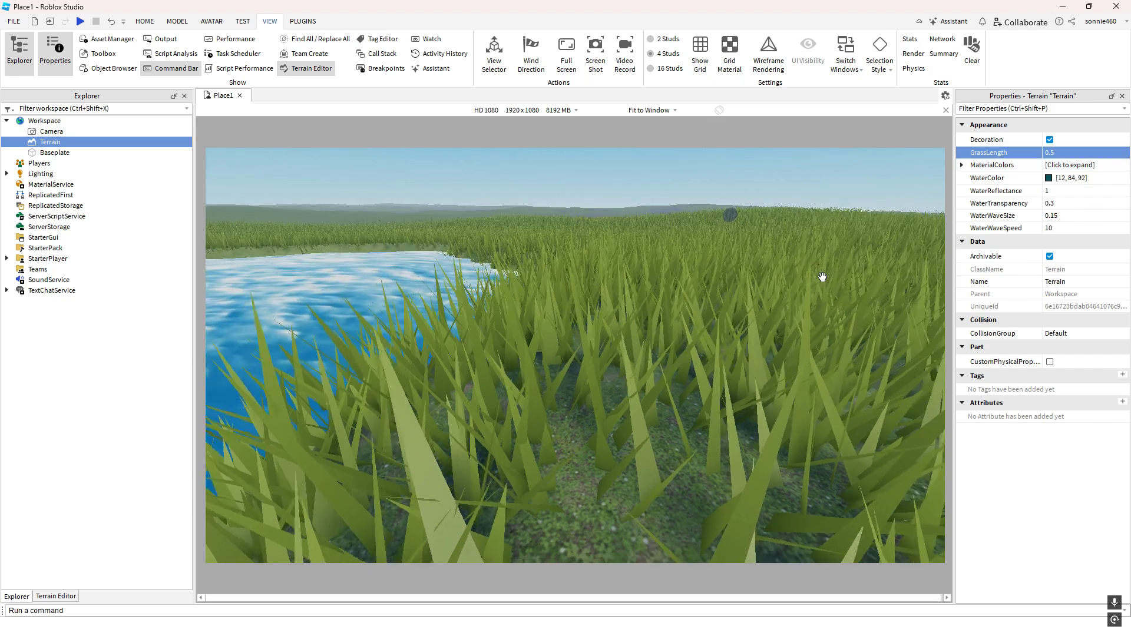
Try brighter and blue tints for the terrain's Grass material color, and set it to green [124, 154, 75]
click(962, 166)
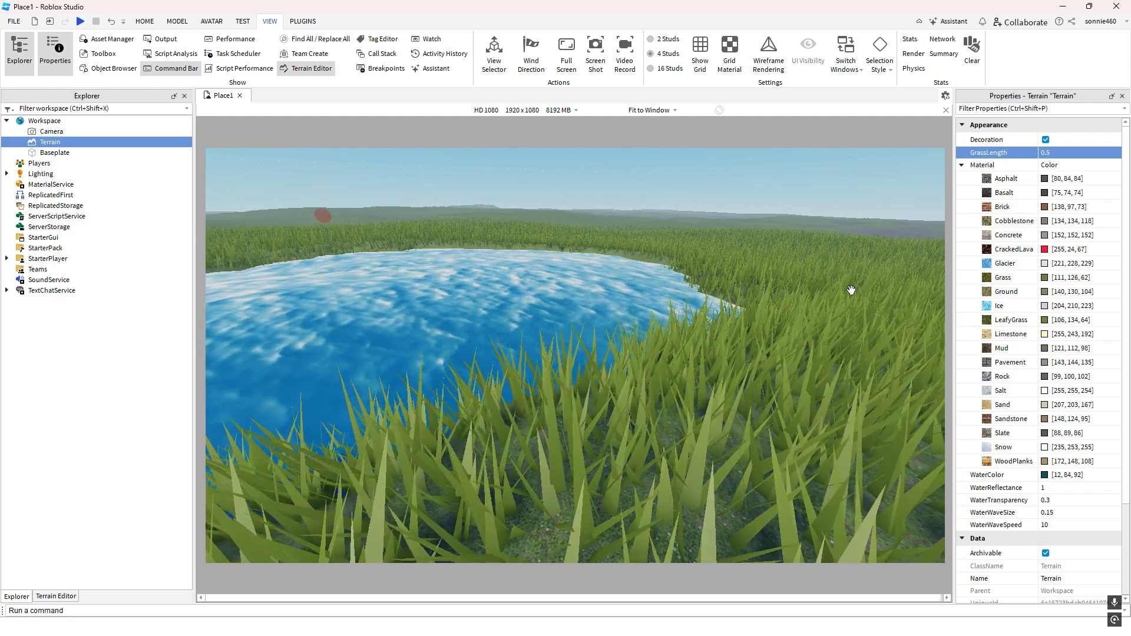
right_drag(851, 290, 852, 290)
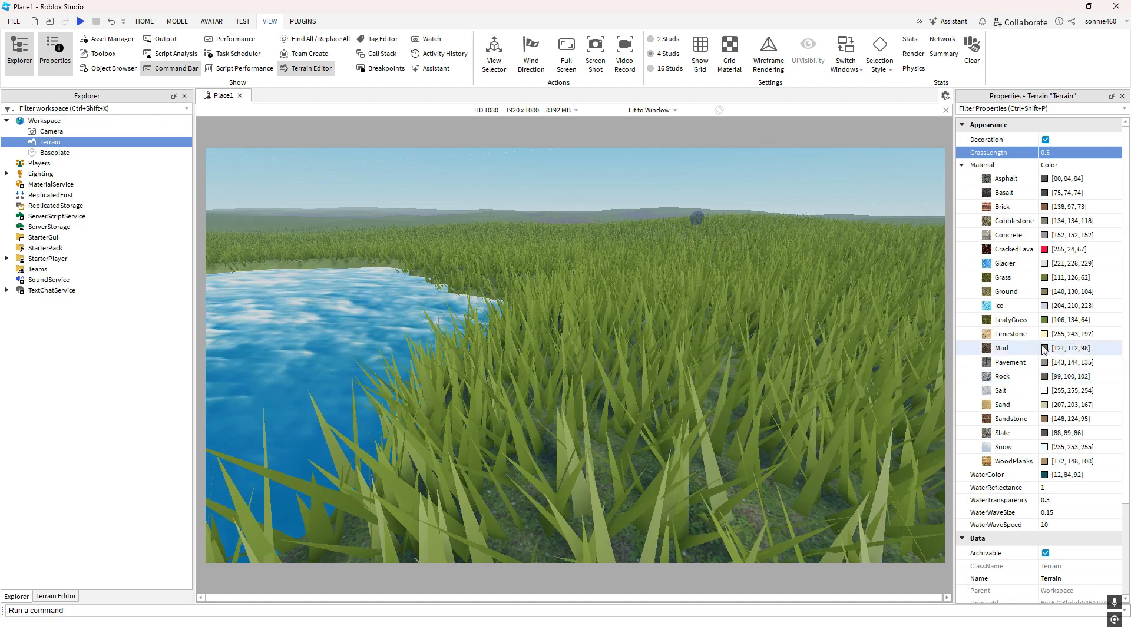
click(1045, 278)
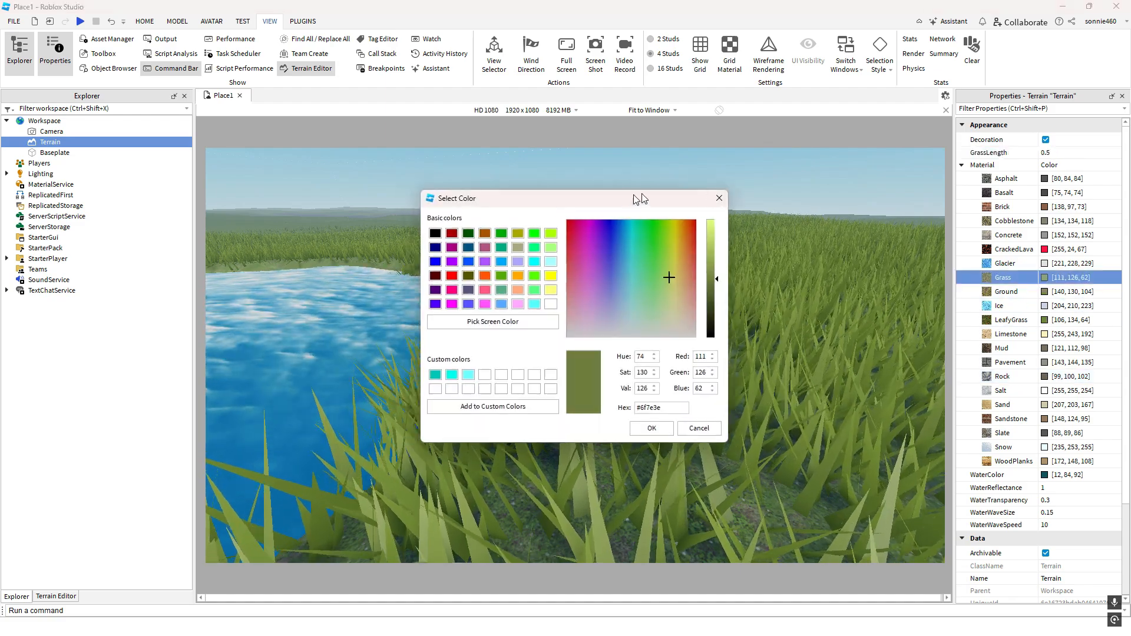
drag(641, 198, 452, 172)
mouse_move(527, 253)
mouse_down()
mouse_move(528, 300)
mouse_move(529, 197)
mouse_move(532, 245)
mouse_up()
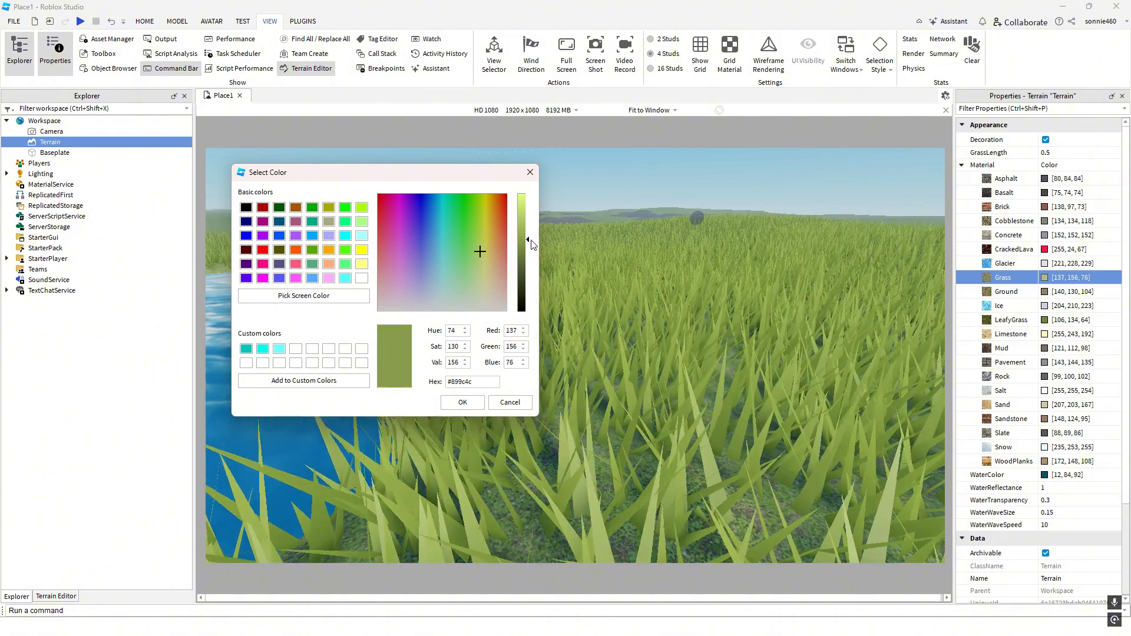
click(468, 242)
click(417, 248)
click(462, 250)
click(419, 250)
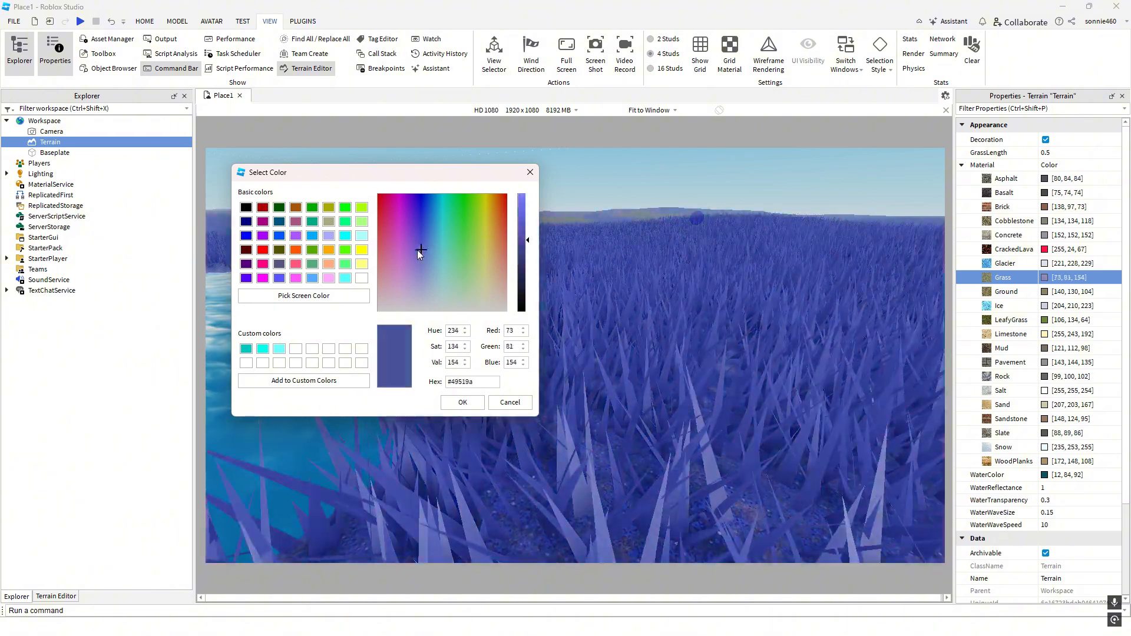
drag(417, 250, 477, 252)
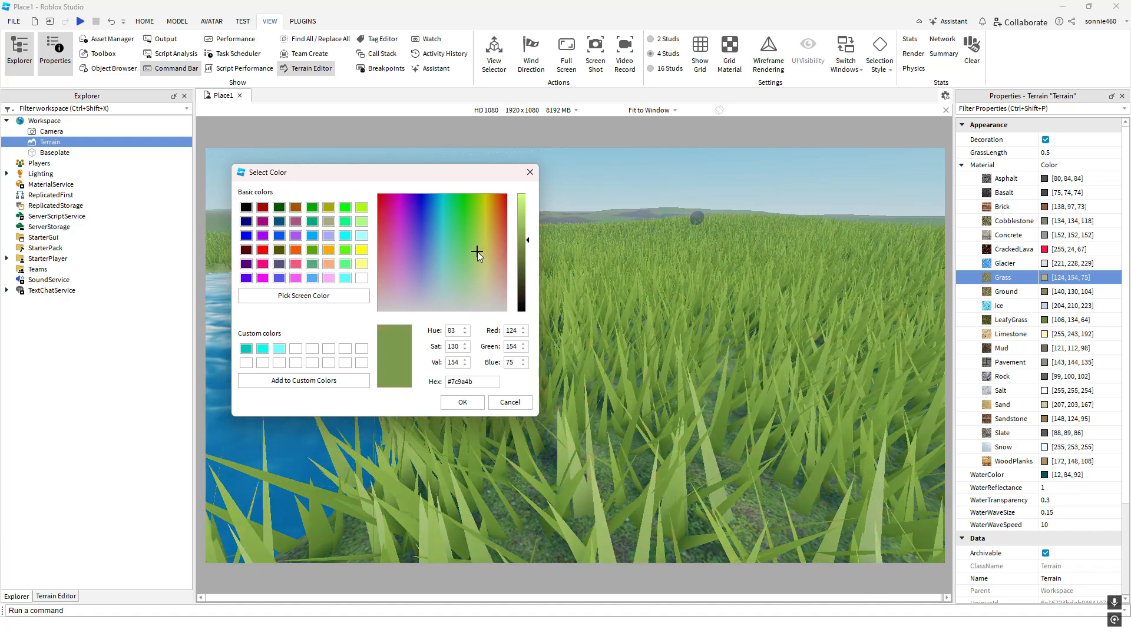
click(468, 405)
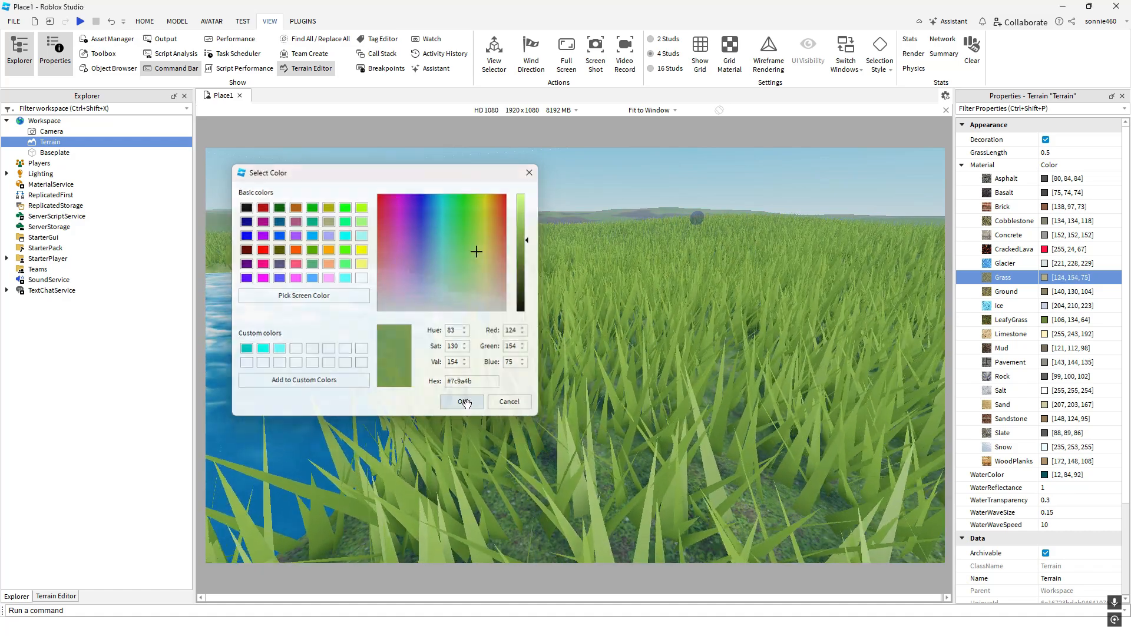
Set the terrain's WaterColor to the darker teal [8, 57, 62] with the pond in view
right_drag(682, 354, 689, 345)
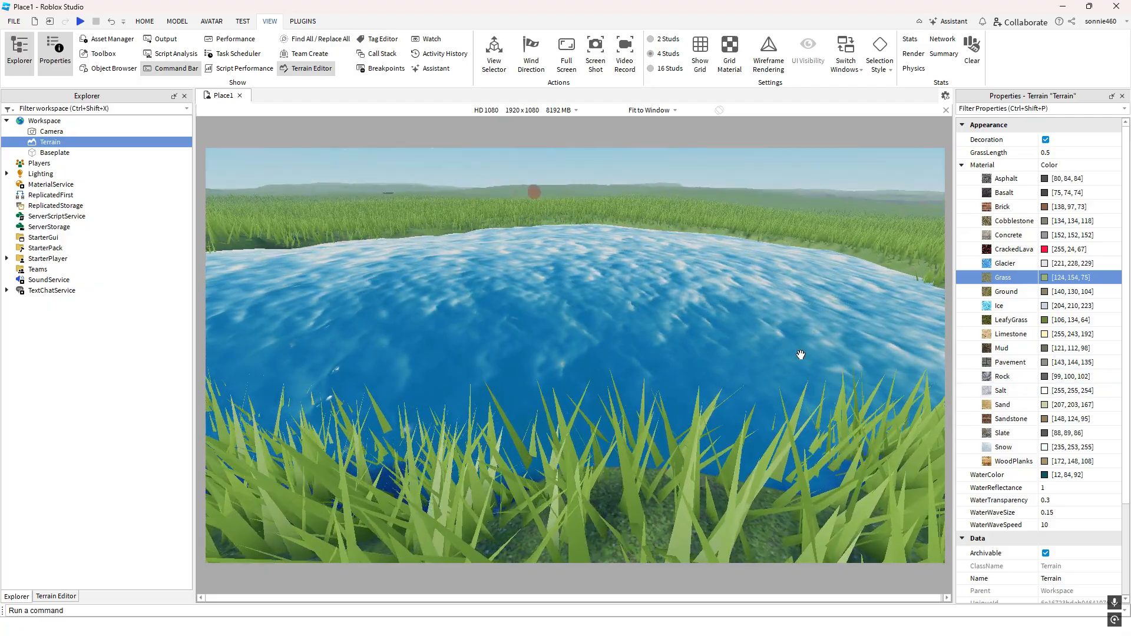
right_drag(800, 351, 803, 355)
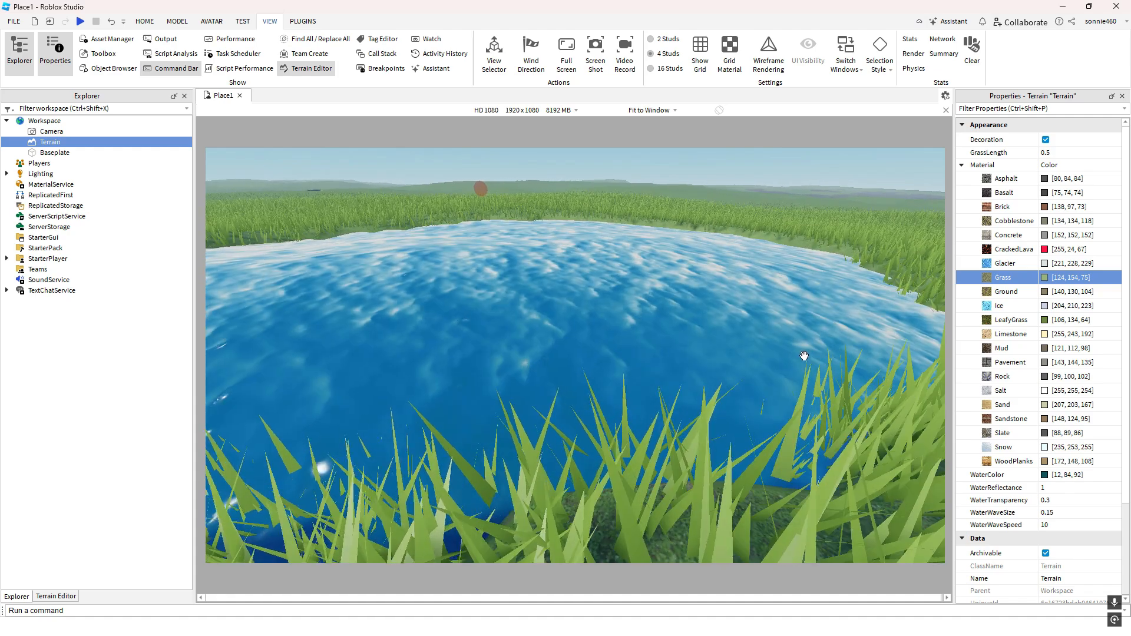
click(962, 165)
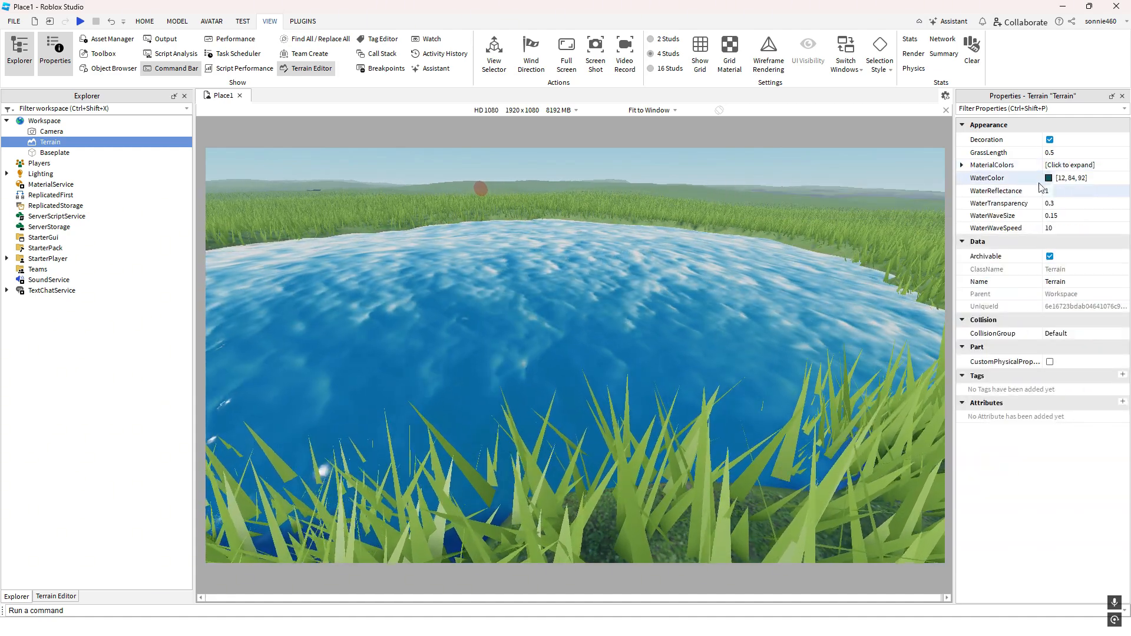
click(1050, 178)
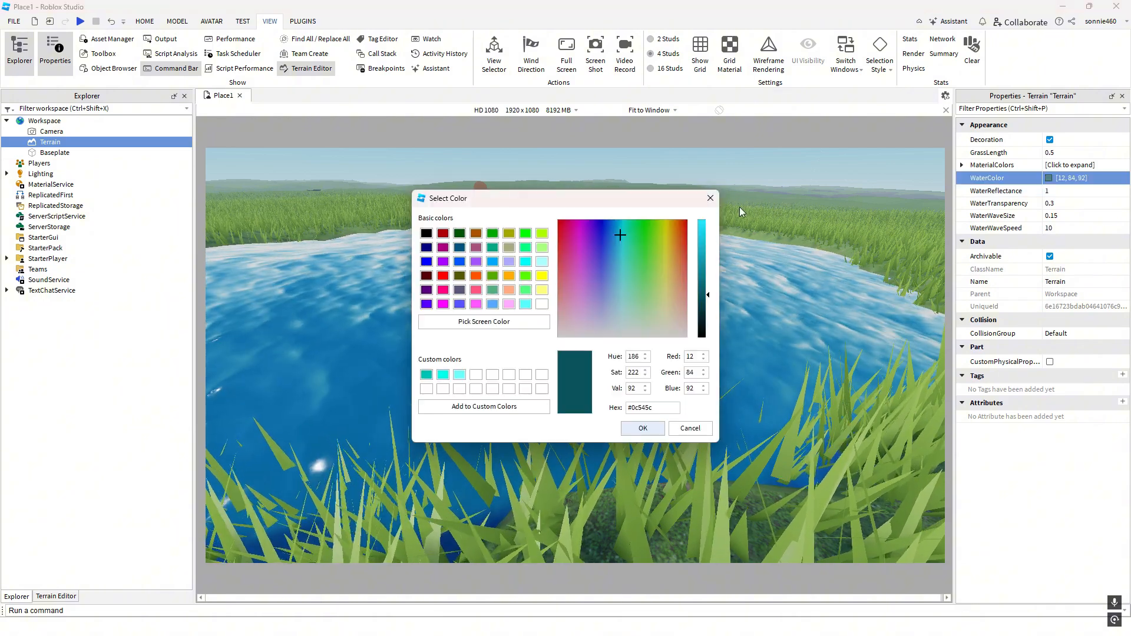
drag(651, 200, 1040, 216)
mouse_move(1096, 310)
mouse_down()
mouse_move(1093, 354)
mouse_move(1099, 242)
mouse_move(1103, 337)
mouse_move(1103, 294)
mouse_move(1104, 320)
mouse_up()
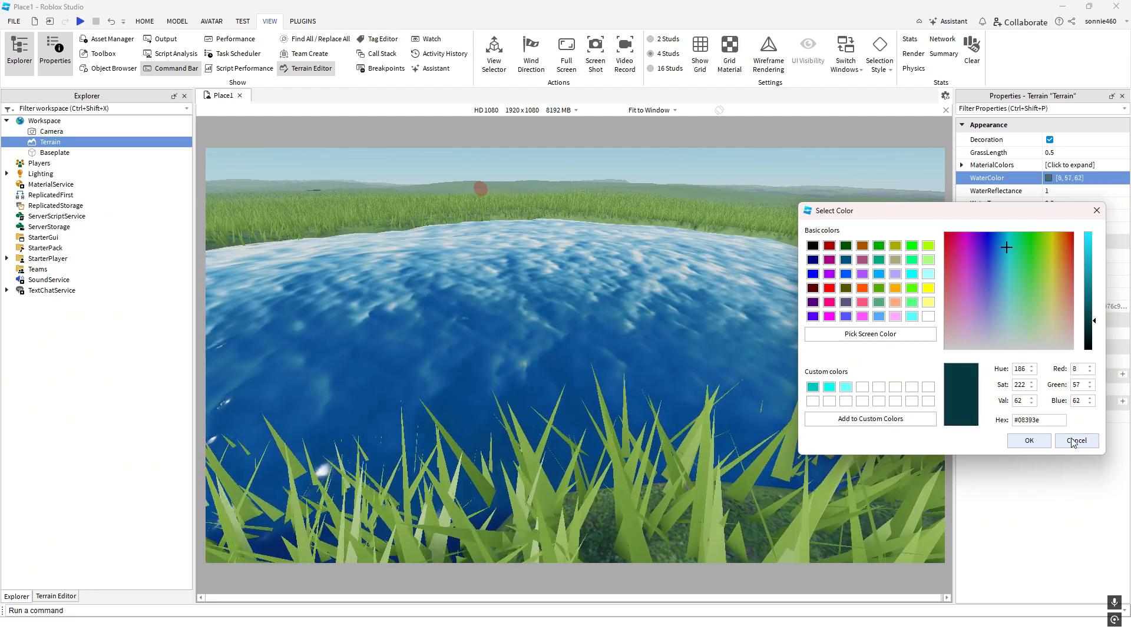
click(1035, 440)
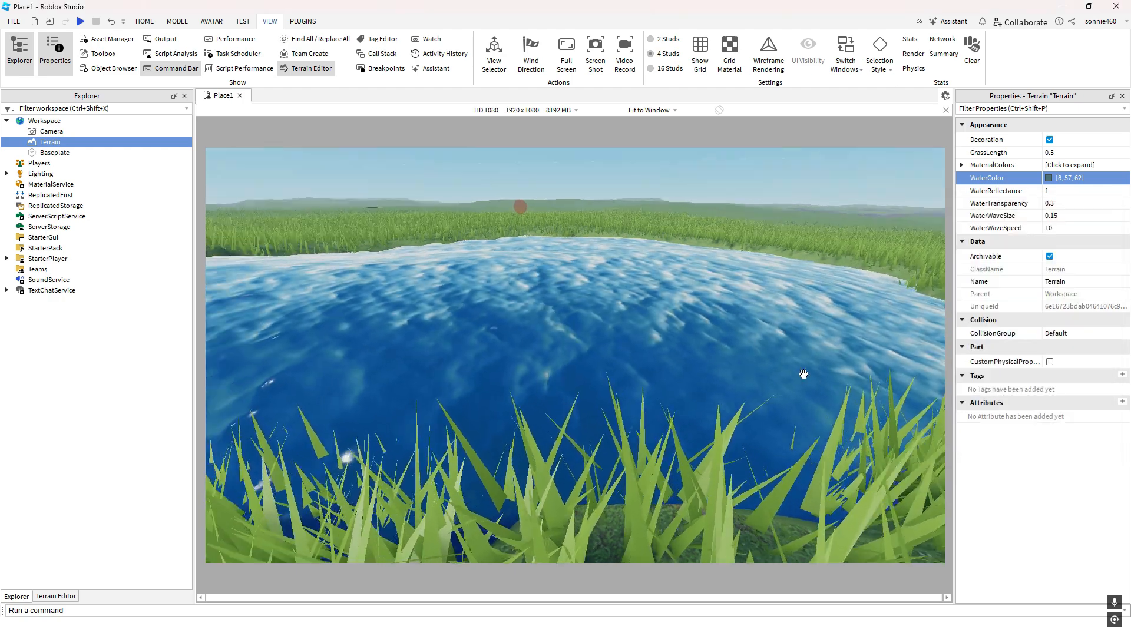
Try the terrain's WaterReflectance on the pond and leave it at 1
click(1071, 191)
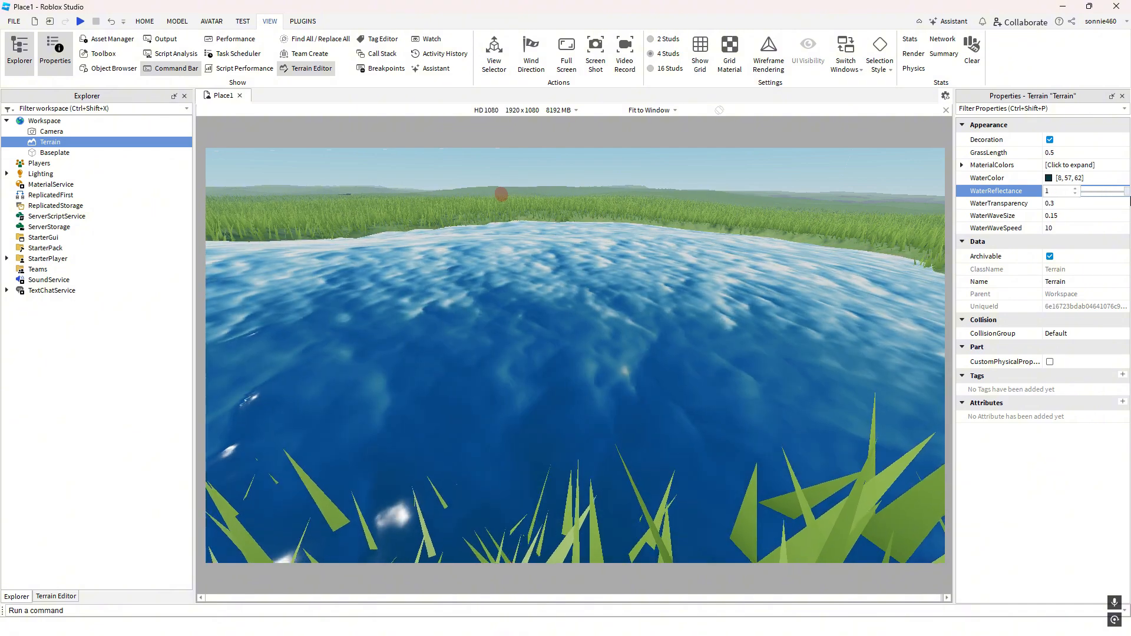
drag(1093, 200, 1129, 203)
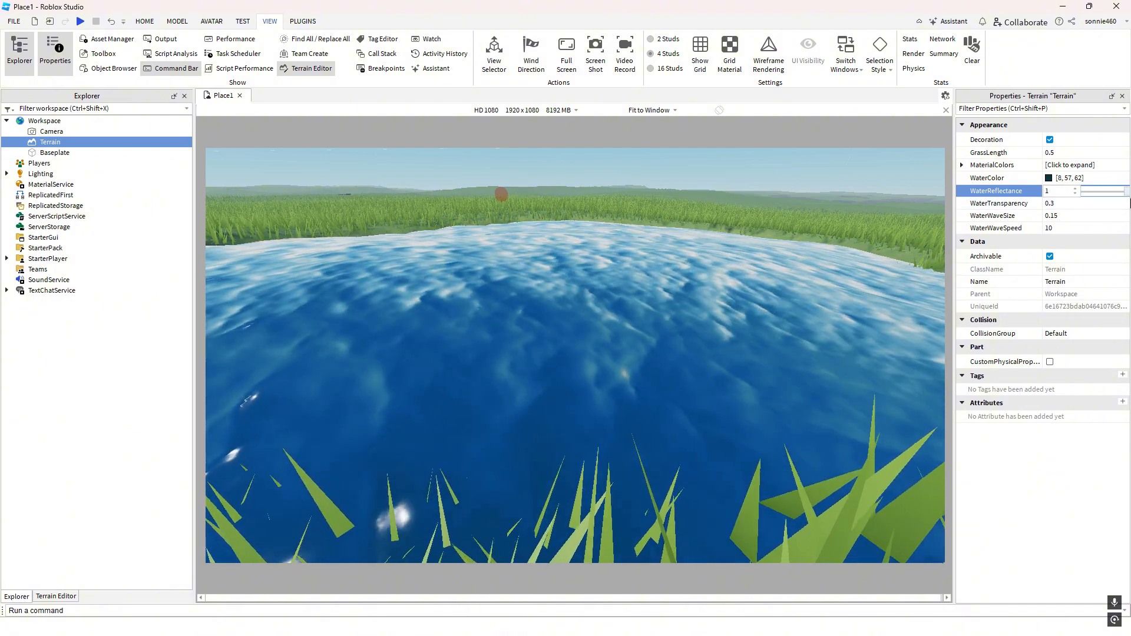
right_drag(761, 264, 761, 266)
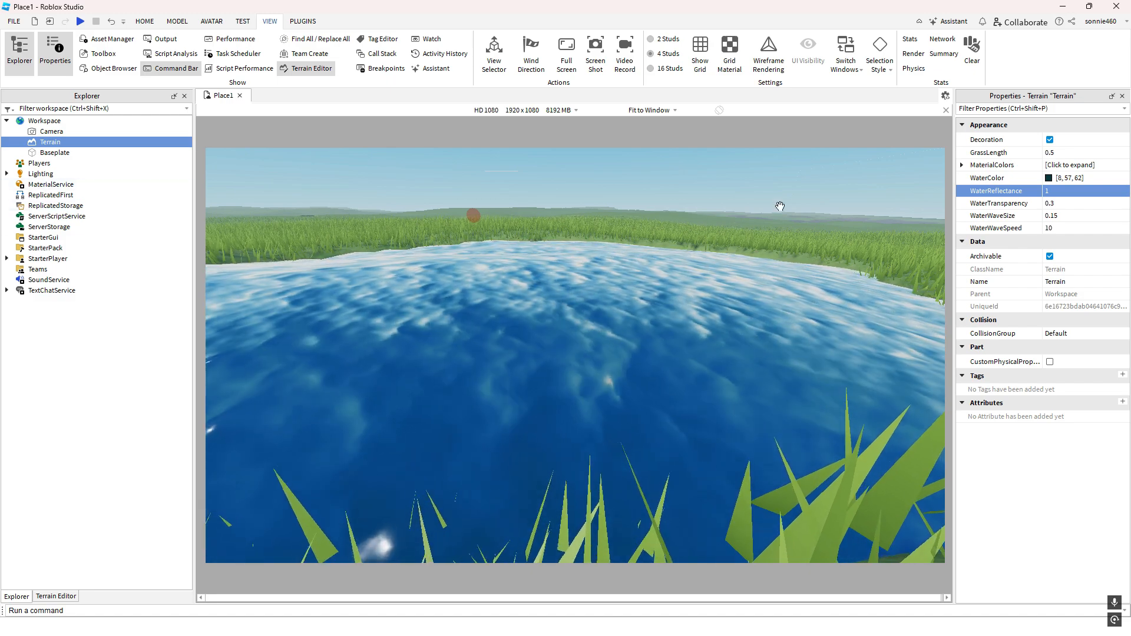
Set the terrain's WaterTransparency to 0 and view the pond's surface
click(1075, 204)
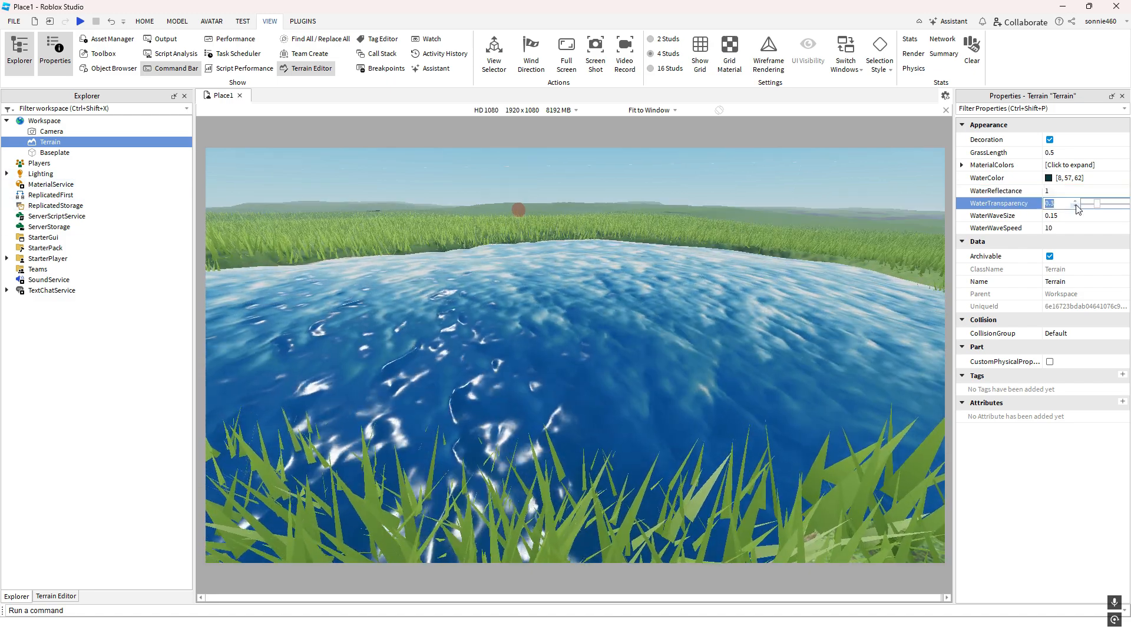
click(1061, 206)
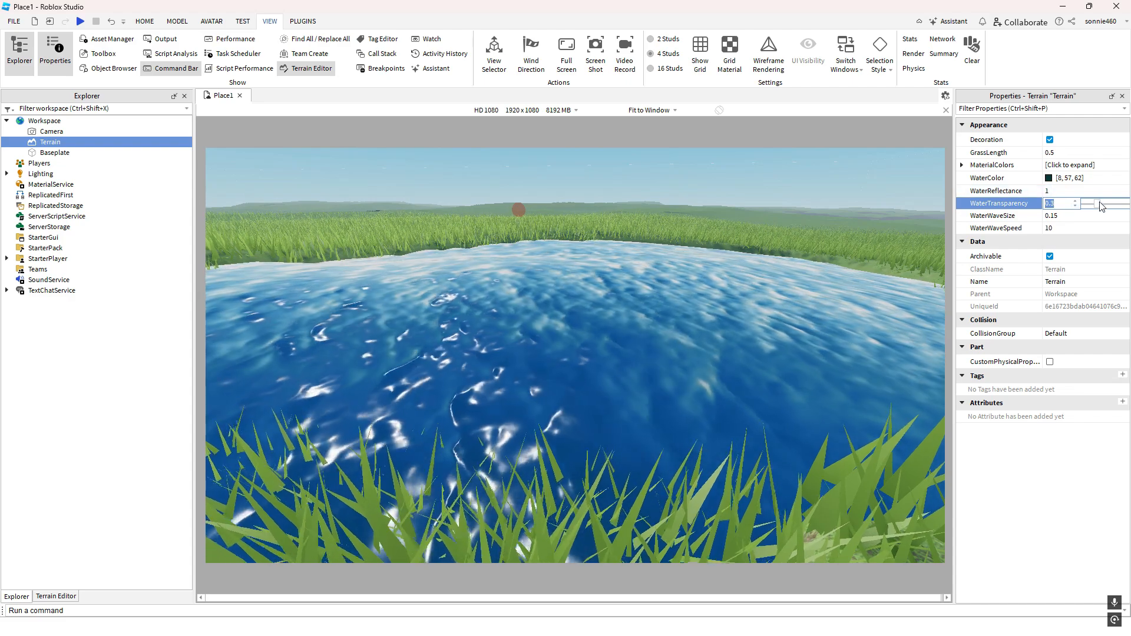
drag(1099, 205, 1072, 204)
right_drag(766, 230, 667, 197)
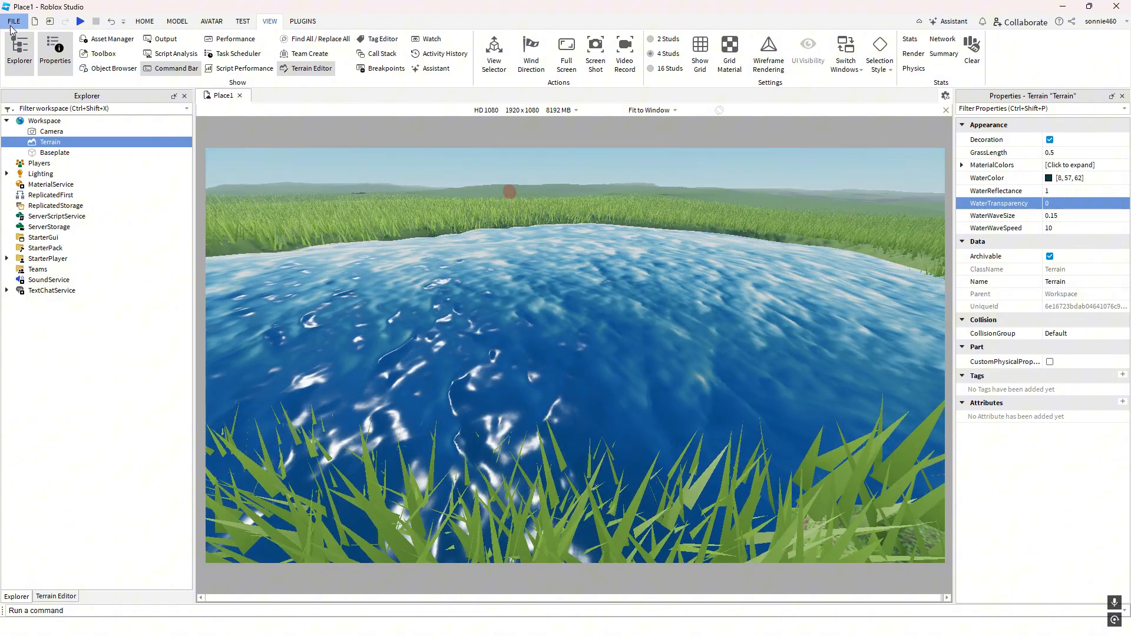
Set the Editor Quality Level to Level 21 in the studio's Rendering settings
click(13, 21)
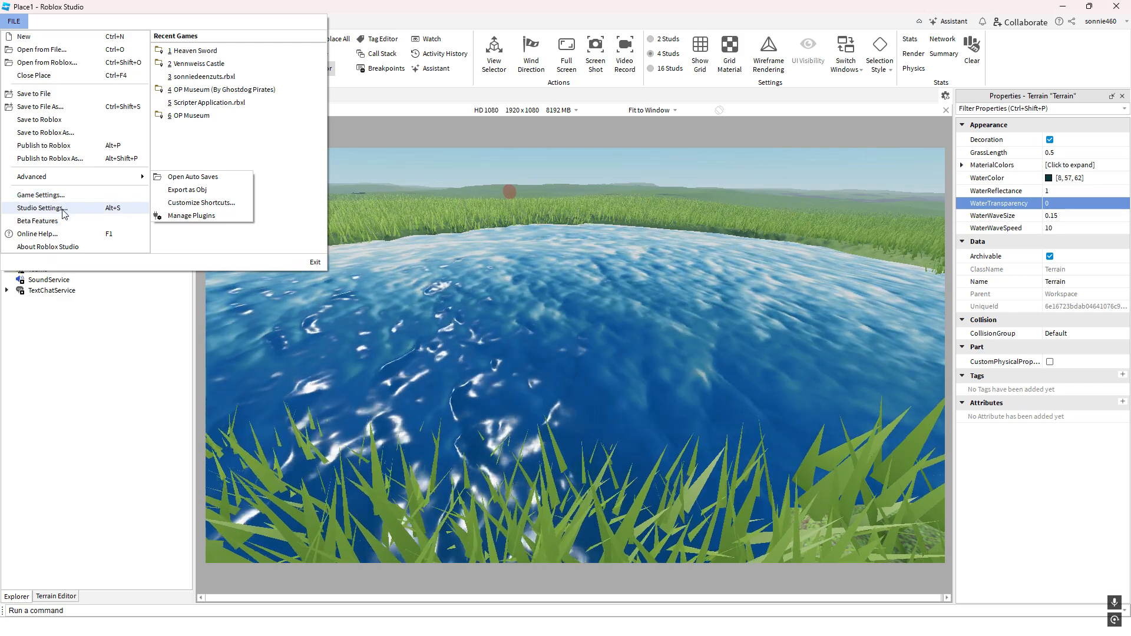
click(62, 209)
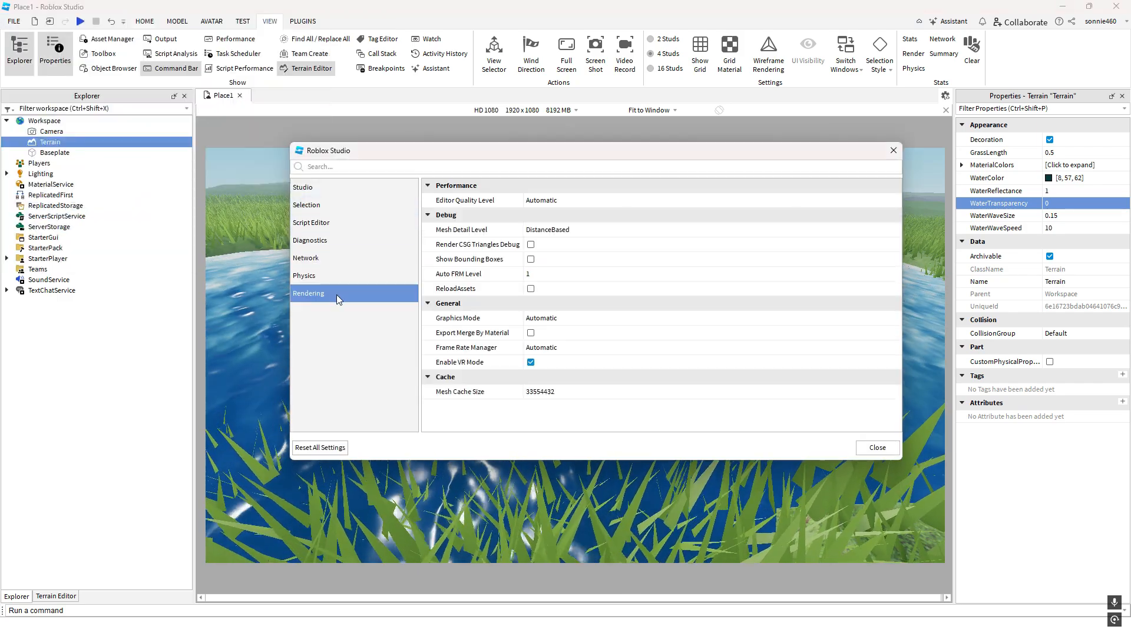
click(576, 200)
click(576, 200)
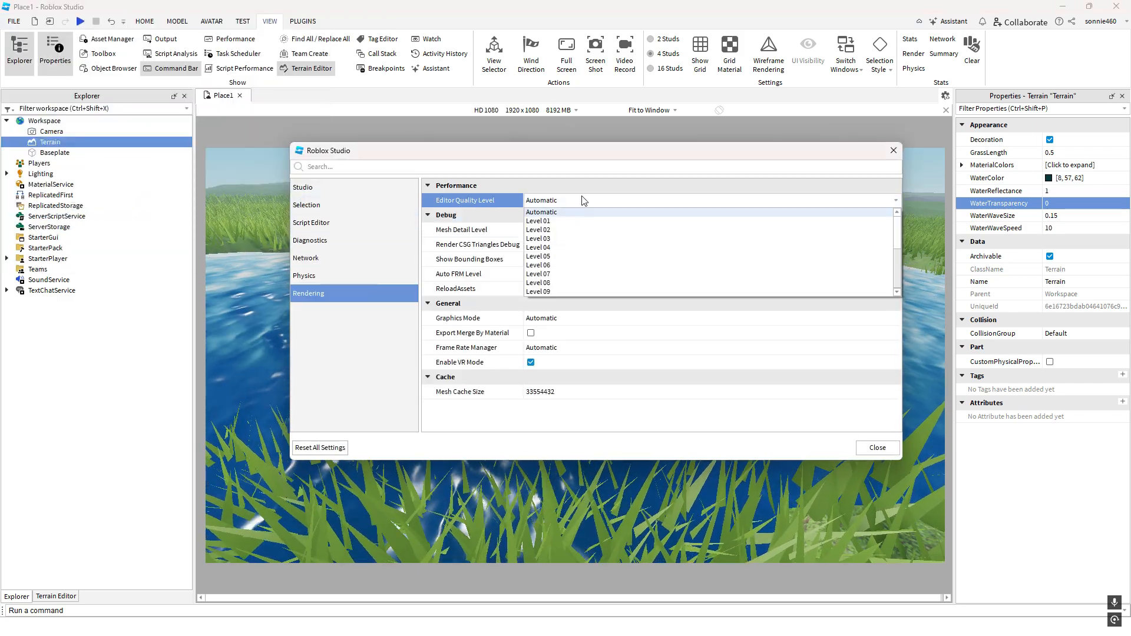
scroll(586, 236, down, 4)
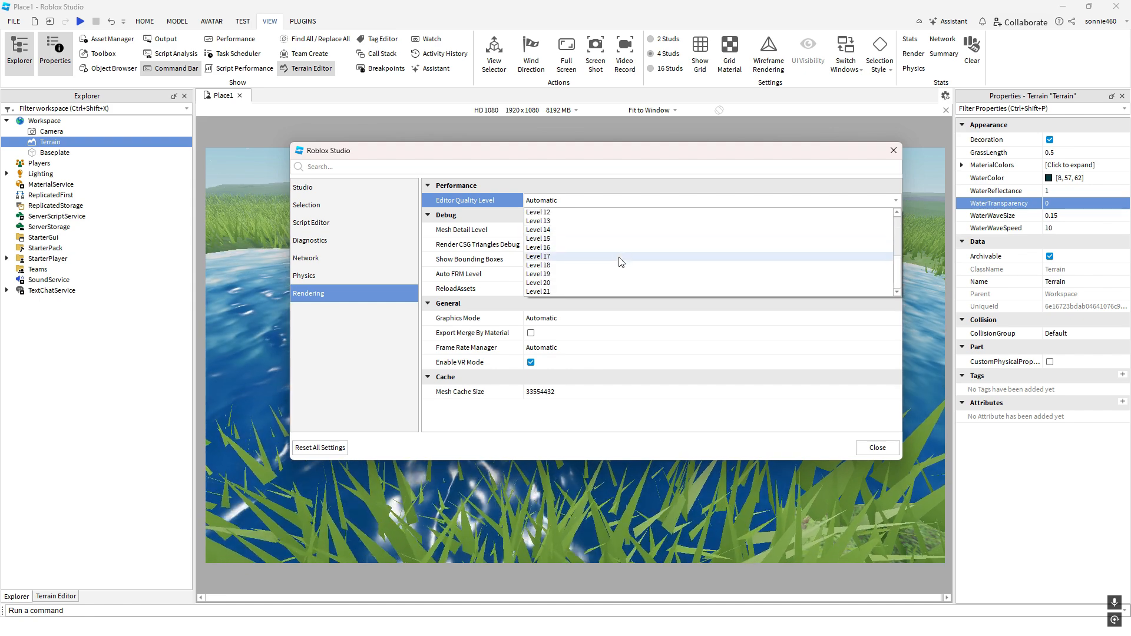
click(625, 291)
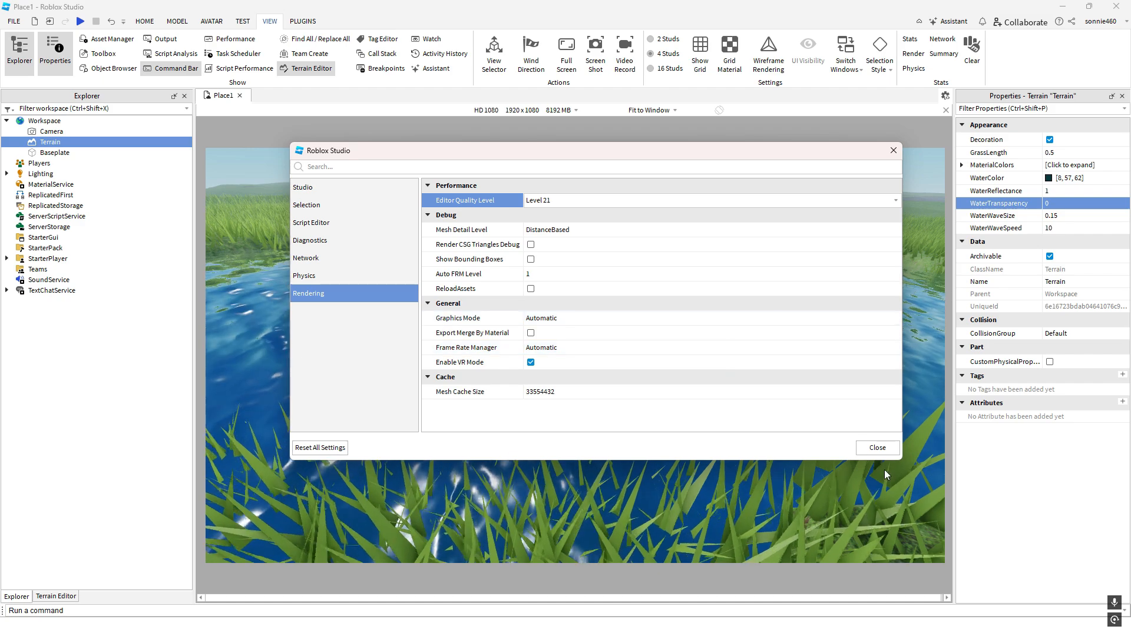
click(877, 448)
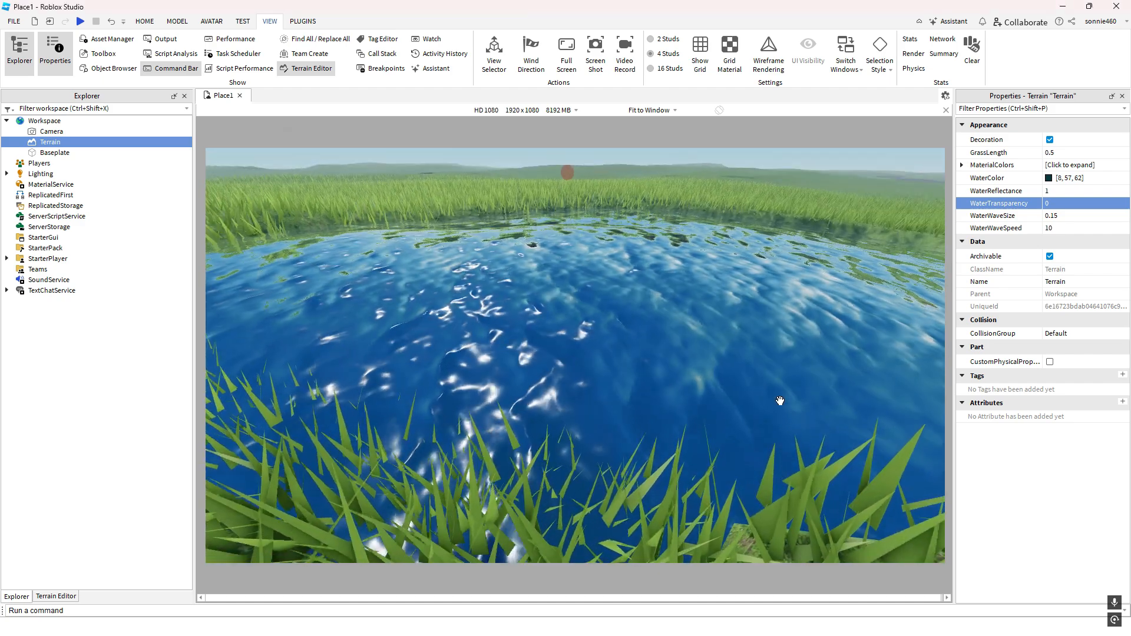
Set the terrain's WaterTransparency to 1 and check the pond from nearby angles
click(1093, 208)
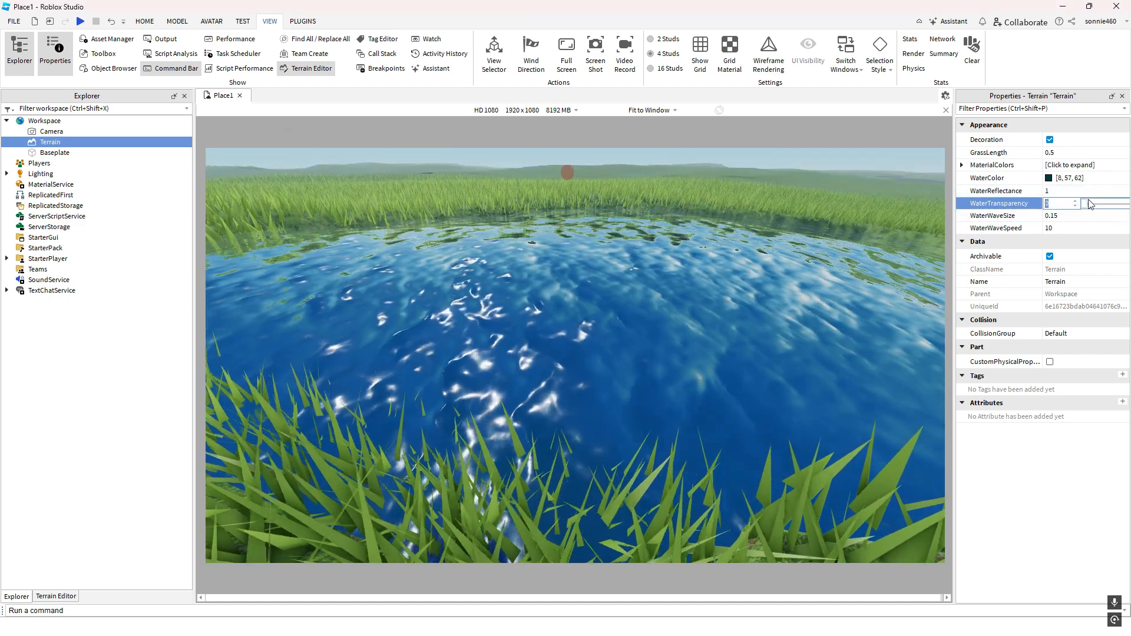
drag(1093, 211, 1129, 205)
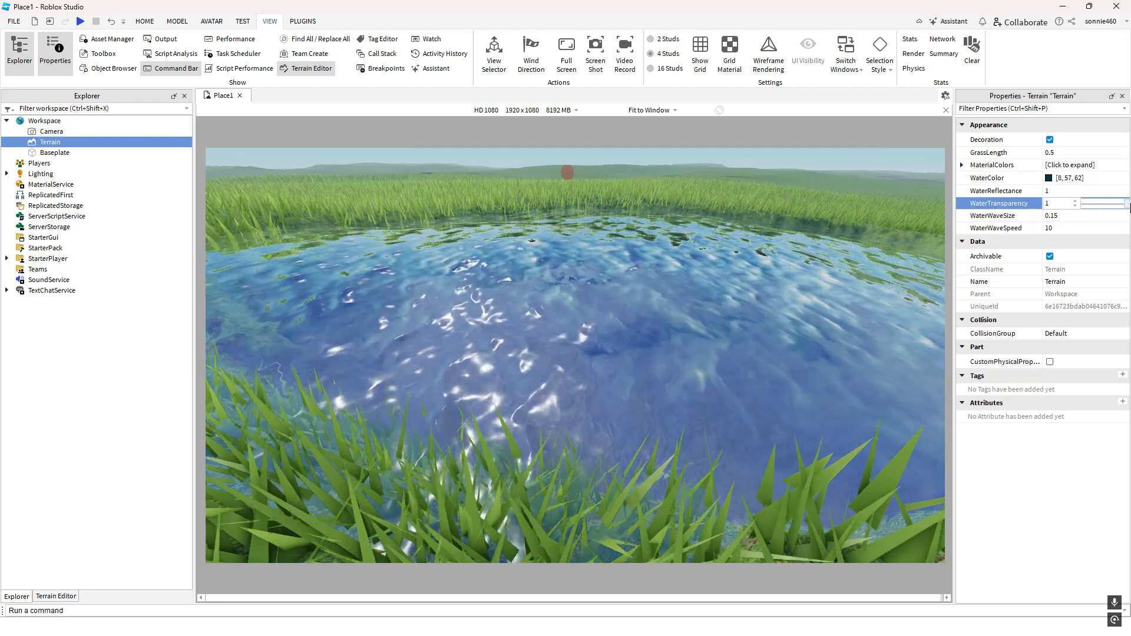
right_drag(792, 314, 787, 315)
key(s)
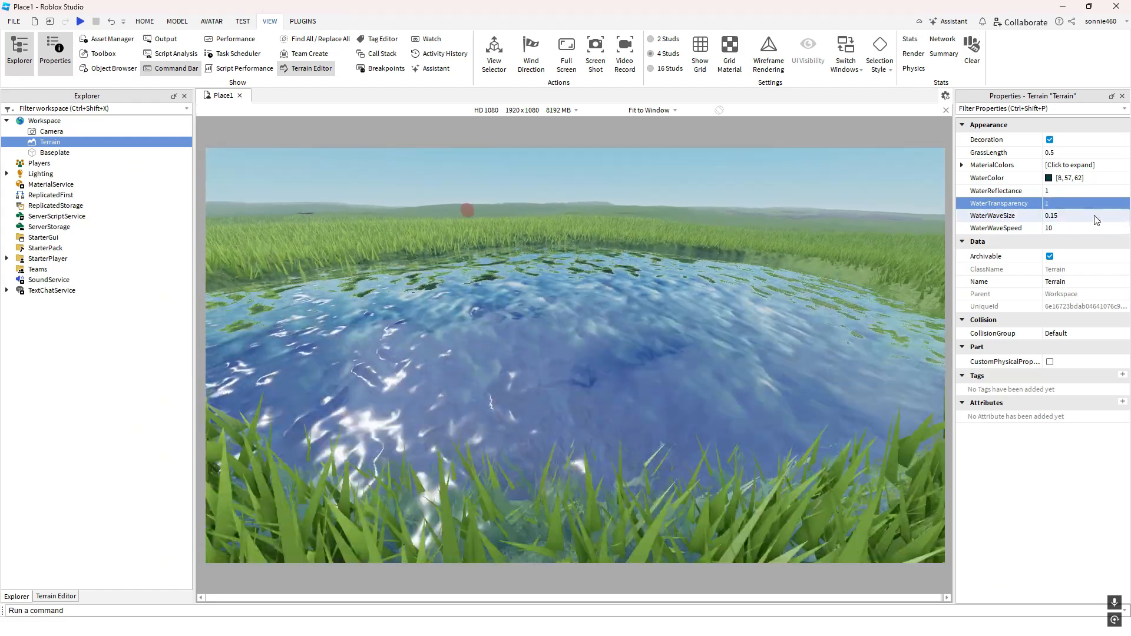
click(1103, 205)
drag(1103, 209, 1129, 209)
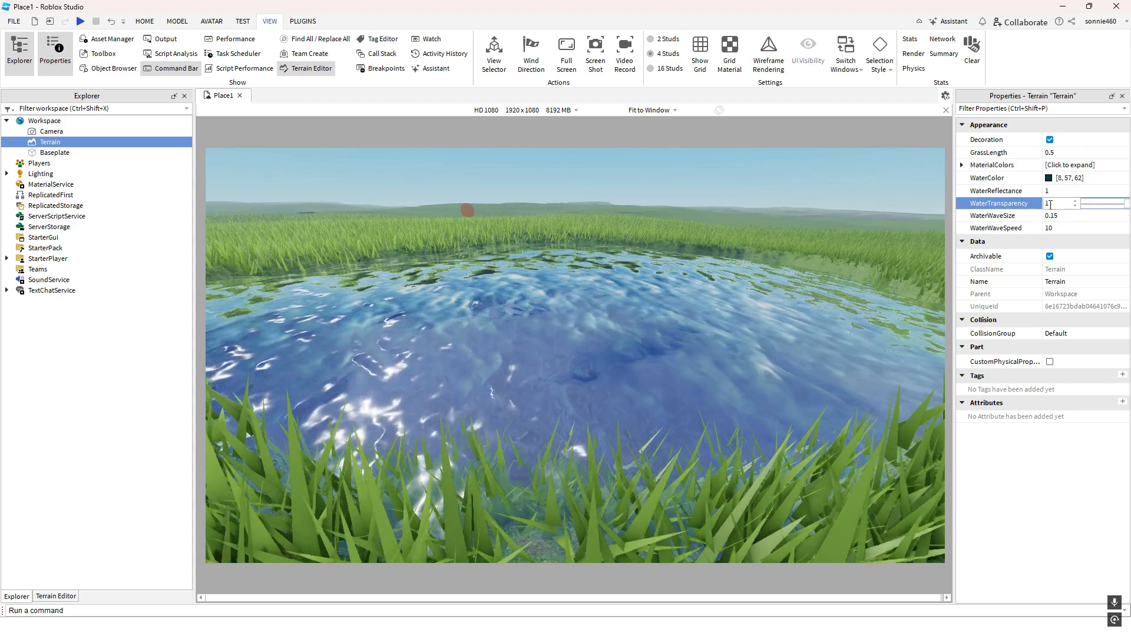
right_drag(740, 284, 718, 298)
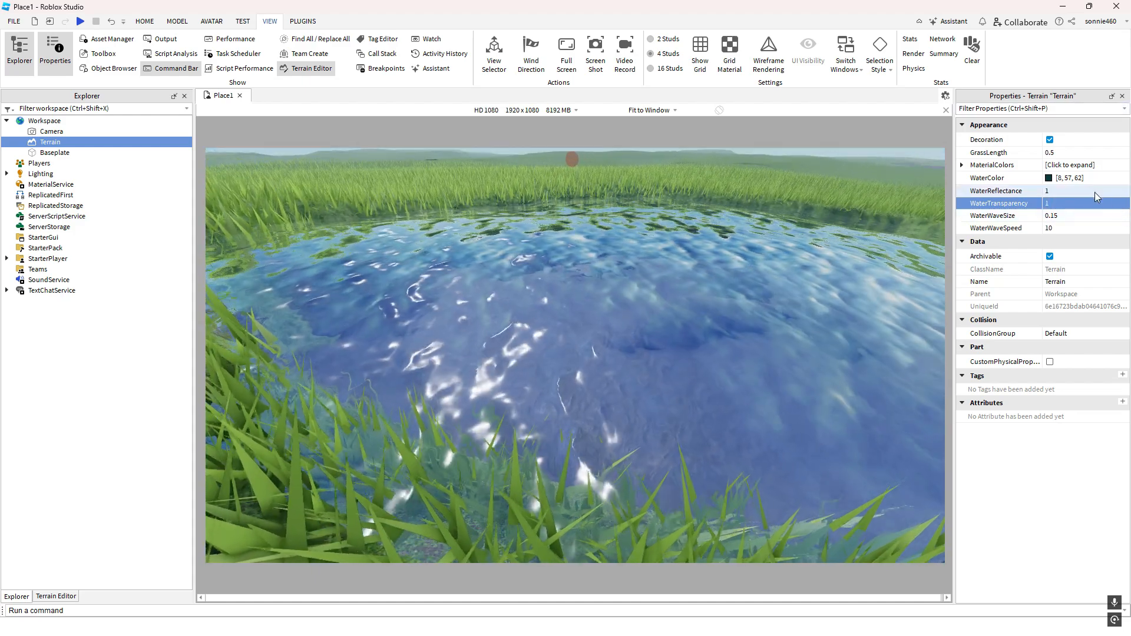
Try white [255, 255, 255] as the terrain's WaterColor and cancel the color change
click(1048, 177)
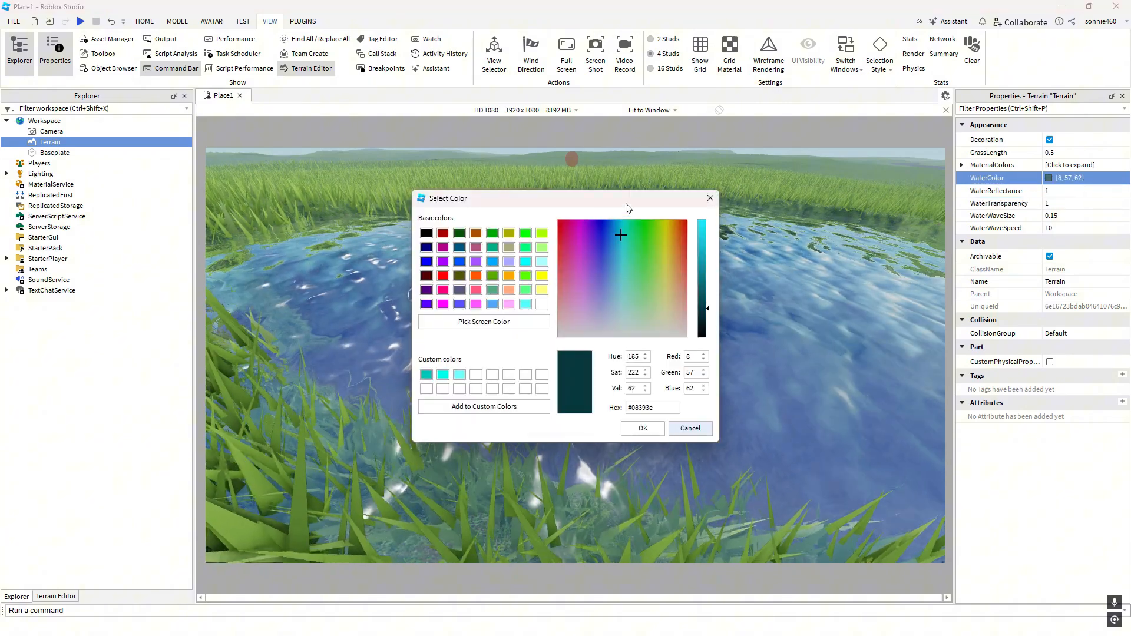
drag(433, 248, 518, 357)
drag(482, 270, 483, 180)
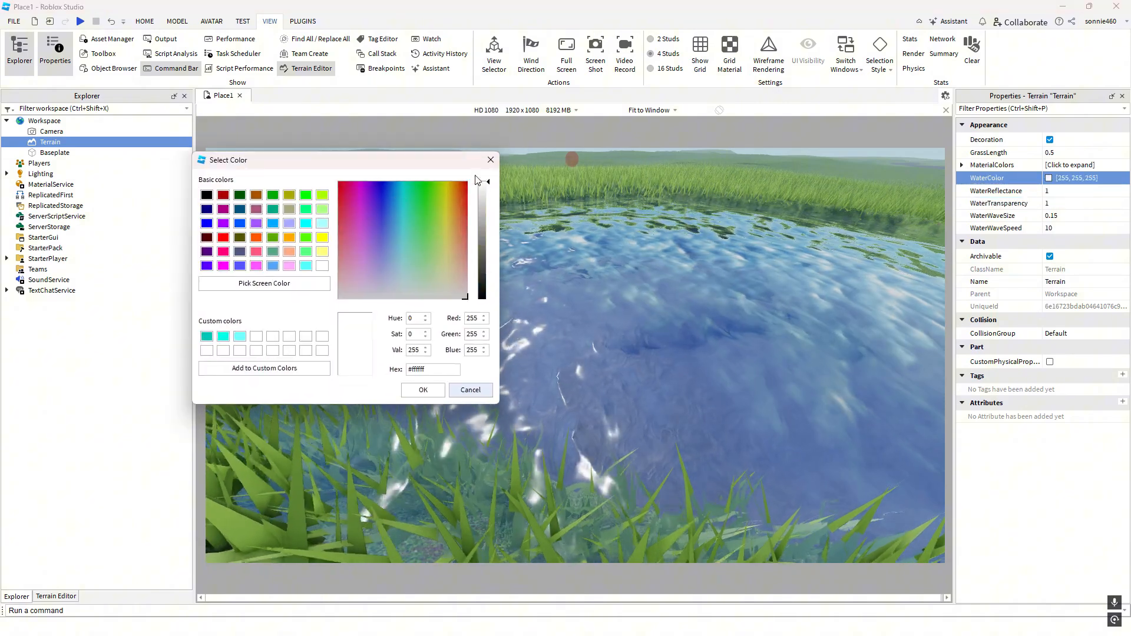
drag(454, 286, 529, 415)
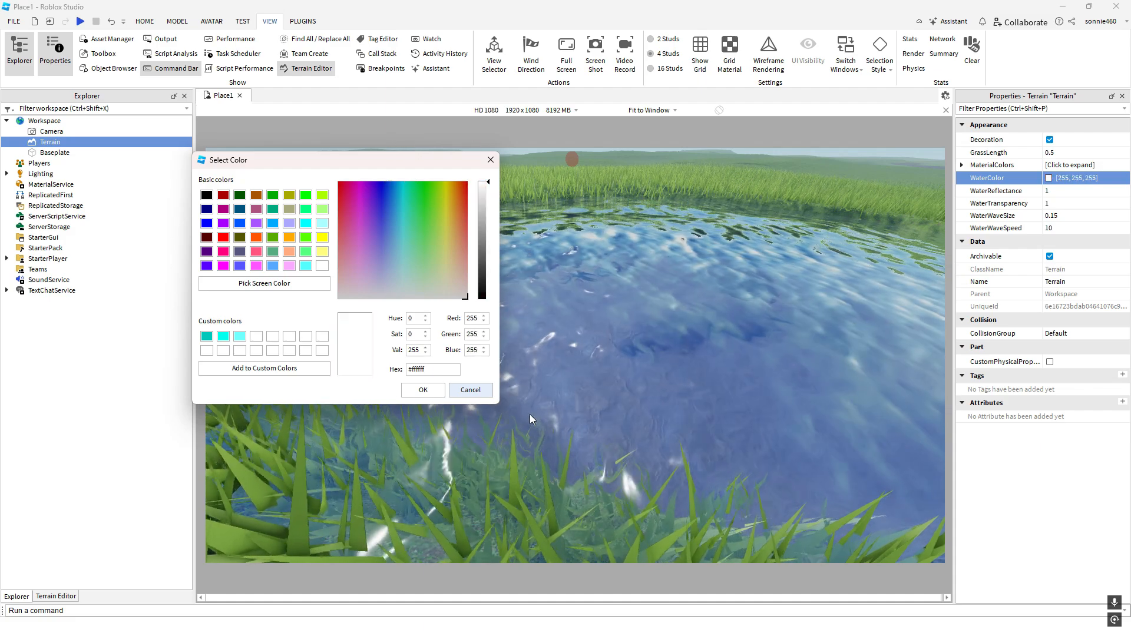
click(470, 389)
right_drag(628, 380, 628, 381)
Set the terrain's WaterReflectance to 0
click(1046, 192)
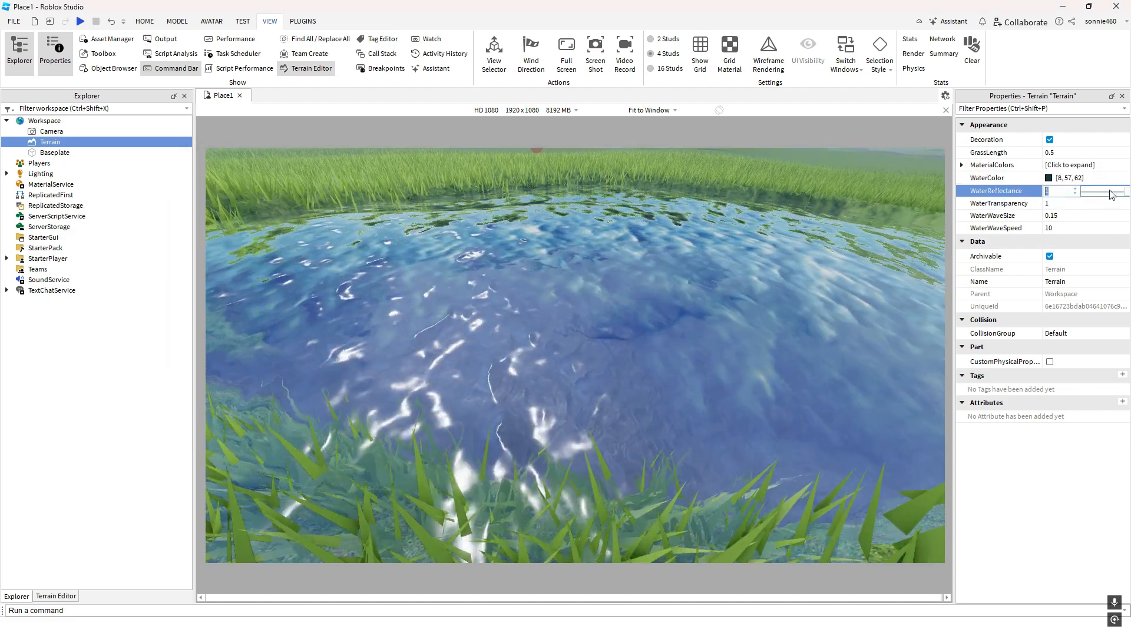
drag(1129, 192, 1056, 196)
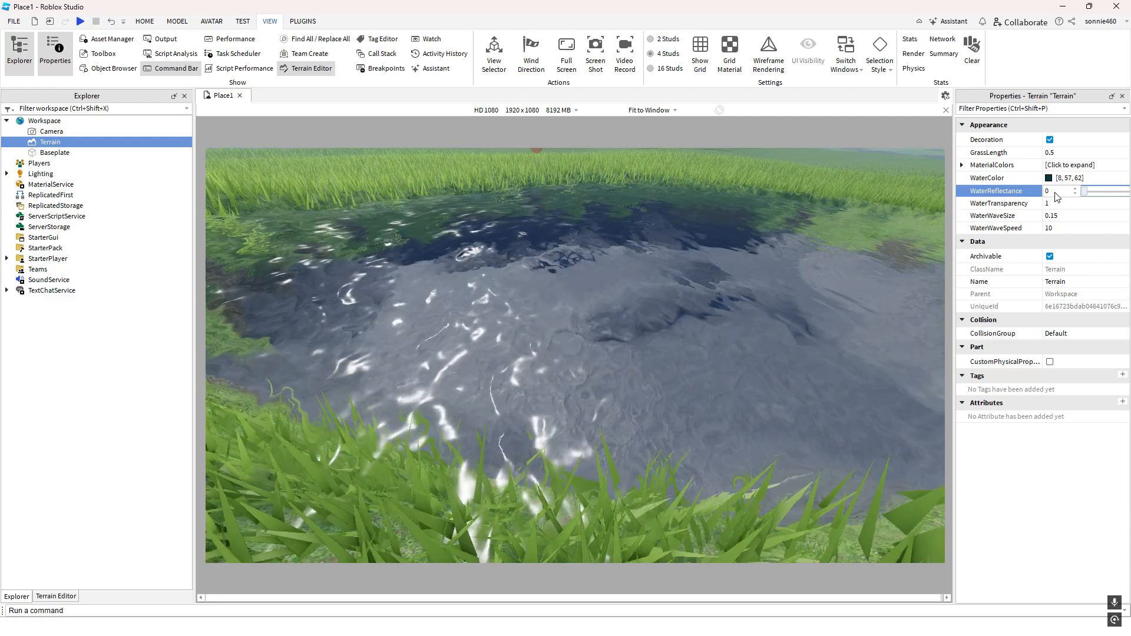
right_drag(789, 268, 794, 300)
Examine the pond's non-reflective water from closer and farther viewpoints
scroll(787, 269, down, 1)
scroll(796, 300, up, 1)
scroll(797, 300, down, 1)
scroll(795, 300, up, 1)
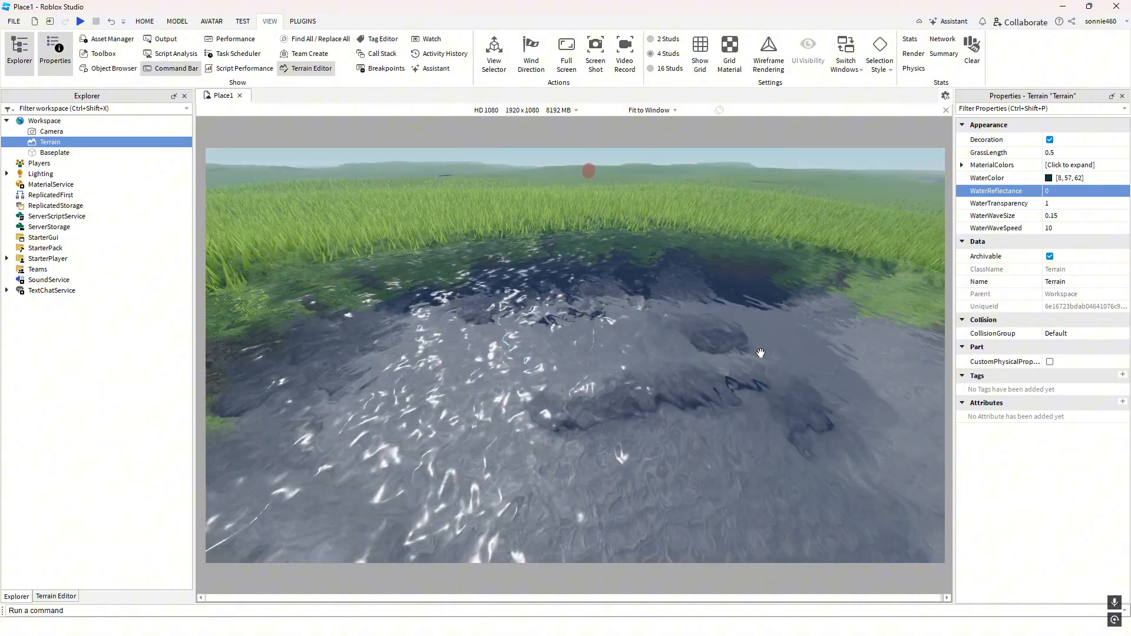
right_drag(760, 353, 756, 352)
scroll(755, 352, down, 2)
scroll(755, 353, up, 1)
scroll(755, 352, up, 2)
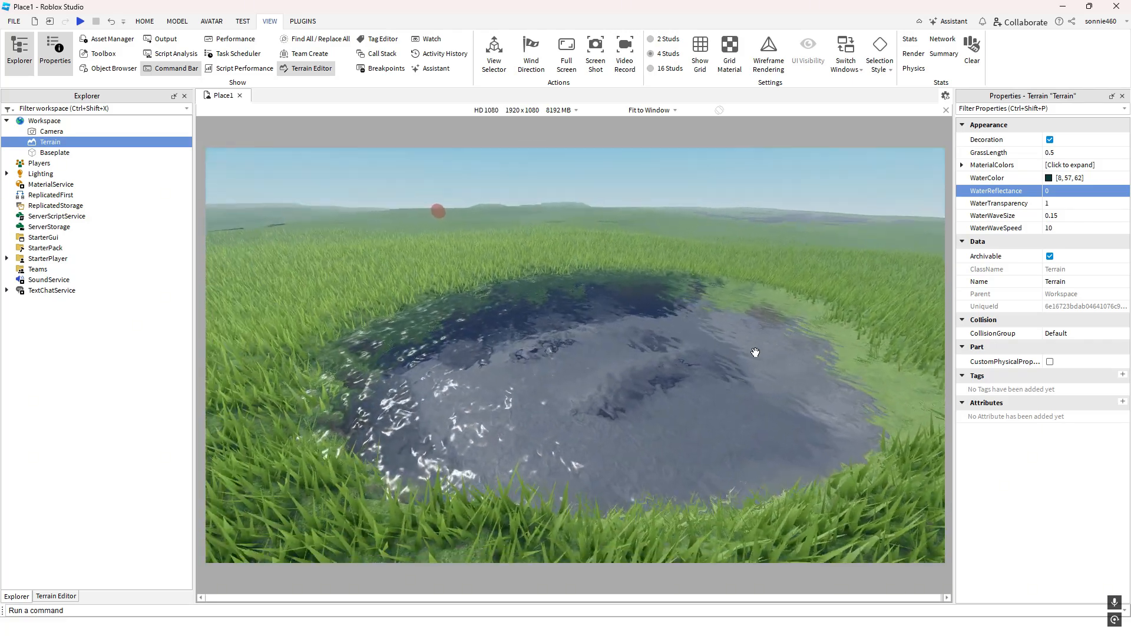
Try a WaterWaveSize of 1 on the pond water and settle on 0
click(1074, 216)
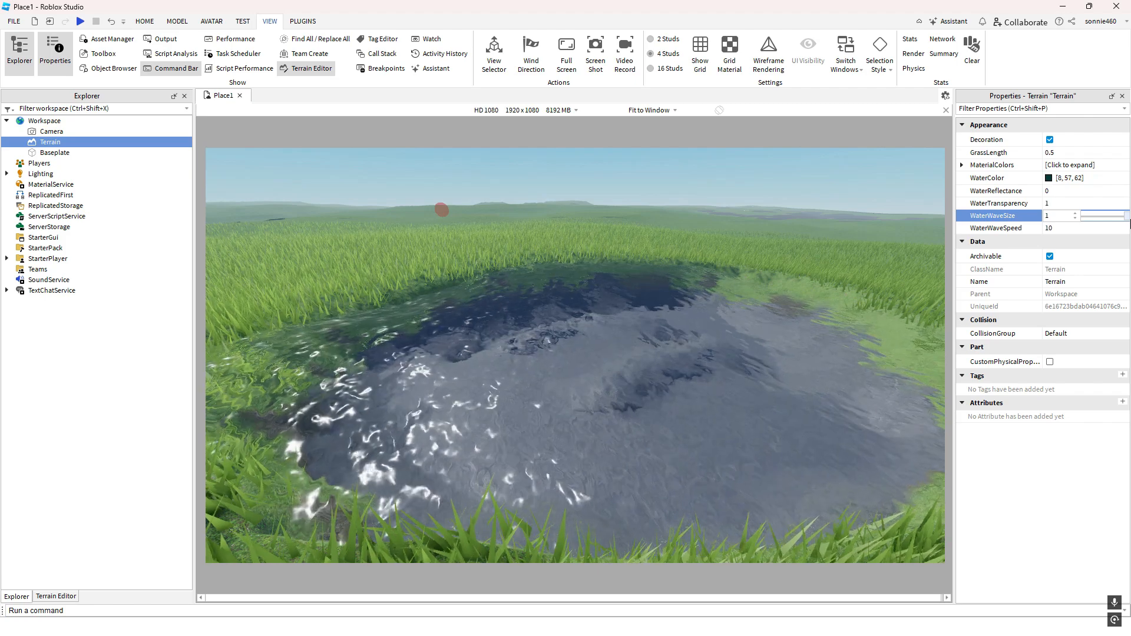
mouse_move(730, 275)
right_down()
mouse_move(808, 267)
mouse_move(790, 267)
mouse_move(798, 272)
right_up()
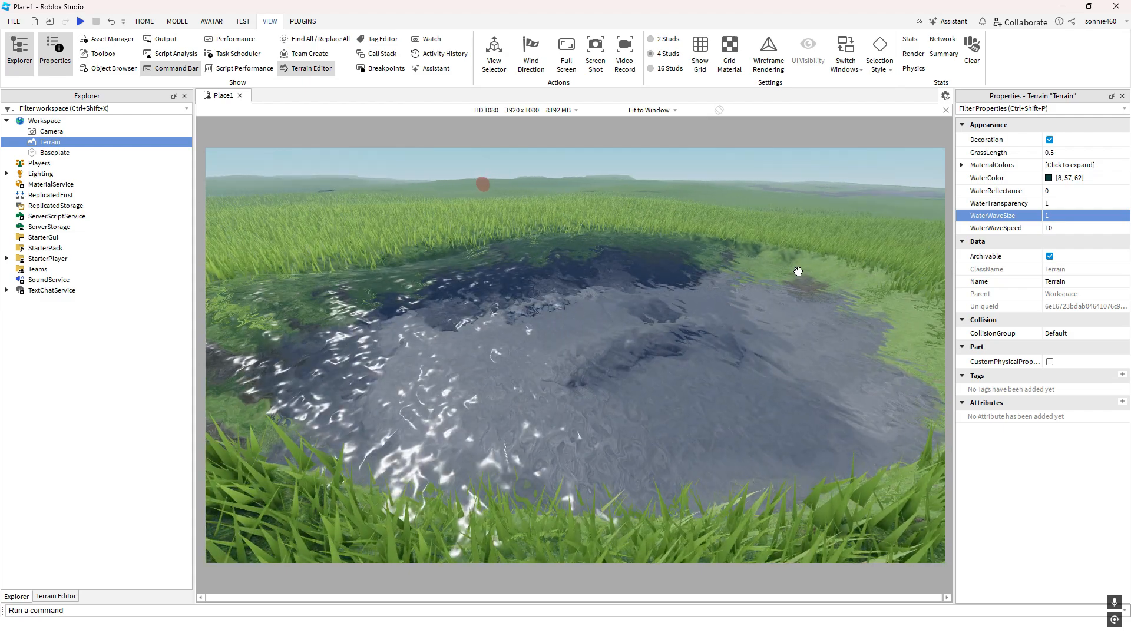
right_drag(809, 280, 811, 281)
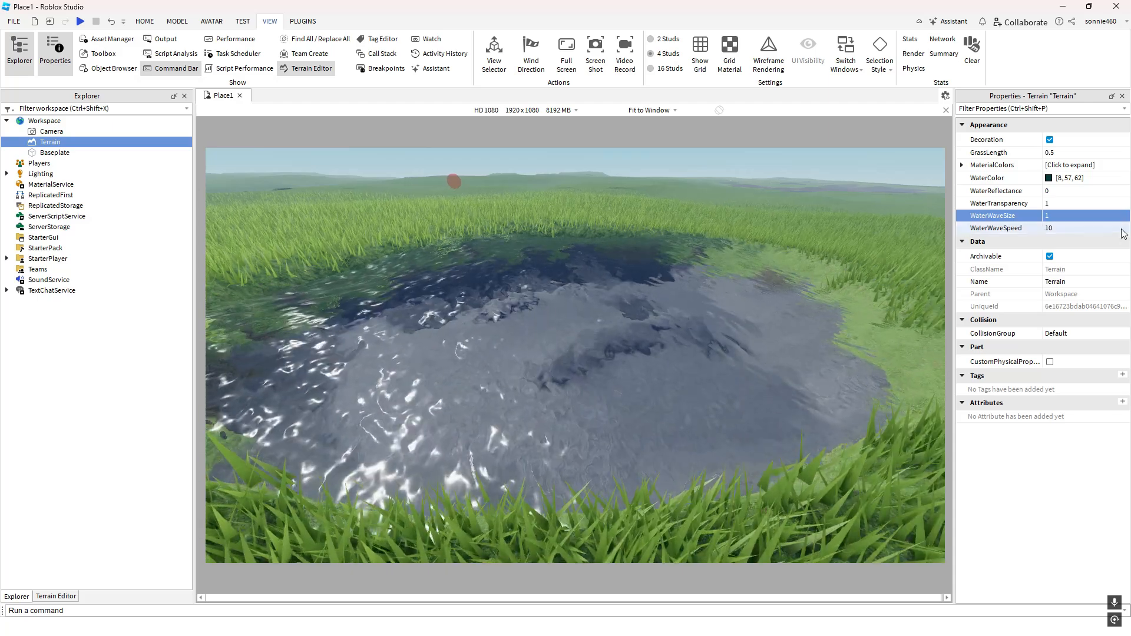
click(1099, 218)
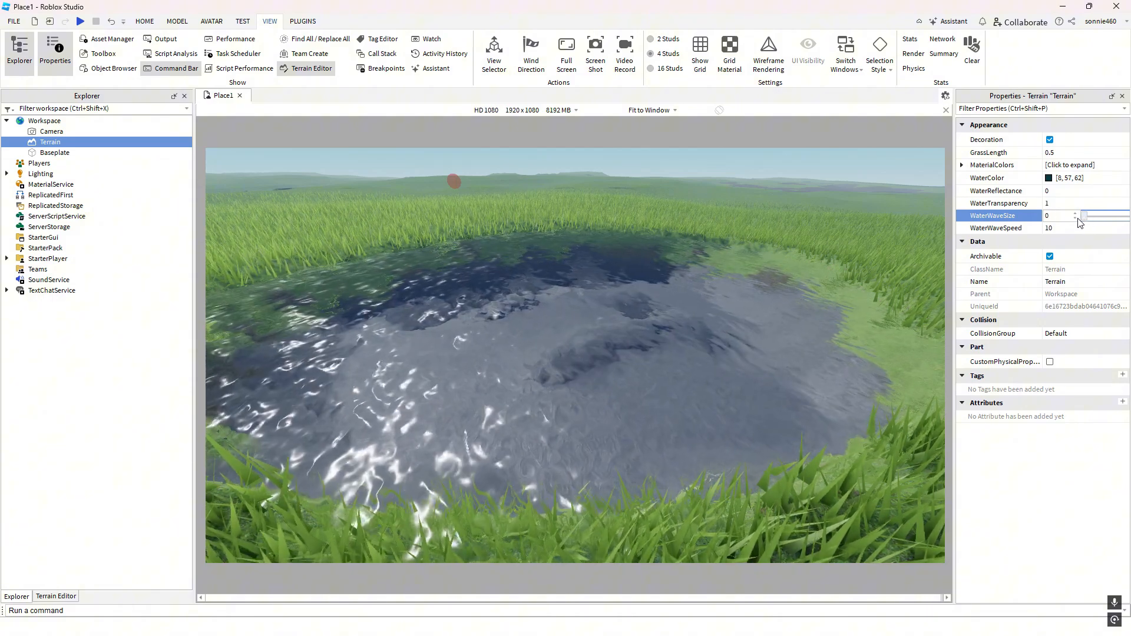
right_drag(890, 246, 888, 246)
click(1083, 217)
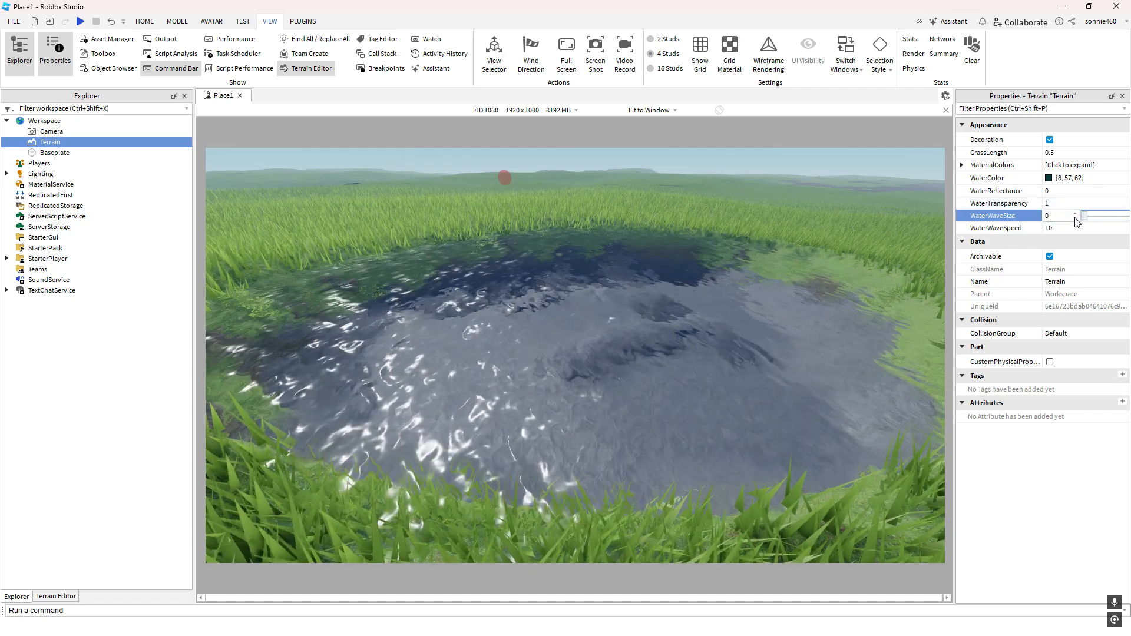
Try a faster WaterWaveSpeed of 45 and settle on 5 for the terrain's water
click(1089, 228)
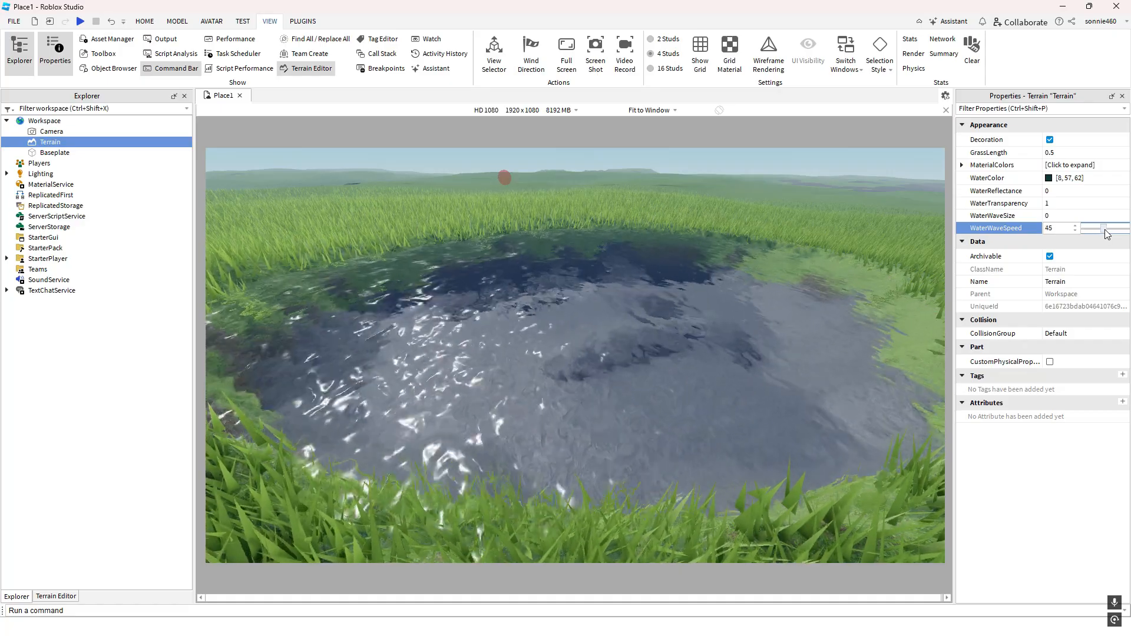
drag(1099, 230, 1088, 228)
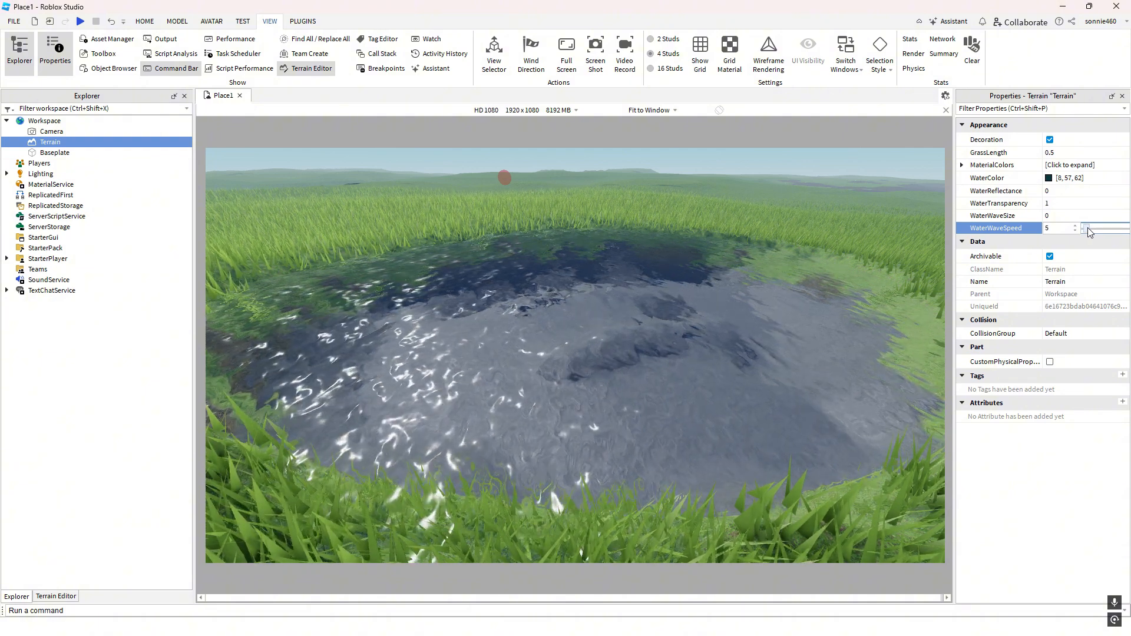
right_drag(864, 265, 846, 240)
Examine the pond and surrounding grass from several distances and angles, with the Terrain object deselected
scroll(828, 267, up, 2)
scroll(846, 239, down, 2)
right_drag(804, 271, 752, 271)
scroll(780, 288, down, 1)
scroll(744, 273, down, 1)
scroll(778, 265, up, 1)
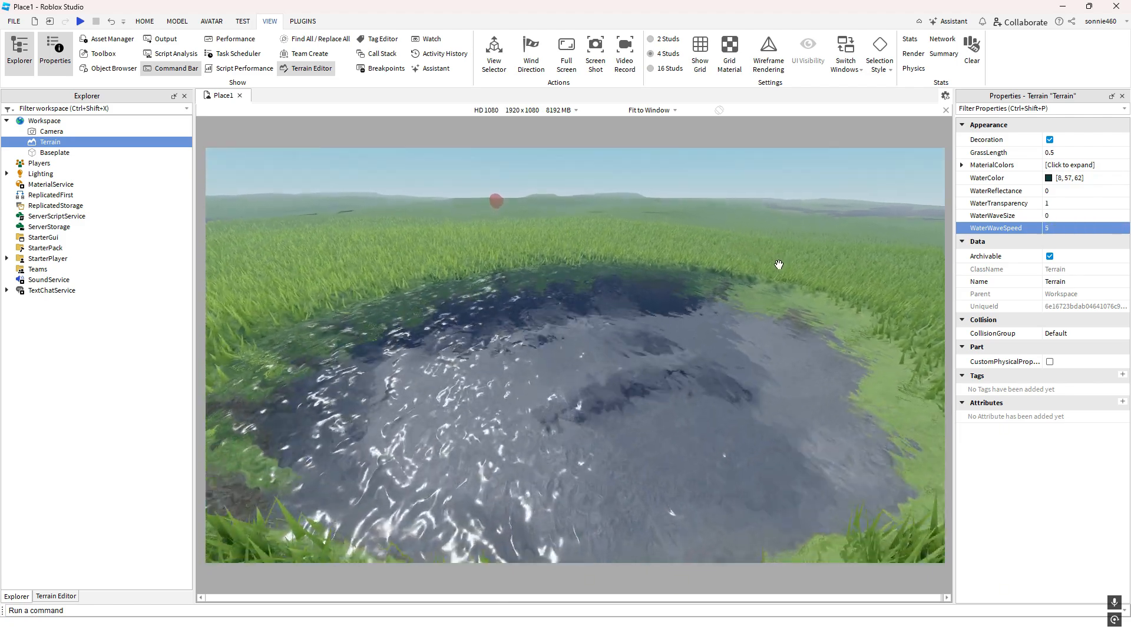
scroll(772, 277, down, 2)
scroll(749, 272, up, 2)
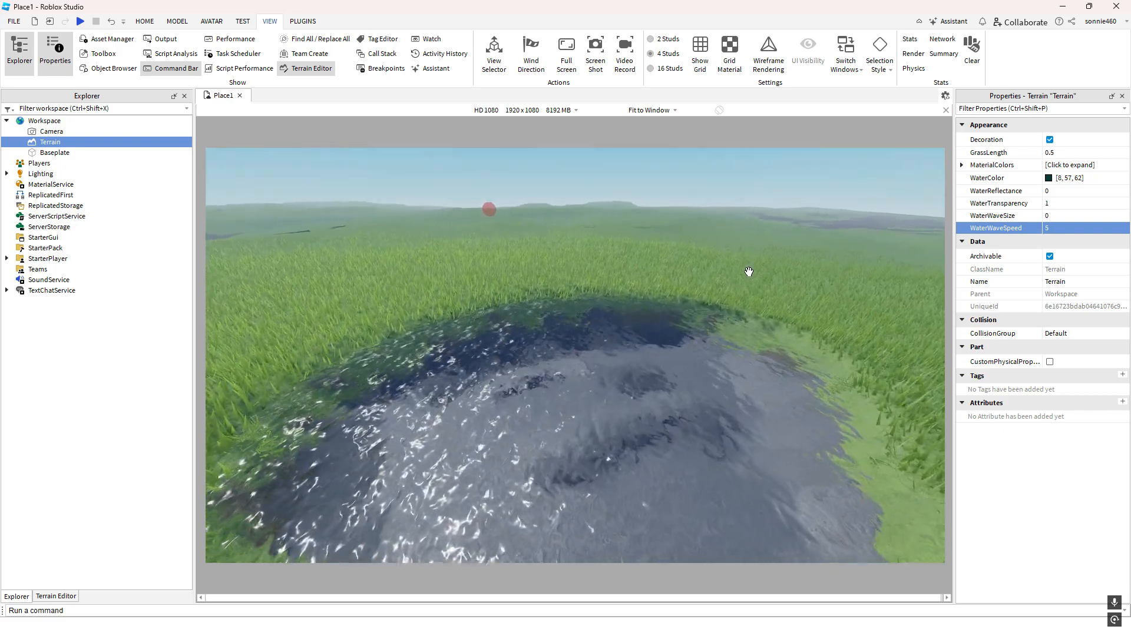
right_drag(568, 213, 577, 194)
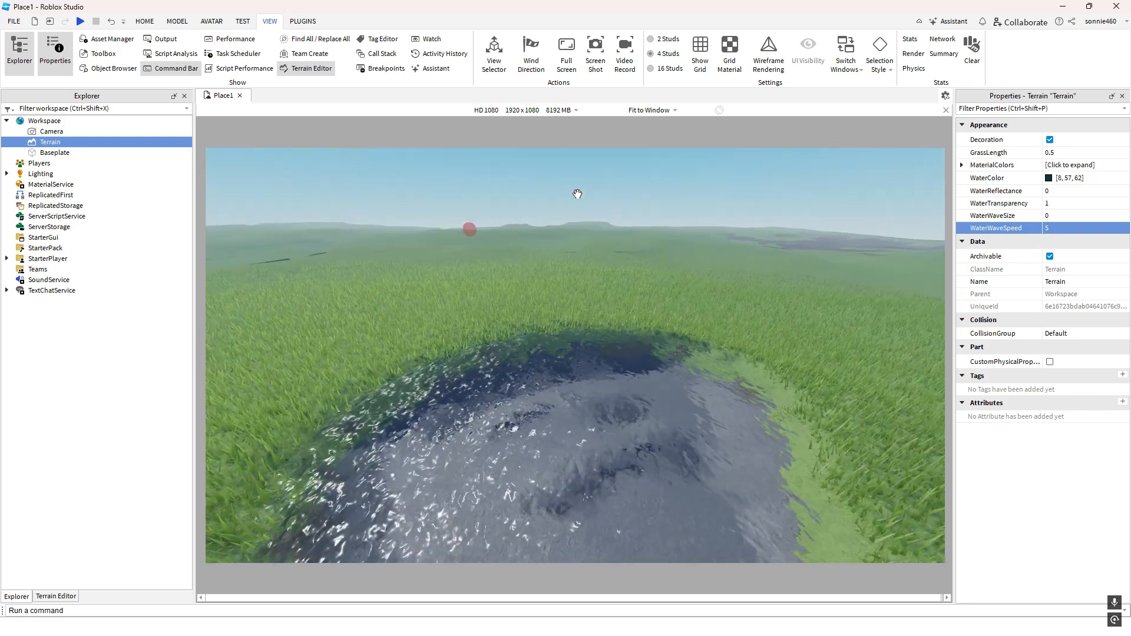
click(573, 260)
scroll(512, 260, down, 1)
right_drag(513, 260, 516, 310)
scroll(598, 260, up, 1)
scroll(598, 260, down, 1)
right_drag(598, 260, 523, 282)
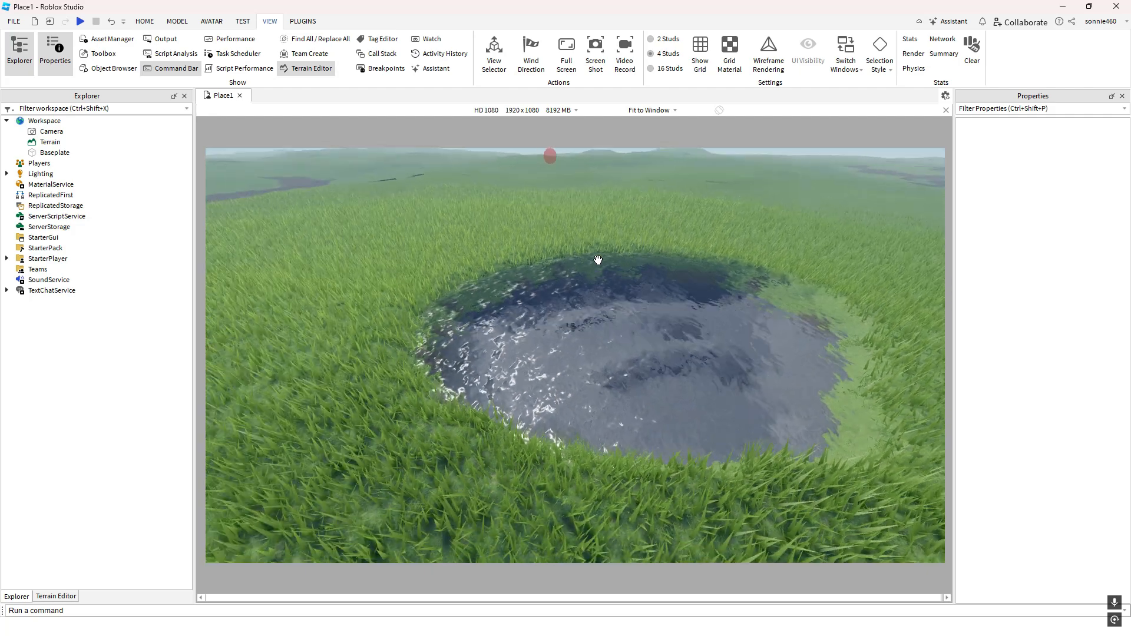
Select the Terrain object and examine the pond and its grassy edge from closer and farther viewpoints
scroll(598, 260, down, 1)
right_drag(595, 248, 556, 257)
scroll(556, 257, up, 2)
click(54, 145)
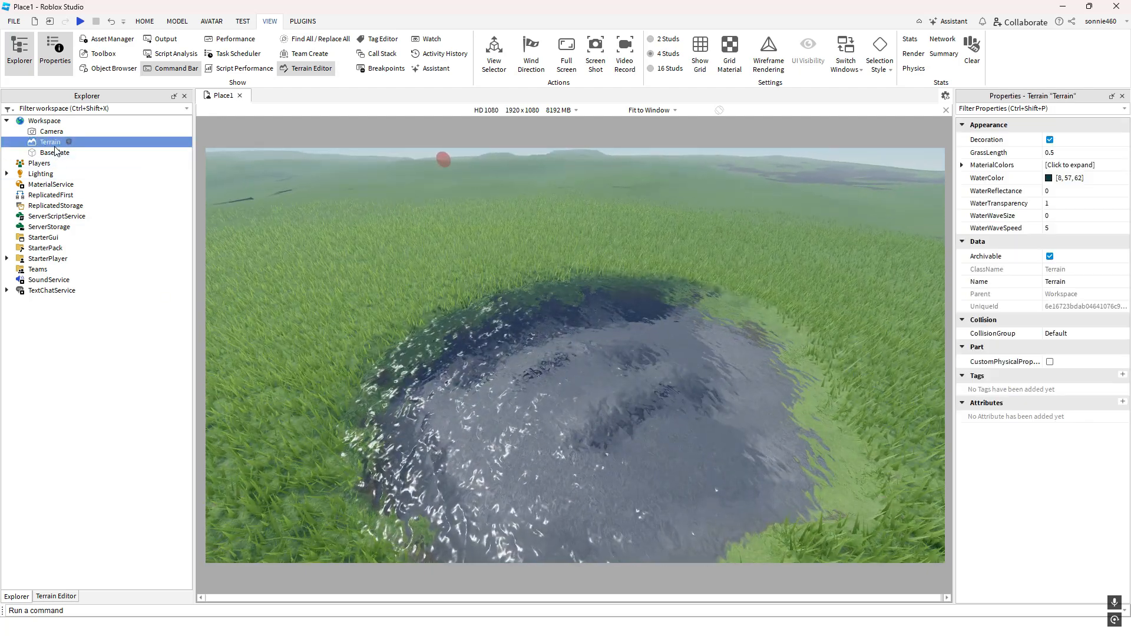
scroll(588, 252, up, 1)
scroll(660, 264, up, 2)
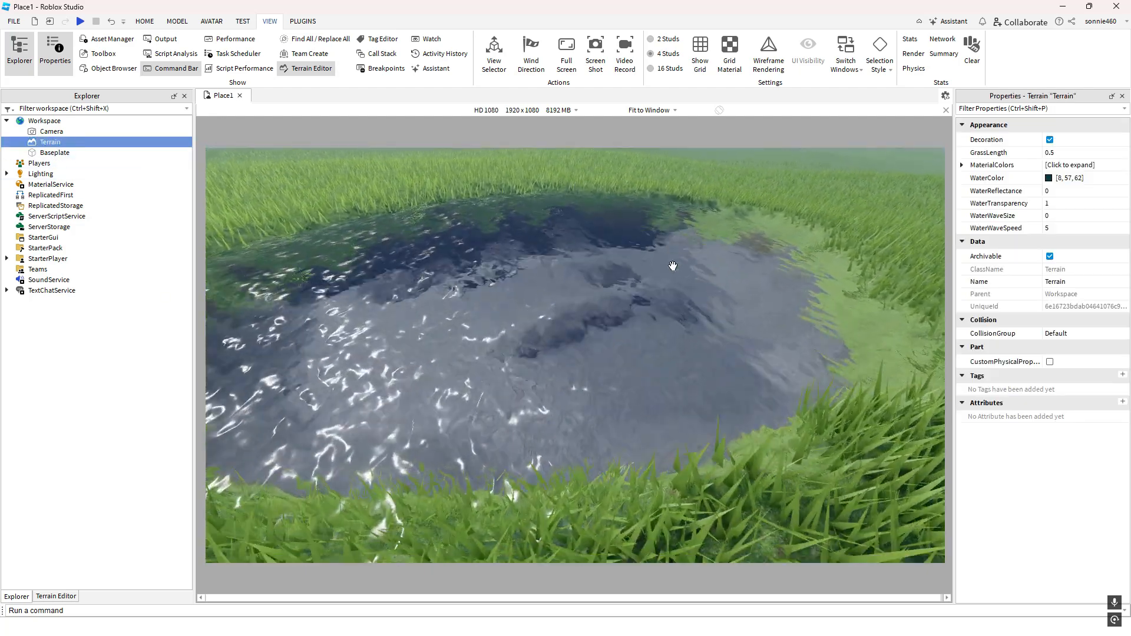
scroll(677, 268, down, 2)
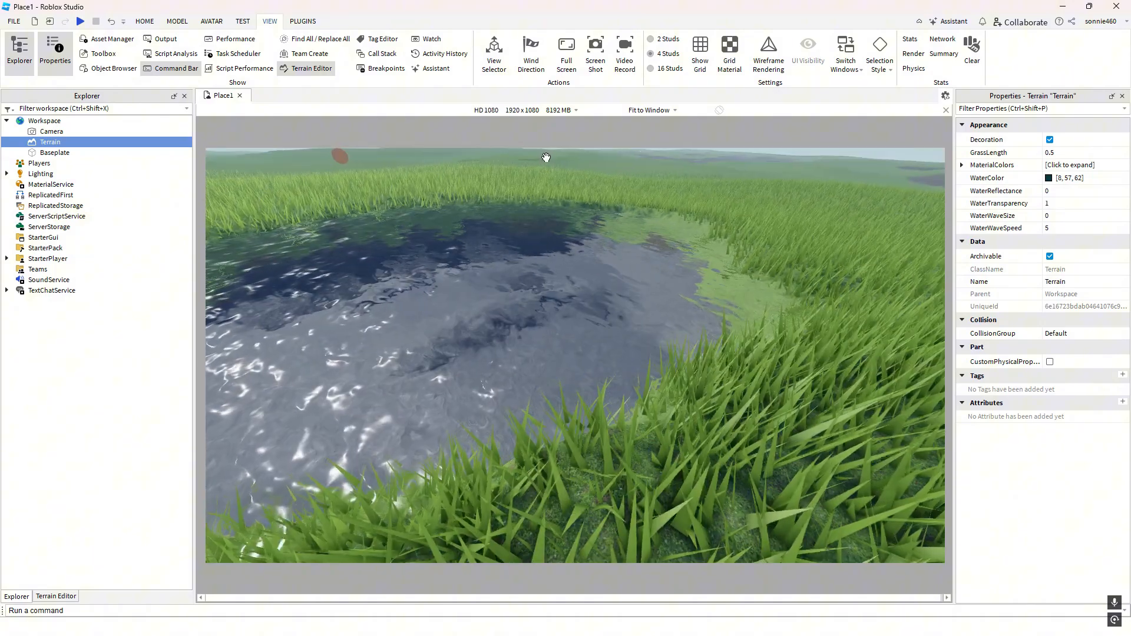
scroll(619, 220, down, 1)
right_drag(619, 220, 624, 227)
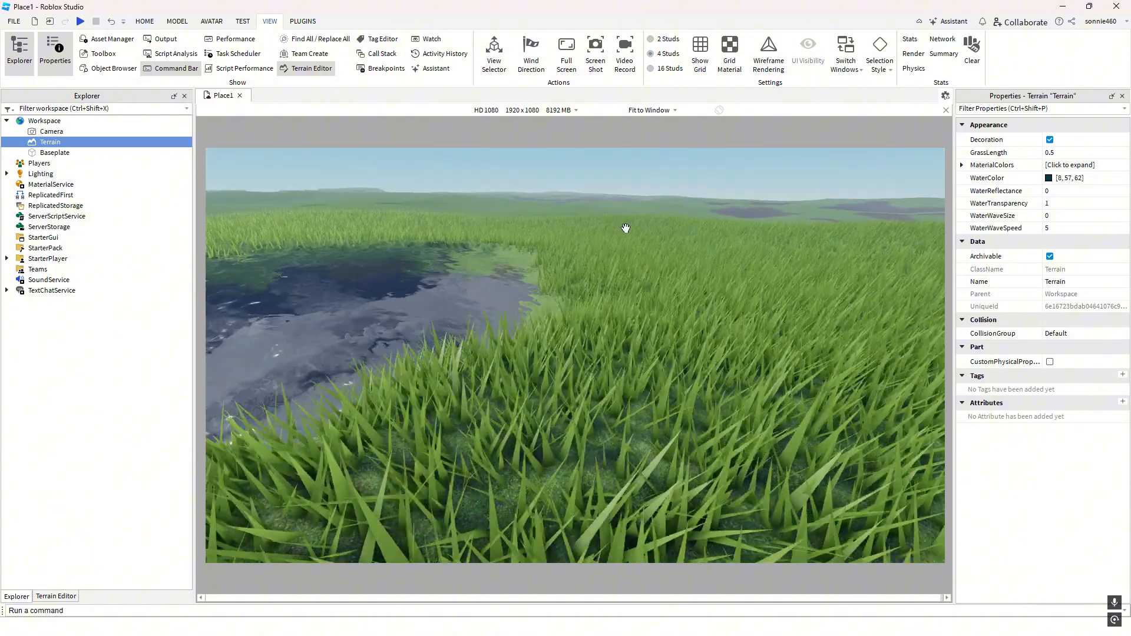
Try stronger global wind and a 75° pitch with the Wind Direction tool, settle on a speed of about 1.7 sps, and close it
click(531, 56)
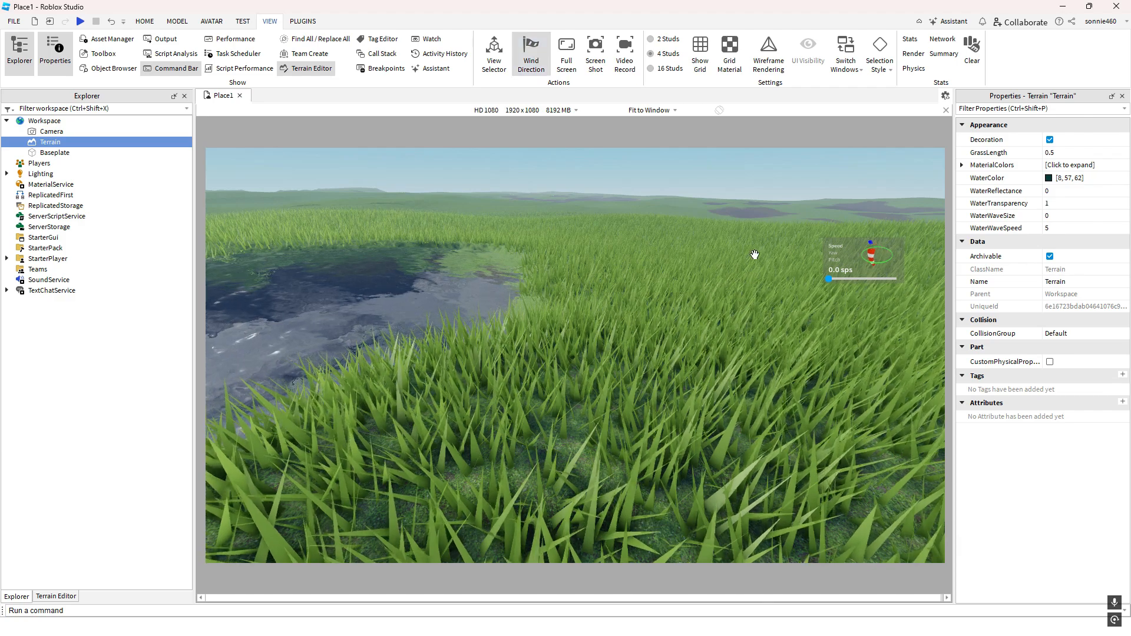
right_drag(662, 326, 662, 327)
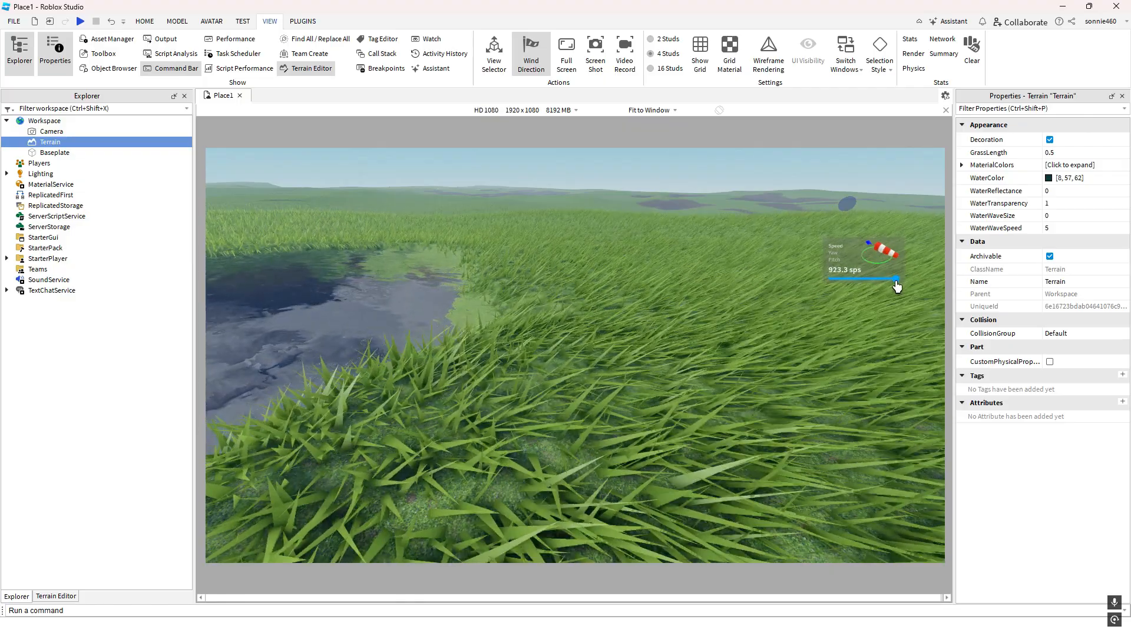
scroll(611, 306, up, 1)
right_drag(611, 306, 612, 307)
scroll(612, 307, down, 2)
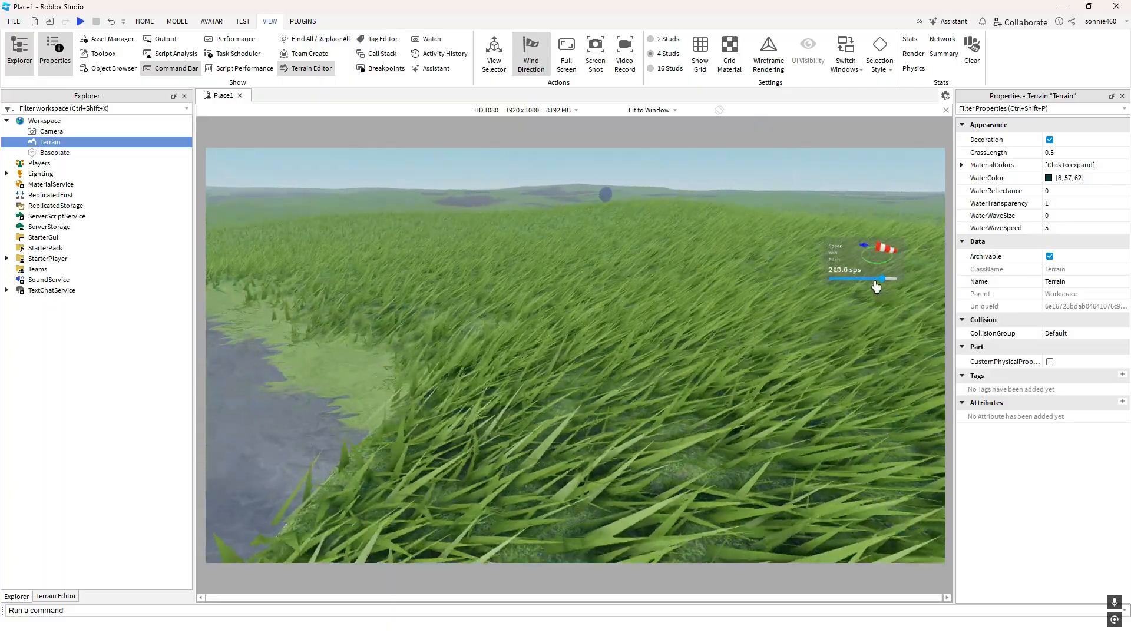
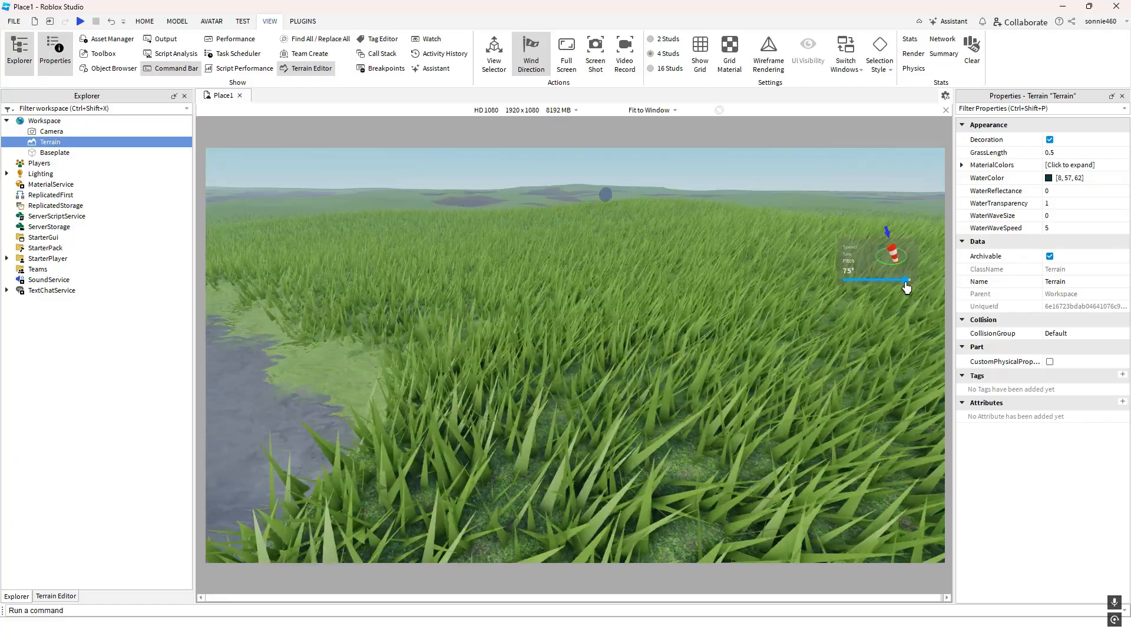
right_drag(700, 306, 700, 305)
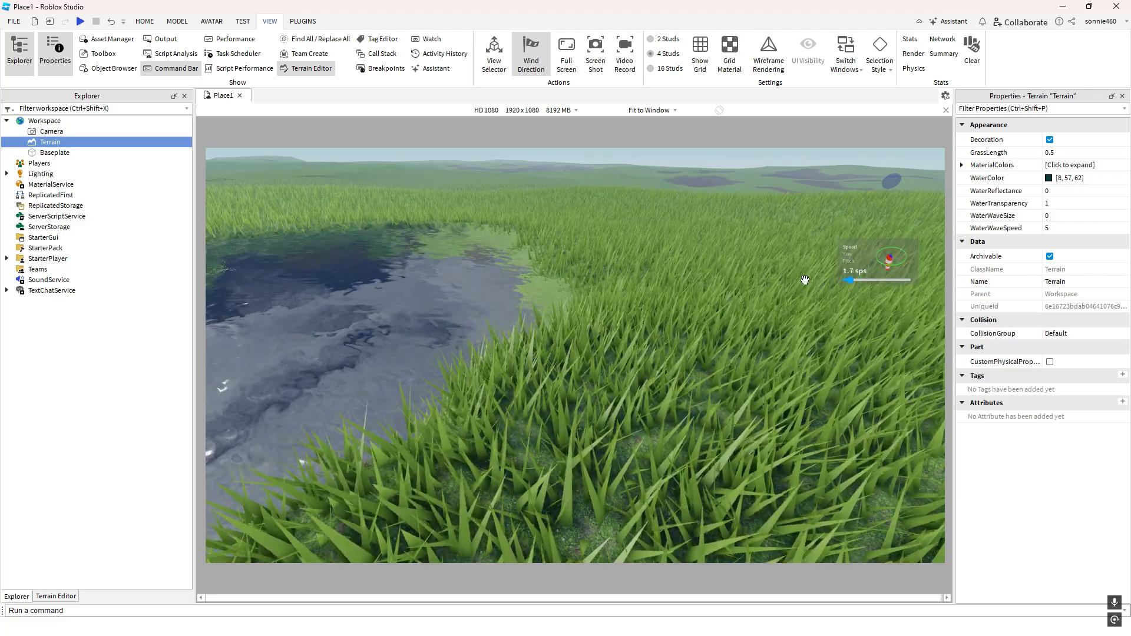
right_drag(732, 286, 624, 247)
click(532, 55)
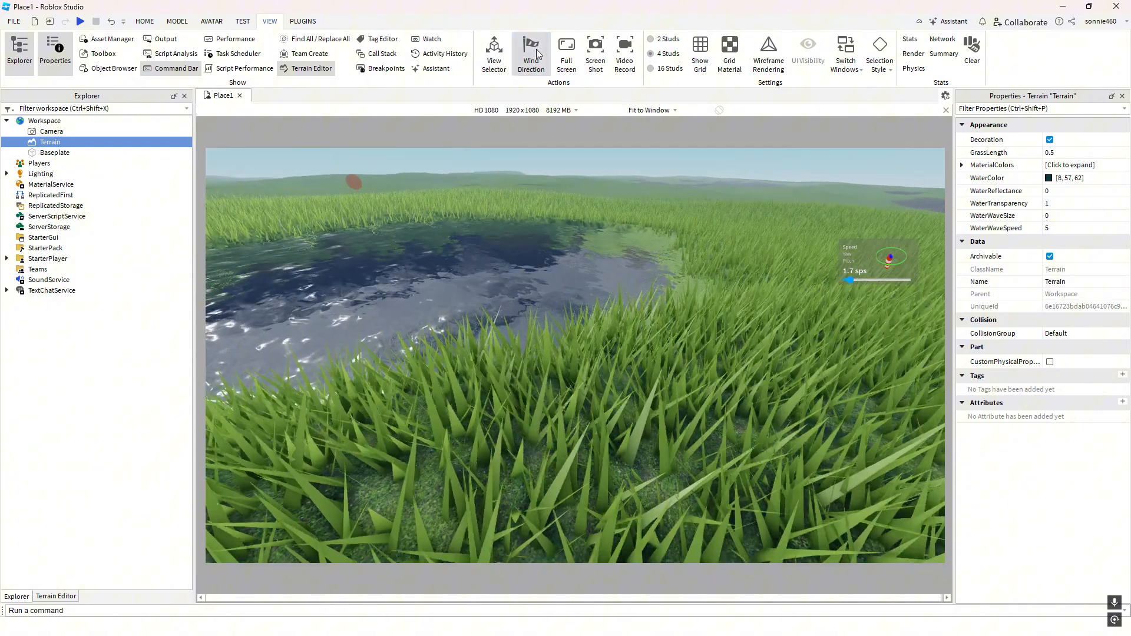
Activate the Terrain Editor's Select tool and view the selection region covering the whole terrain from several angles
right_drag(732, 248, 666, 235)
scroll(514, 202, up, 2)
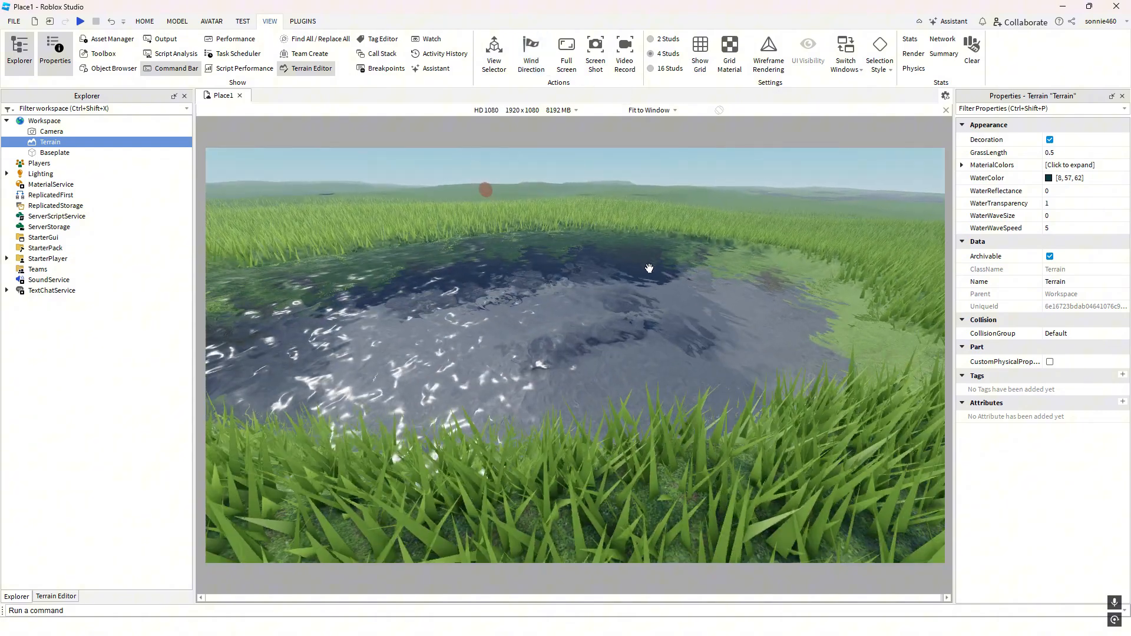
click(56, 596)
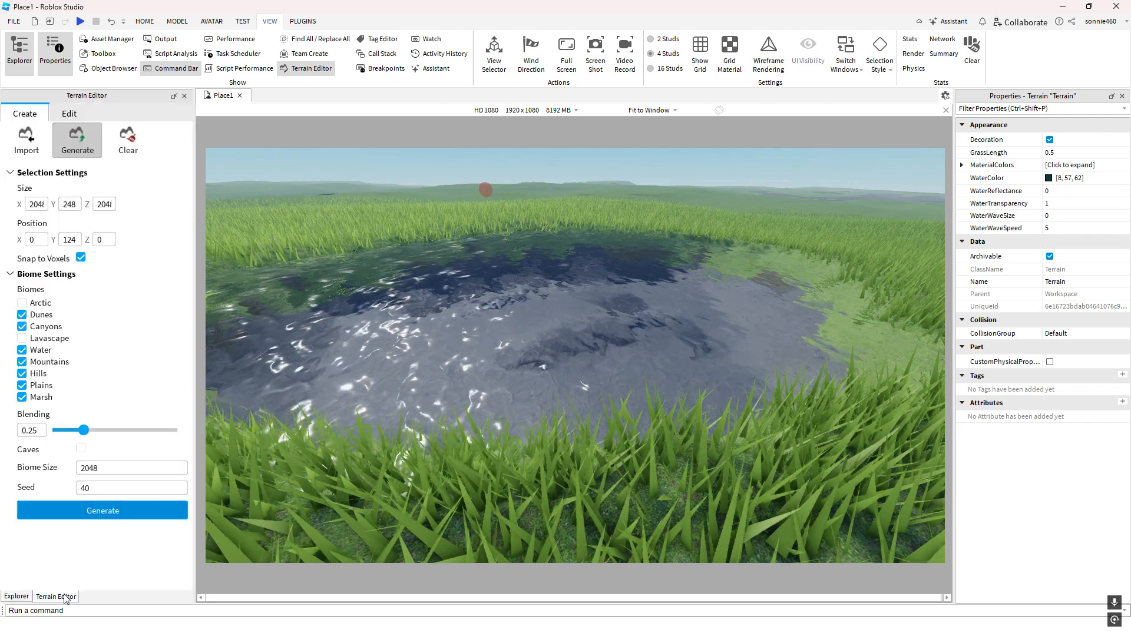
scroll(441, 330, up, 2)
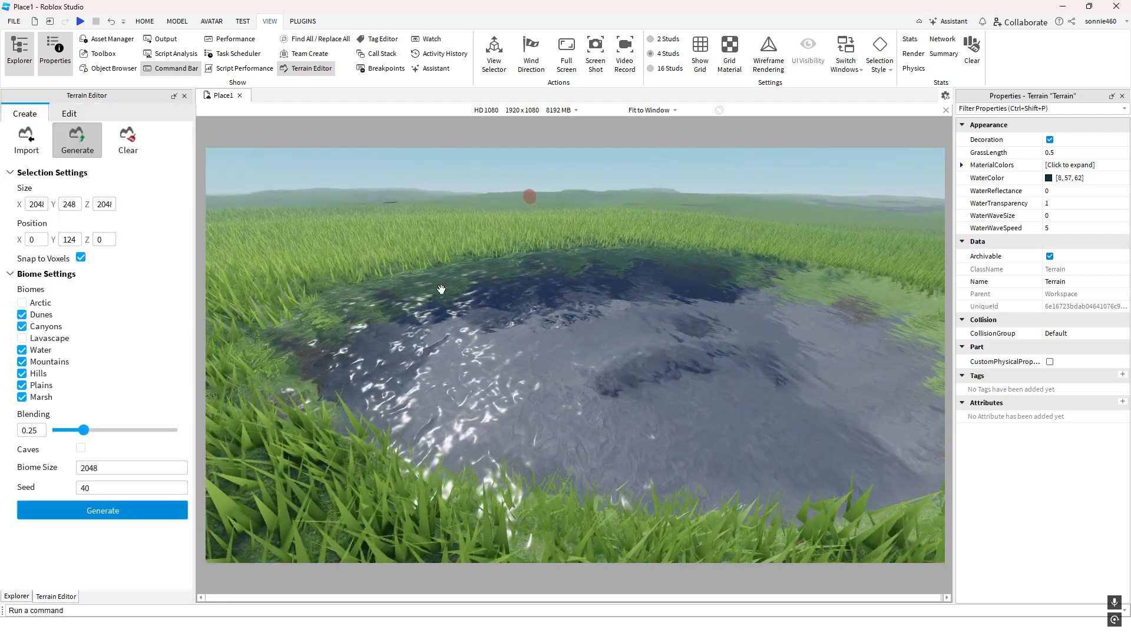
click(69, 114)
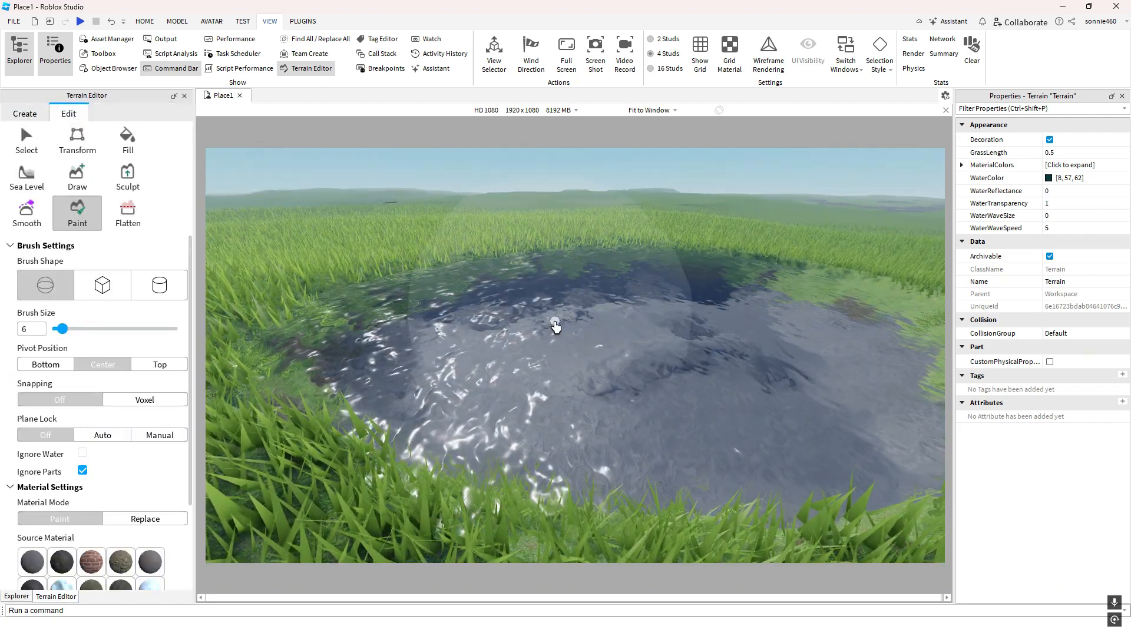
mouse_move(537, 321)
right_down()
mouse_move(518, 334)
mouse_move(532, 320)
right_up()
click(26, 141)
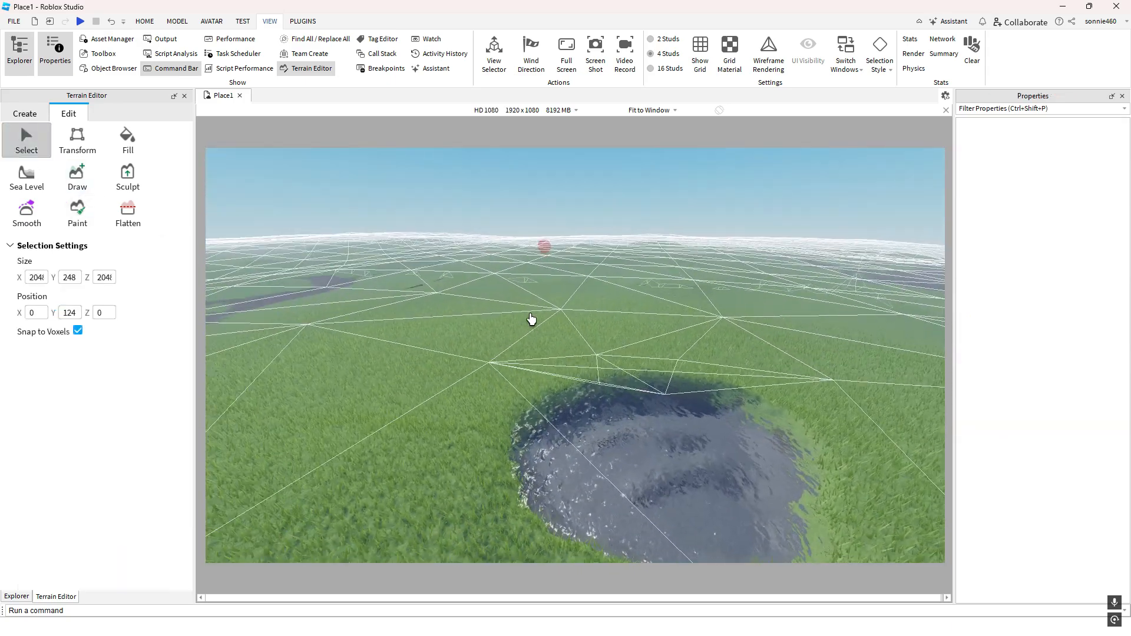
right_drag(605, 352, 608, 352)
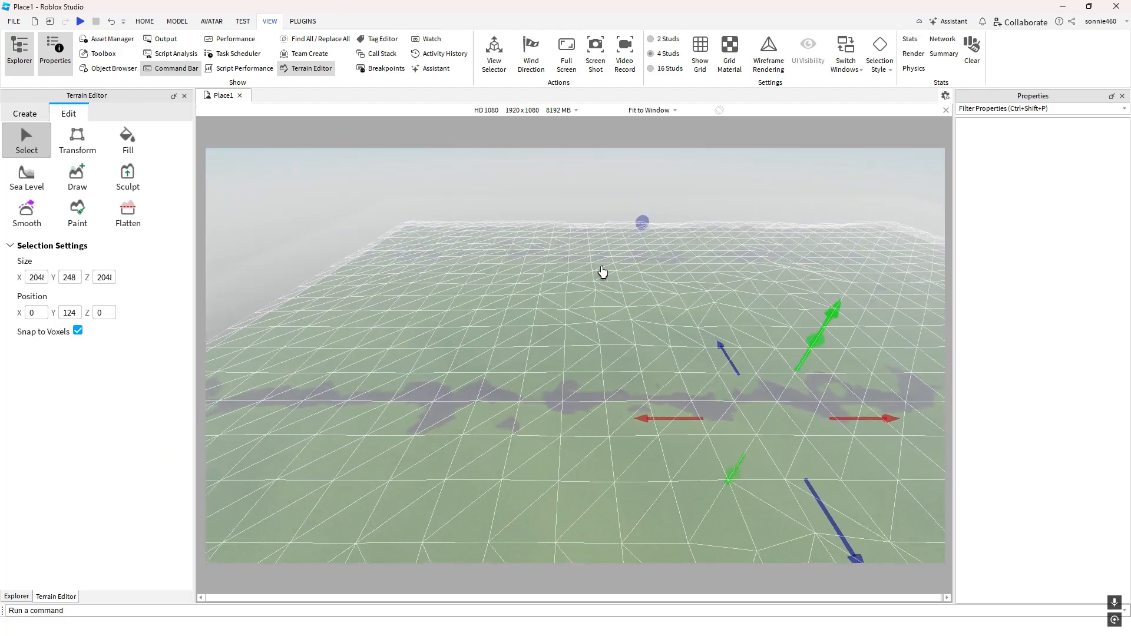
right_drag(634, 275, 632, 276)
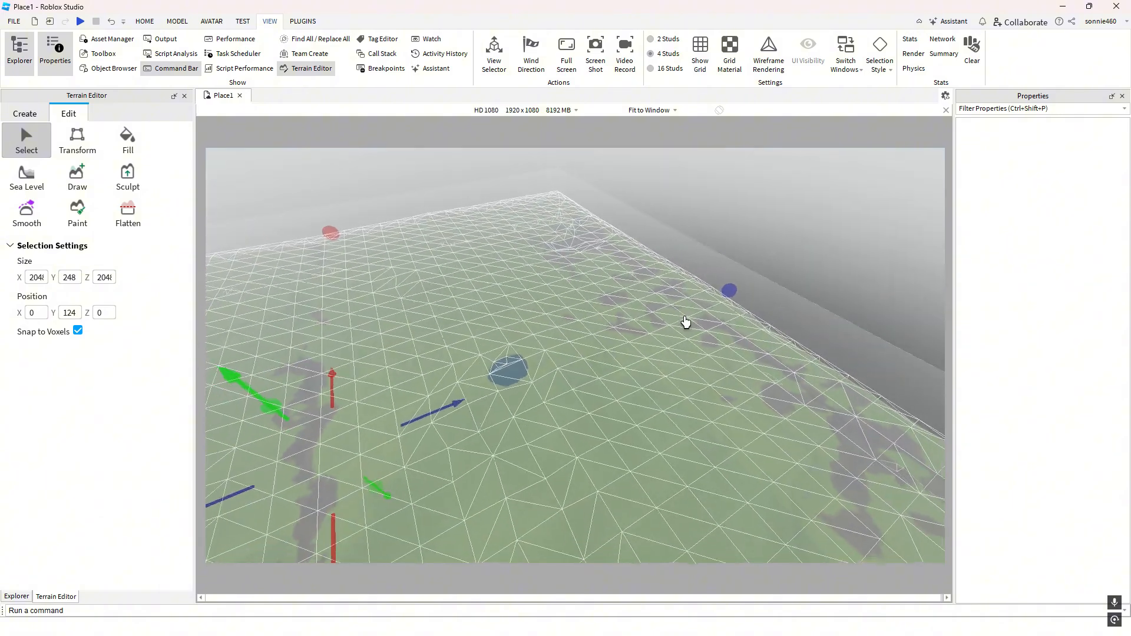
right_drag(686, 322, 683, 321)
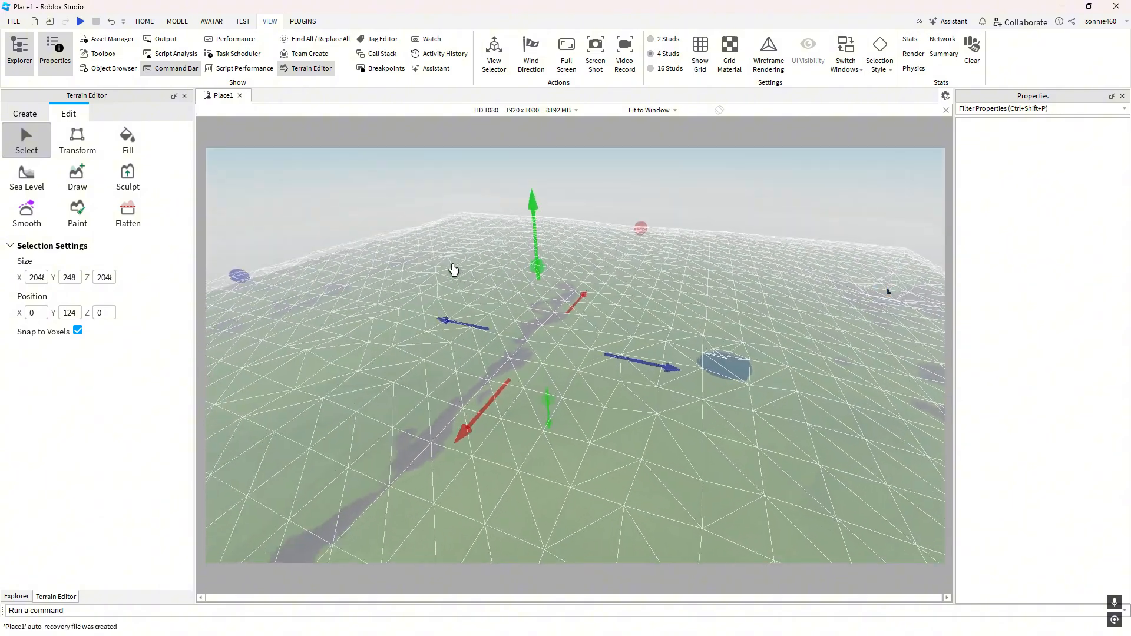
right_drag(261, 303, 262, 275)
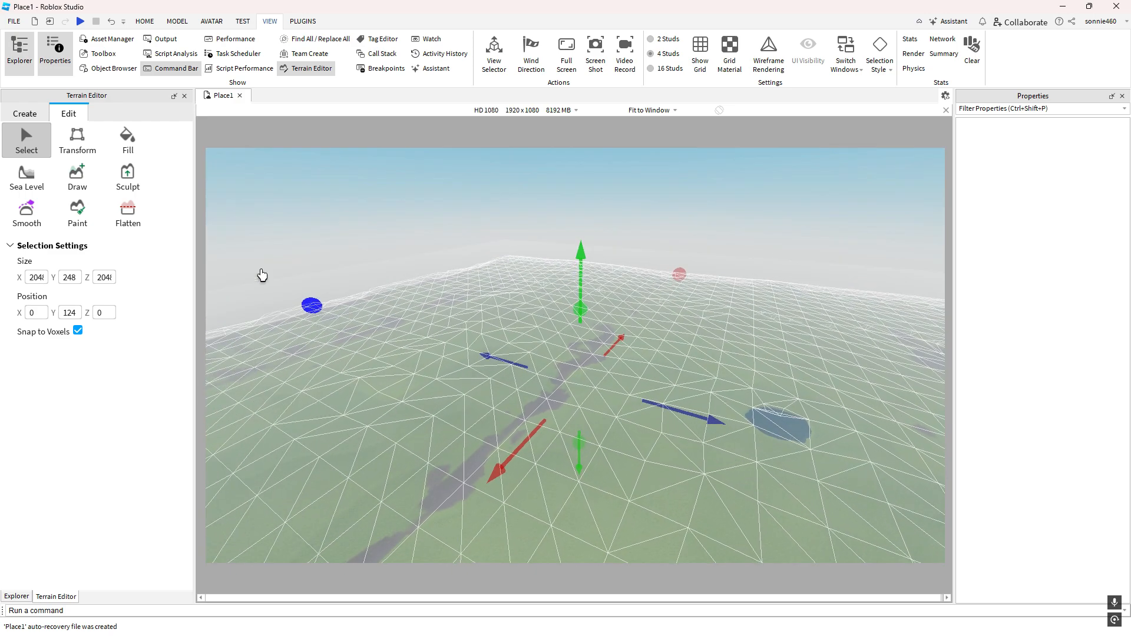
Switch to the Transform tool and examine its move and rotate handles over the selected terrain region
click(72, 147)
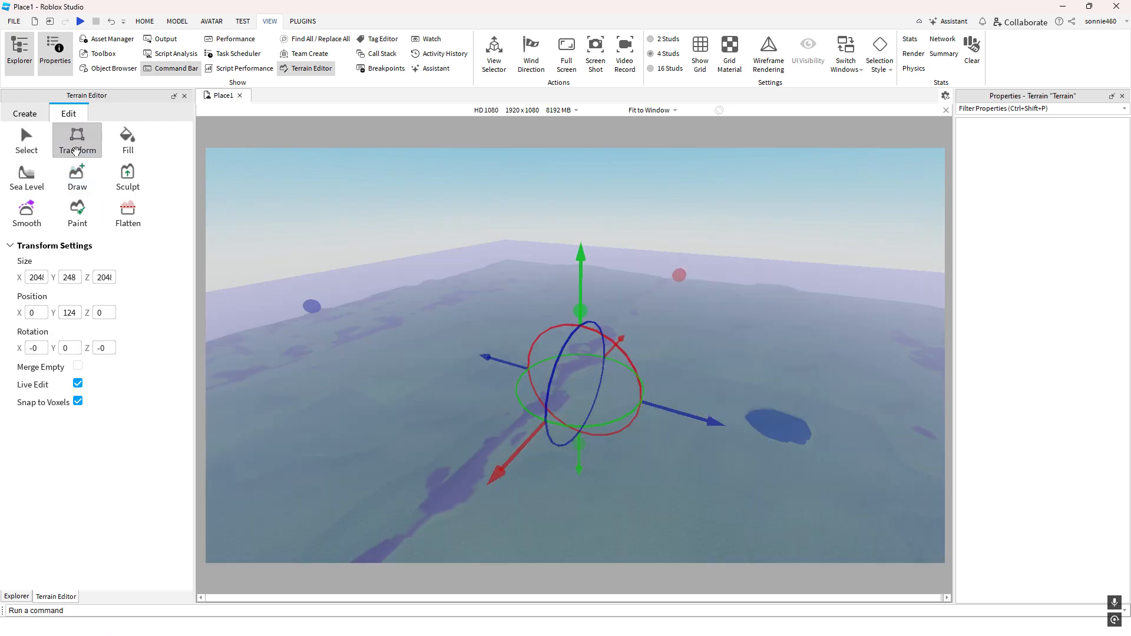
right_drag(450, 308, 454, 308)
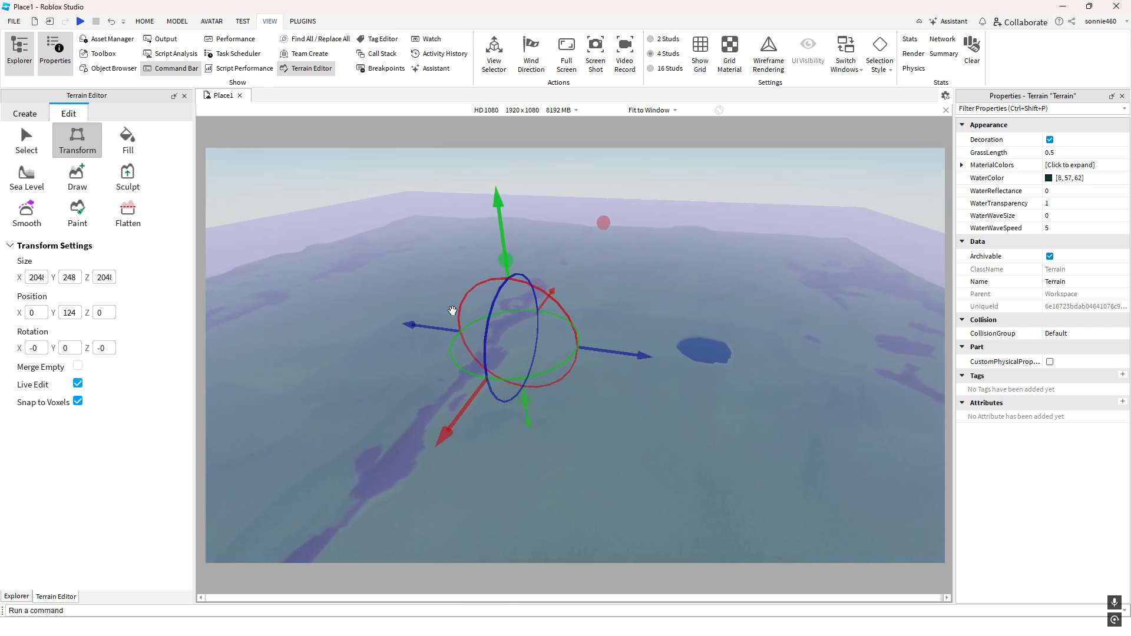
key(q)
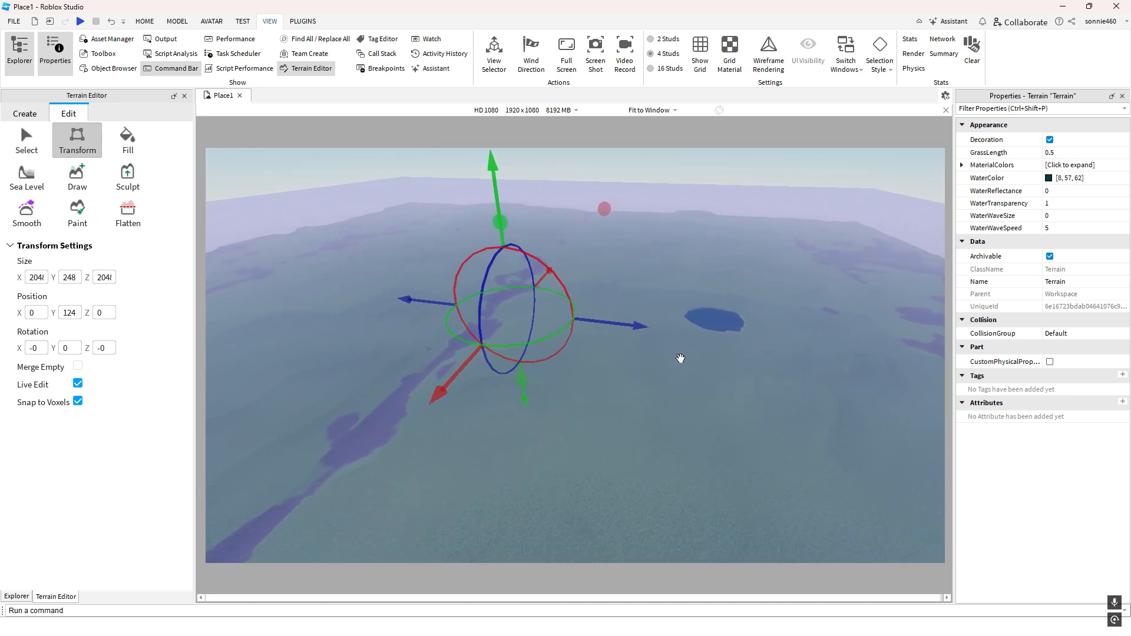
right_drag(680, 359, 679, 358)
key(q)
key(q)
key(w)
key(w)
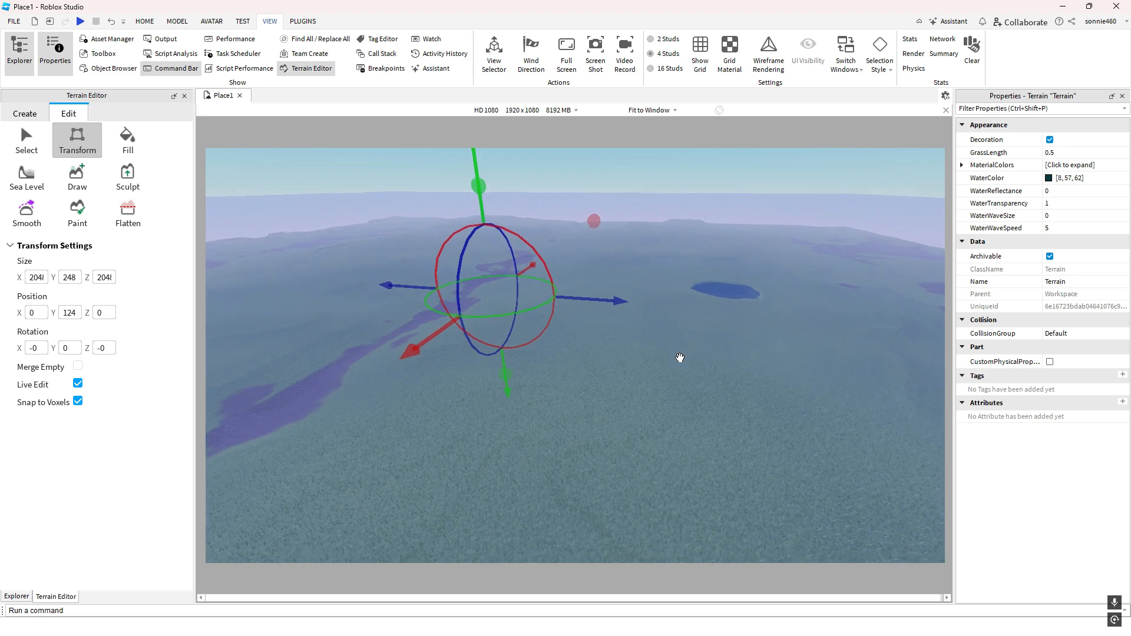
key(q)
key(w)
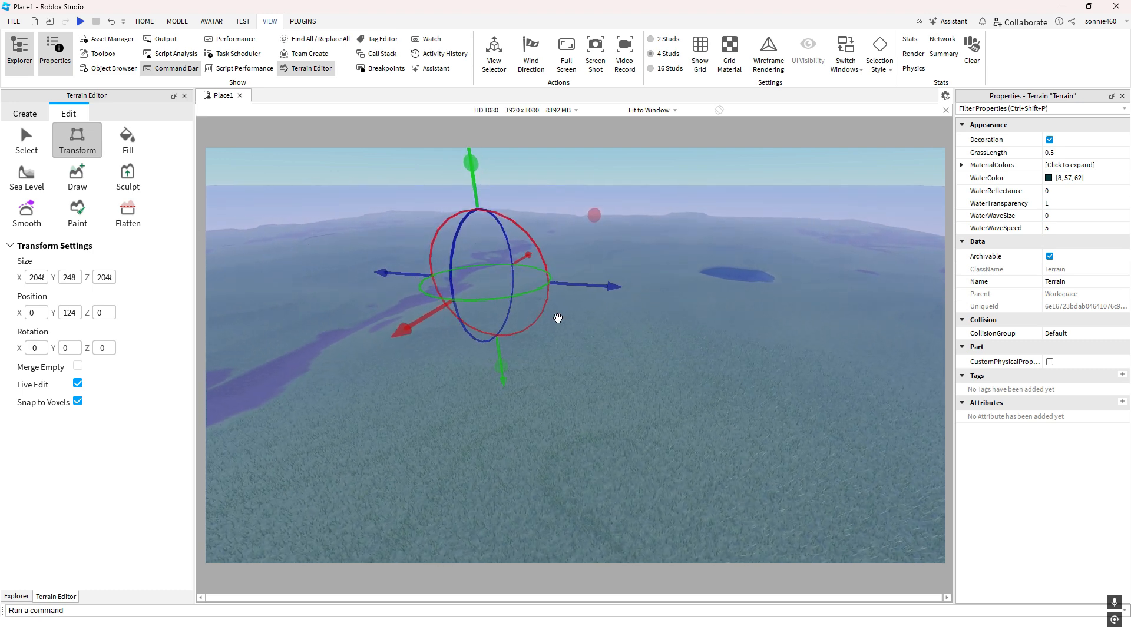
Set the Editor Quality Level to Automatic in the Rendering settings and close the settings
key(alt+s)
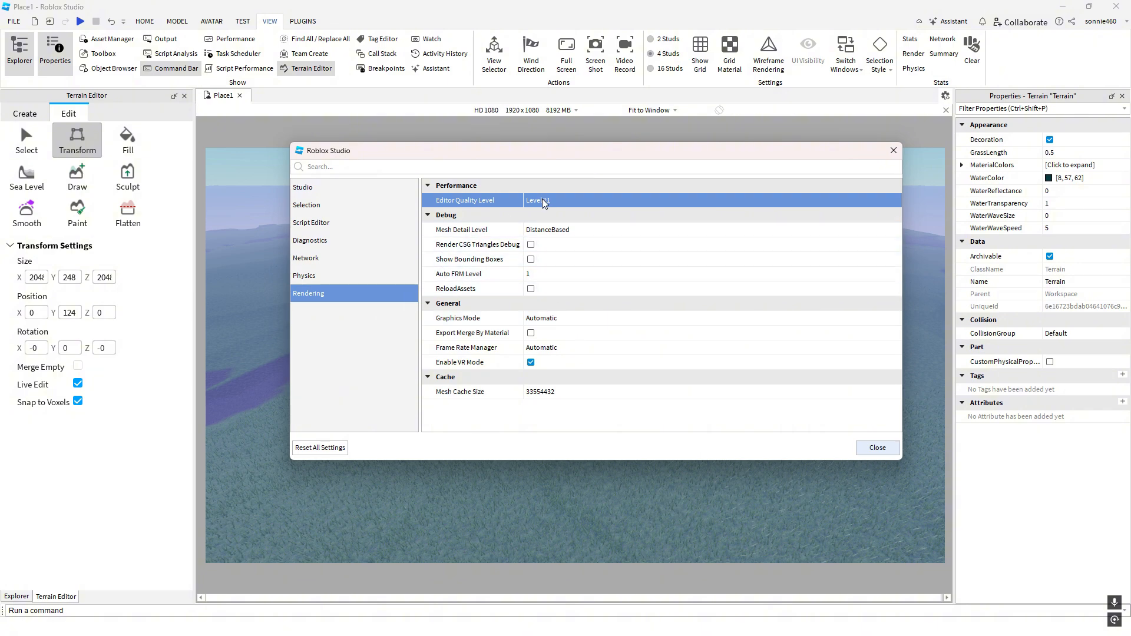
click(564, 199)
click(560, 213)
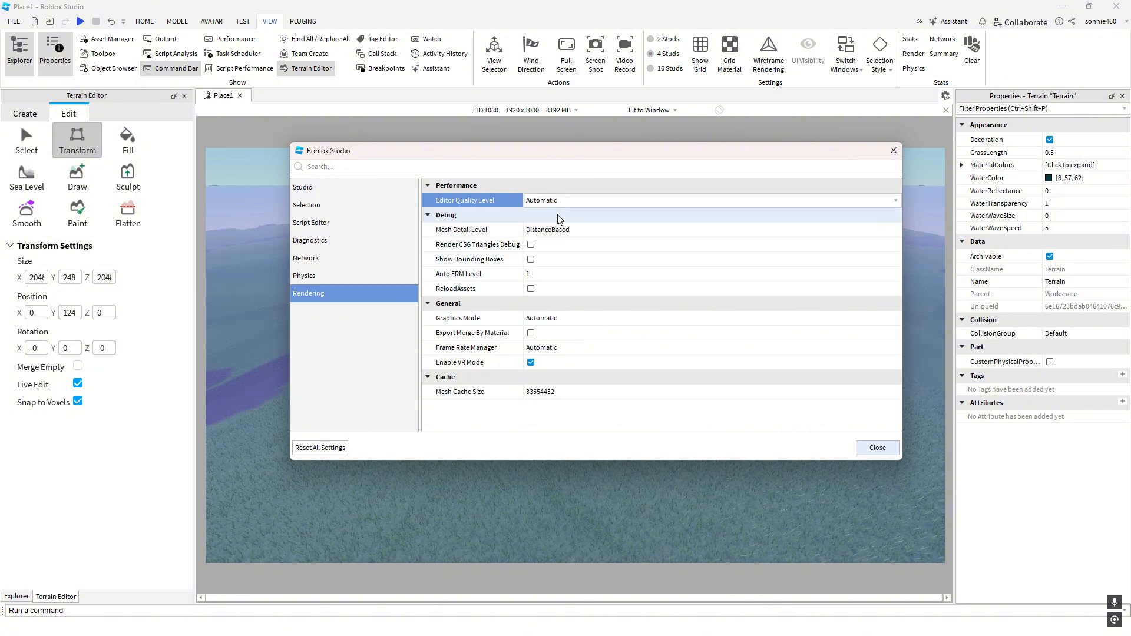
click(870, 449)
right_drag(723, 385, 719, 383)
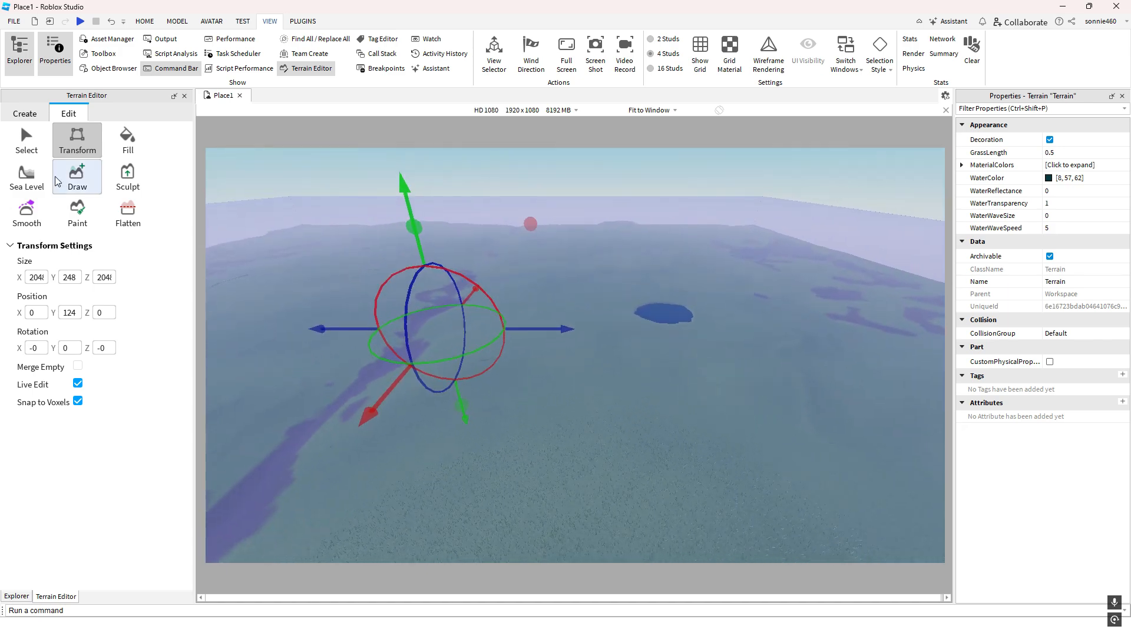
Return to the Select tool and narrow the terrain selection region to a Z size of 176 at Z position 96
click(37, 152)
right_drag(575, 341, 577, 342)
drag(890, 278, 530, 342)
right_drag(531, 342, 530, 346)
drag(414, 214, 626, 379)
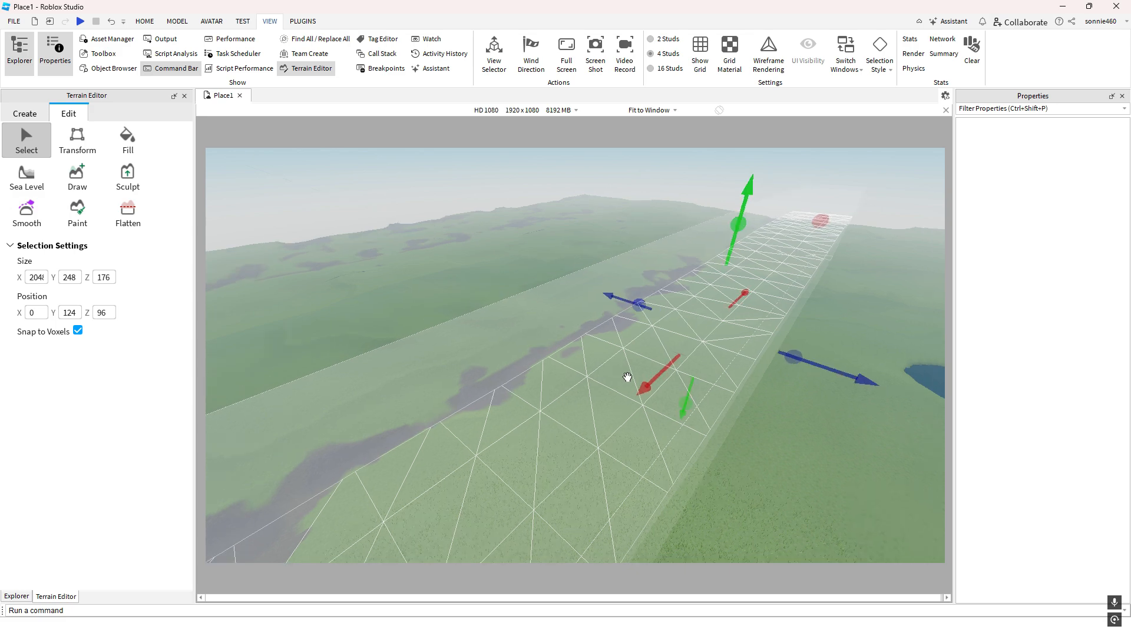
Shorten the selection region from both ends to an X size of 196 at X position 82
right_drag(626, 379, 629, 373)
drag(590, 240, 673, 459)
right_drag(644, 414, 450, 408)
drag(463, 403, 752, 412)
right_drag(686, 384, 652, 394)
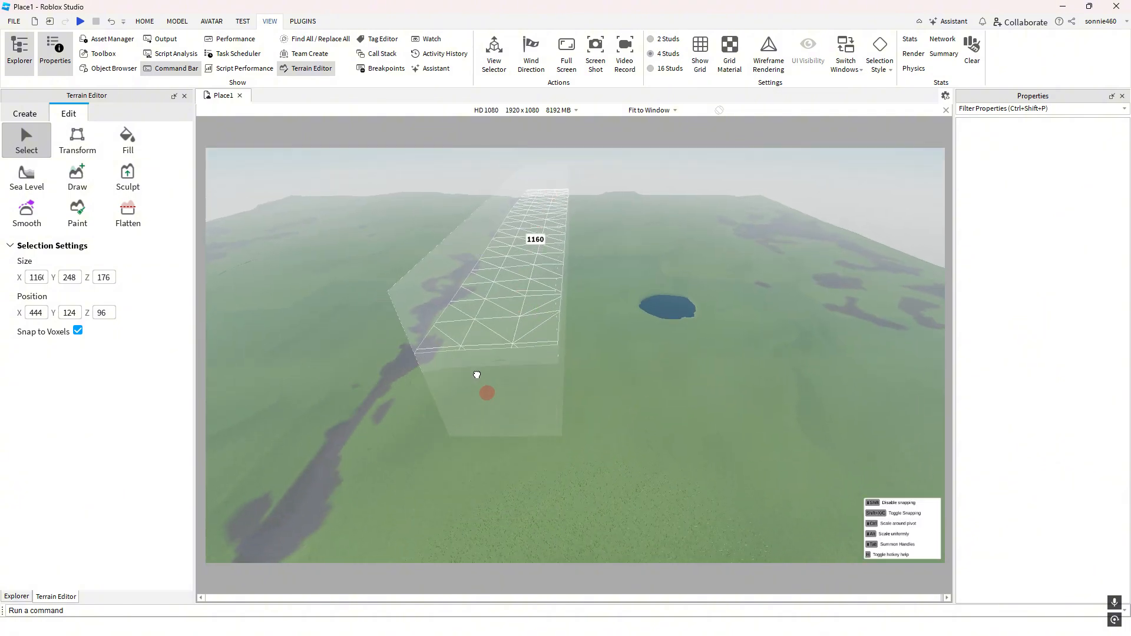
right_drag(535, 341, 548, 341)
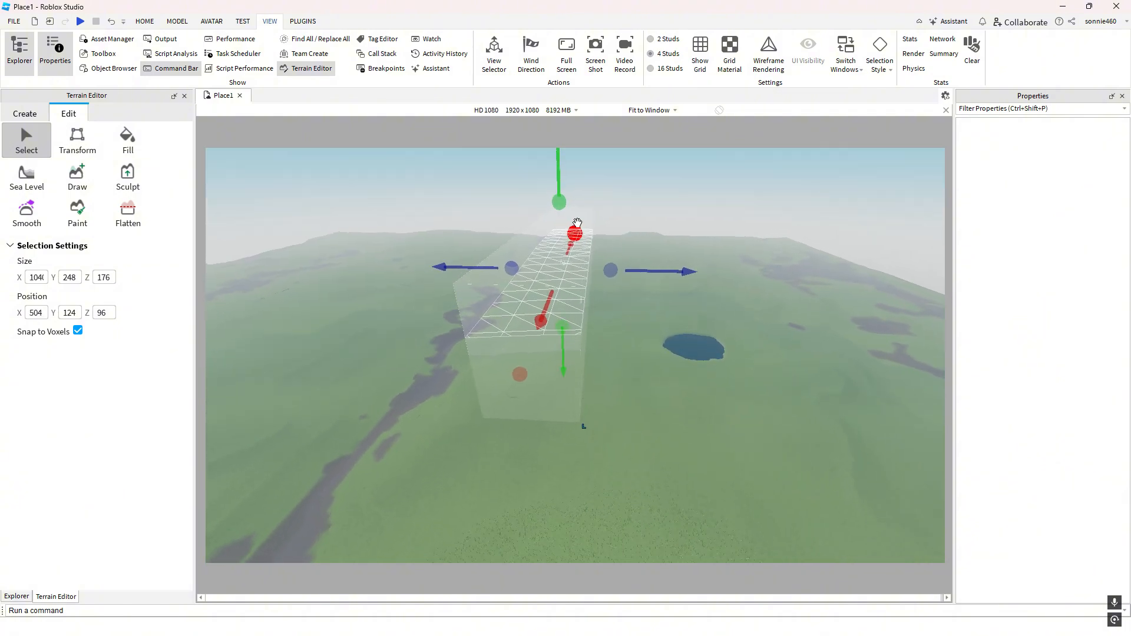
drag(551, 329, 561, 297)
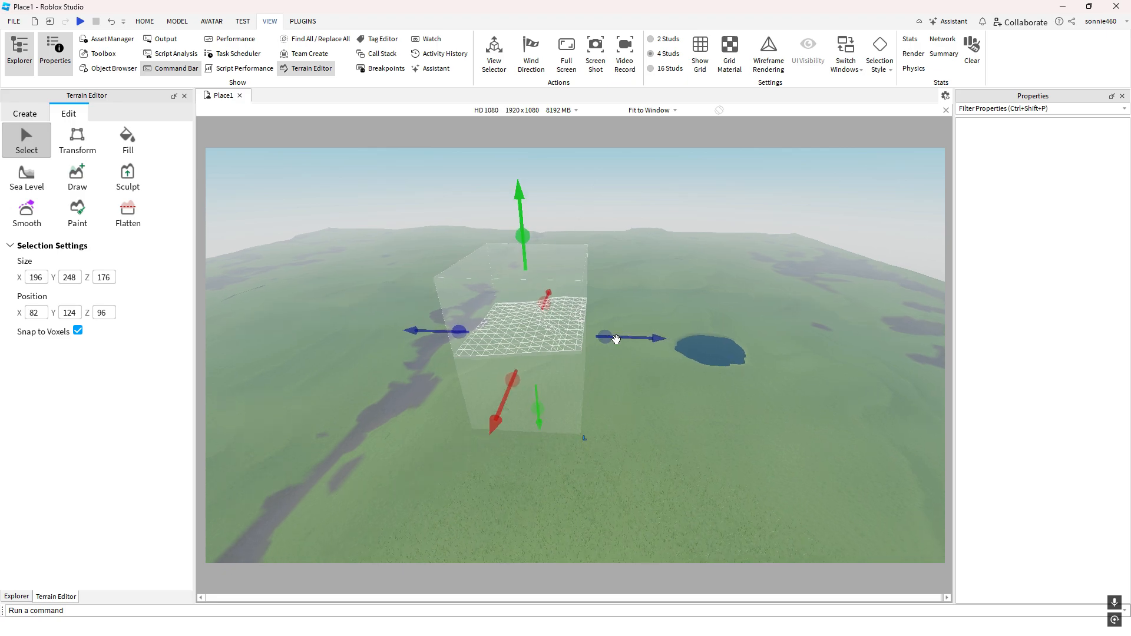
Move the selection region to X position 26 and Z position 380 so it encloses the pond
drag(615, 339, 819, 341)
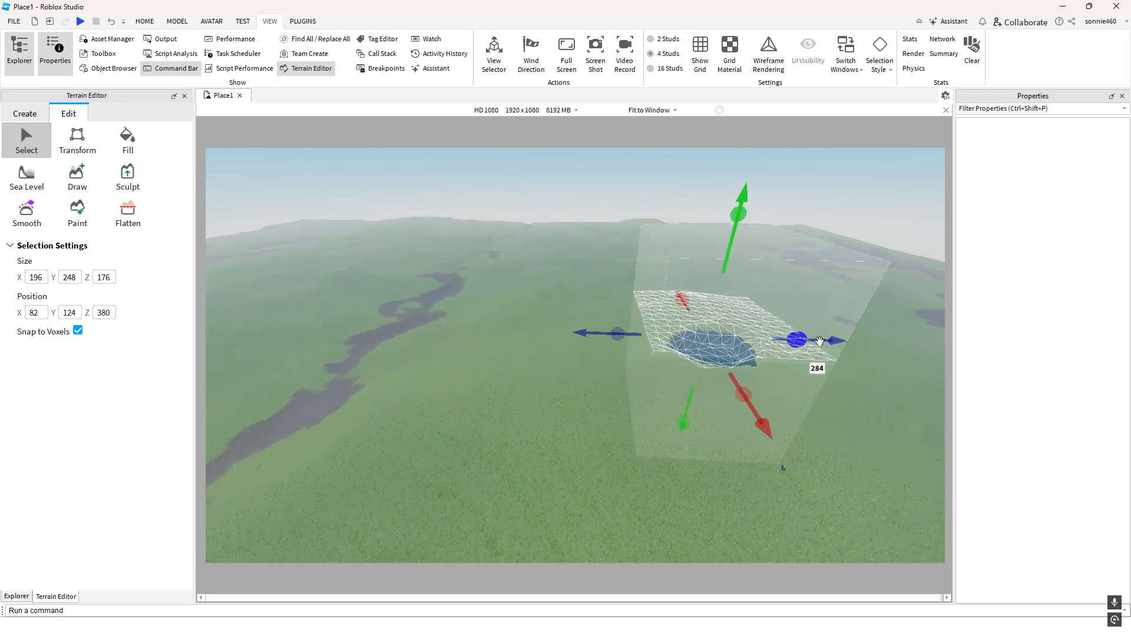
scroll(813, 358, up, 5)
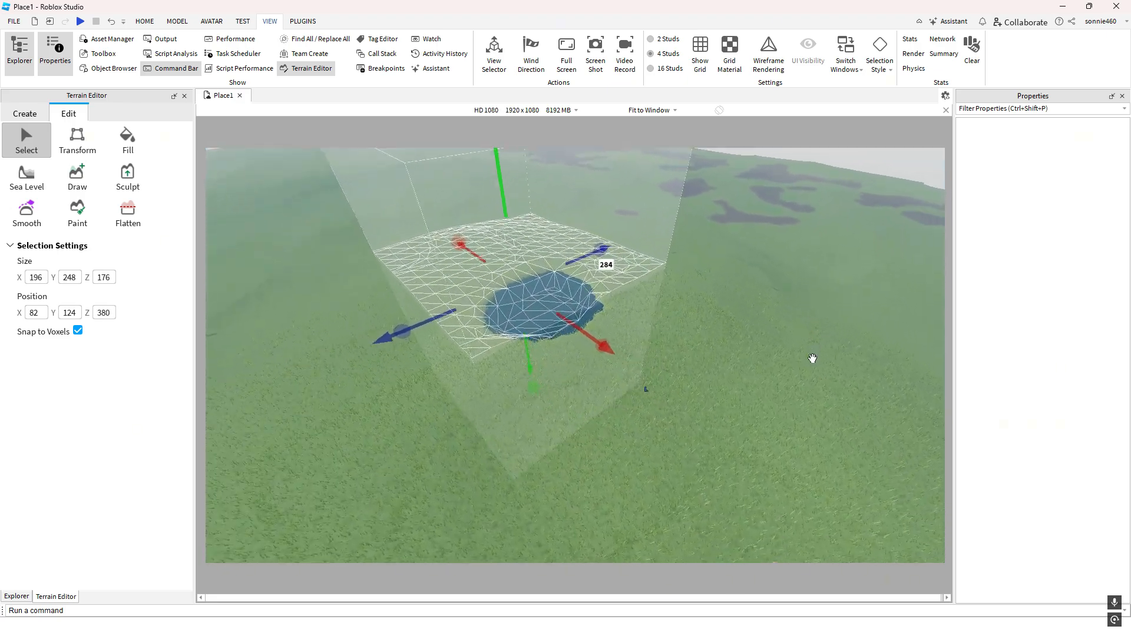
scroll(813, 359, up, 6)
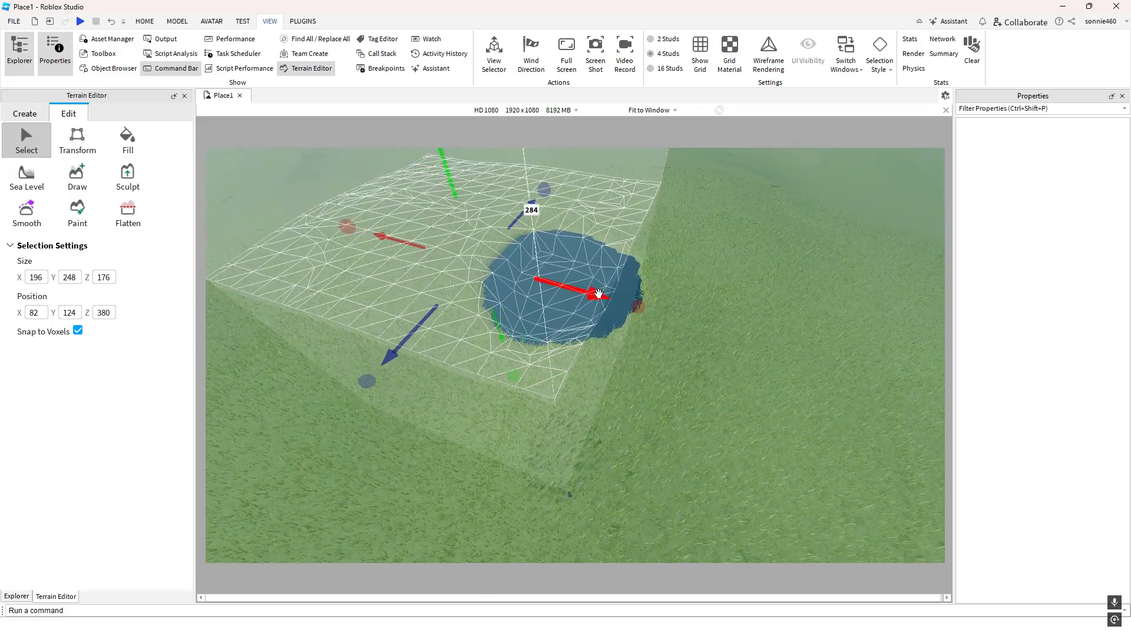
drag(598, 294, 677, 318)
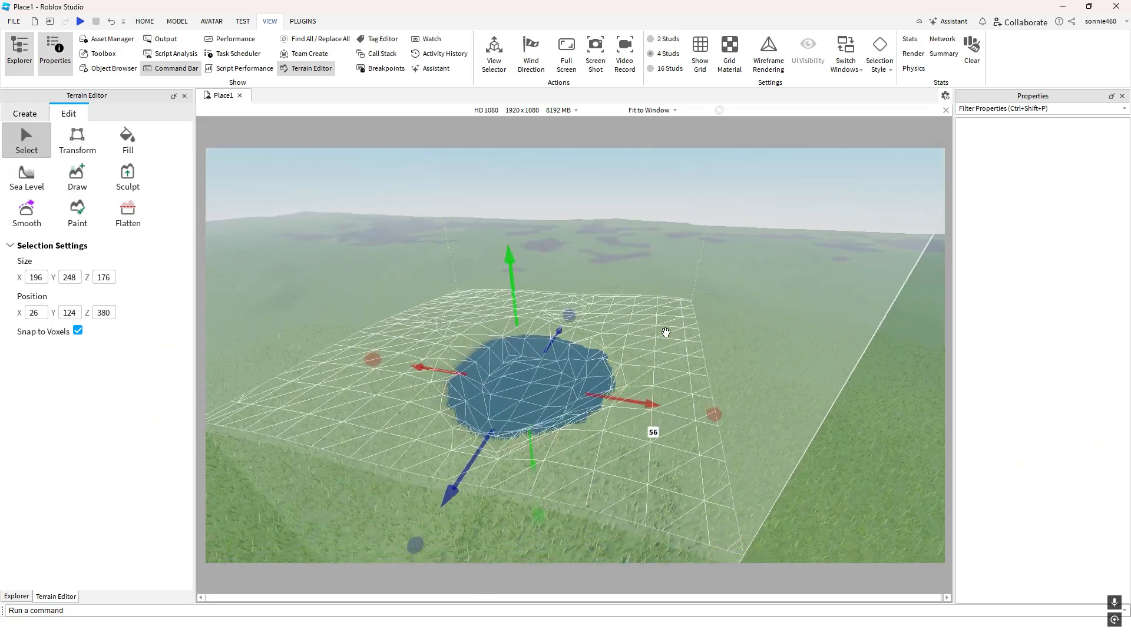
Shrink the selection region tightly around the pond to X size 100 and Z size 92, at X position 10 and Z position 358
scroll(601, 447, up, 5)
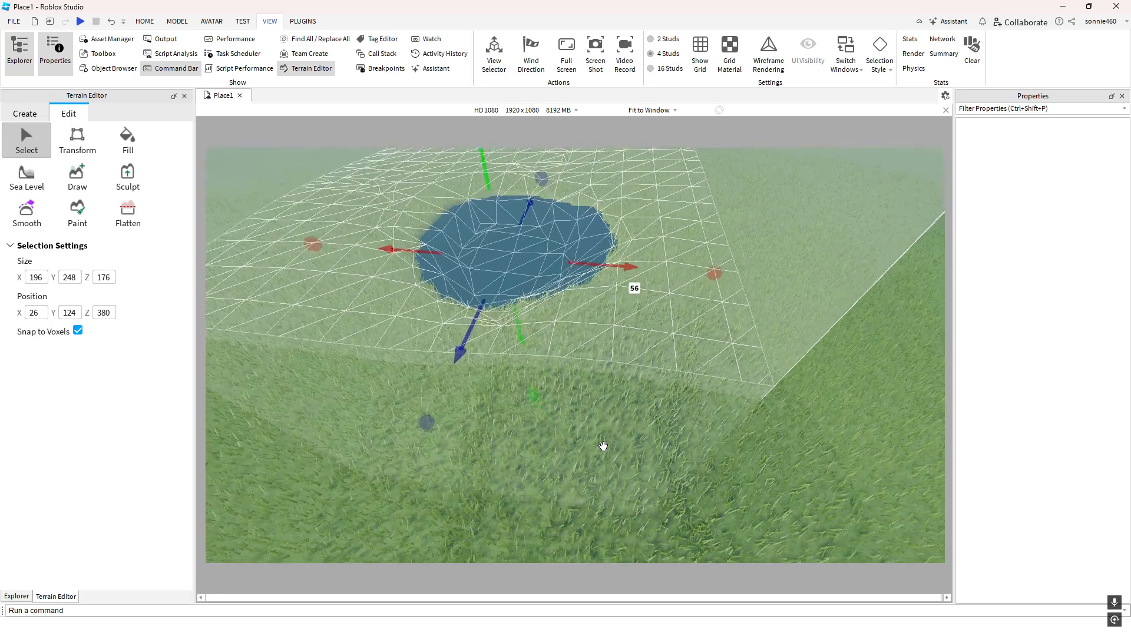
right_drag(603, 446, 603, 448)
scroll(544, 391, up, 2)
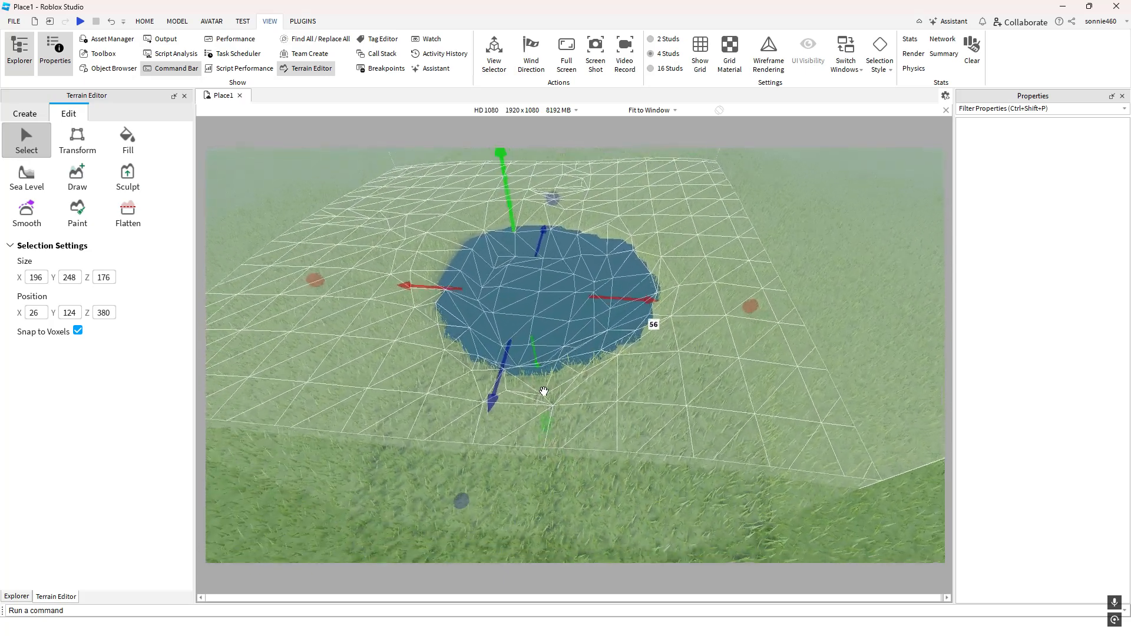
drag(316, 284, 435, 318)
drag(752, 308, 685, 309)
drag(580, 201, 575, 256)
drag(516, 519, 530, 457)
Activate the Transform tool on the selected pond region and try moving the region along the X axis
click(78, 138)
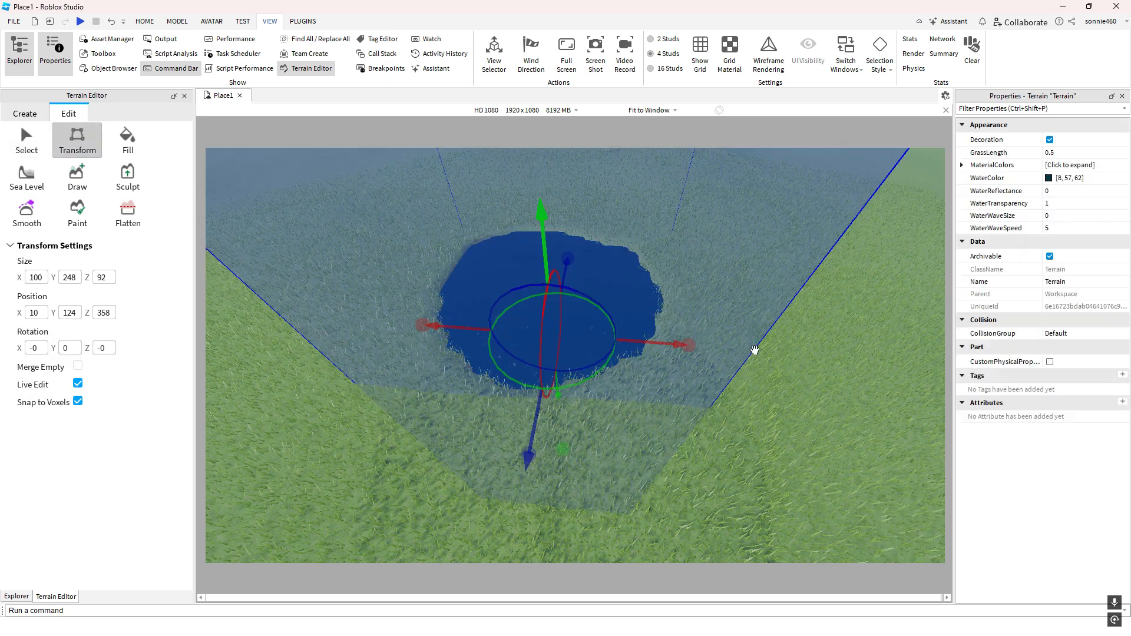
right_drag(757, 344, 750, 339)
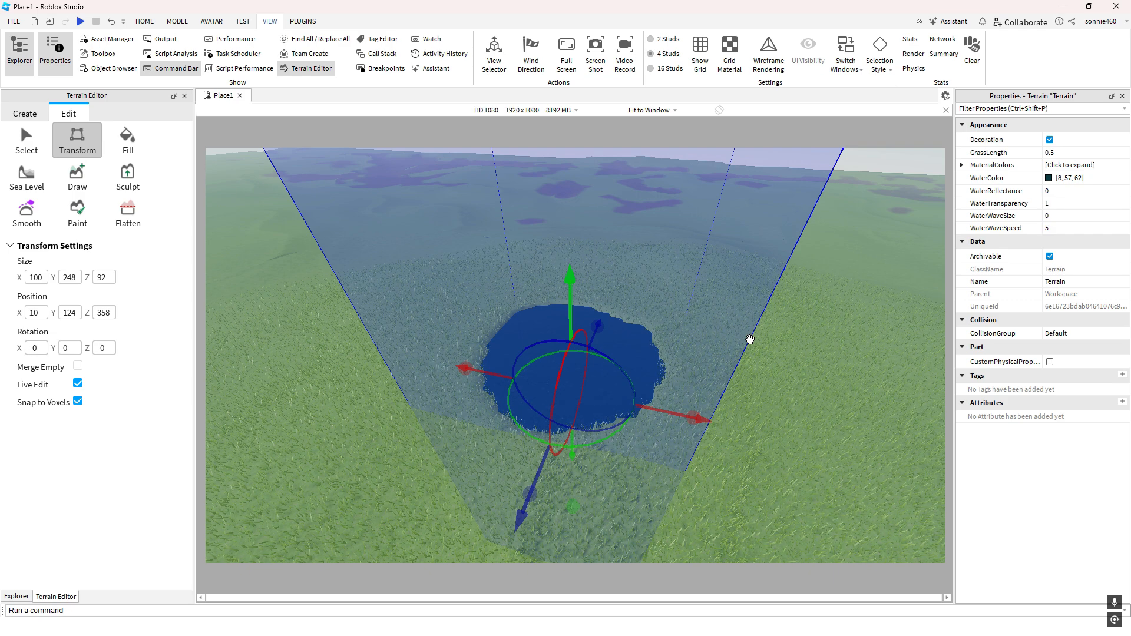
right_drag(750, 340, 702, 382)
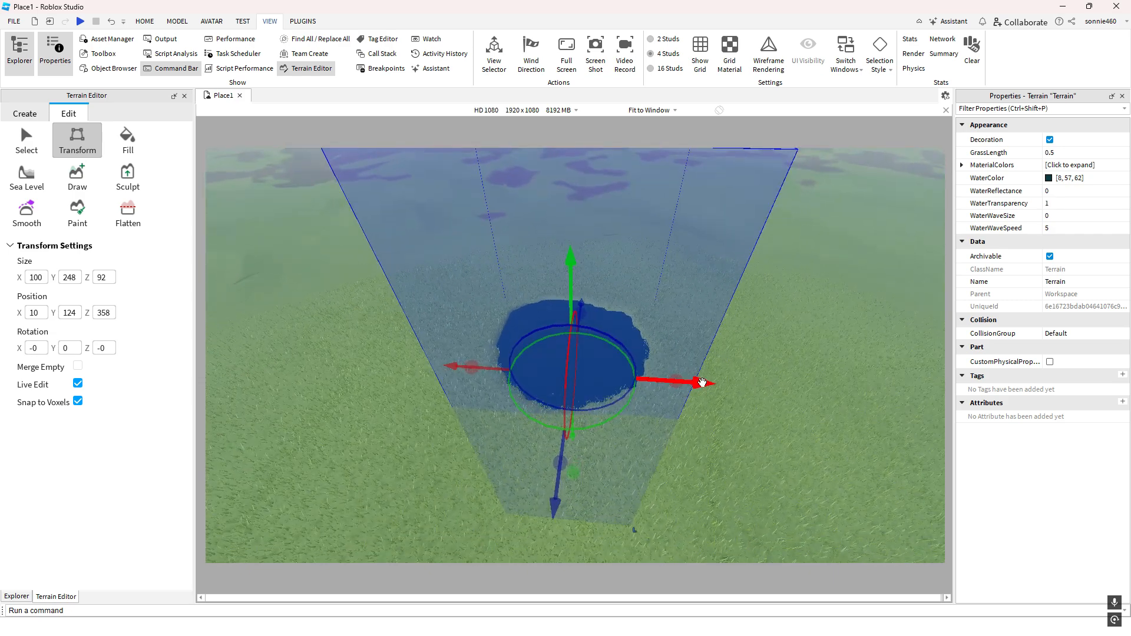
drag(697, 382, 395, 369)
right_drag(551, 390, 550, 391)
key(w)
key(s)
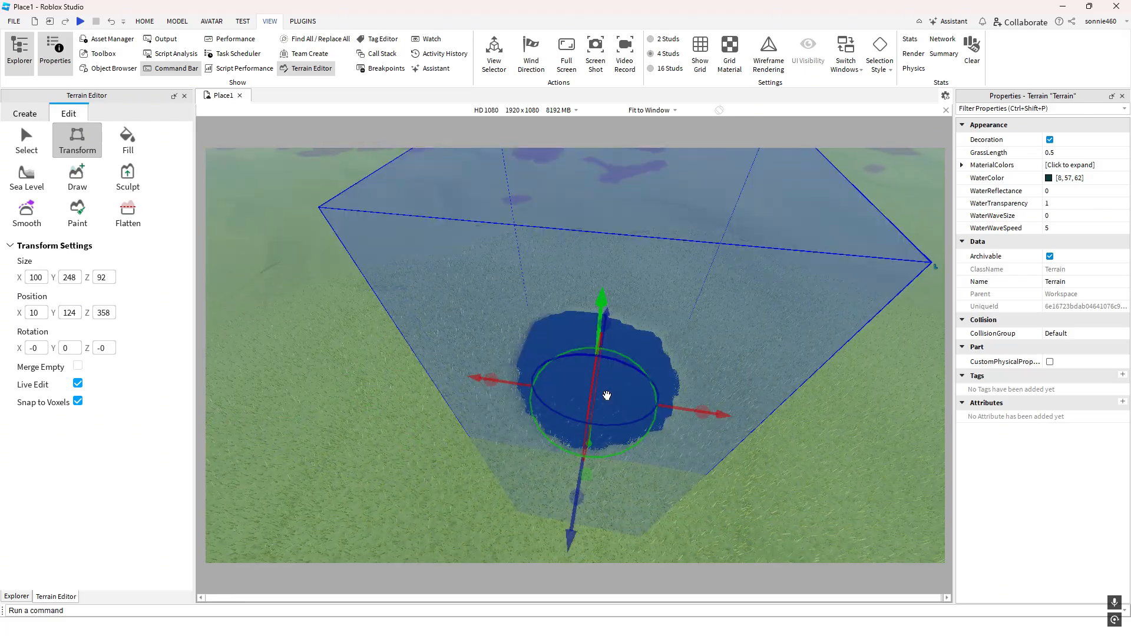
Stretch the transform region to Z size 200 at Z position 304 and X size 364 at X position 2
right_drag(607, 395, 604, 410)
key(s)
key(q)
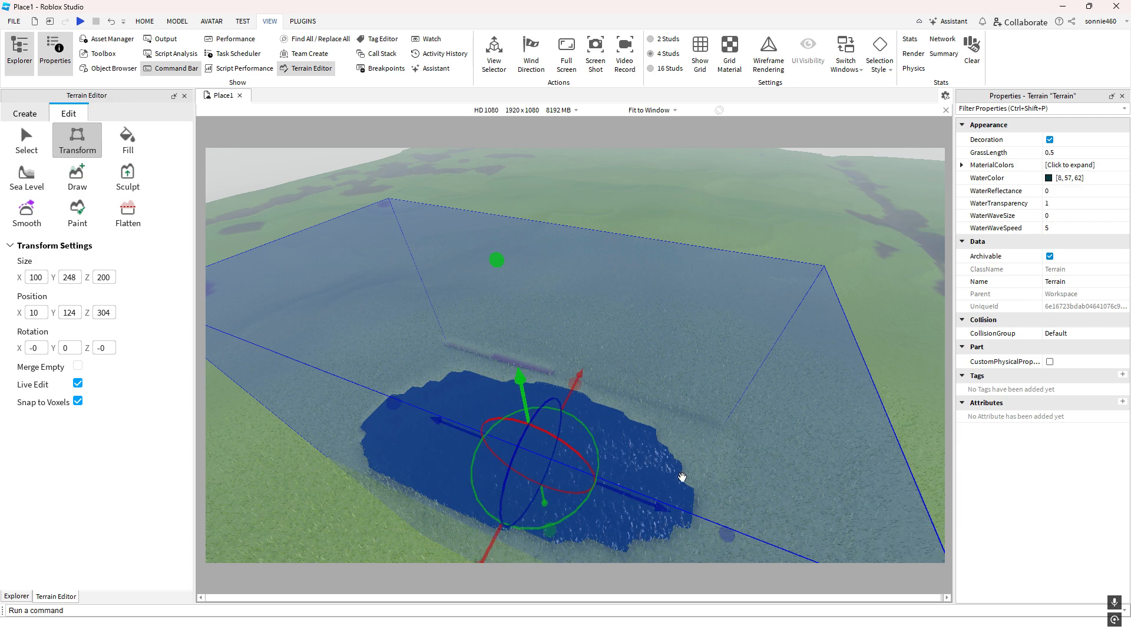
right_drag(682, 478, 538, 481)
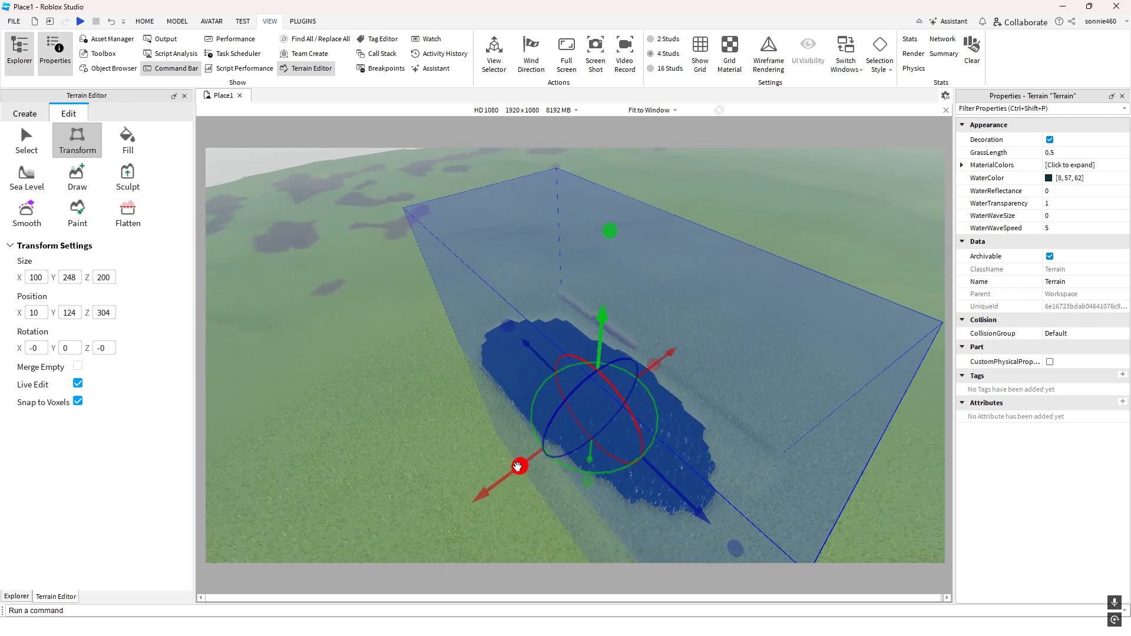
right_drag(691, 460, 691, 459)
key(q)
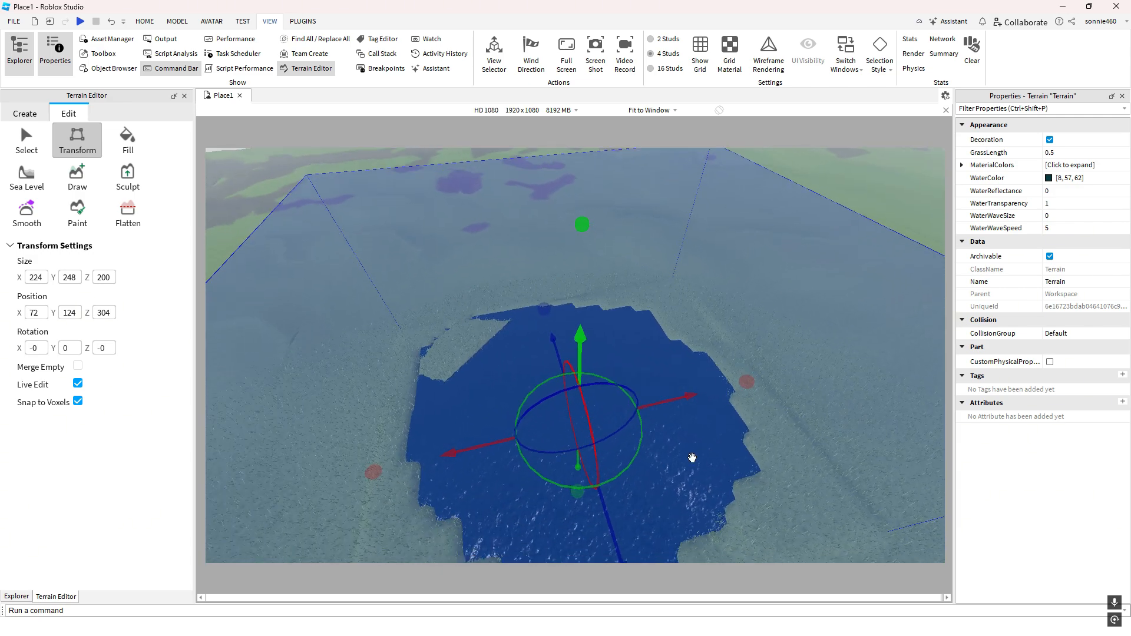
drag(753, 352, 901, 310)
right_drag(803, 369, 804, 369)
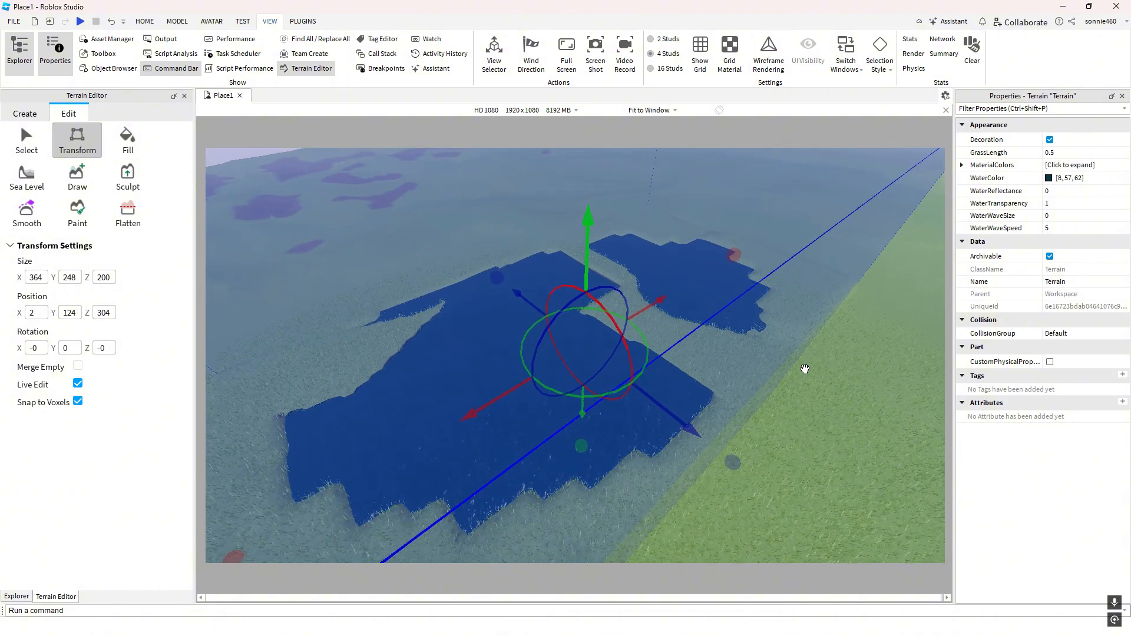
Inspect the stretched pond up close and turn off Live Edit in the Transform settings
scroll(824, 418, up, 2)
right_drag(825, 417, 784, 416)
scroll(823, 417, up, 4)
key(s)
right_drag(329, 407, 328, 407)
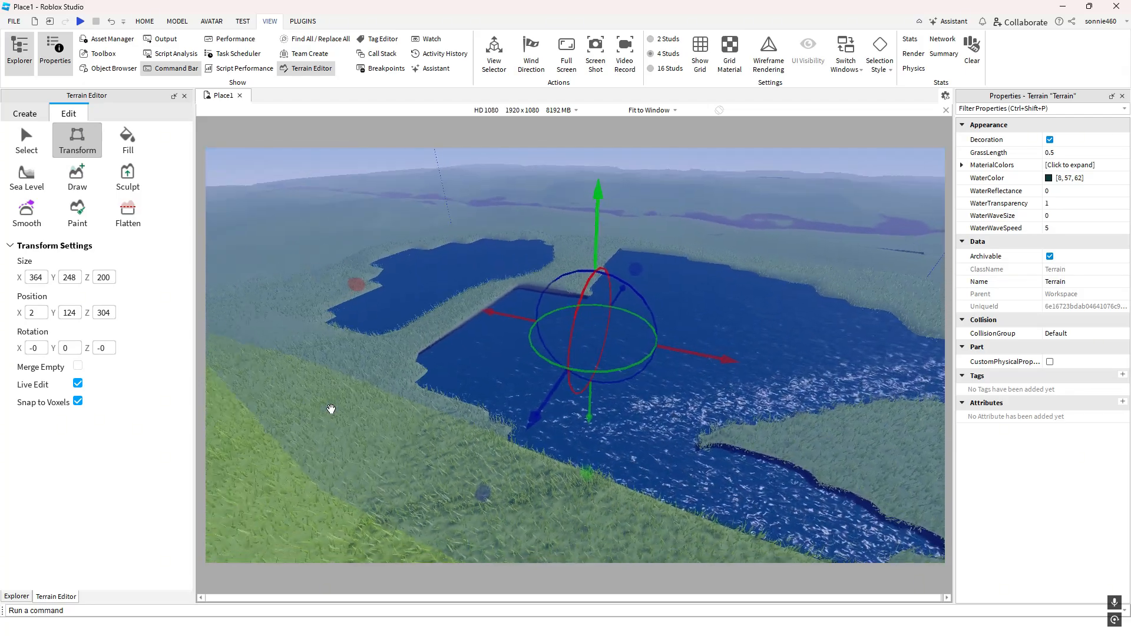
key(s)
click(77, 385)
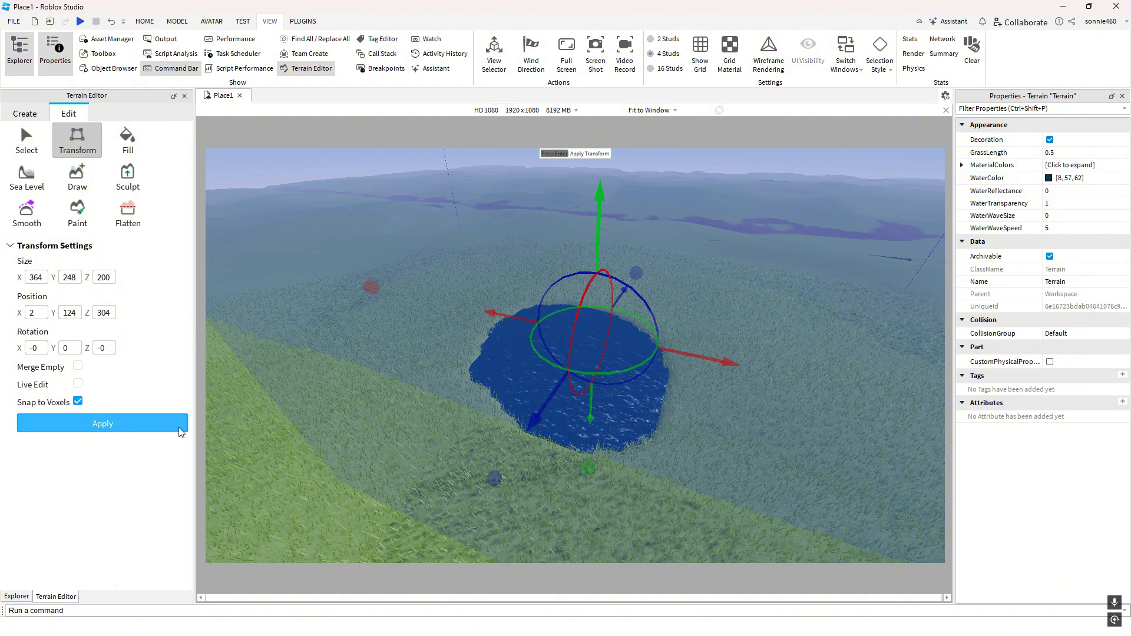
right_drag(392, 415, 392, 415)
key(a)
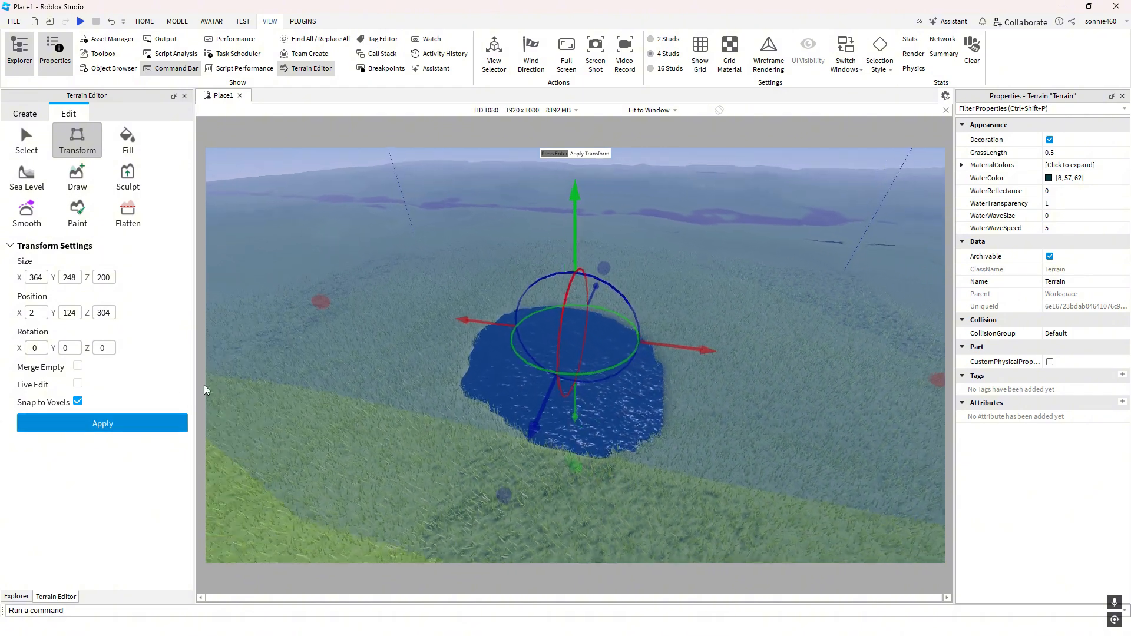
right_drag(325, 383, 324, 376)
key(a)
key(a)
right_drag(398, 334, 391, 331)
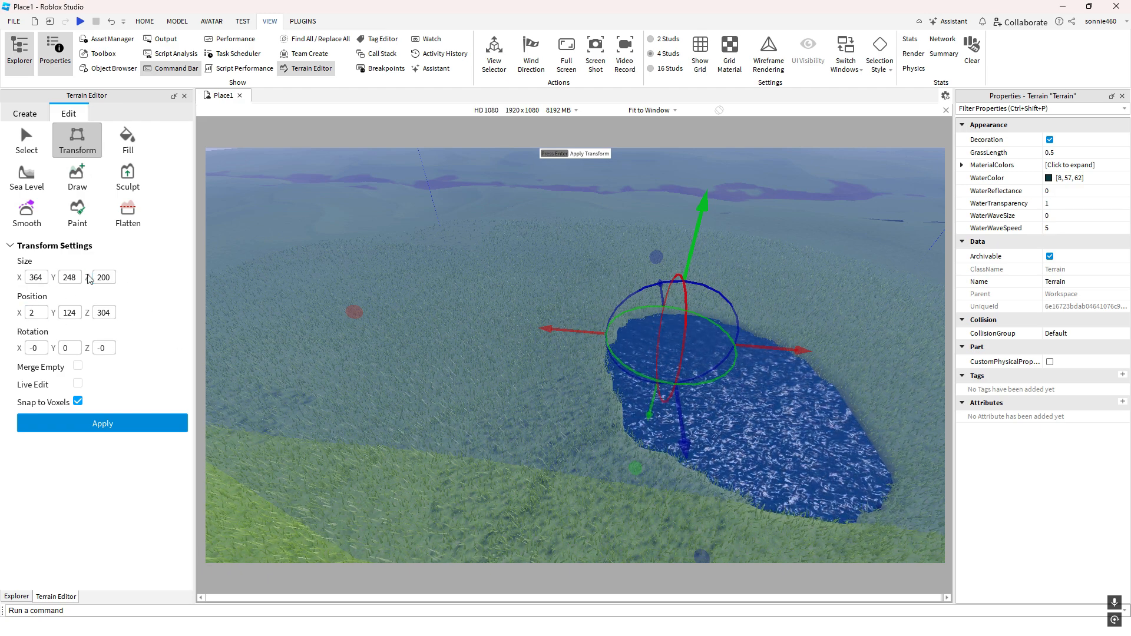
right_drag(449, 381, 434, 358)
key(s)
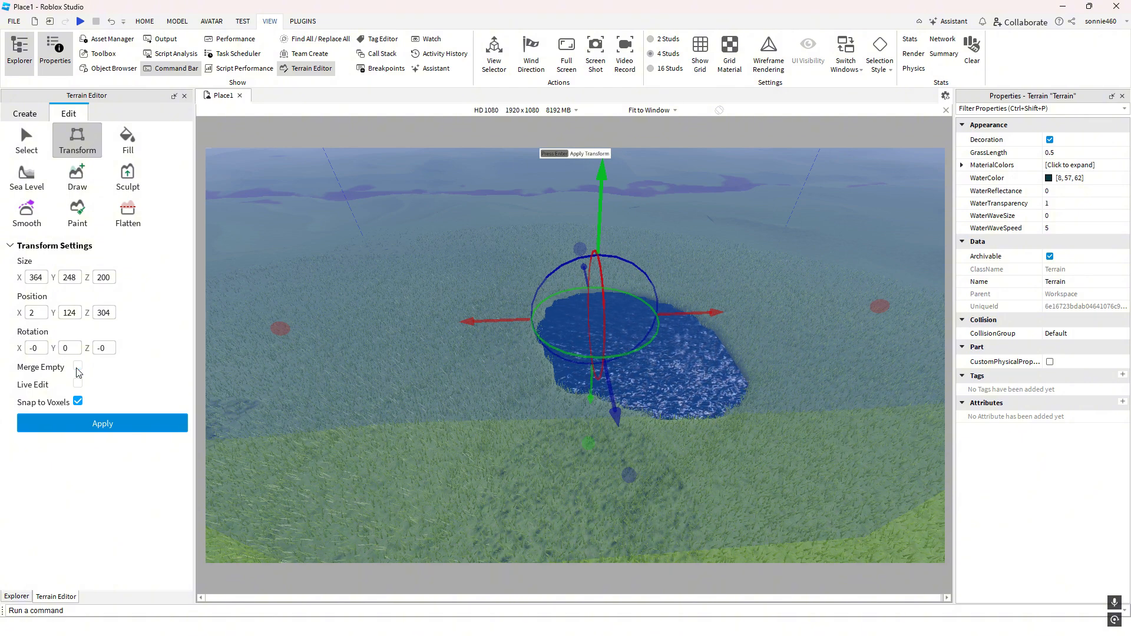
right_drag(369, 368, 395, 380)
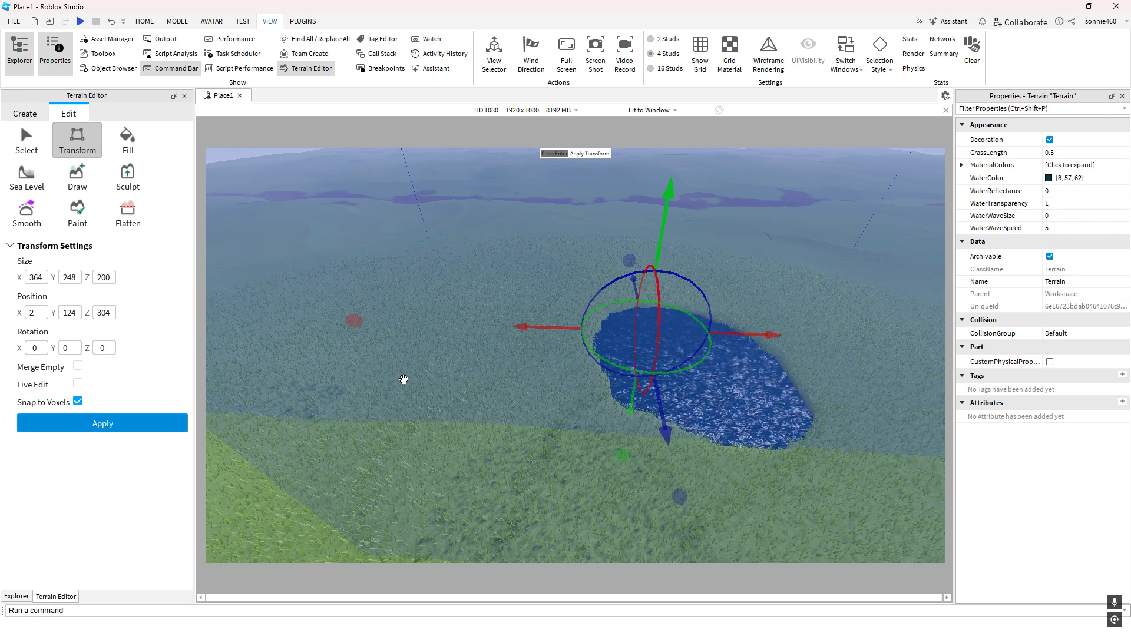
right_drag(404, 379, 403, 379)
Return to the Select tool and raise the selection region around the pond to Y position 212
click(27, 141)
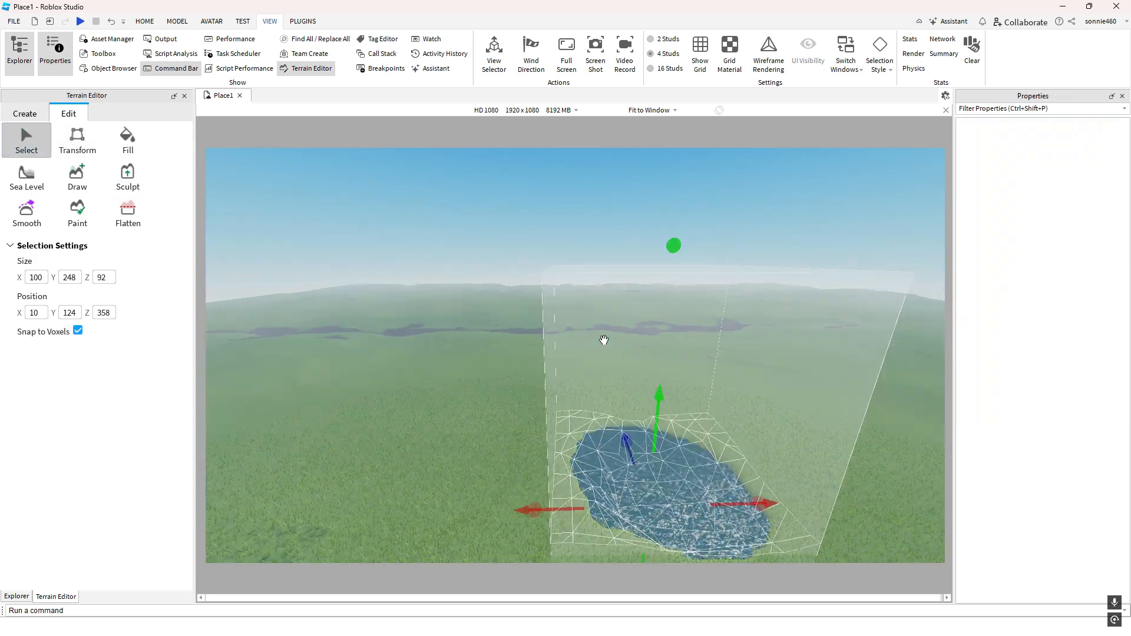
right_drag(638, 376, 639, 376)
drag(641, 406, 664, 227)
right_drag(642, 413, 642, 413)
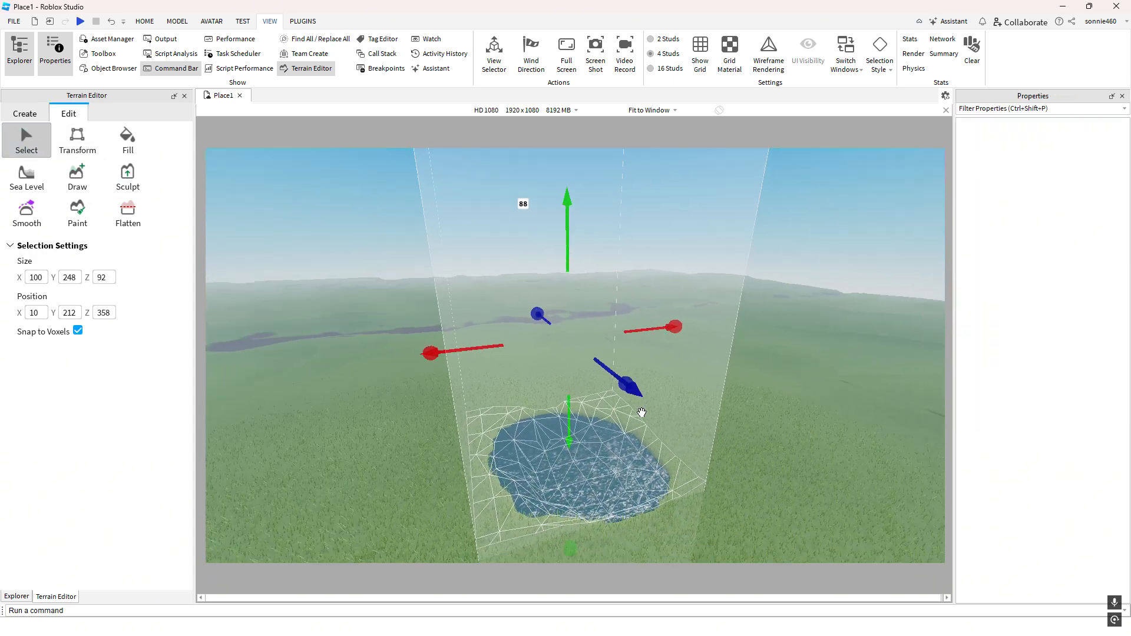
Raise the terrain selection box over the pond to Y position 296
drag(571, 433, 561, 323)
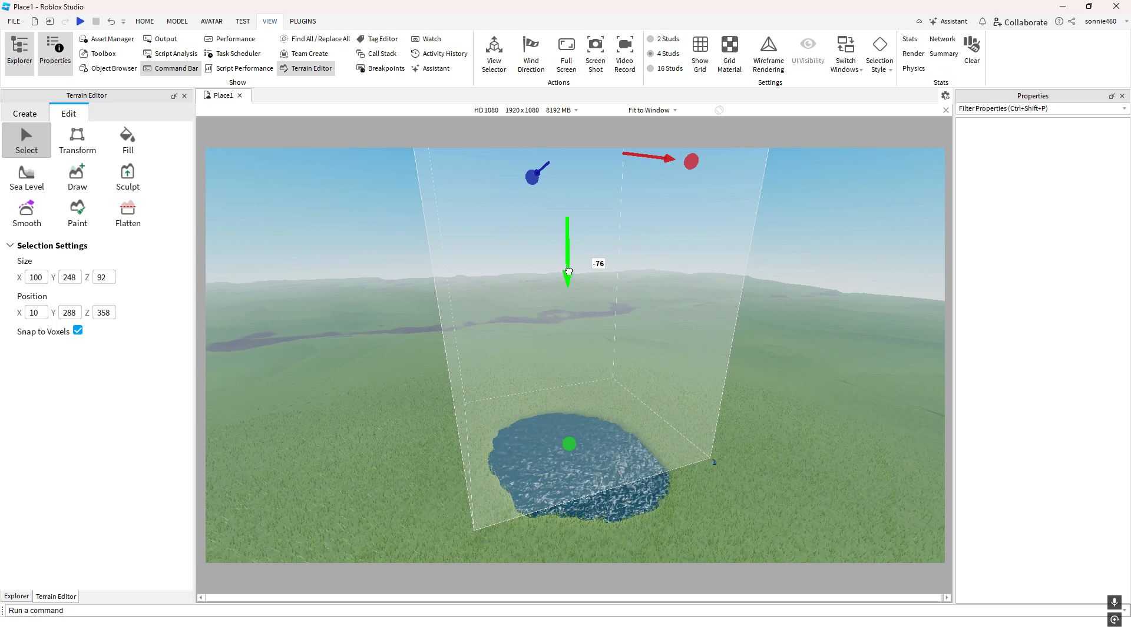
drag(568, 272, 568, 247)
right_drag(548, 295, 548, 295)
scroll(548, 295, down, 1)
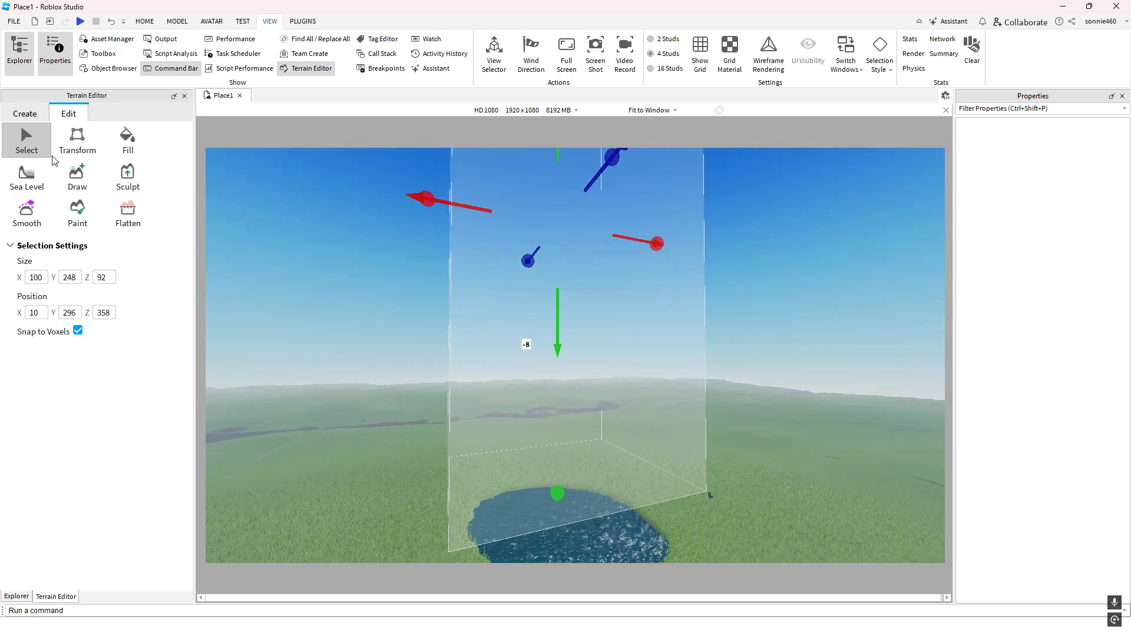
Transform the selected terrain region by lowering it over the pond to Y position 184
click(77, 140)
right_drag(456, 330, 456, 371)
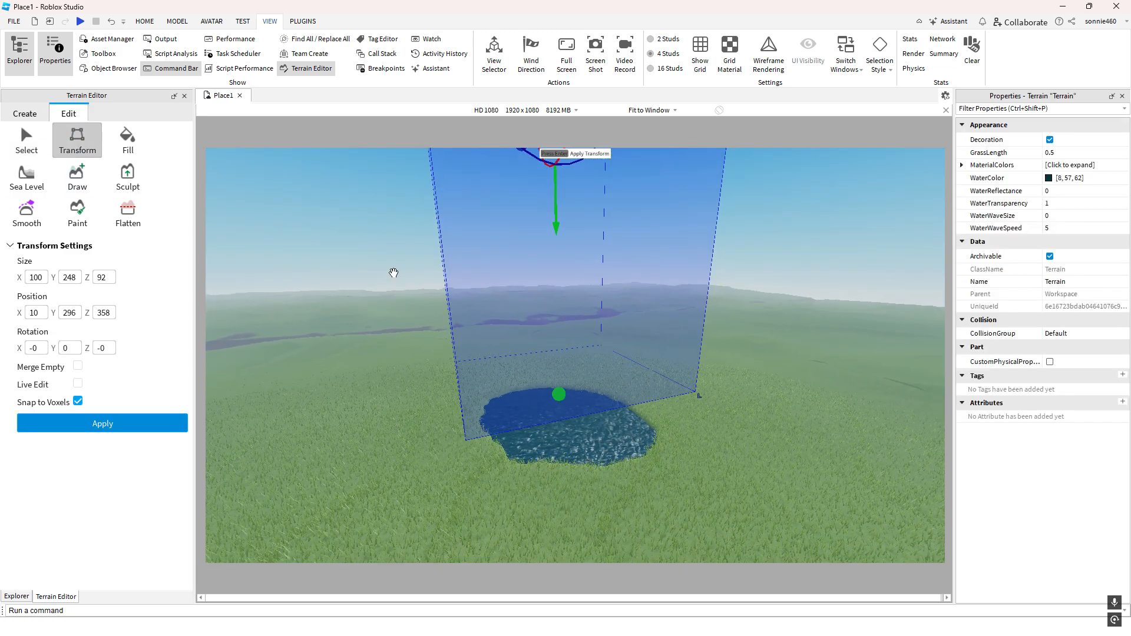
drag(556, 227, 571, 464)
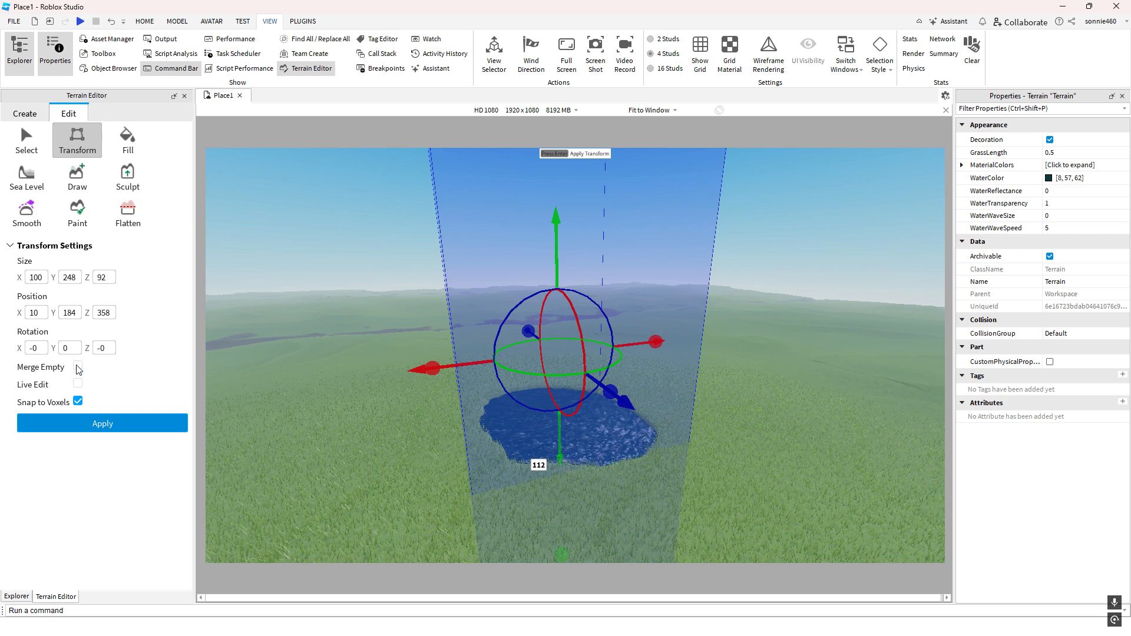
Enable Merge Empty and stretch the transform region along Z to a size of 252
right_drag(359, 373, 495, 374)
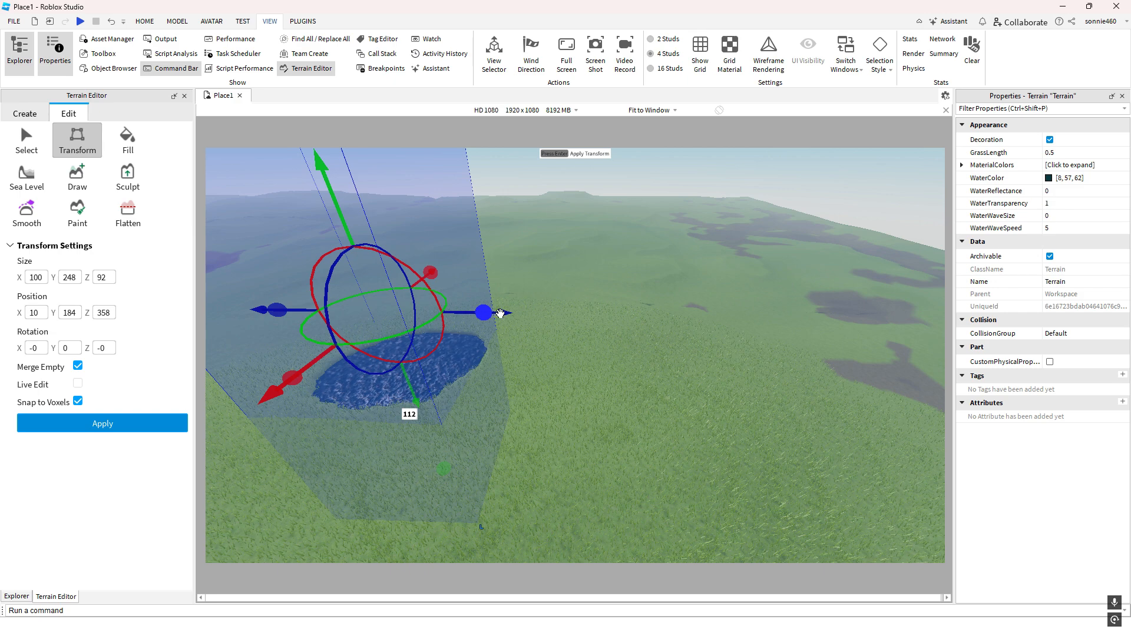
drag(499, 313, 801, 317)
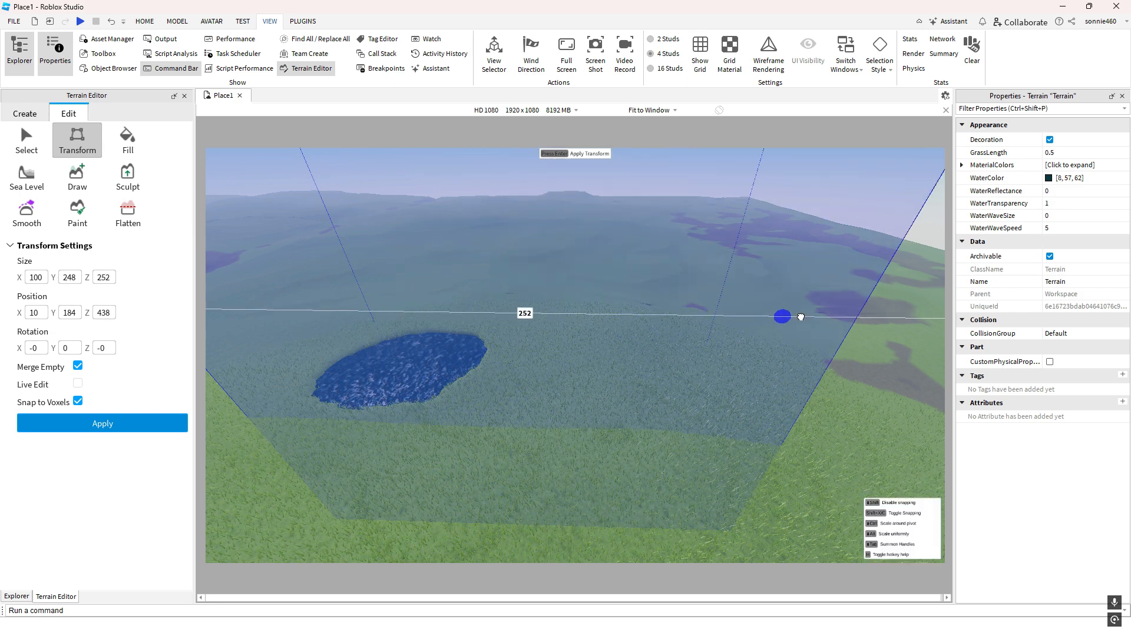
key(s)
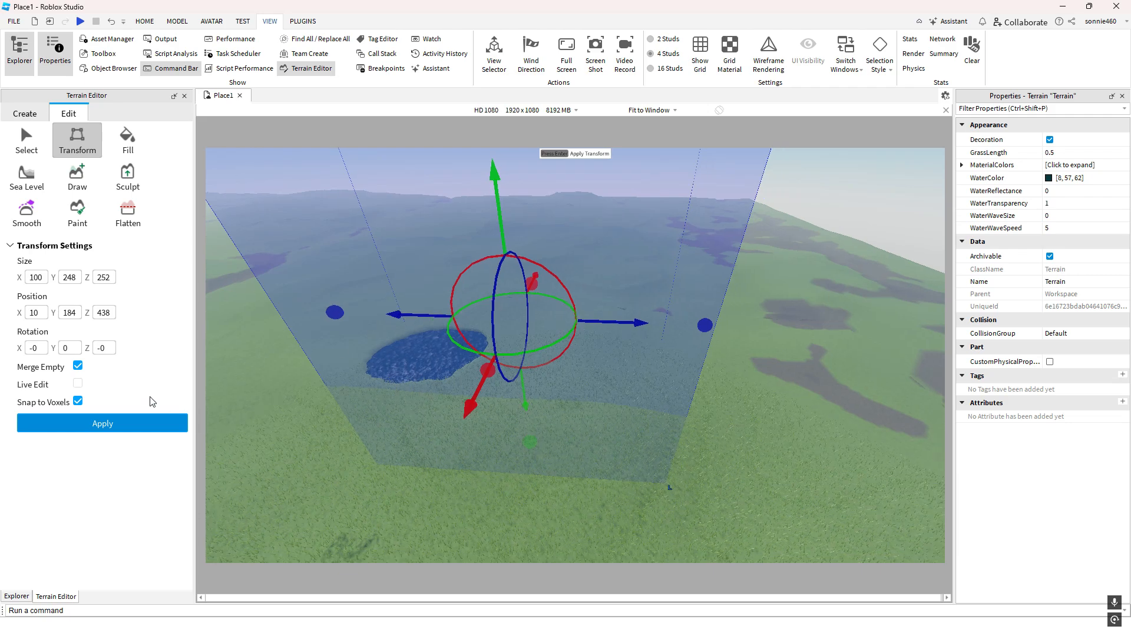
Turn on Live Edit and adjust the transform region to a Z size of 164 at position Y 180, Z 394
right_drag(327, 390, 247, 395)
click(78, 384)
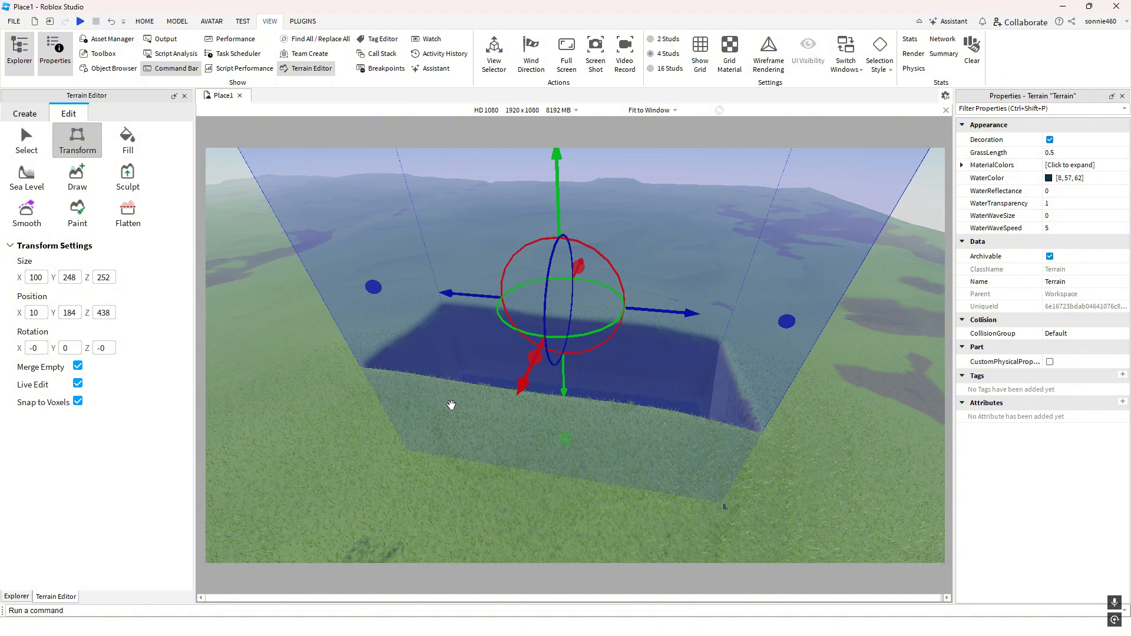
right_drag(452, 405, 580, 432)
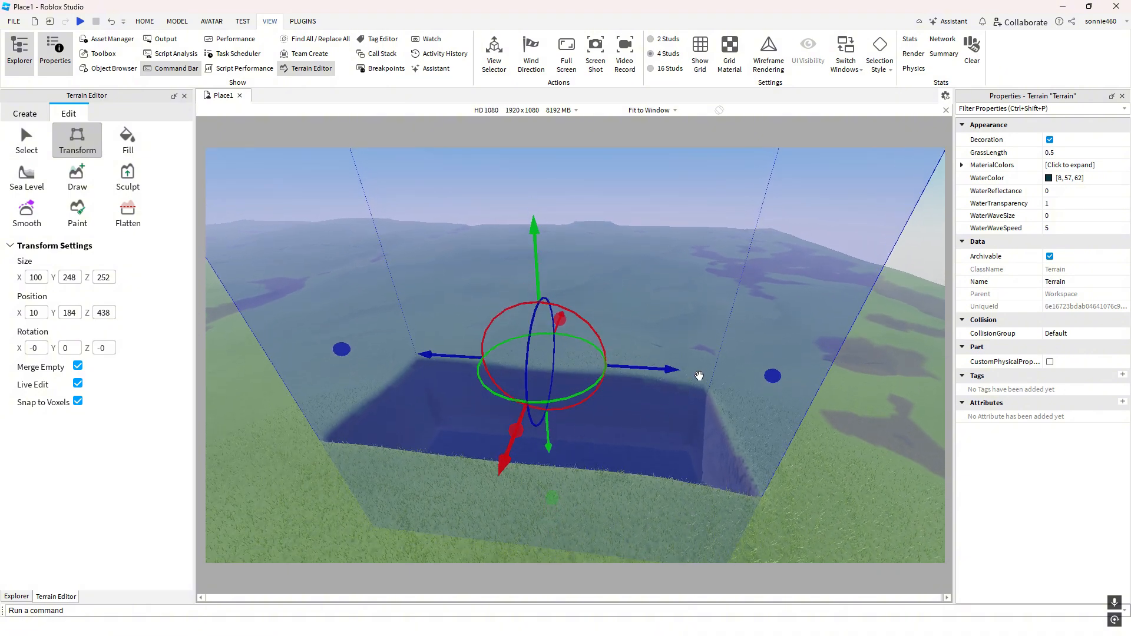
drag(773, 376, 494, 237)
right_drag(580, 331, 560, 304)
drag(550, 299, 577, 431)
drag(648, 394, 733, 417)
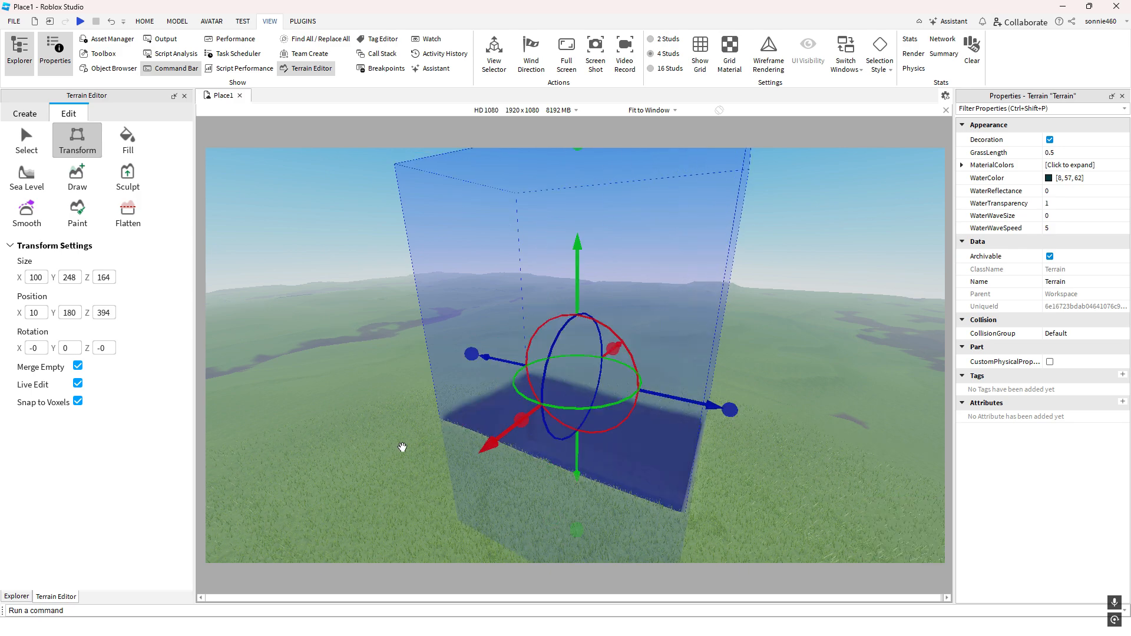
right_drag(401, 447, 430, 471)
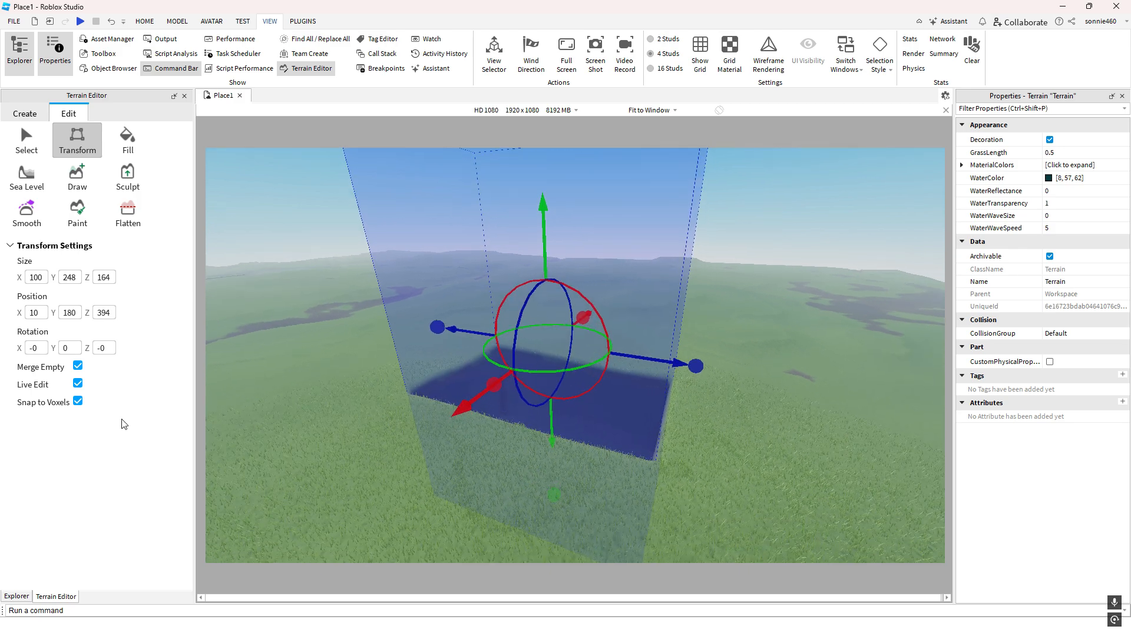
Turn off Merge Empty for the live-edited transform region around the pond
click(78, 366)
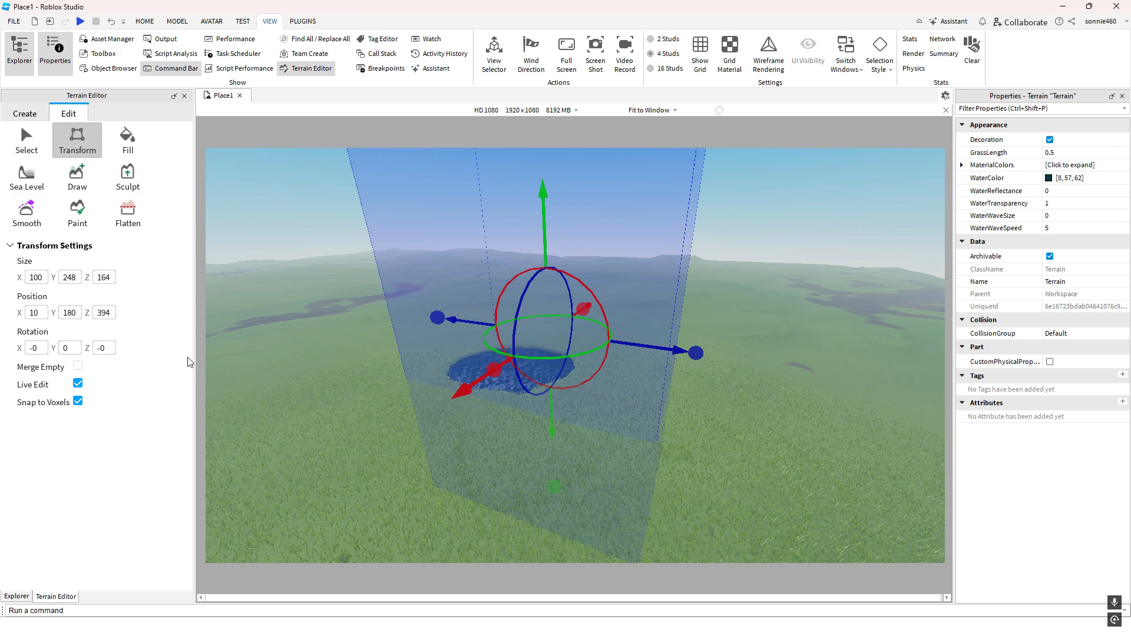
key(q)
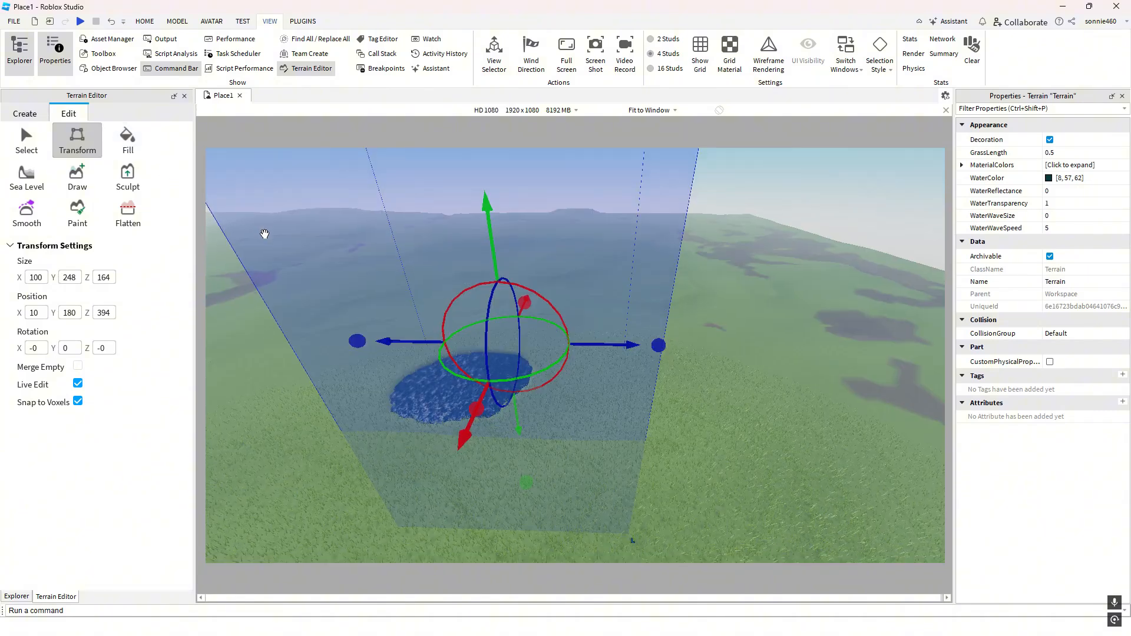
right_drag(263, 233, 198, 244)
Switch to the Fill tool and lower its selection box over the pond to Y position 28
click(129, 141)
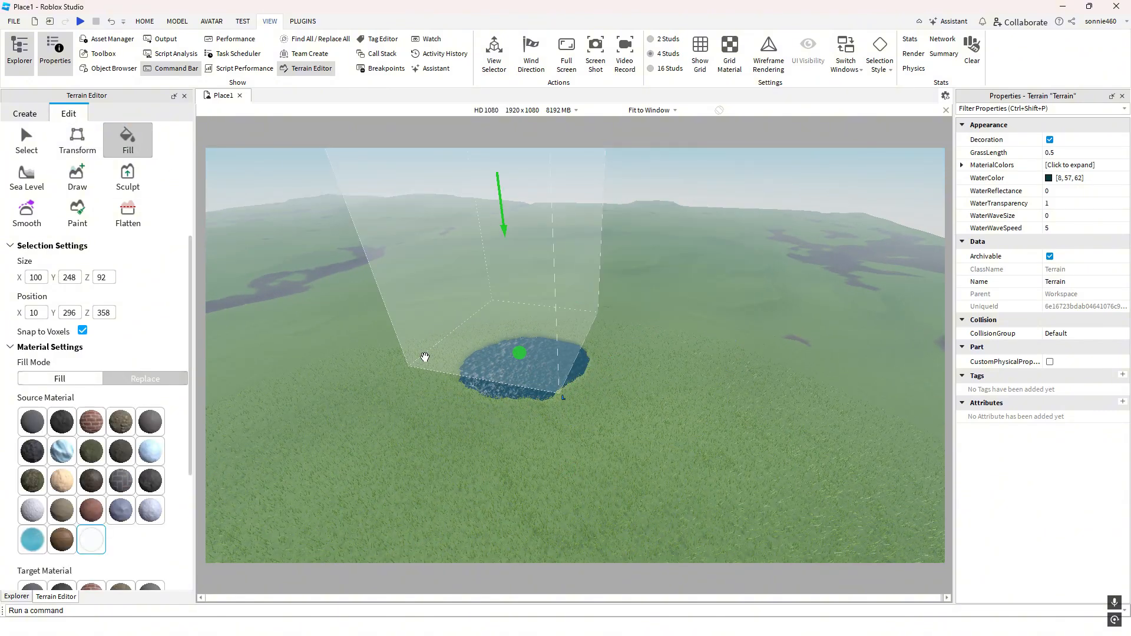
right_drag(424, 357, 451, 358)
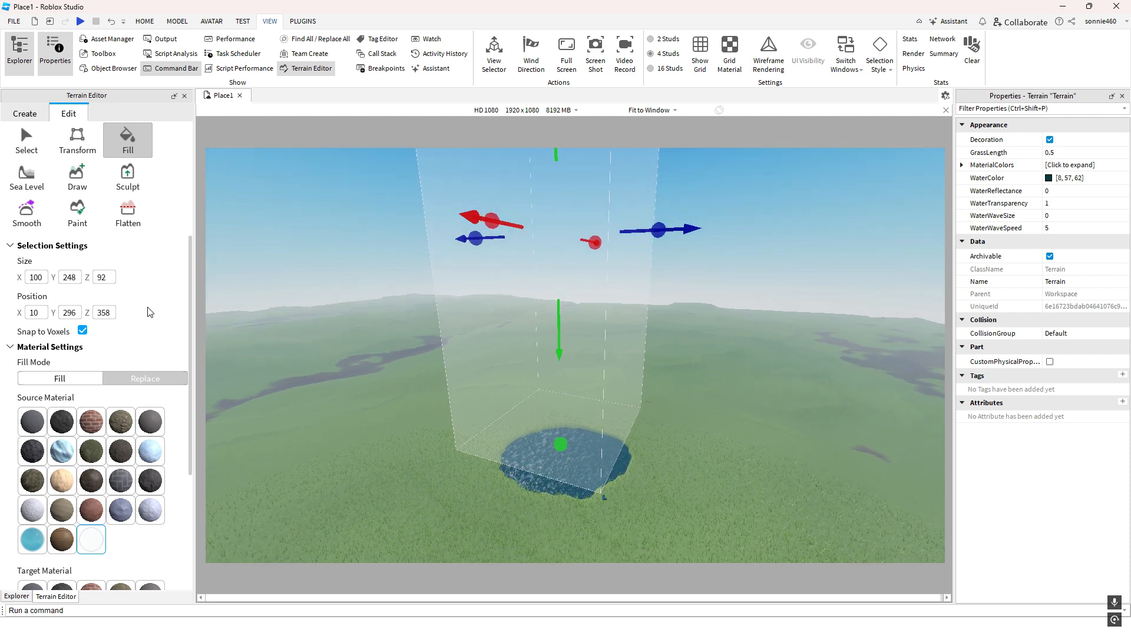
right_drag(338, 333, 338, 334)
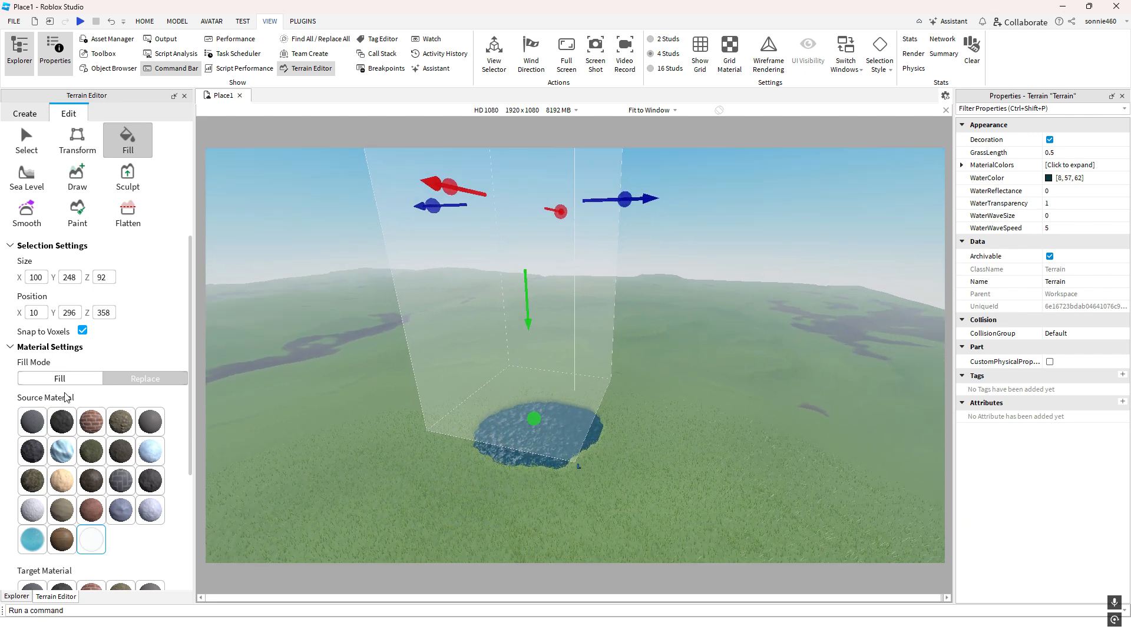
scroll(67, 398, down, 3)
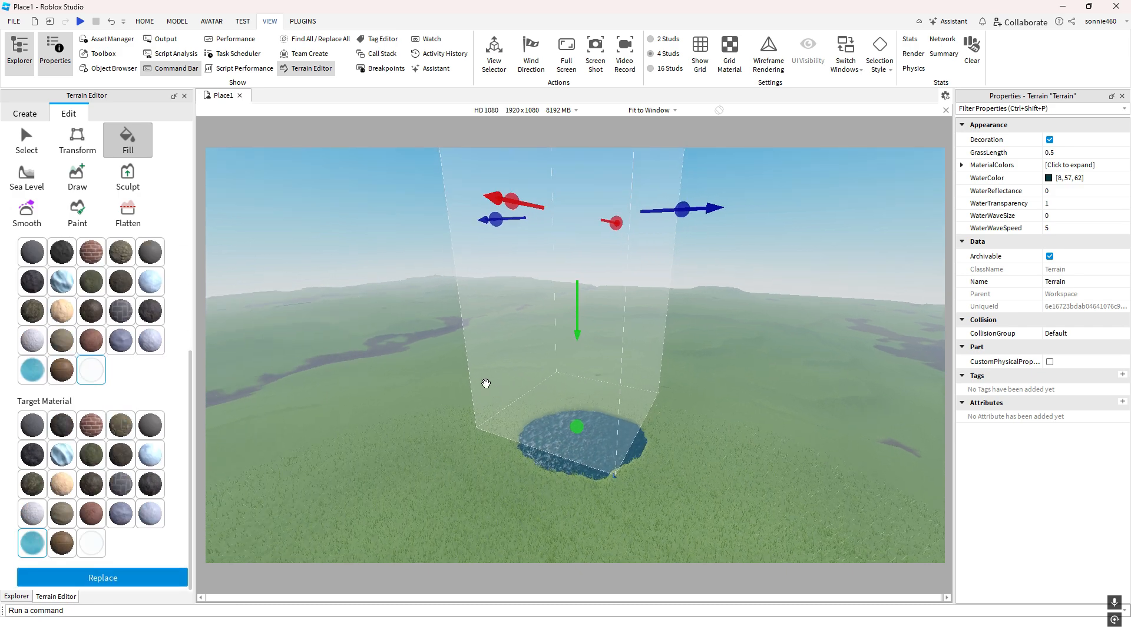
right_drag(532, 172, 531, 172)
drag(532, 171, 524, 399)
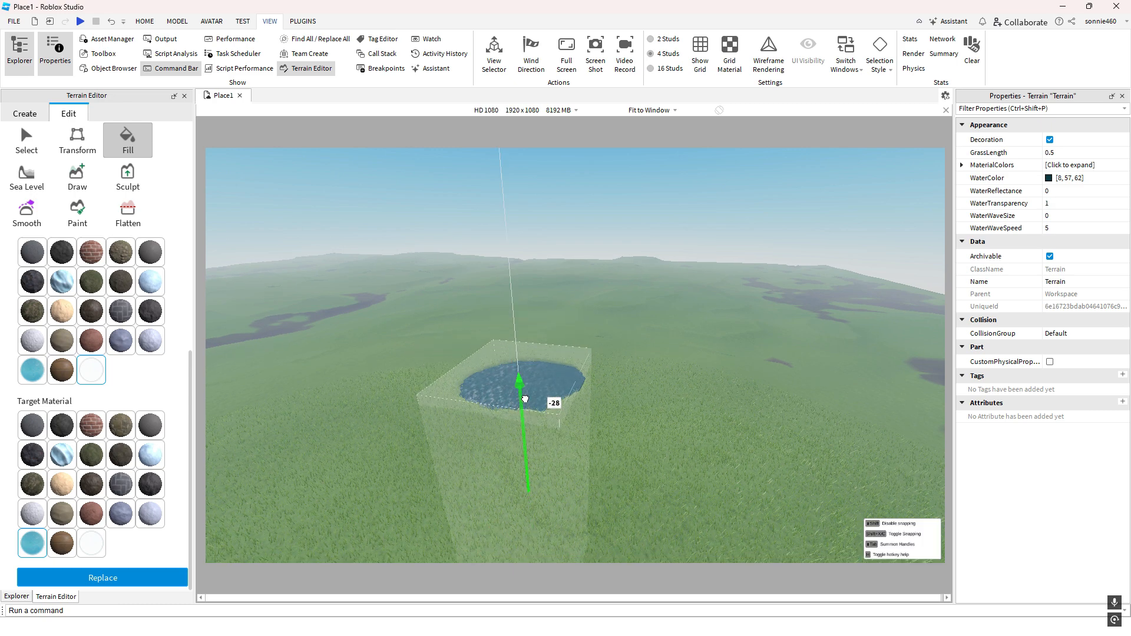
Shift the fill selection box along X, off the pond and onto the open grass beside it
right_drag(525, 399, 524, 443)
drag(509, 480, 472, 560)
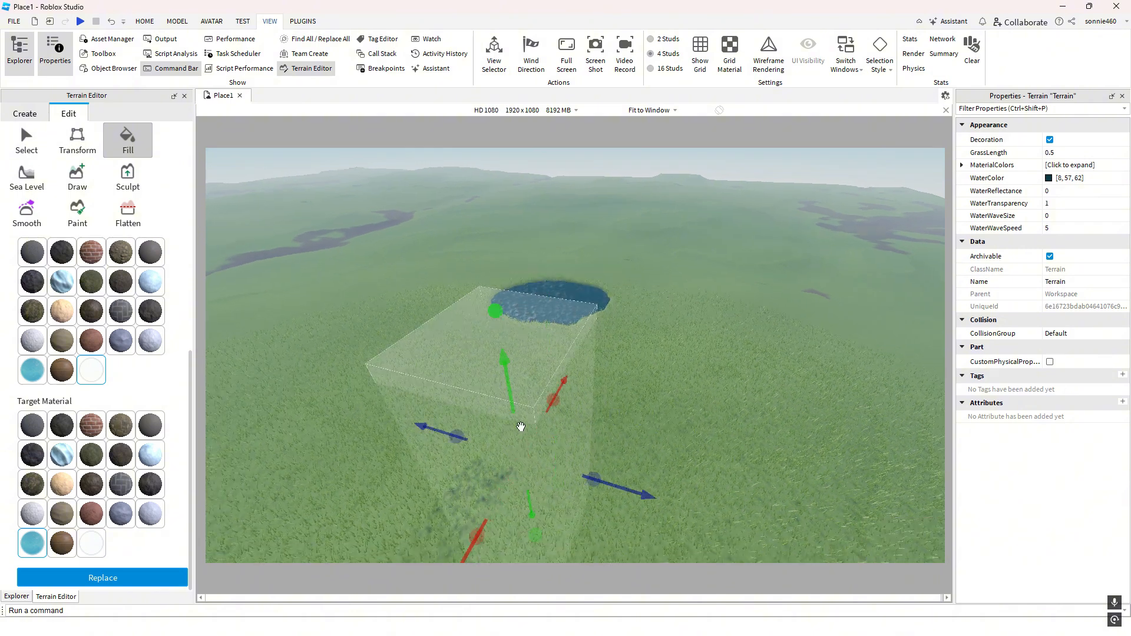
right_drag(520, 430, 505, 438)
drag(533, 348, 557, 419)
scroll(534, 365, up, 1)
key(q)
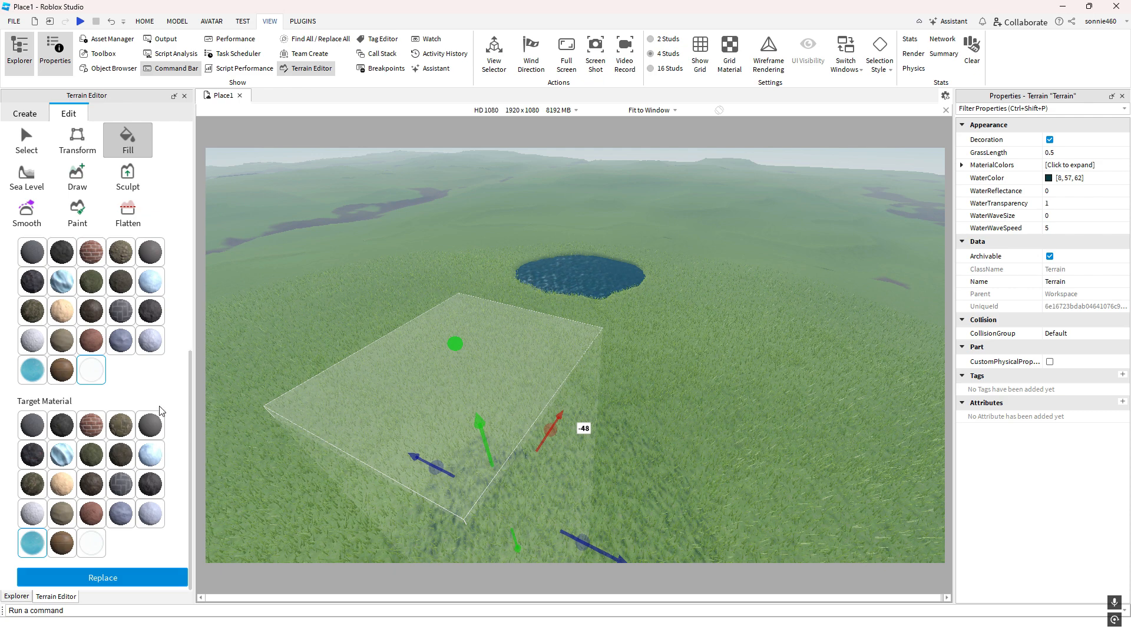
Set the fill mode to Fill and fill the boxed grass area beside the pond with the dark gray material
scroll(158, 377, up, 3)
click(59, 378)
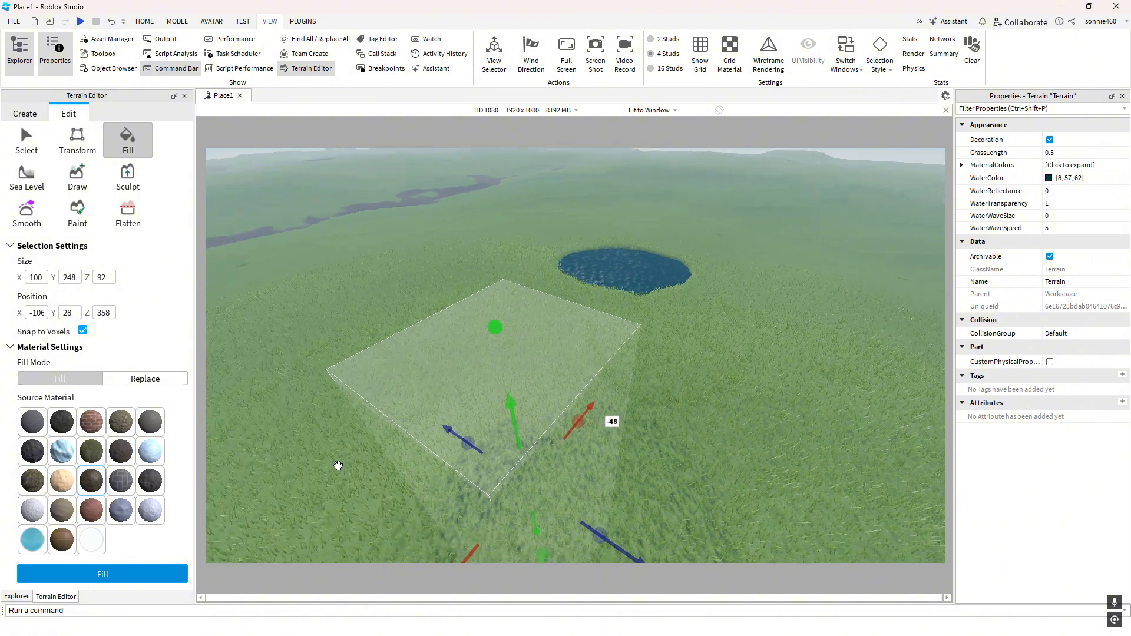
click(140, 575)
right_drag(638, 396, 666, 355)
scroll(701, 346, up, 3)
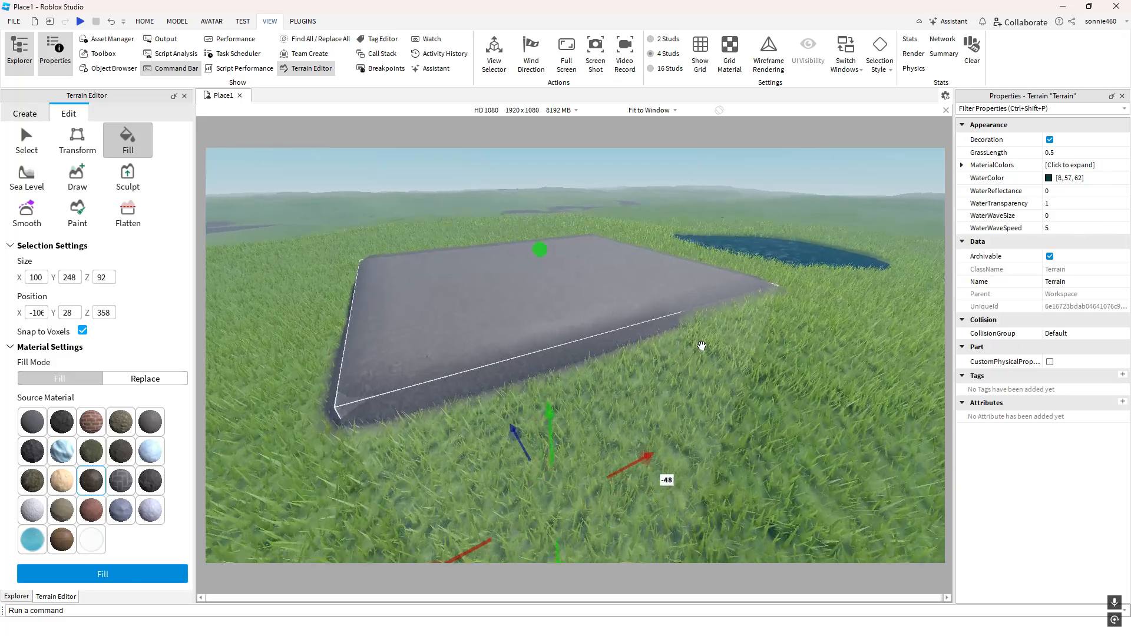
right_drag(772, 381, 758, 331)
scroll(785, 373, down, 1)
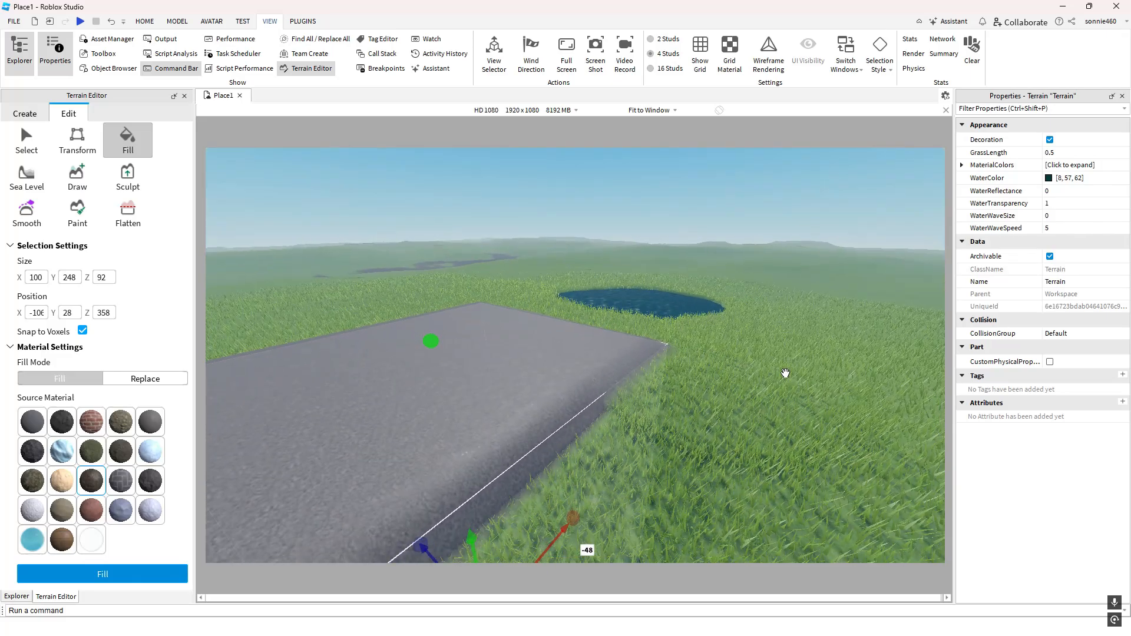
scroll(785, 373, down, 2)
right_drag(784, 373, 744, 362)
right_drag(379, 391, 351, 396)
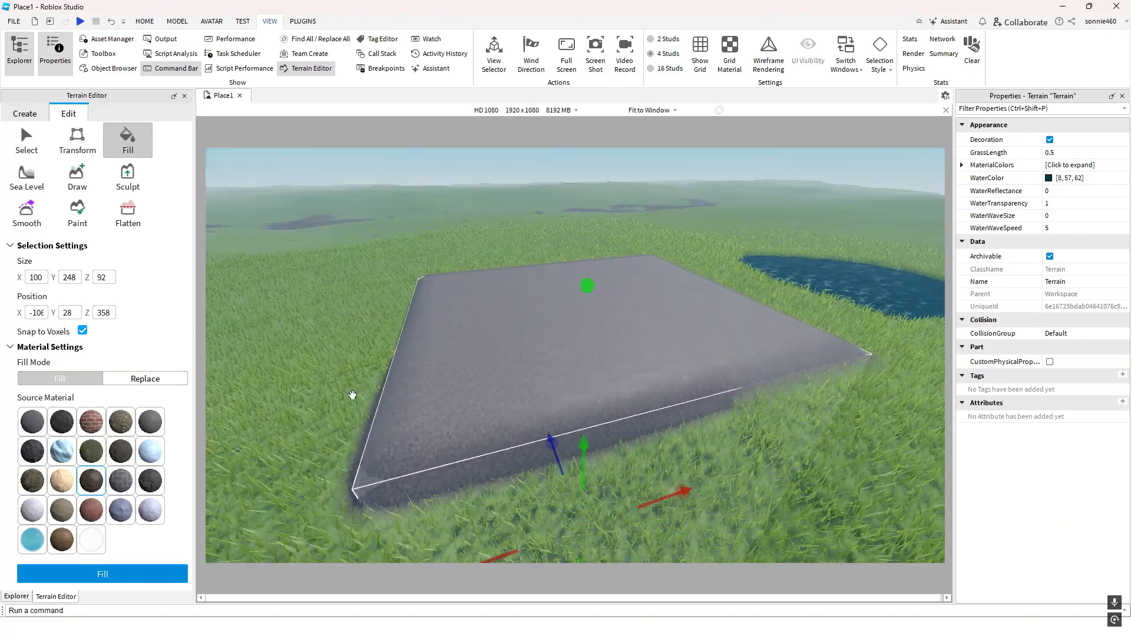
Switch to Replace mode and replace the gray material in the boxed area with the grass material
click(156, 380)
scroll(174, 419, down, 4)
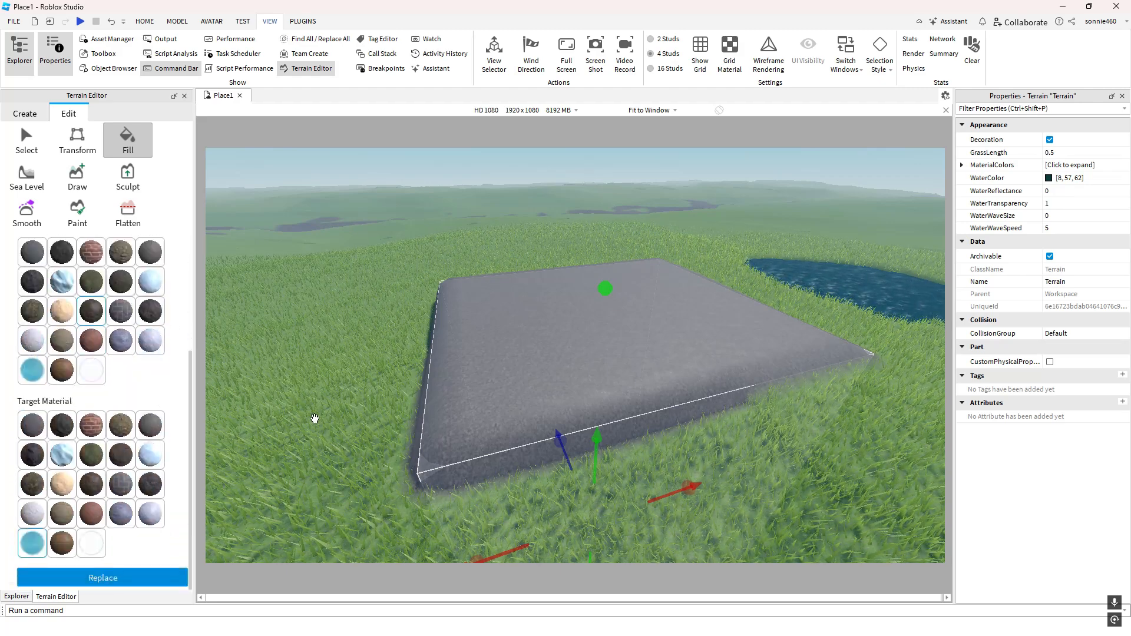
right_drag(314, 422, 312, 411)
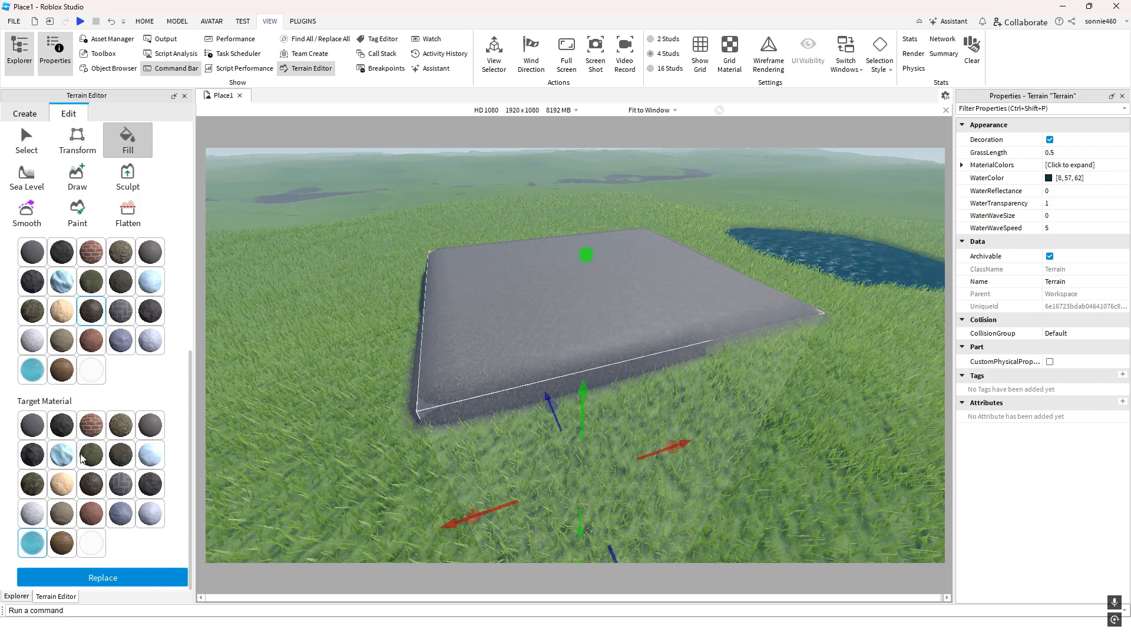
click(139, 579)
right_drag(372, 411, 416, 439)
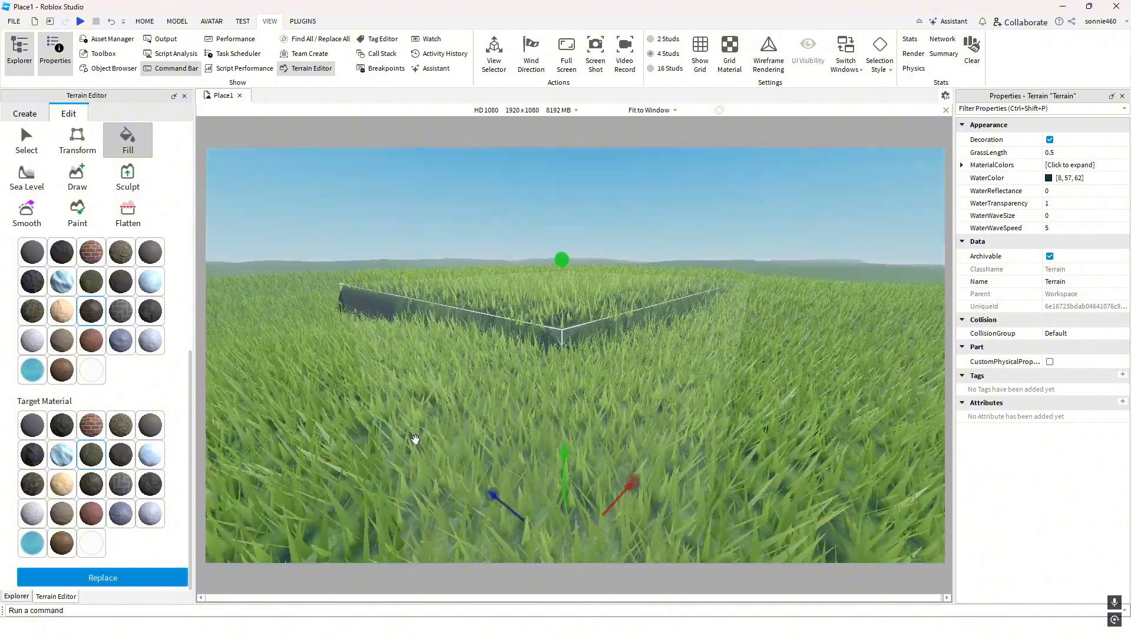
right_drag(390, 358, 586, 334)
right_drag(708, 347, 639, 369)
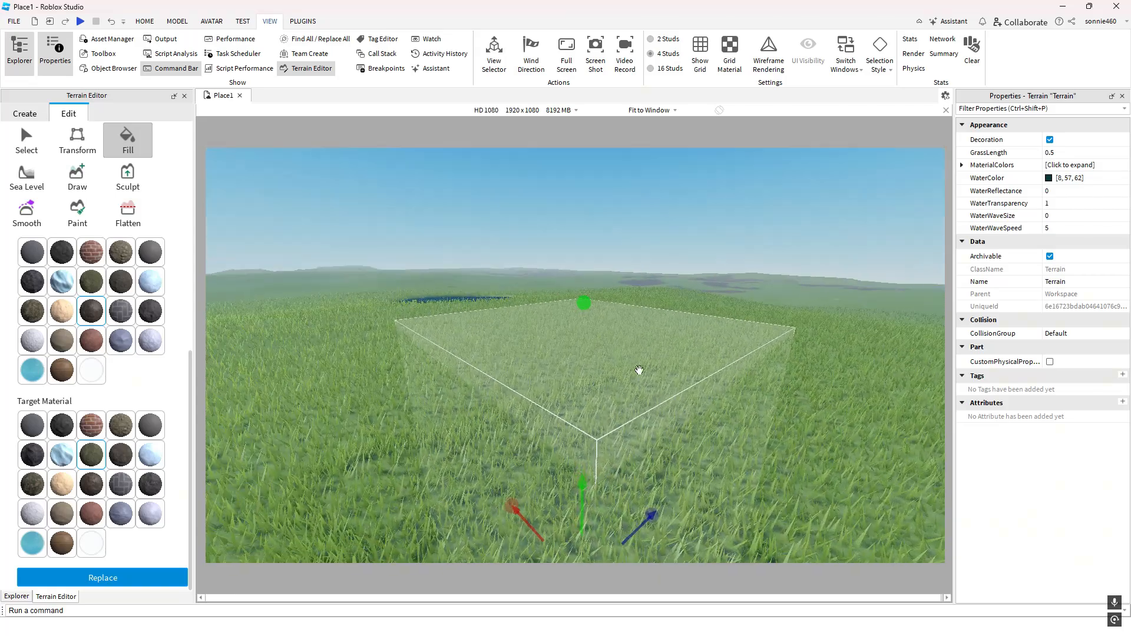
Move the fill selection box across to the other side of the pond at position X 154, Z 434
click(605, 242)
scroll(142, 342, up, 5)
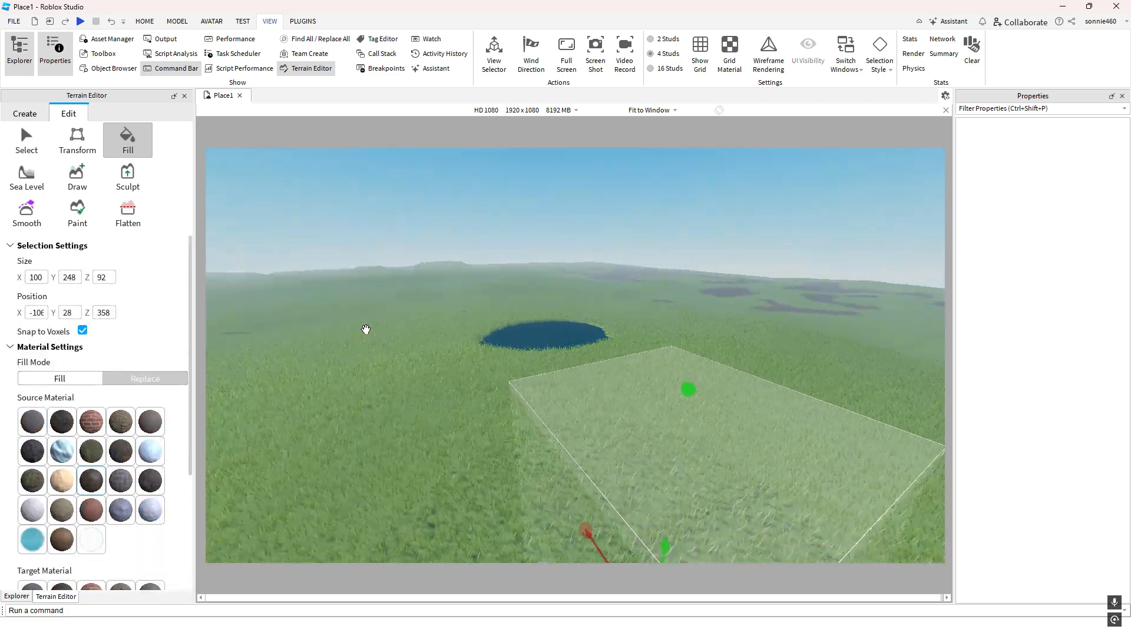
right_drag(365, 329, 480, 418)
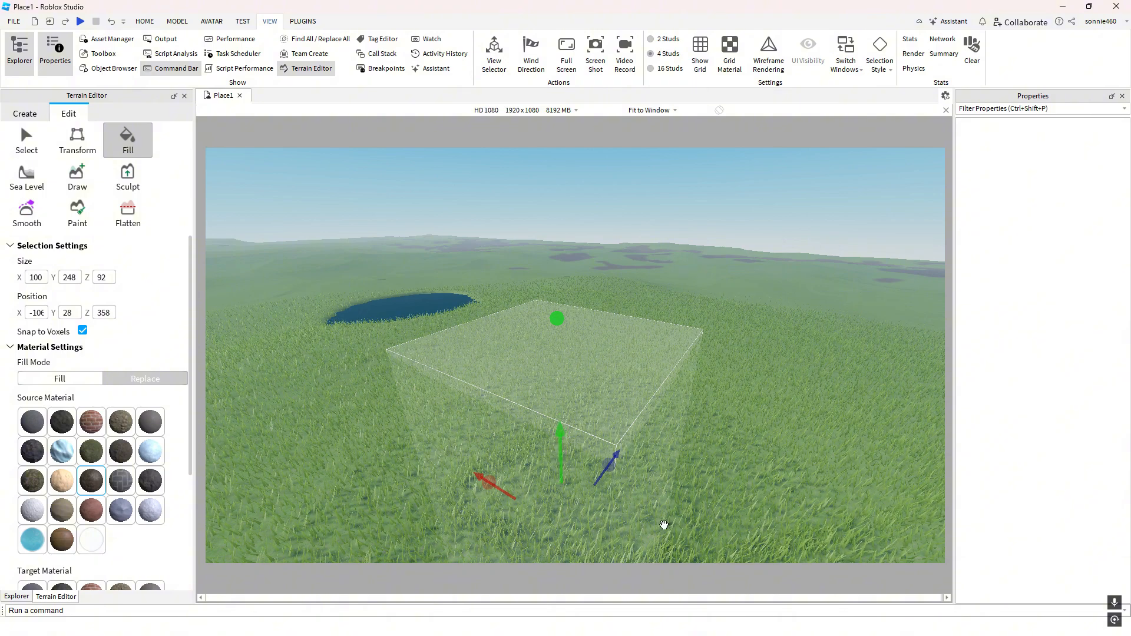
right_drag(664, 525, 674, 492)
drag(674, 493, 391, 404)
right_drag(391, 404, 465, 404)
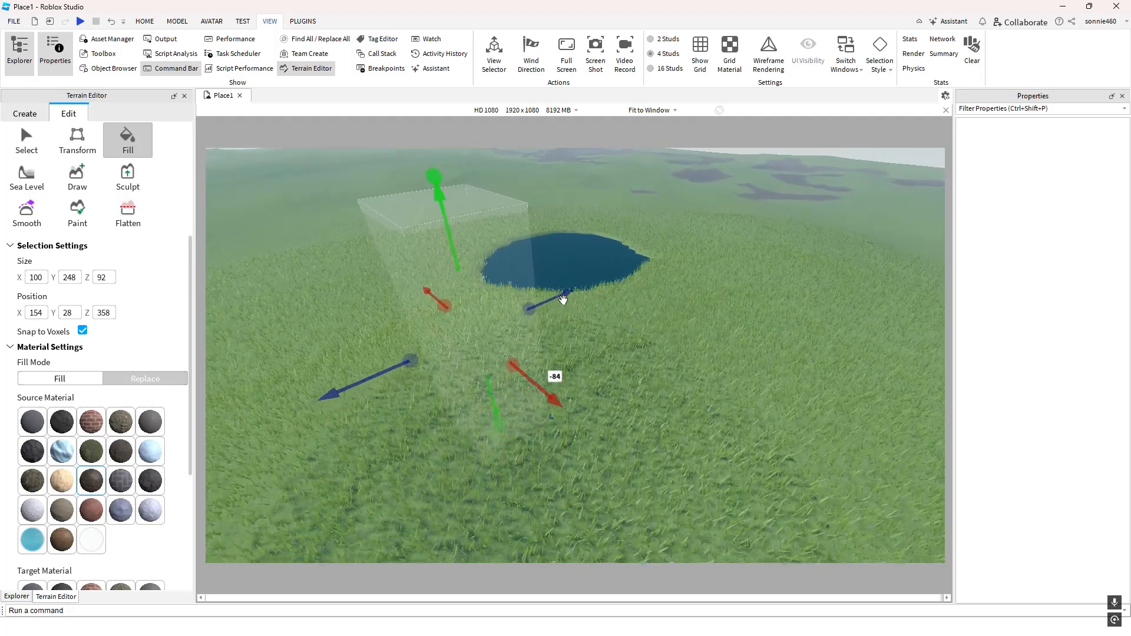
drag(563, 300, 613, 294)
right_drag(613, 294, 497, 352)
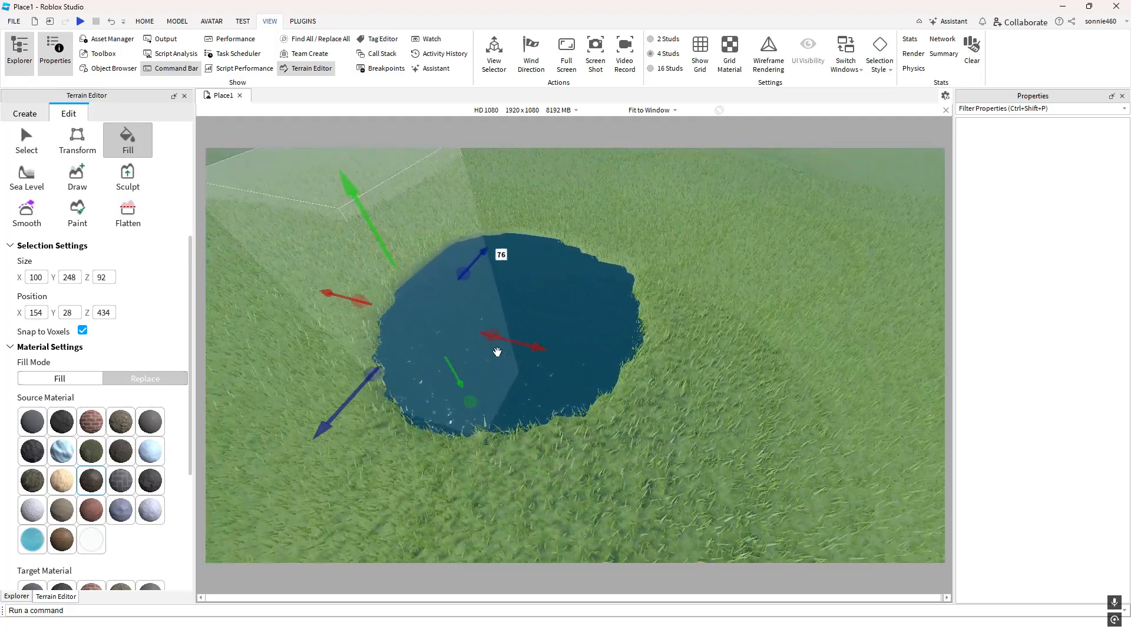
Enlarge the selection box to 328 along X and extend both Z sides so it encloses the whole pond
drag(497, 351, 809, 398)
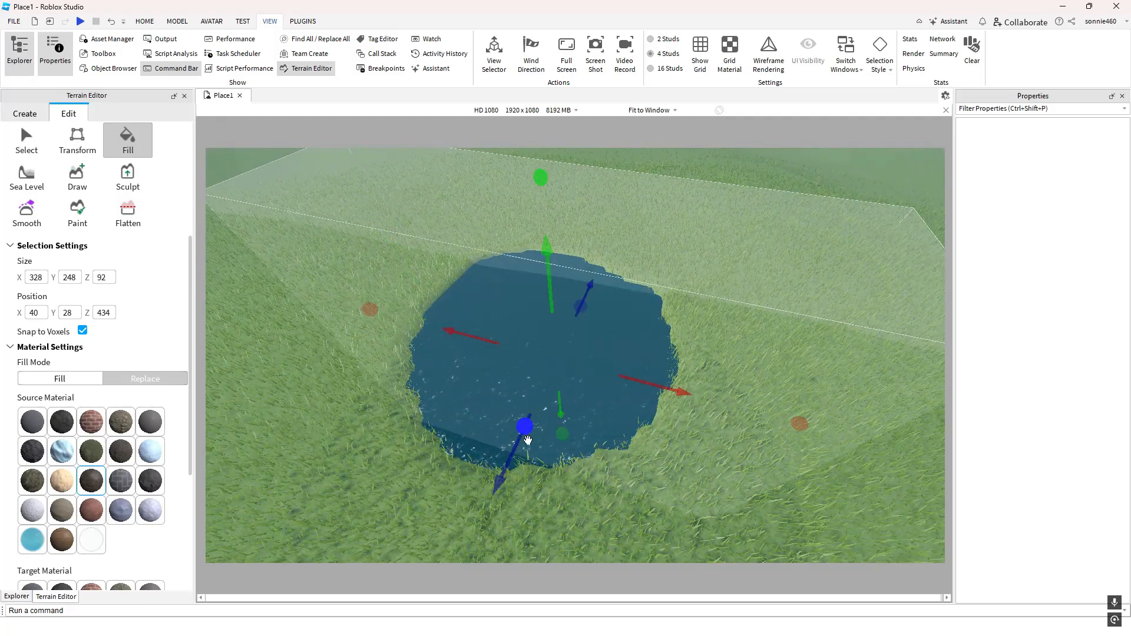
drag(525, 429, 460, 563)
drag(578, 308, 612, 238)
Replace the pond's water inside the selection box with the ice material
scroll(45, 383, down, 3)
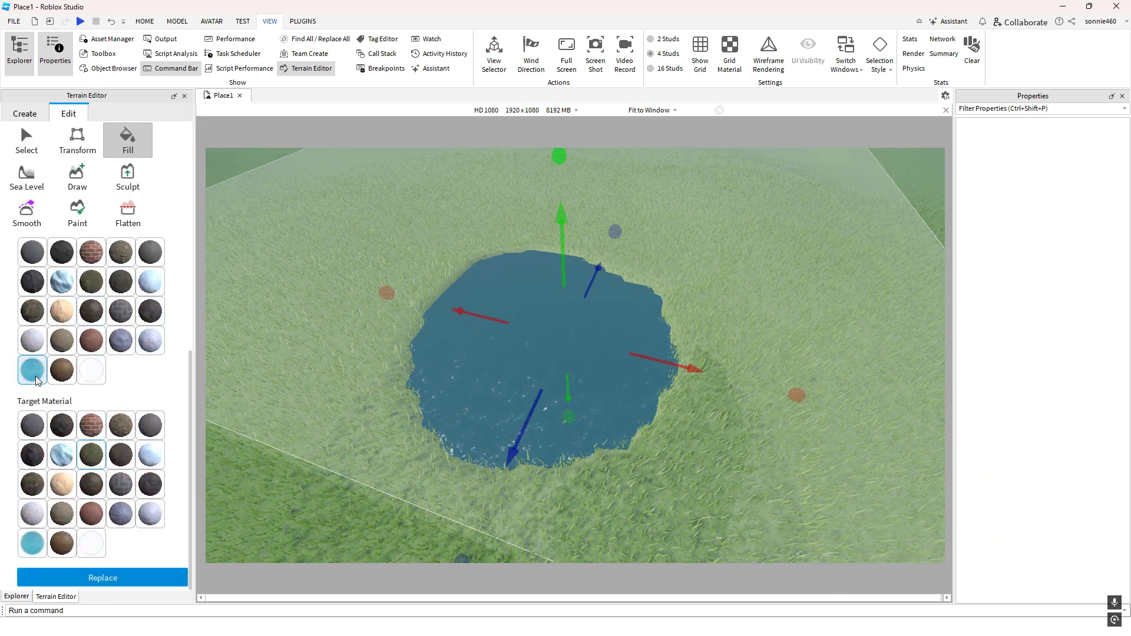
click(36, 375)
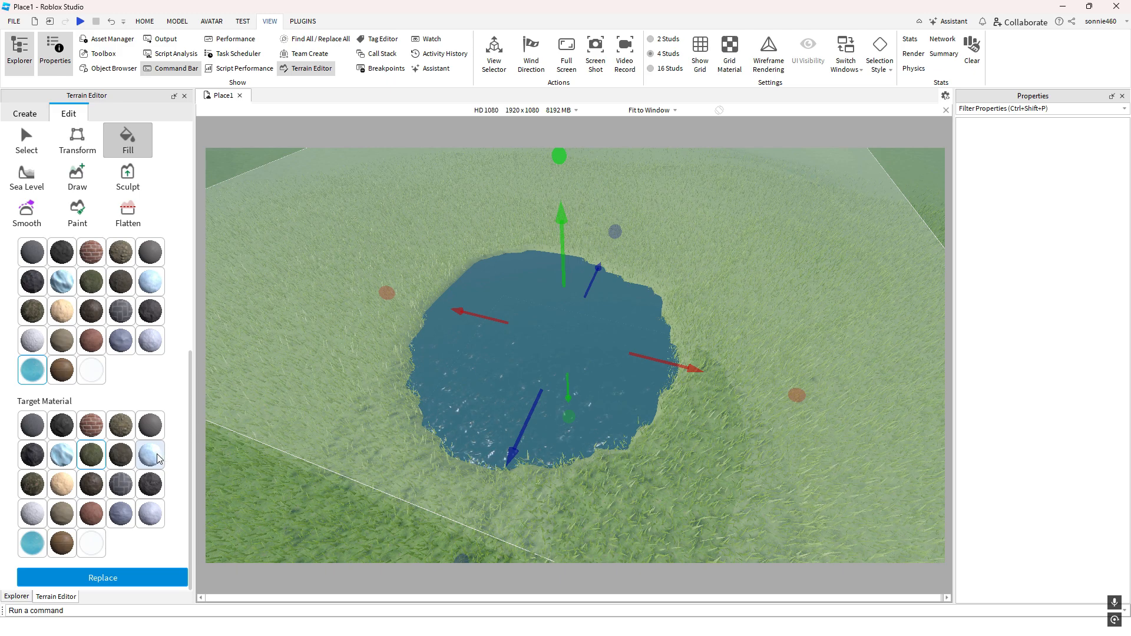
click(143, 578)
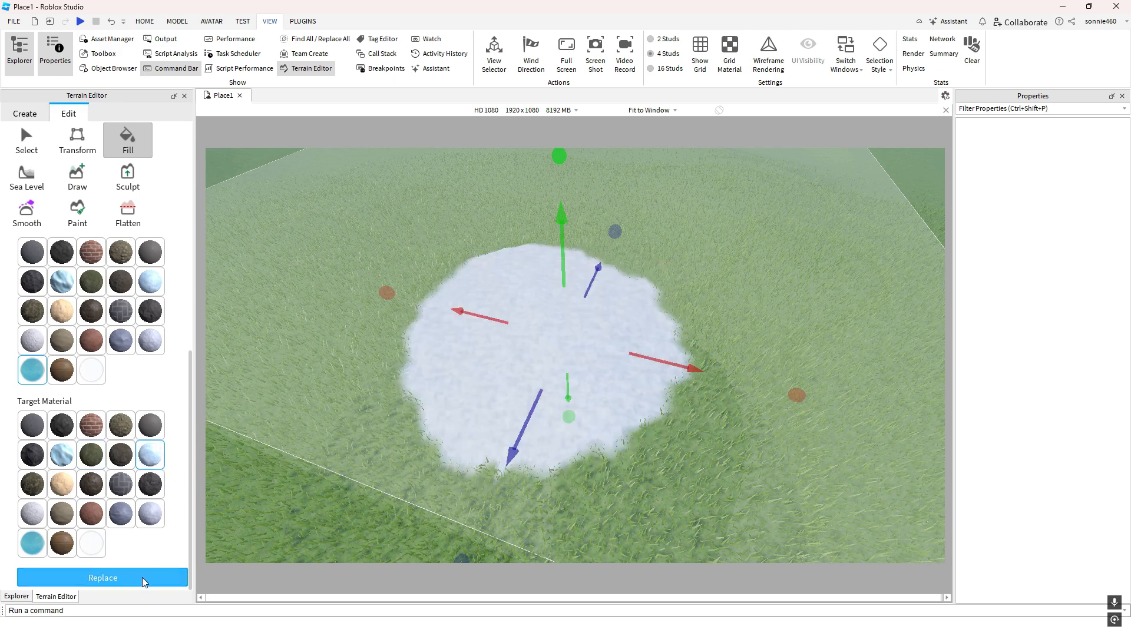
scroll(637, 450, up, 2)
scroll(637, 449, up, 5)
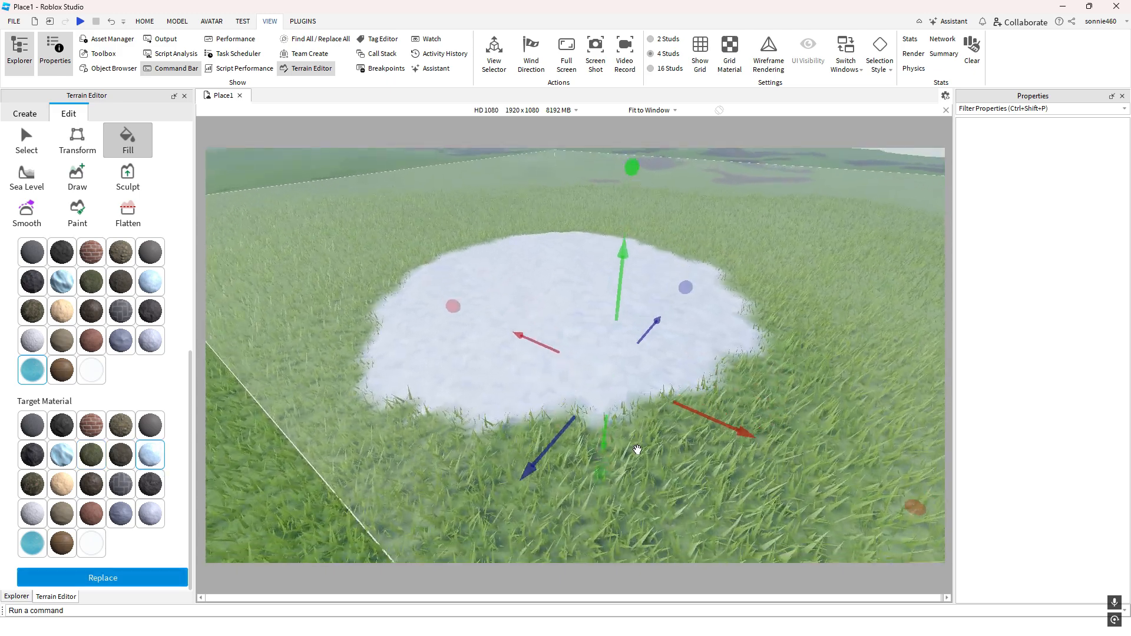
scroll(637, 449, down, 5)
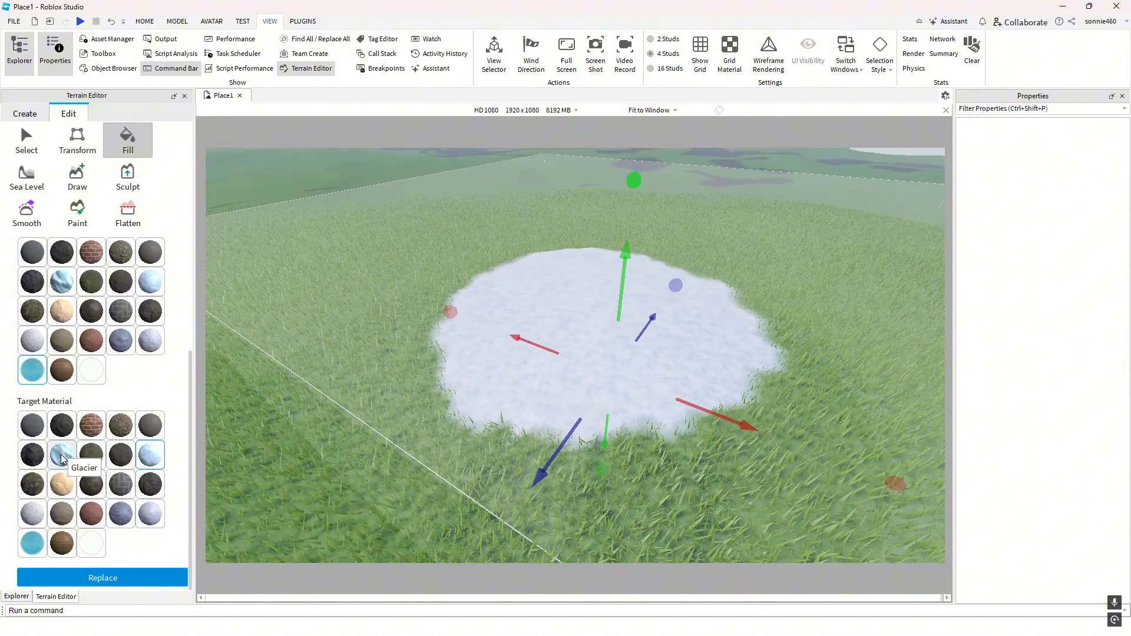
Undo the ice replacement and replace the pond's water with the Glacier material instead
key(ctrl+z)
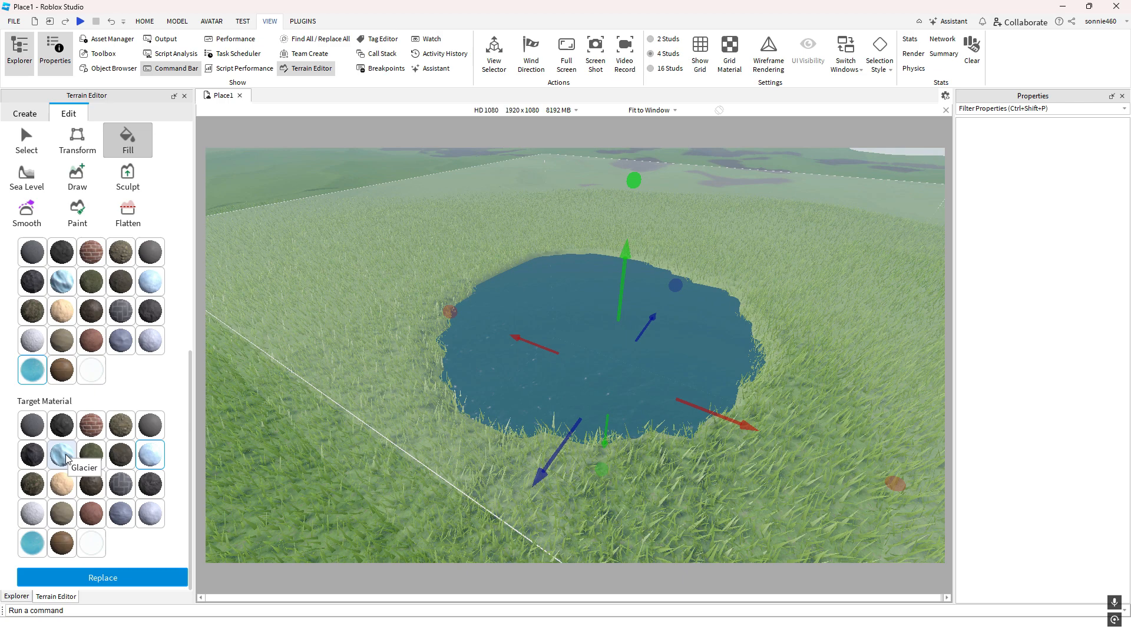
click(129, 578)
scroll(501, 433, up, 3)
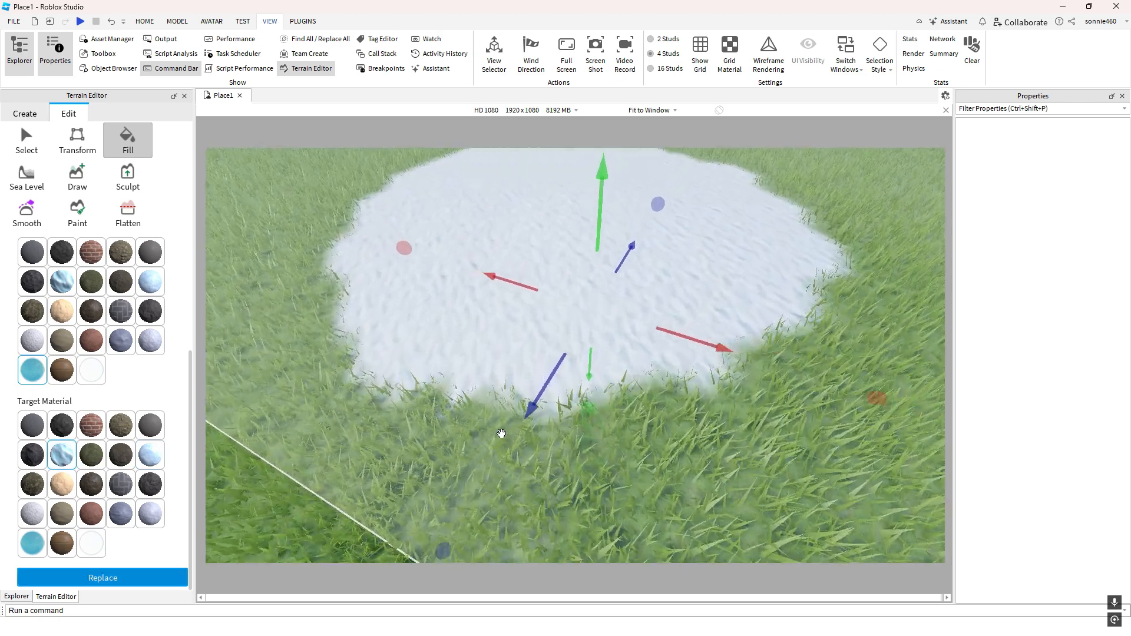
scroll(502, 434, up, 3)
scroll(502, 434, down, 5)
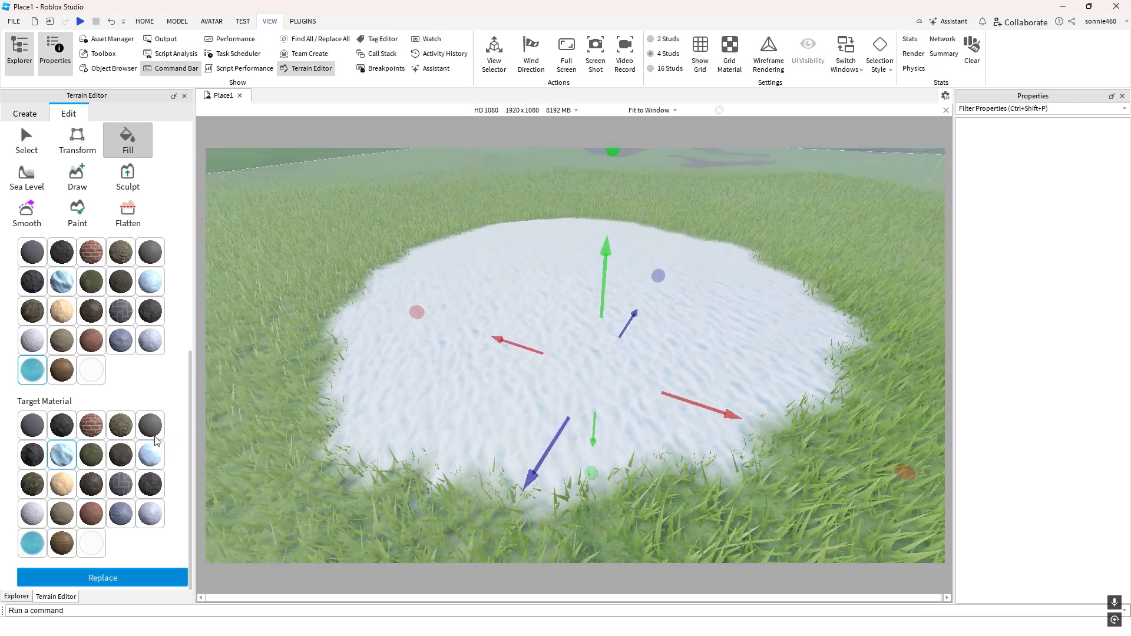
key(s)
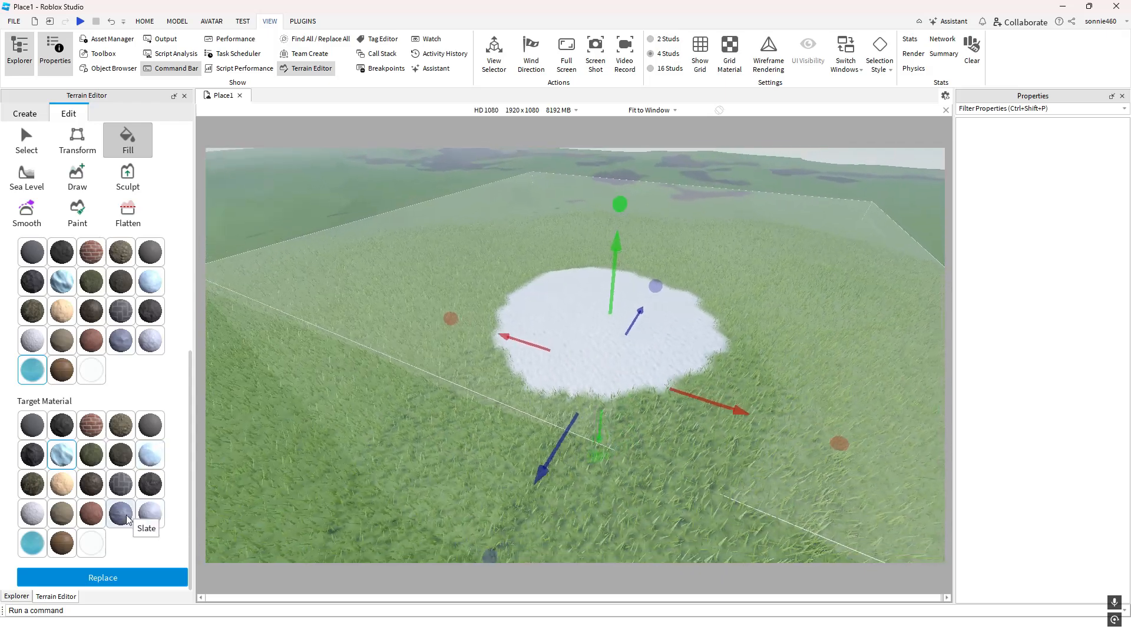
Raise the selection box by 120 above the glacier patch and choose the empty air material as the source
key(w)
right_drag(393, 432, 424, 386)
scroll(136, 404, up, 3)
key(s)
drag(512, 341, 516, 165)
scroll(97, 426, down, 3)
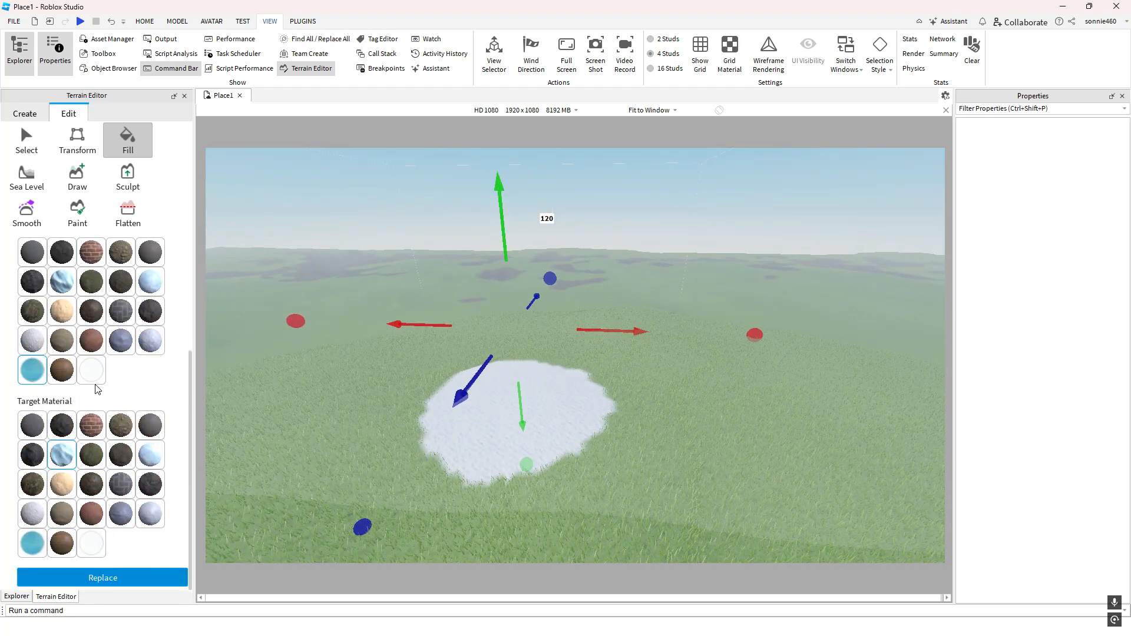
right_drag(490, 426, 554, 402)
key(q)
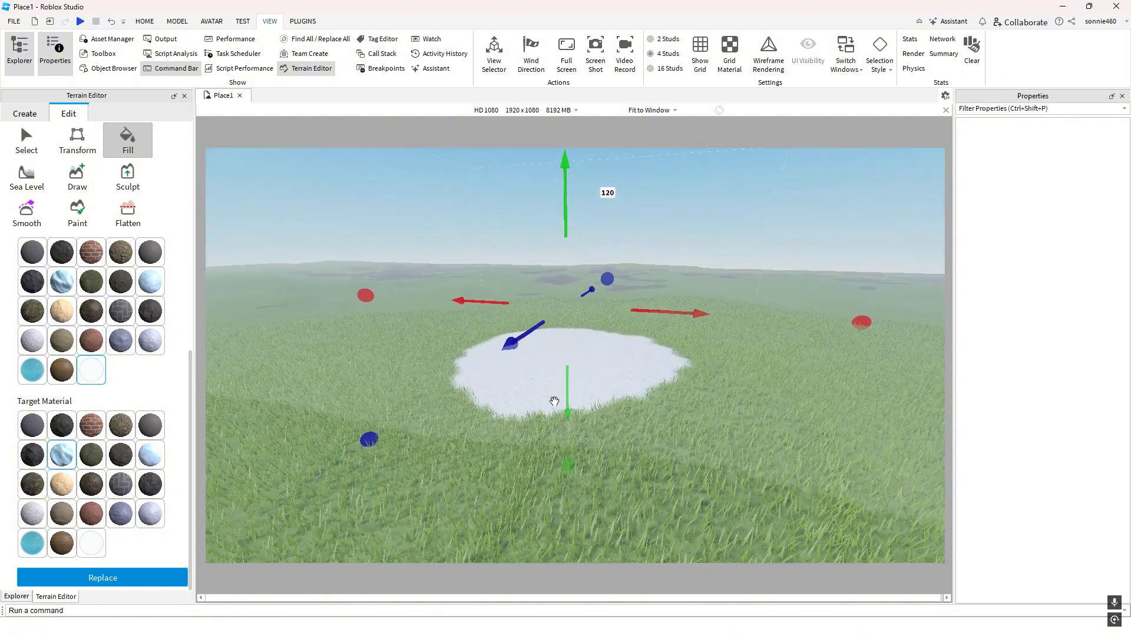
Move the selection box higher and off the glacier patch to position X 40, Y 224, Z 578
drag(571, 449, 569, 517)
right_drag(569, 517, 545, 446)
drag(424, 379, 427, 287)
right_drag(512, 352, 520, 348)
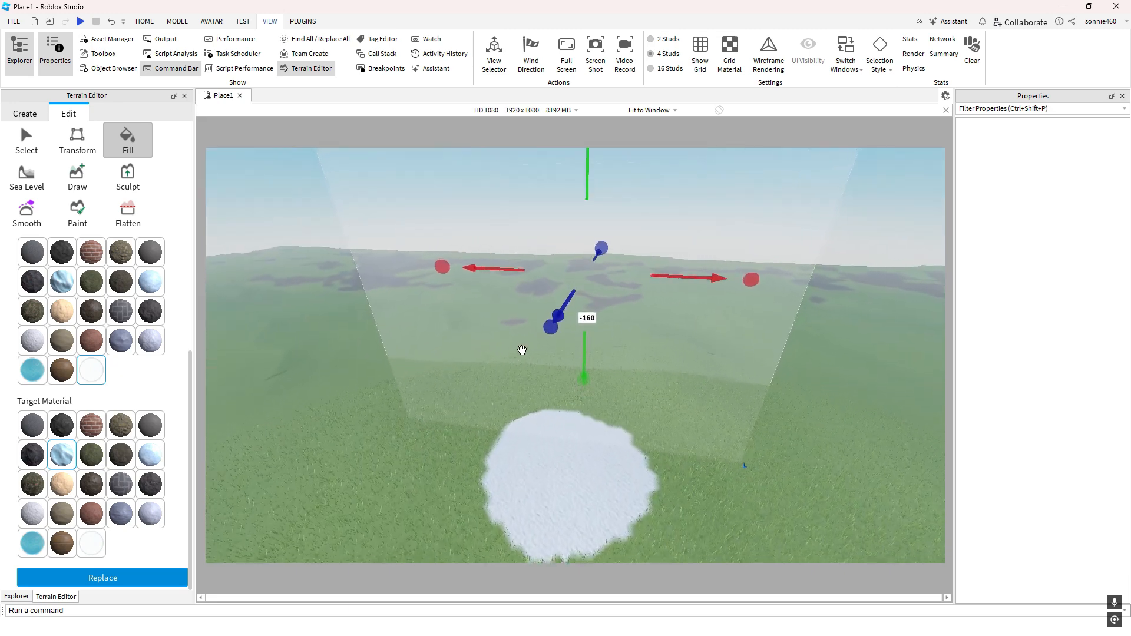
scroll(520, 348, up, 1)
drag(586, 360, 589, 340)
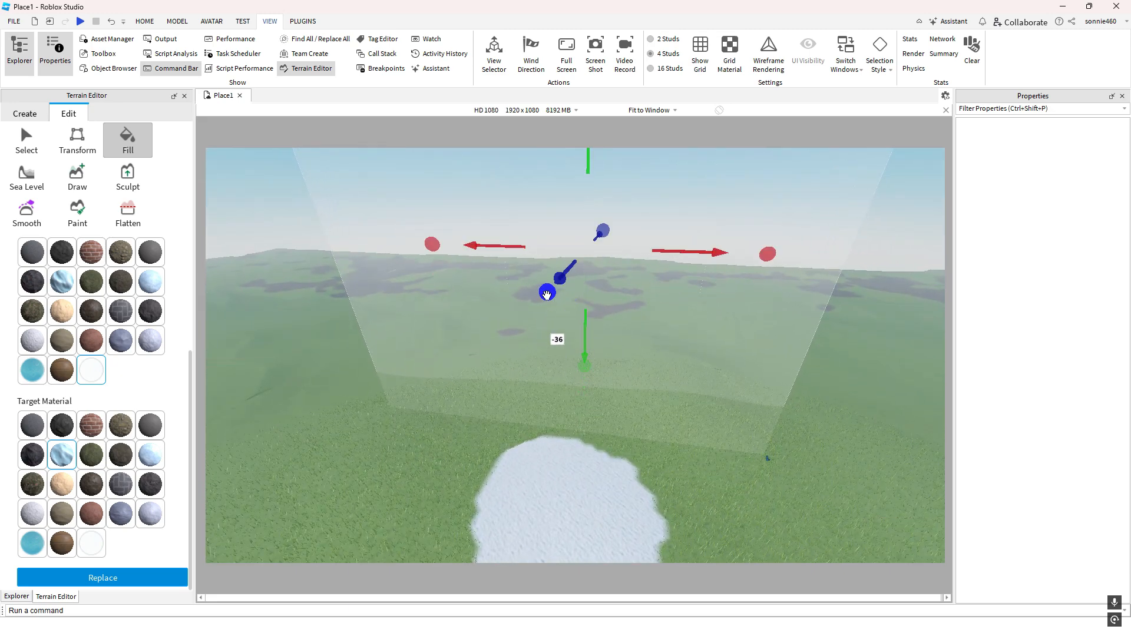
drag(561, 276, 503, 284)
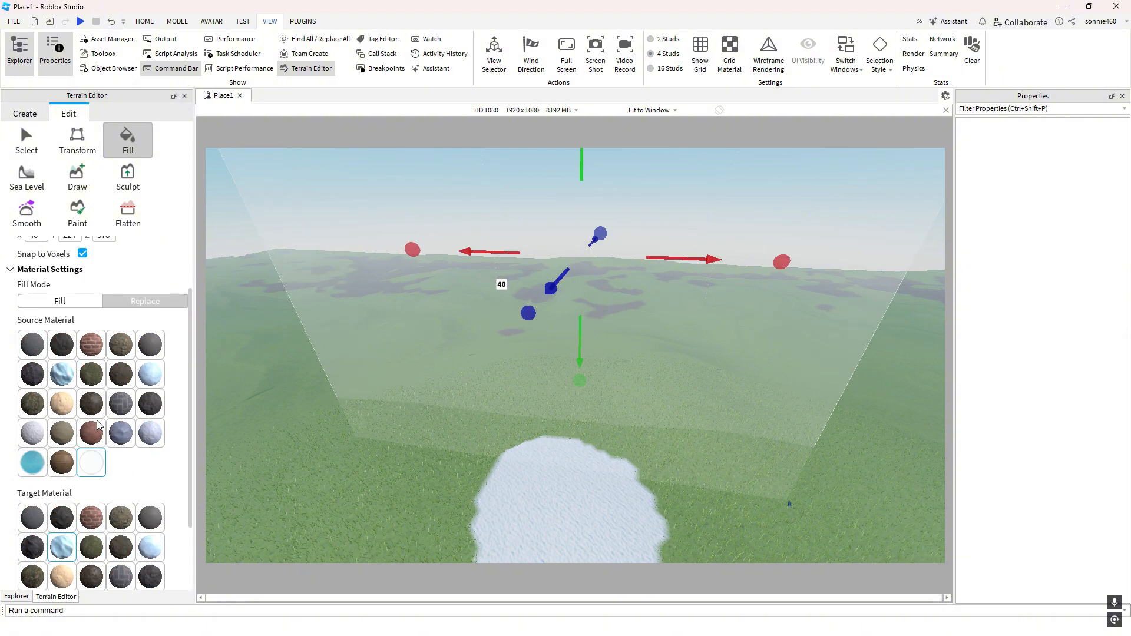
Fill the boxed terrain with the empty air material in Fill mode and undo the fill
click(81, 377)
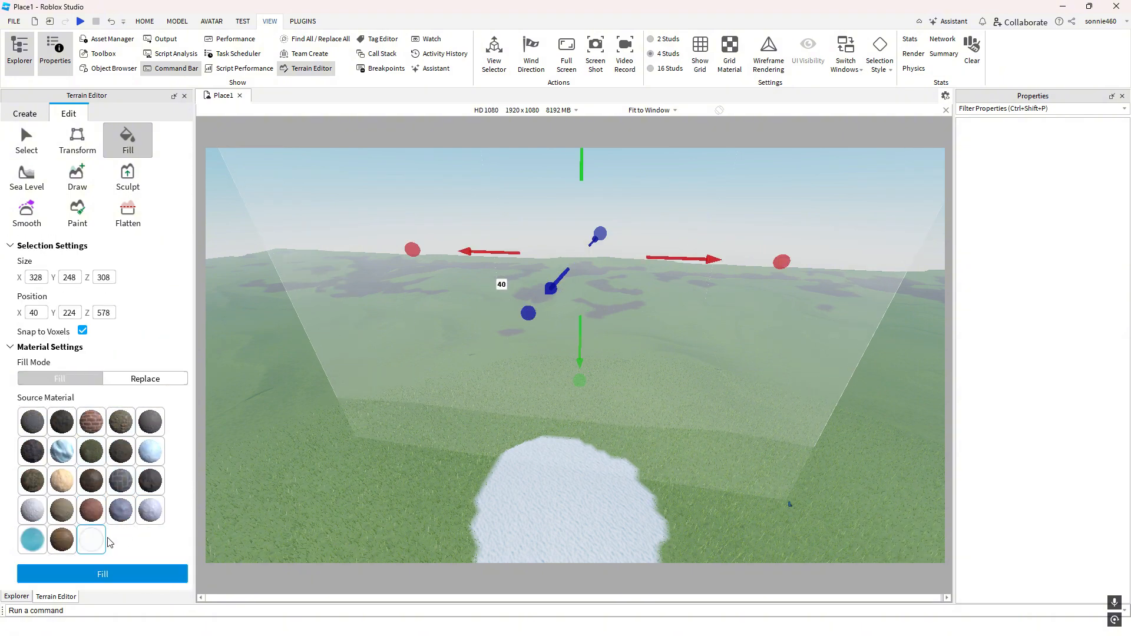
click(104, 572)
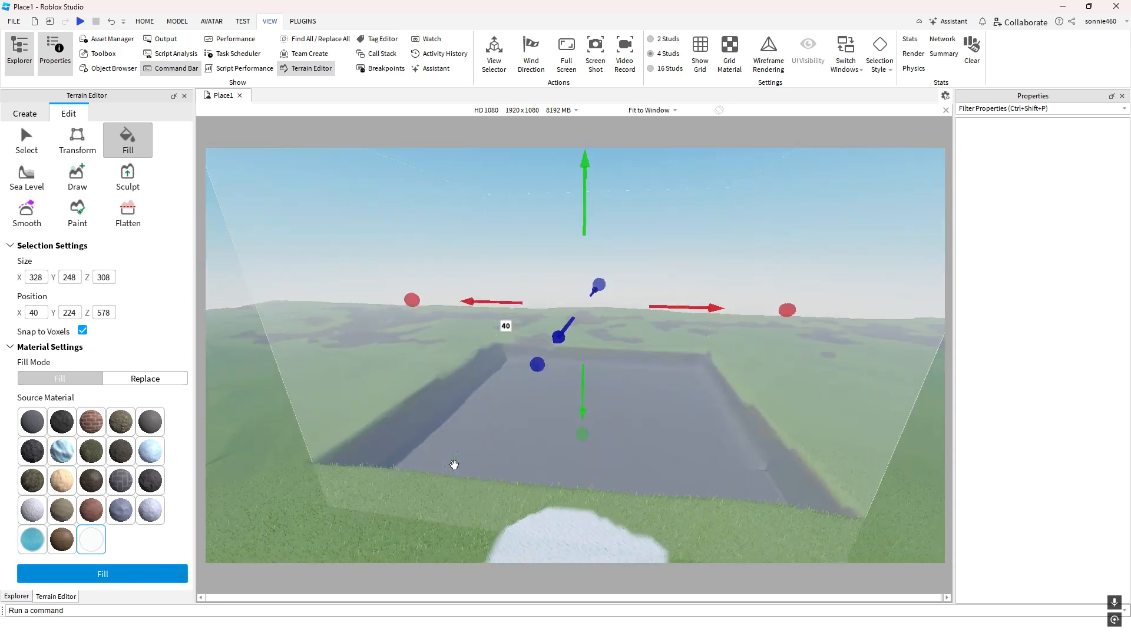
right_drag(454, 465, 454, 465)
key(ctrl+z)
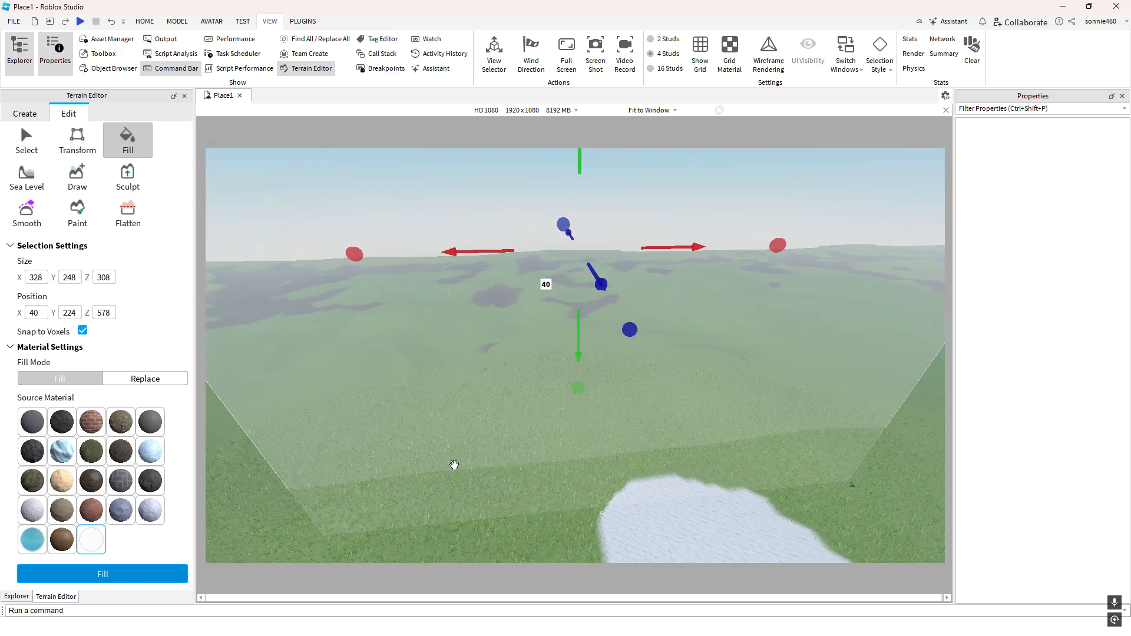
Switch to Replace mode with grass as the source and move the selection box over the glacier patch at X 68, Z 346
click(142, 379)
scroll(144, 413, down, 5)
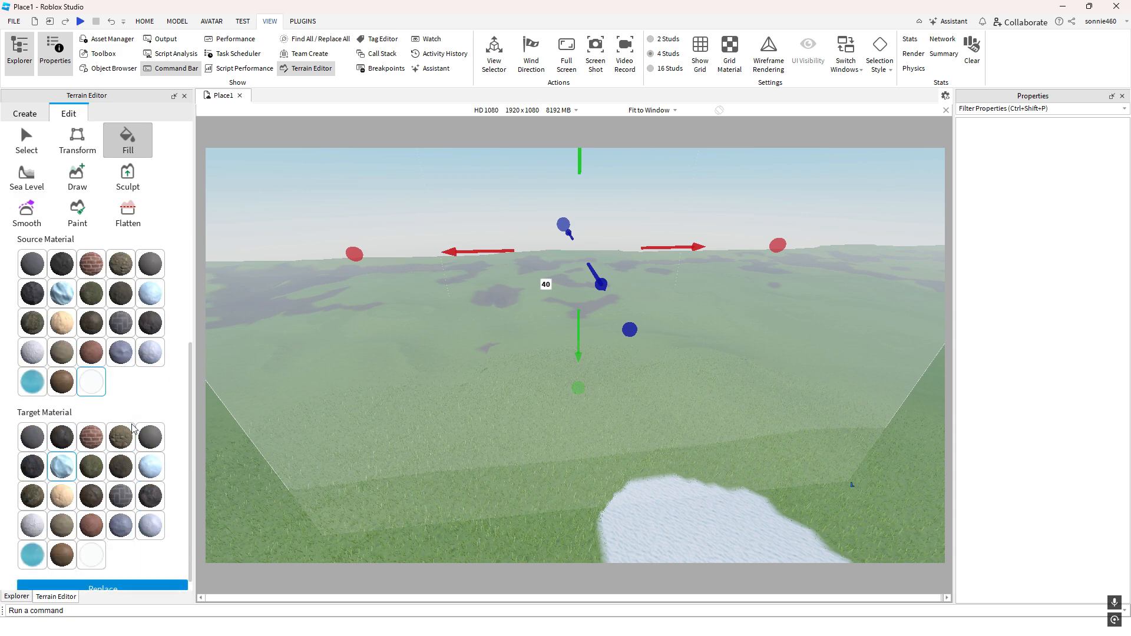
mouse_move(374, 401)
right_down()
mouse_move(434, 386)
mouse_move(563, 303)
mouse_move(748, 245)
mouse_move(384, 405)
right_up()
key(a)
key(a)
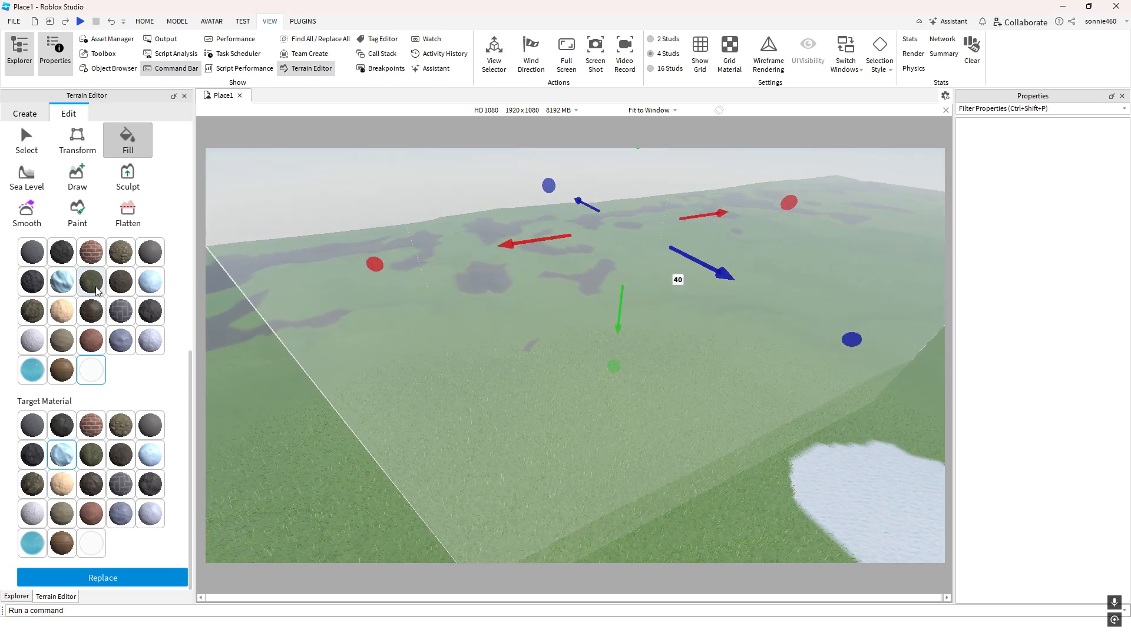
drag(726, 287, 802, 349)
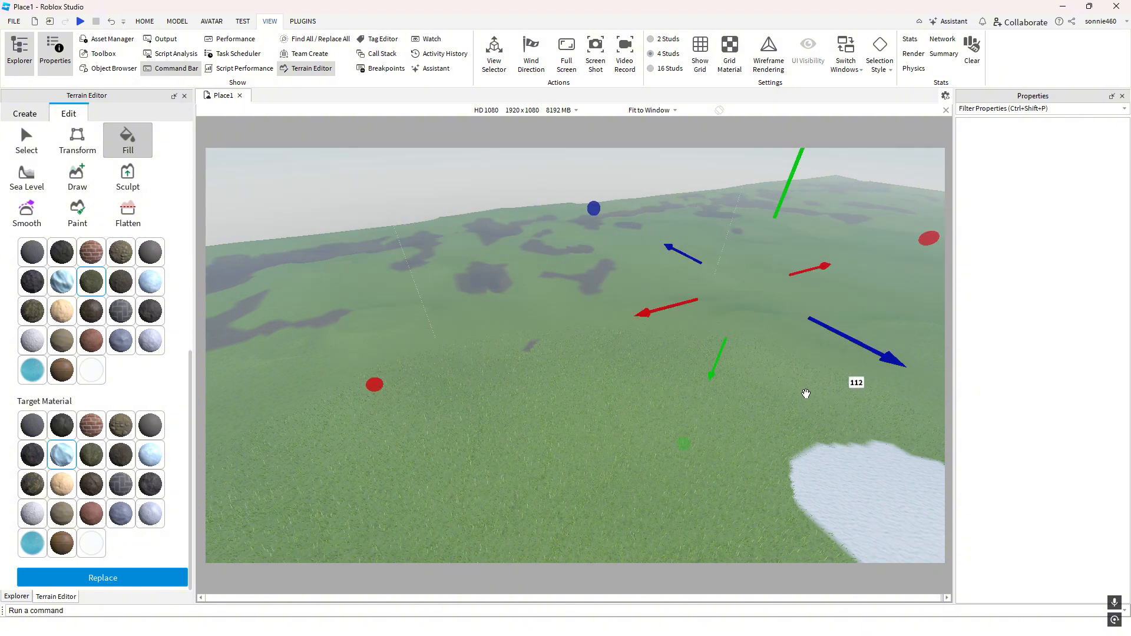
right_drag(805, 394, 768, 387)
key(a)
drag(540, 284, 741, 306)
drag(641, 370, 506, 416)
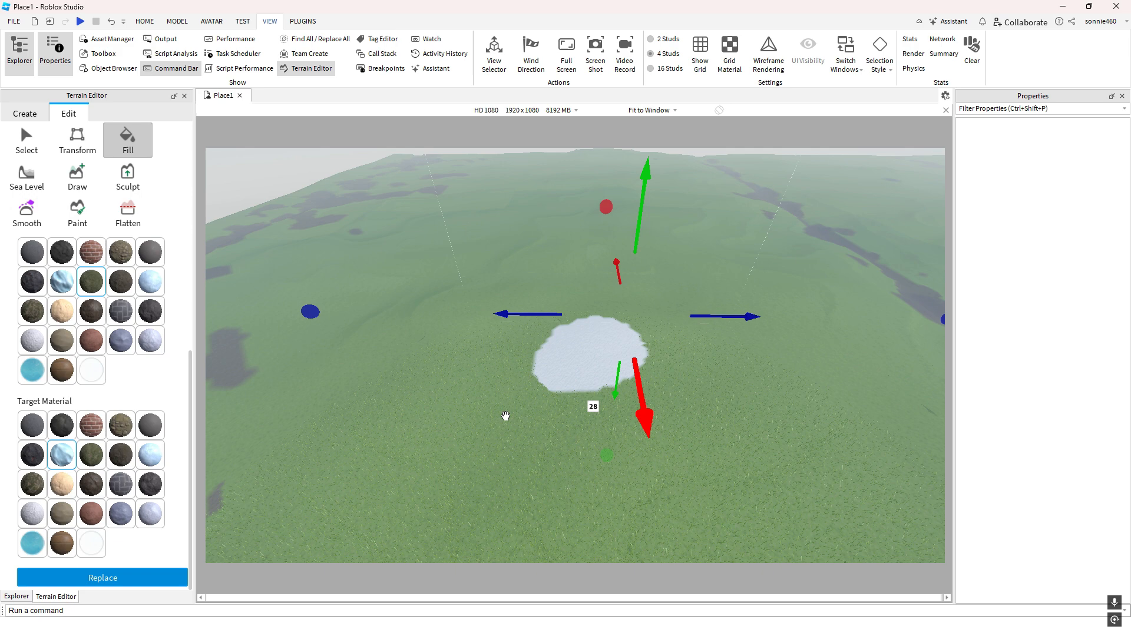
Replace the grass inside the box with the Glacier material and undo the replacement
click(118, 578)
right_drag(484, 427, 484, 426)
key(ctrl+z)
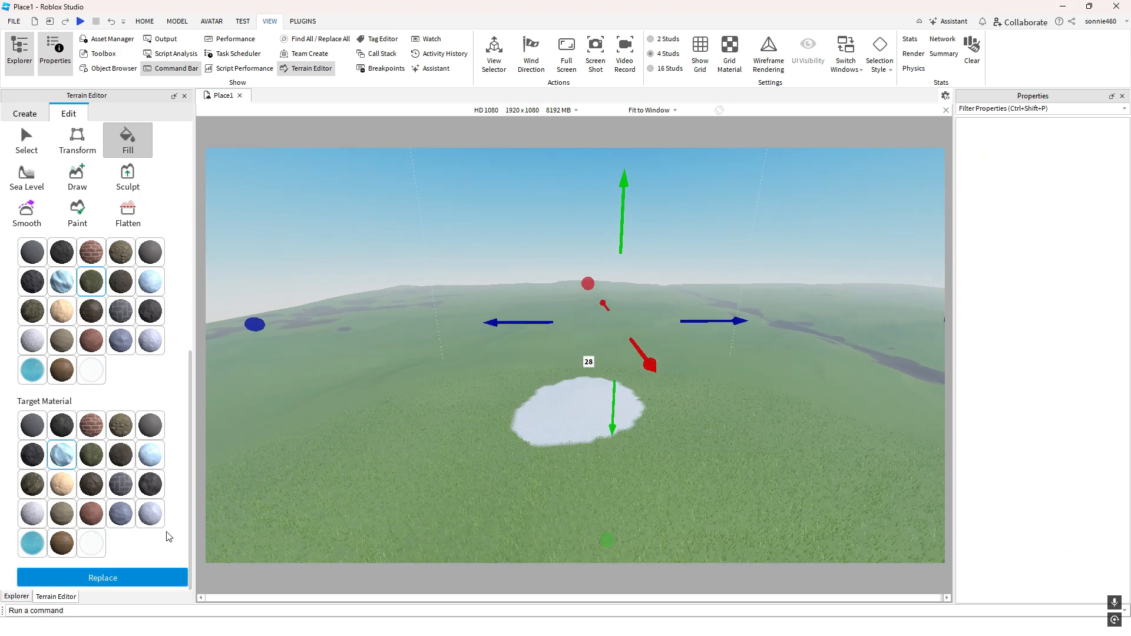
Replace the grass inside the box with the empty air material
click(89, 542)
click(122, 584)
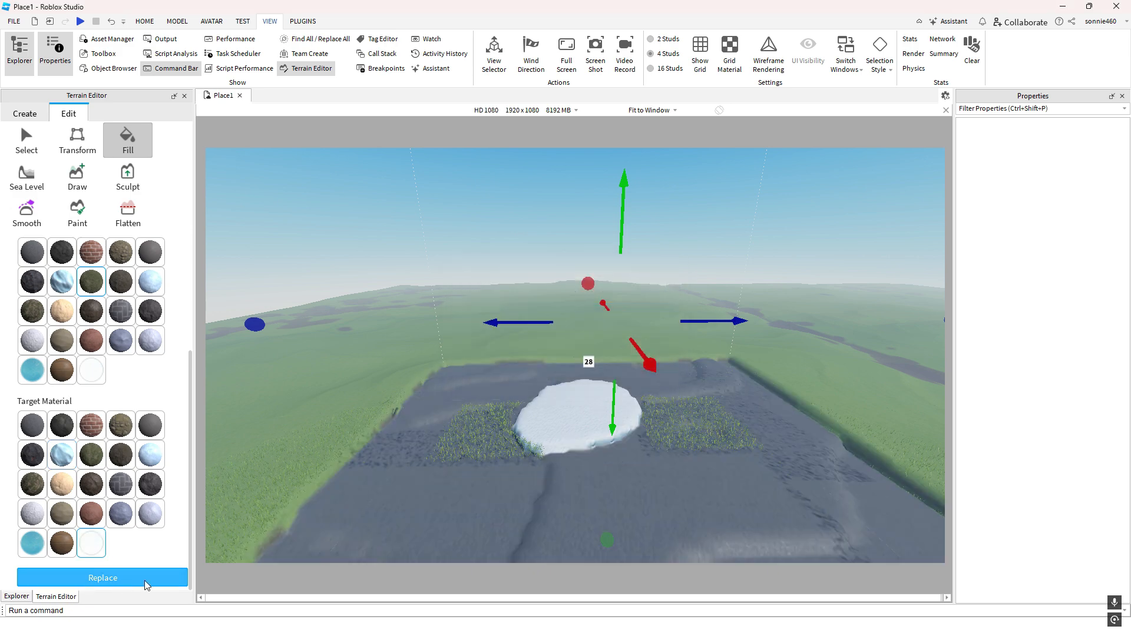
right_drag(468, 469, 467, 467)
key(q)
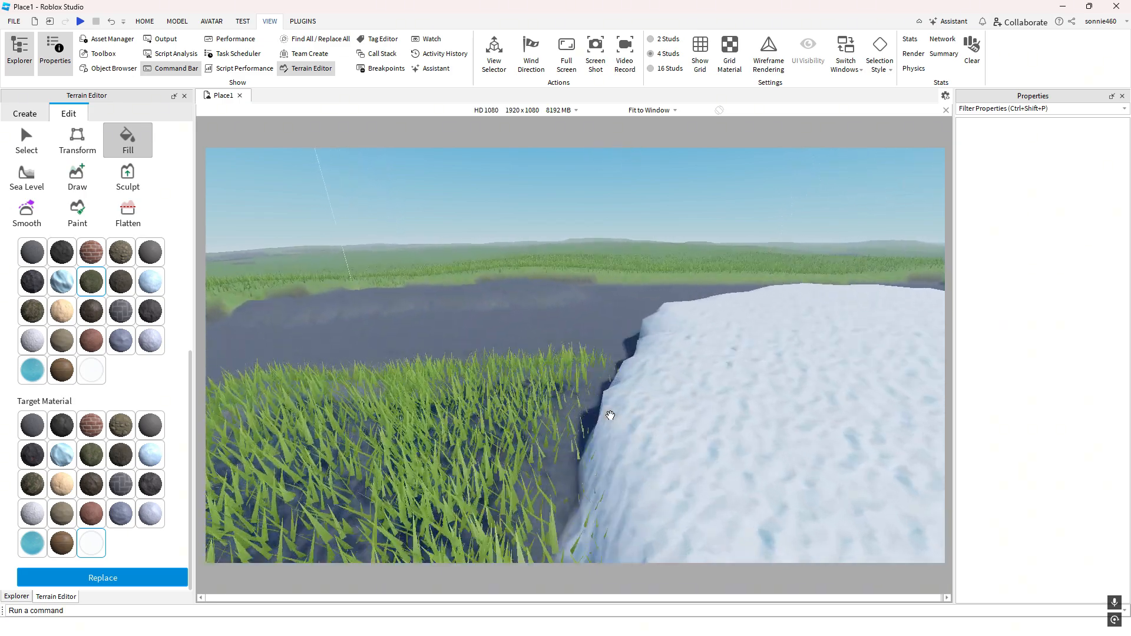
Inspect the exposed terrain around the glacier patch up close and undo the air replacement
right_drag(611, 415, 590, 385)
key(w)
key(e)
key(q)
key(s)
key(ctrl+z)
Set the fill mode back to Fill
scroll(175, 373, up, 3)
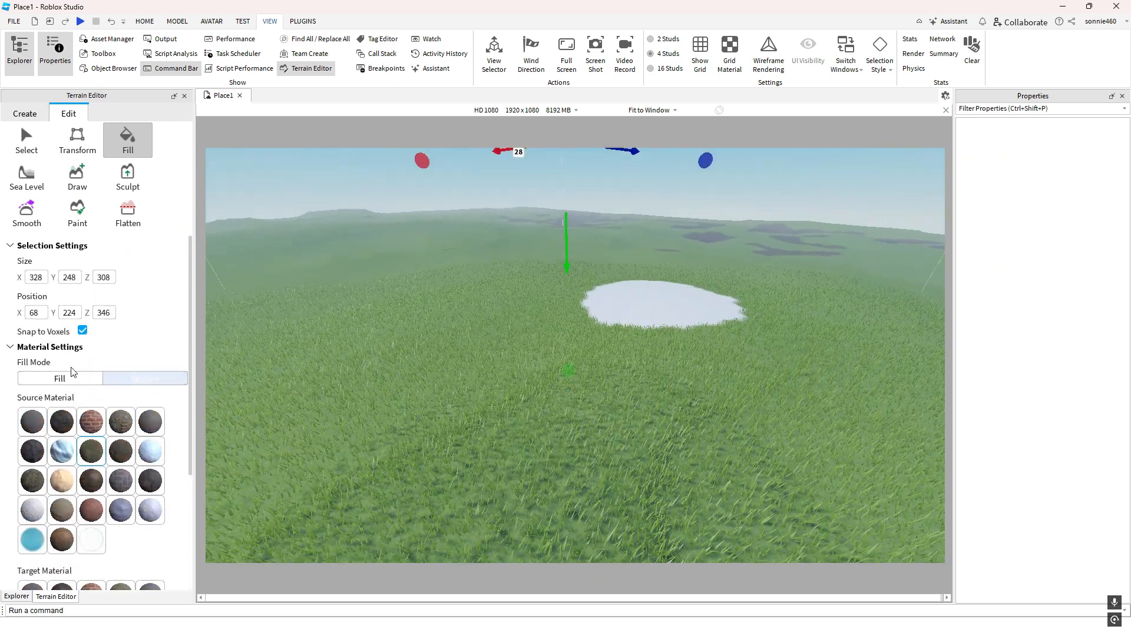
click(59, 378)
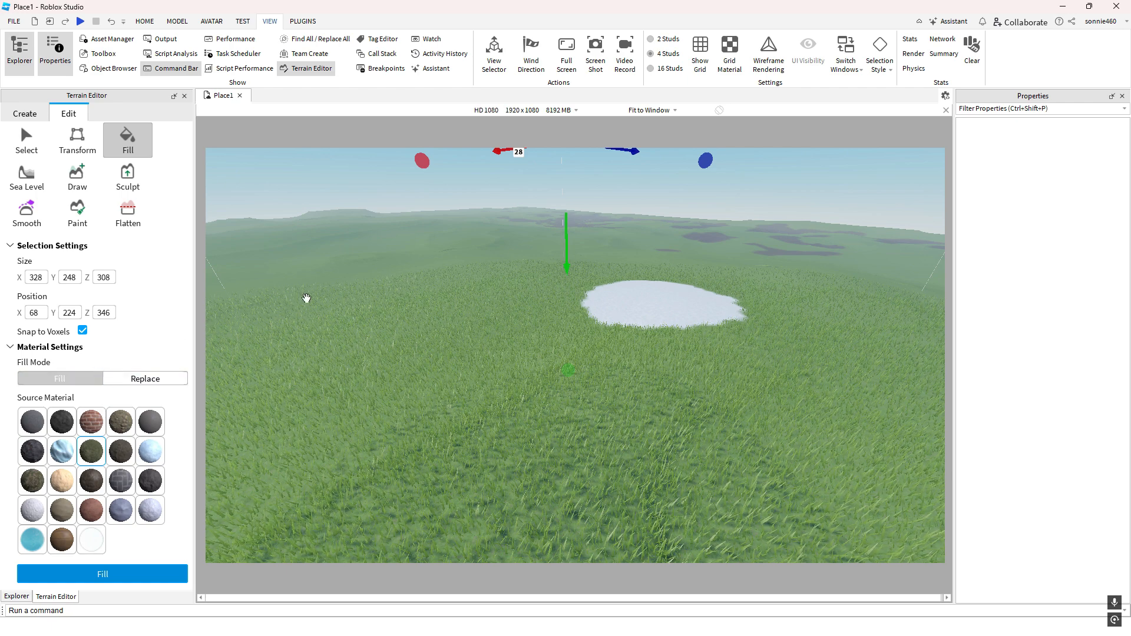
right_drag(390, 318, 395, 321)
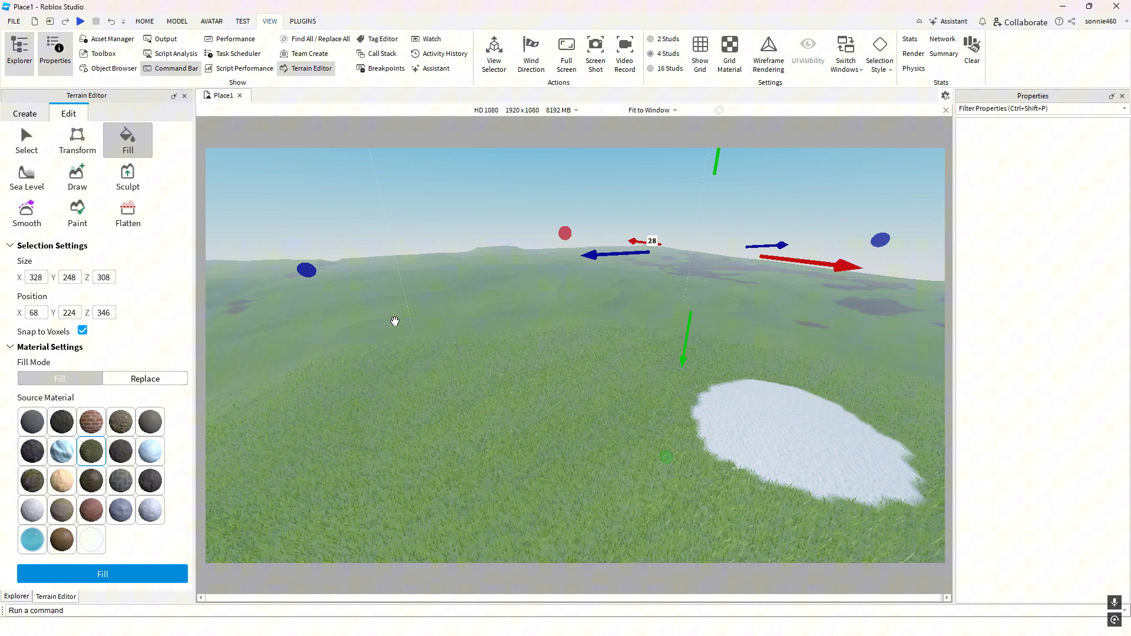
Switch to the Sea Level tool and move its selection box to position Y 148, Z -44
click(32, 177)
right_drag(598, 361, 597, 360)
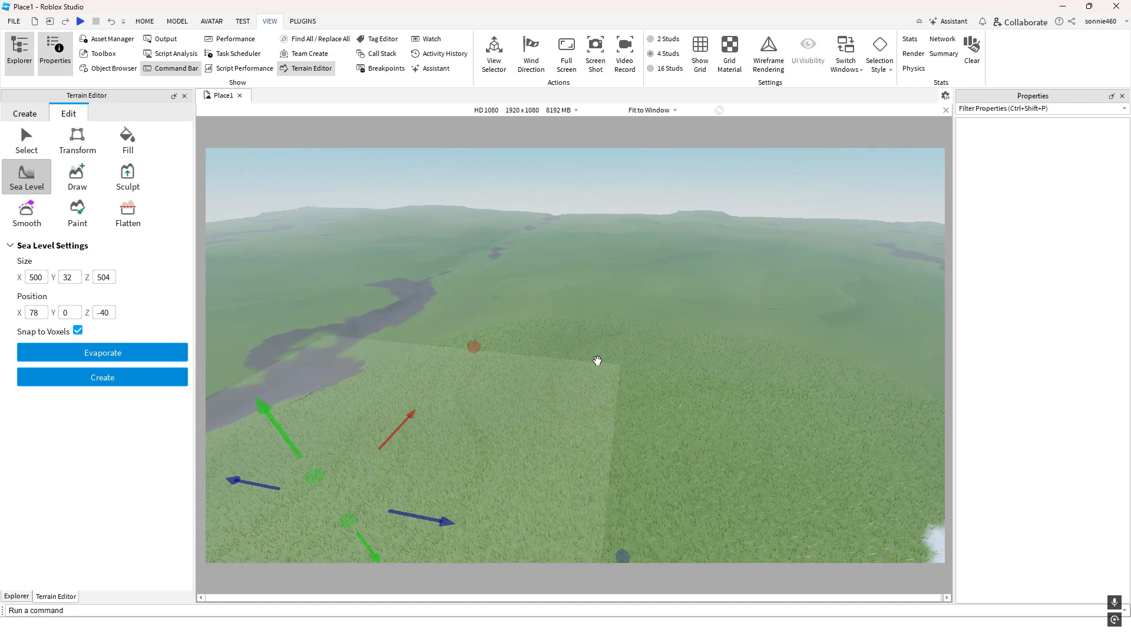
right_drag(600, 361, 606, 365)
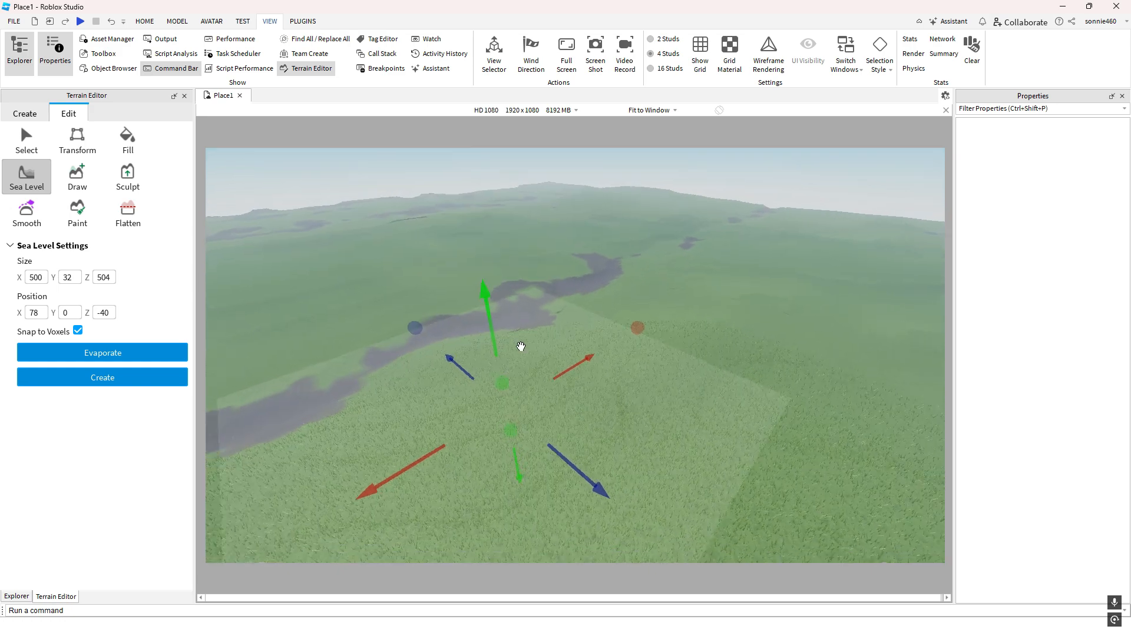
drag(514, 337, 515, 261)
drag(637, 366, 648, 390)
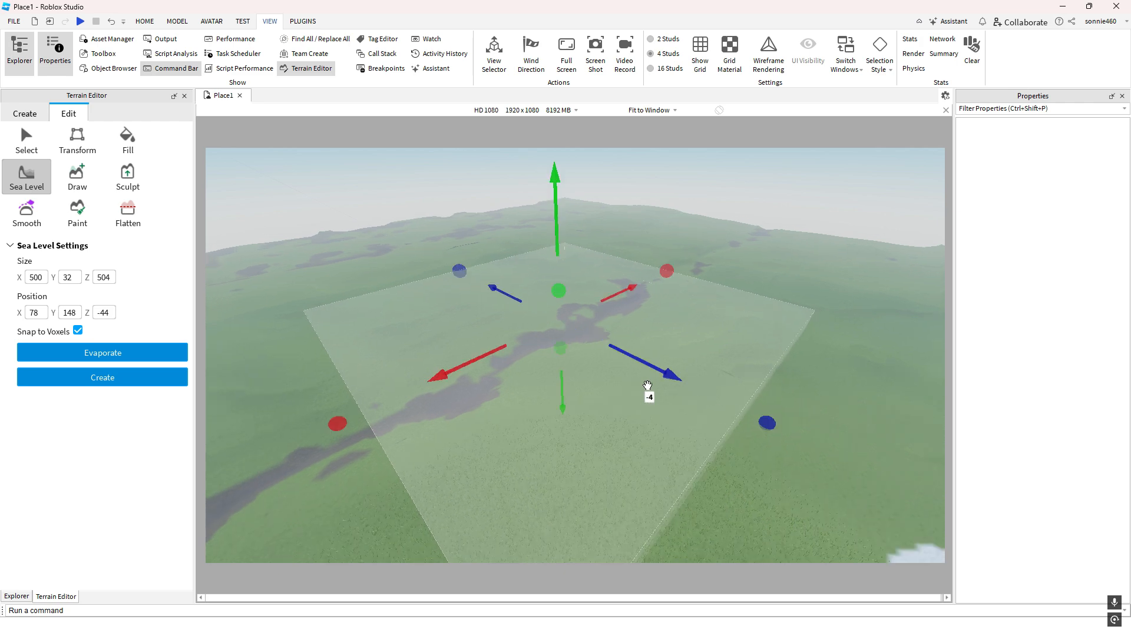
Lower the sea level box to Y 104 and try to create water there
right_drag(648, 390, 648, 381)
drag(457, 239, 464, 267)
key(q)
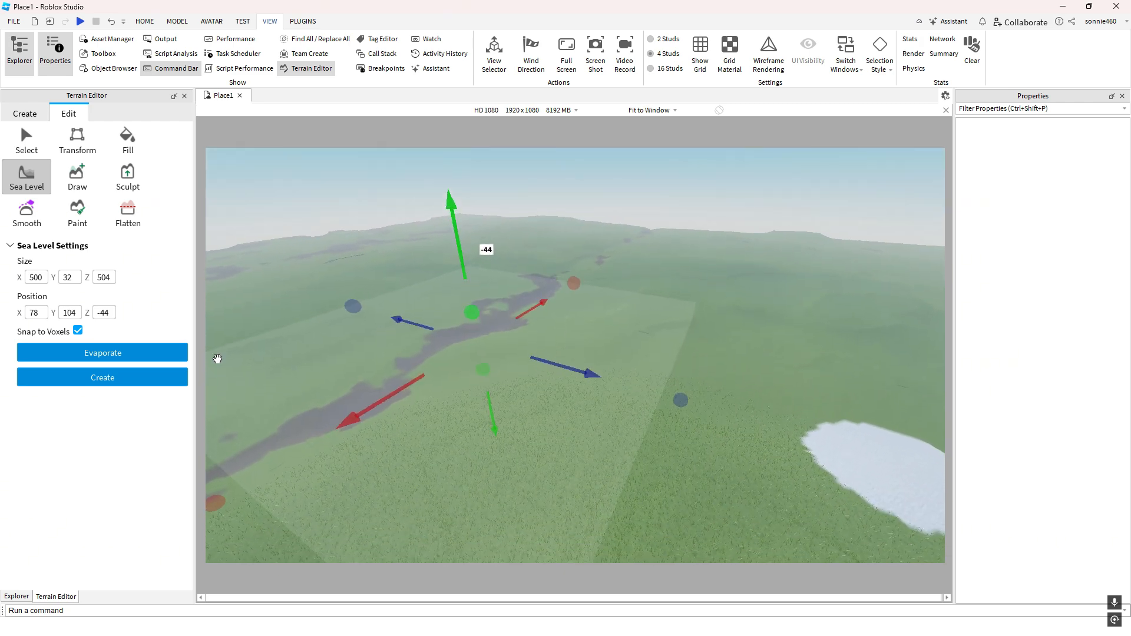
click(143, 376)
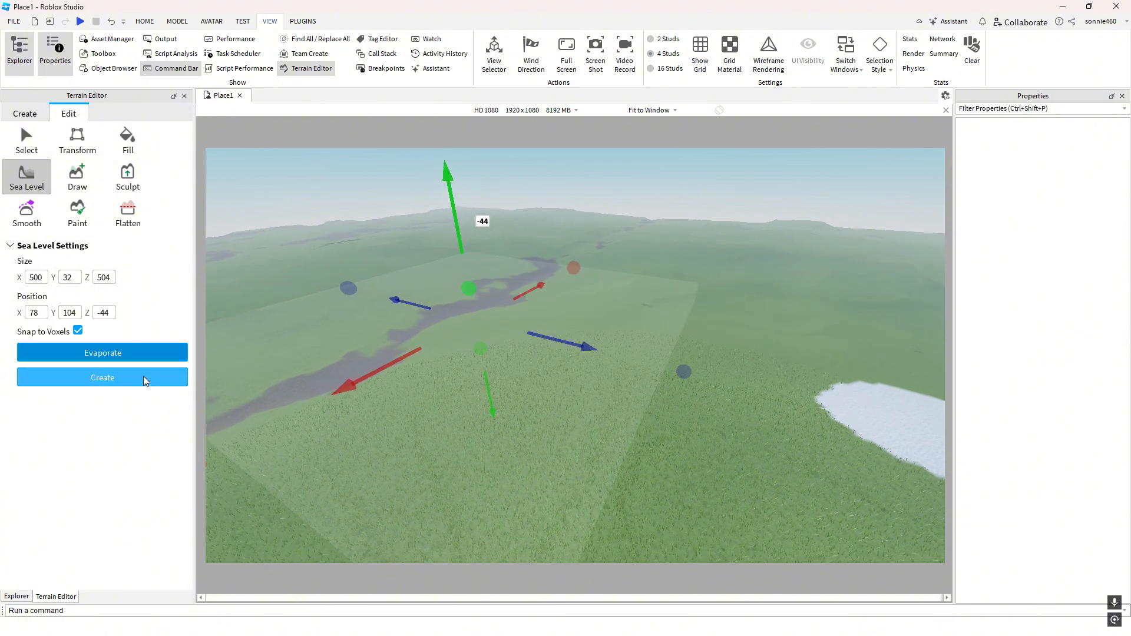
right_drag(489, 358, 501, 358)
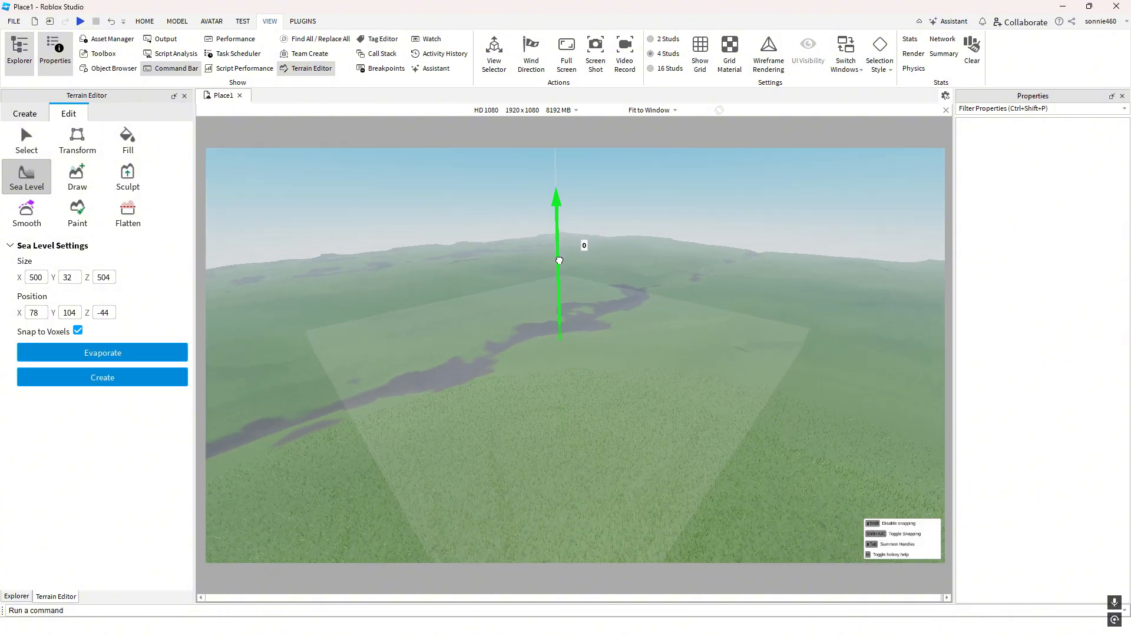
Raise the sea level box by 40 to Y 144 and create water inside it
drag(559, 260, 559, 247)
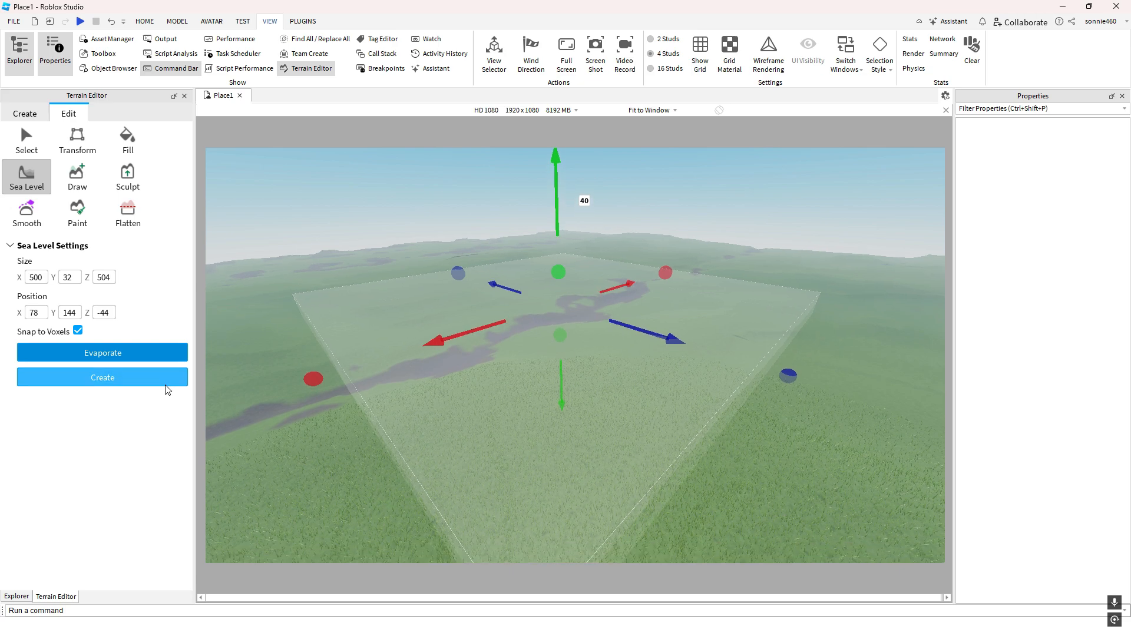
click(102, 377)
right_drag(649, 397, 676, 406)
key(q)
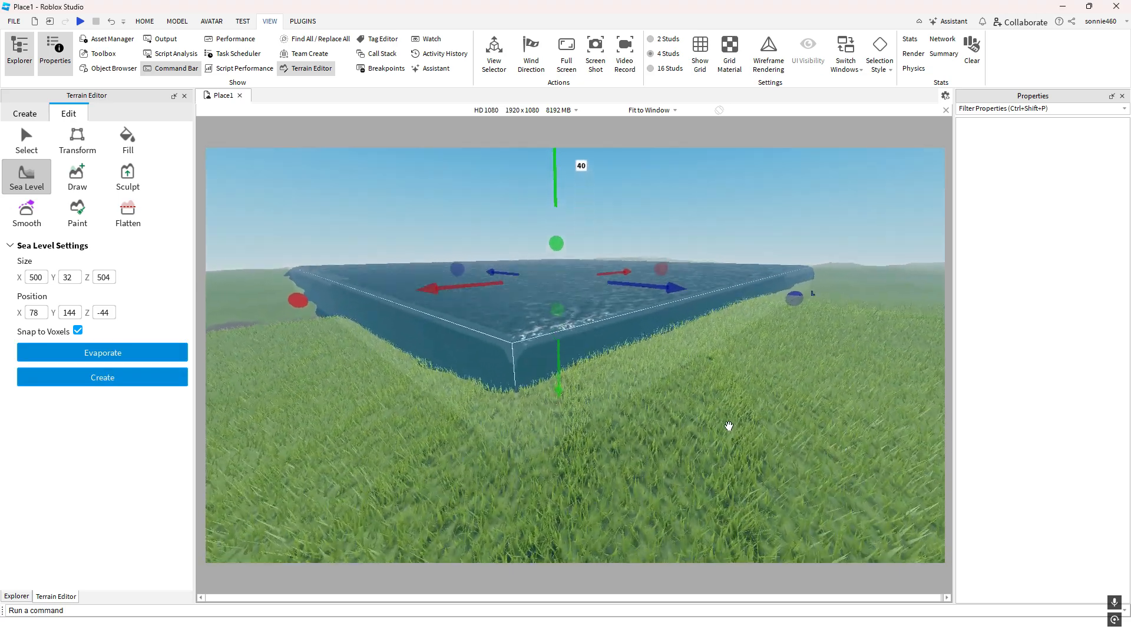
Inspect the raised water block from several sides and undo its creation
key(e)
key(a)
key(a)
right_drag(732, 421, 729, 420)
key(s)
key(d)
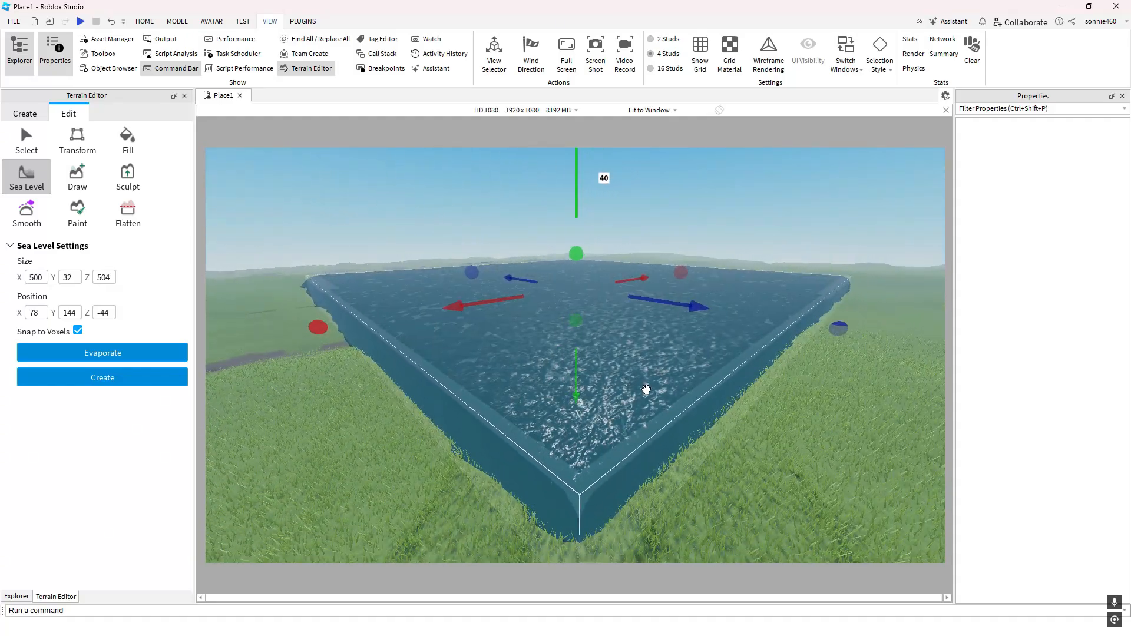
key(ctrl+z)
right_drag(646, 389, 638, 386)
key(a)
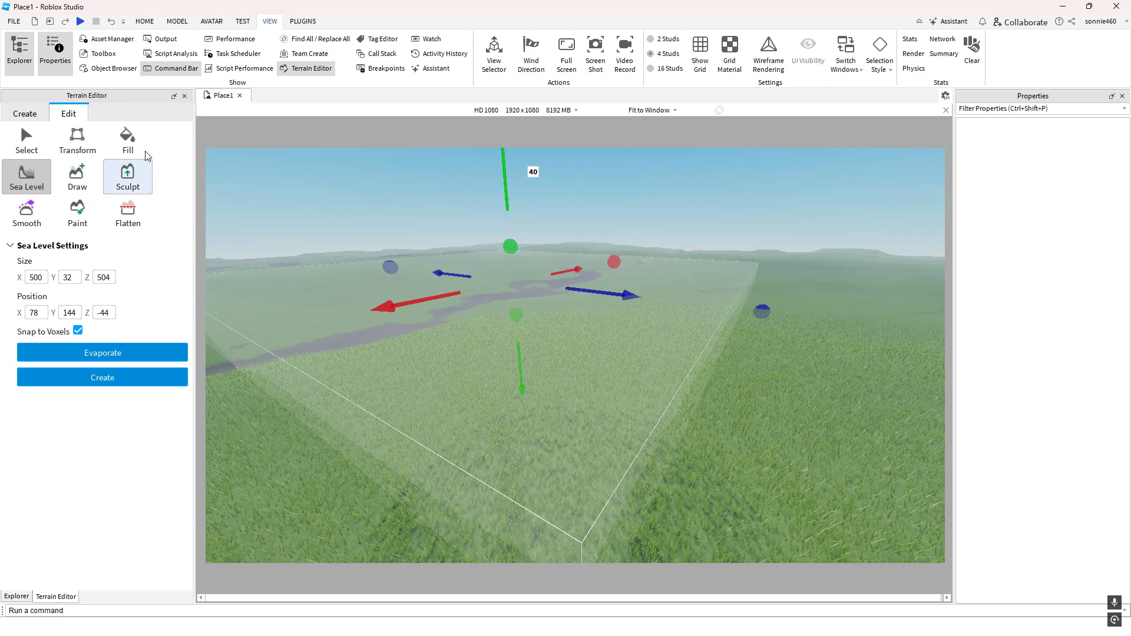
Switch to the Fill tool with Water as source material and move the selection box to position Y 72, Z -22
click(144, 141)
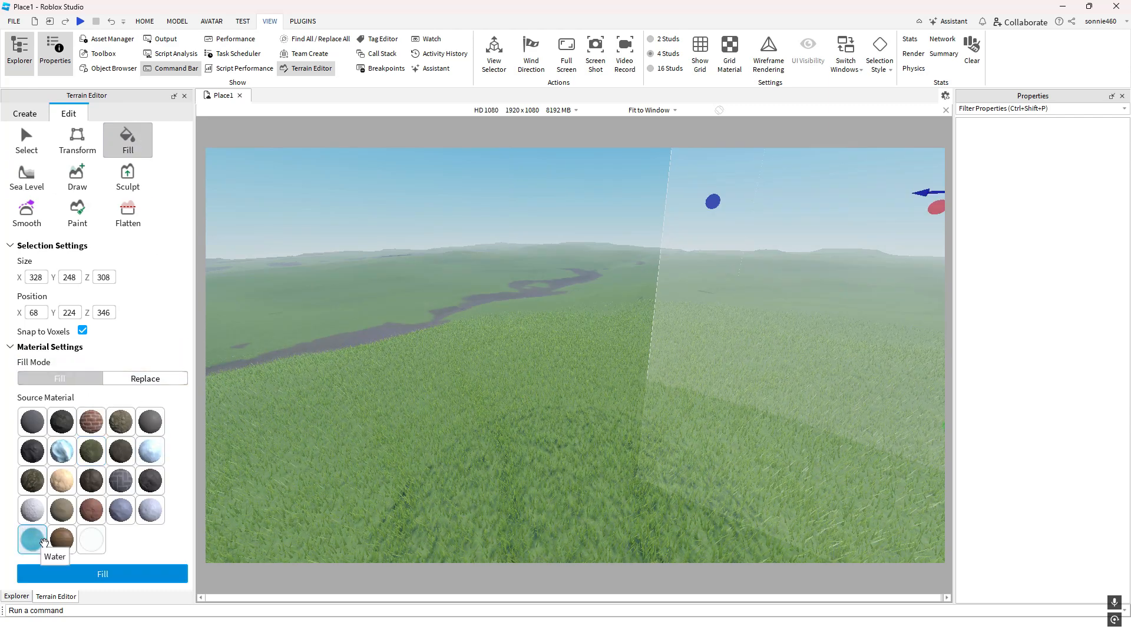
right_drag(476, 457, 545, 336)
drag(543, 231, 48, 266)
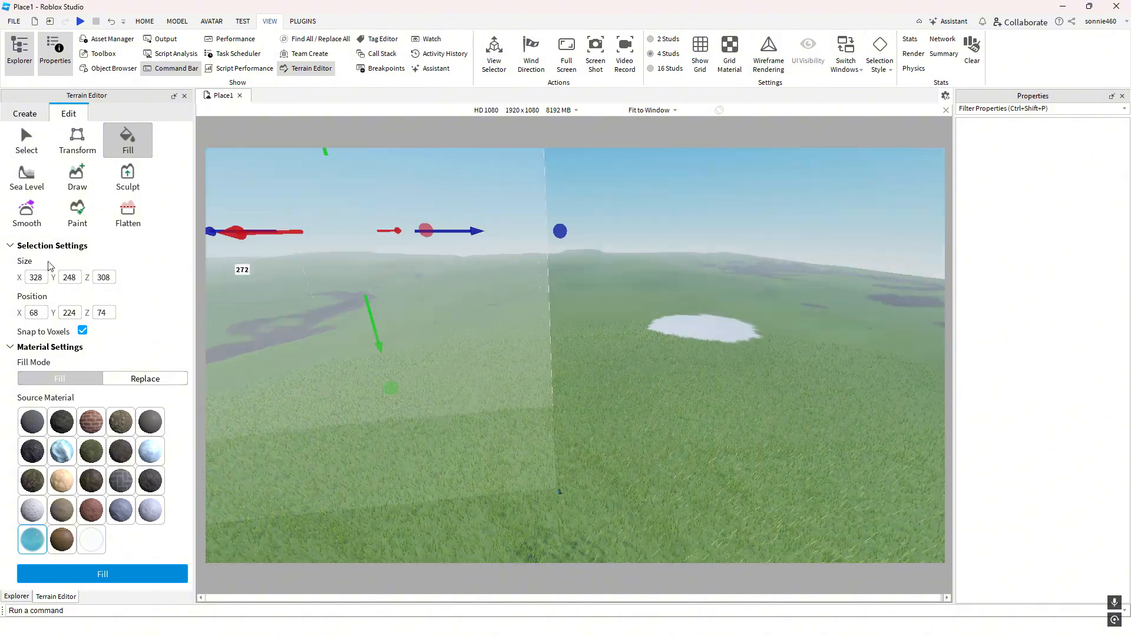
right_drag(513, 326, 513, 323)
drag(668, 240, 575, 240)
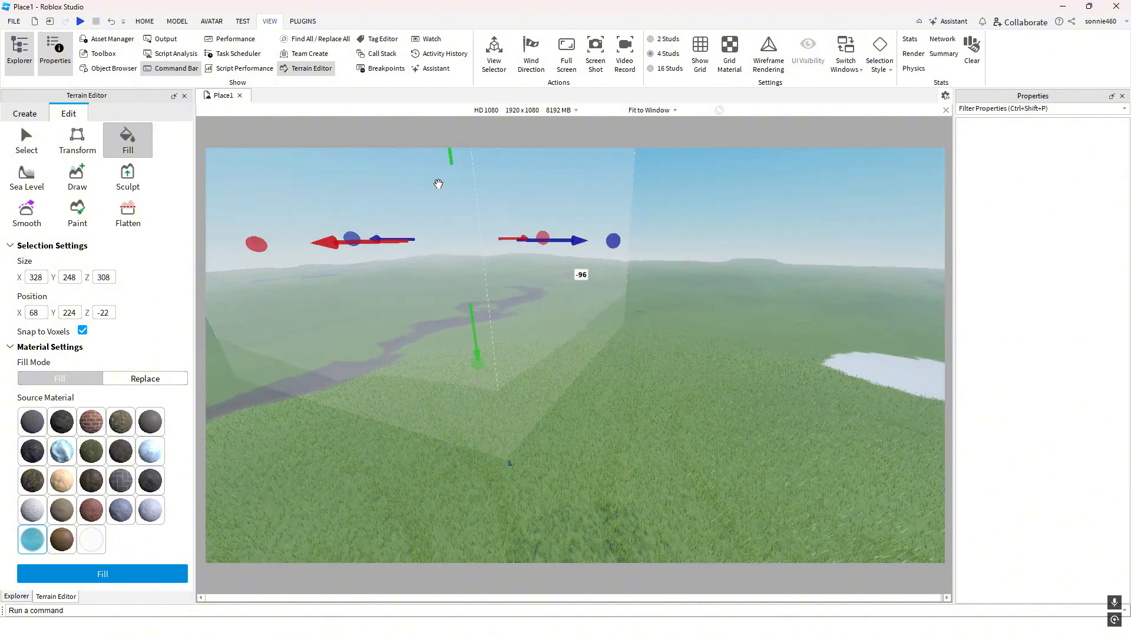
drag(456, 154, 459, 277)
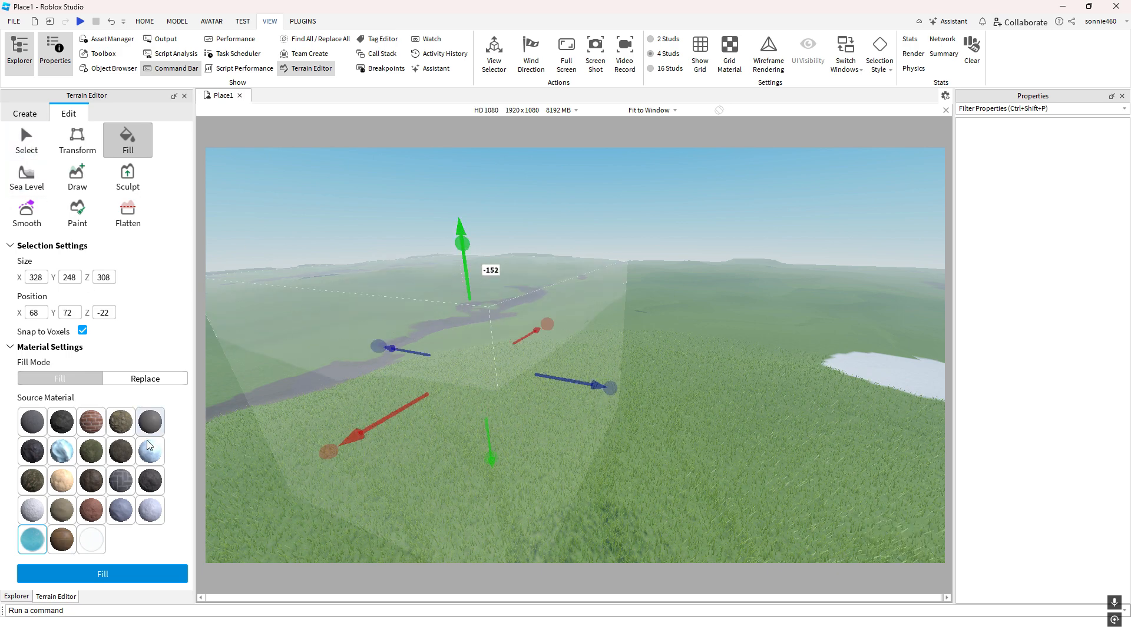
Fill the selection box with water, then undo the fill
click(94, 572)
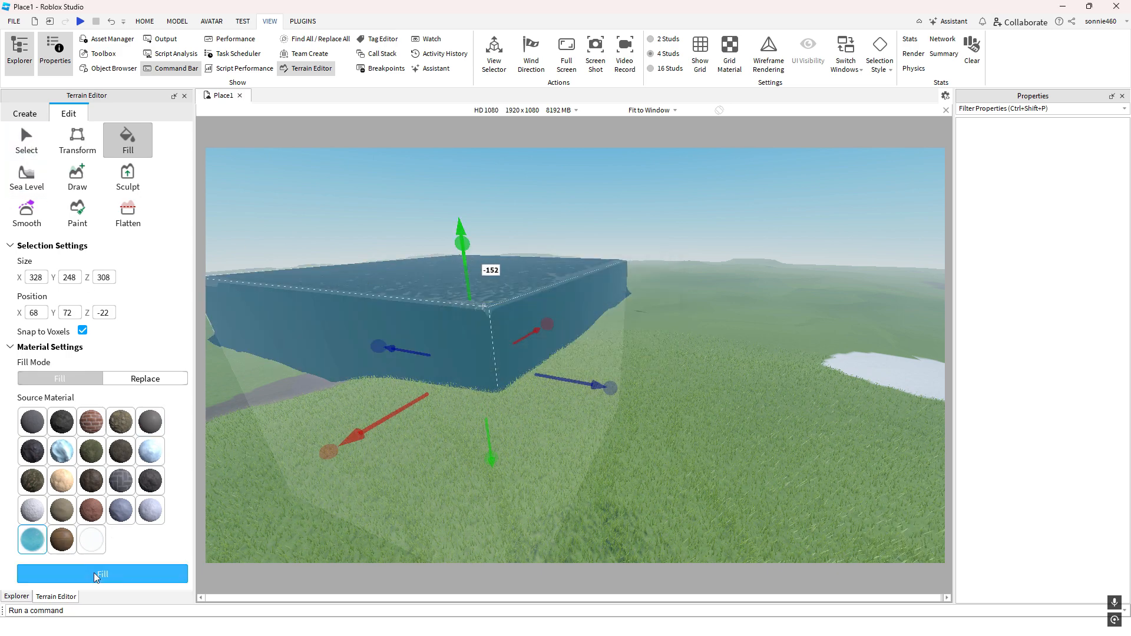
right_drag(457, 449, 465, 435)
key(e)
key(w)
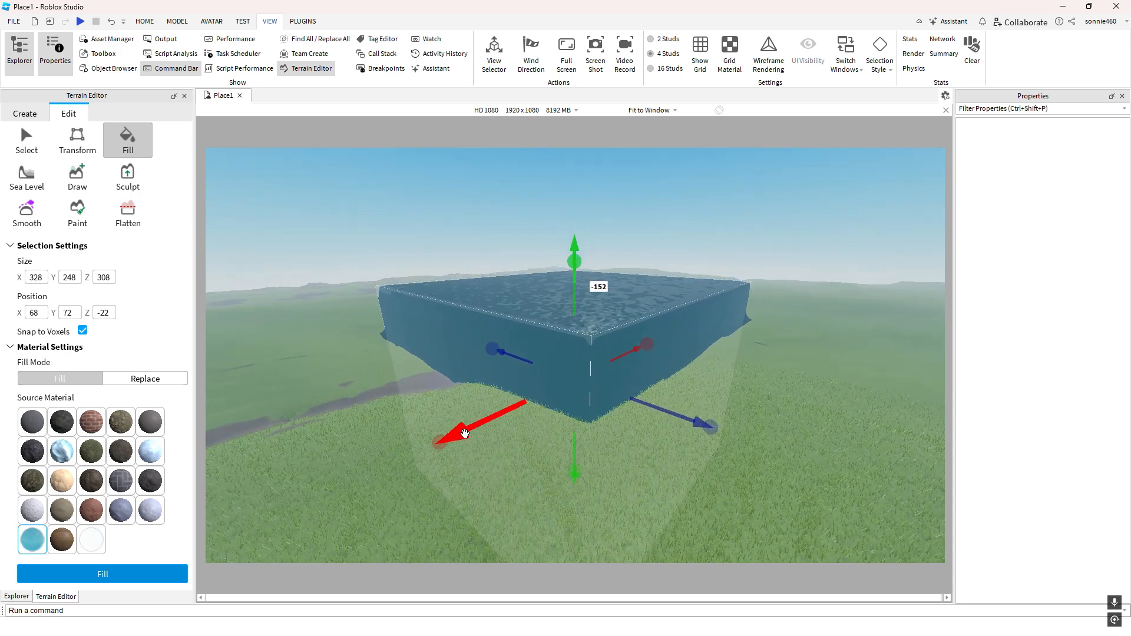
key(ctrl+z)
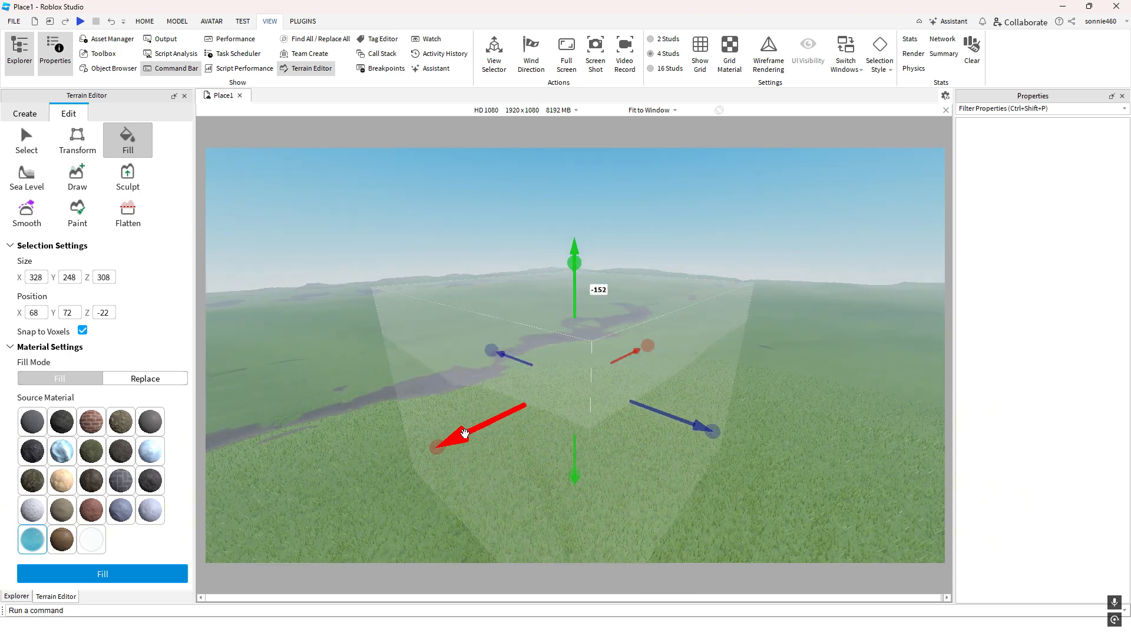
right_drag(465, 435, 461, 432)
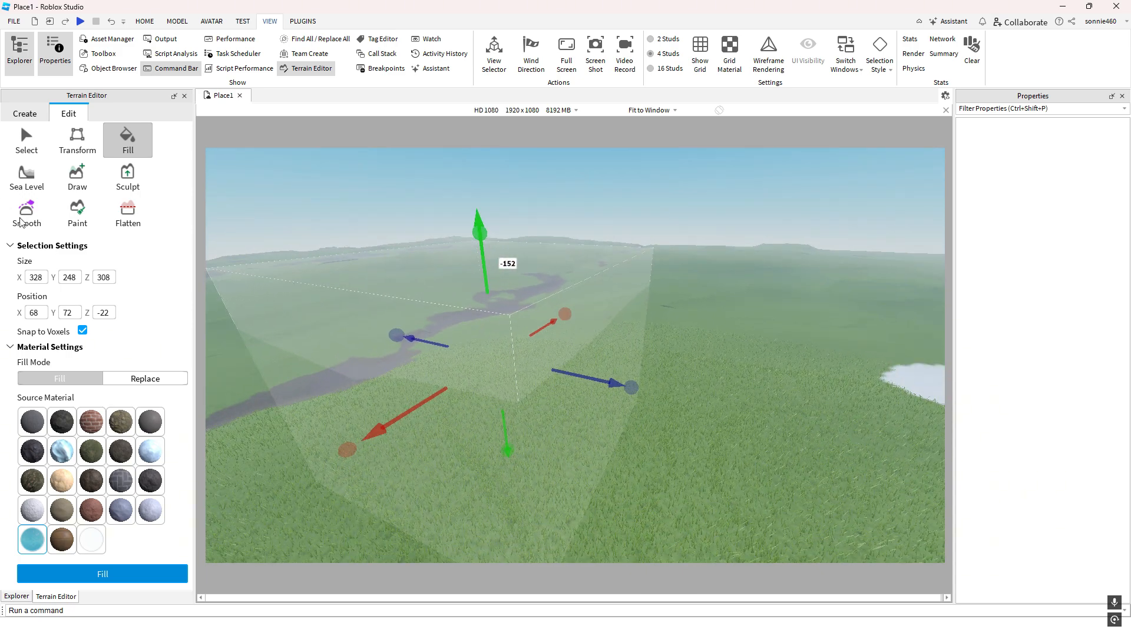
Return to the Sea Level tool and move its box along the Z axis to position Z -144
click(26, 178)
right_drag(591, 356, 552, 365)
scroll(545, 369, down, 1)
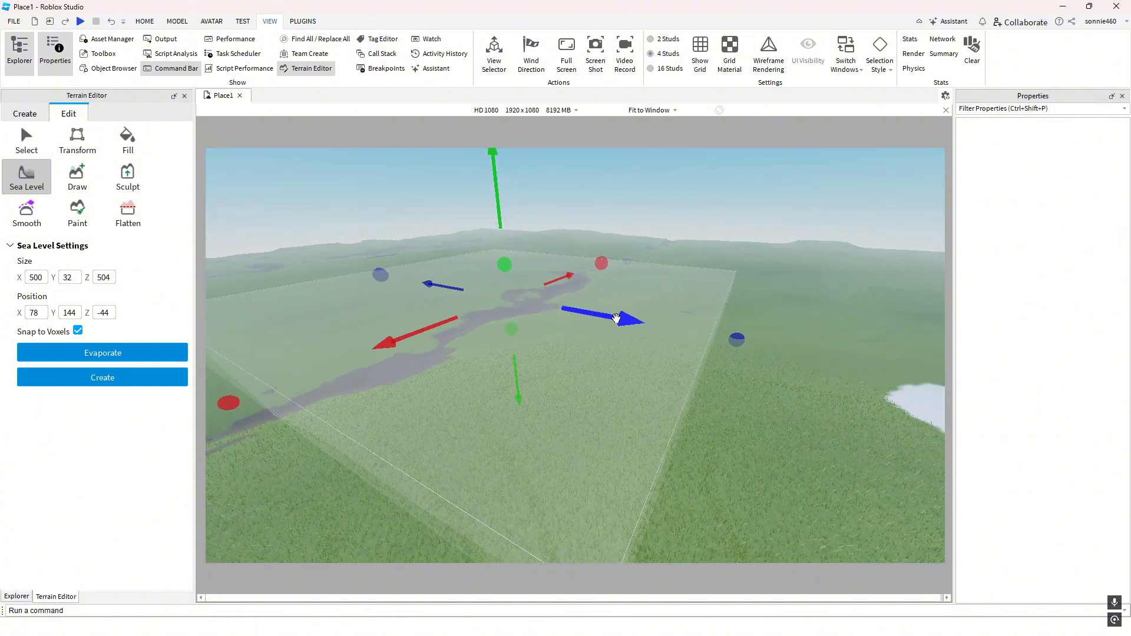
right_drag(615, 318, 613, 333)
right_drag(420, 312, 416, 311)
drag(332, 347, 203, 357)
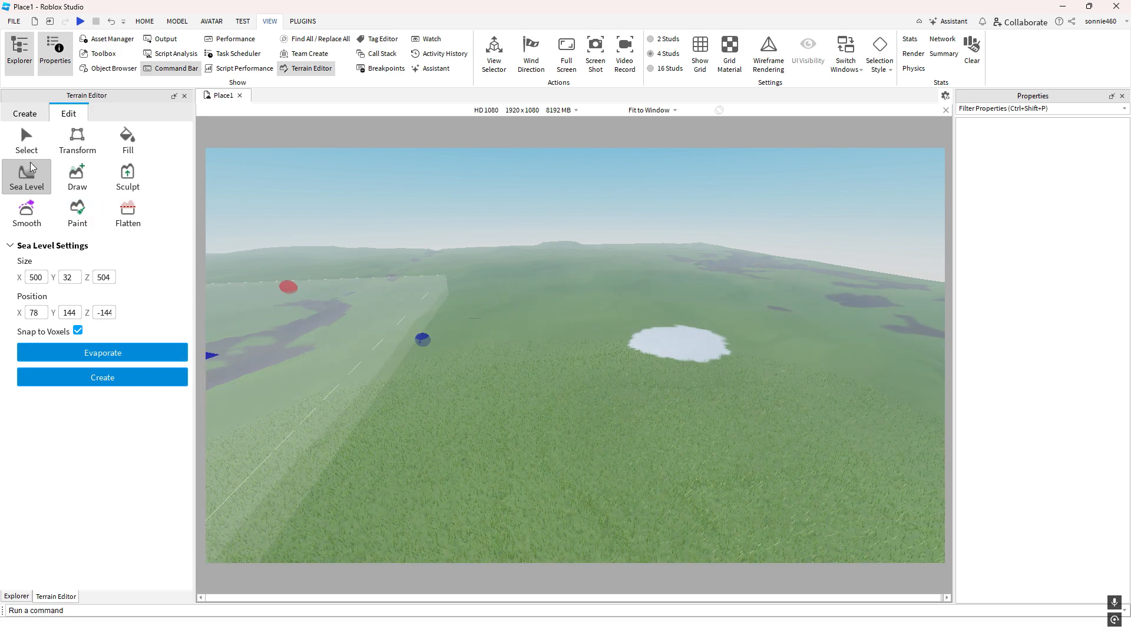
With the Select tool, move the selection box over the white patch to position Z 422
click(27, 140)
drag(391, 415, 821, 422)
right_drag(538, 384, 284, 337)
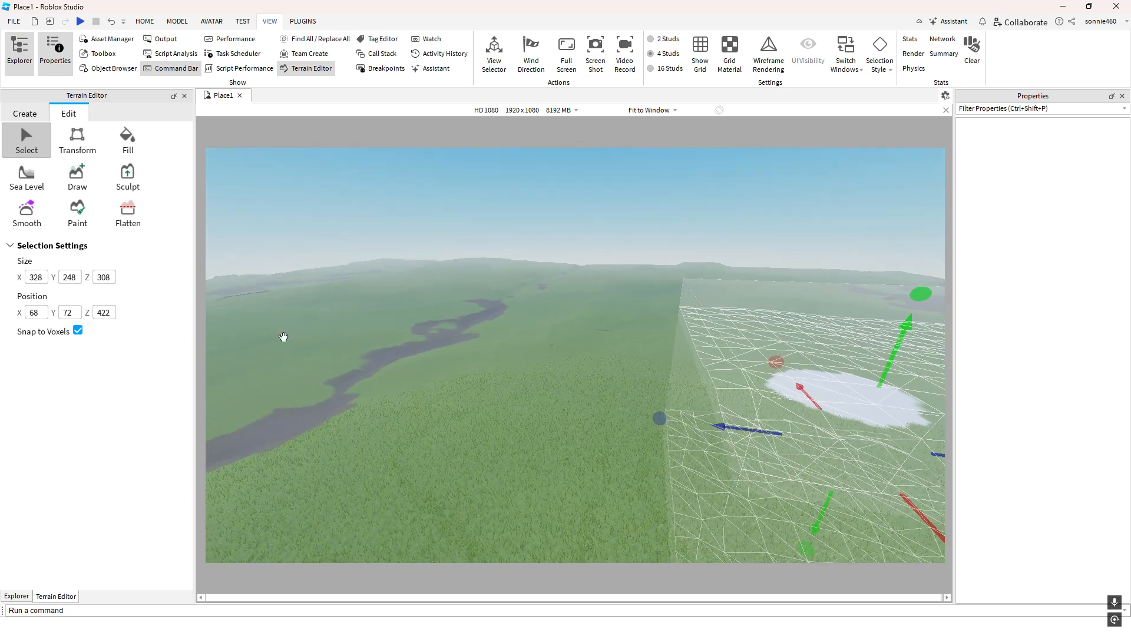
With the Sea Level tool, reduce the box's Y size to 8, lower it to Y 132 and create water in the valley
click(23, 186)
right_drag(603, 378, 688, 371)
key(a)
key(q)
key(q)
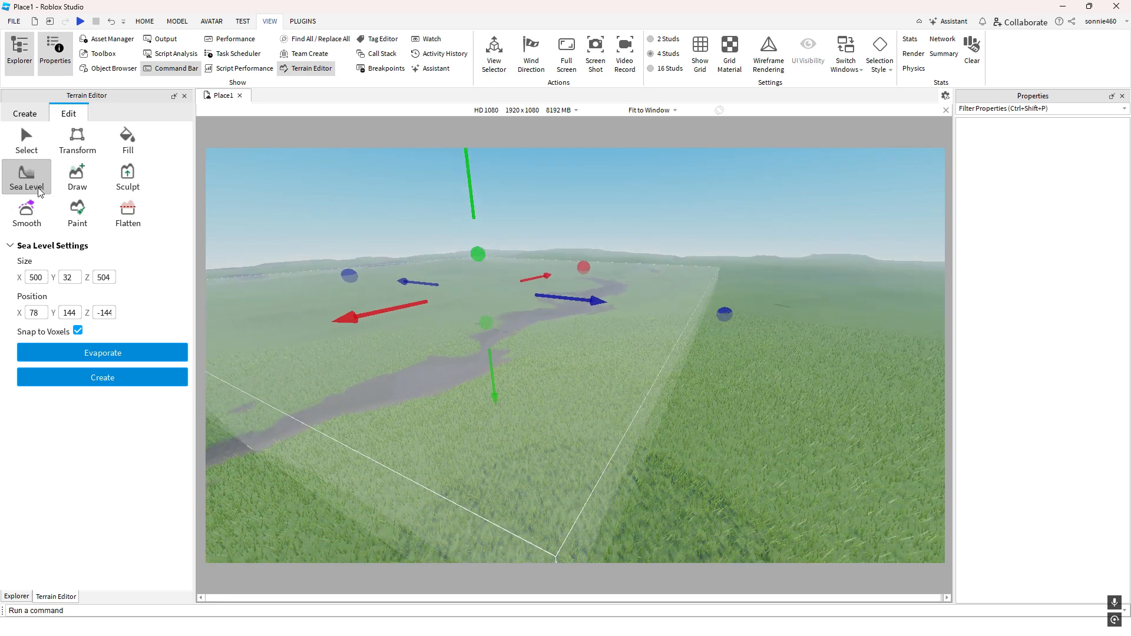
right_drag(503, 350, 483, 351)
key(w)
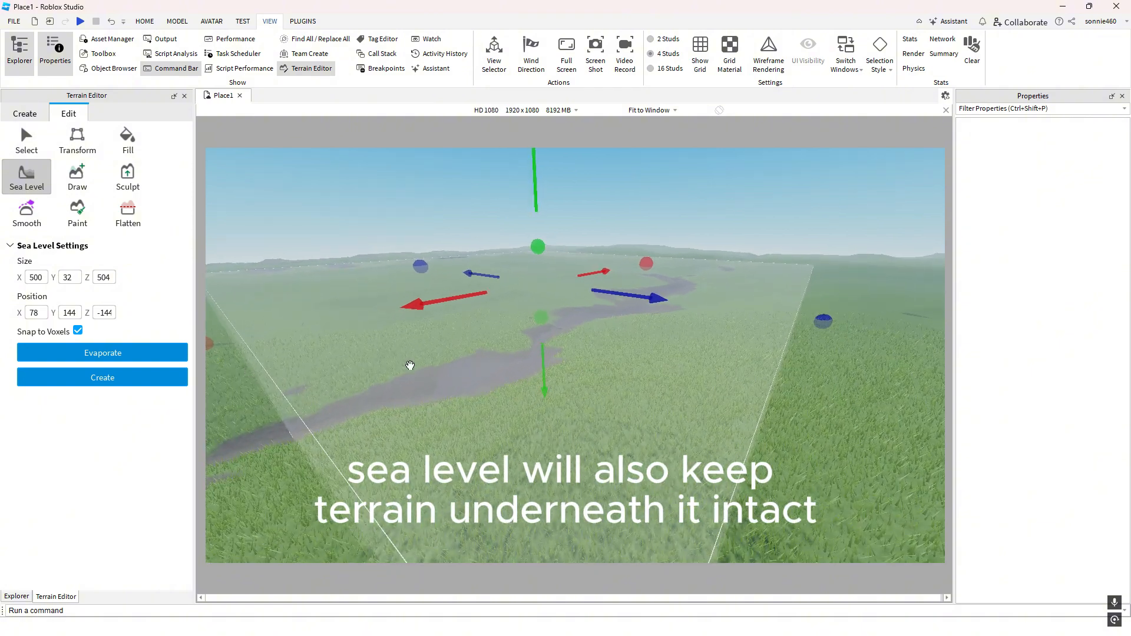
drag(544, 318, 541, 314)
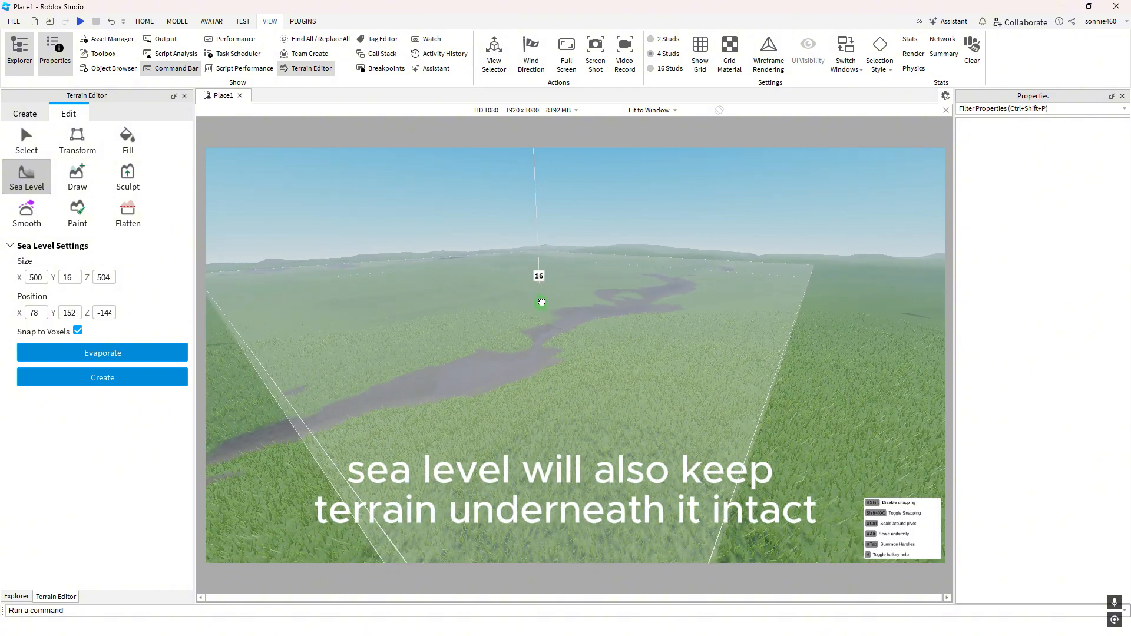
drag(539, 199, 539, 217)
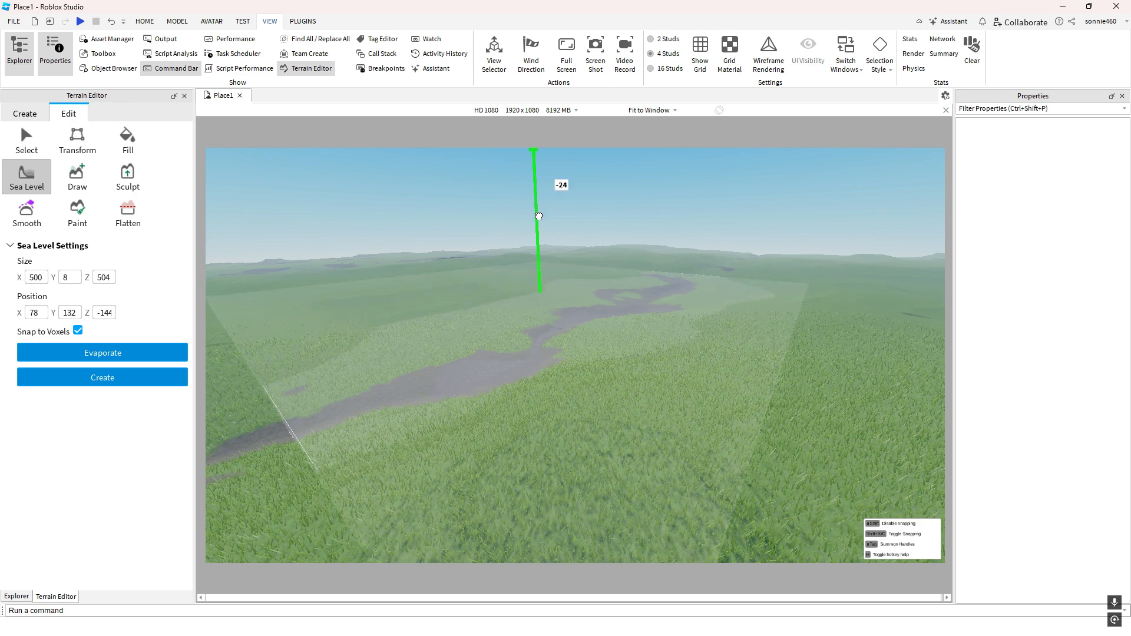
click(124, 373)
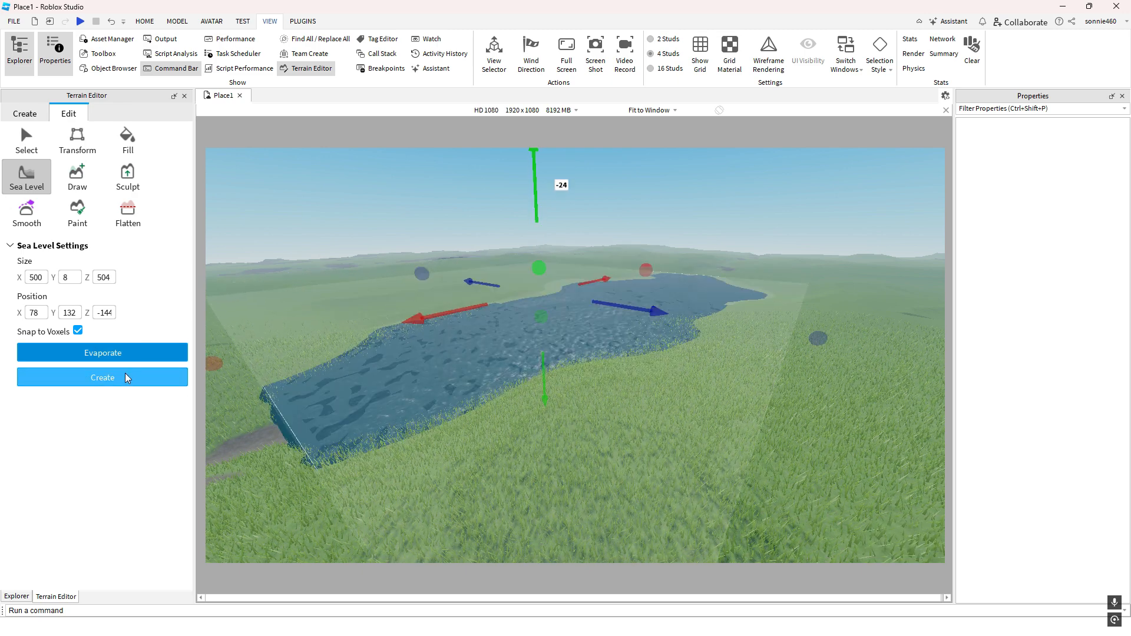
Examine the created water along the valley, its shoreline and the terrain kept beneath it
right_drag(504, 389, 504, 389)
key(a)
key(a)
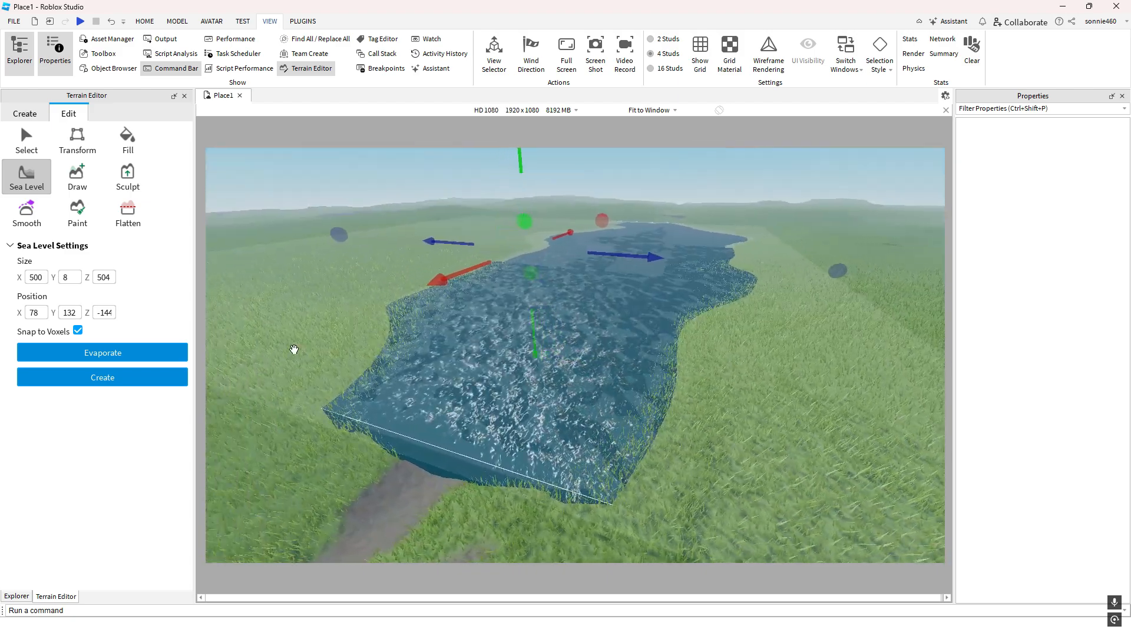
right_drag(444, 362, 557, 224)
key(a)
key(s)
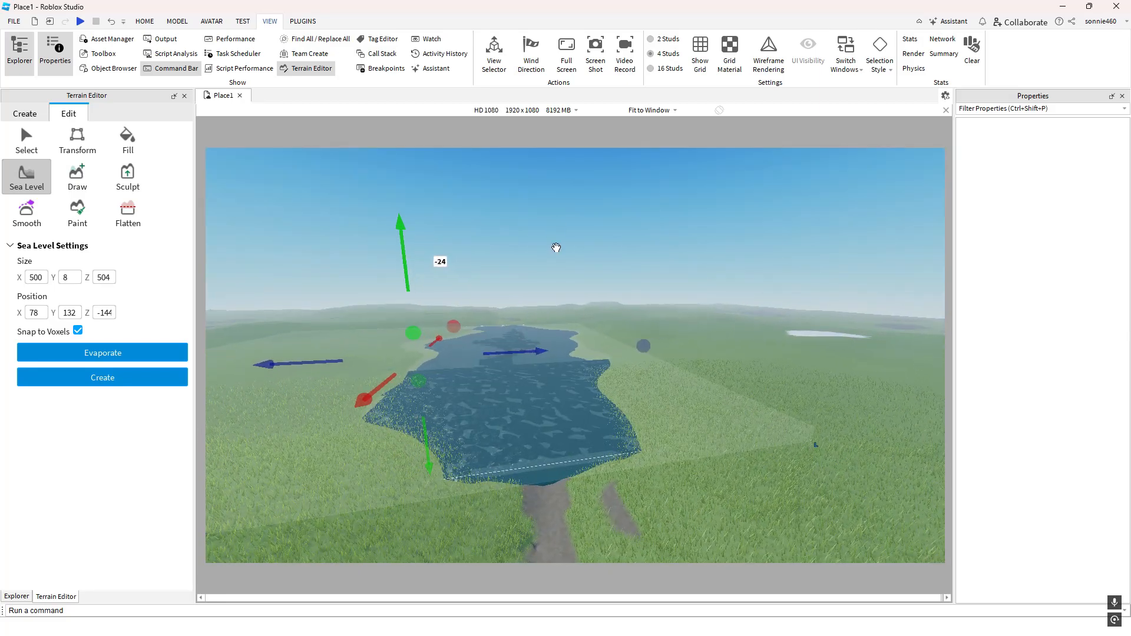
right_drag(643, 390, 644, 391)
key(w)
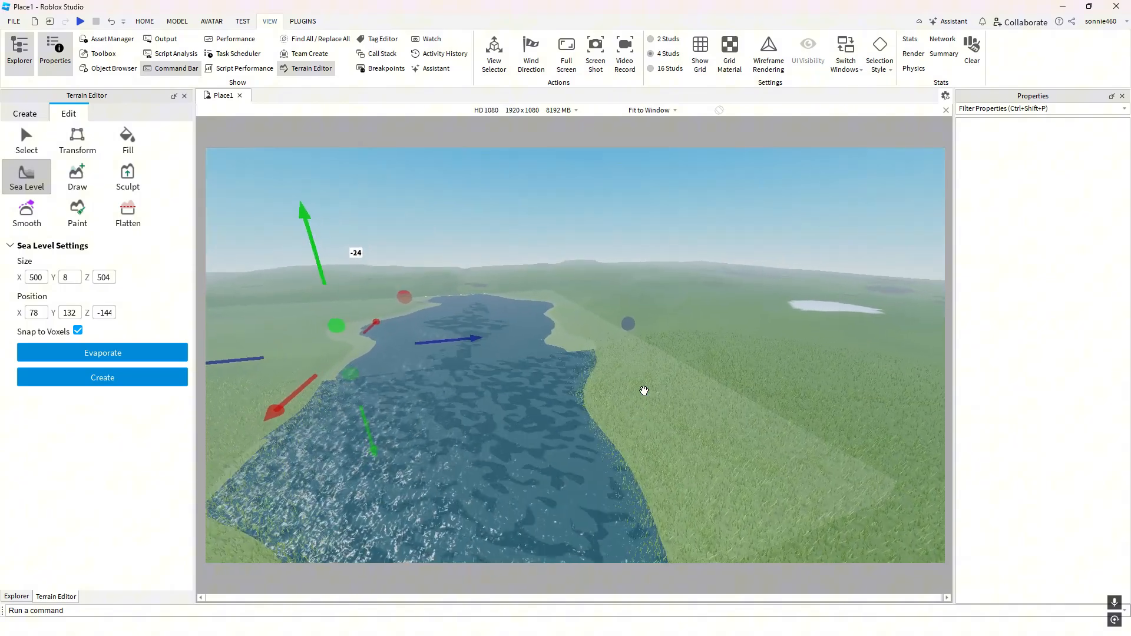
right_drag(473, 277, 429, 267)
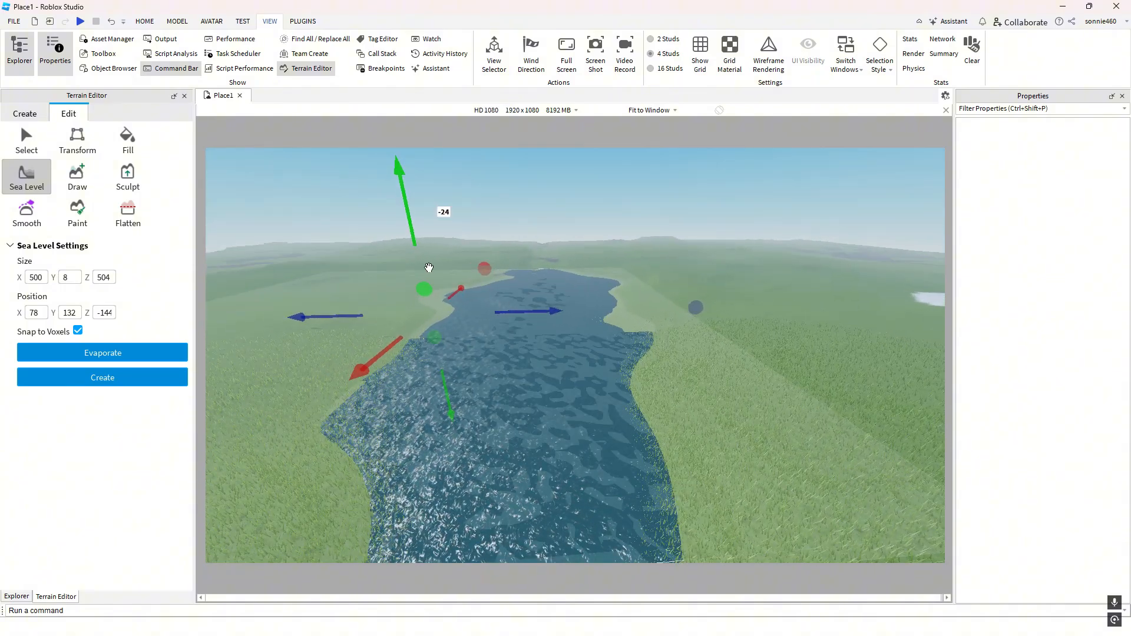
right_drag(568, 323, 570, 323)
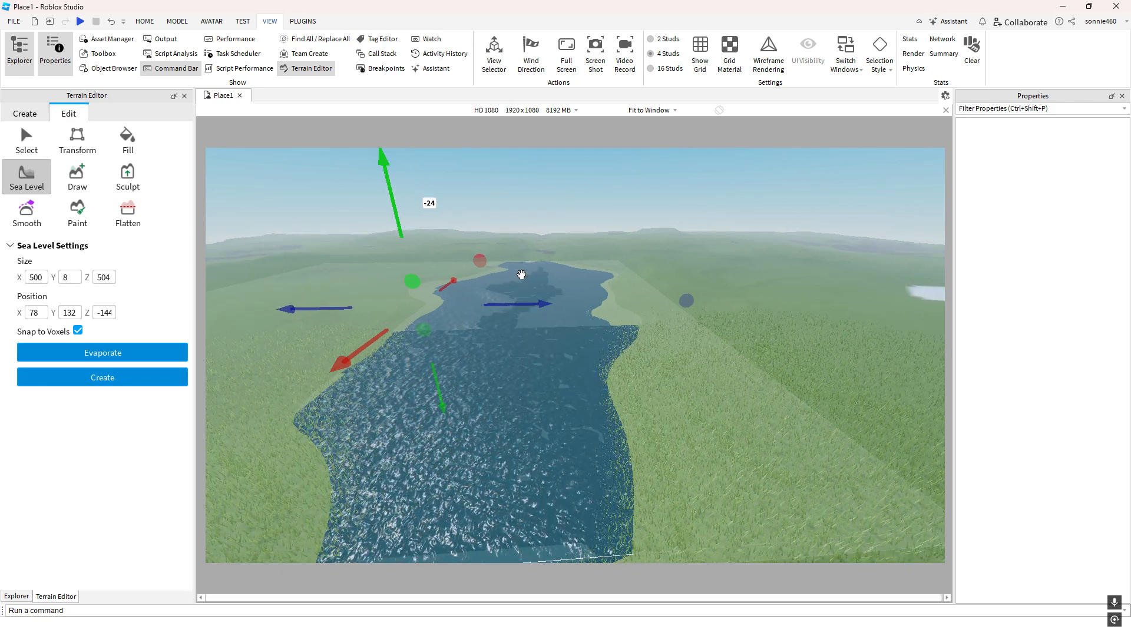
Switch to the Draw tool, set the brush mode to Add and the sphere brush size to 12
click(69, 183)
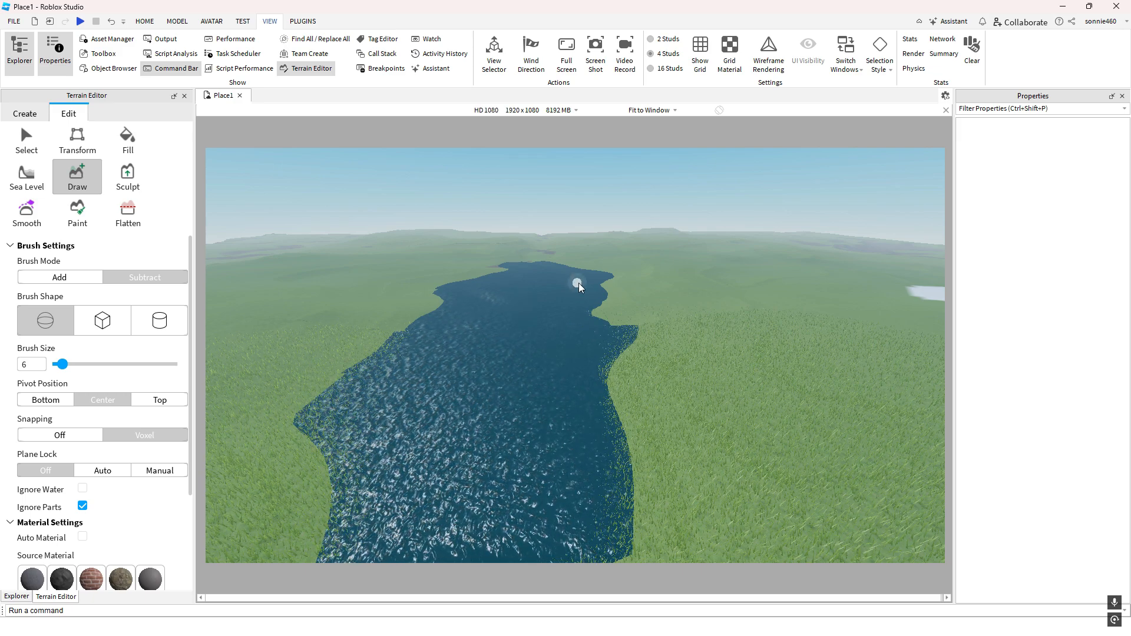
right_drag(622, 306, 622, 306)
key(w)
key(e)
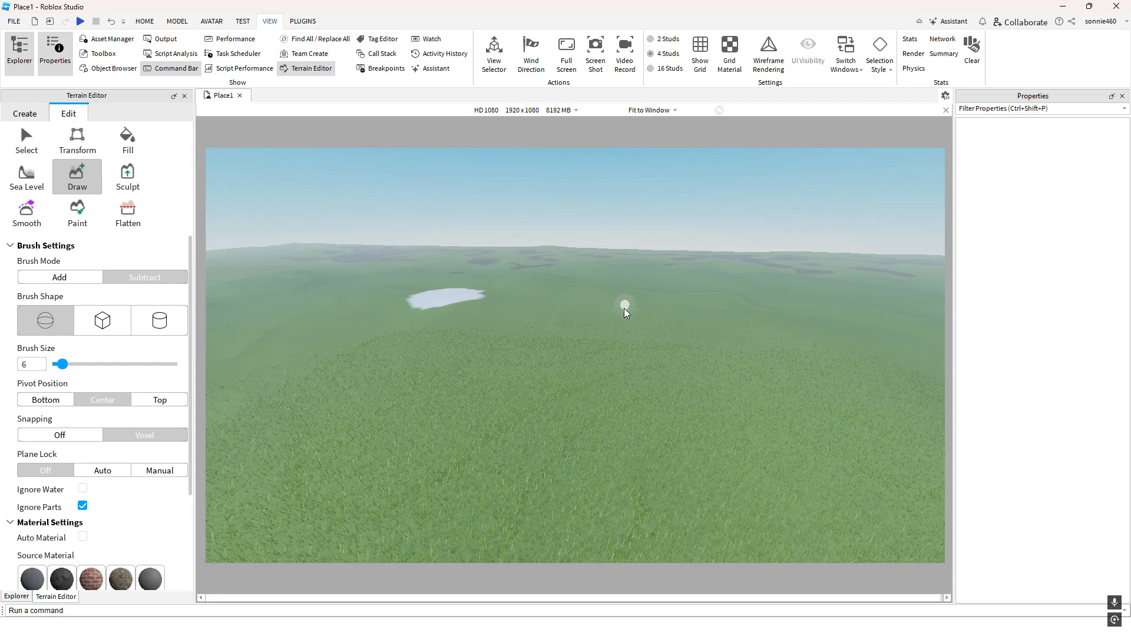
right_drag(623, 309, 623, 310)
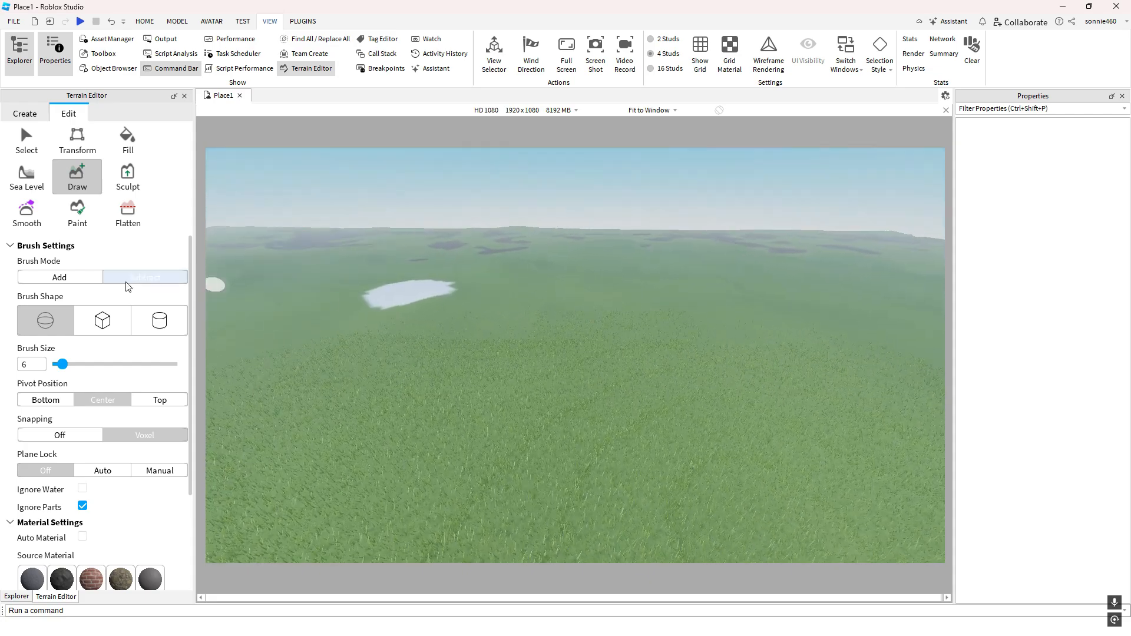
click(66, 279)
right_drag(546, 388, 546, 389)
key(d)
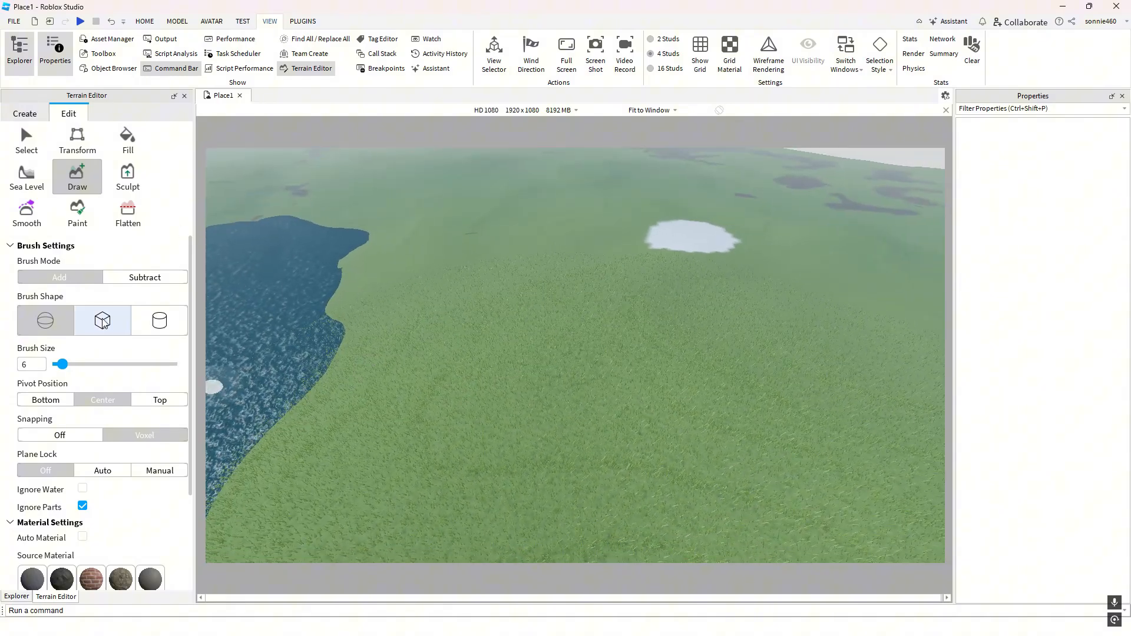
drag(61, 365, 73, 365)
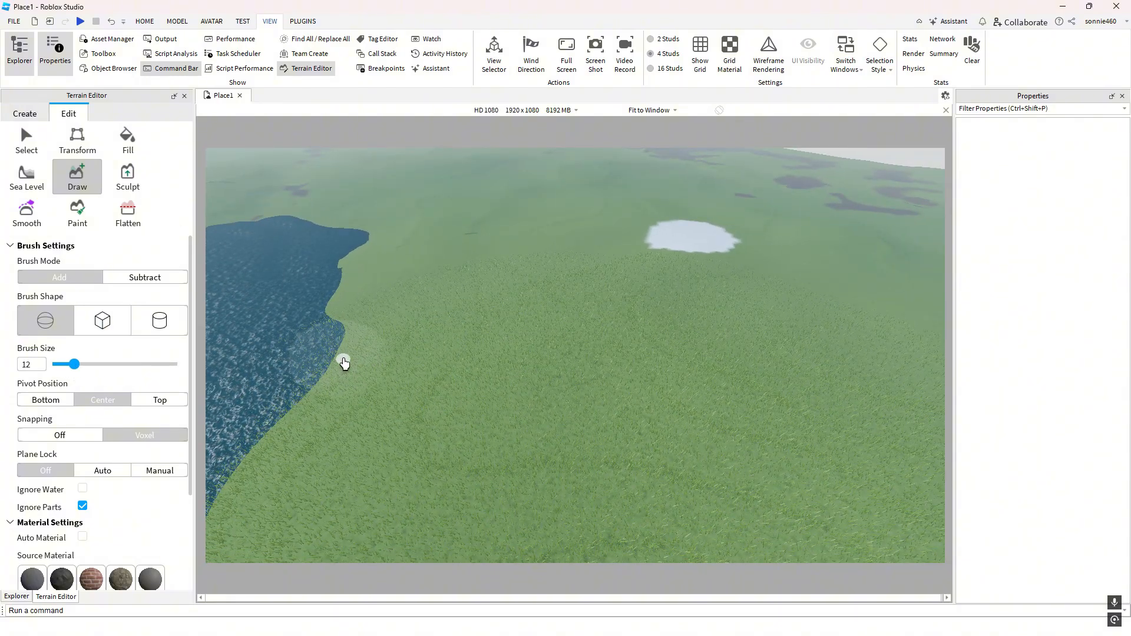
key(d)
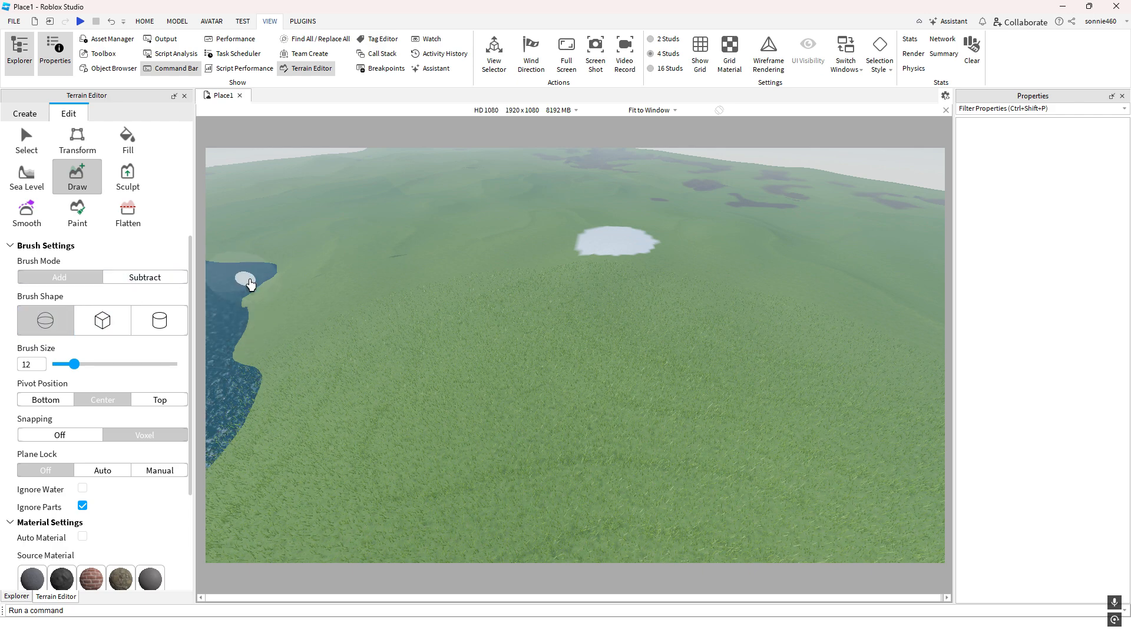
right_drag(438, 331, 438, 331)
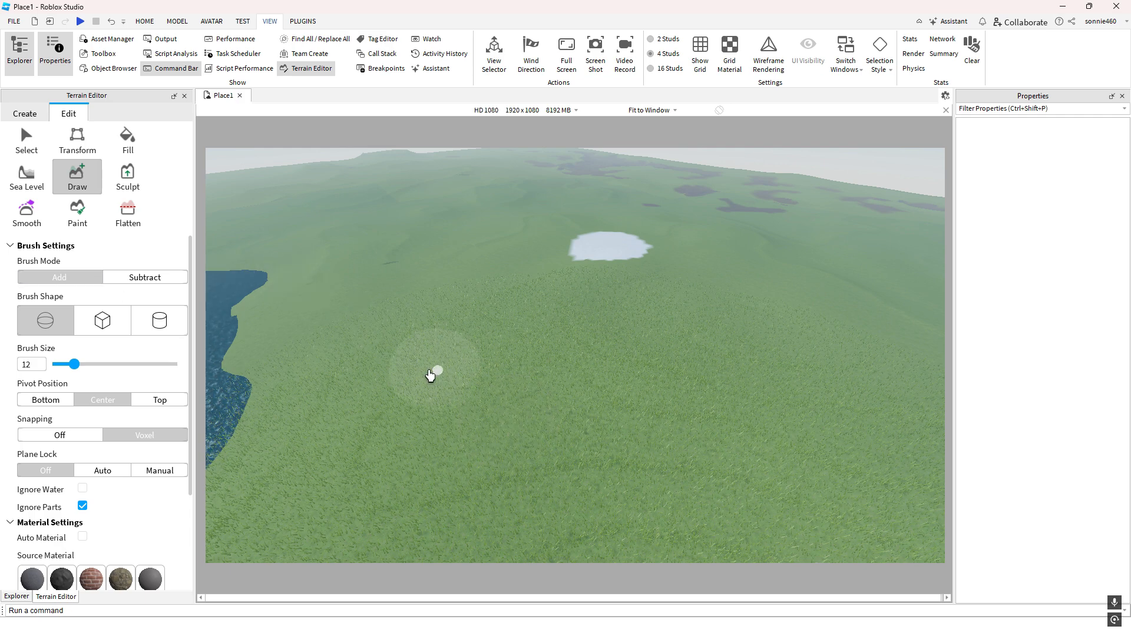
Draw over the grass beside the water with the sphere brush and carve hollows into it in Subtract mode
click(496, 406)
mouse_move(495, 407)
mouse_down()
mouse_move(475, 459)
mouse_move(553, 378)
mouse_move(452, 399)
mouse_move(568, 385)
mouse_move(484, 468)
mouse_move(528, 330)
mouse_move(457, 467)
mouse_move(460, 331)
mouse_move(434, 409)
mouse_move(566, 482)
mouse_move(583, 363)
mouse_move(495, 306)
mouse_move(394, 374)
mouse_move(515, 494)
mouse_move(482, 352)
mouse_move(386, 397)
mouse_move(465, 285)
mouse_move(598, 366)
mouse_move(641, 483)
mouse_move(480, 485)
mouse_up()
mouse_move(429, 360)
right_down()
mouse_move(446, 370)
mouse_move(406, 371)
right_up()
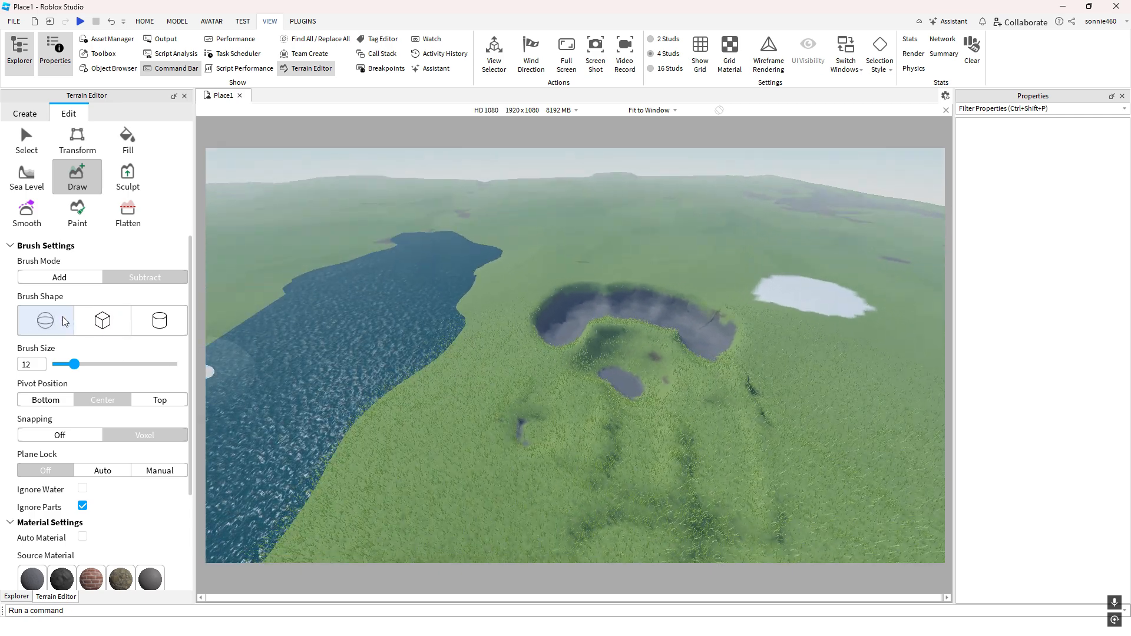
Try the cube brush shape over the terrain and switch back to the sphere shape
click(103, 321)
right_drag(354, 353, 493, 335)
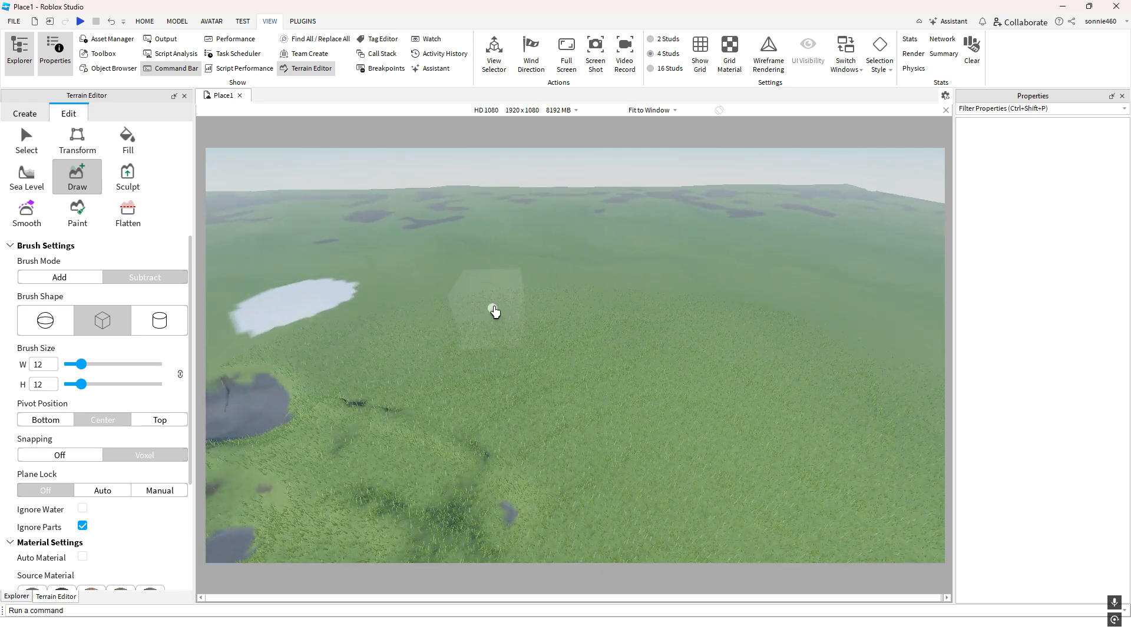
right_drag(223, 315, 342, 326)
click(45, 320)
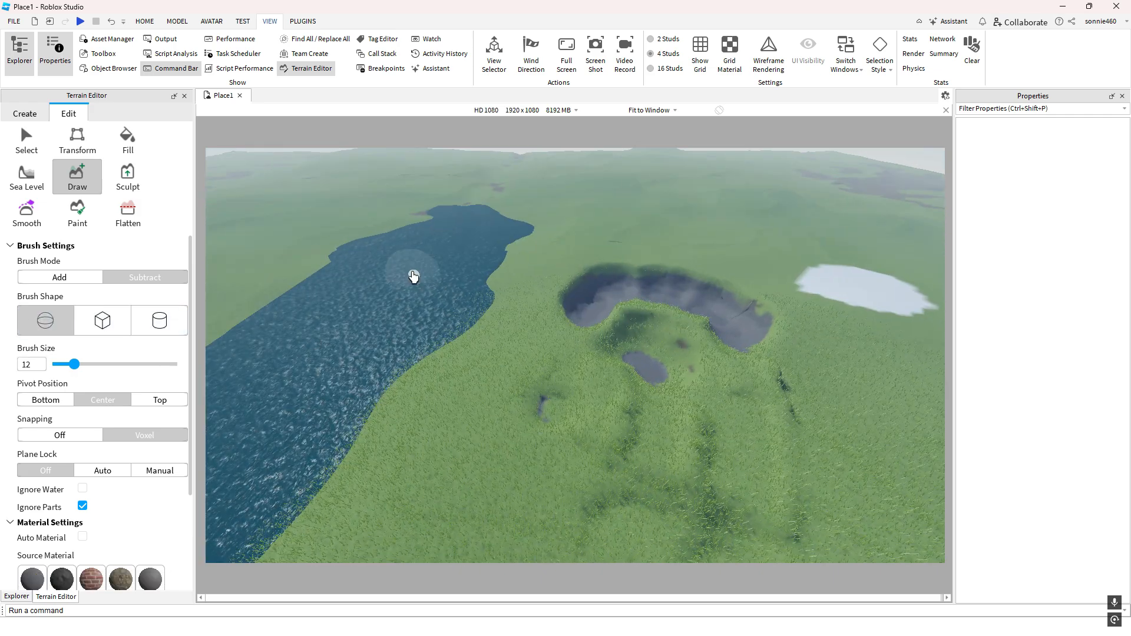
right_drag(412, 273, 459, 310)
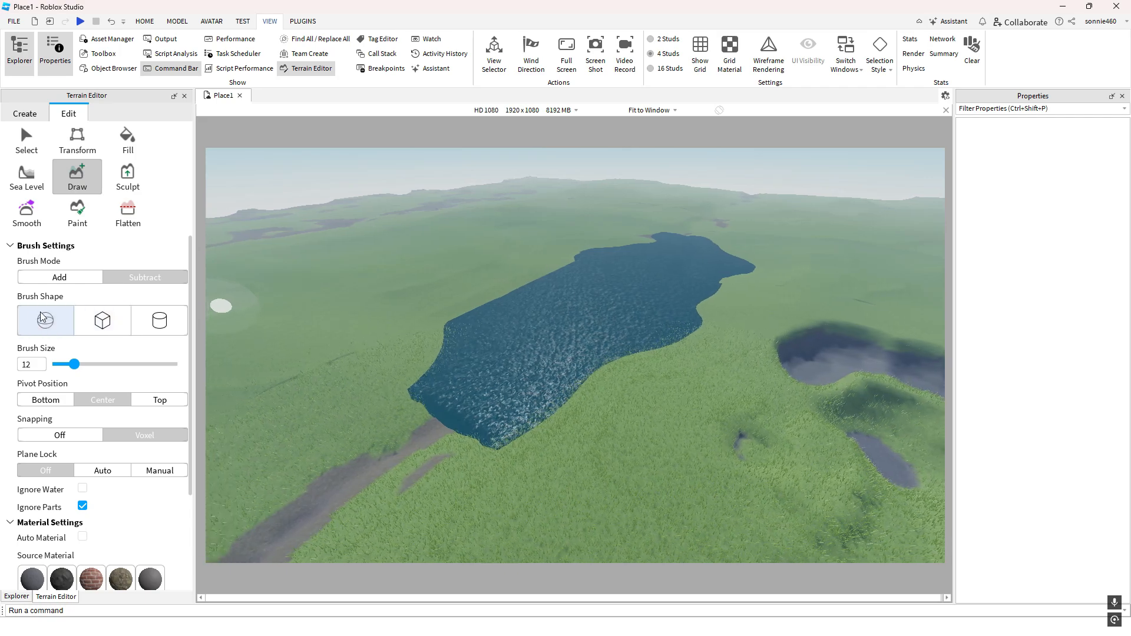
key(a)
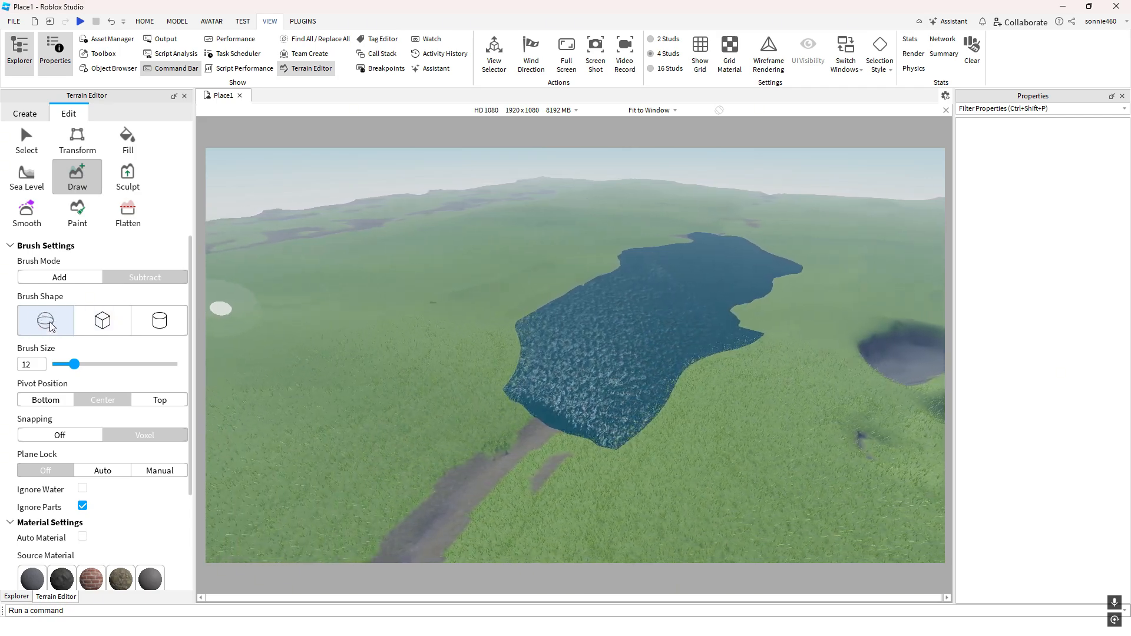
Try carving a hollow into the grass beside the water with the sphere brush in Subtract mode and Center pivot
key(a)
right_drag(483, 381, 483, 384)
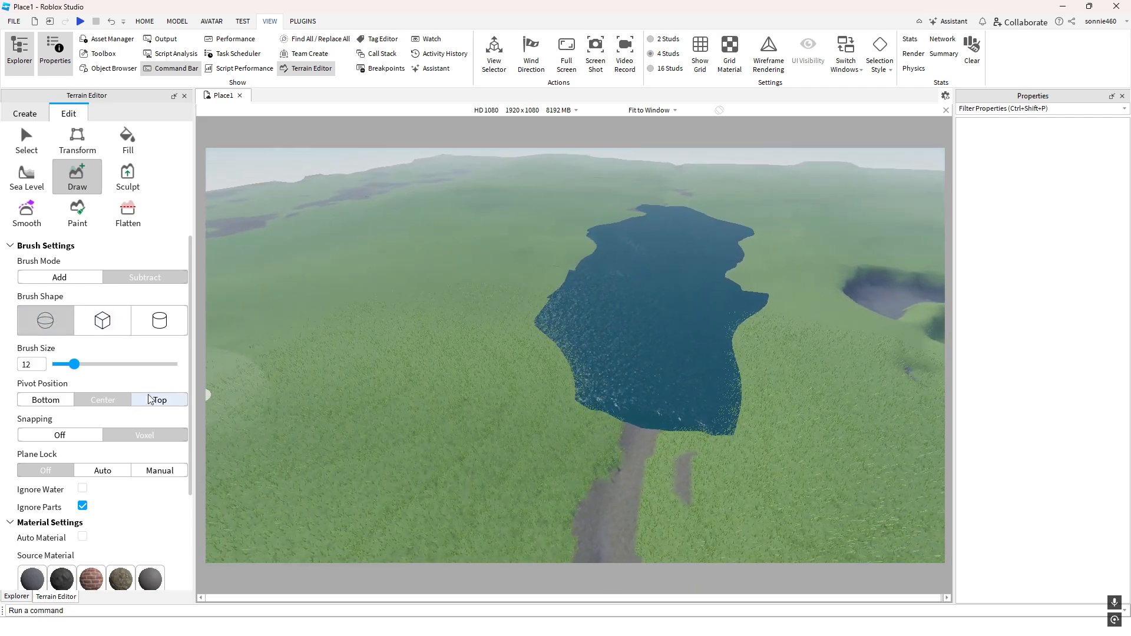
scroll(111, 368, down, 3)
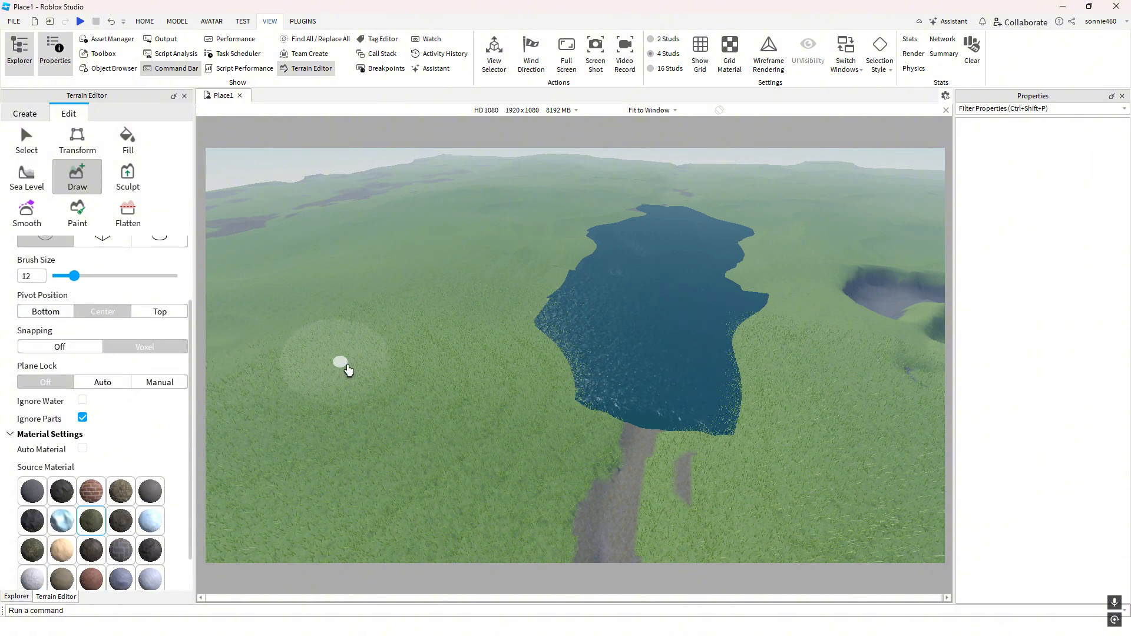
right_drag(347, 365, 357, 367)
key(q)
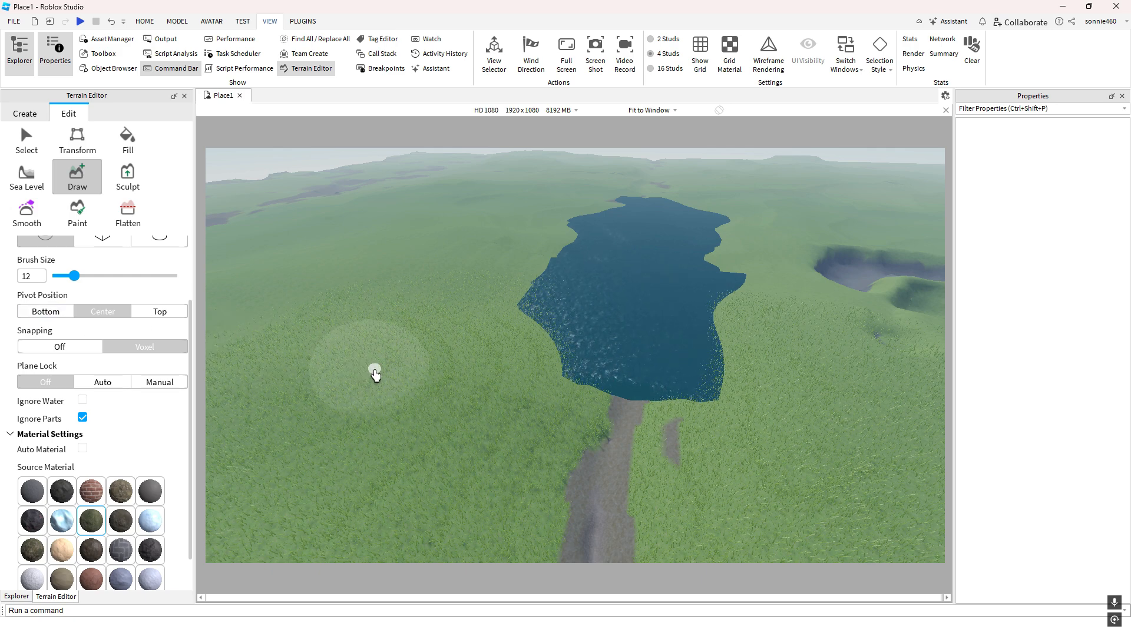
right_drag(374, 369, 395, 360)
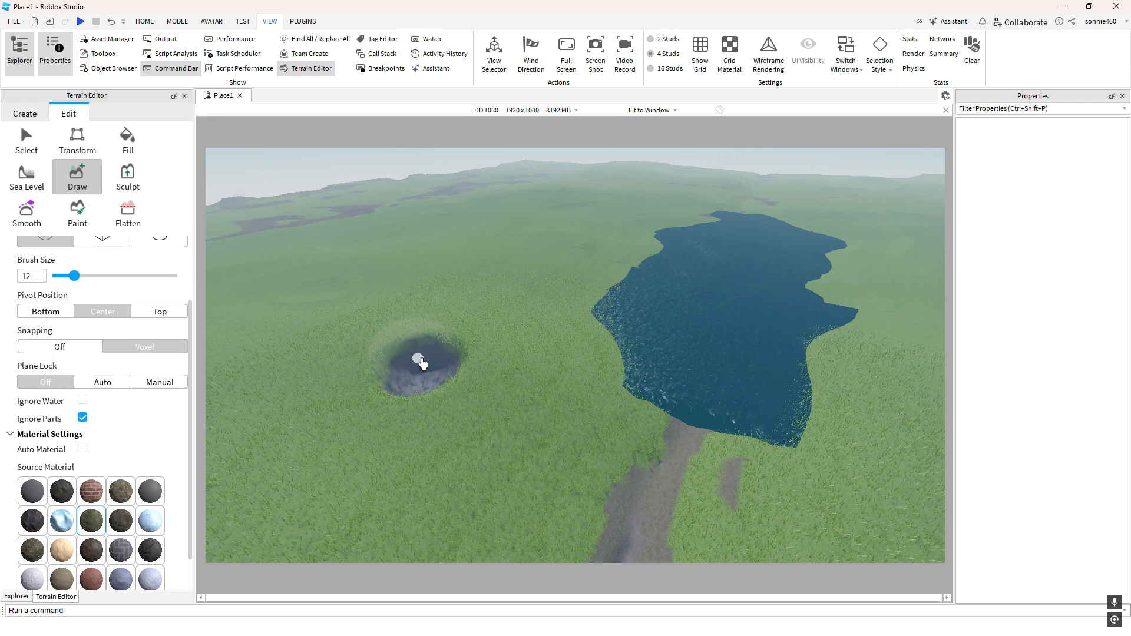
Switch the brush mode to Add and try a Center-pivot sphere on the grass, undoing the placed terrain
scroll(104, 327, up, 3)
click(59, 279)
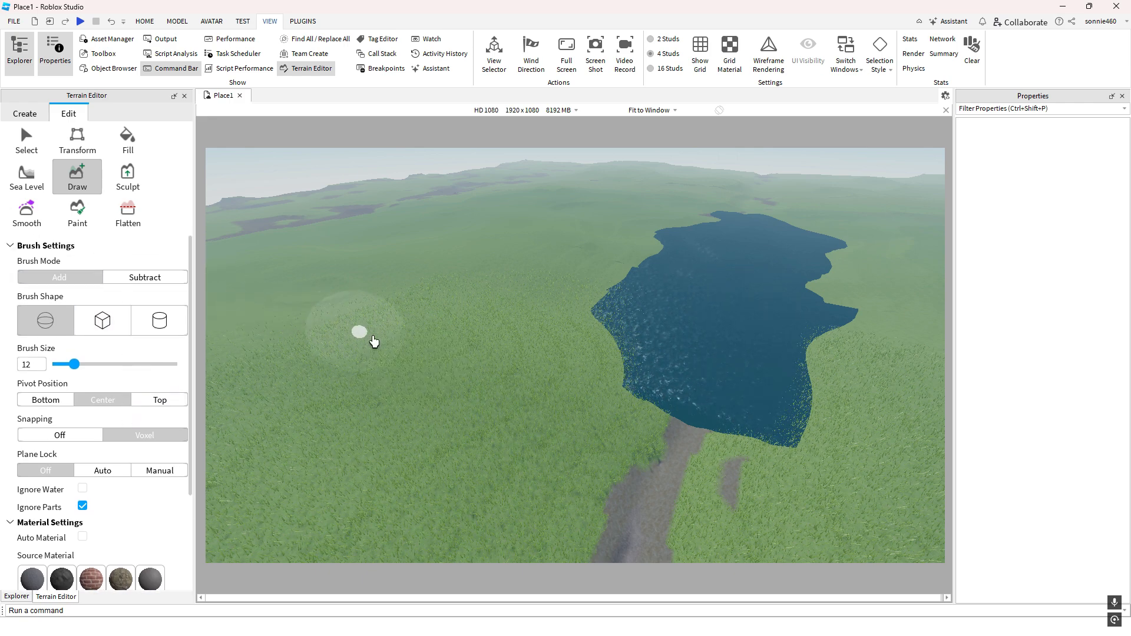
click(420, 349)
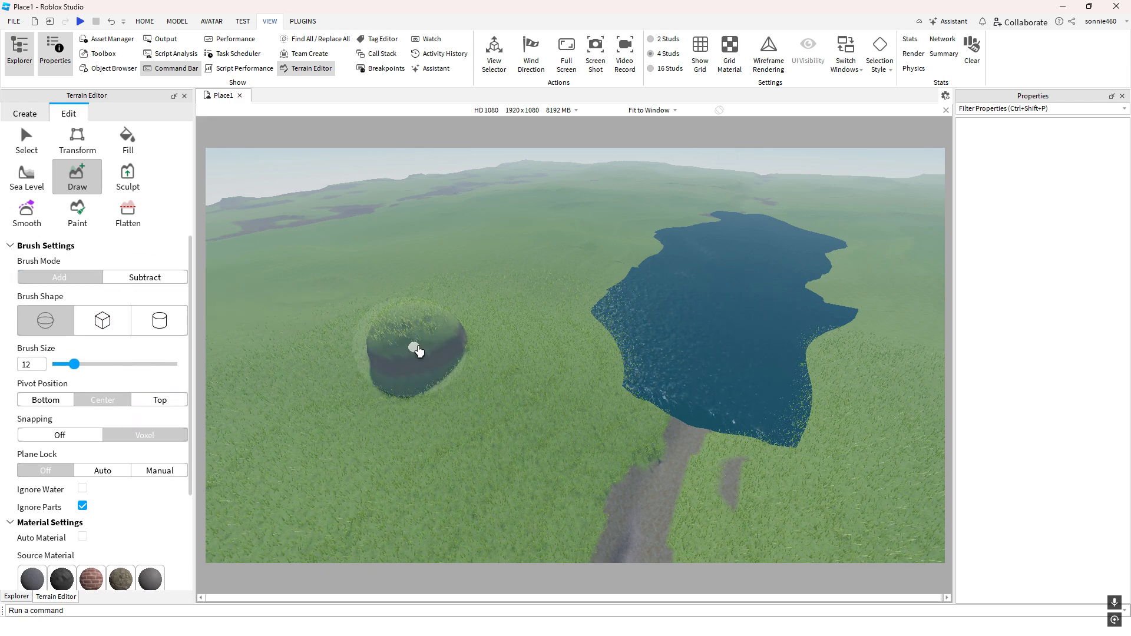
right_drag(419, 348, 429, 342)
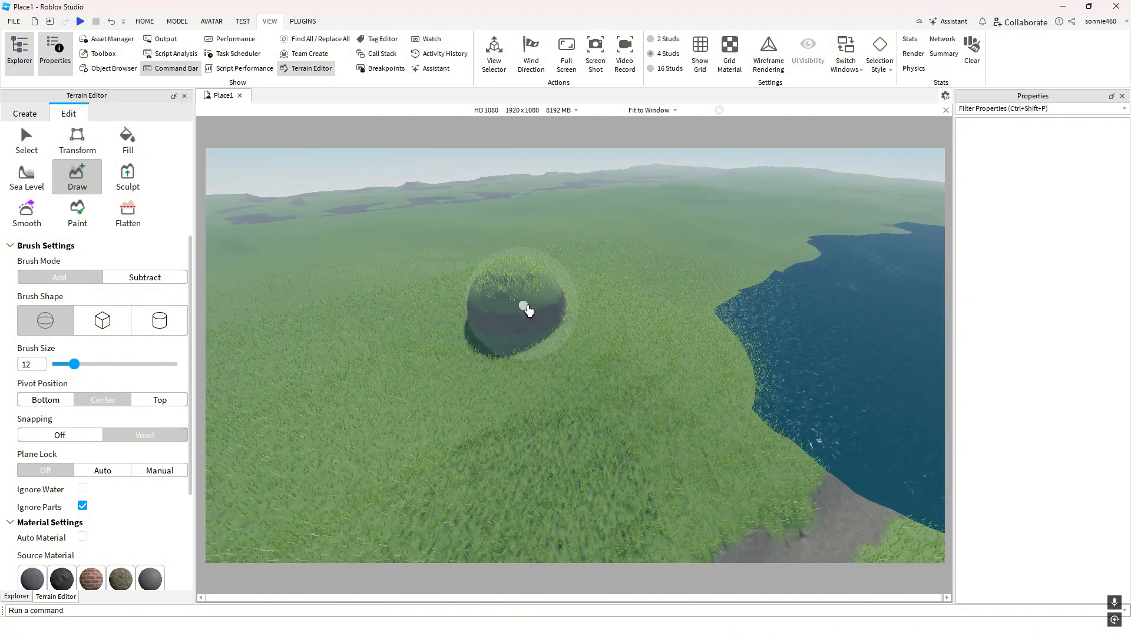
key(ctrl+z)
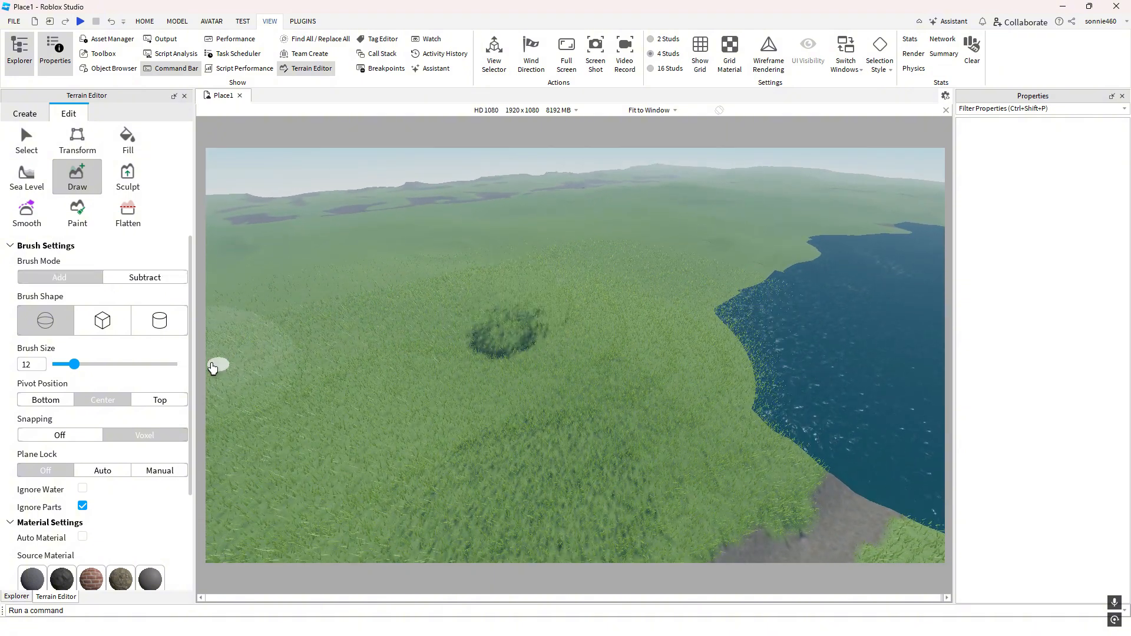
Try the Bottom pivot position by adding a sphere on top of the grass, and undo it
click(47, 400)
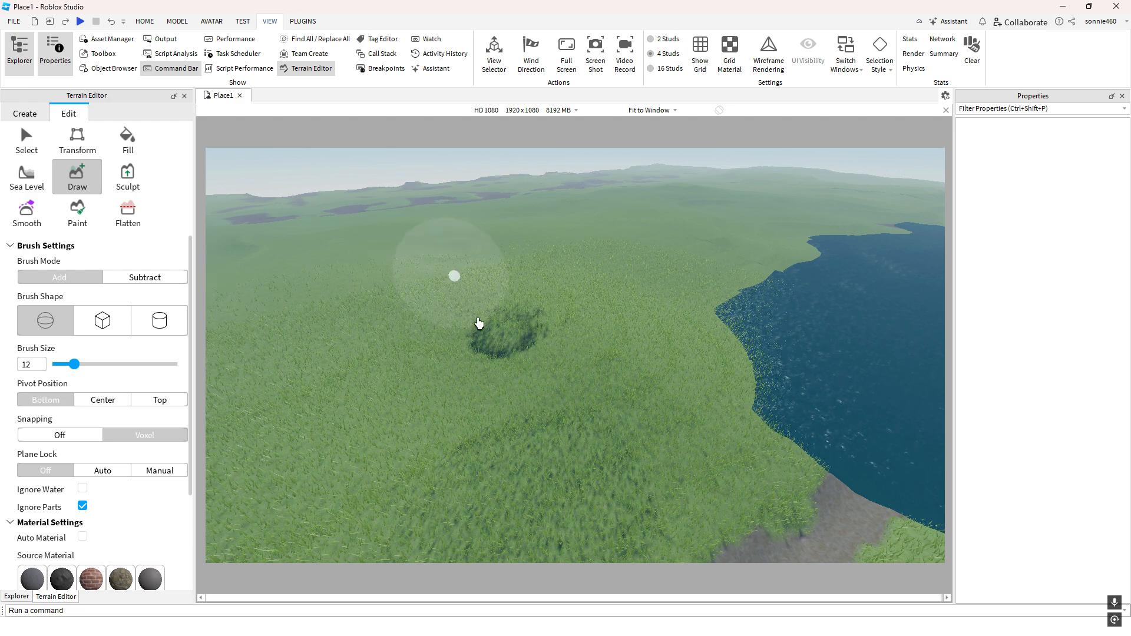
click(512, 335)
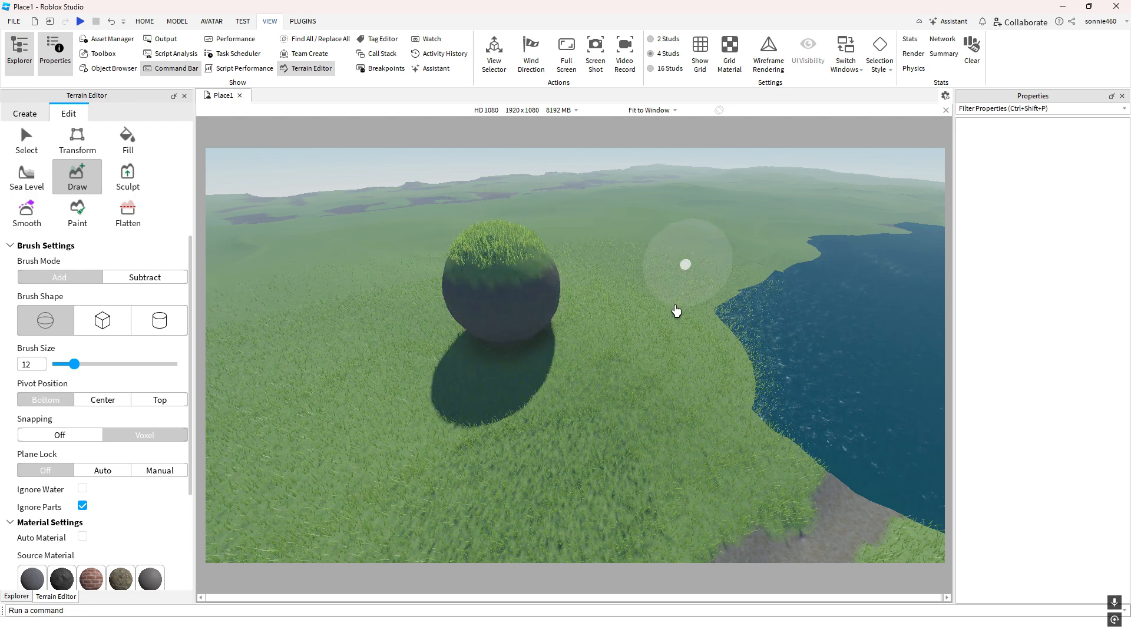
key(ctrl+z)
Set the pivot position to Top and draw added terrain along the grassy slope beside the water
click(165, 400)
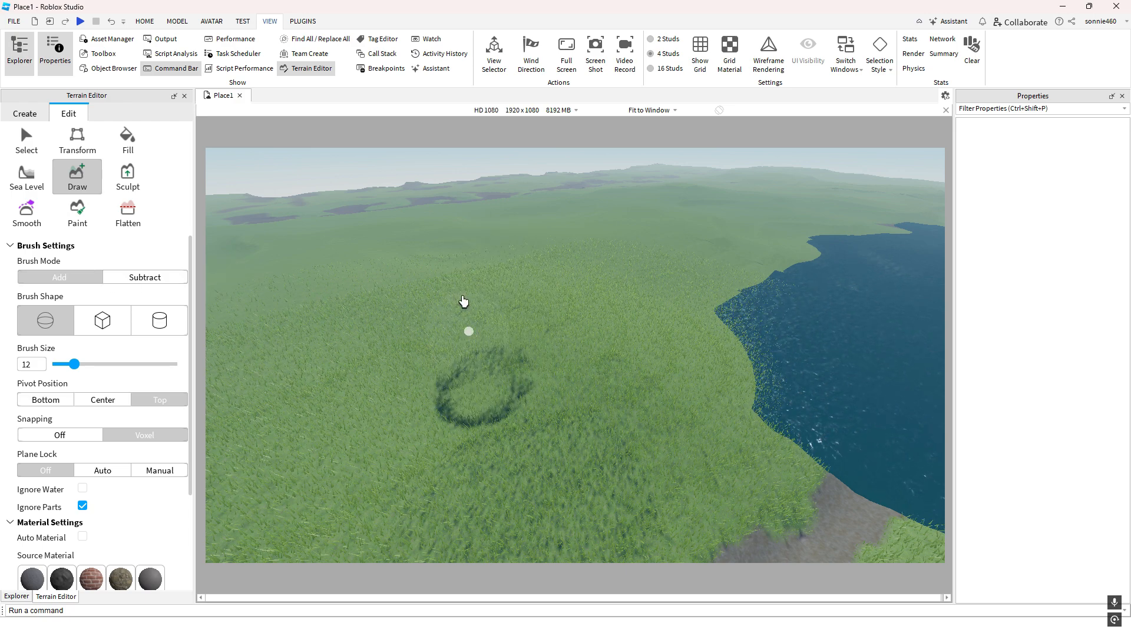
click(479, 332)
right_drag(562, 380, 551, 377)
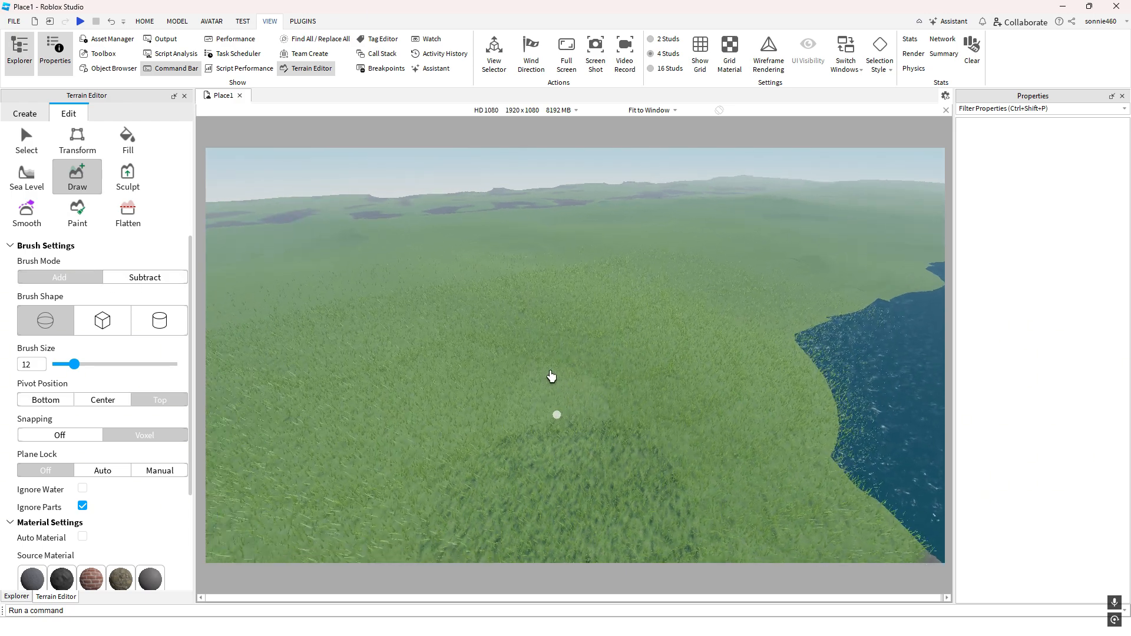
scroll(560, 314, up, 2)
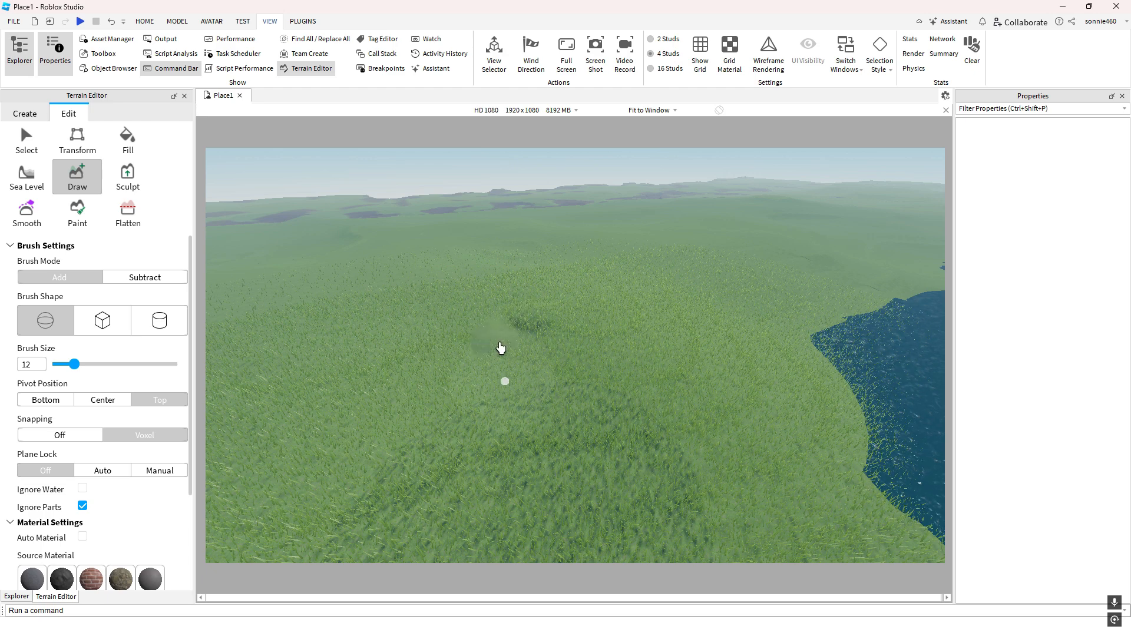
drag(480, 361, 568, 309)
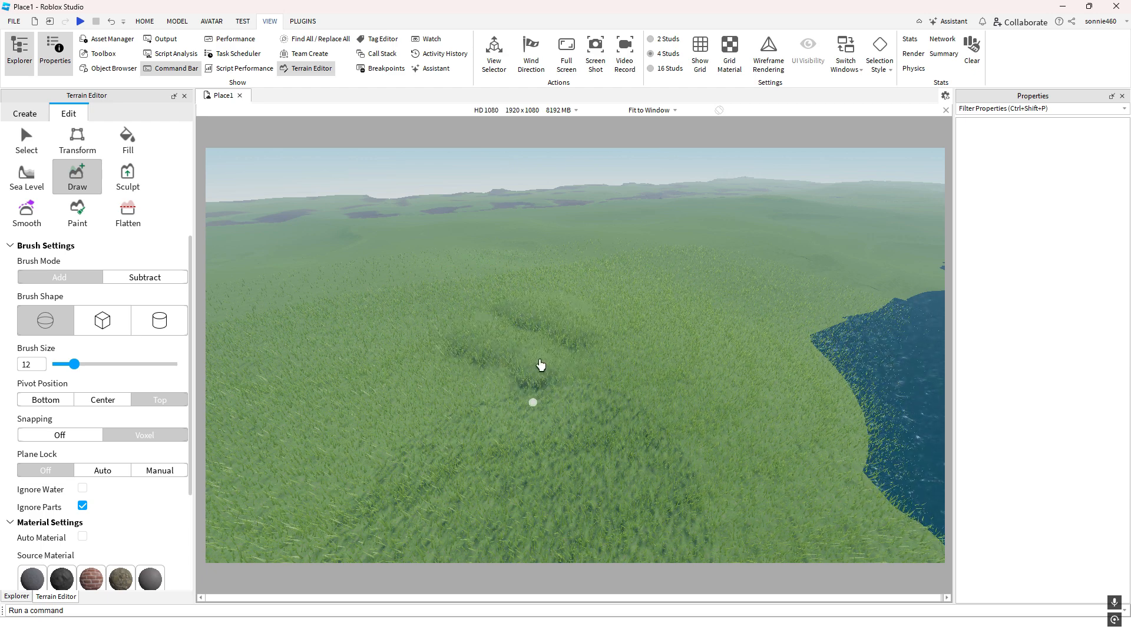
Turn off snapping for the Draw brush
right_drag(568, 386, 528, 349)
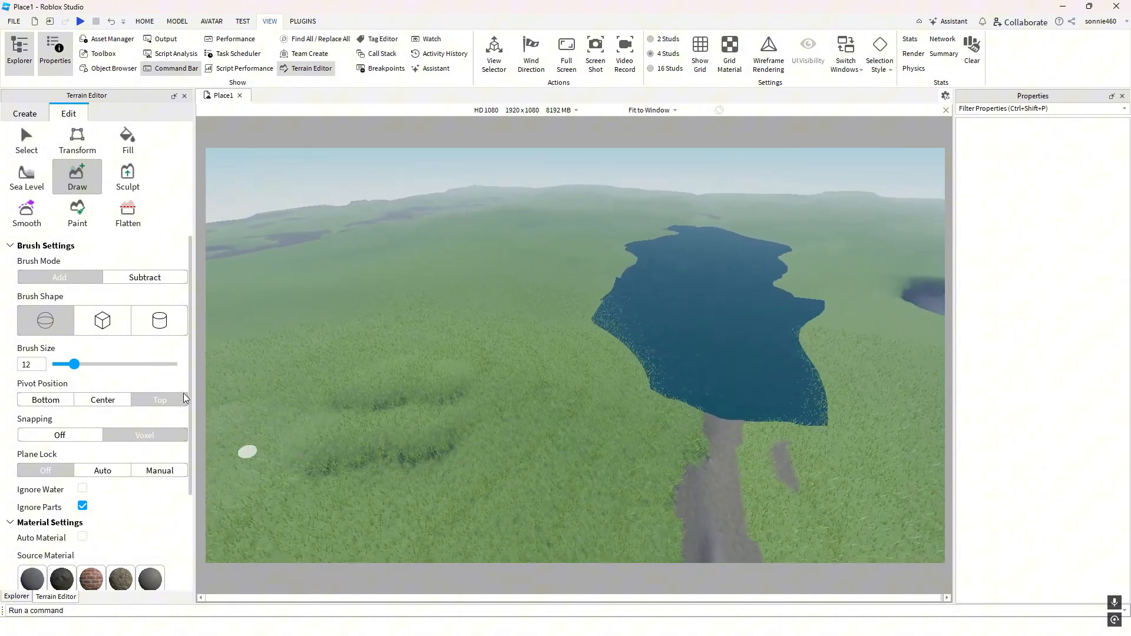
scroll(146, 418, down, 3)
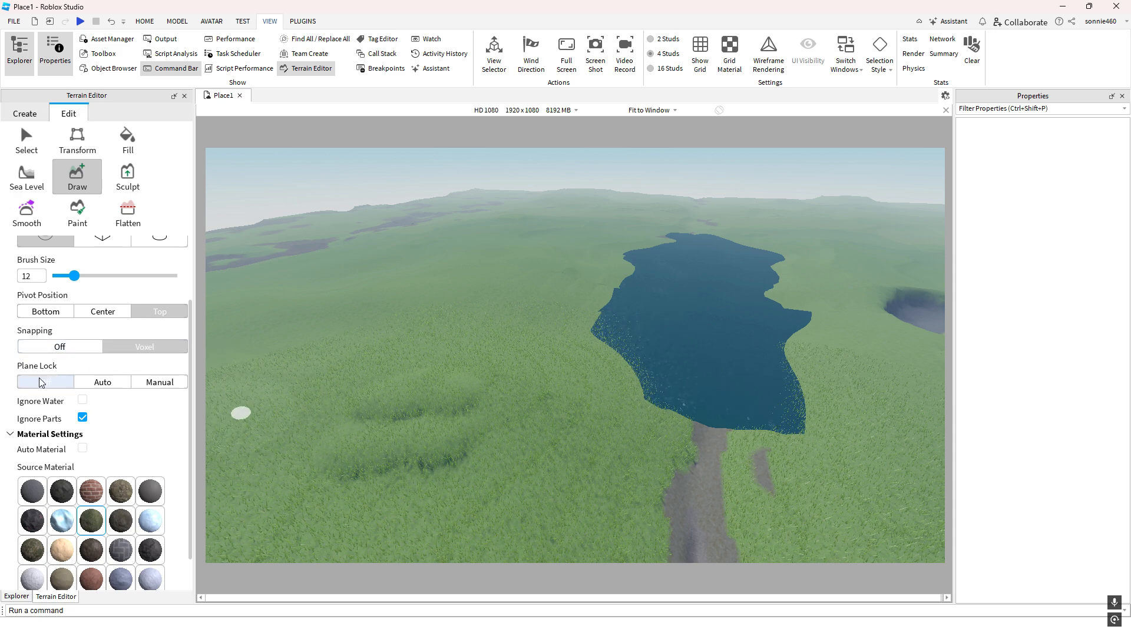
right_drag(420, 407, 409, 409)
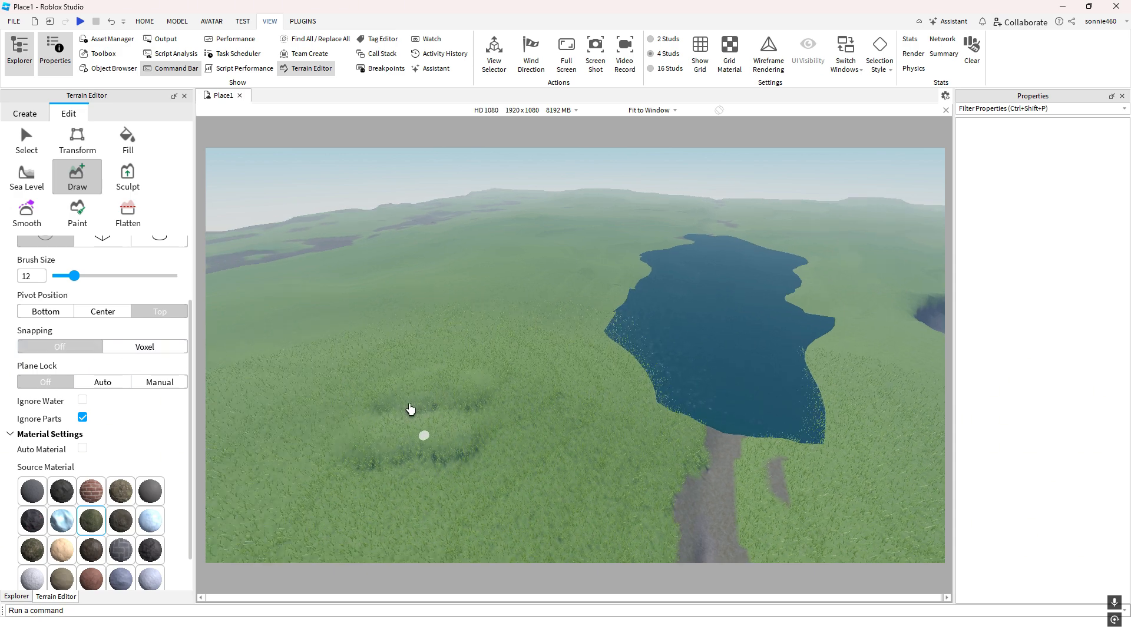
right_drag(310, 405, 318, 404)
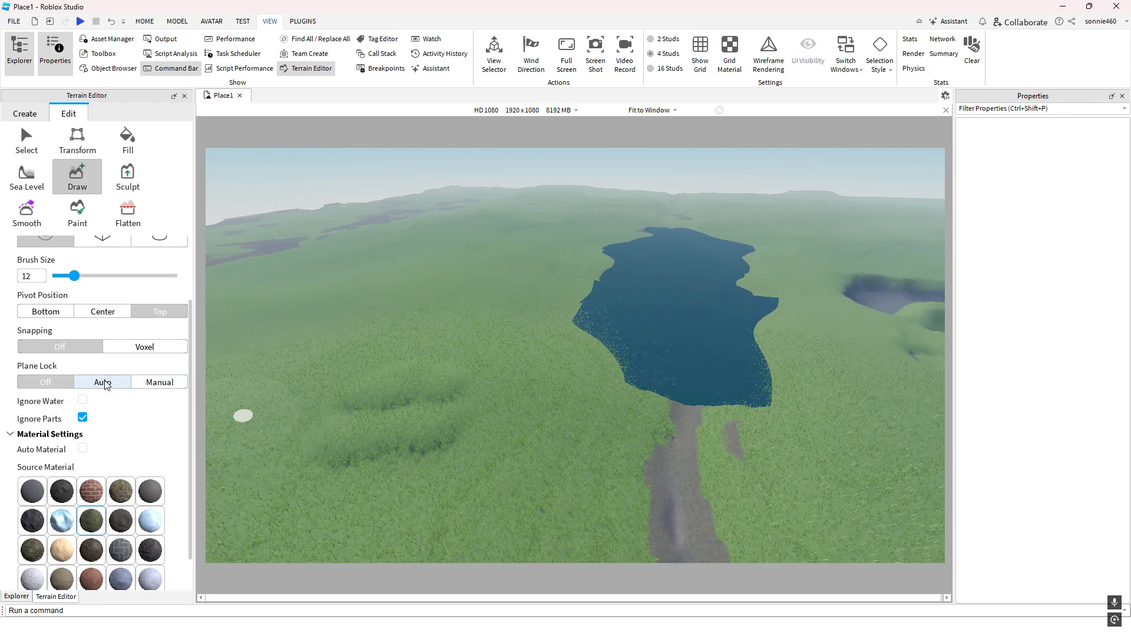
right_drag(411, 406, 415, 406)
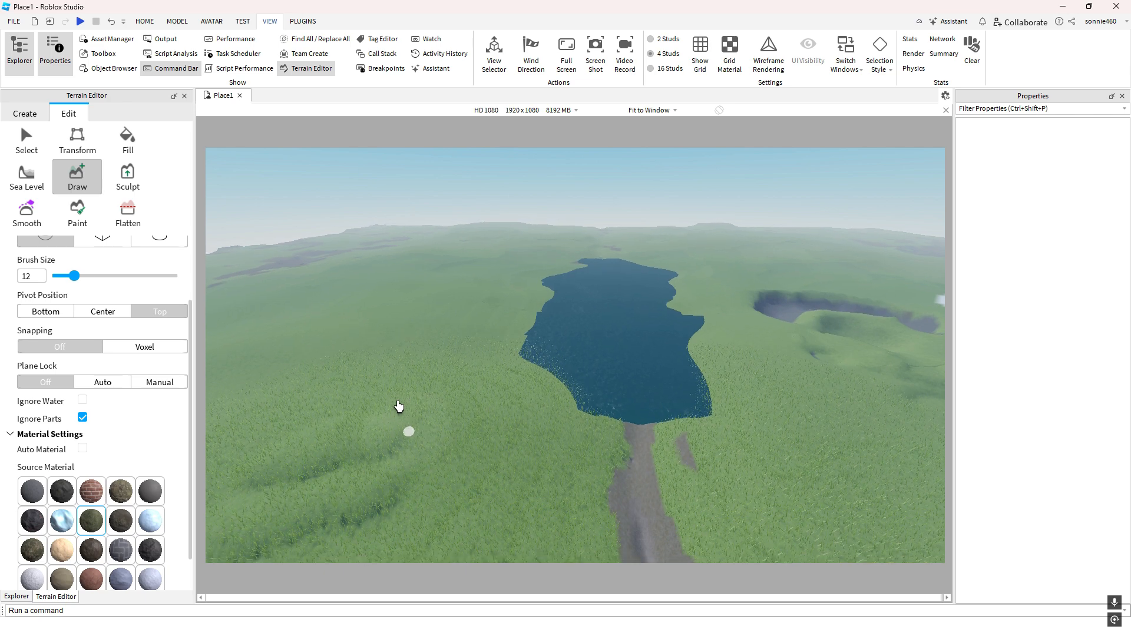
Try Auto plane lock by drawing a vertical column of terrain beside the water, and undo it
key(q)
click(102, 382)
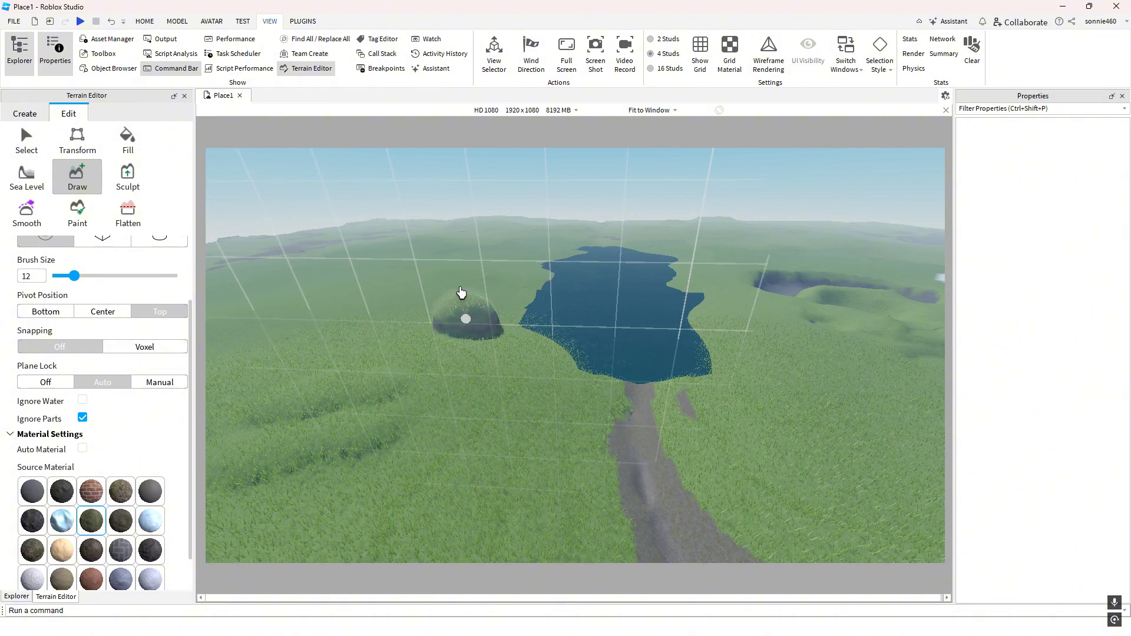
mouse_move(461, 293)
mouse_down()
mouse_move(458, 207)
mouse_move(457, 354)
mouse_up()
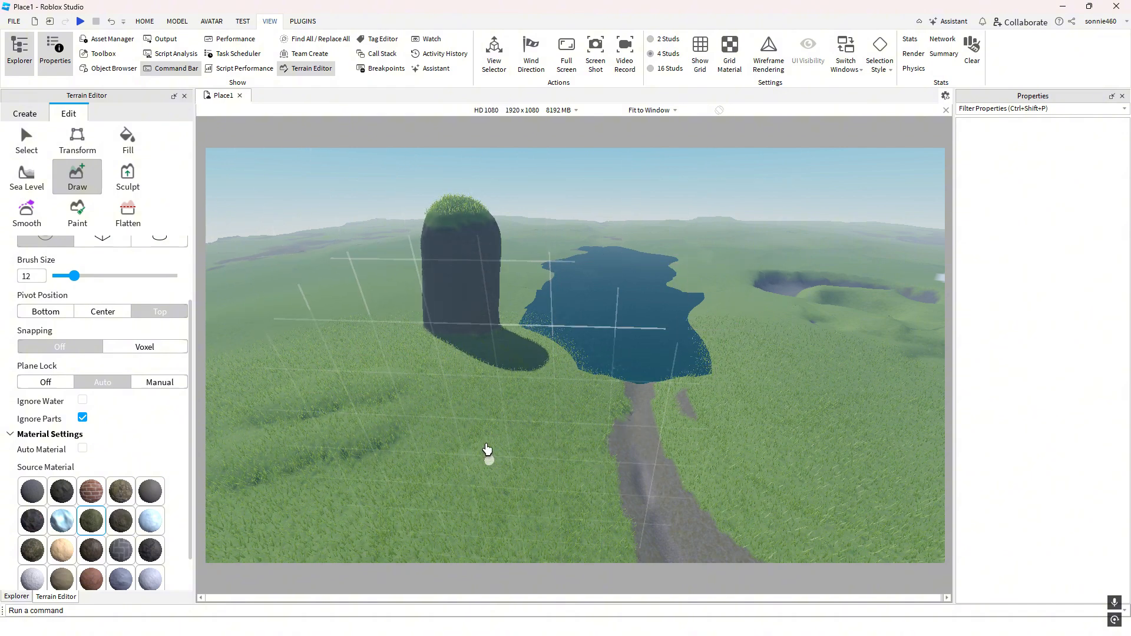
key(ctrl+z)
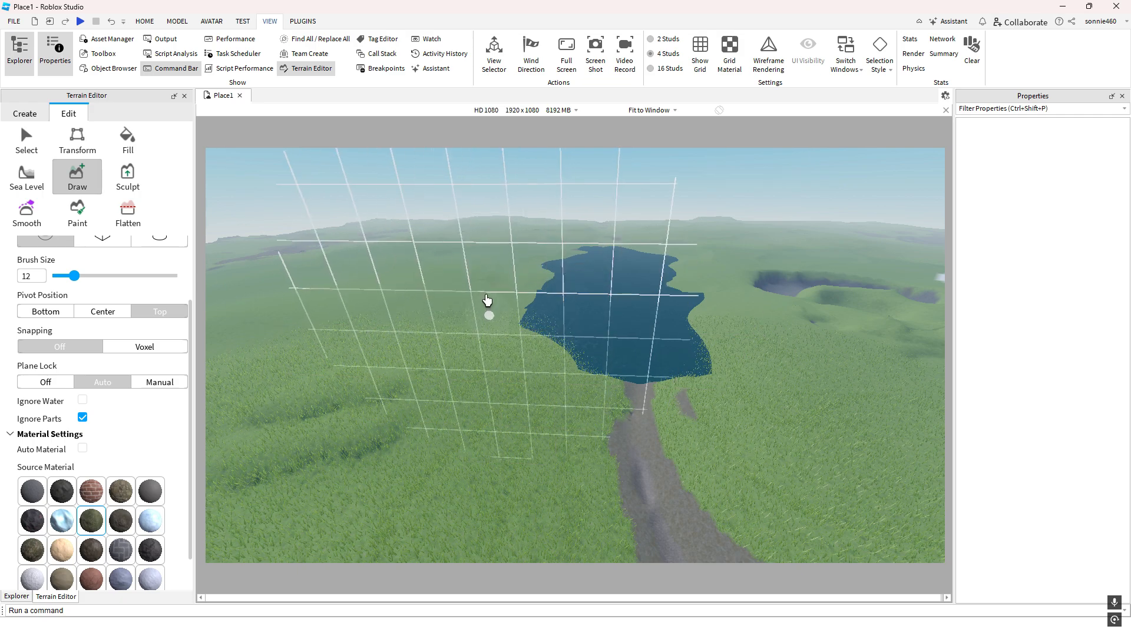
Set the plane lock to Manual and lower the editing plane to a Y position of about 72.2
right_drag(488, 300, 495, 319)
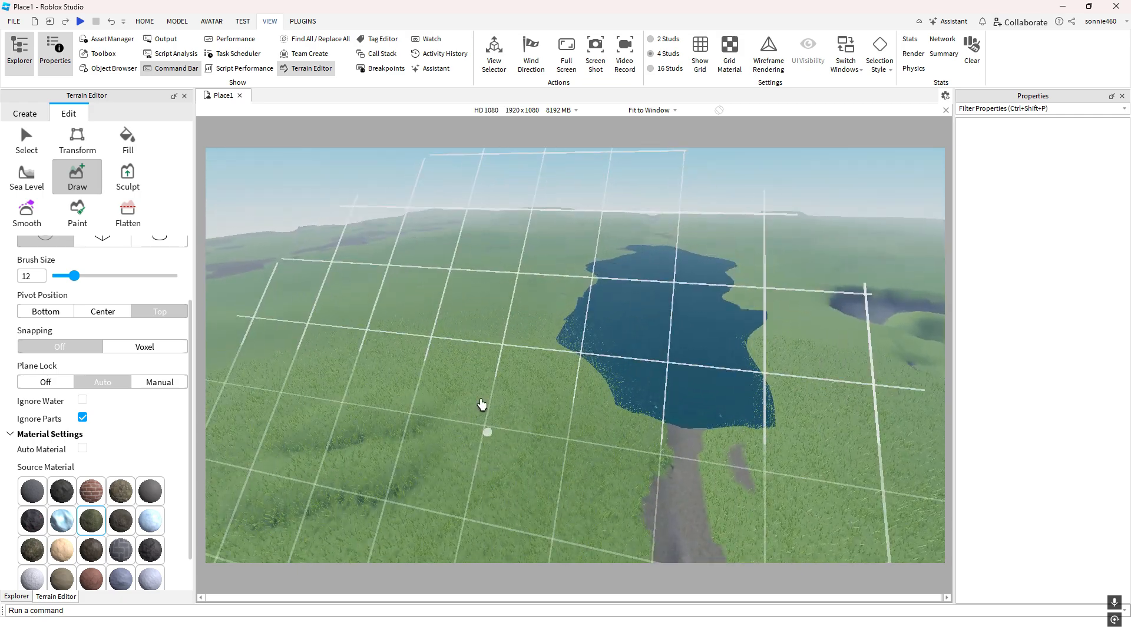
right_drag(482, 404, 480, 404)
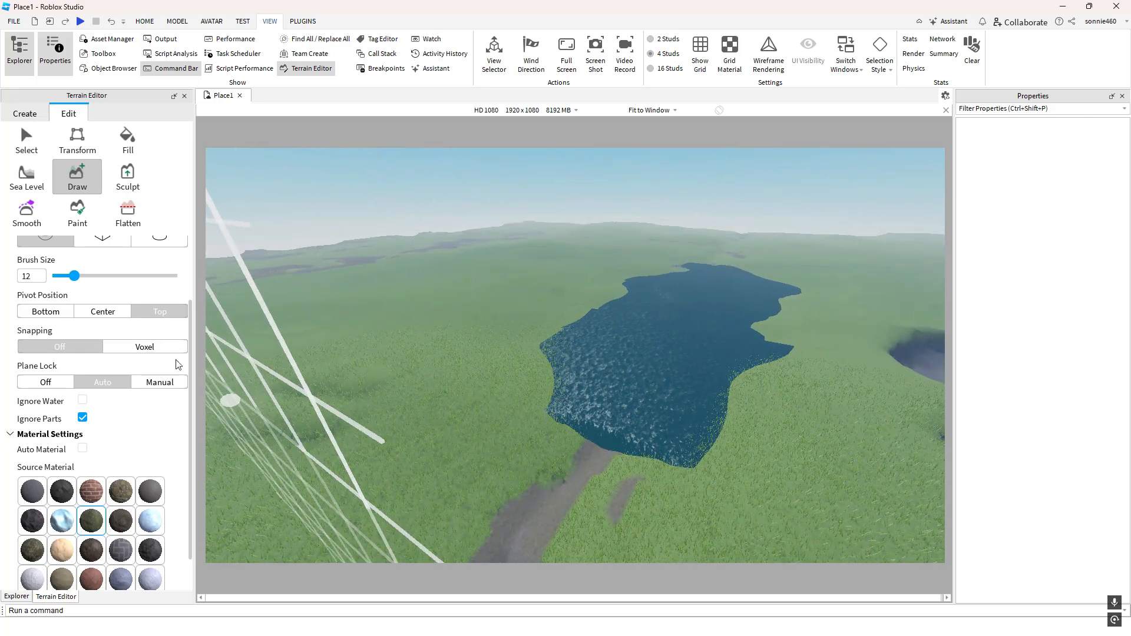
click(152, 383)
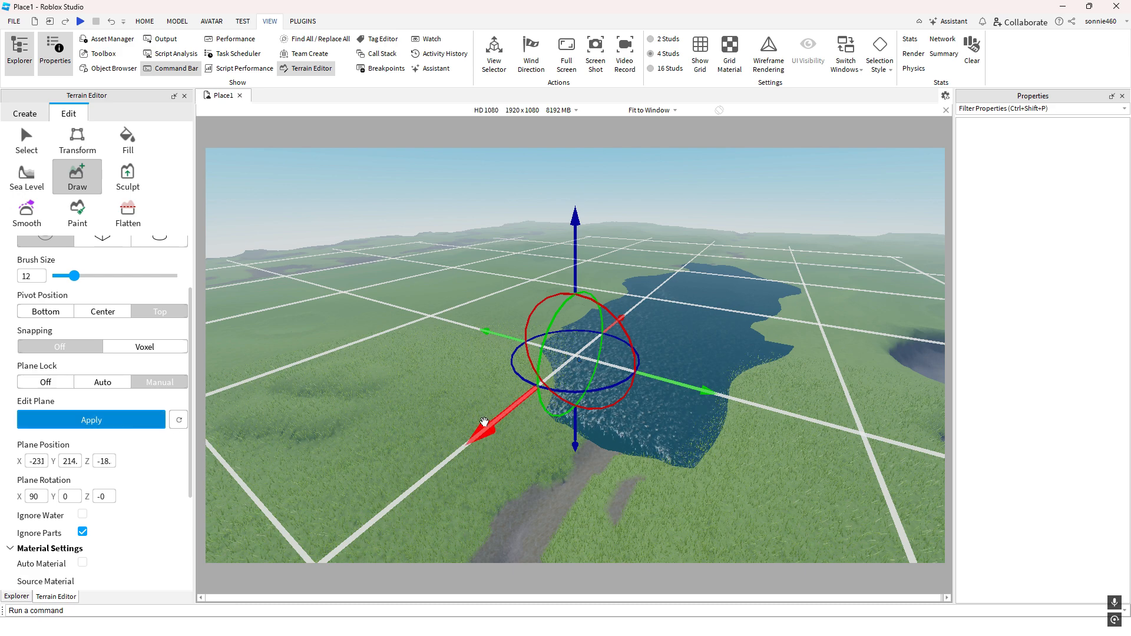
drag(503, 224, 514, 496)
right_drag(513, 496, 513, 486)
drag(550, 373, 550, 371)
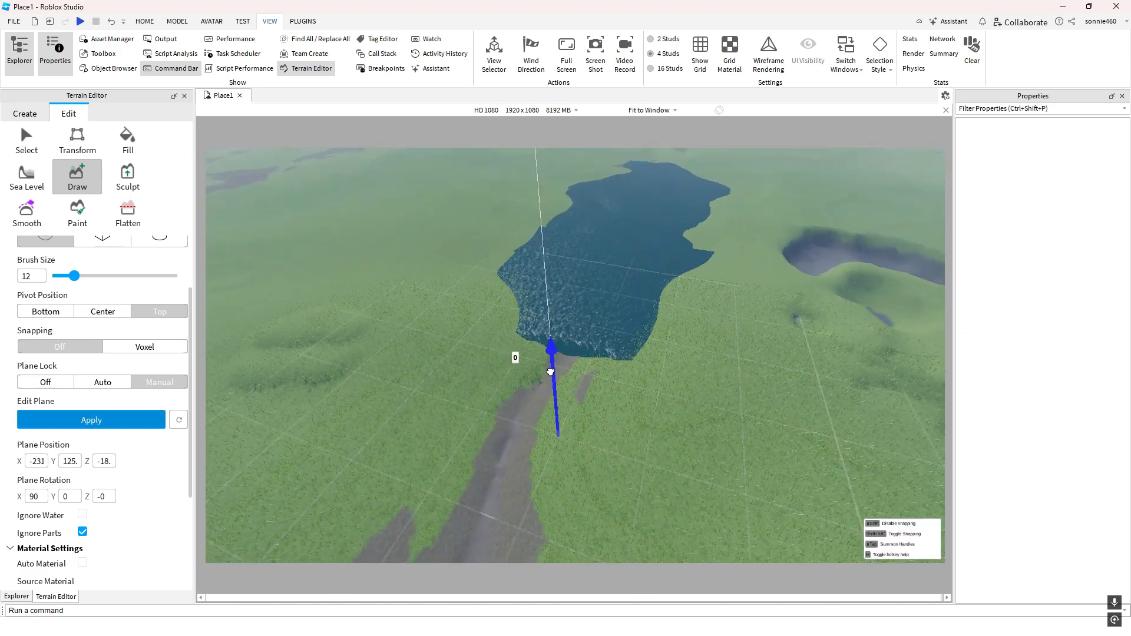
drag(551, 421, 549, 424)
right_drag(549, 424, 550, 404)
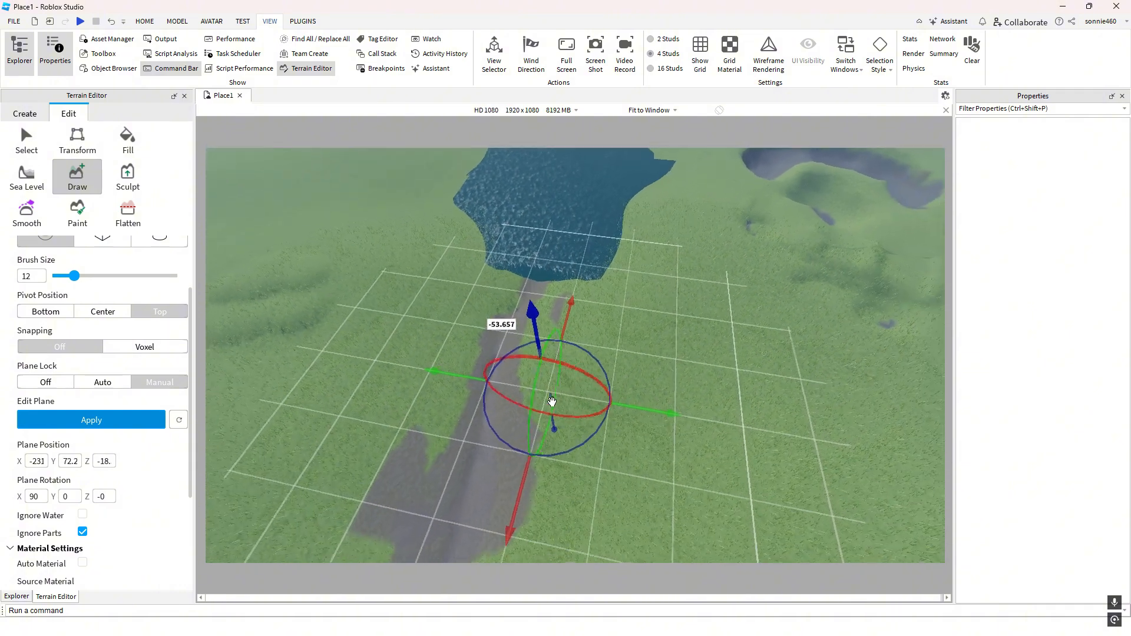
Raise the manual editing plane above the path in front of the water and turn the plane lock off
key(q)
right_drag(538, 318, 535, 303)
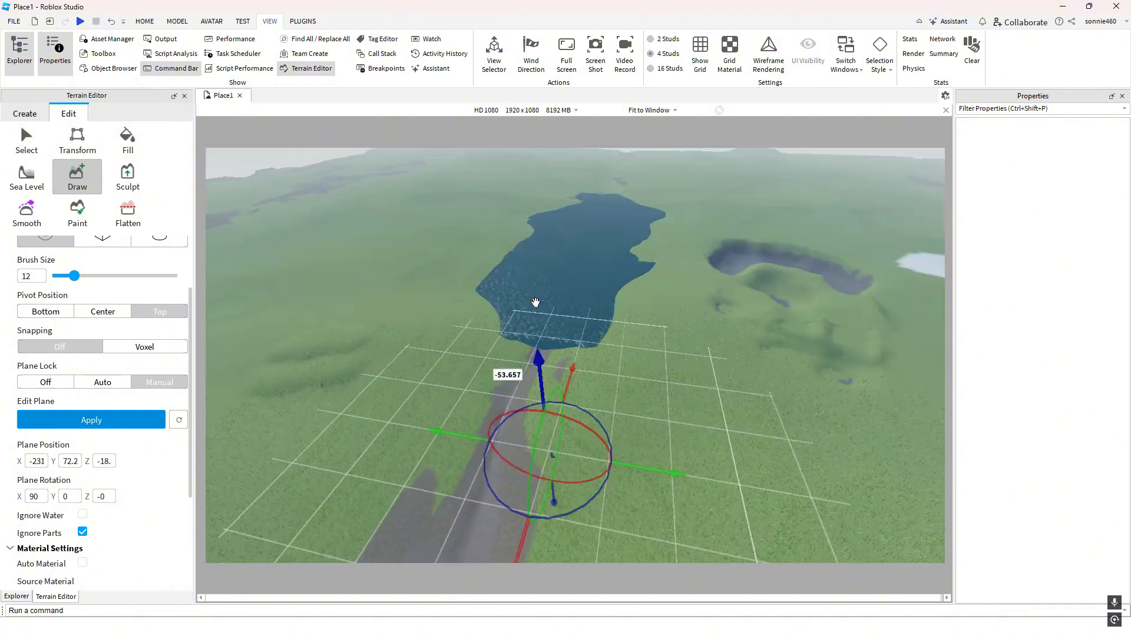
right_drag(560, 372, 558, 374)
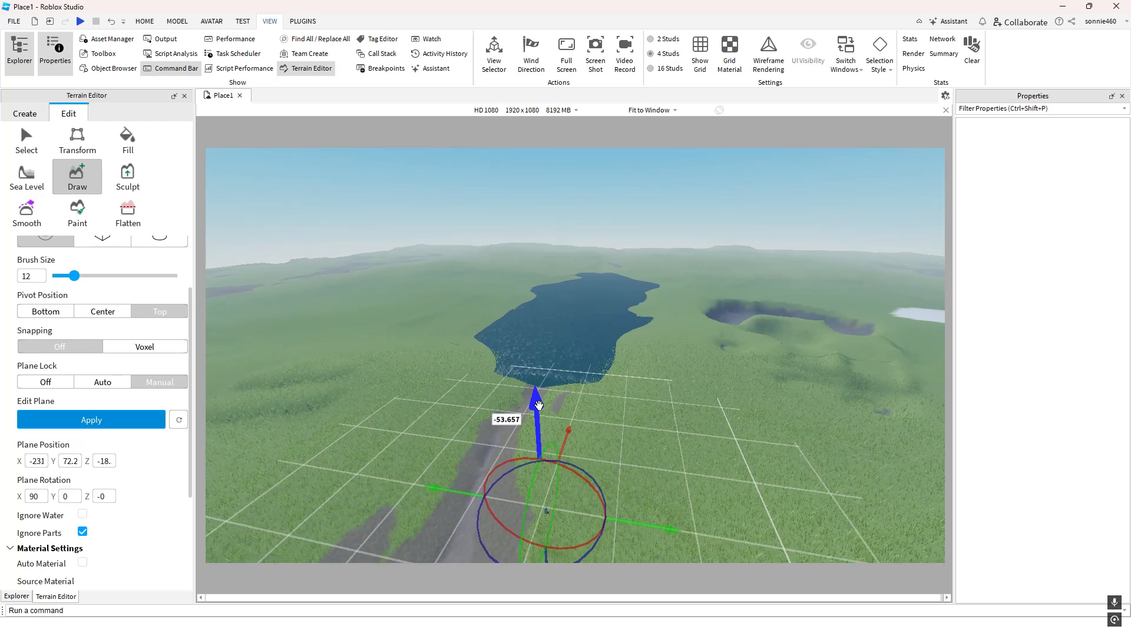
drag(537, 404, 538, 352)
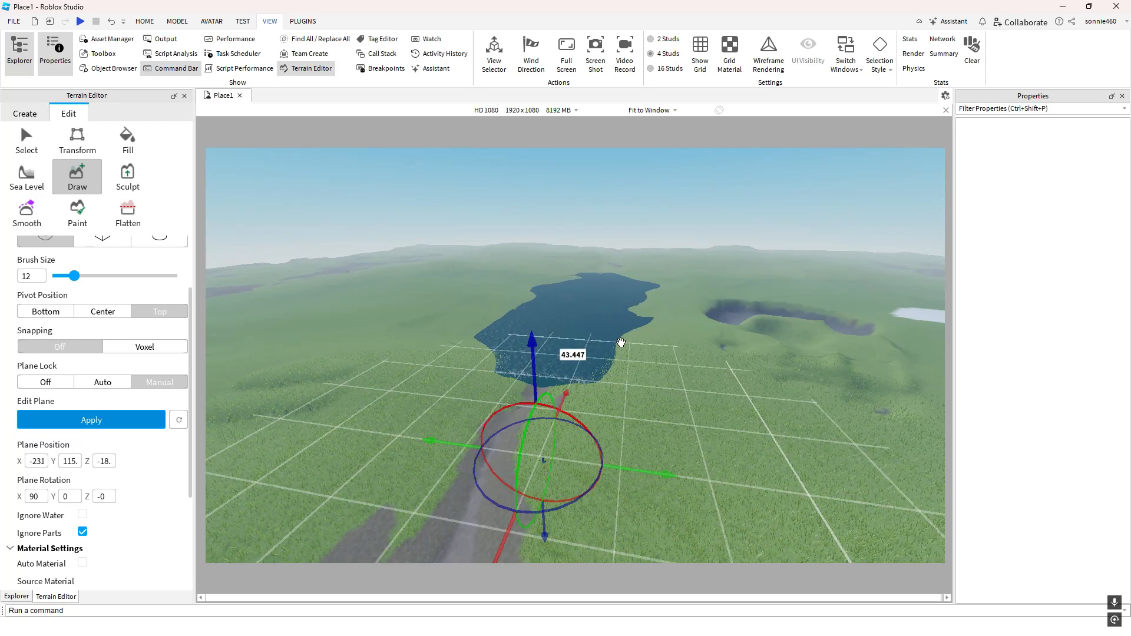
key(q)
right_drag(621, 342, 619, 348)
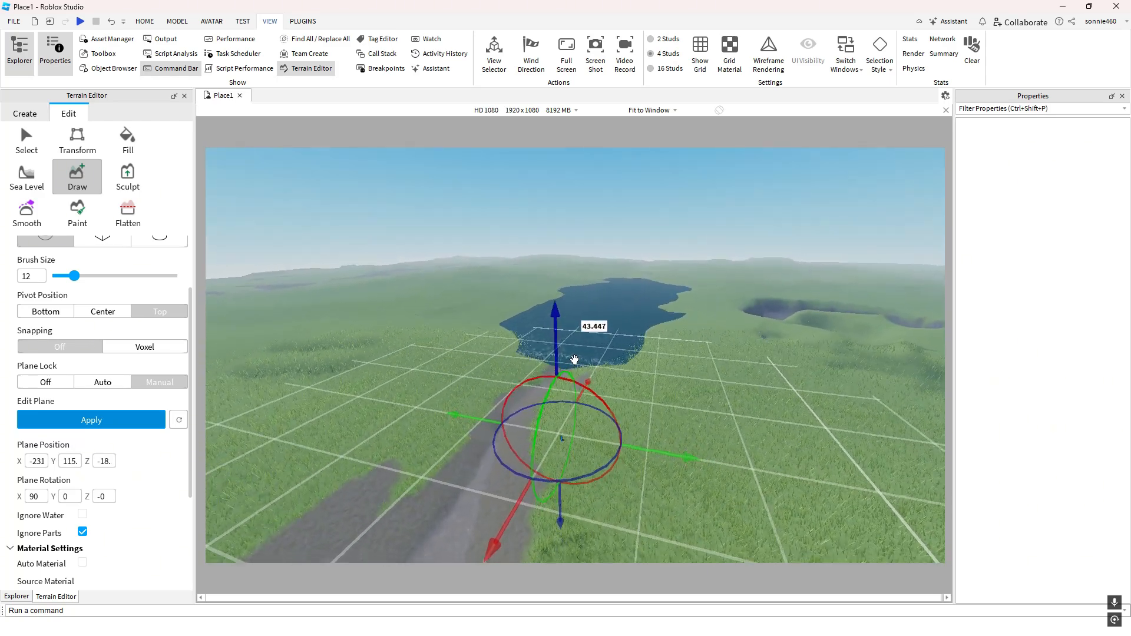
key(q)
drag(559, 287, 557, 251)
click(45, 382)
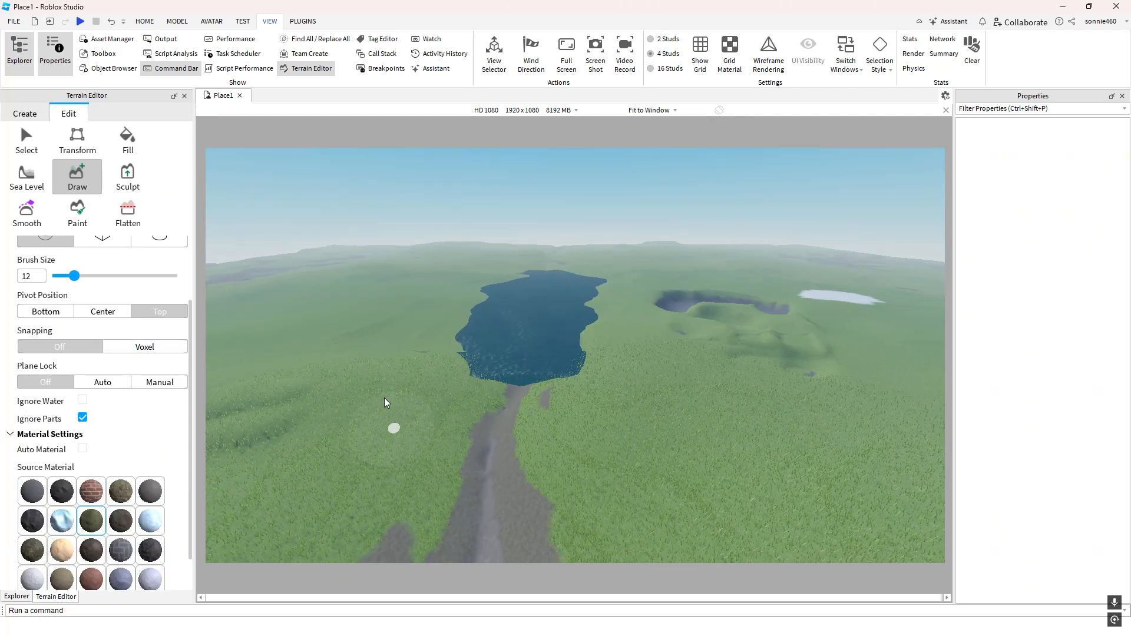
Set the Draw brush's pivot position to Center
key(w)
key(e)
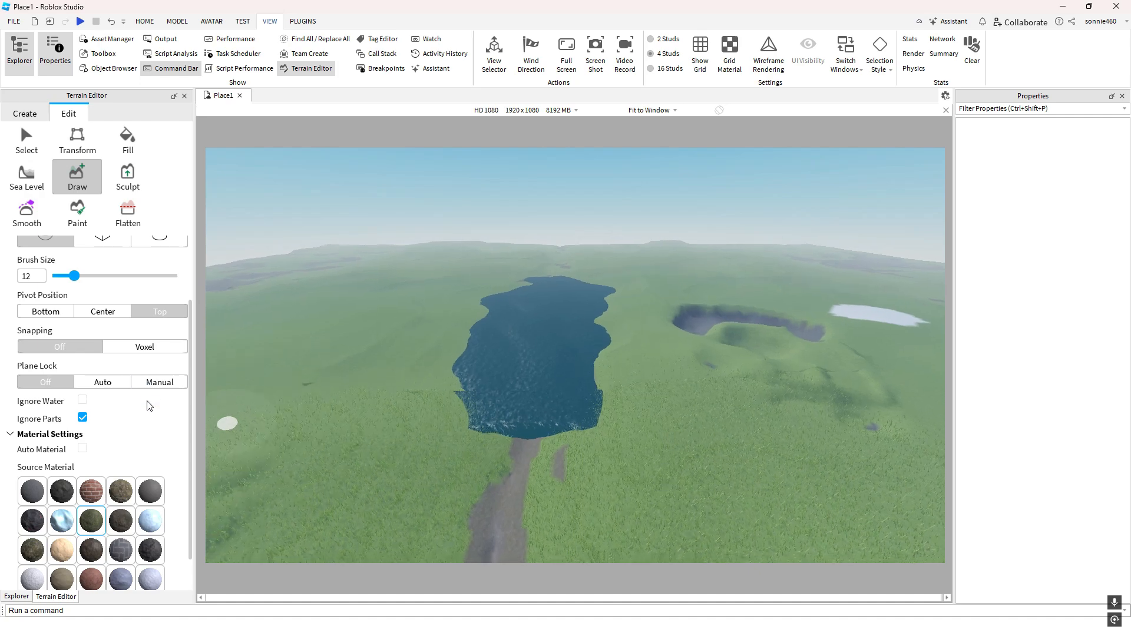
scroll(147, 412, down, 2)
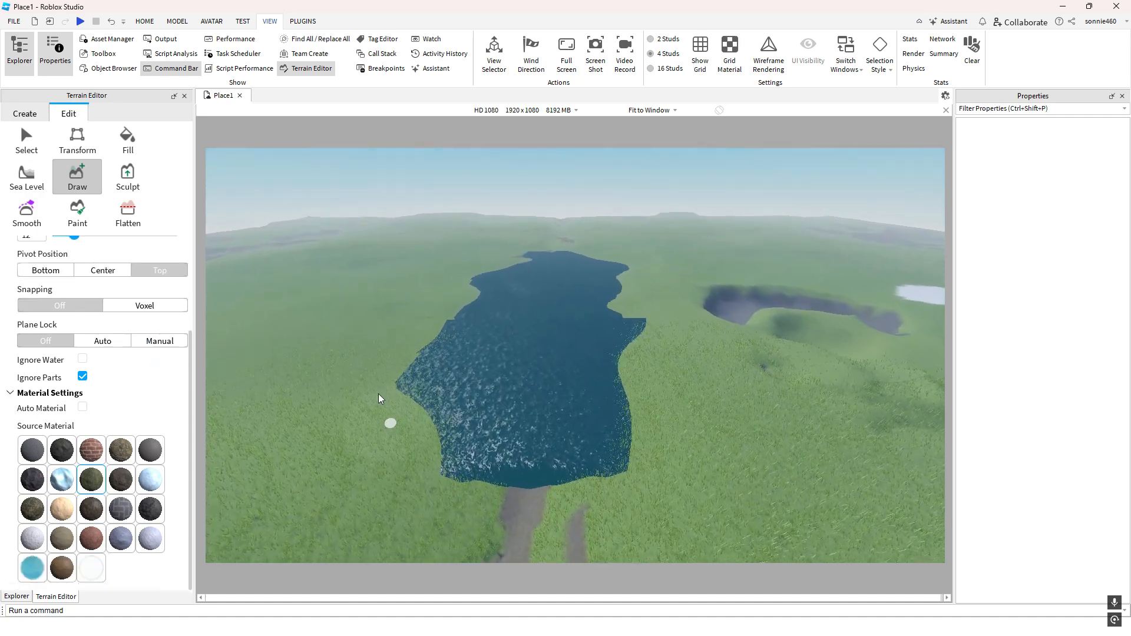
key(w)
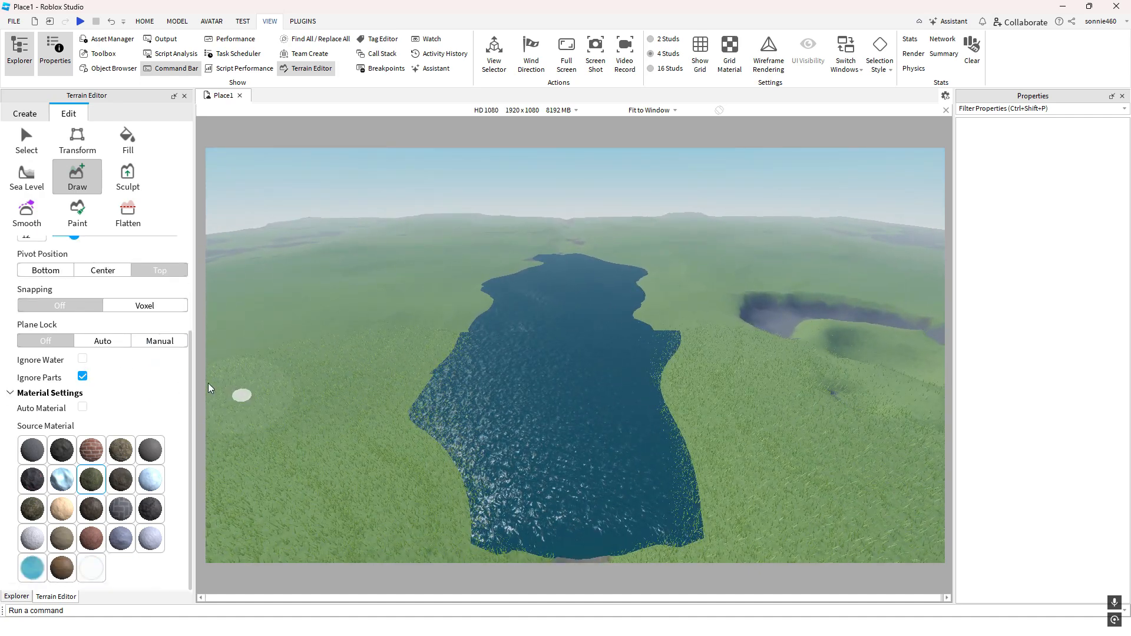
scroll(137, 291, up, 5)
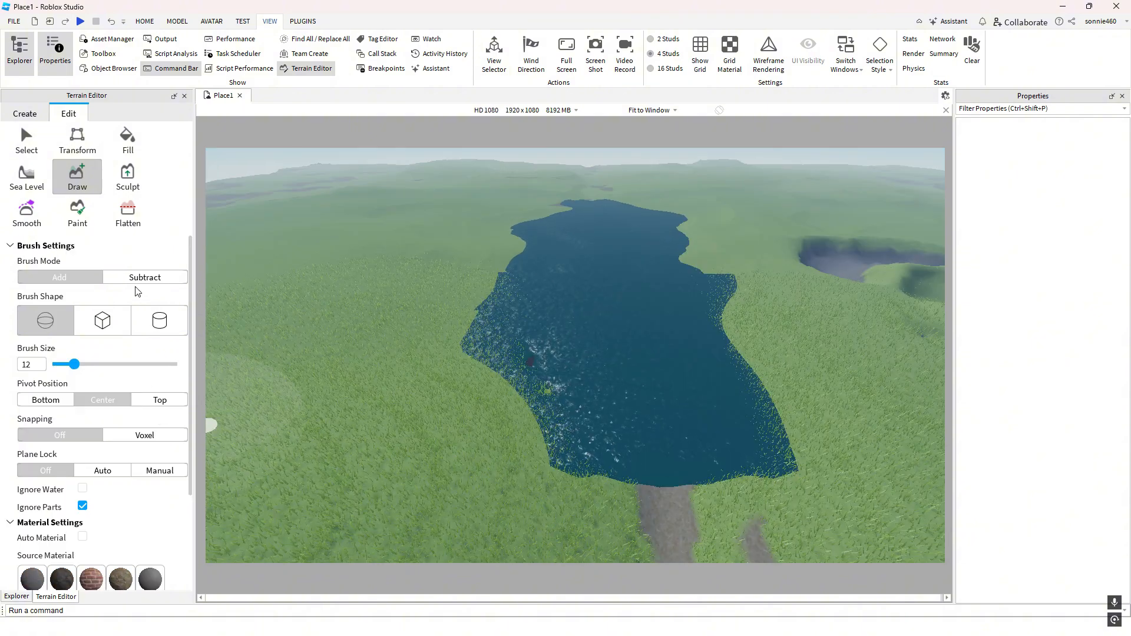
scroll(145, 330, down, 4)
right_drag(298, 364, 298, 364)
key(w)
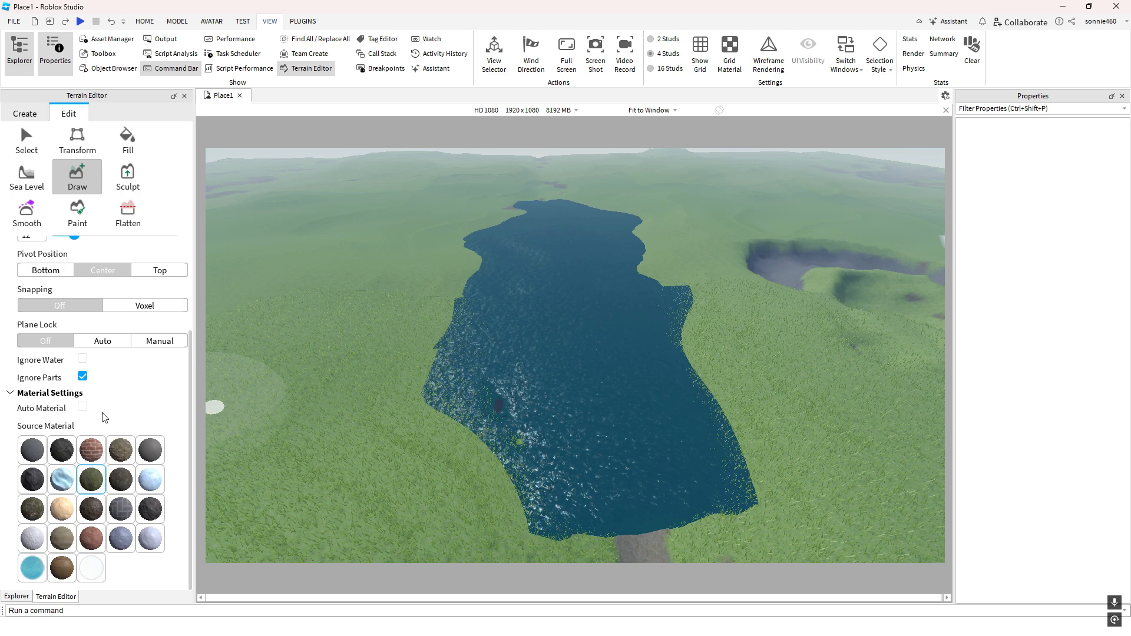
Try the Draw brush with the Water material along the middle of the lake with Ignore Water off, and undo it
click(31, 569)
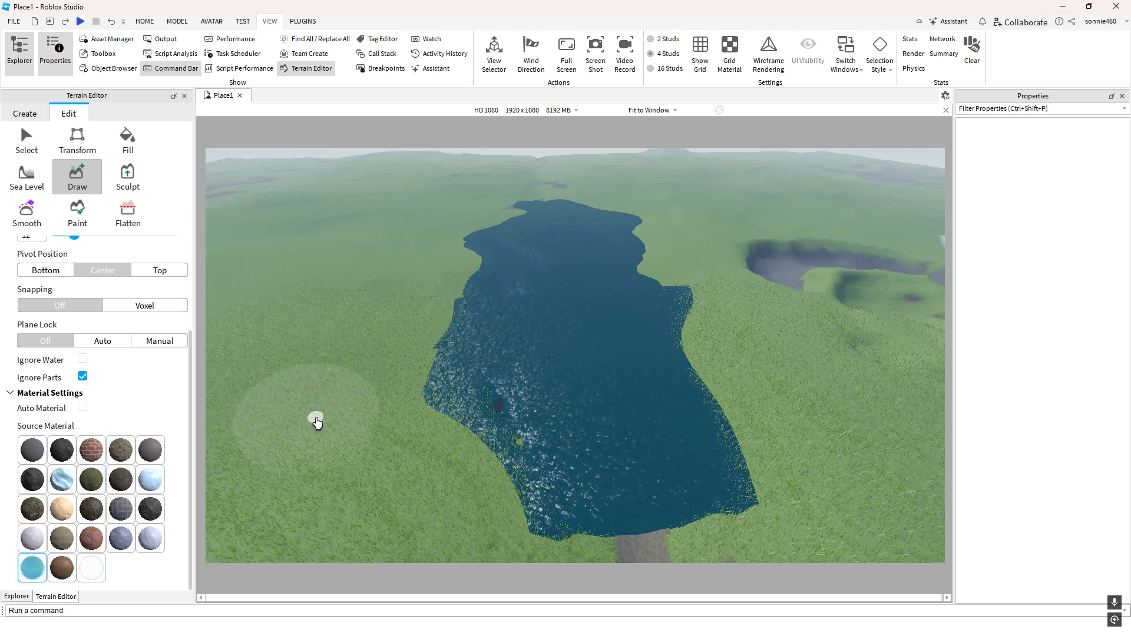
key(s)
right_drag(316, 423, 316, 421)
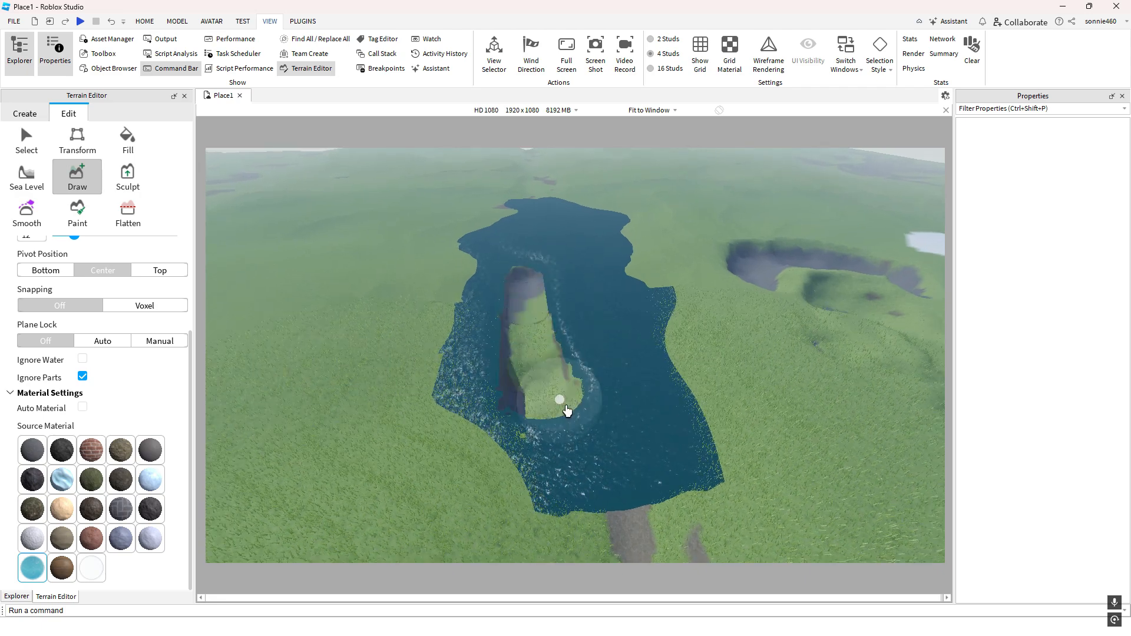
mouse_move(567, 410)
mouse_down()
mouse_move(550, 245)
mouse_move(506, 435)
mouse_up()
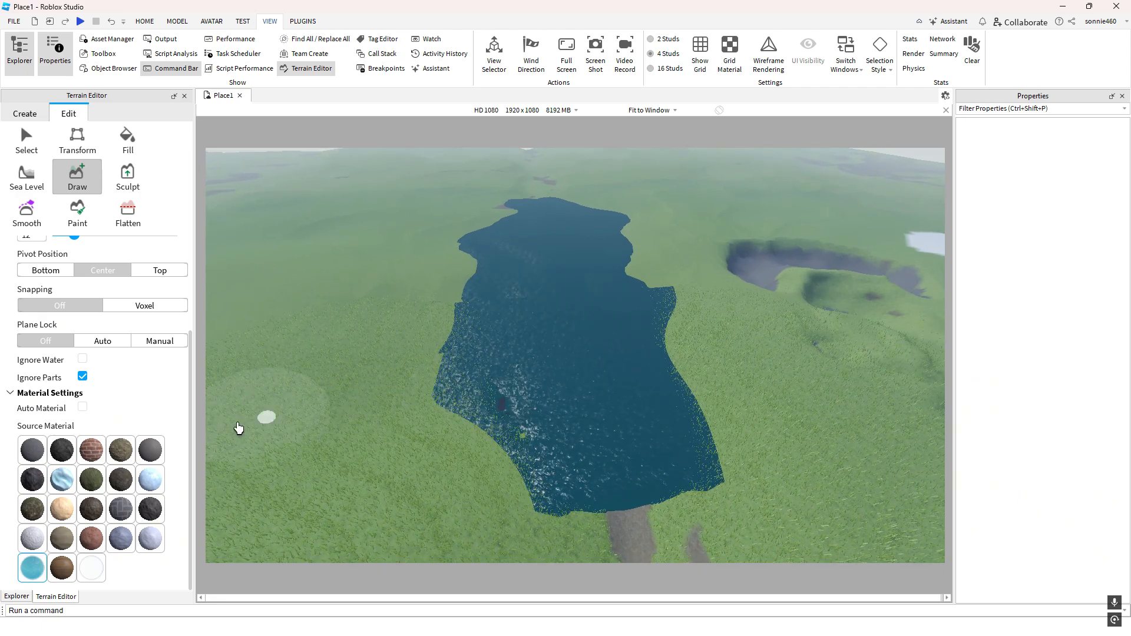
Turn on Ignore Water and choose Grass as the source material
click(83, 361)
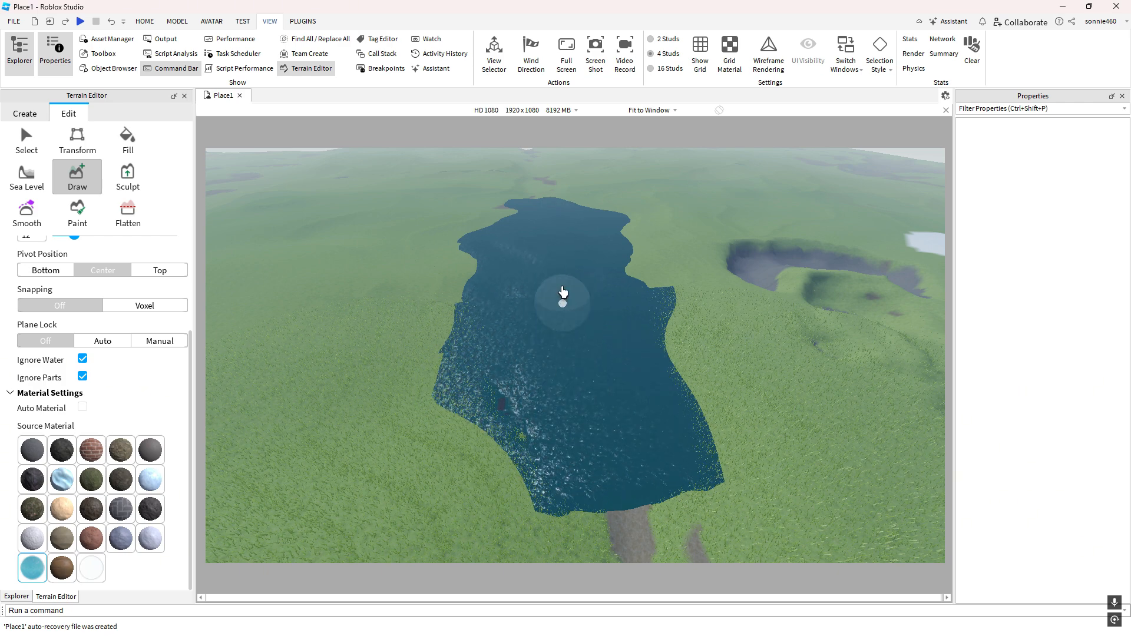
scroll(149, 417, up, 3)
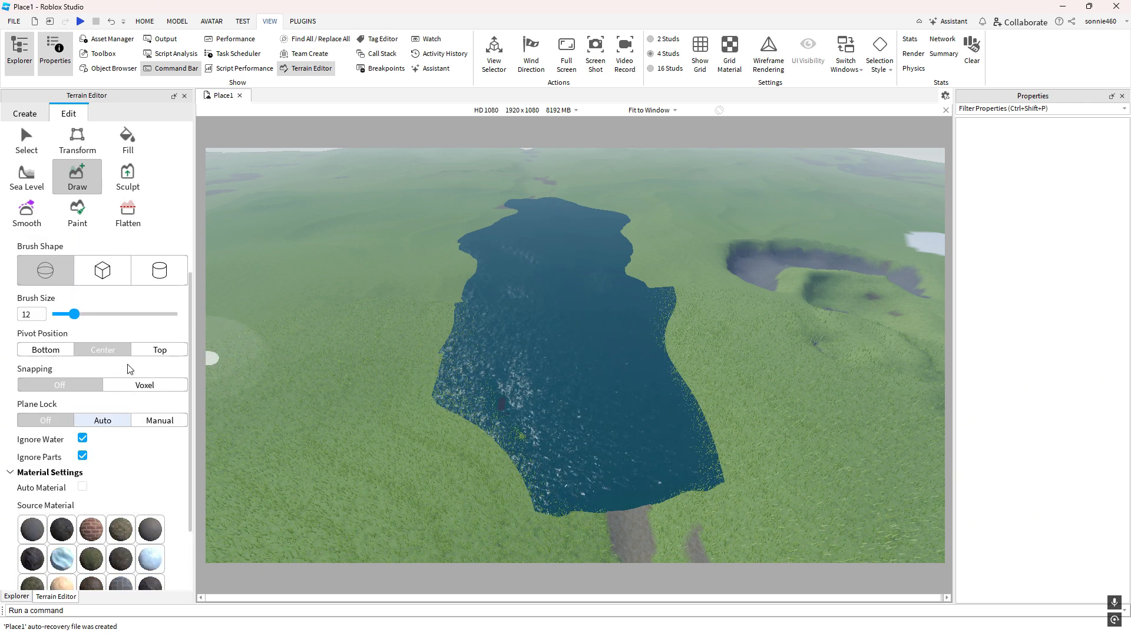
scroll(125, 361, down, 3)
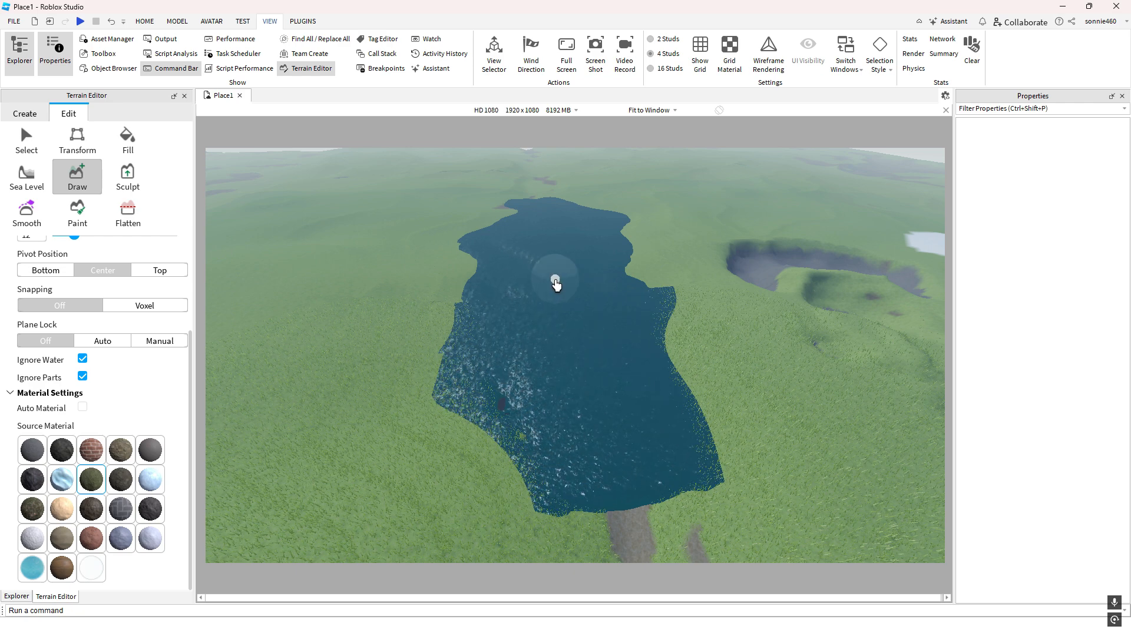
Try drawing a long grass mound down the middle of the lake with Ignore Water on, and undo it
mouse_move(556, 284)
mouse_down()
mouse_move(566, 405)
mouse_move(546, 262)
mouse_up()
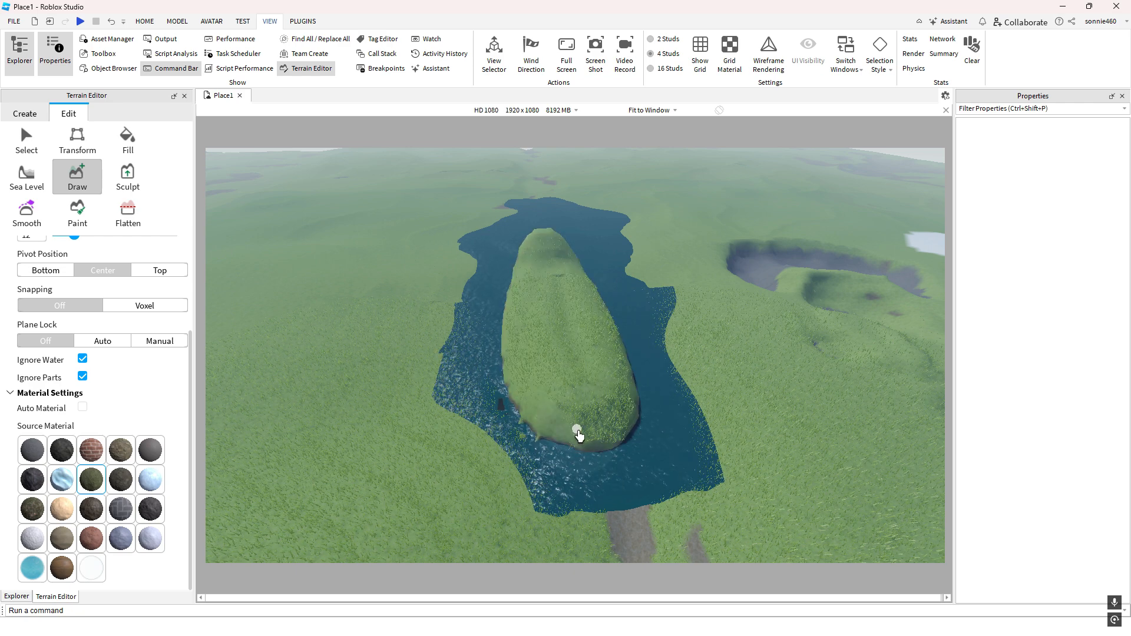
mouse_move(579, 436)
mouse_down()
mouse_move(532, 227)
mouse_move(563, 416)
mouse_up()
key(ctrl+z)
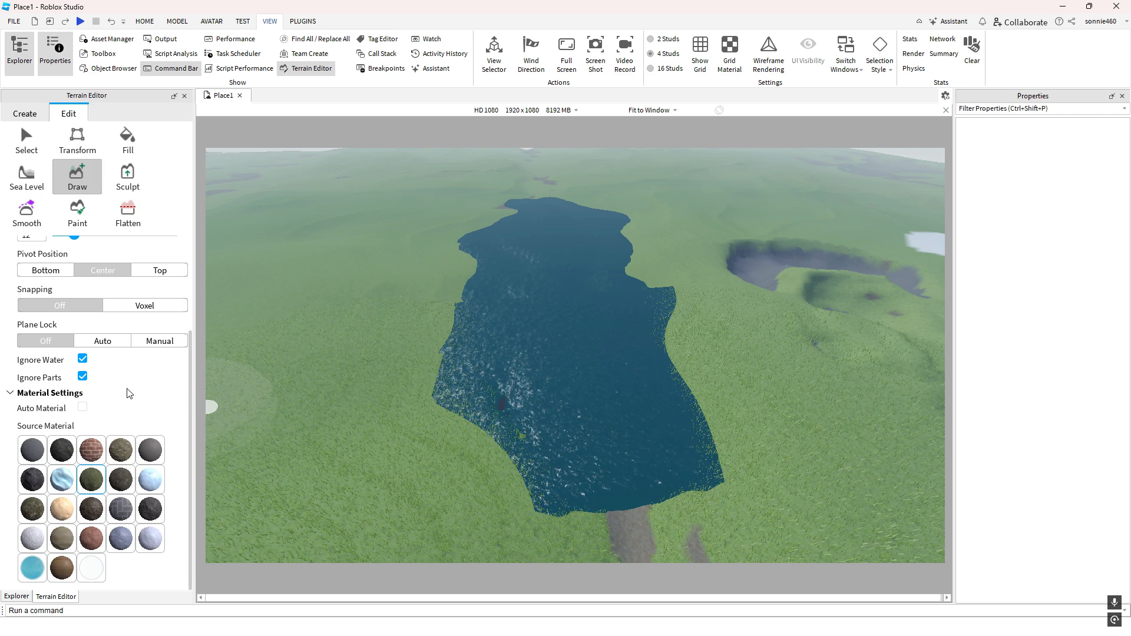
Insert a new block part on the open grass beside the lake
right_drag(311, 386, 311, 386)
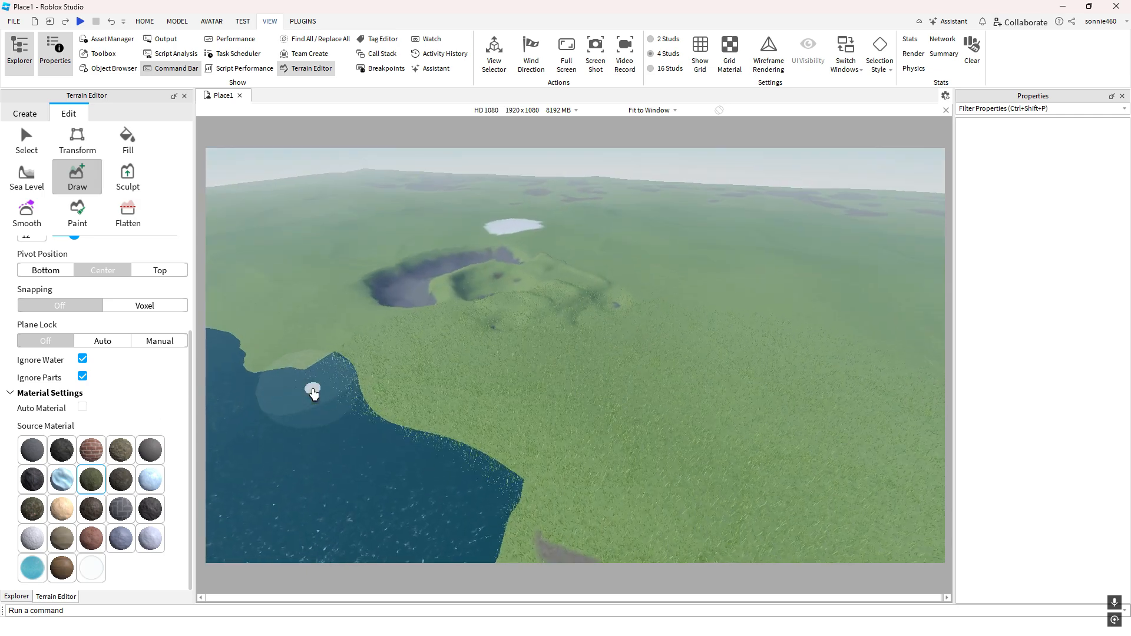
right_drag(309, 336, 373, 341)
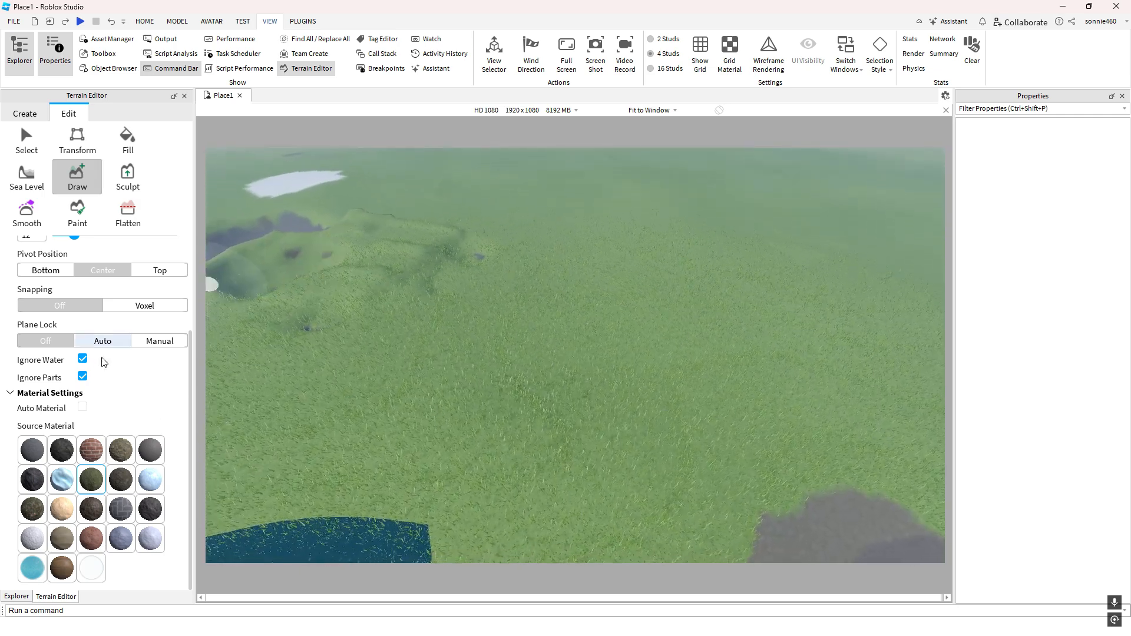
click(144, 20)
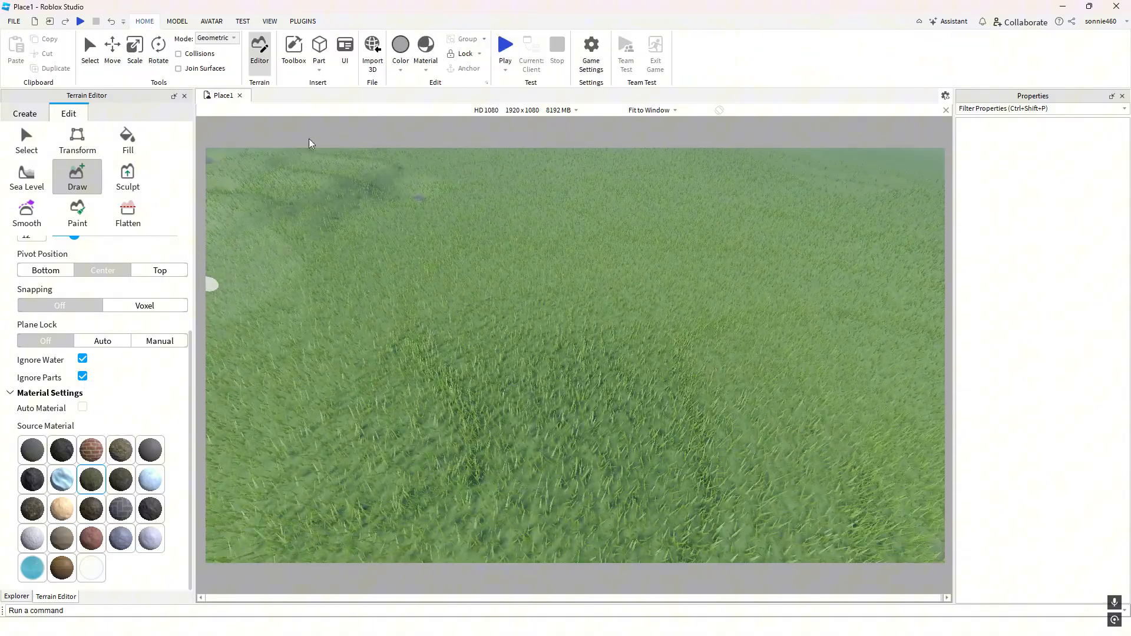
click(17, 596)
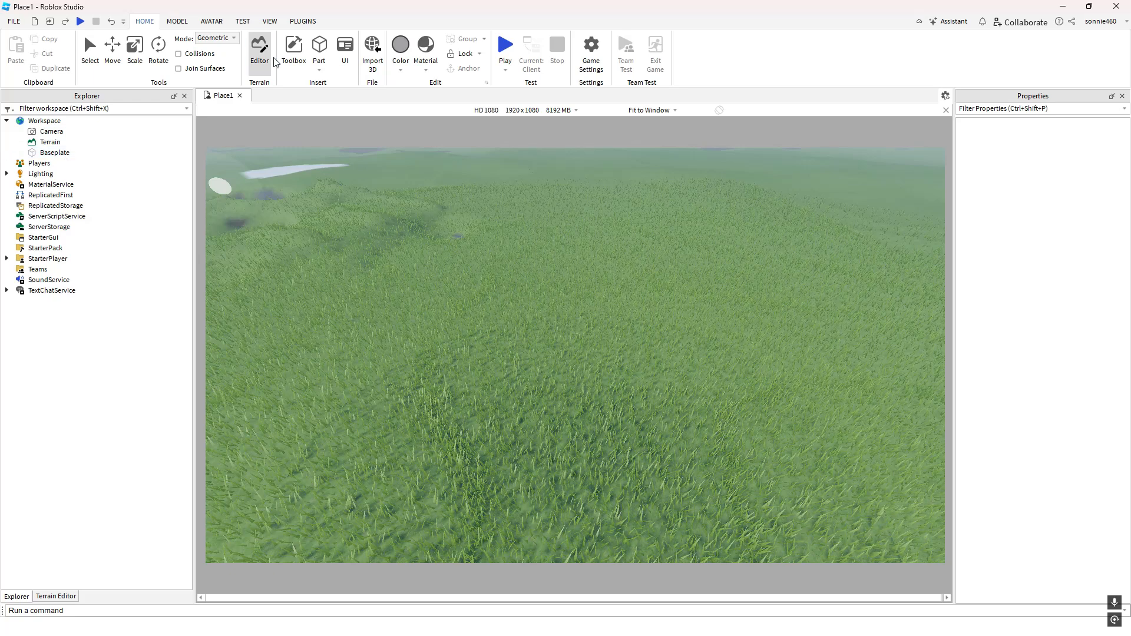
click(321, 50)
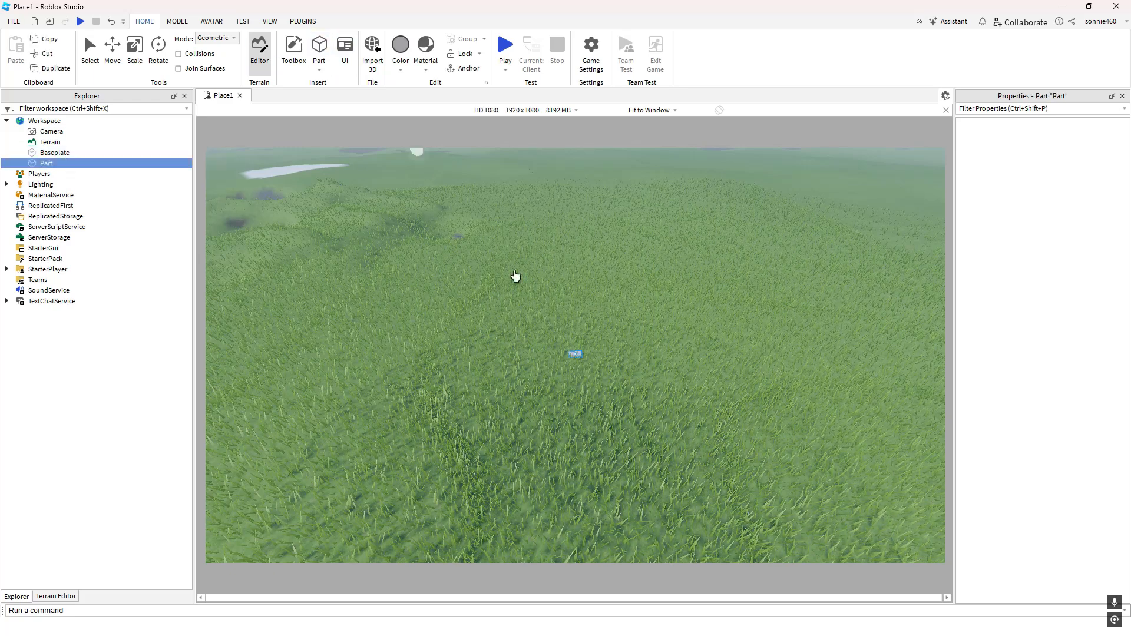
Scale the part into a flat slab of about 161.6 × 1 × 121.5
click(137, 59)
drag(551, 354, 452, 362)
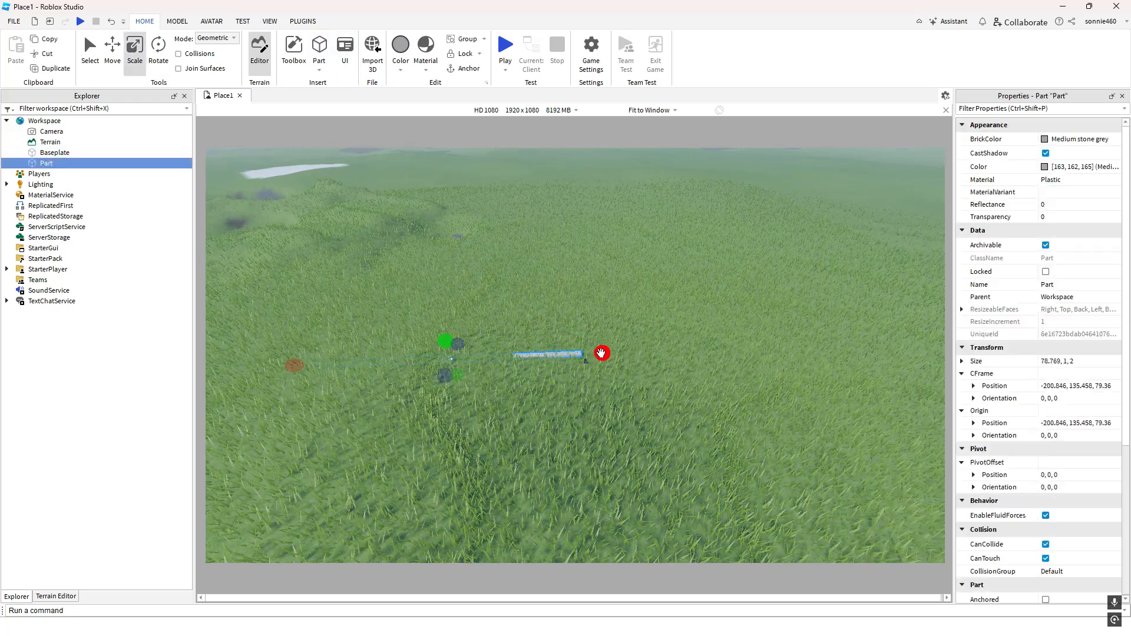
drag(601, 352, 617, 525)
right_drag(624, 384, 623, 384)
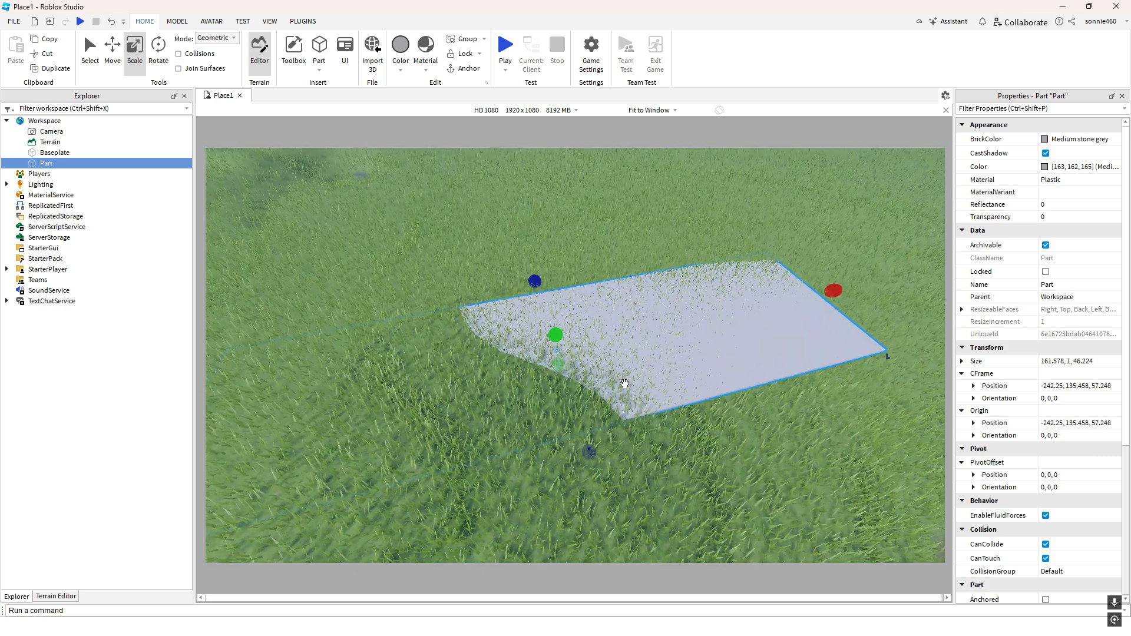
scroll(624, 384, down, 1)
drag(533, 283, 516, 179)
Raise the slab by about 8.2 so it sits clear of the grass, at a Y position of 143.651
key(ctrl+2)
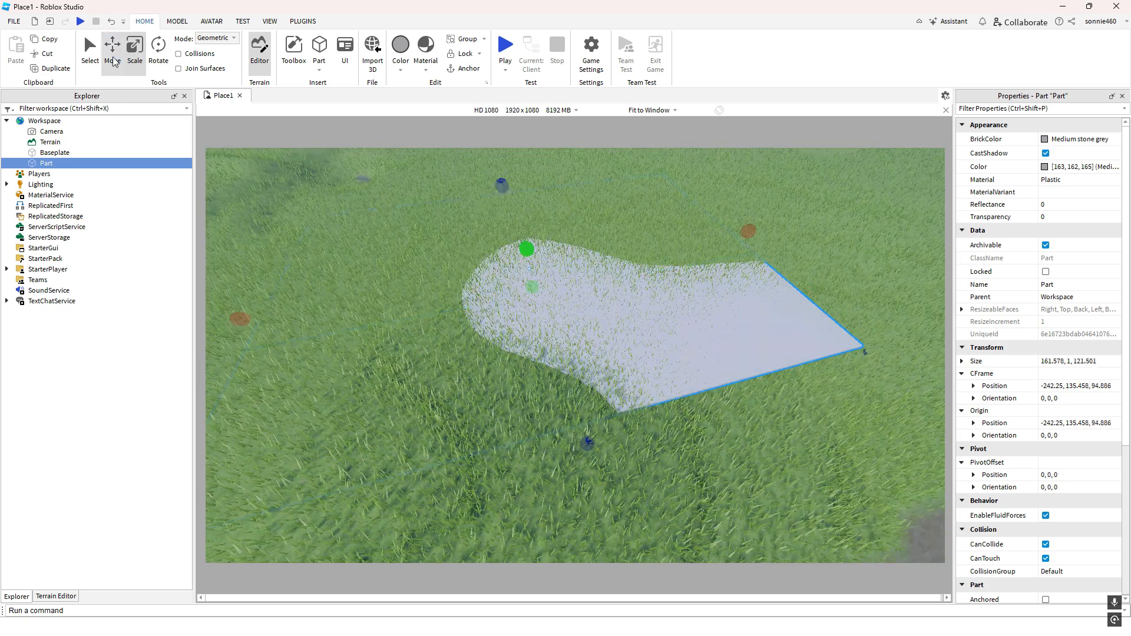
key(f)
drag(573, 280, 578, 254)
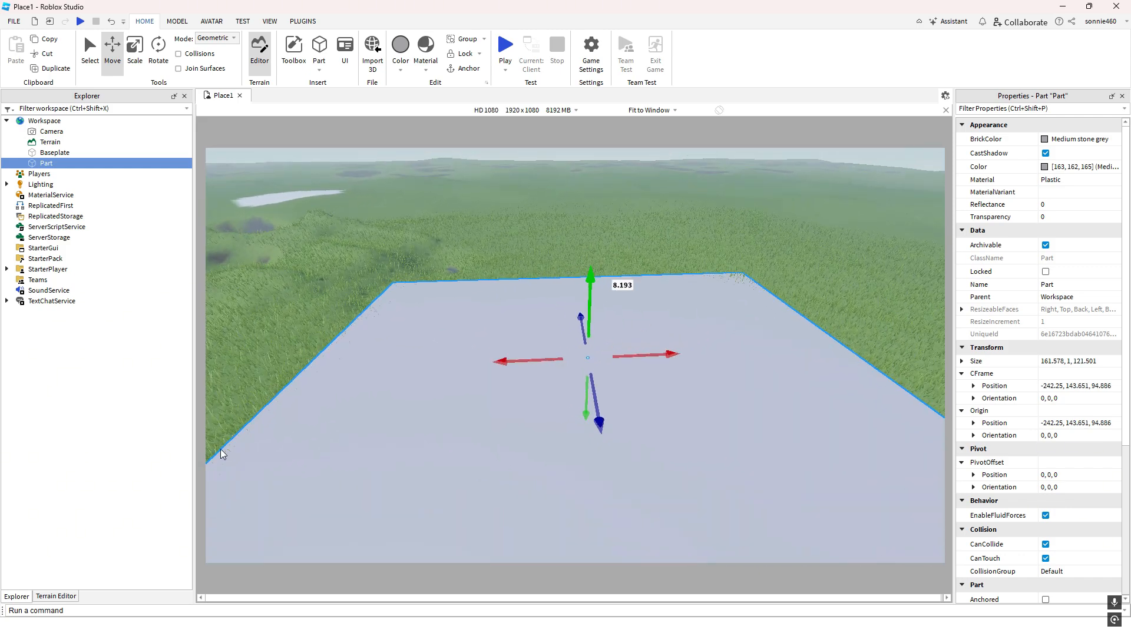
Try drawing a grass mound over the slab with the Draw brush in Add mode and Ignore Parts on, and undo it
click(59, 596)
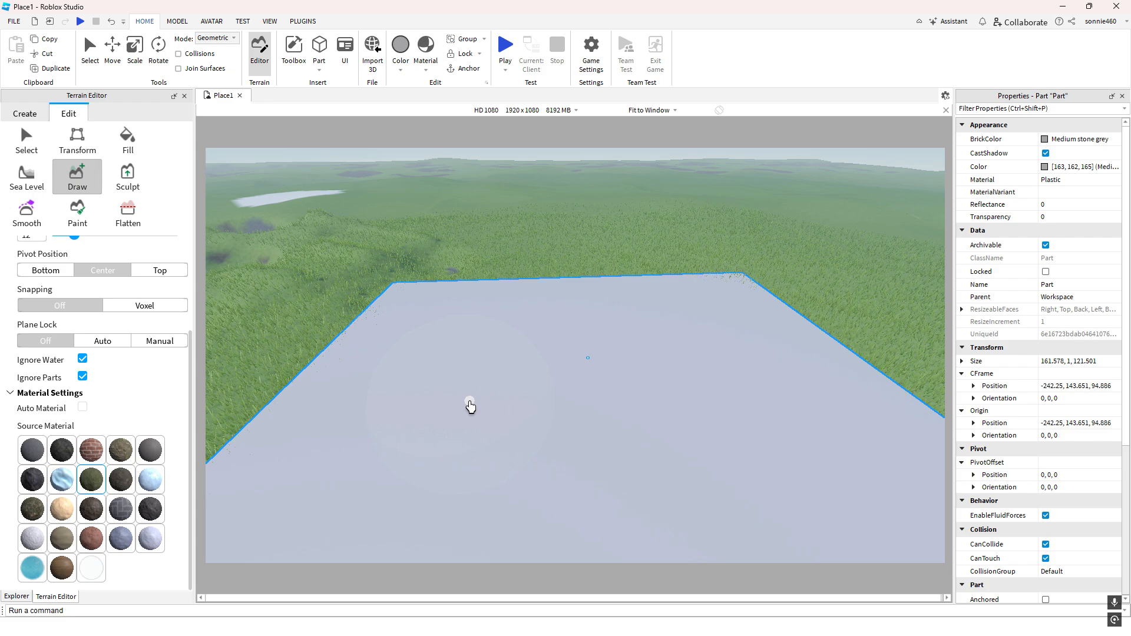
scroll(470, 406, up, 5)
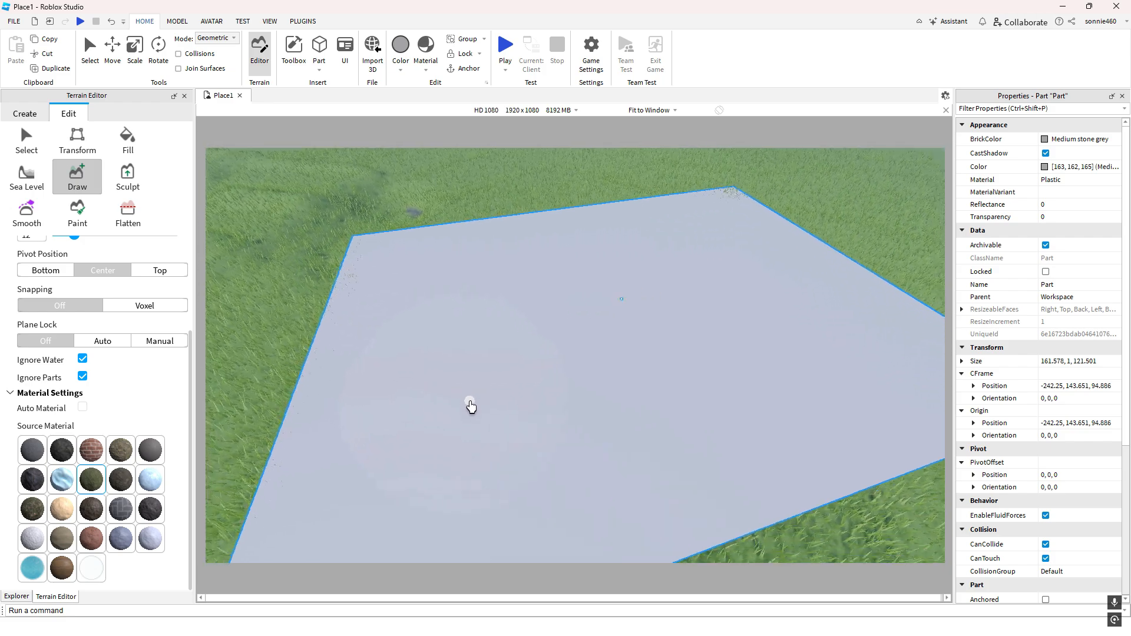
right_drag(470, 407, 434, 351)
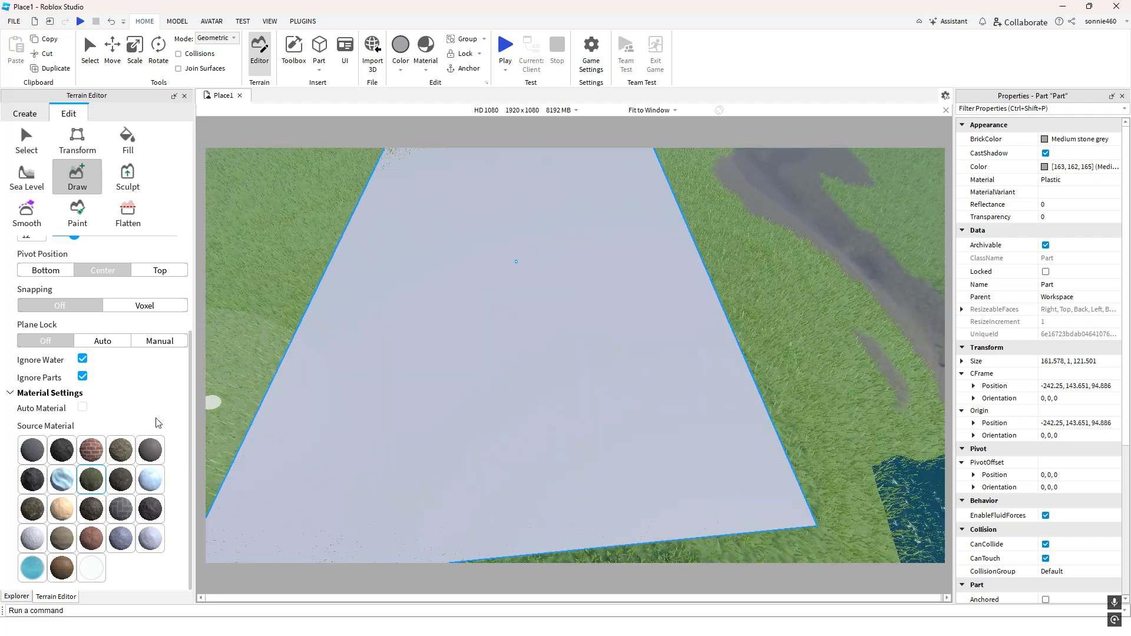
scroll(152, 415, up, 3)
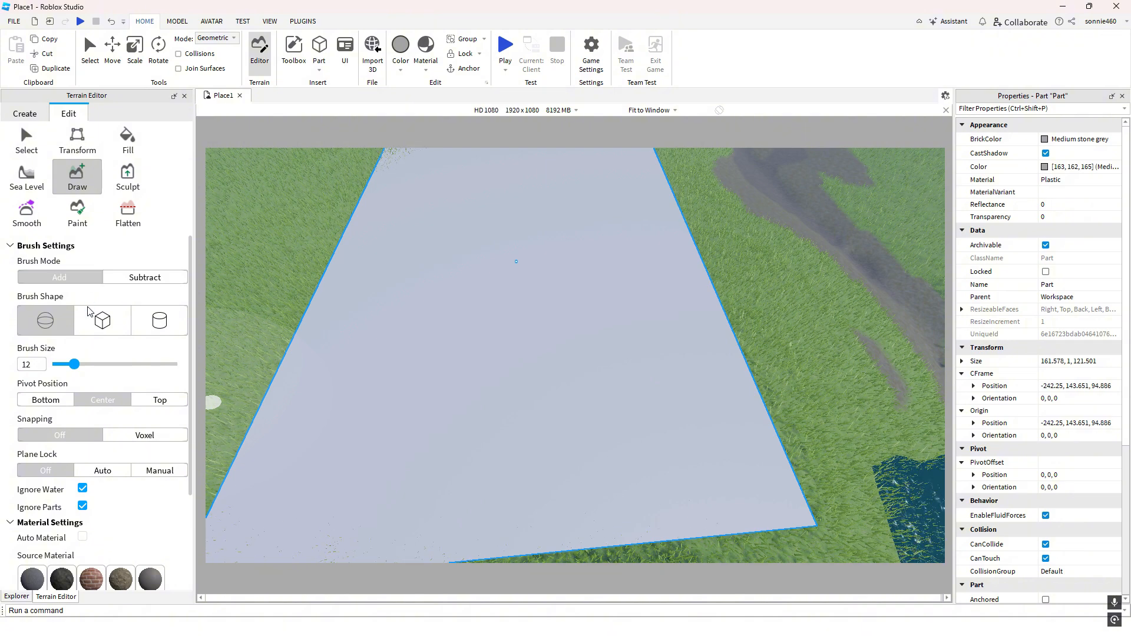
scroll(87, 307, down, 3)
right_drag(361, 379, 432, 383)
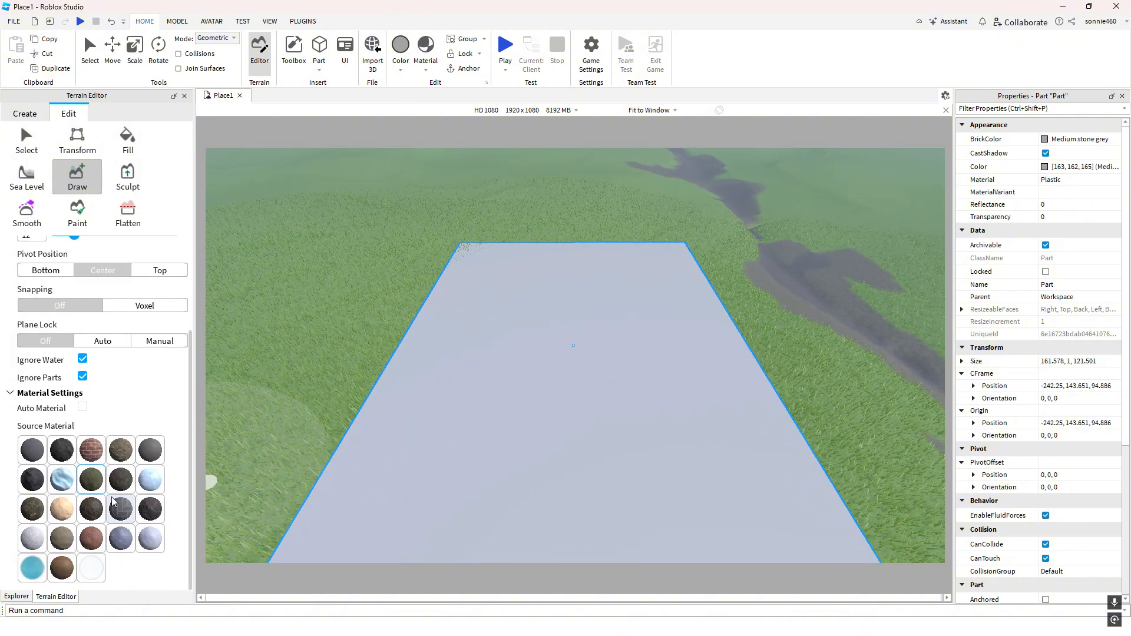
right_drag(362, 397, 616, 398)
right_drag(646, 436, 646, 440)
key(s)
key(d)
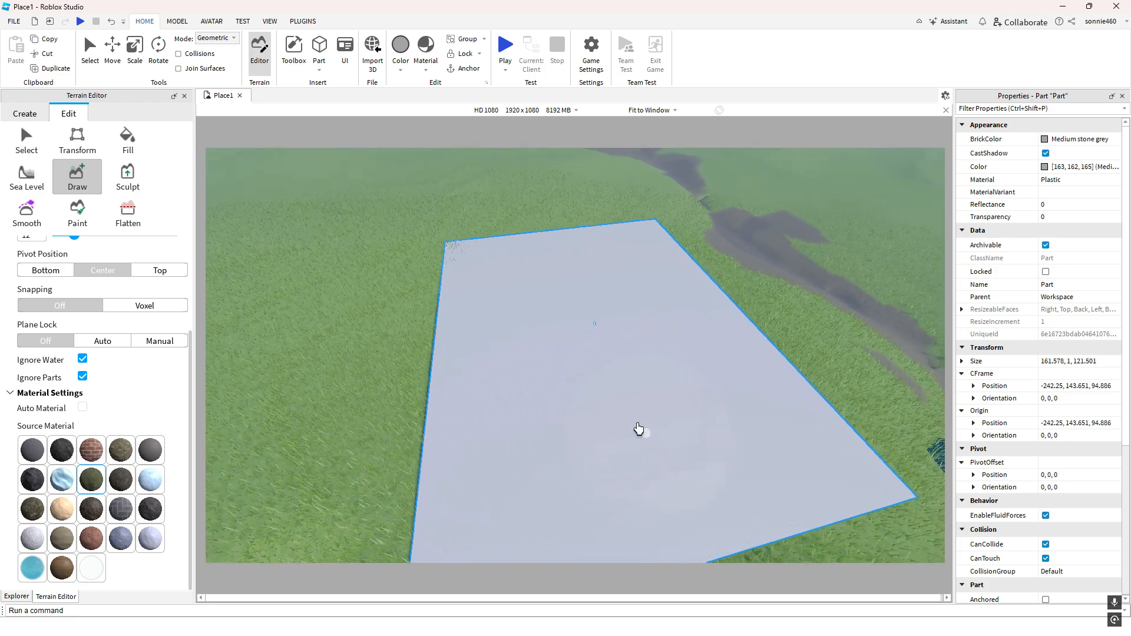
mouse_move(577, 371)
mouse_down()
mouse_move(563, 295)
mouse_move(567, 402)
mouse_move(589, 305)
mouse_move(513, 374)
mouse_up()
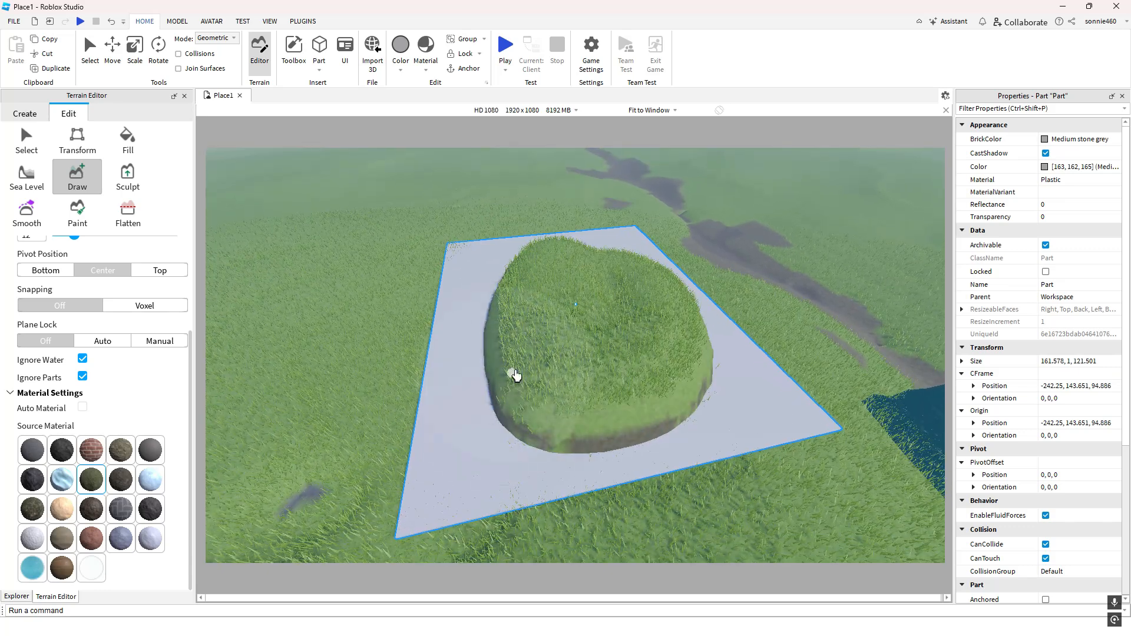
key(ctrl+z)
Set the Draw brush mode to Subtract and carve out the terrain beneath the slab
right_drag(558, 373, 558, 374)
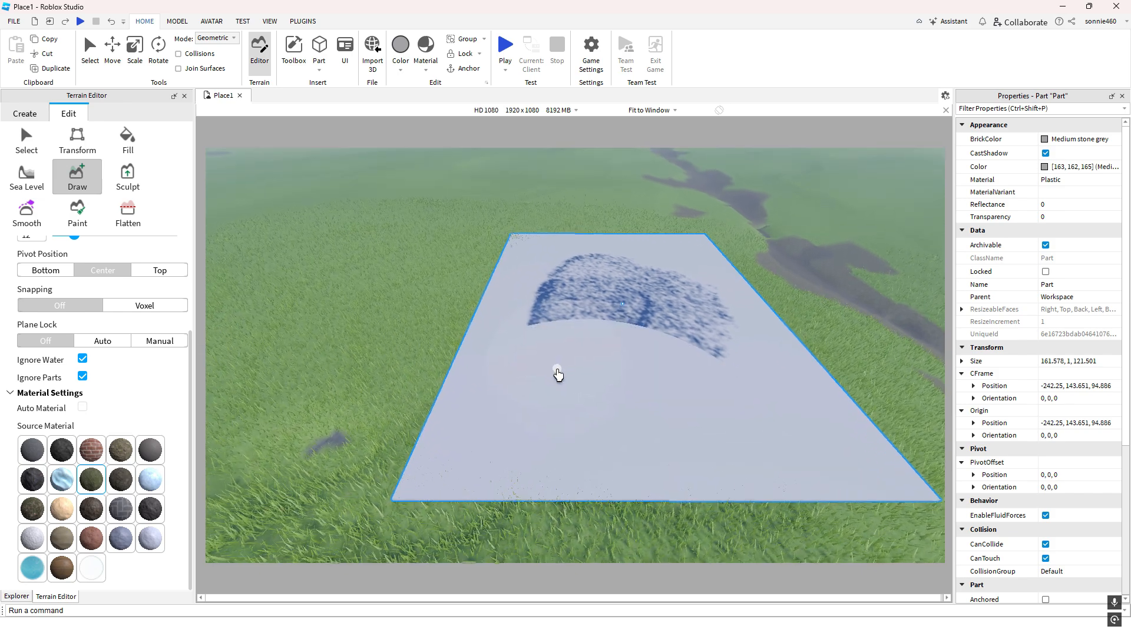
key(d)
scroll(118, 340, up, 3)
click(145, 277)
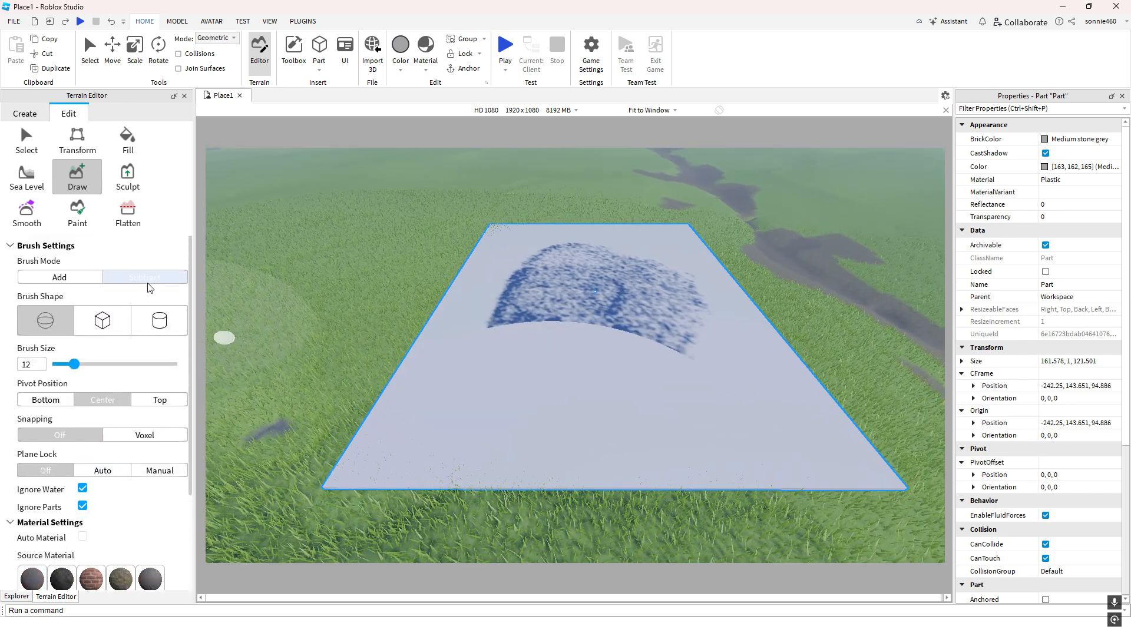
mouse_move(580, 371)
mouse_down()
mouse_move(595, 325)
mouse_move(567, 325)
mouse_up()
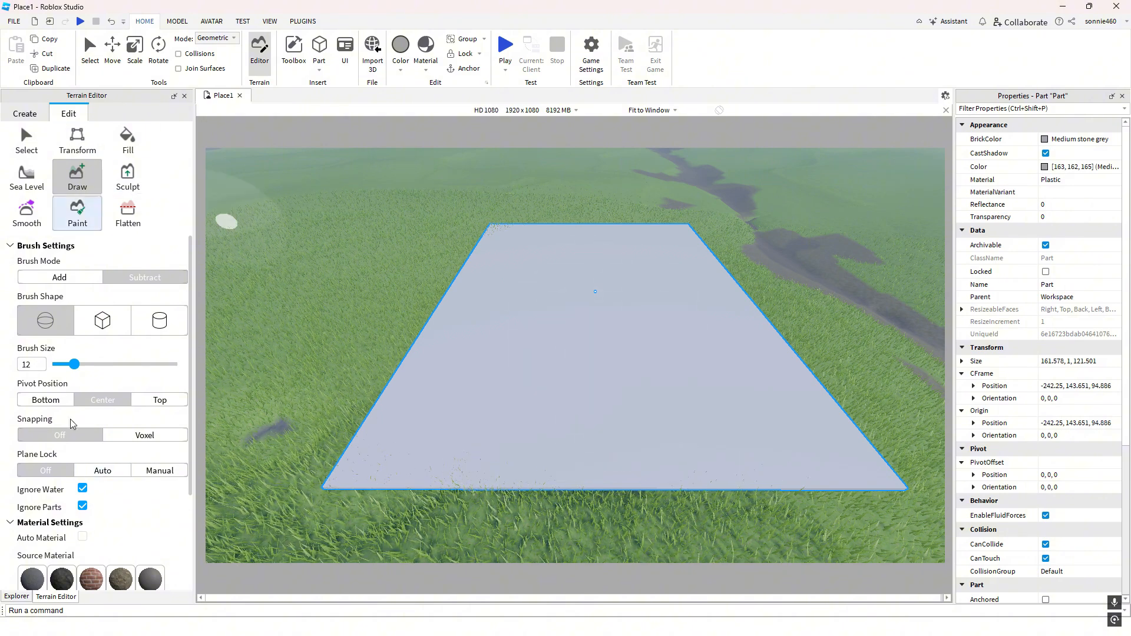
Undo the stray cut beside the slab's corner and delete the slab
click(22, 597)
click(474, 228)
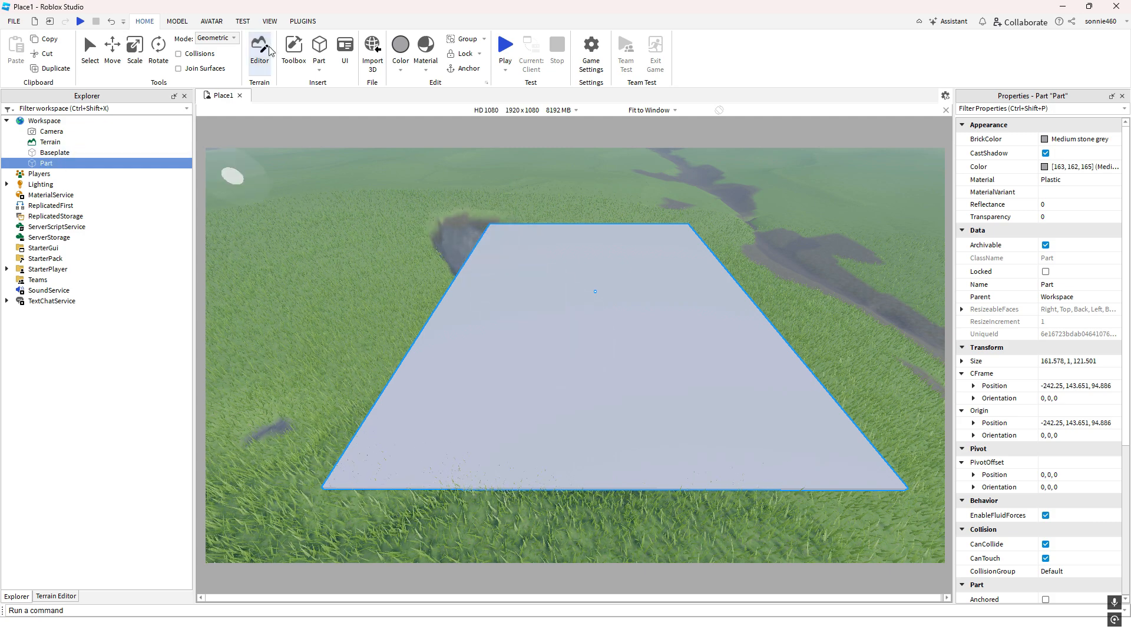
click(112, 47)
drag(522, 349, 372, 211)
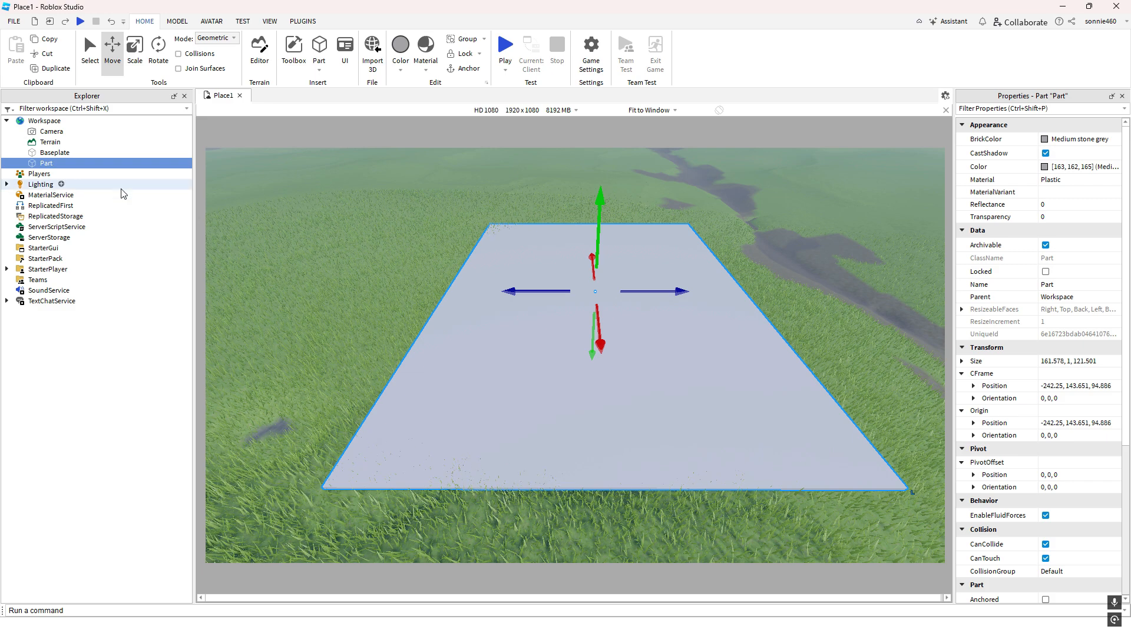
key(Delete)
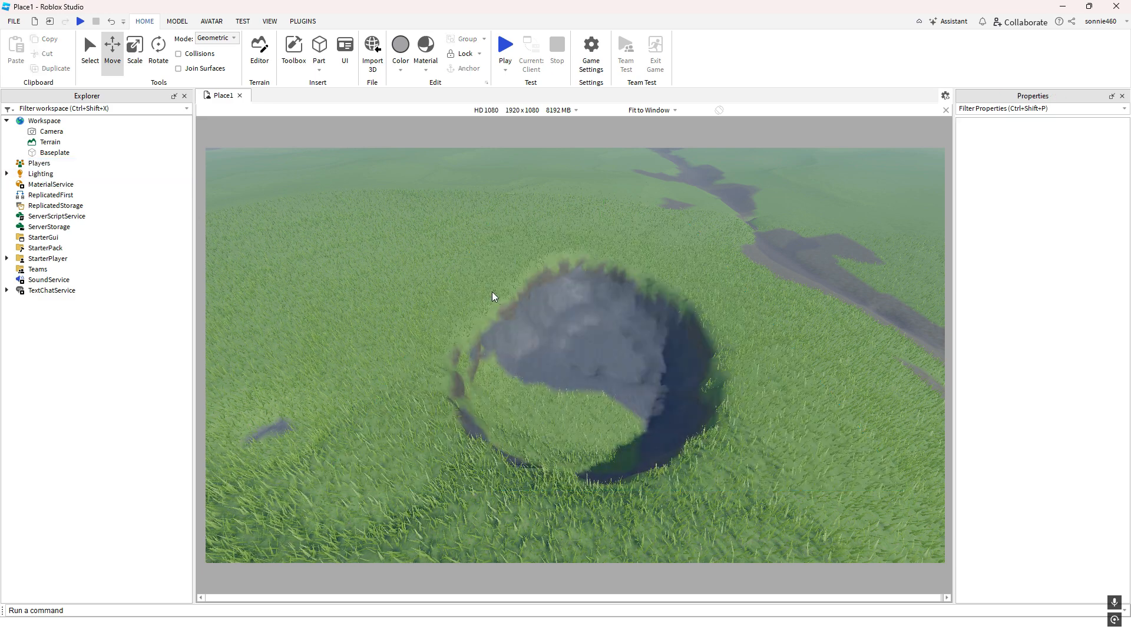
Undo the slab's deletion and the terrain cuts around it, and delete the slab again
key(ctrl+z)
key(ctrl+z)
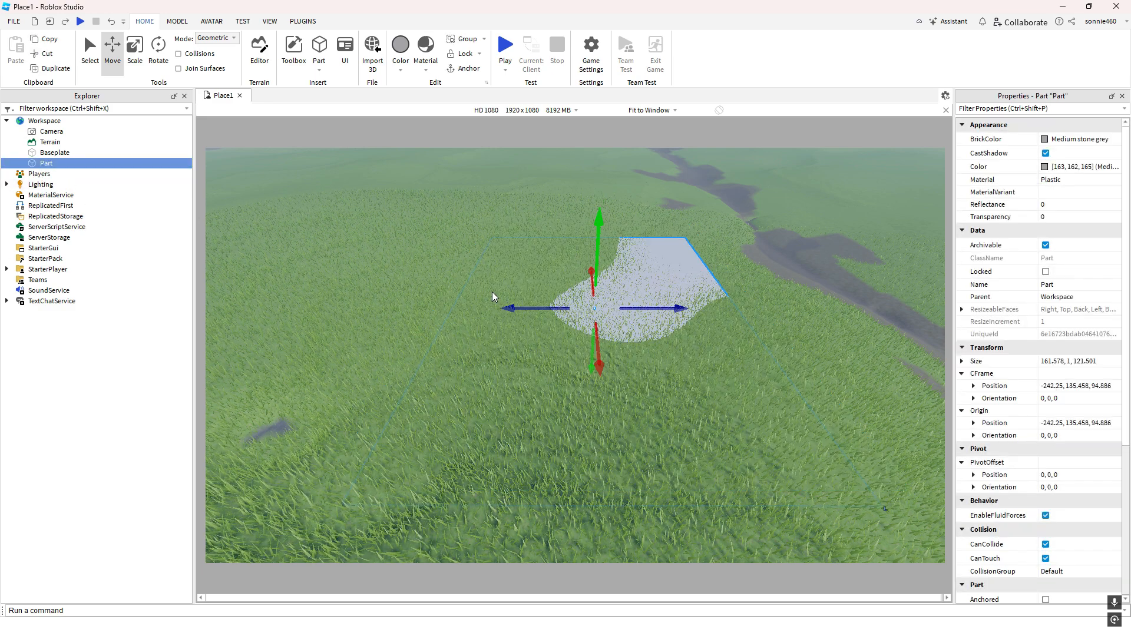
key(Delete)
right_drag(495, 297, 505, 303)
click(293, 50)
key(s)
click(293, 55)
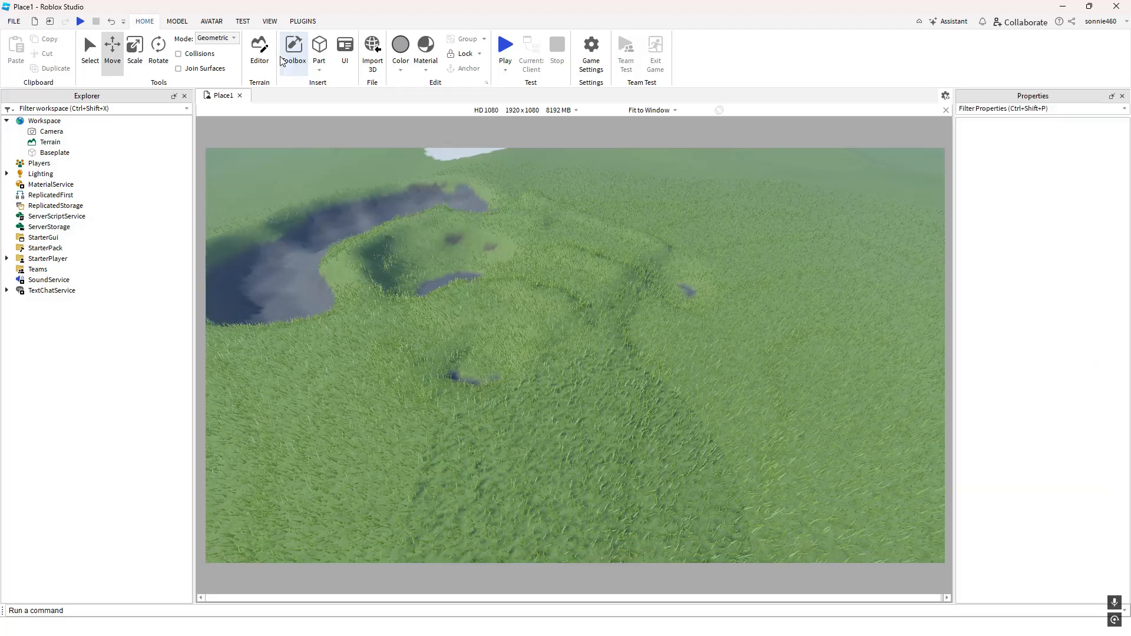
Reopen the Terrain Editor and turn on Auto Material in the Draw brush's material settings
click(260, 54)
right_drag(532, 339, 548, 348)
scroll(23, 428, down, 3)
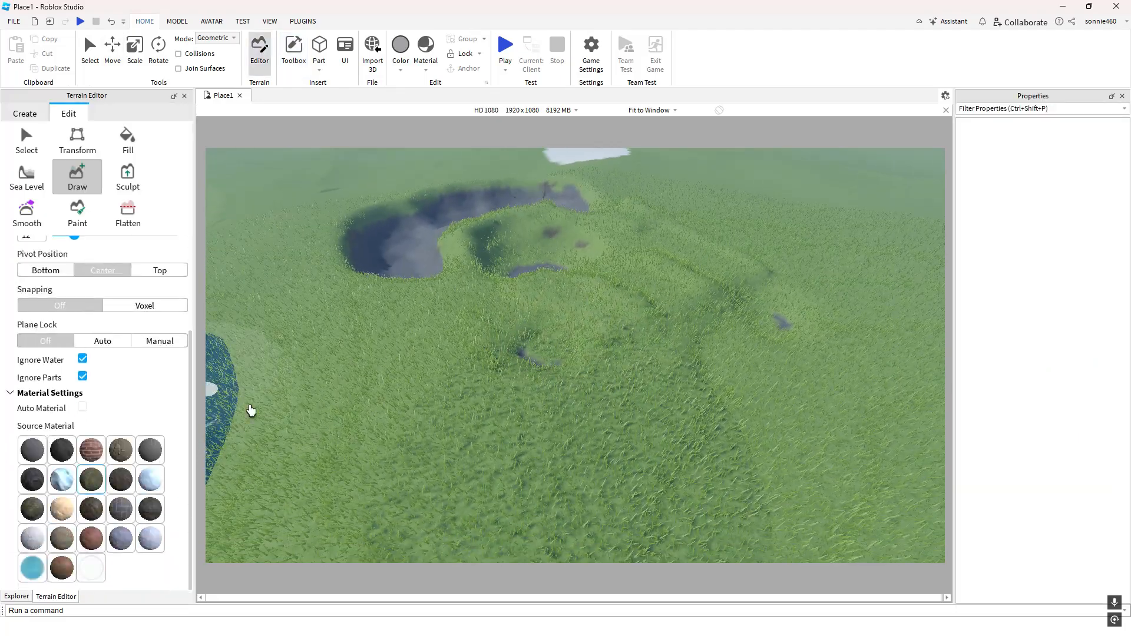
right_drag(399, 409, 366, 373)
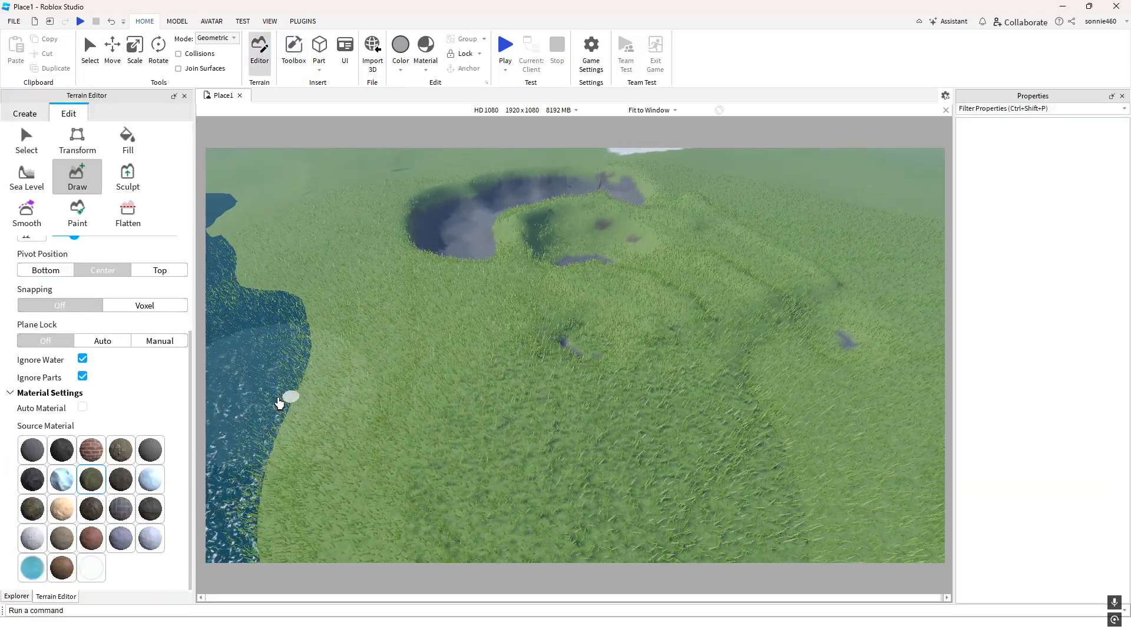
right_drag(552, 417, 551, 419)
key(a)
key(a)
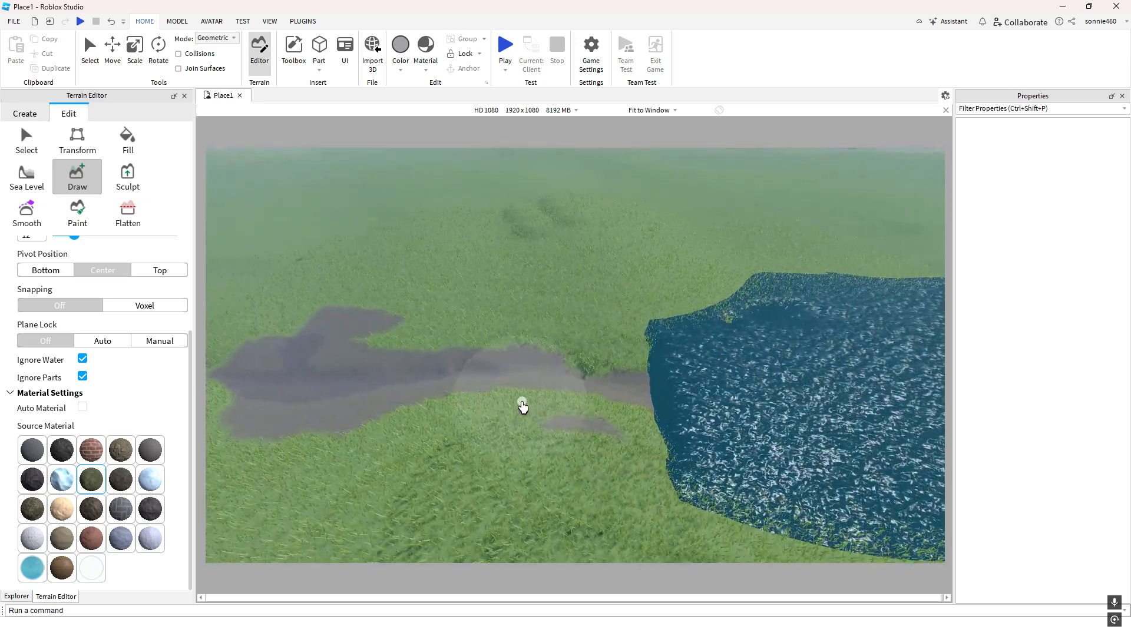
right_drag(522, 404, 524, 405)
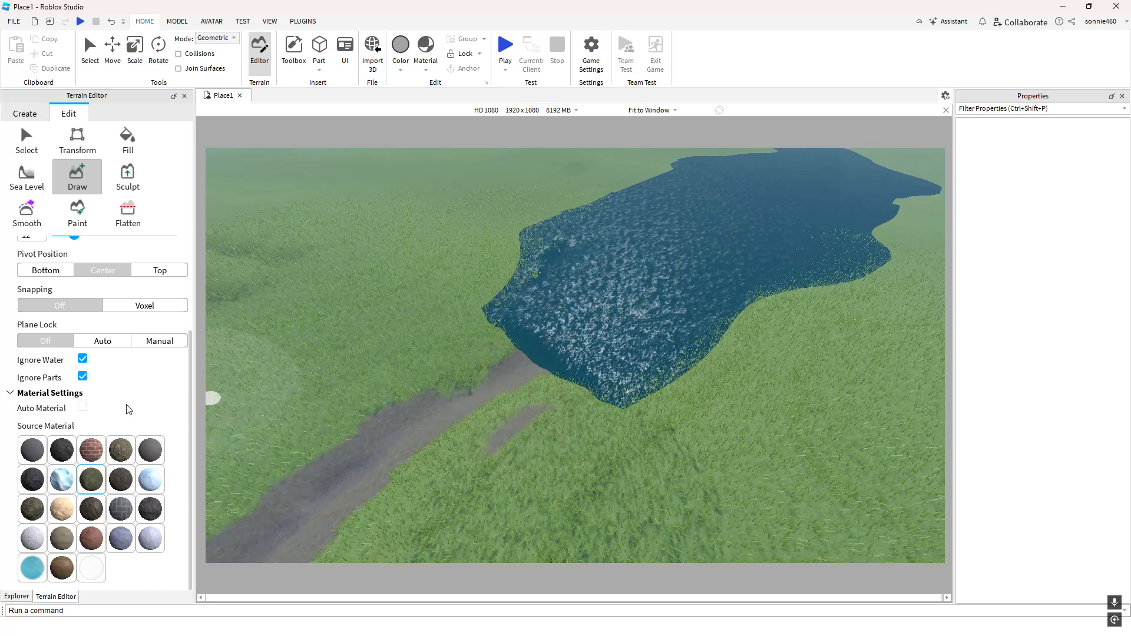
click(83, 409)
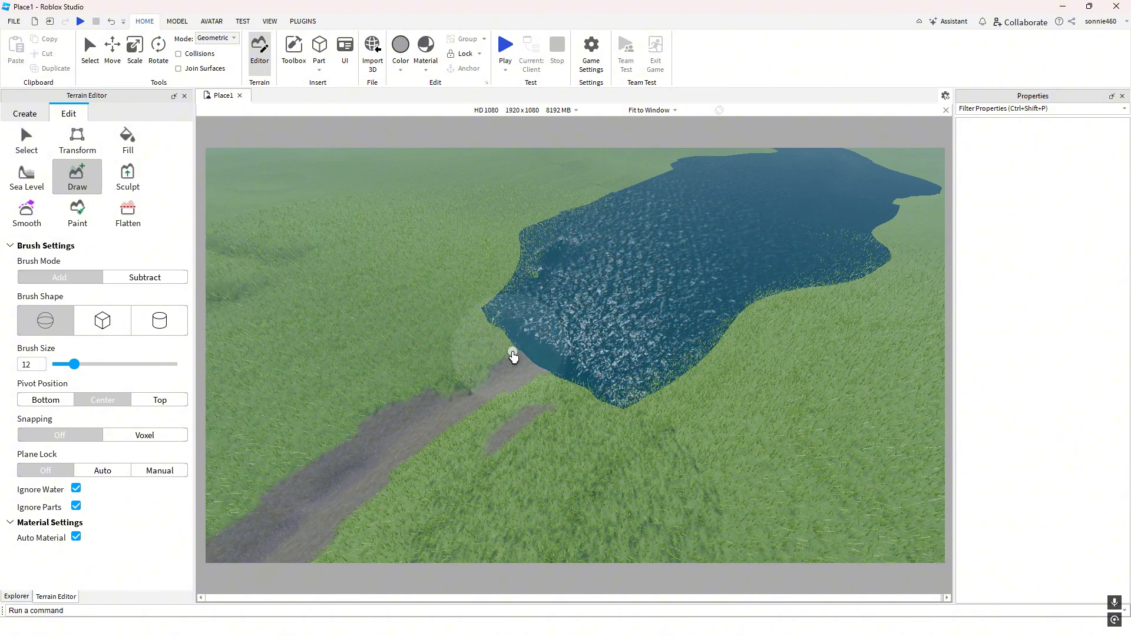
Draw a large raised grass mound on the ground near the lake with the size 12 sphere brush in Add mode and Auto Material on
right_drag(511, 353, 511, 352)
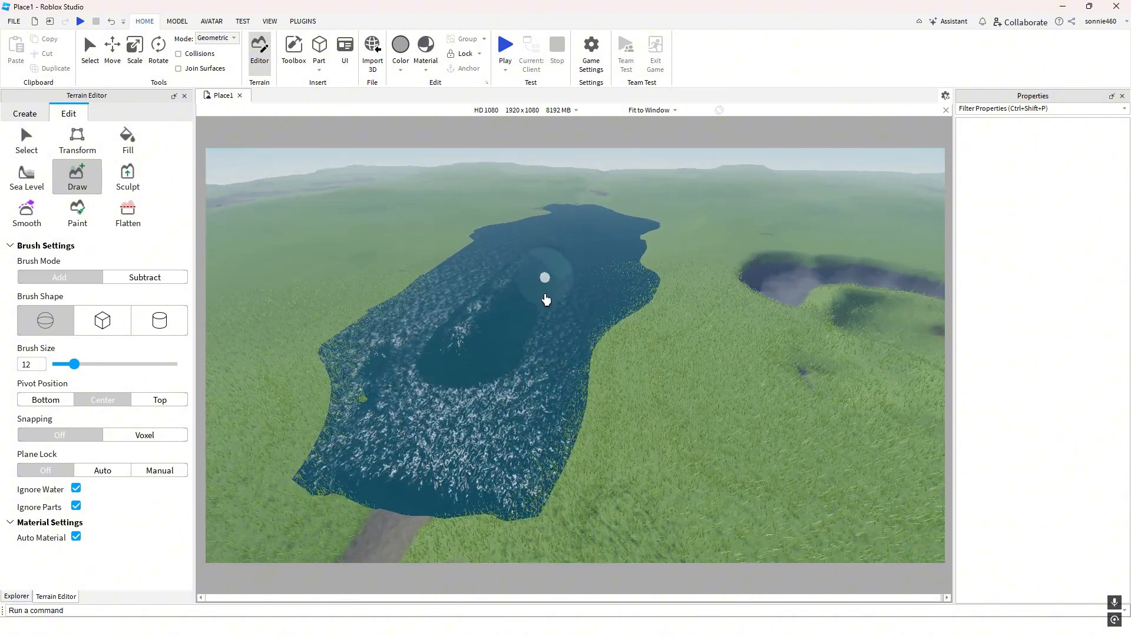
right_drag(522, 328, 598, 392)
drag(525, 404, 638, 361)
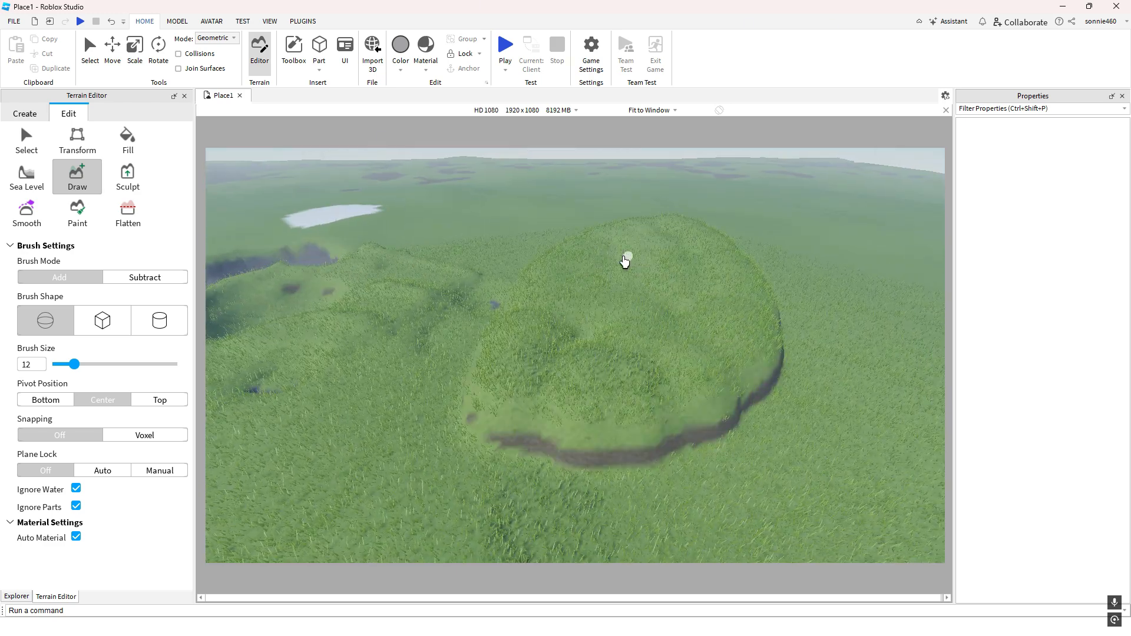
right_drag(613, 338, 613, 338)
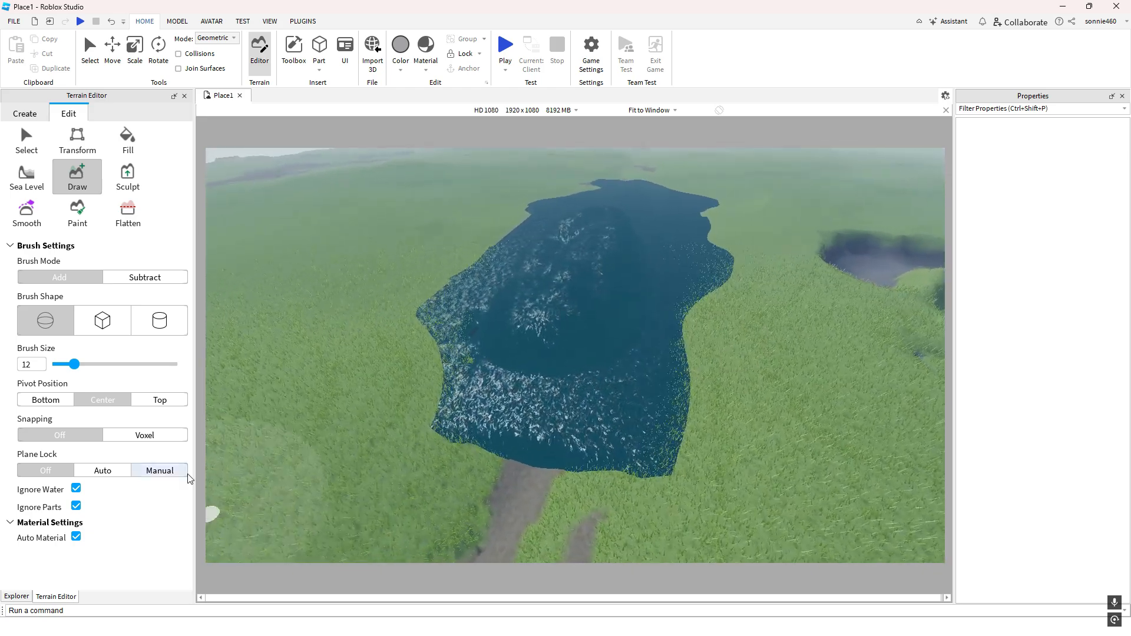
Look over the lake and the grassy hills out to the edge of the terrain
key(a)
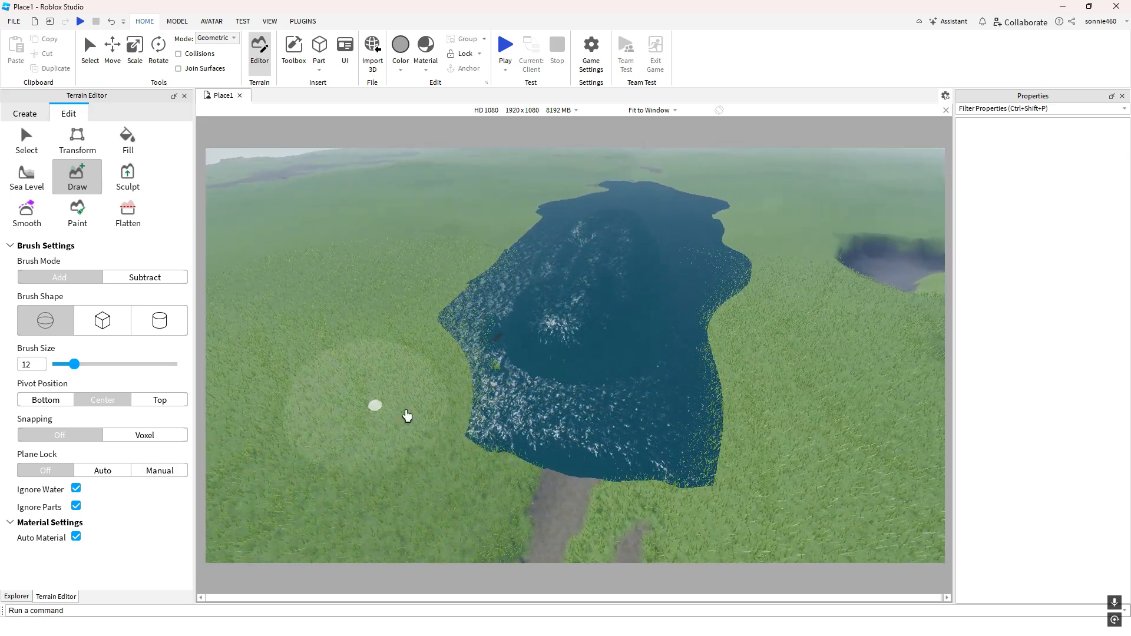
right_drag(462, 412, 462, 412)
key(w)
right_drag(550, 396, 478, 377)
key(w)
key(e)
key(a)
key(a)
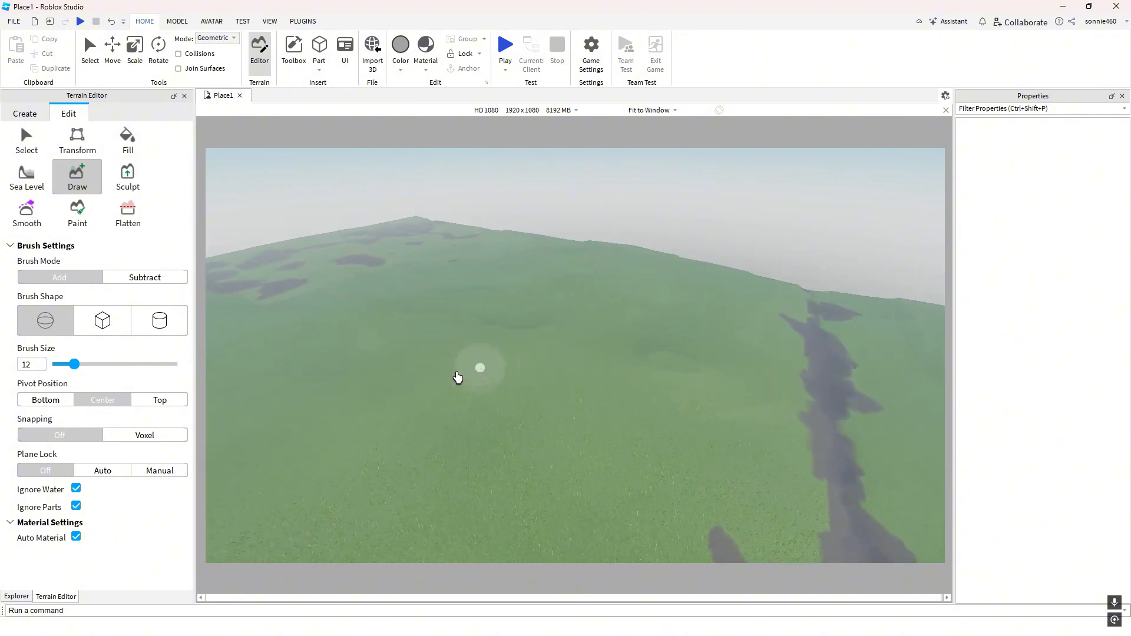
key(e)
right_drag(394, 445, 377, 445)
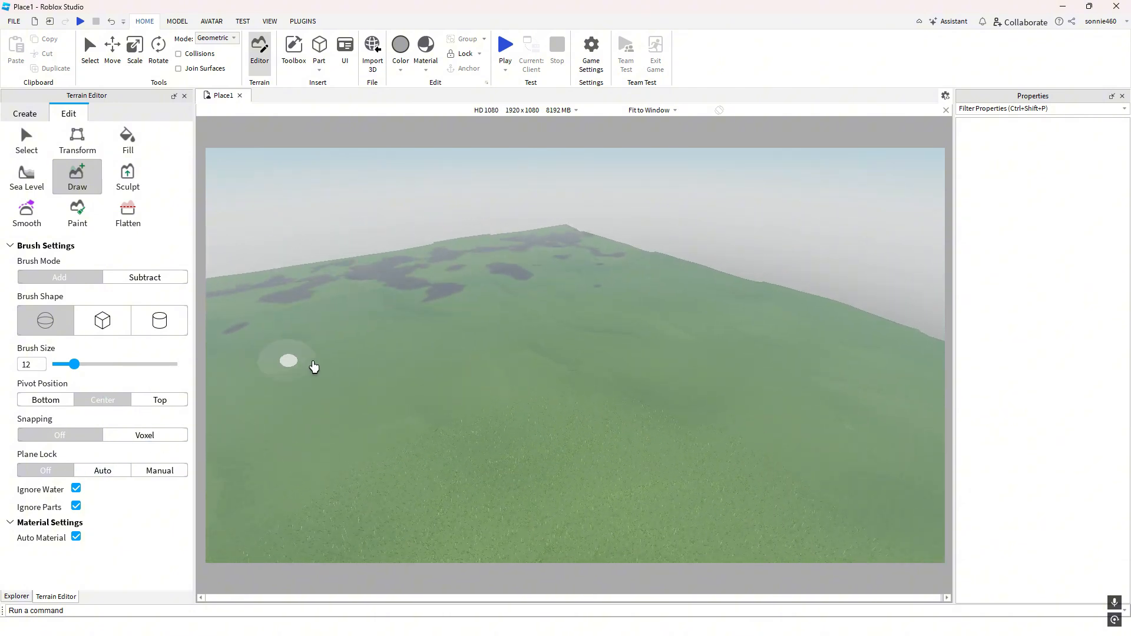
right_drag(437, 371, 381, 369)
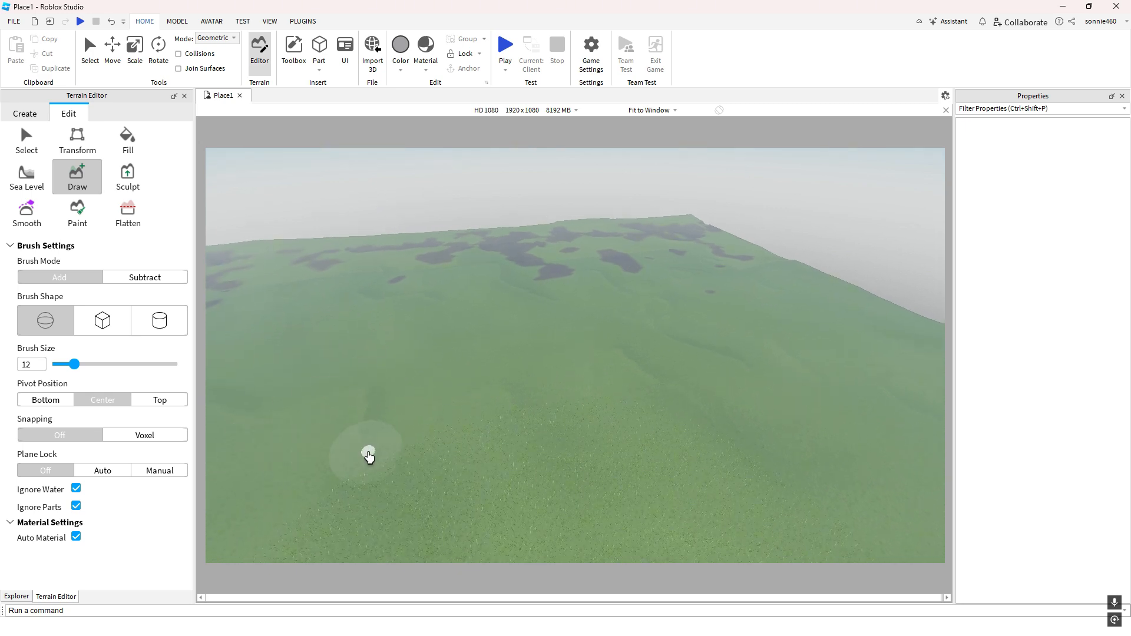
right_drag(389, 444, 384, 446)
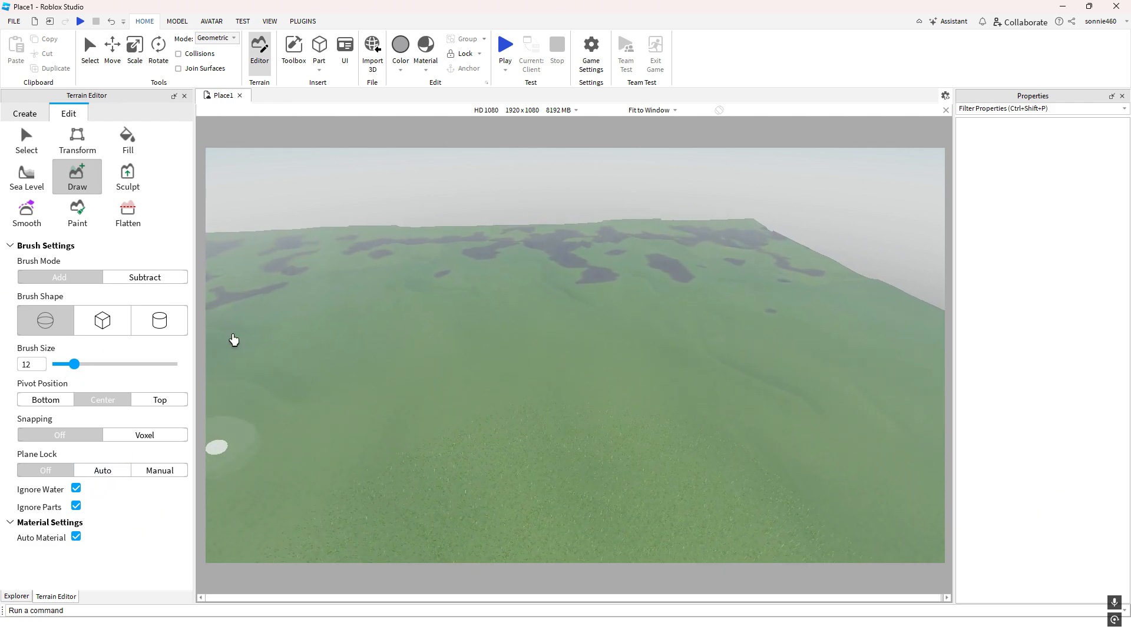
right_drag(383, 390, 383, 386)
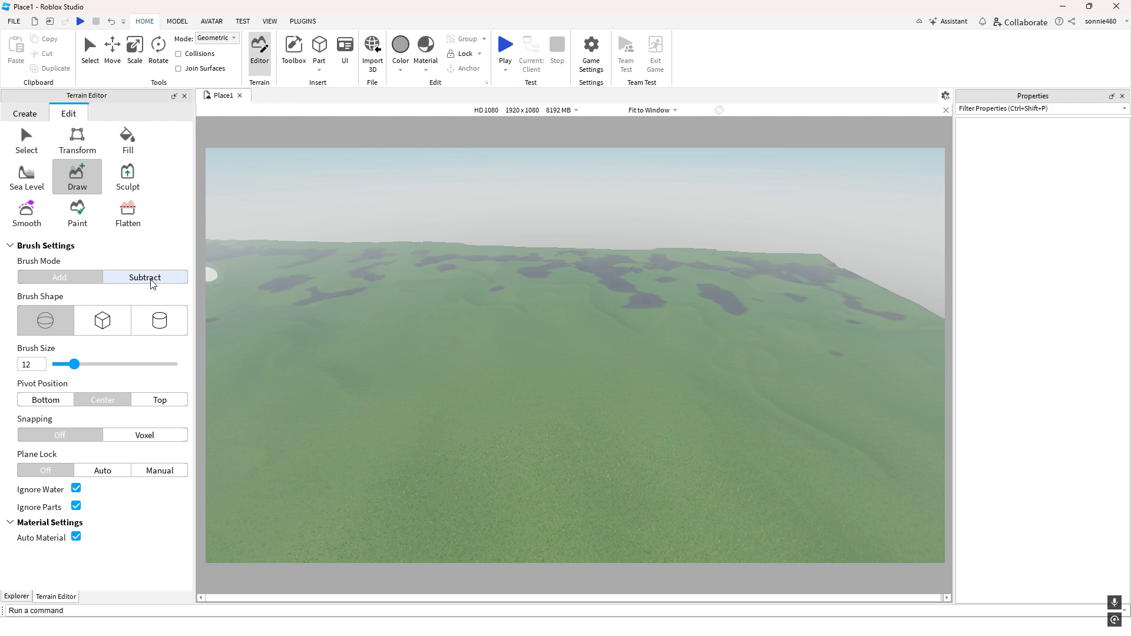
Switch to the Sculpt tool and examine the drawn grass mound near the lake
click(128, 177)
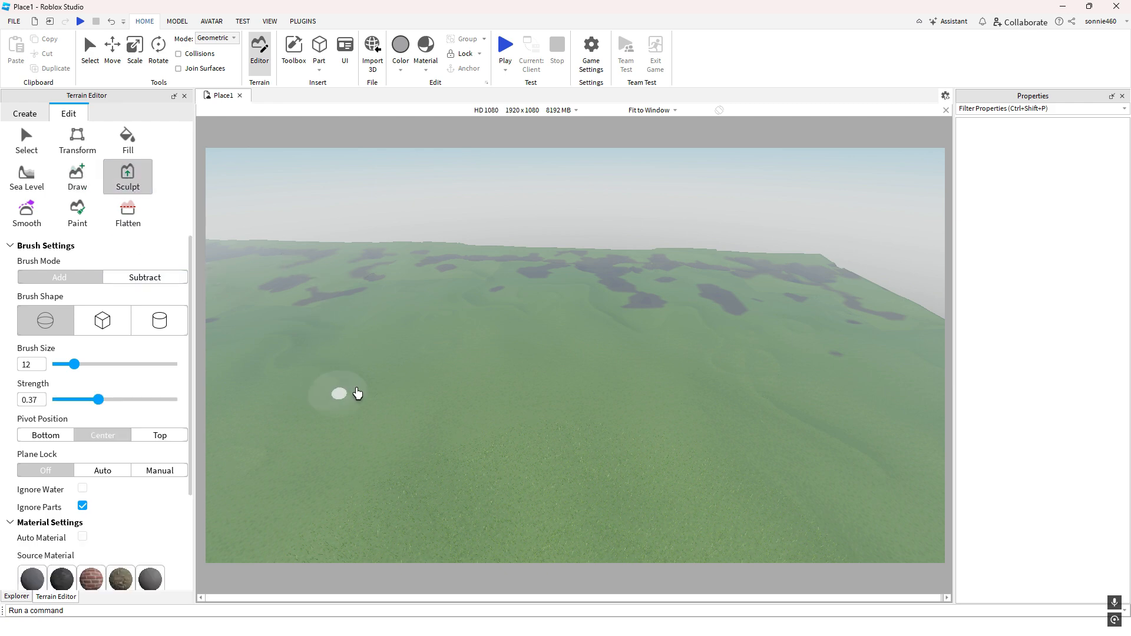
right_drag(390, 368, 392, 368)
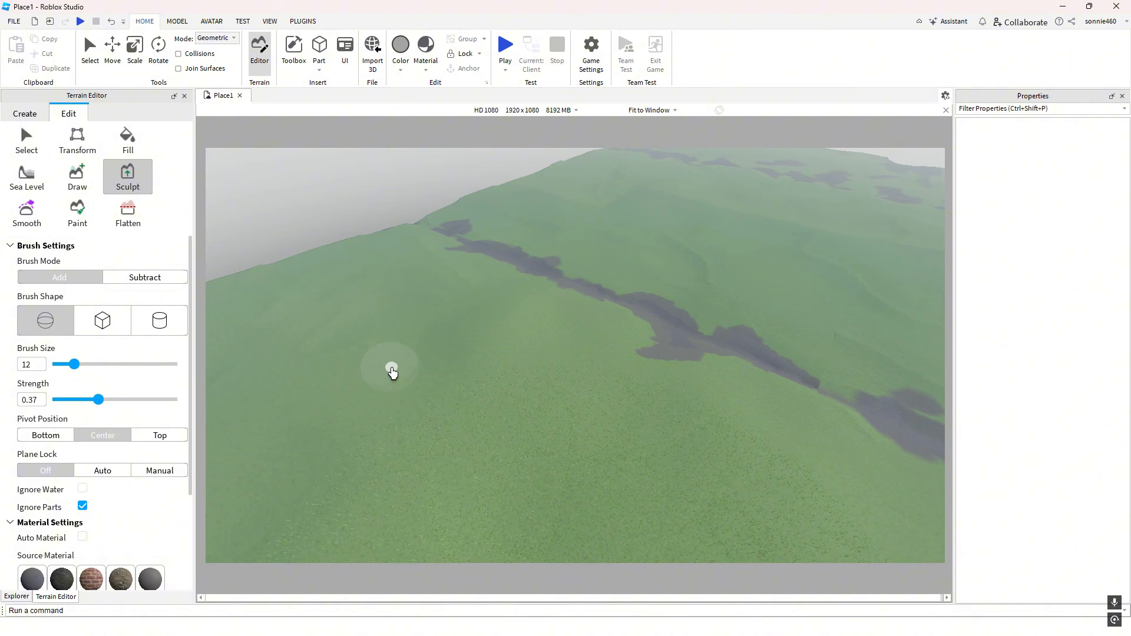
right_drag(392, 368, 394, 368)
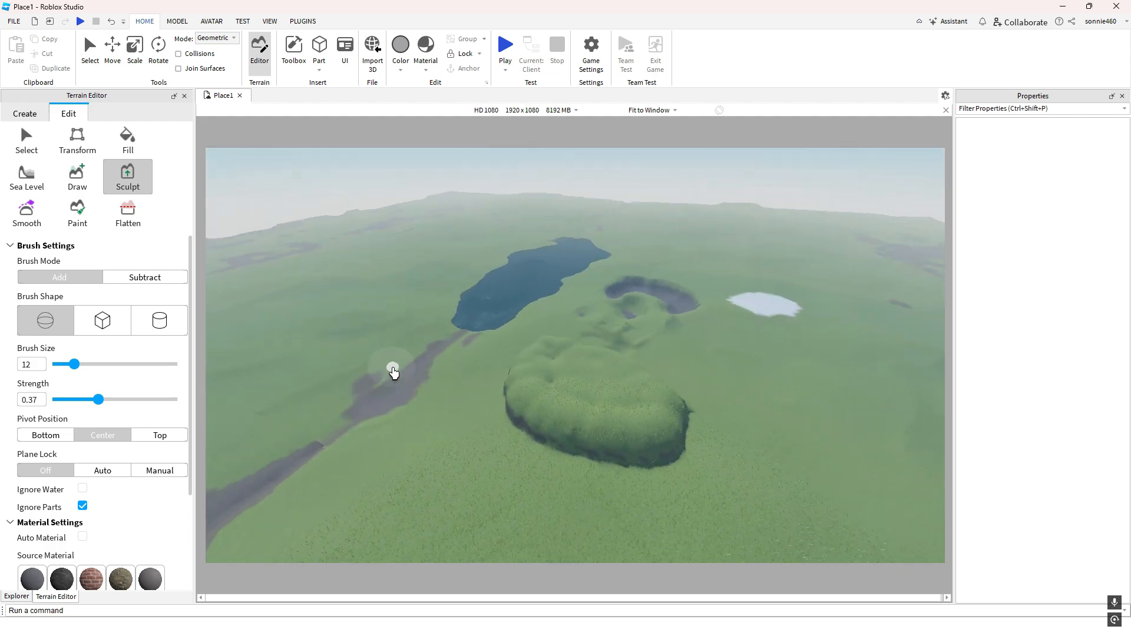
key(q)
key(w)
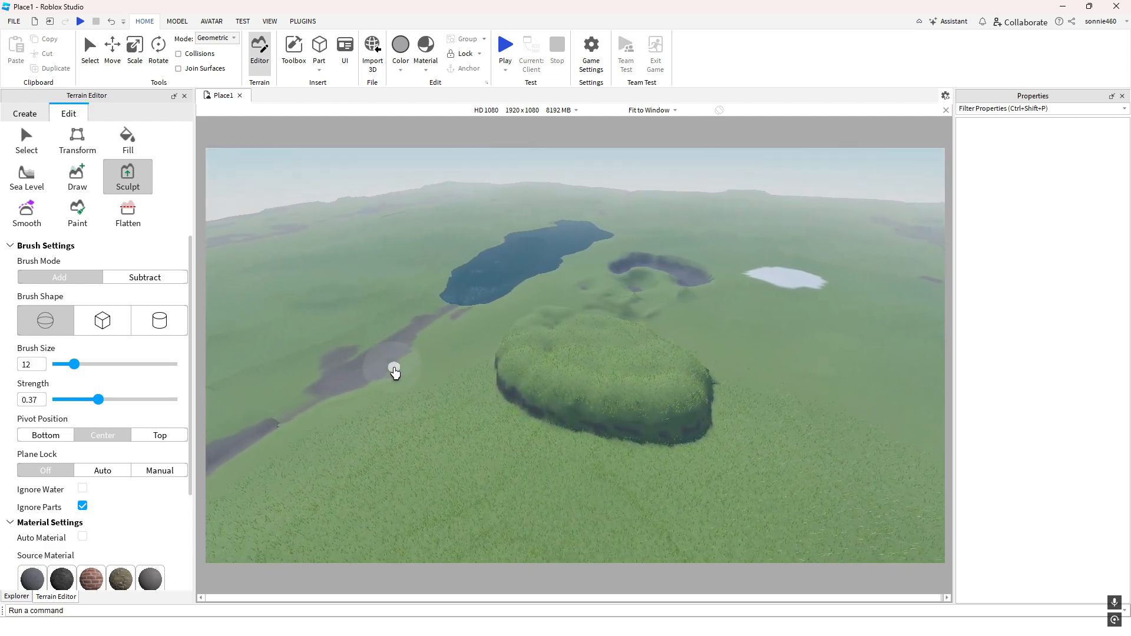
key(a)
right_drag(397, 372, 397, 373)
key(w)
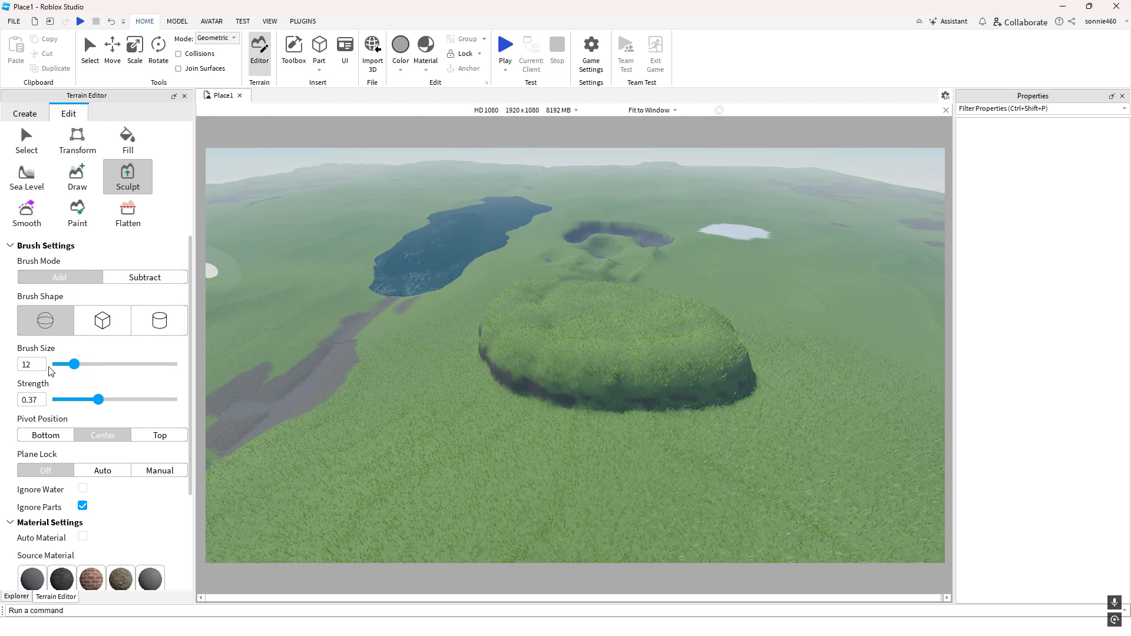
right_drag(303, 400, 313, 400)
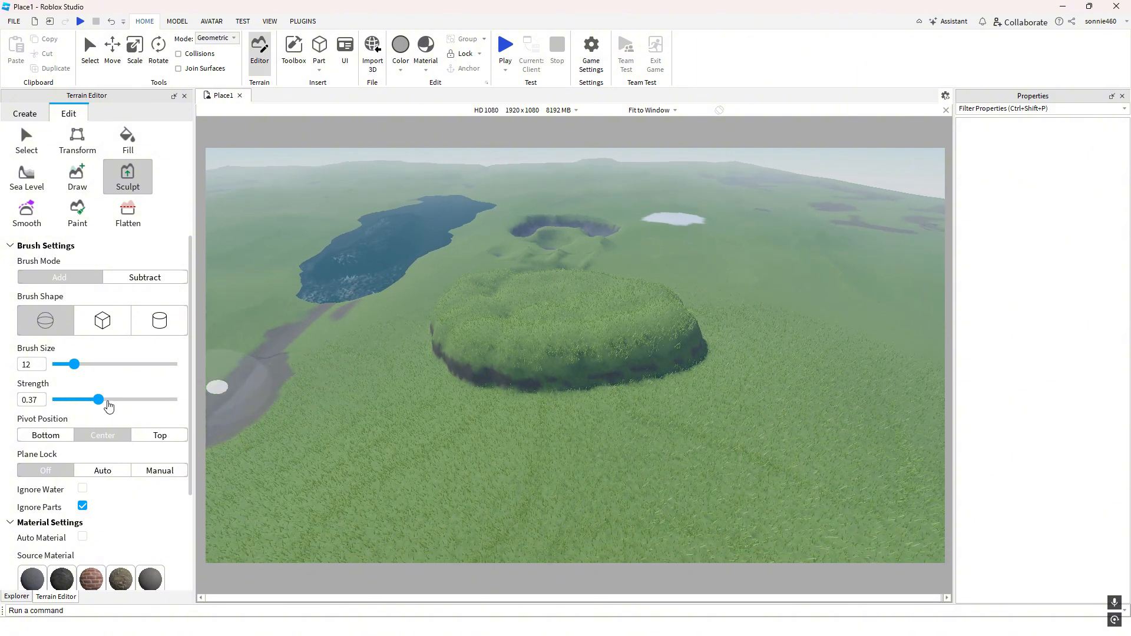
right_drag(450, 430, 438, 434)
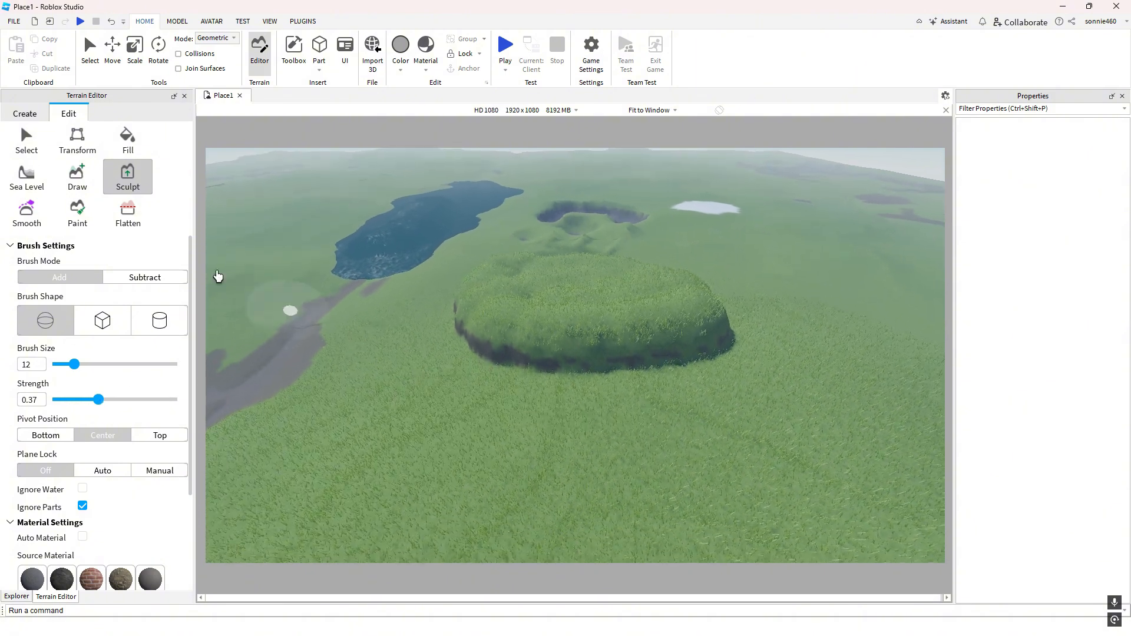
Set the Sculpt mode to Subtract and carve away the near side of the grass mound, raising the strength to 1
click(136, 277)
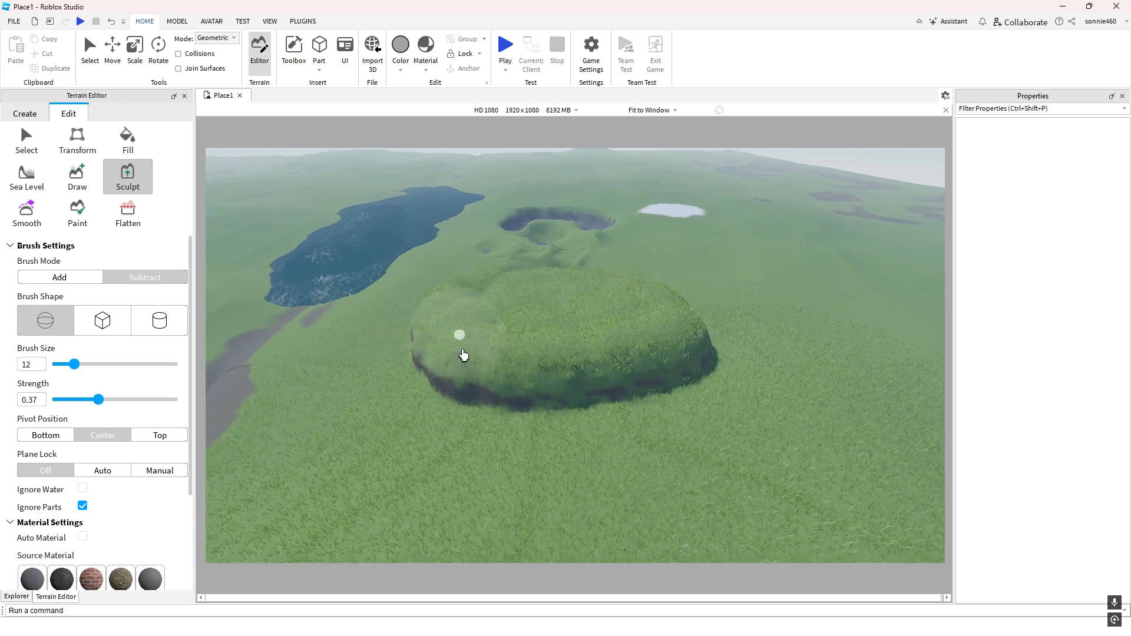
key(w)
mouse_move(508, 354)
mouse_down()
mouse_move(589, 347)
mouse_move(361, 354)
mouse_move(709, 369)
mouse_move(798, 346)
mouse_move(838, 318)
mouse_move(658, 377)
mouse_move(568, 386)
mouse_up()
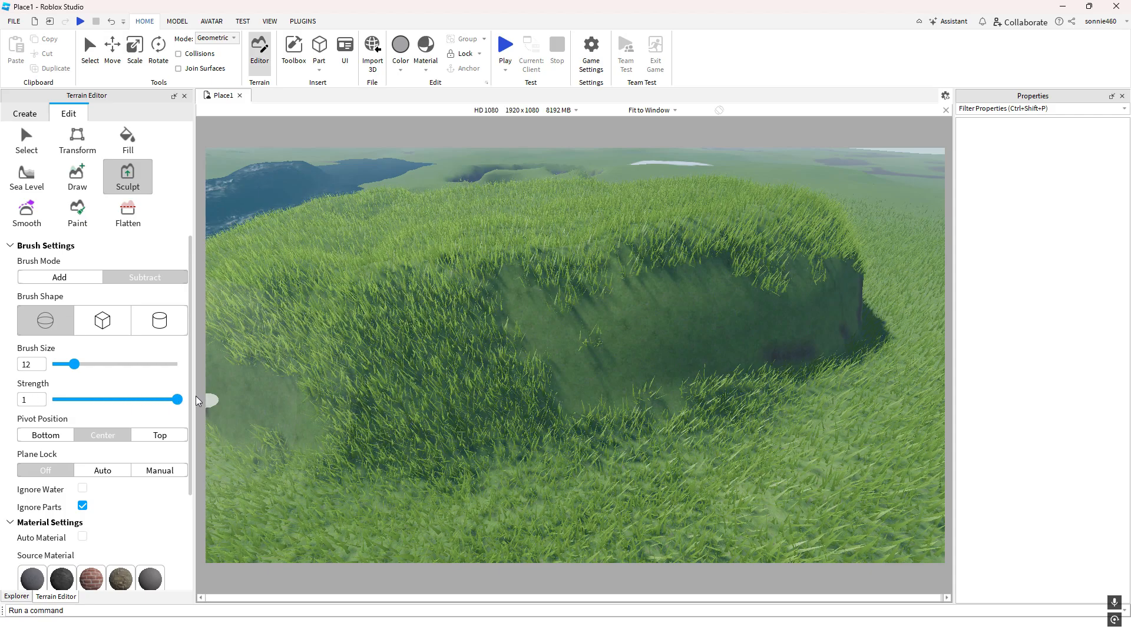
mouse_move(673, 309)
mouse_down()
mouse_move(790, 268)
mouse_move(722, 277)
mouse_up()
Set the Sculpt strength to 0 and the mode to Add, and turn on Auto Material
right_drag(591, 299, 200, 418)
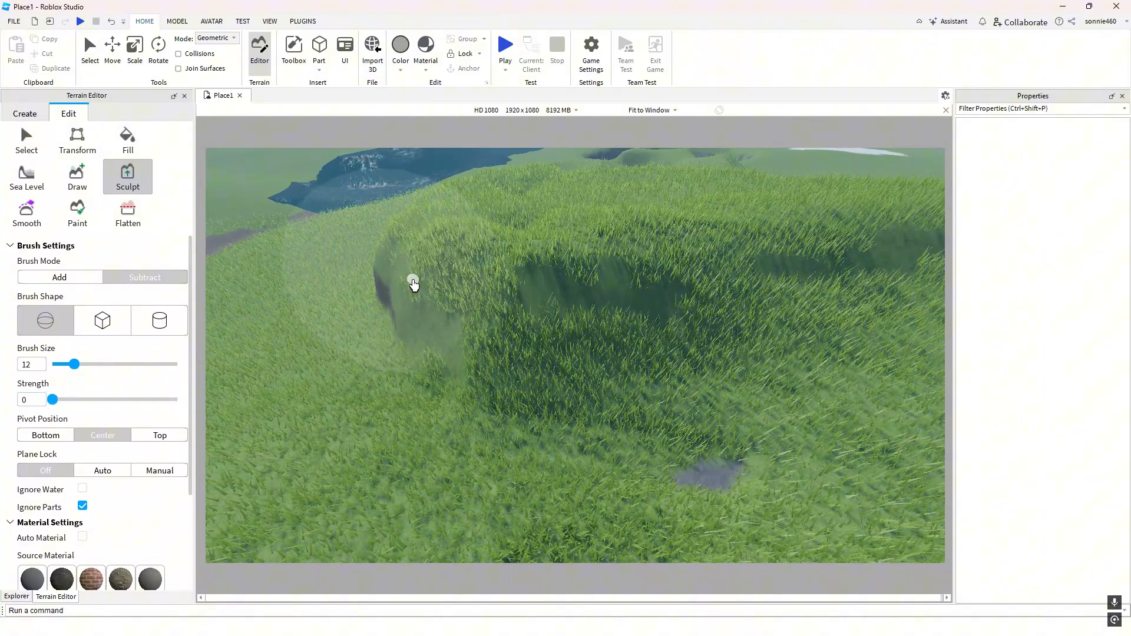
right_drag(413, 322, 224, 329)
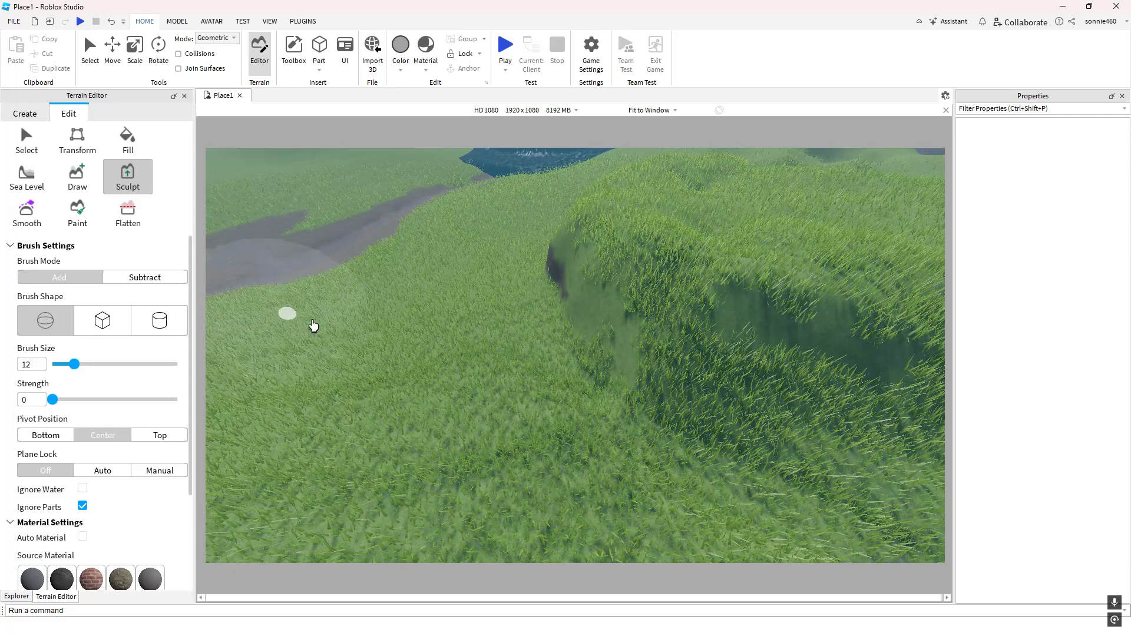
mouse_move(565, 347)
right_down()
mouse_move(462, 368)
mouse_move(328, 430)
mouse_move(479, 370)
mouse_move(436, 389)
mouse_move(462, 416)
mouse_move(482, 384)
right_up()
click(82, 537)
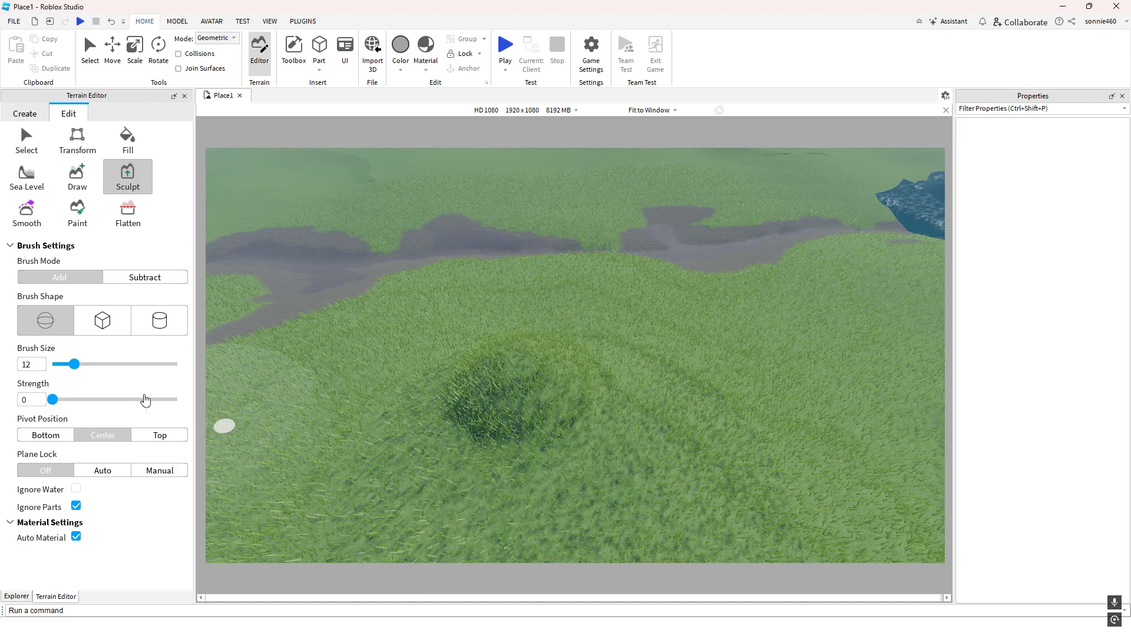
Set the Sculpt strength to 0.53 and raise low bumps on the grass near the rocky strip
drag(91, 400, 118, 400)
mouse_move(498, 416)
mouse_down()
mouse_move(503, 427)
mouse_move(416, 430)
mouse_move(393, 457)
mouse_move(433, 418)
mouse_up()
key(s)
key(a)
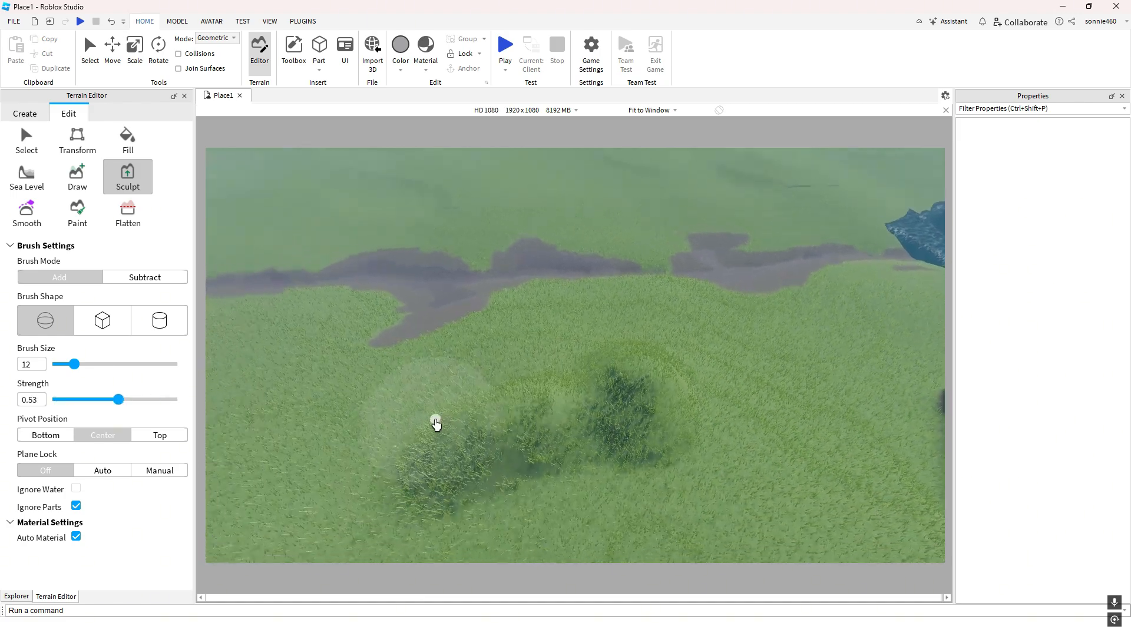
Set the Sculpt strength to 1 and raise two steep mounds side by side on the open grass
right_drag(433, 418, 433, 418)
key(a)
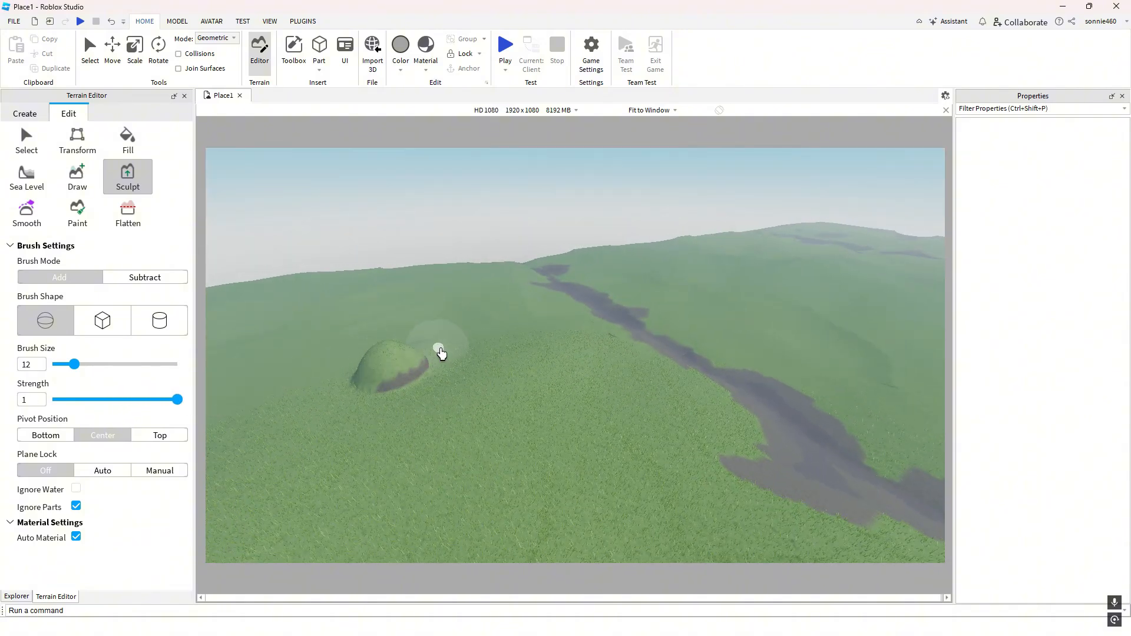
drag(490, 344, 454, 330)
key(a)
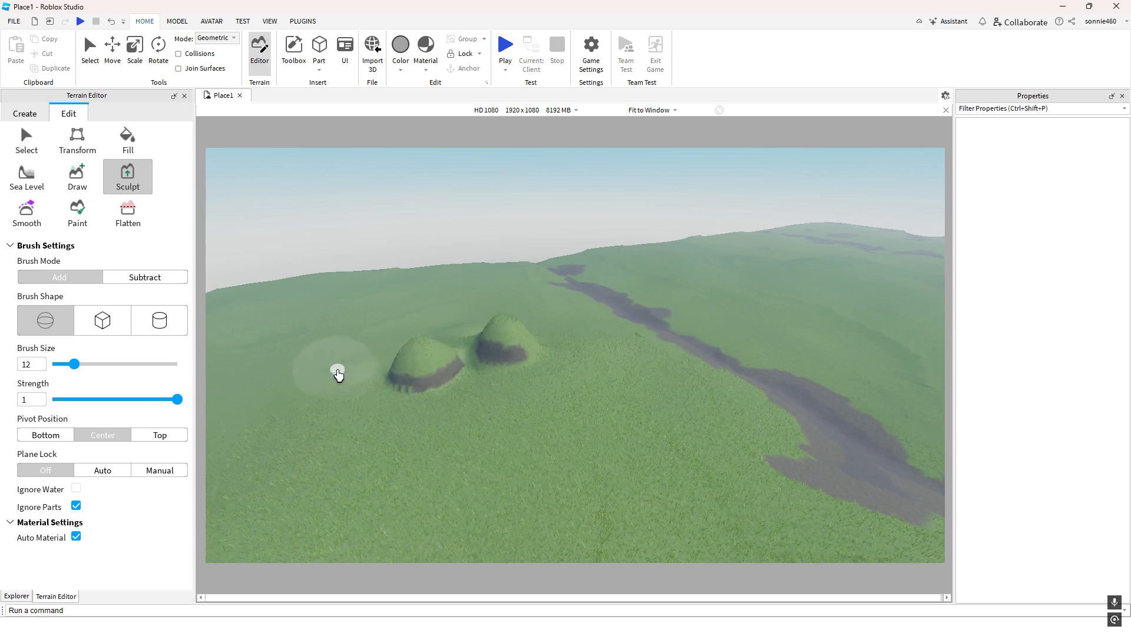
Set the Sculpt brush size to 39 and try the Top pivot position before returning it to Center
right_drag(338, 373, 331, 374)
drag(75, 364, 129, 365)
click(158, 436)
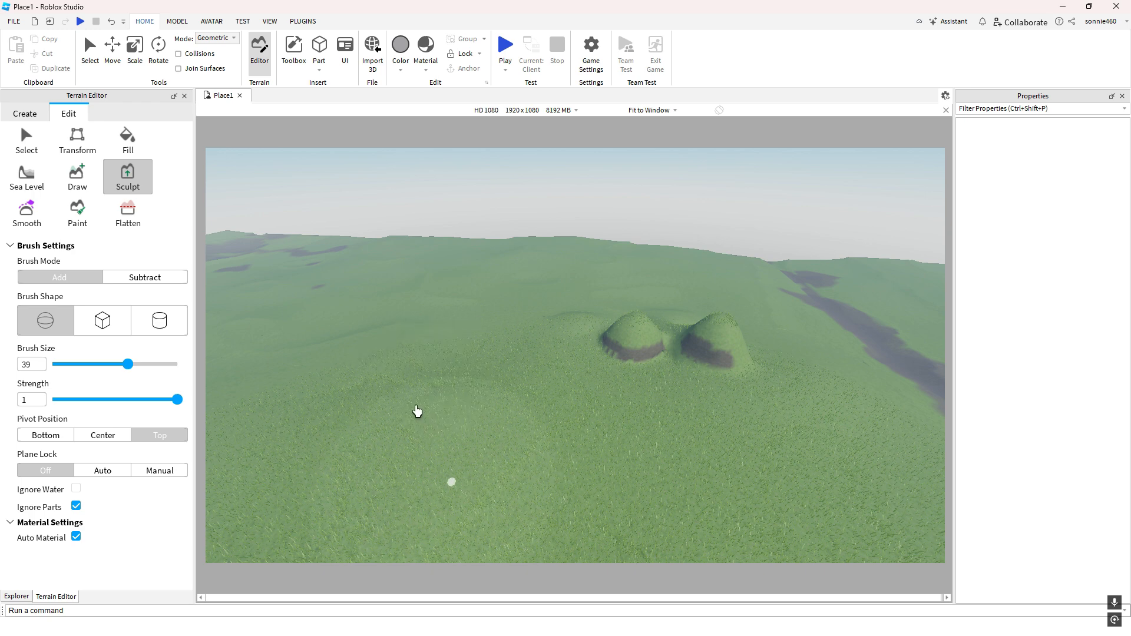
click(104, 437)
scroll(500, 351, up, 3)
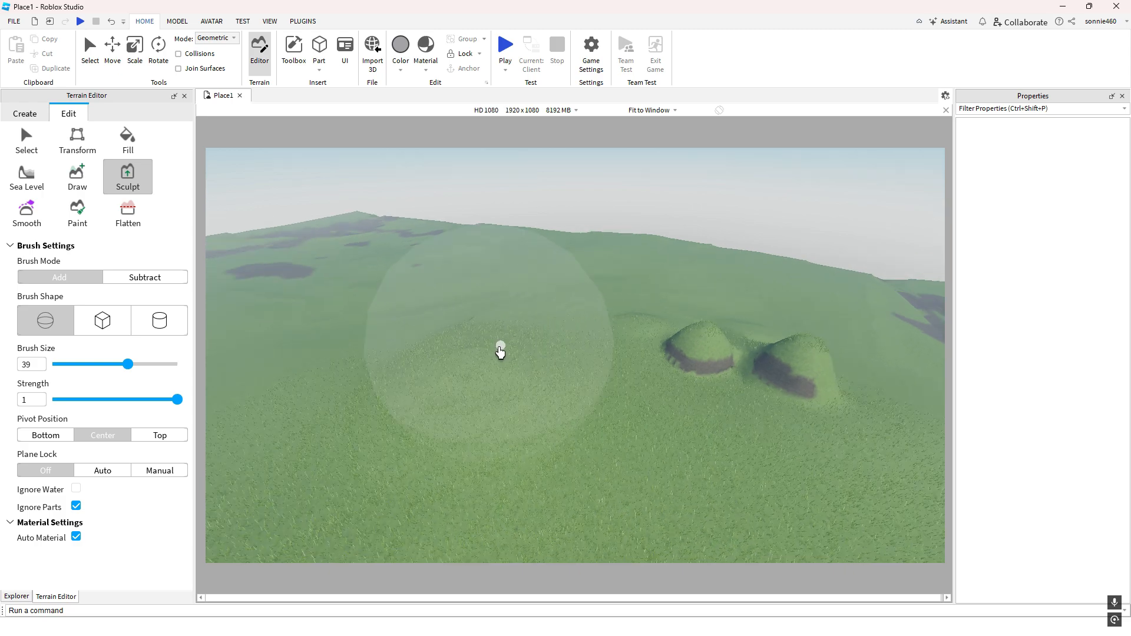
right_drag(500, 347, 450, 356)
right_drag(652, 332, 589, 357)
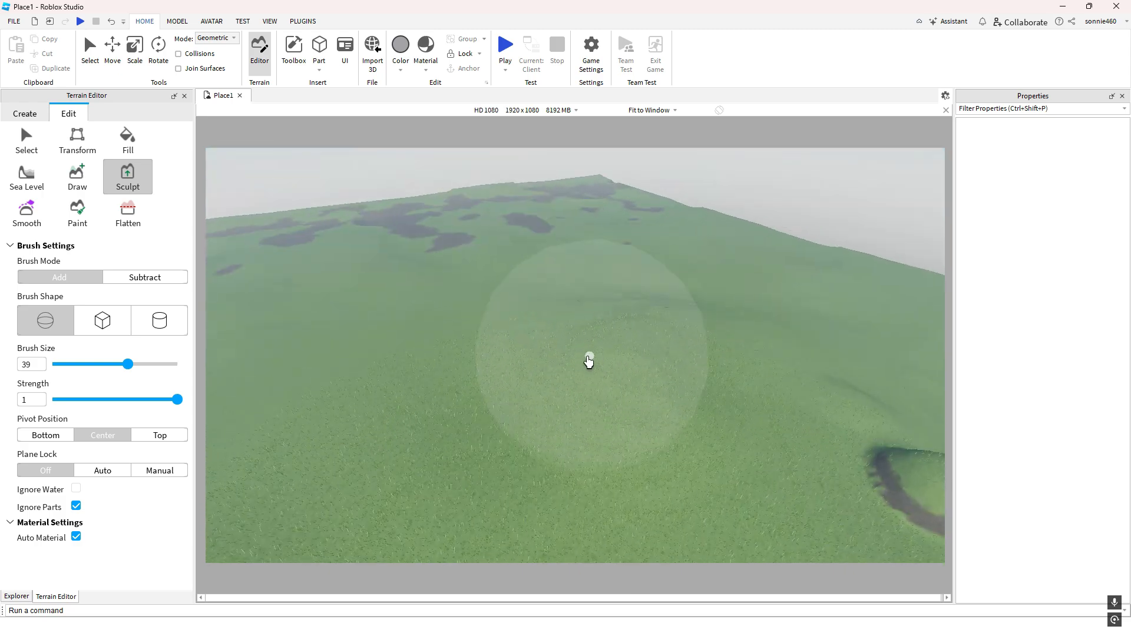
mouse_move(580, 443)
right_down()
mouse_move(557, 432)
mouse_move(444, 437)
right_up()
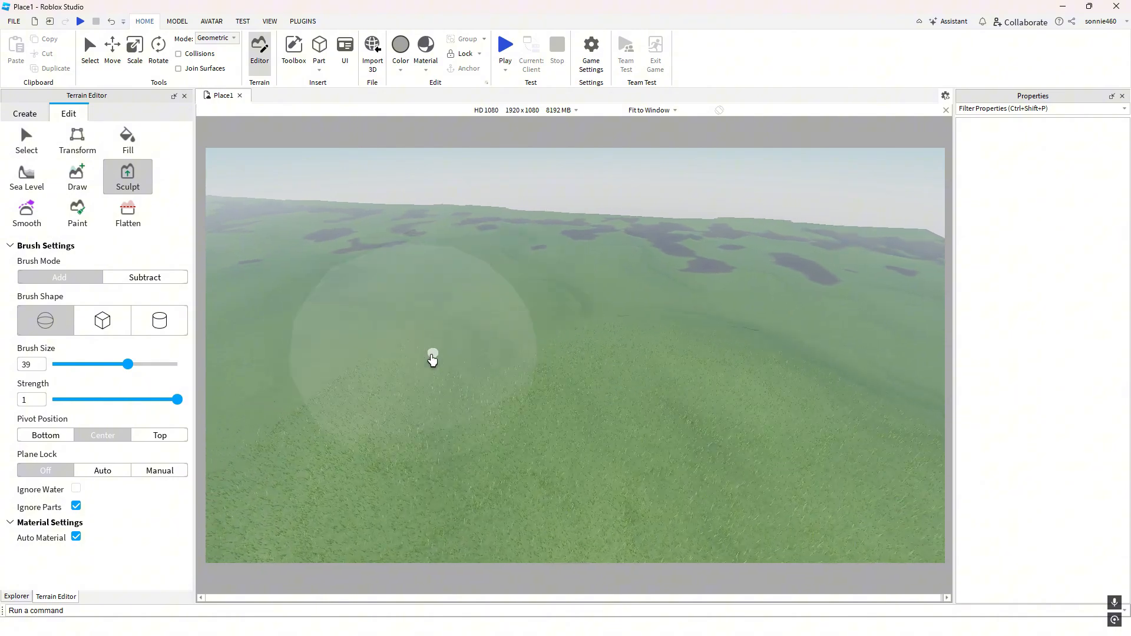
Raise a broad ridge on the open grass, and set the Sculpt mode to Subtract and carve the raised ground down
mouse_move(432, 359)
mouse_down()
mouse_move(394, 409)
mouse_move(595, 401)
mouse_move(642, 313)
mouse_move(575, 293)
mouse_up()
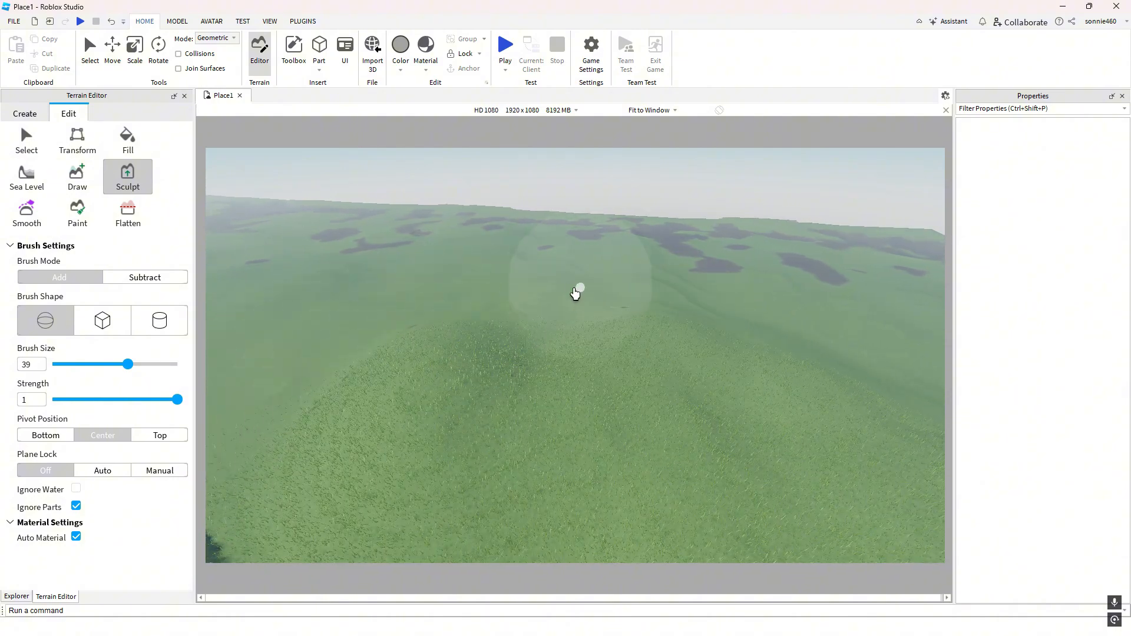
click(145, 277)
drag(454, 328, 456, 333)
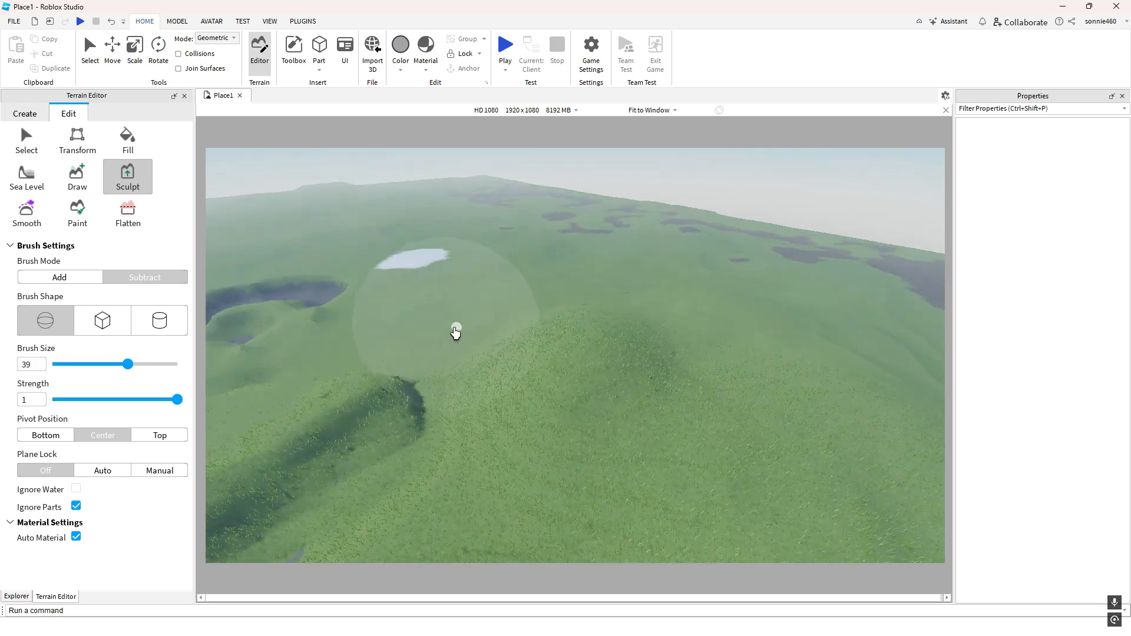
right_drag(455, 332, 500, 363)
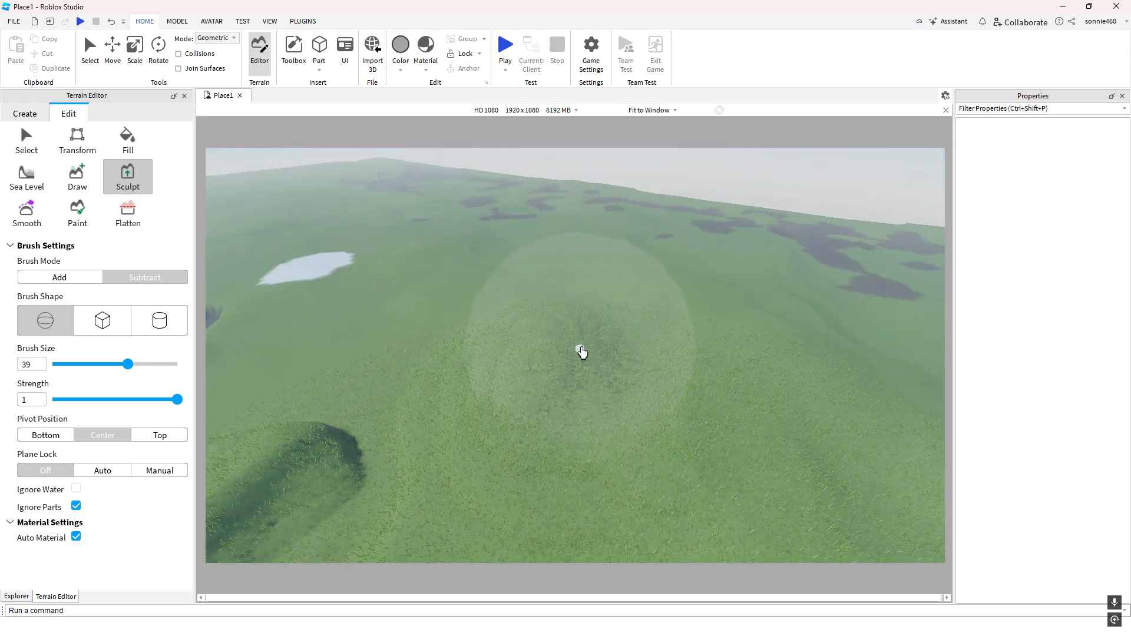
mouse_move(582, 352)
mouse_down()
mouse_move(599, 316)
mouse_move(523, 293)
mouse_move(444, 307)
mouse_move(459, 395)
mouse_move(578, 412)
mouse_move(581, 330)
mouse_move(490, 388)
mouse_move(518, 434)
mouse_move(539, 337)
mouse_up()
right_drag(539, 337, 540, 349)
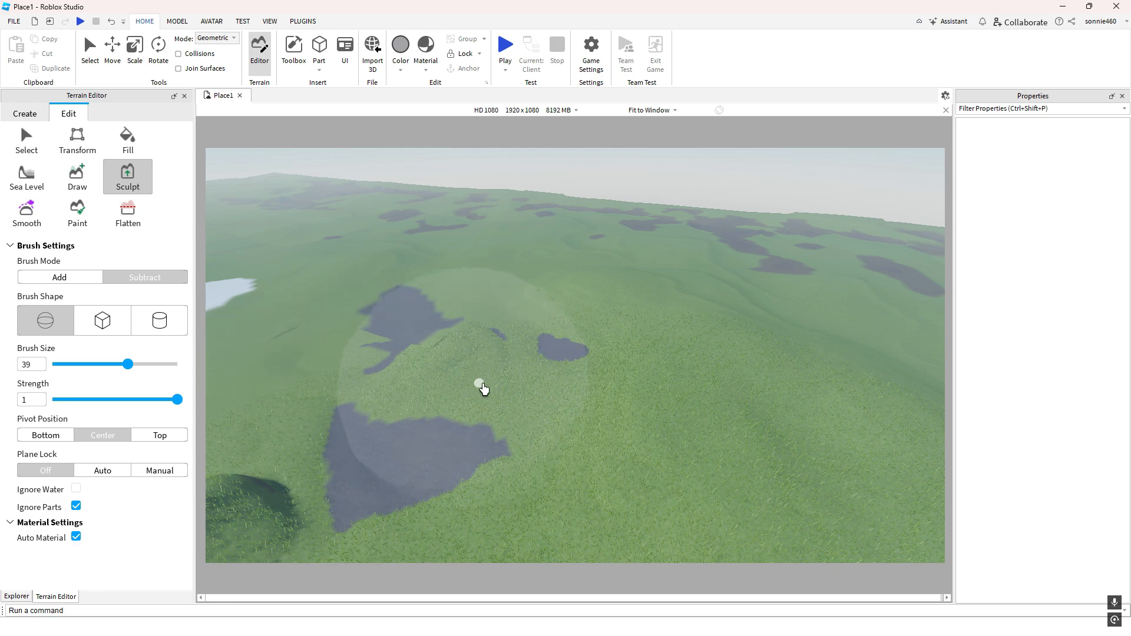
right_drag(490, 346, 498, 355)
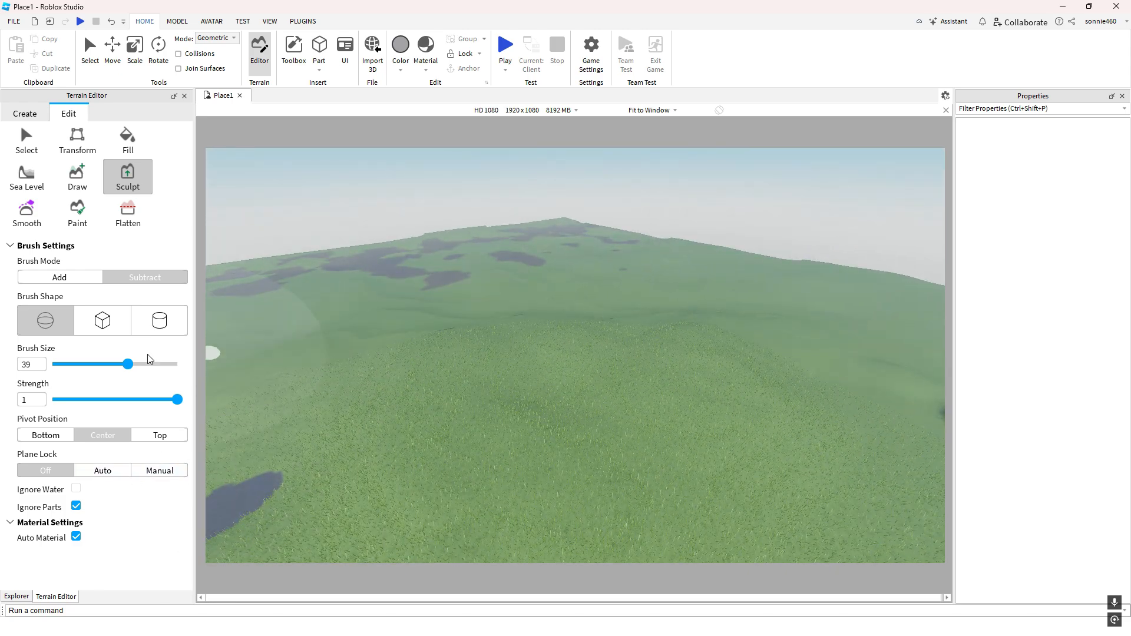
Switch to the Smooth tool and set its brush size to 21 near the raised grassy block by the lake
right_drag(462, 314, 468, 314)
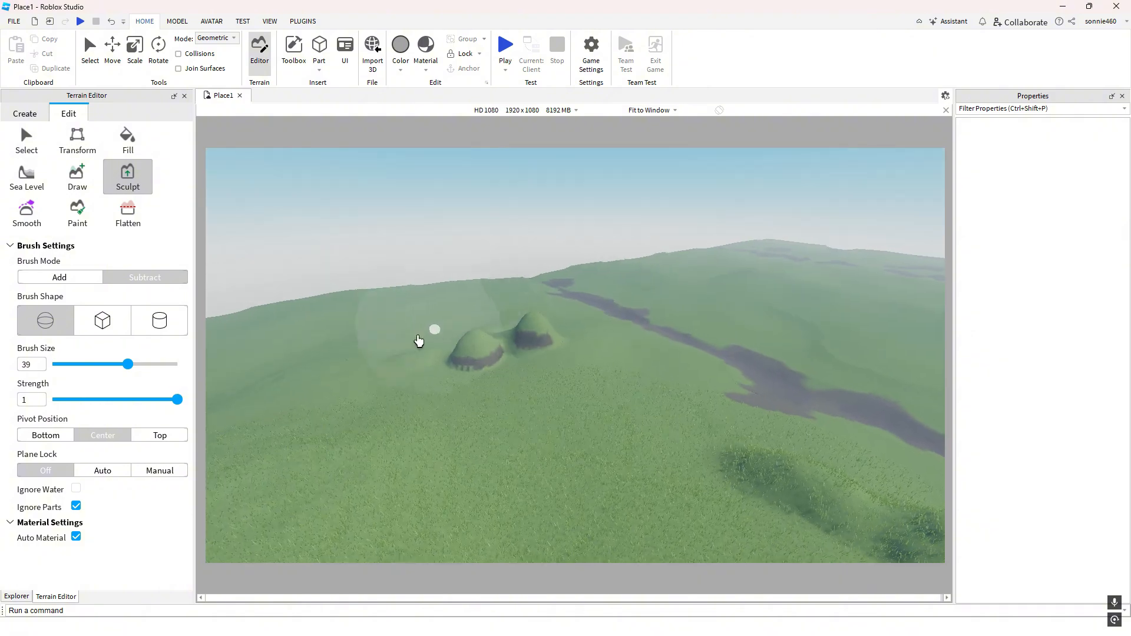
click(41, 212)
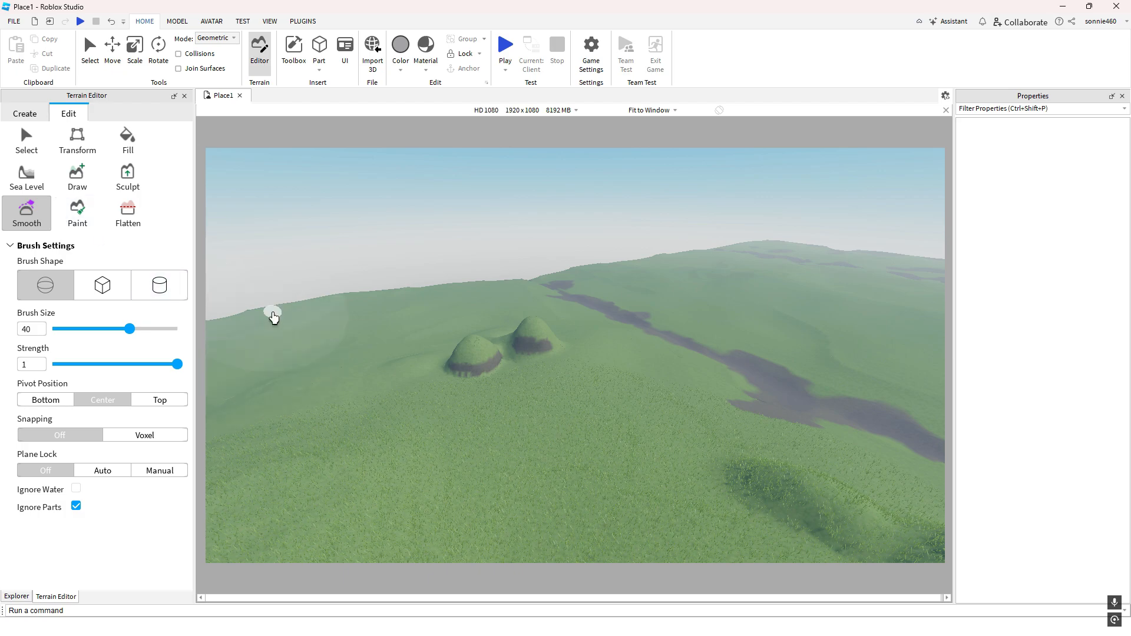
right_drag(481, 386, 481, 387)
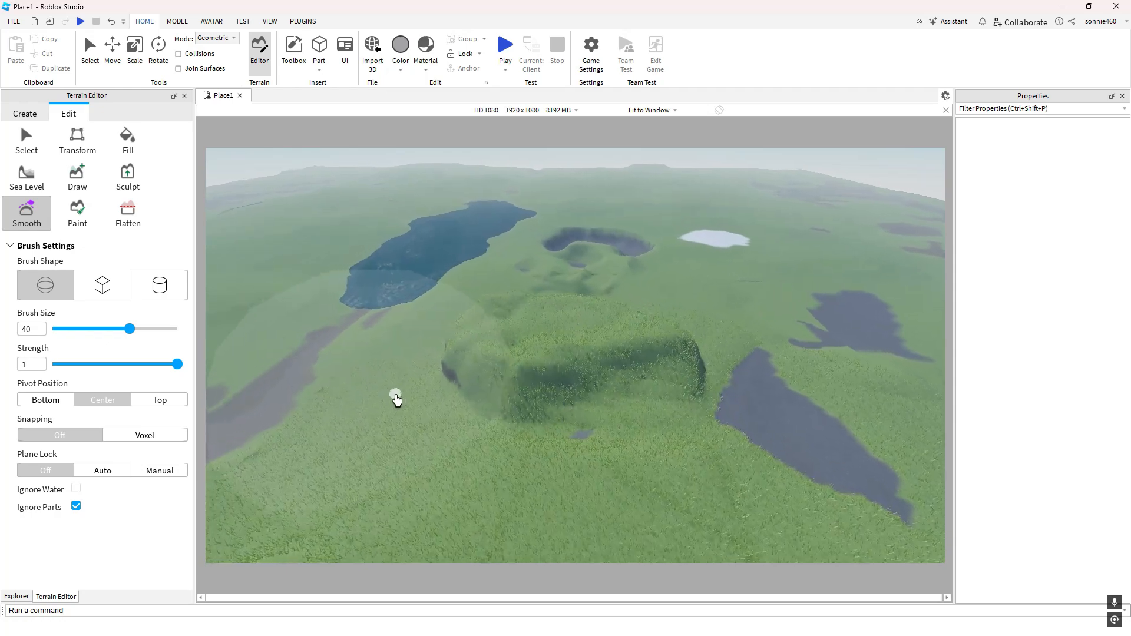
scroll(405, 401, up, 2)
key(a)
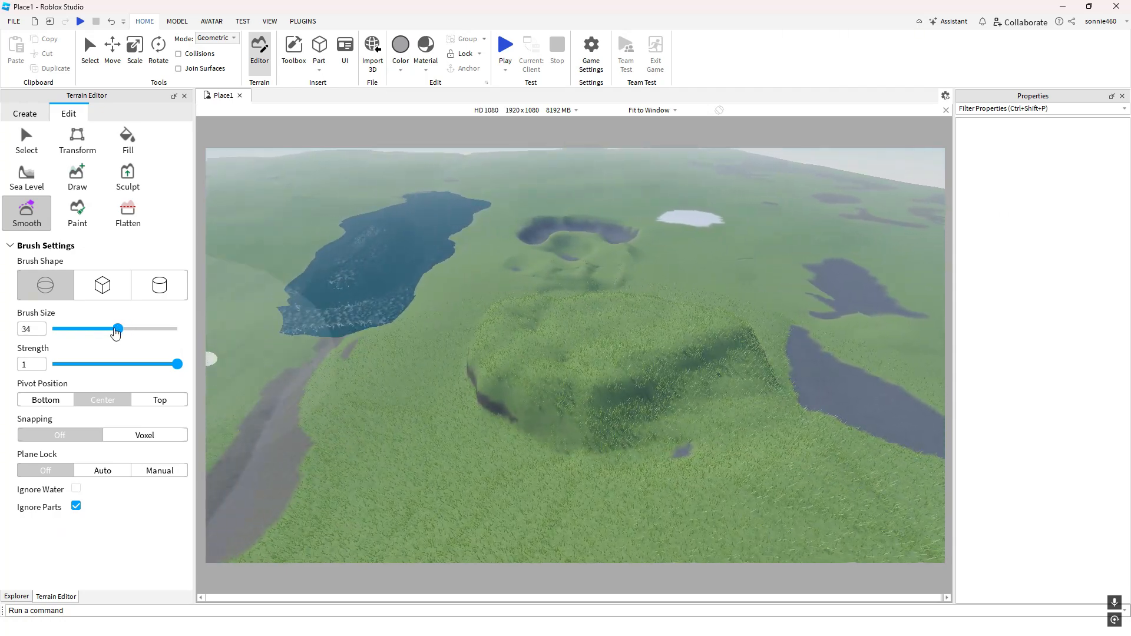
drag(115, 332, 91, 330)
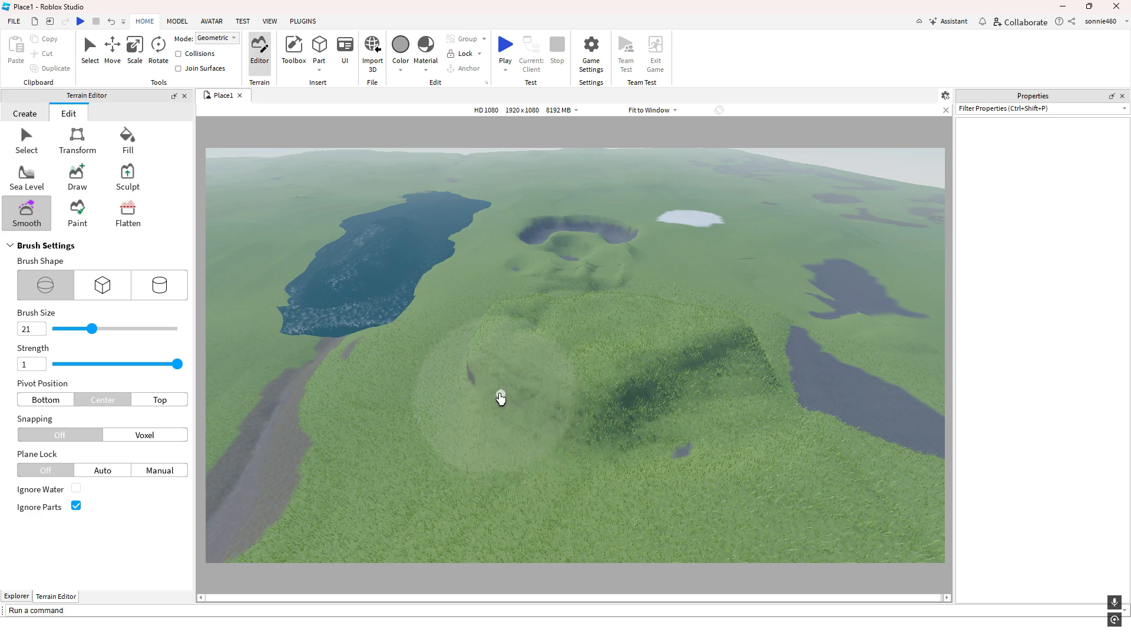
Smooth the steep rocky sides of the raised grassy block, and set the Smooth strength to 0.5
mouse_move(478, 366)
right_down()
mouse_move(512, 401)
mouse_move(503, 401)
mouse_move(510, 431)
right_up()
scroll(513, 401, up, 1)
key(a)
key(w)
key(a)
key(w)
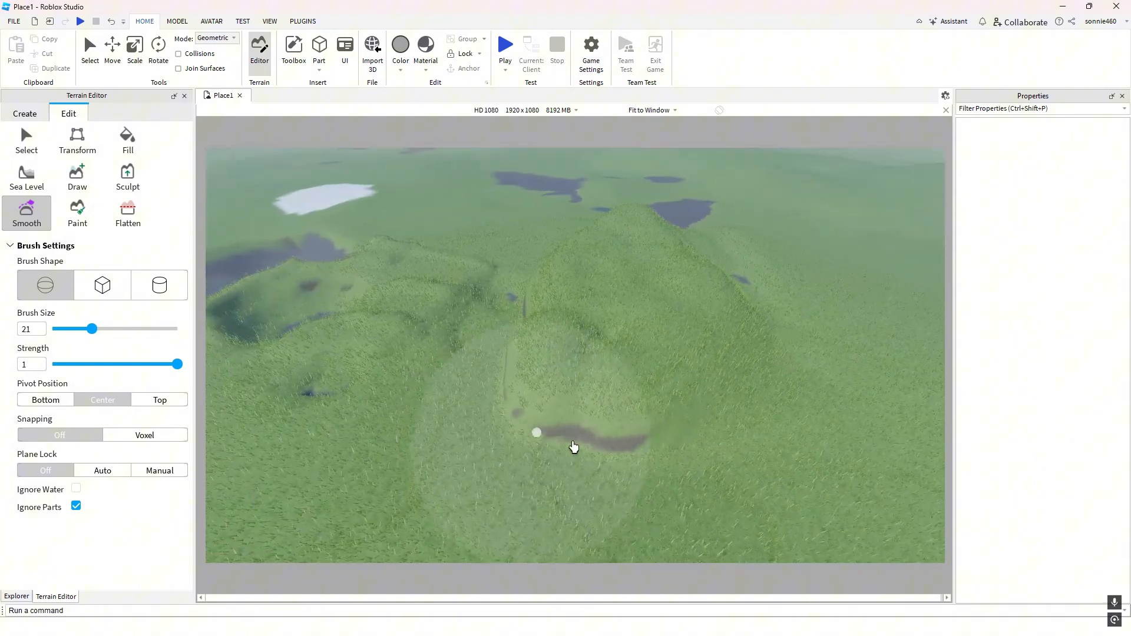
drag(677, 436, 678, 390)
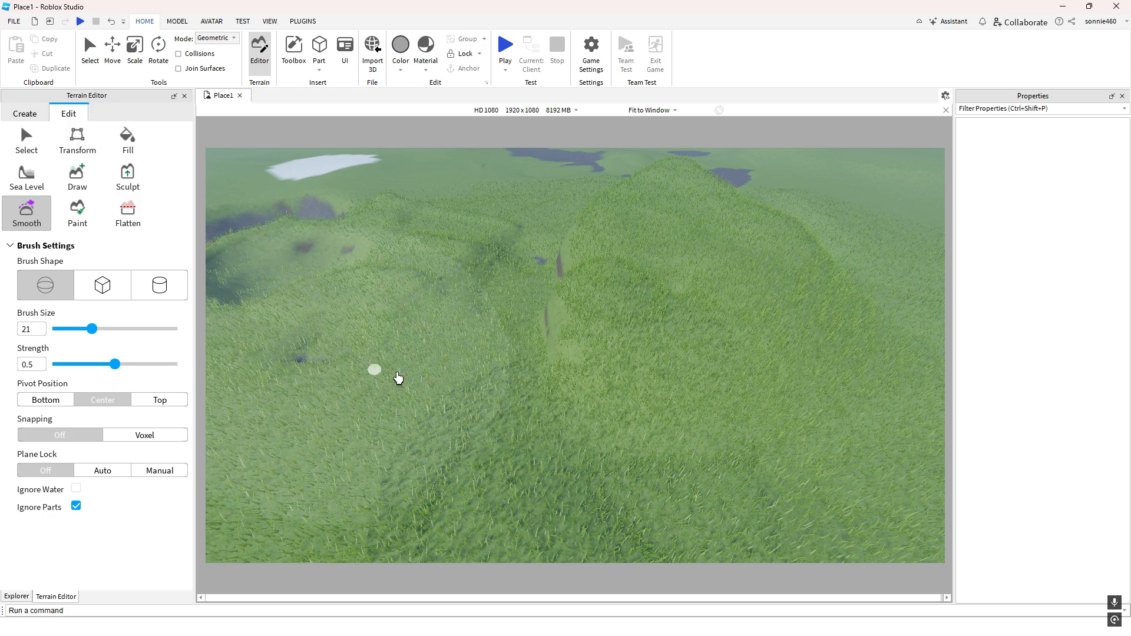
Smooth the rocky crater beside the lake and its inner grassy mound at strength 0.5
right_drag(398, 378, 400, 380)
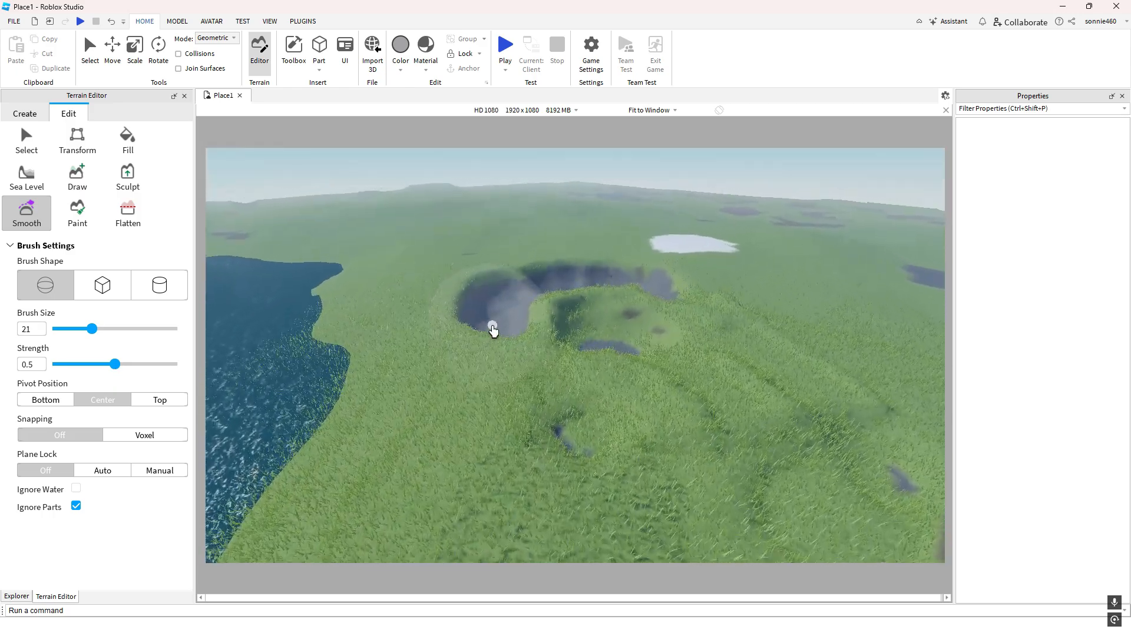
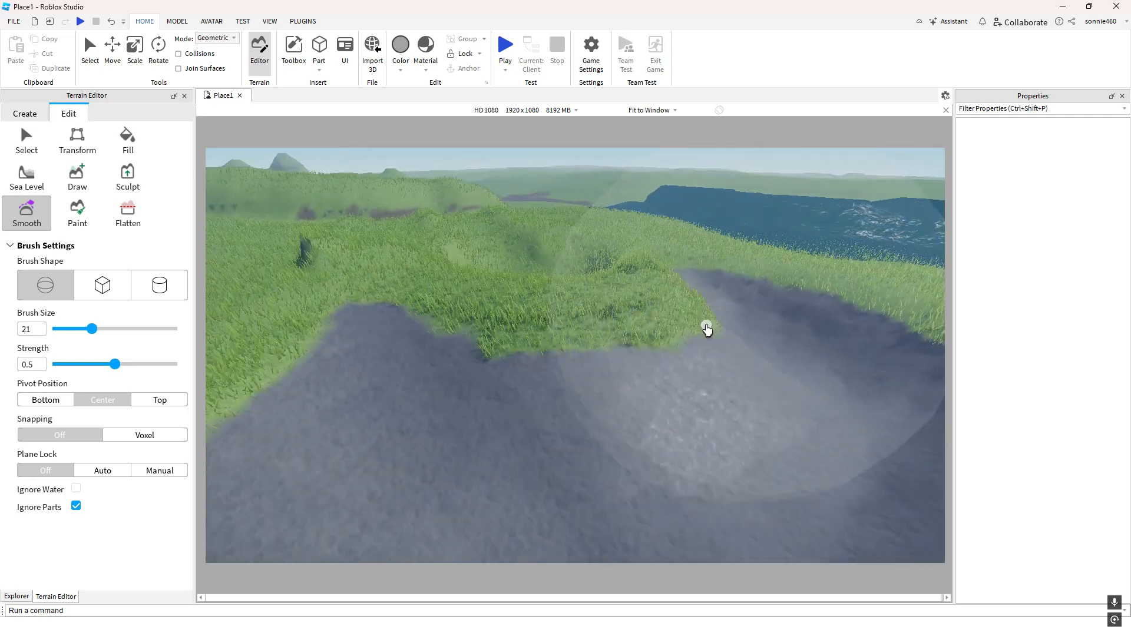
scroll(695, 326, up, 3)
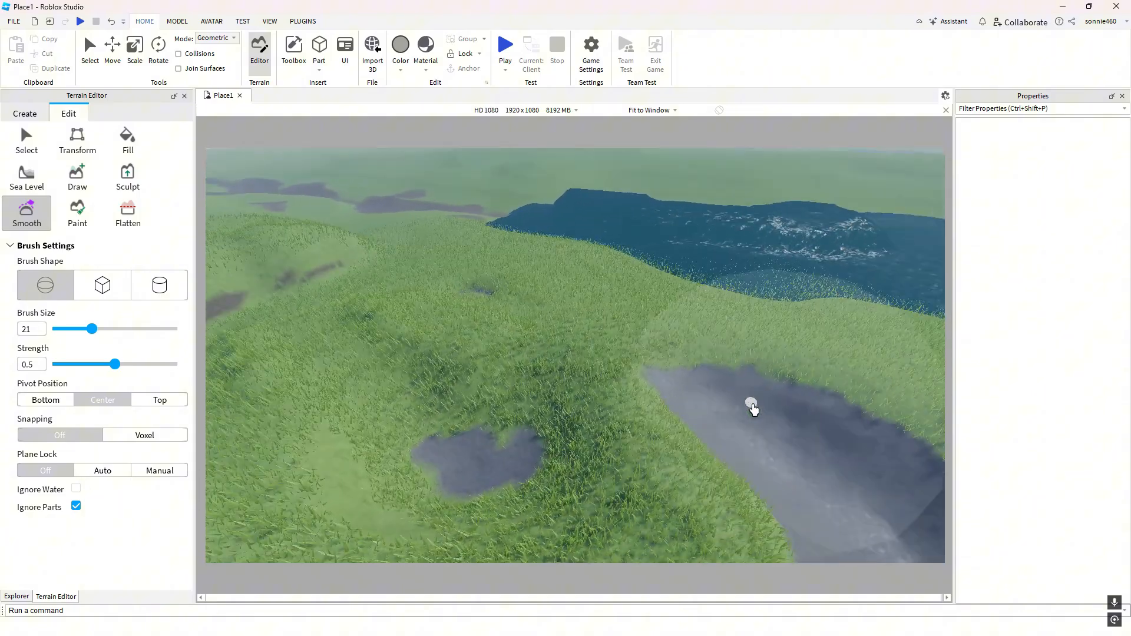
right_drag(772, 402, 776, 390)
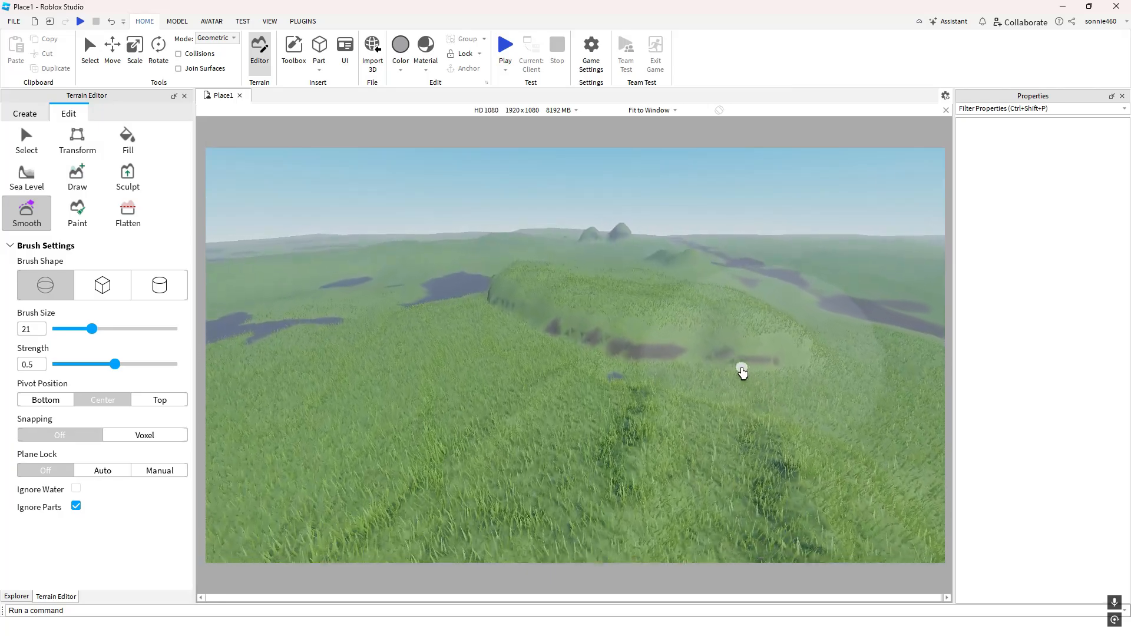
Smooth the remaining rocky edge along the side of the raised grassy block at strength 0.5
right_drag(742, 377, 701, 388)
key(a)
mouse_move(702, 389)
mouse_down()
mouse_move(566, 358)
mouse_move(475, 355)
mouse_move(563, 406)
mouse_up()
key(a)
right_drag(563, 407, 624, 412)
key(a)
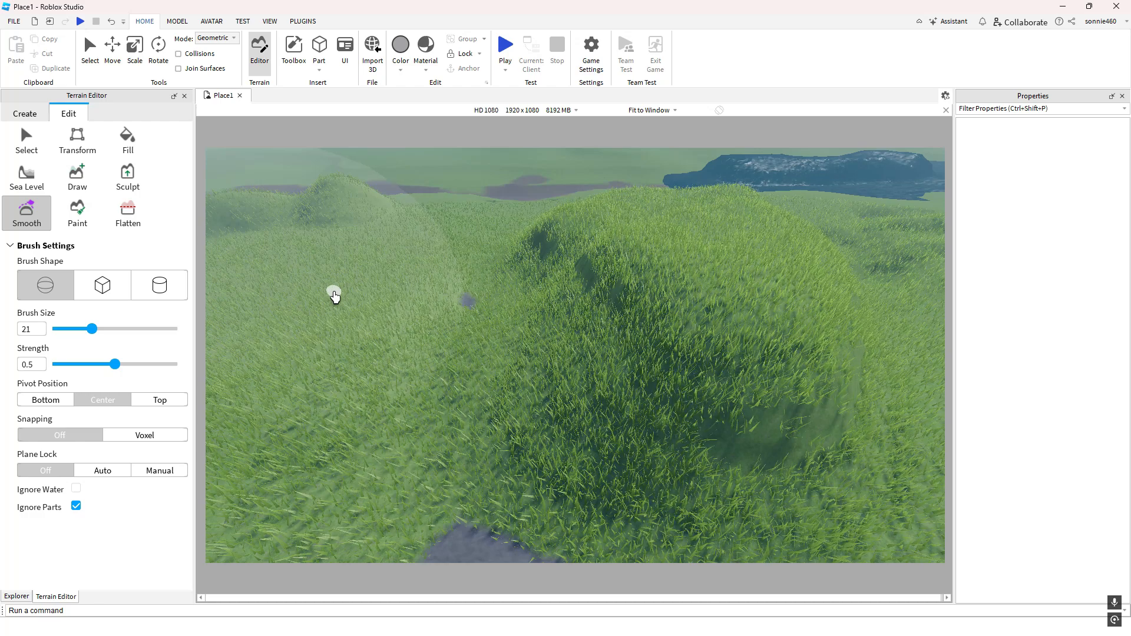
Switch to the Paint tool over the open grass and bring its full source material list into view
click(78, 217)
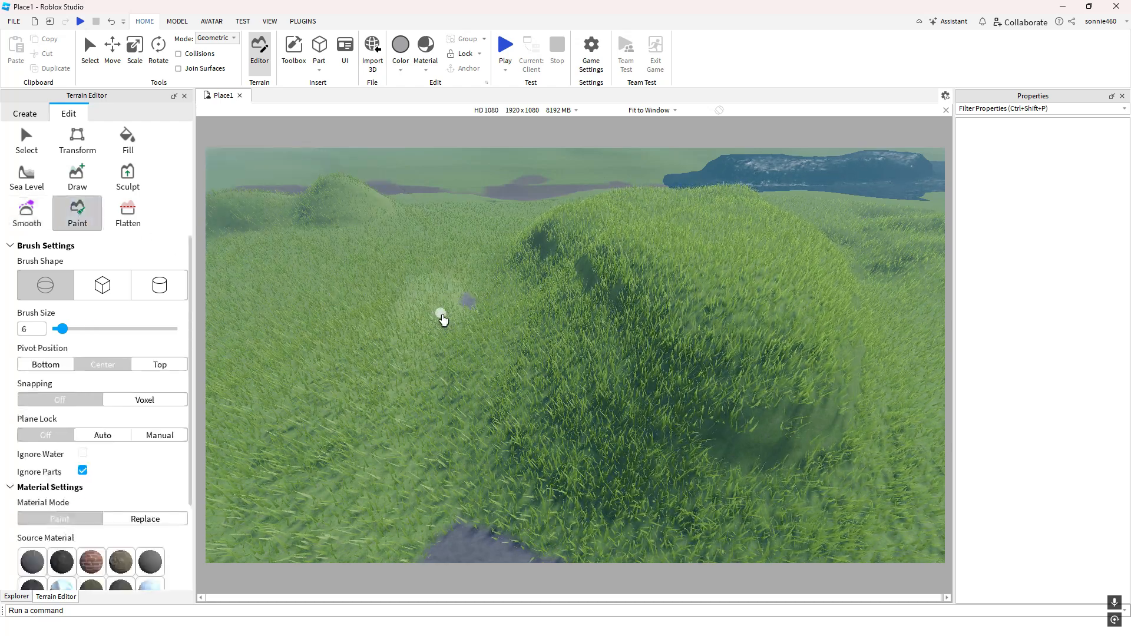
right_drag(439, 316, 448, 316)
key(e)
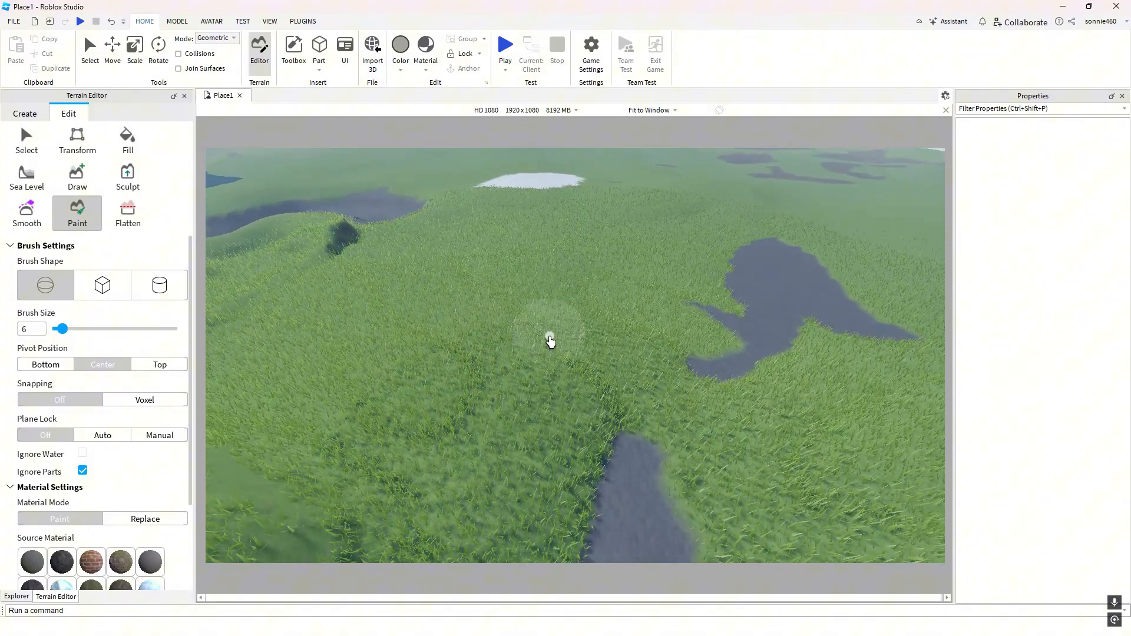
right_drag(549, 337, 548, 336)
key(w)
key(e)
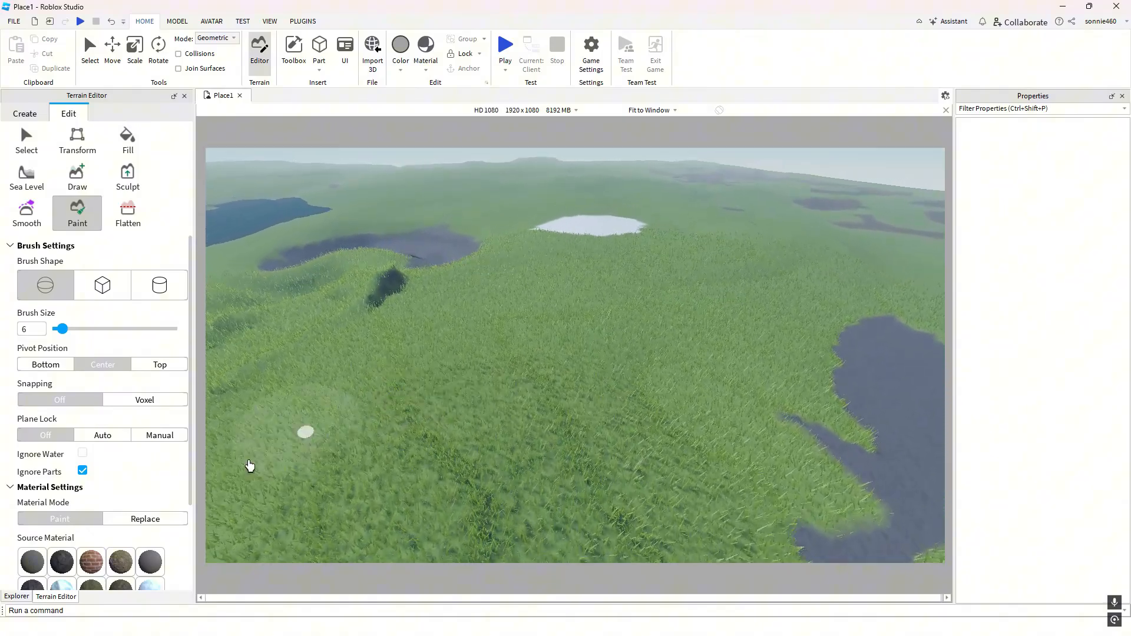
key(w)
scroll(179, 471, down, 3)
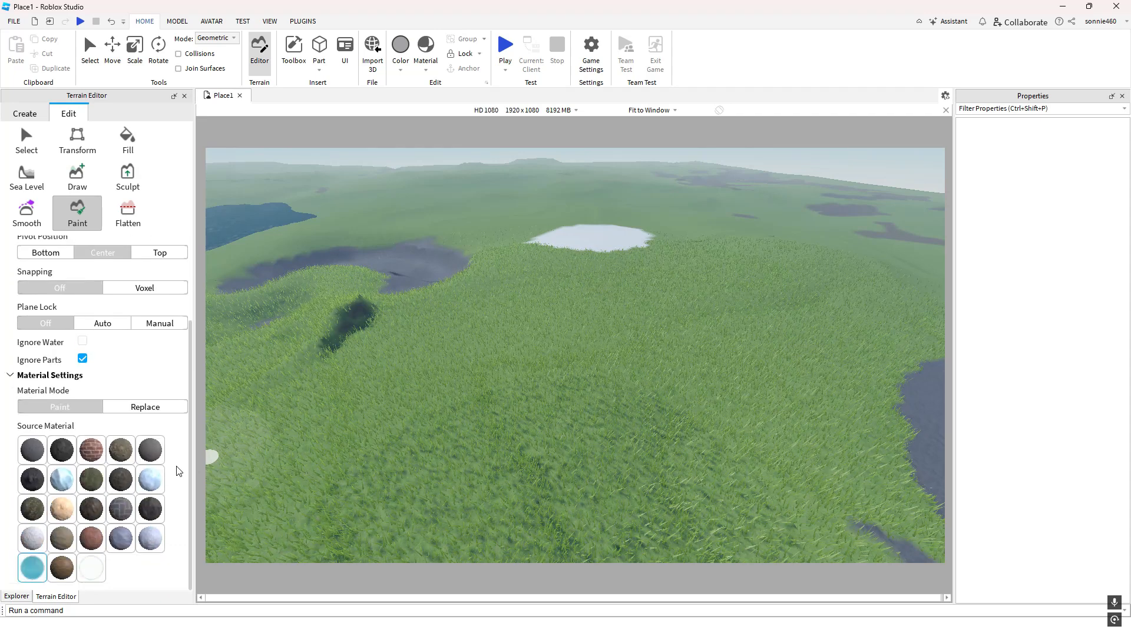
Choose the white glacier-like source material and paint a large patch on the grass with the size 6 brush
right_drag(371, 444, 358, 446)
right_drag(499, 444, 498, 446)
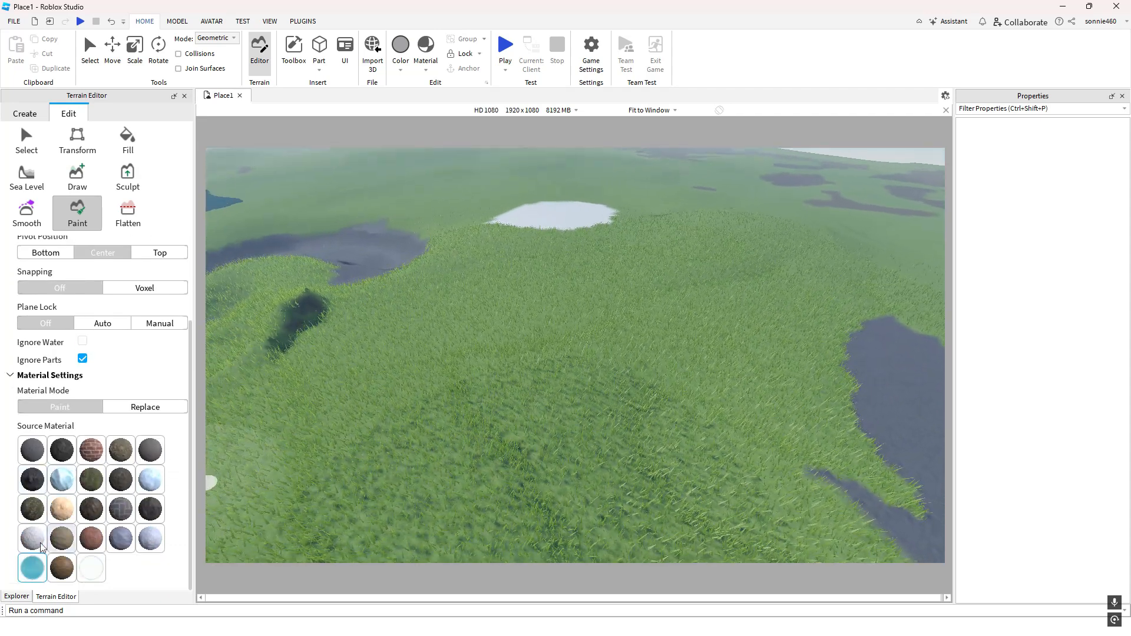
click(66, 478)
right_drag(472, 468, 490, 470)
mouse_move(489, 470)
mouse_down()
mouse_move(480, 348)
mouse_move(460, 485)
mouse_move(543, 328)
mouse_move(388, 477)
mouse_up()
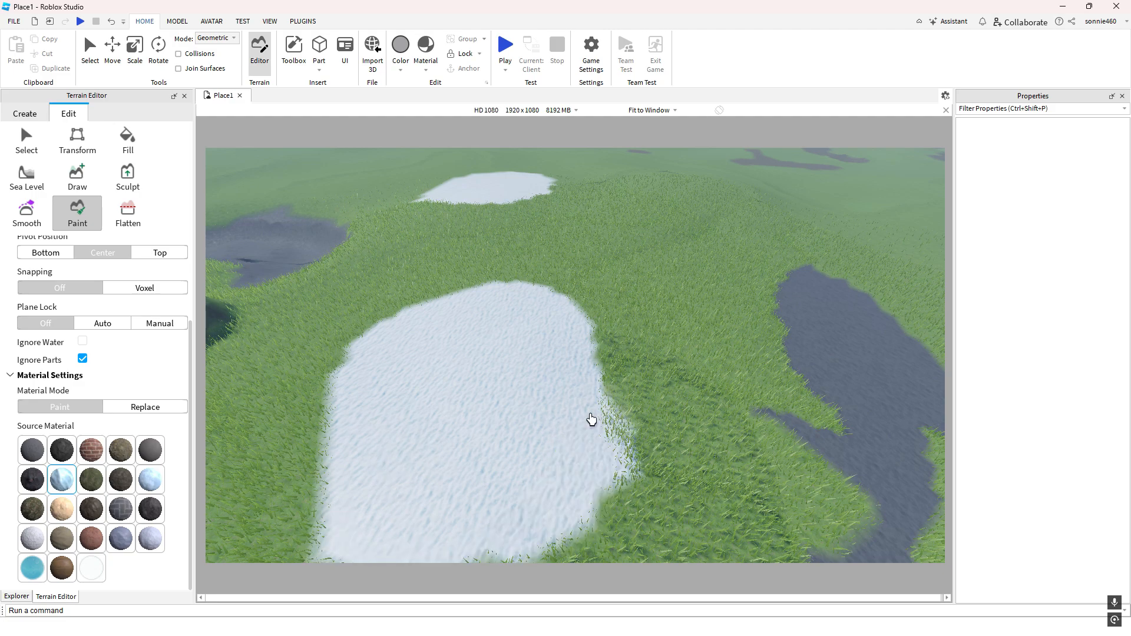
mouse_move(589, 414)
mouse_down()
mouse_move(458, 399)
mouse_move(611, 399)
mouse_up()
Examine the painted white patch from underneath the terrain and from above
mouse_move(611, 398)
right_down()
mouse_move(602, 409)
mouse_move(652, 430)
right_up()
key(q)
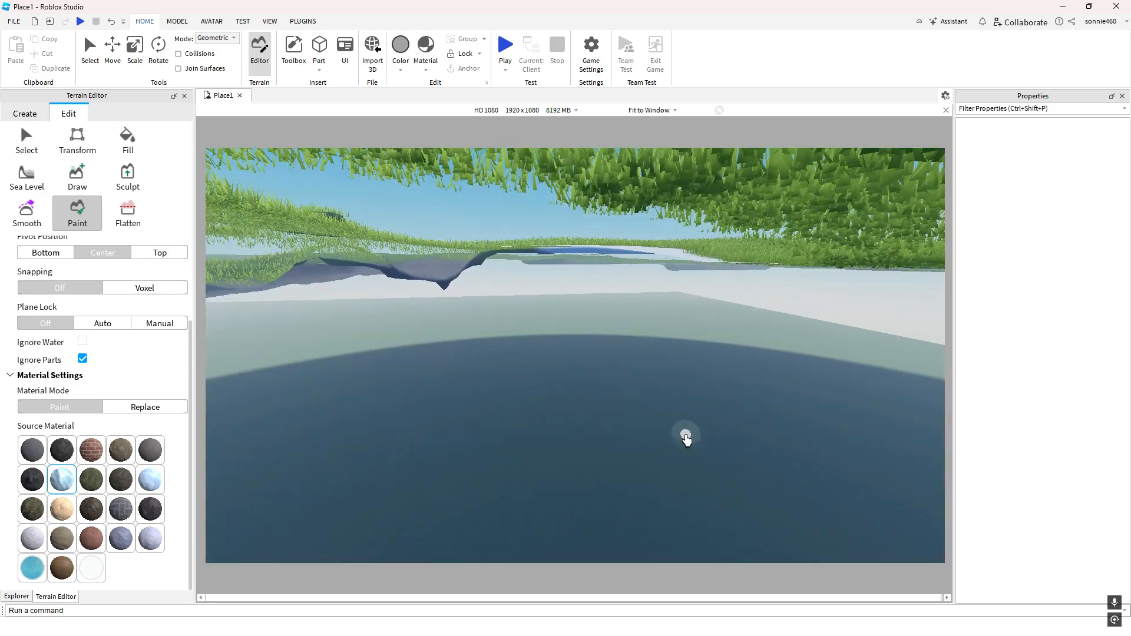
key(e)
right_drag(697, 419, 664, 413)
key(e)
key(e)
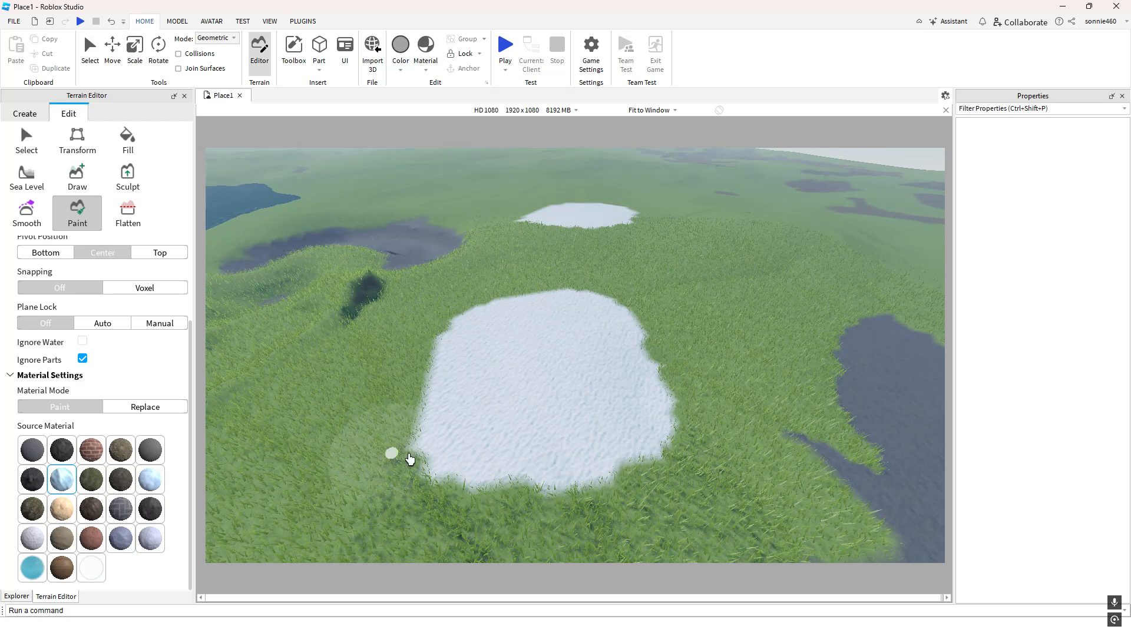
right_drag(410, 460, 401, 469)
key(w)
Switch to the Sculpt tool, set its brush size to 8, and subtract a hole at the edge of the white patch
scroll(135, 396, up, 3)
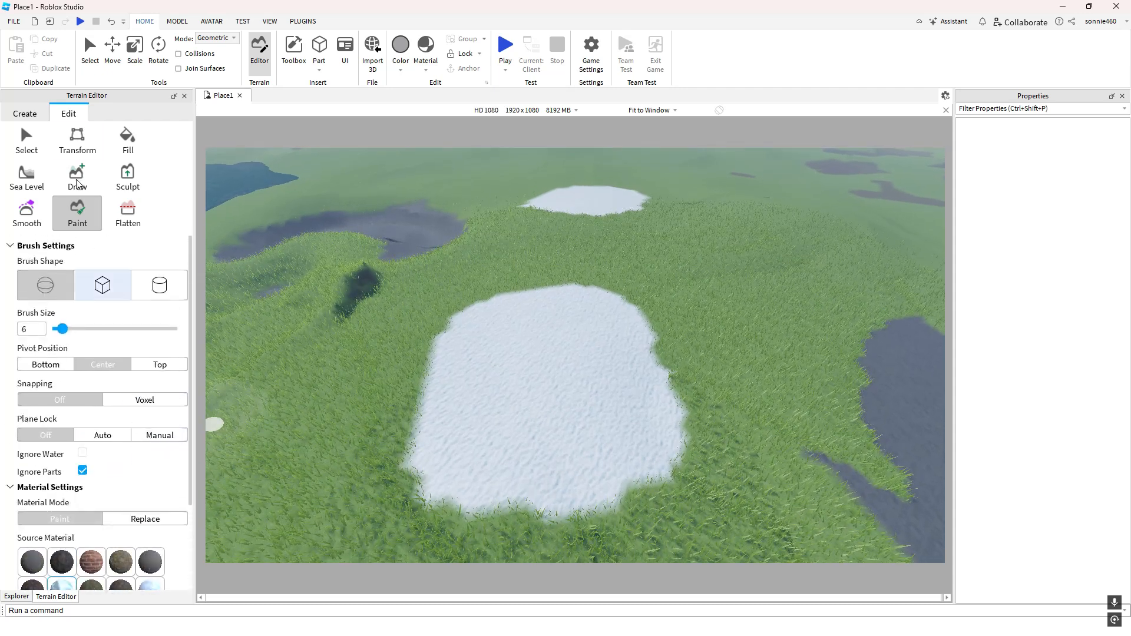
click(132, 176)
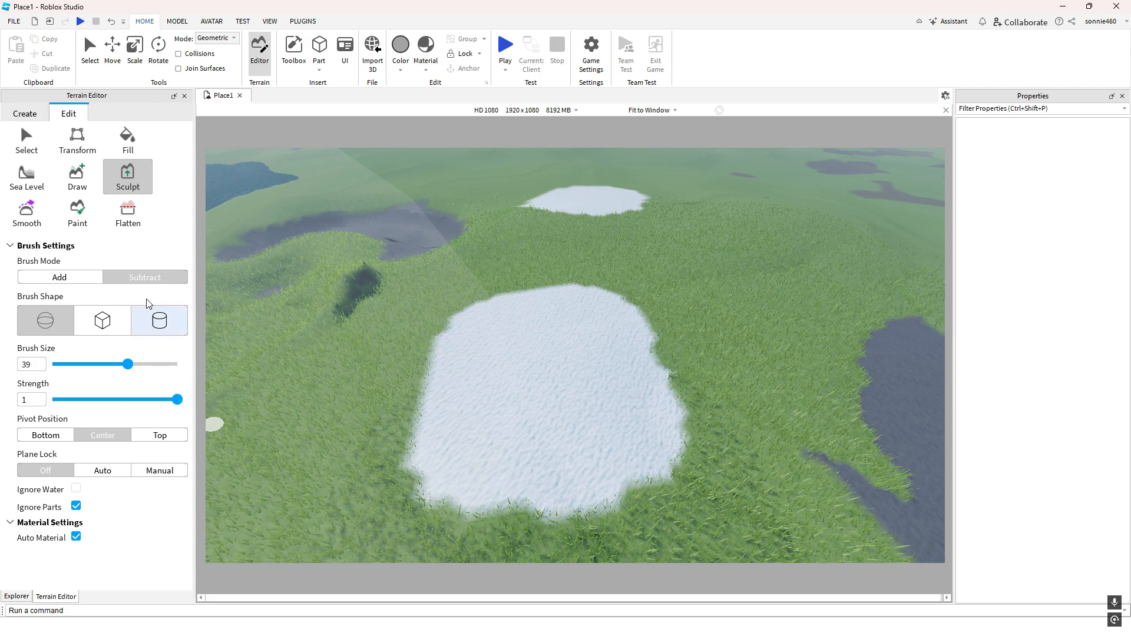
right_drag(511, 427, 459, 425)
key(w)
mouse_move(106, 365)
mouse_down()
mouse_move(55, 364)
mouse_move(66, 364)
mouse_up()
drag(492, 390, 488, 394)
right_drag(485, 393, 485, 397)
key(w)
right_drag(566, 358, 570, 363)
scroll(570, 363, down, 4)
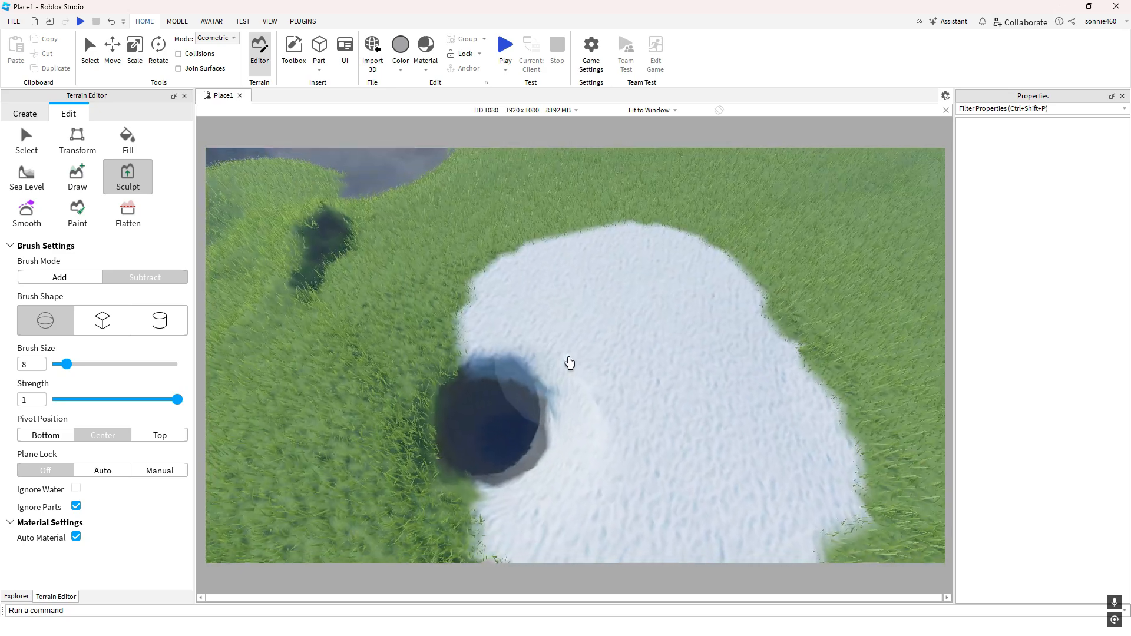
Return to the Paint tool at the lake and choose the pale blue ice-like source material
click(79, 218)
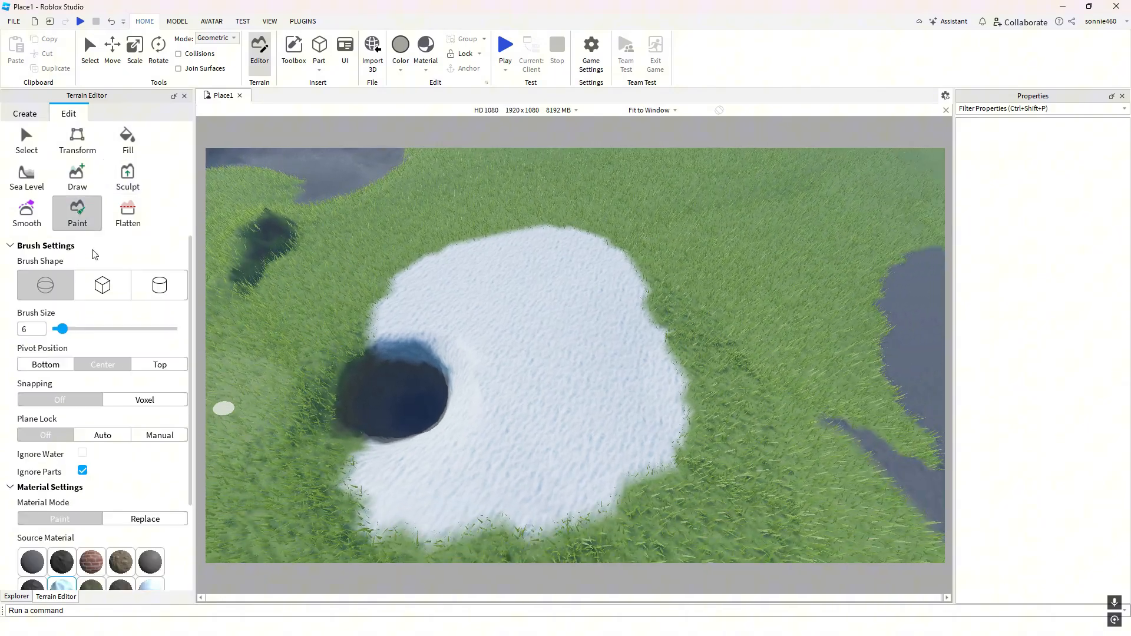
scroll(124, 432, down, 3)
scroll(424, 424, down, 5)
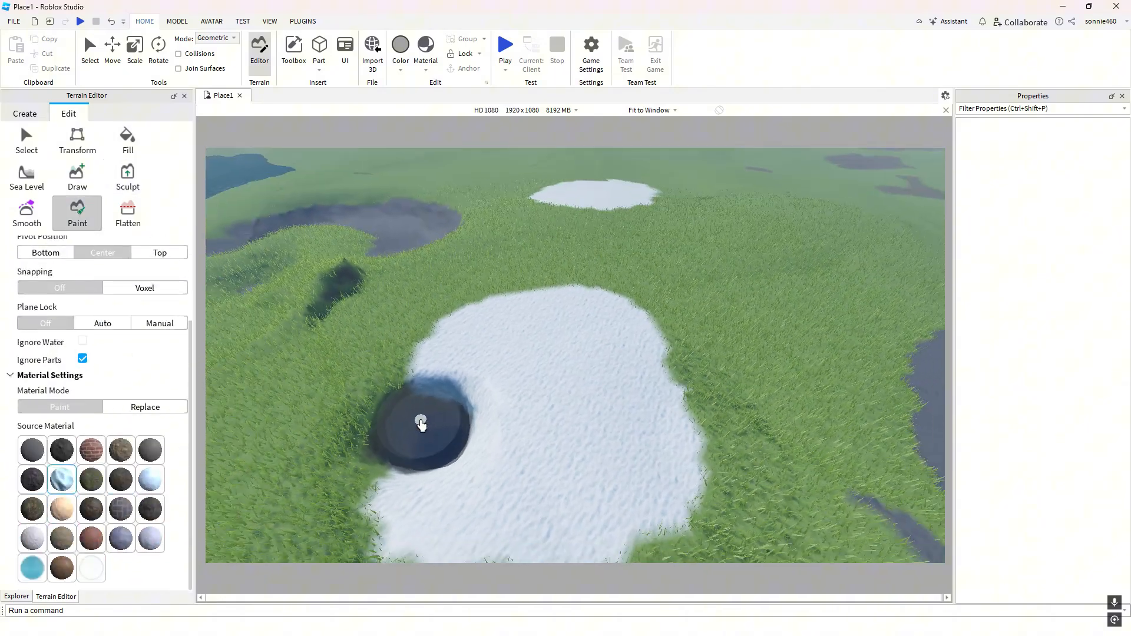
right_drag(412, 415, 210, 472)
key(w)
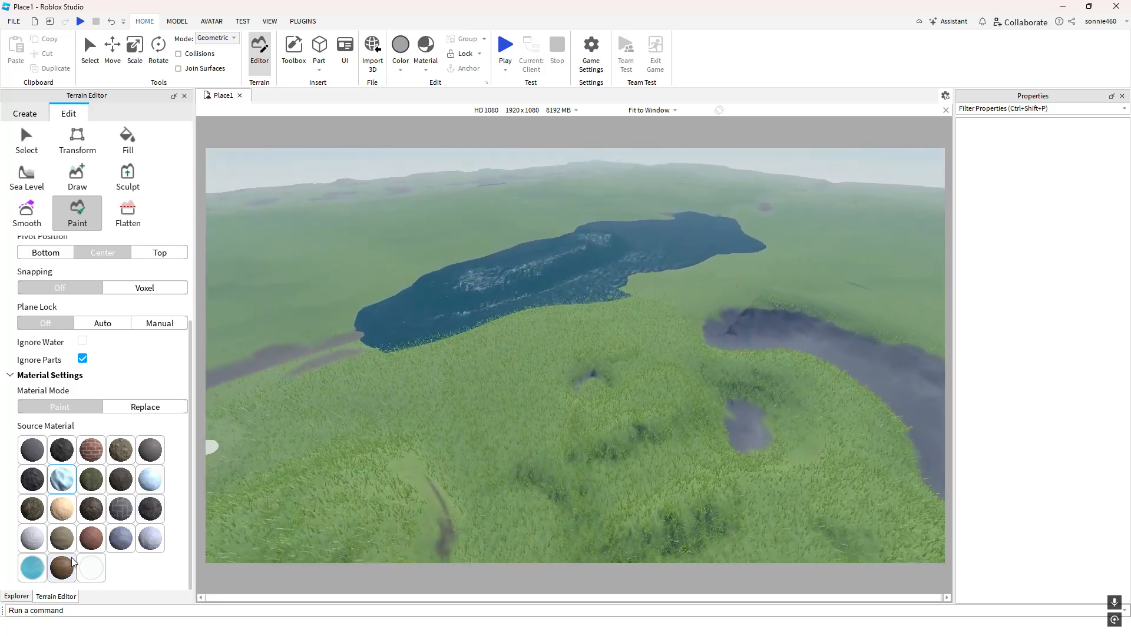
key(w)
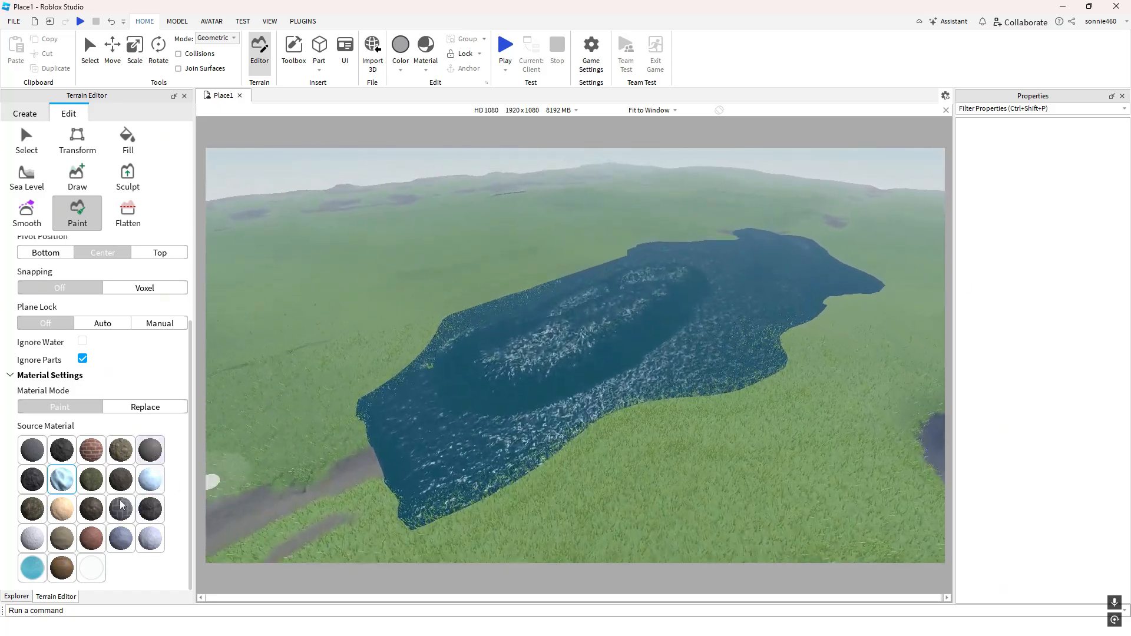
click(150, 479)
Try painting the near end of the lake and its shore with the ice-like material, and undo the painting
drag(434, 459, 414, 484)
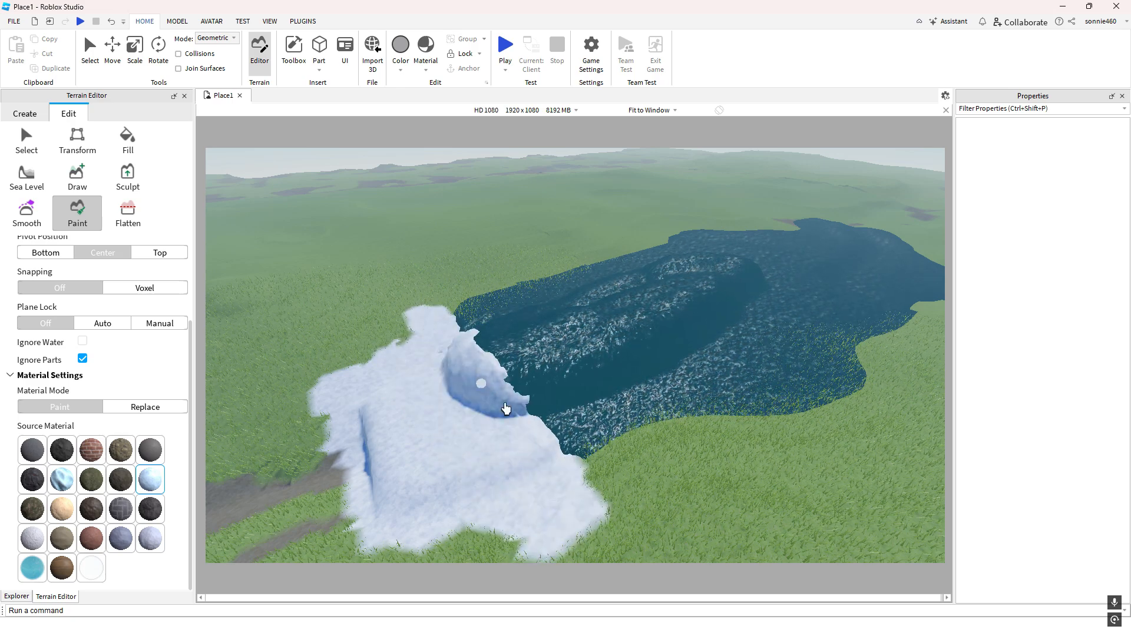
drag(505, 408, 564, 452)
key(ctrl+z)
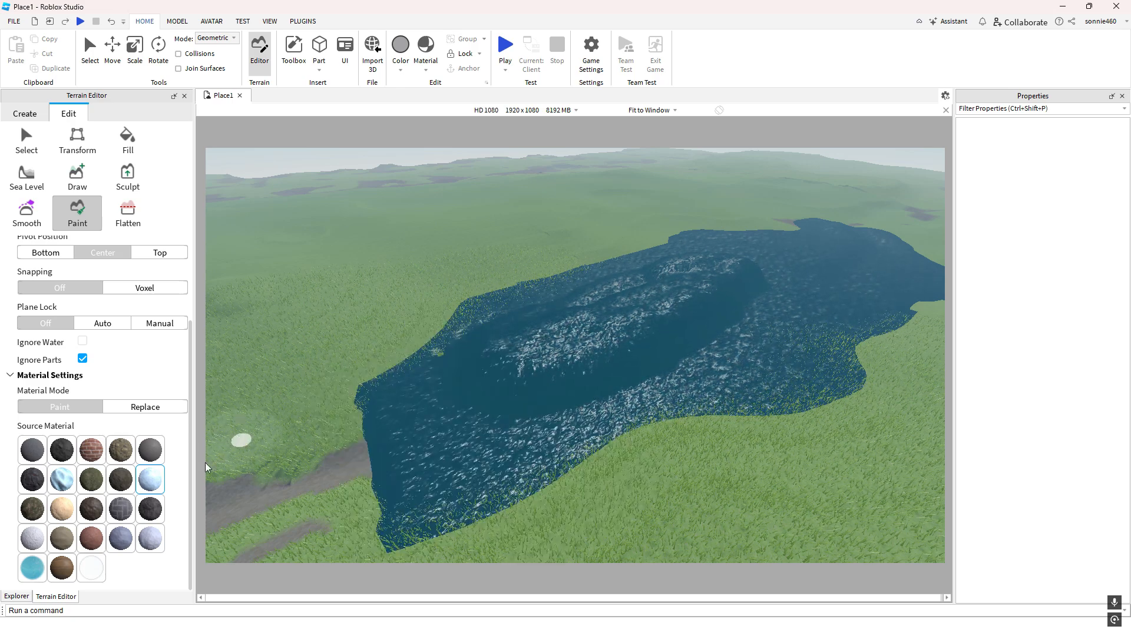
Switch the Paint tool to Replace mode and replace the water at the lake's near end with the pale blue ice-like target material
click(131, 408)
scroll(150, 469, down, 3)
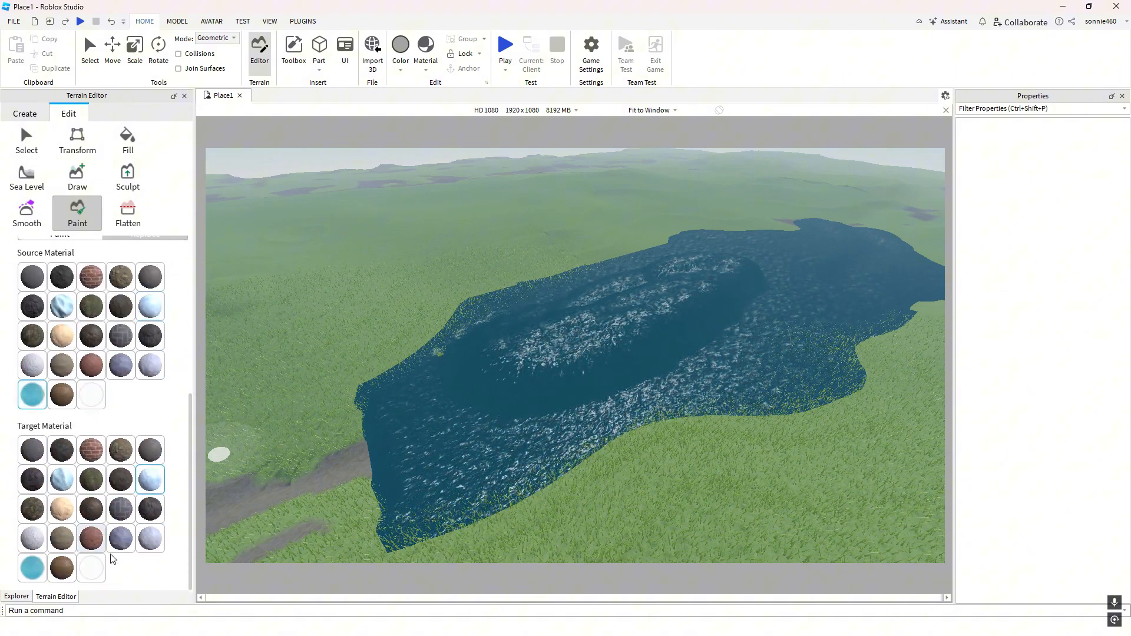
mouse_move(406, 524)
mouse_down()
mouse_move(348, 440)
mouse_move(379, 442)
mouse_move(412, 420)
mouse_move(531, 514)
mouse_up()
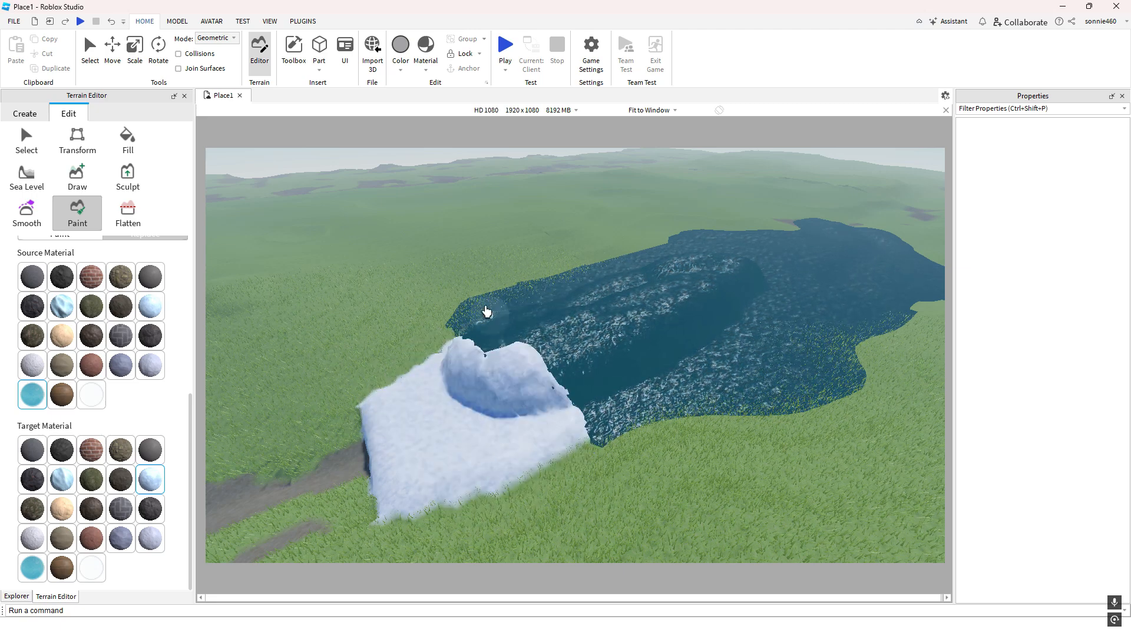
Set the Paint brush size to 34 and replace the rest of the lake's water with the pale ice-like material
scroll(75, 370, up, 5)
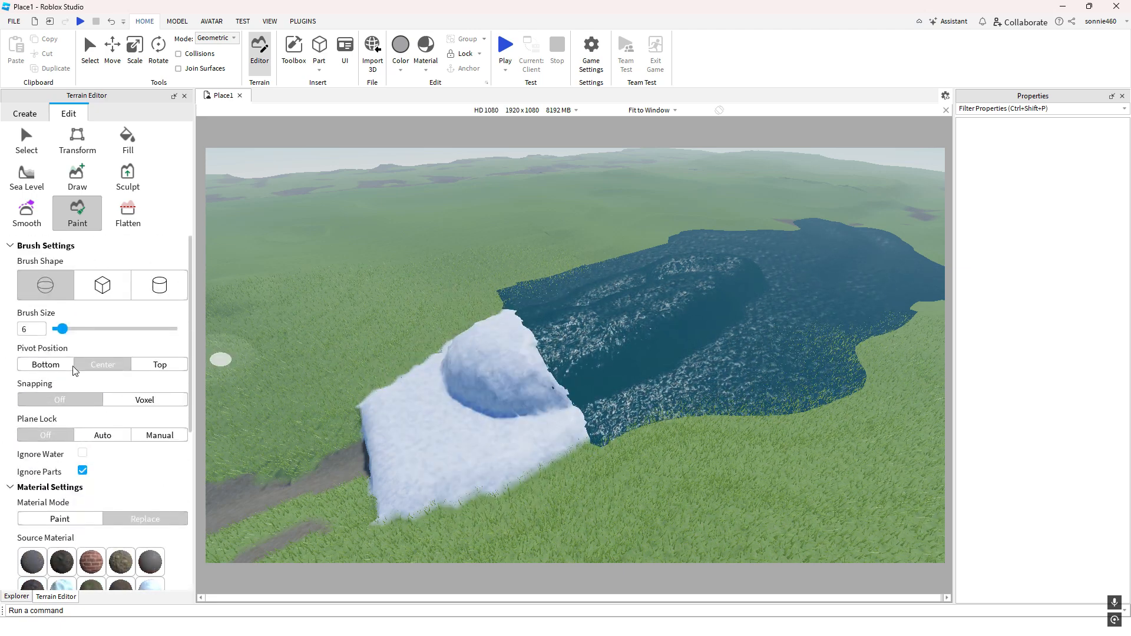
drag(67, 329, 123, 330)
right_drag(503, 342, 563, 368)
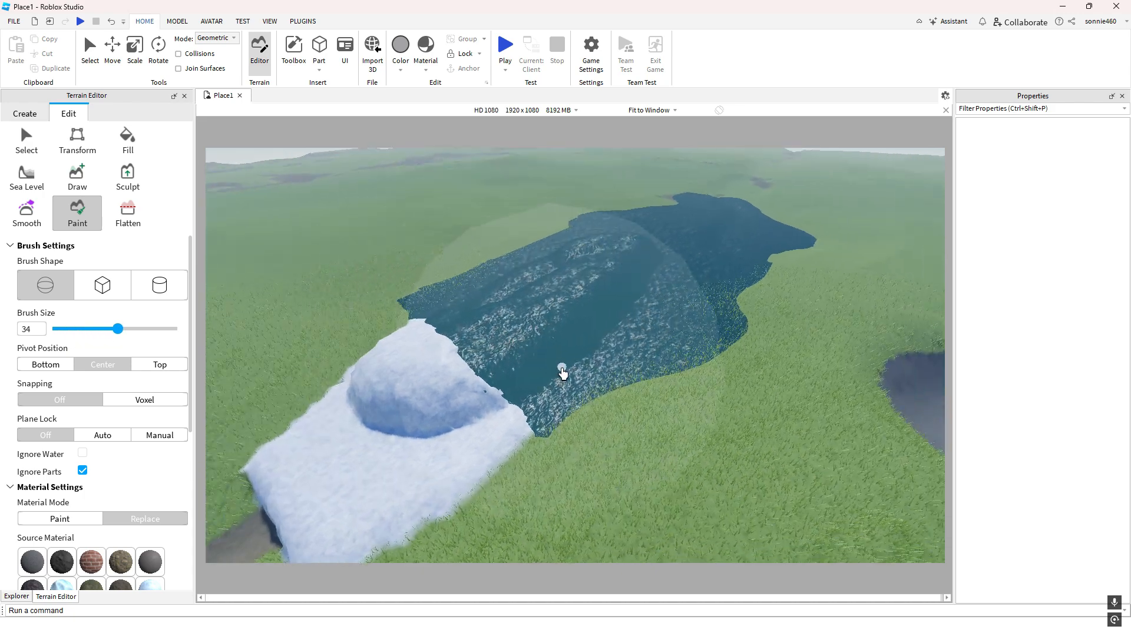
mouse_move(563, 368)
mouse_down()
mouse_move(458, 271)
mouse_move(714, 320)
mouse_move(576, 250)
mouse_move(775, 227)
mouse_move(686, 212)
mouse_up()
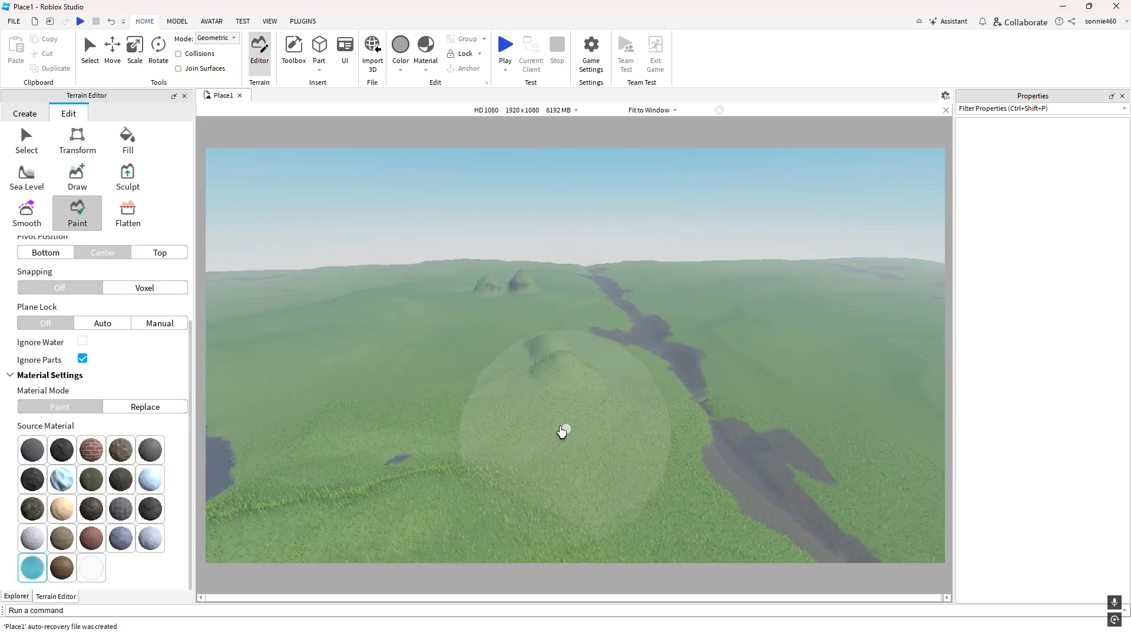
Switch to the Flatten tool at the two small mounds and set its brush size to 17
key(w)
key(e)
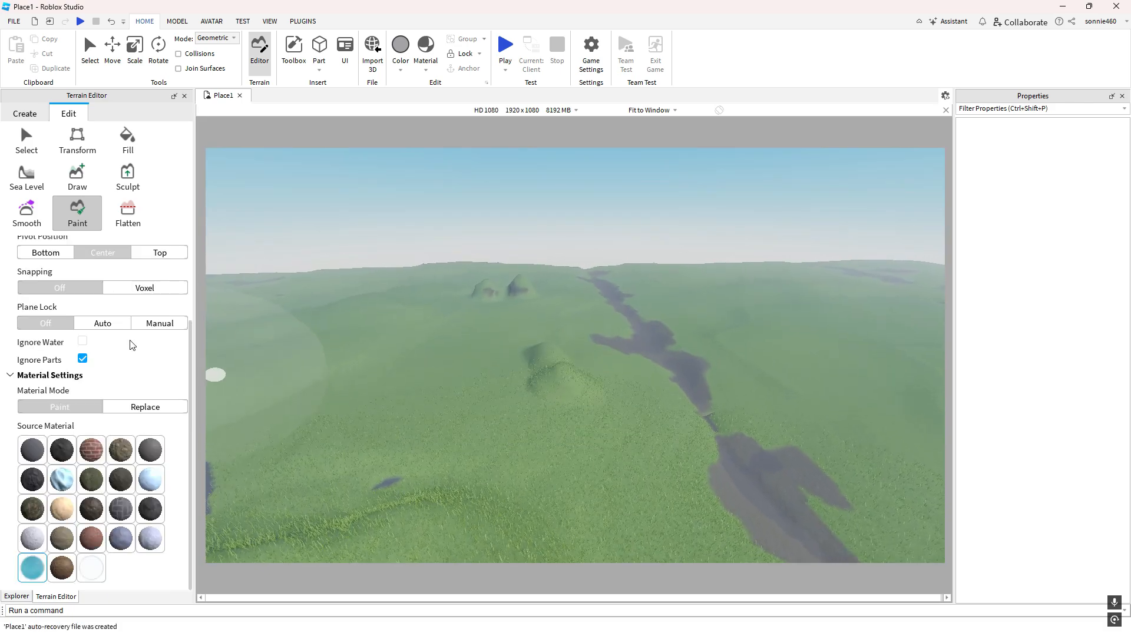
click(134, 222)
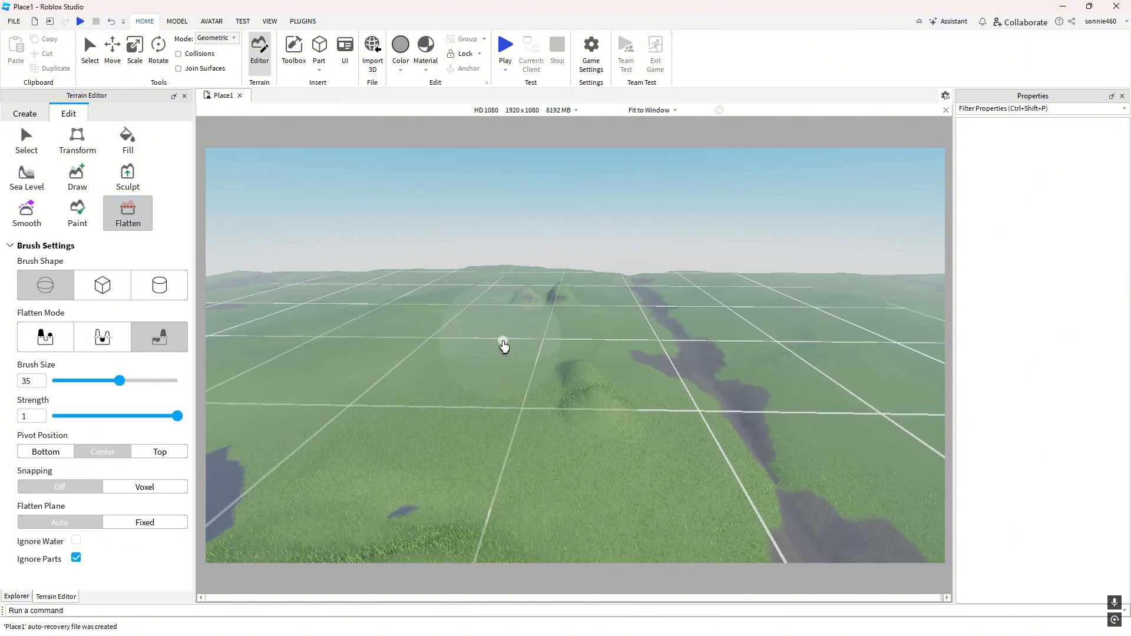
key(w)
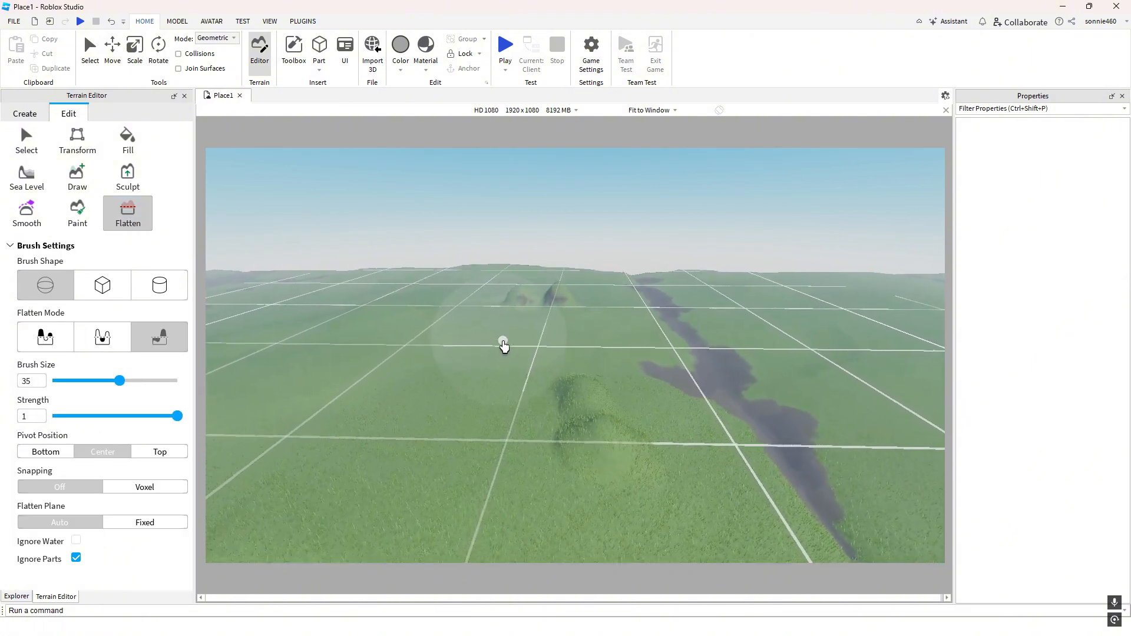
key(w)
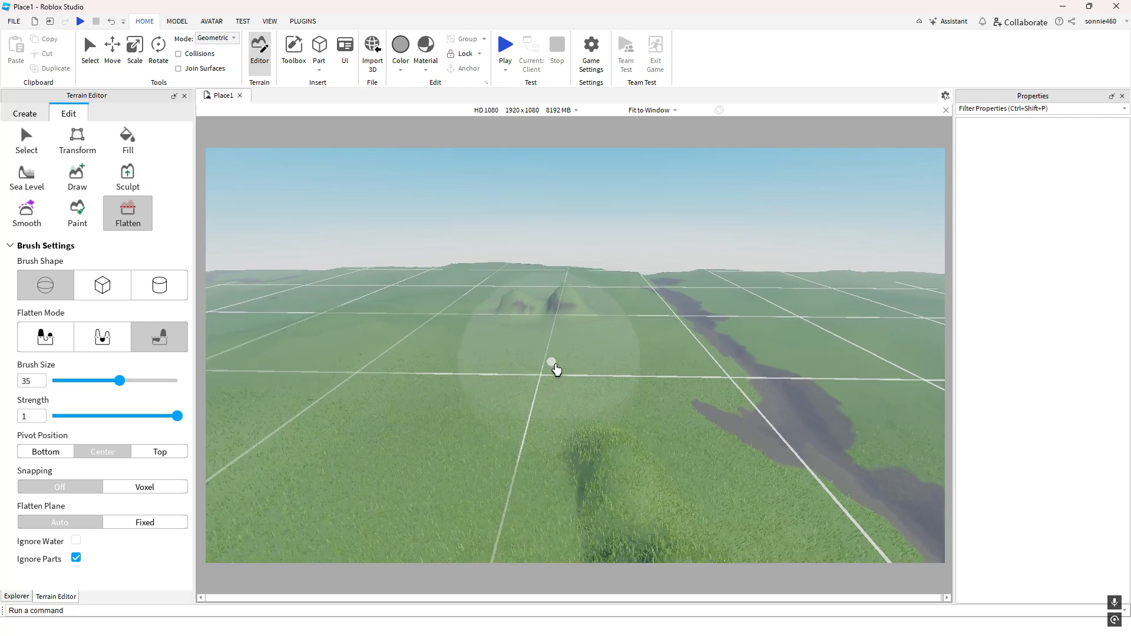
key(w)
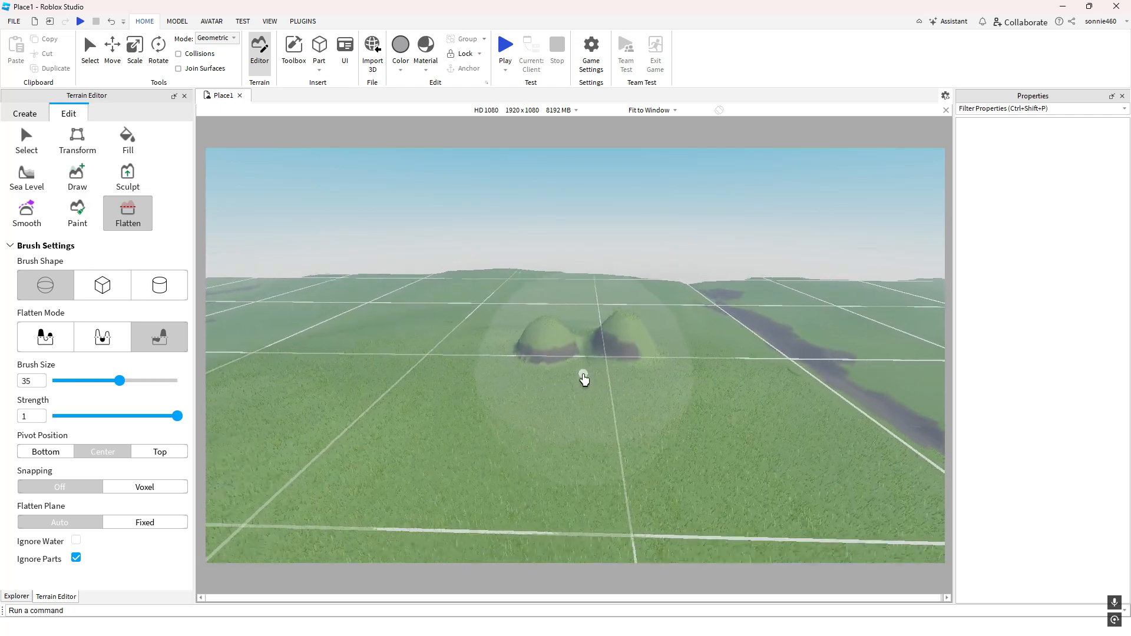
key(w)
key(a)
mouse_move(513, 397)
right_down()
mouse_move(520, 408)
mouse_move(413, 394)
right_up()
key(d)
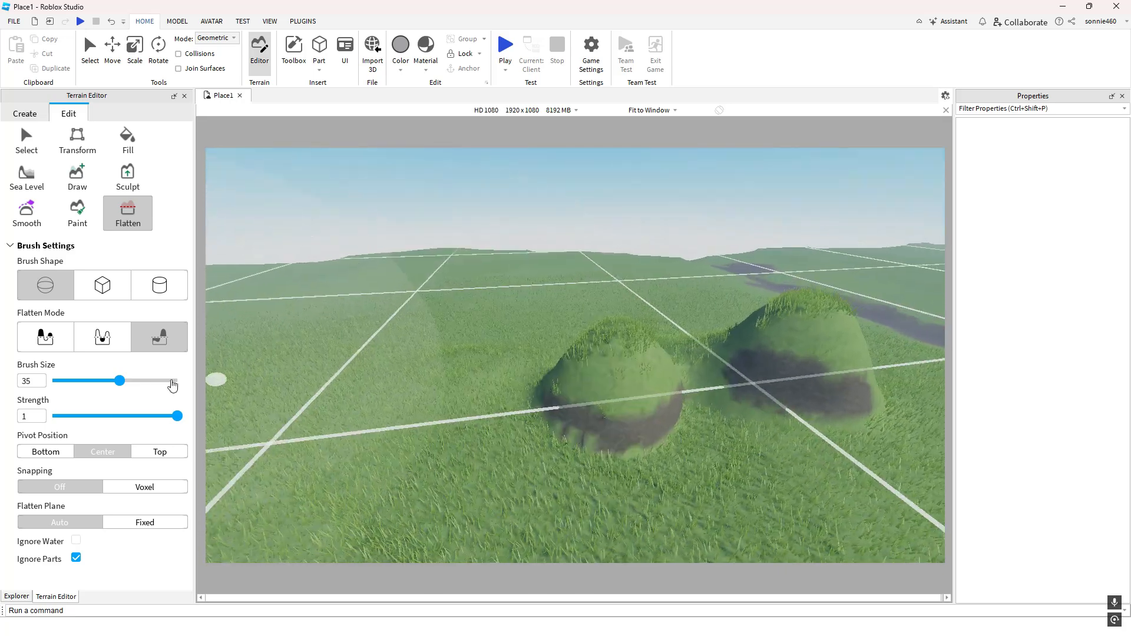
drag(117, 382, 84, 382)
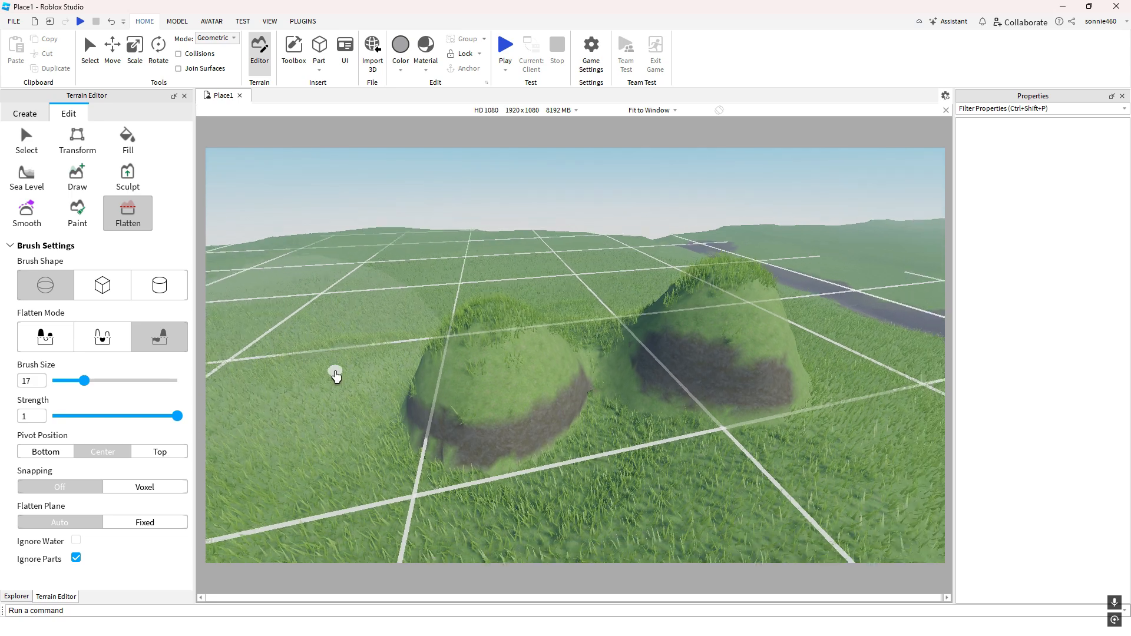
Go through the three flatten modes in order, ending on the third one
click(54, 341)
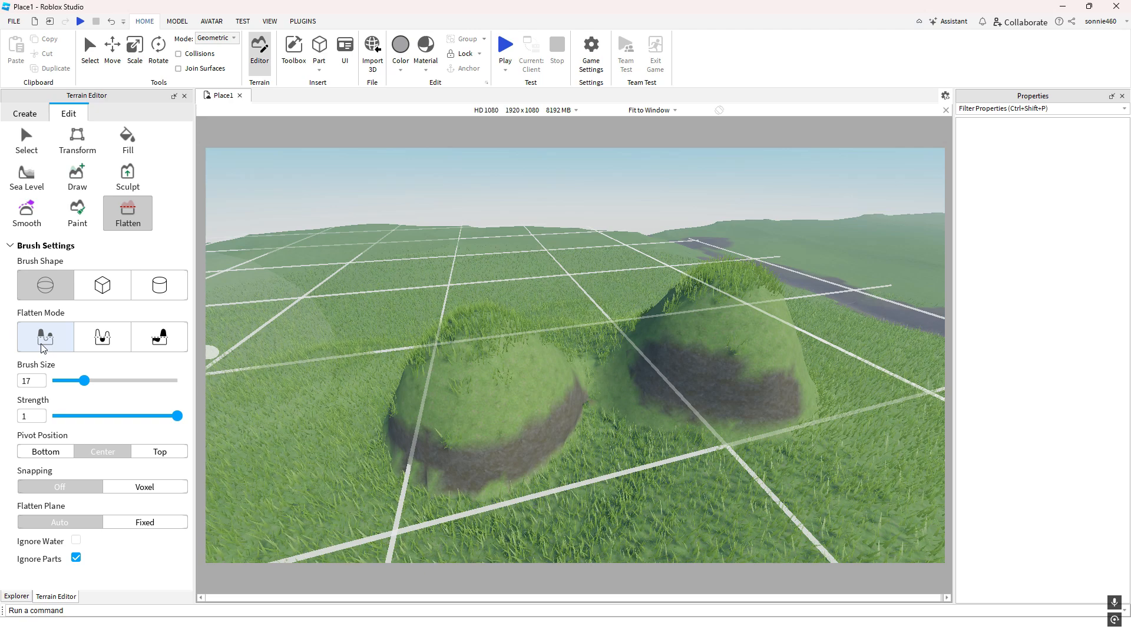
click(110, 346)
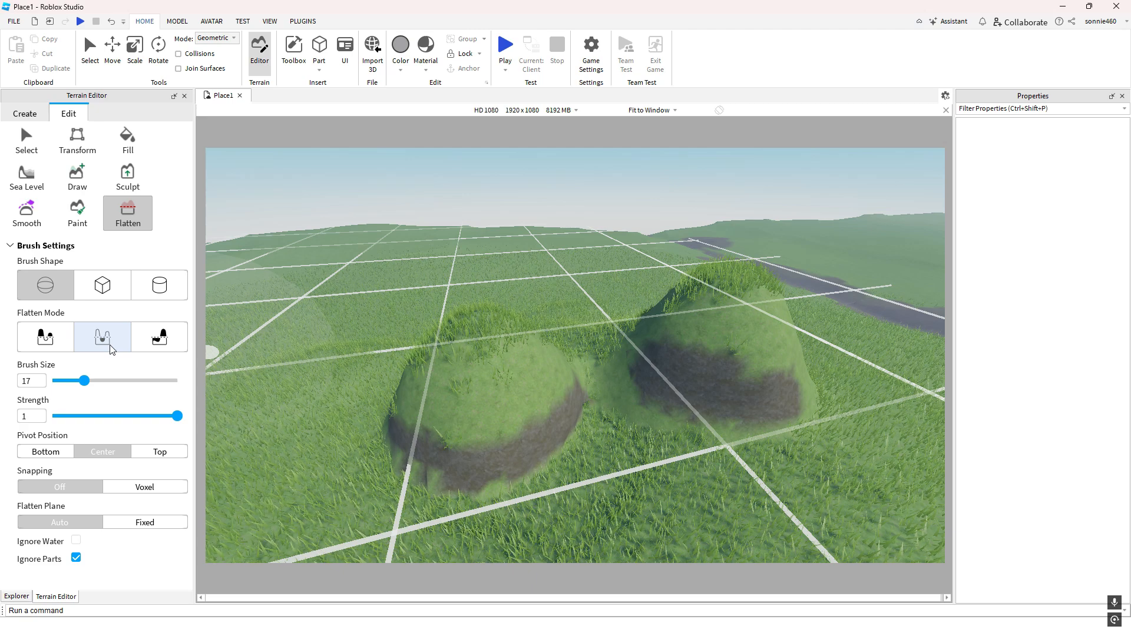
click(159, 348)
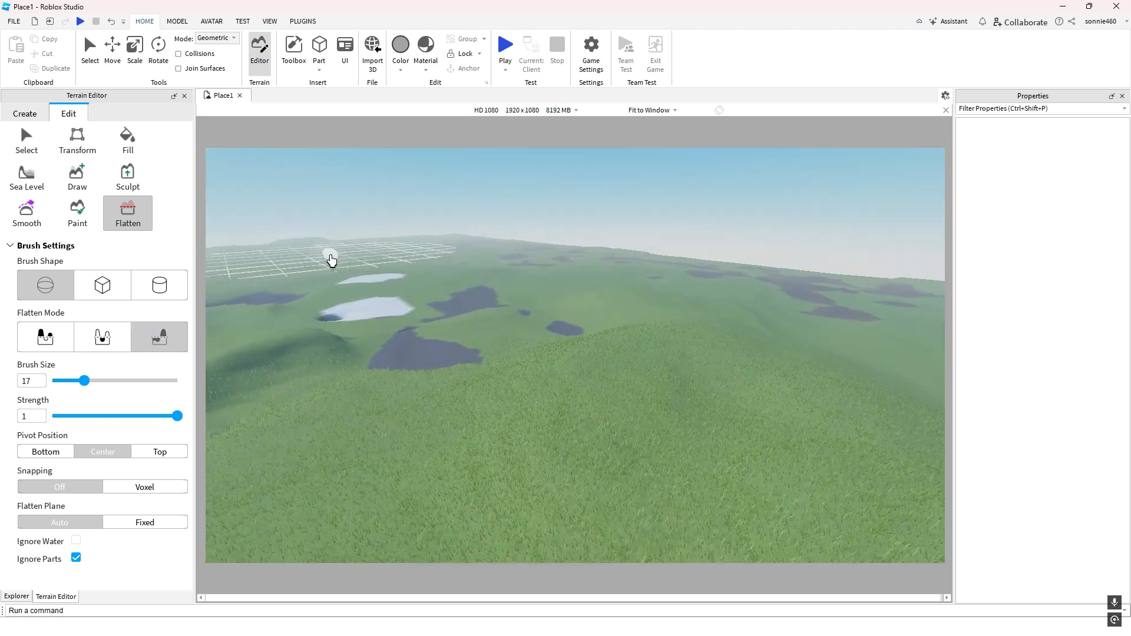
Switch to the Draw tool in Add mode and set its brush size to 17 for the grassland near the two small mounds
key(w+a+e)
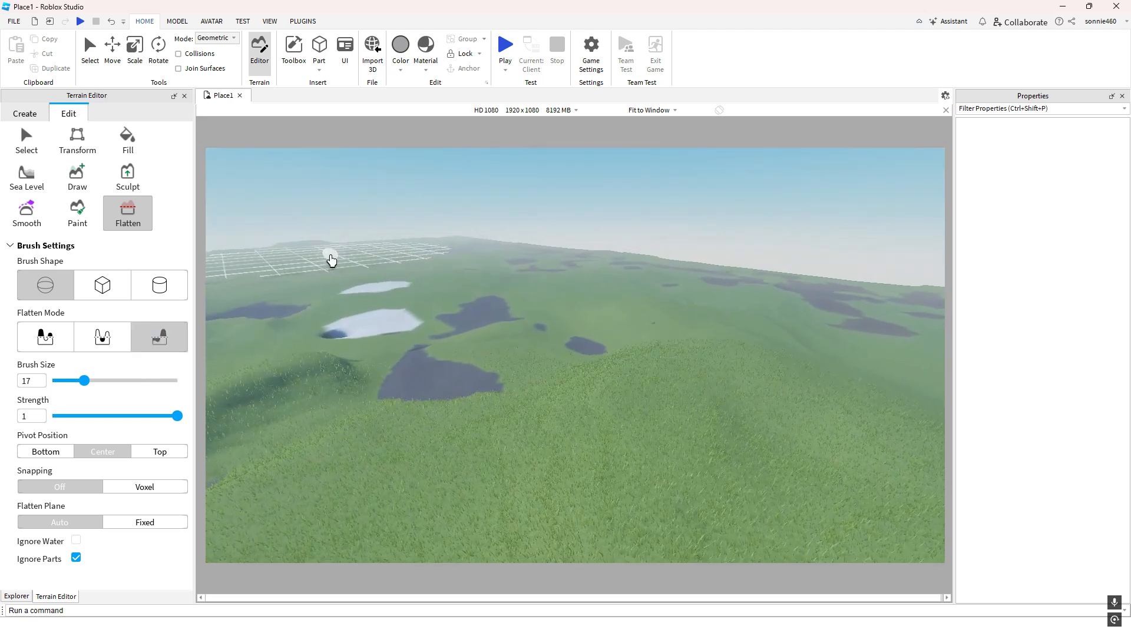
click(87, 179)
right_drag(412, 260, 379, 273)
key(a+e)
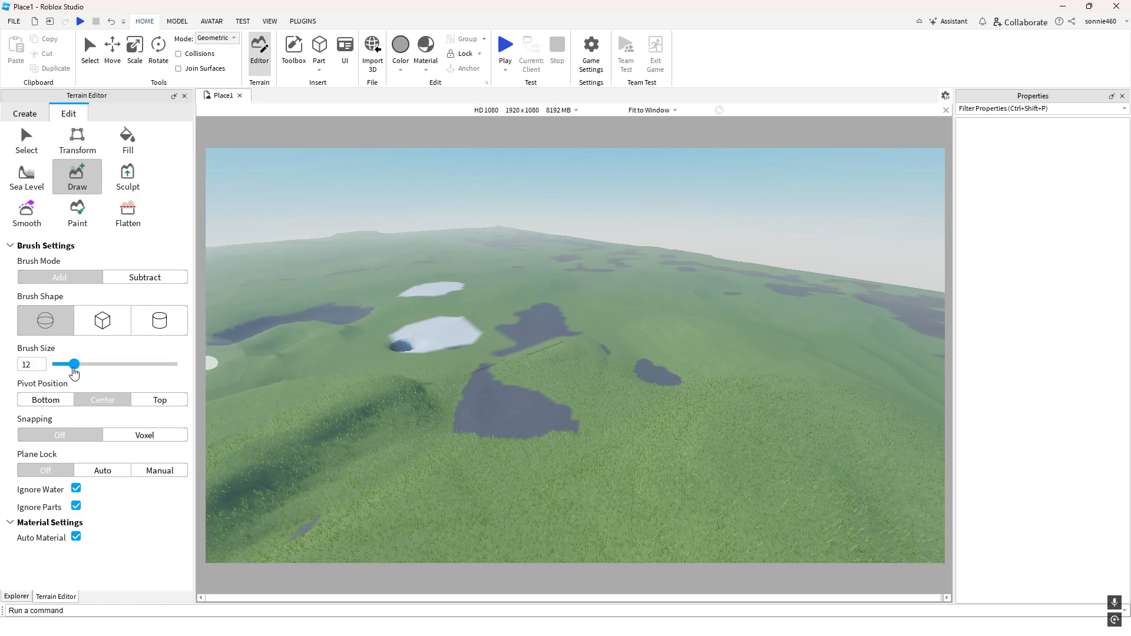
drag(83, 370, 87, 370)
key(w)
mouse_move(480, 412)
mouse_down()
mouse_move(663, 391)
mouse_move(571, 376)
mouse_move(601, 369)
mouse_move(616, 374)
mouse_move(510, 374)
mouse_move(588, 388)
mouse_move(588, 321)
mouse_move(568, 308)
mouse_move(612, 369)
mouse_up()
right_drag(613, 370, 624, 383)
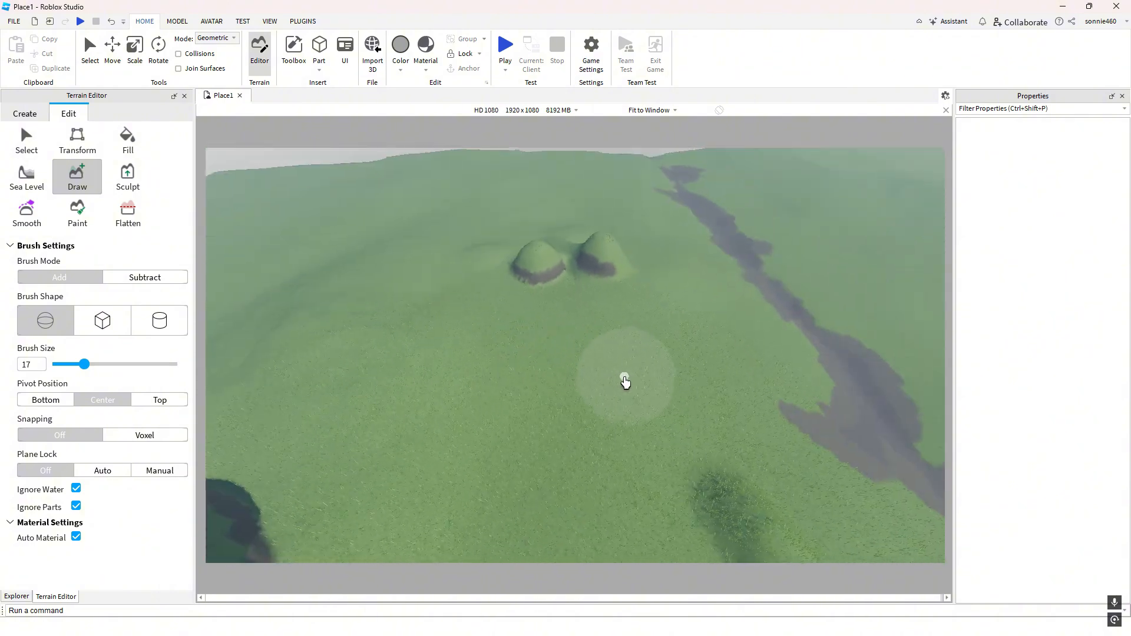
Draw tall stacked mounds and a long wide mound on the open grassland
click(683, 343)
mouse_move(661, 310)
mouse_down()
mouse_move(677, 328)
mouse_move(636, 335)
mouse_move(666, 277)
mouse_move(662, 302)
mouse_move(669, 235)
mouse_up()
mouse_move(670, 235)
right_down()
mouse_move(646, 336)
mouse_move(622, 327)
right_up()
scroll(631, 333, down, 3)
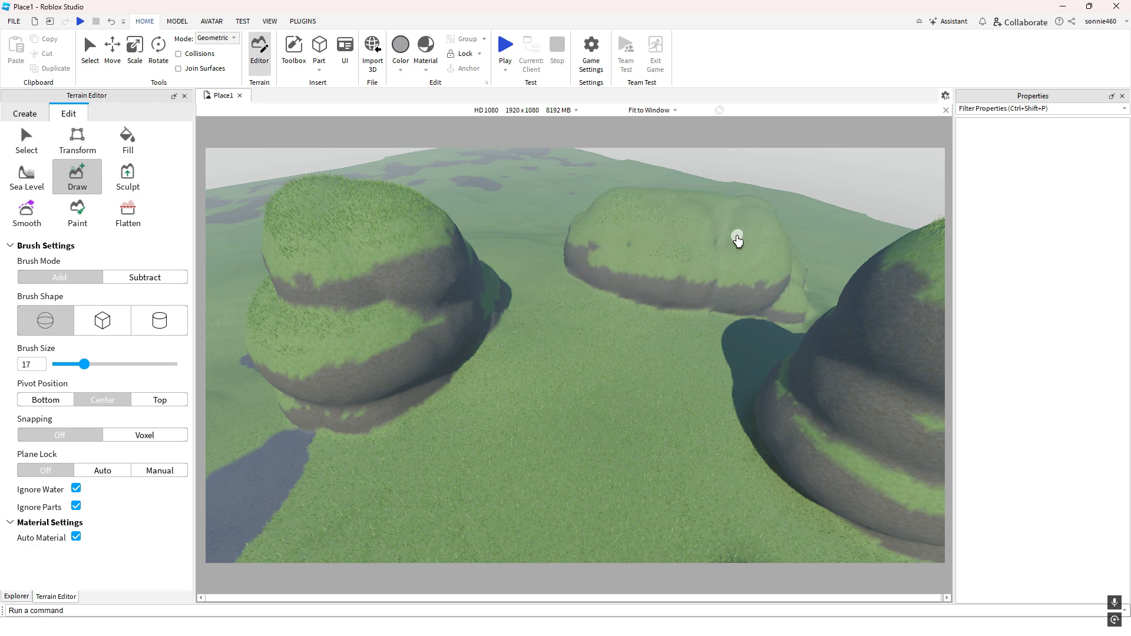
right_drag(738, 241, 452, 351)
scroll(452, 357, up, 2)
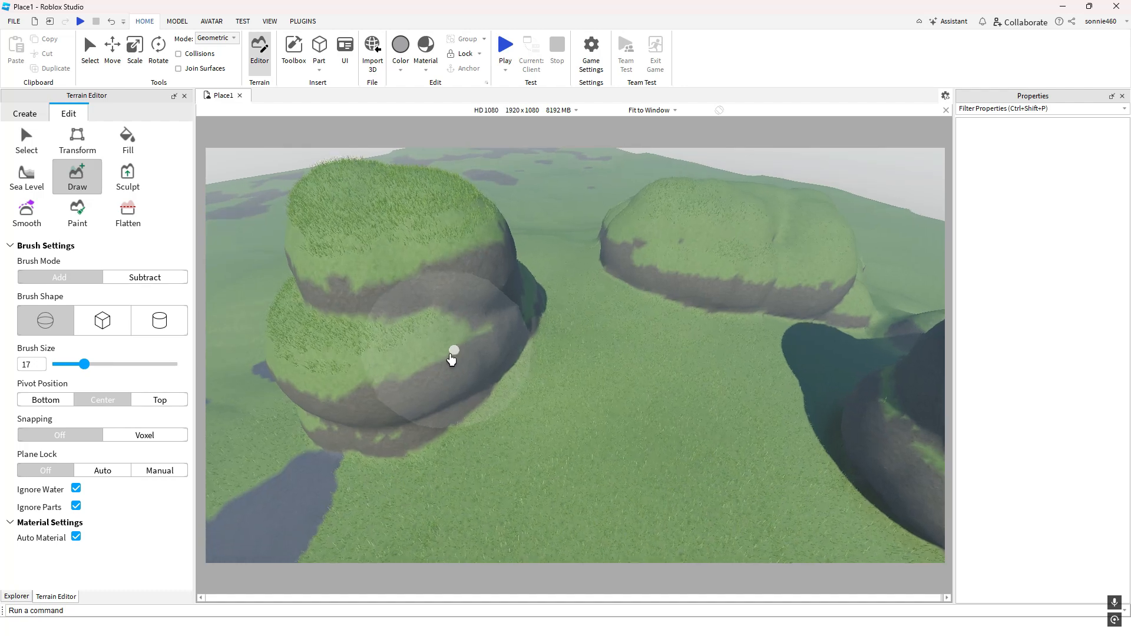
Return to the Flatten tool, choose the first flatten mode, and set the brush size to 39 at the tall stacked mound
click(128, 213)
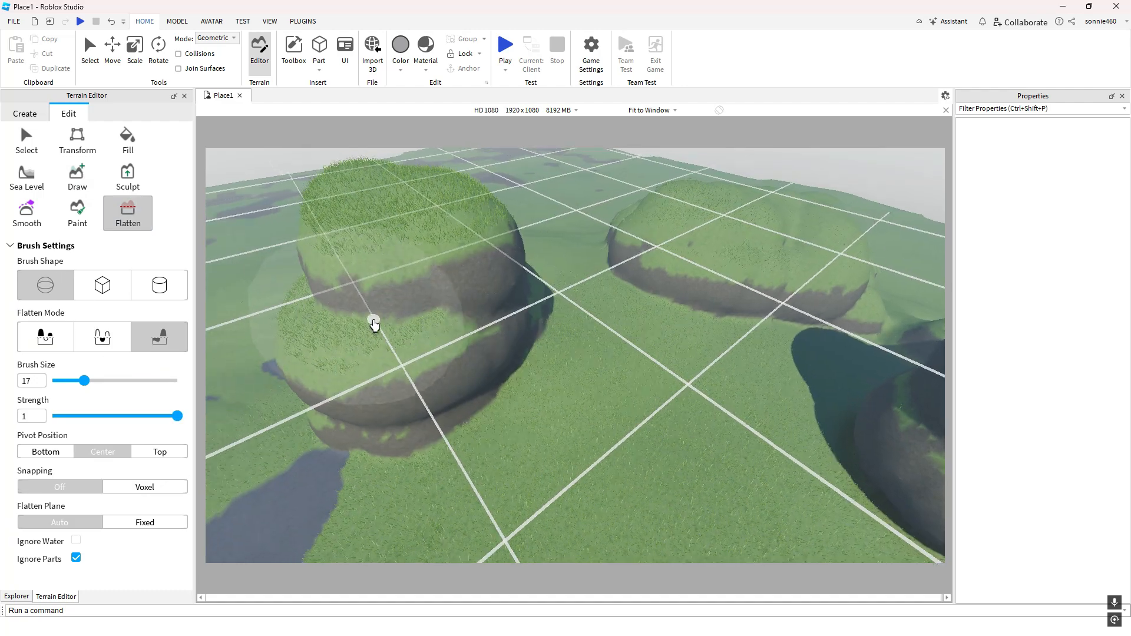
right_drag(374, 321, 374, 321)
click(52, 342)
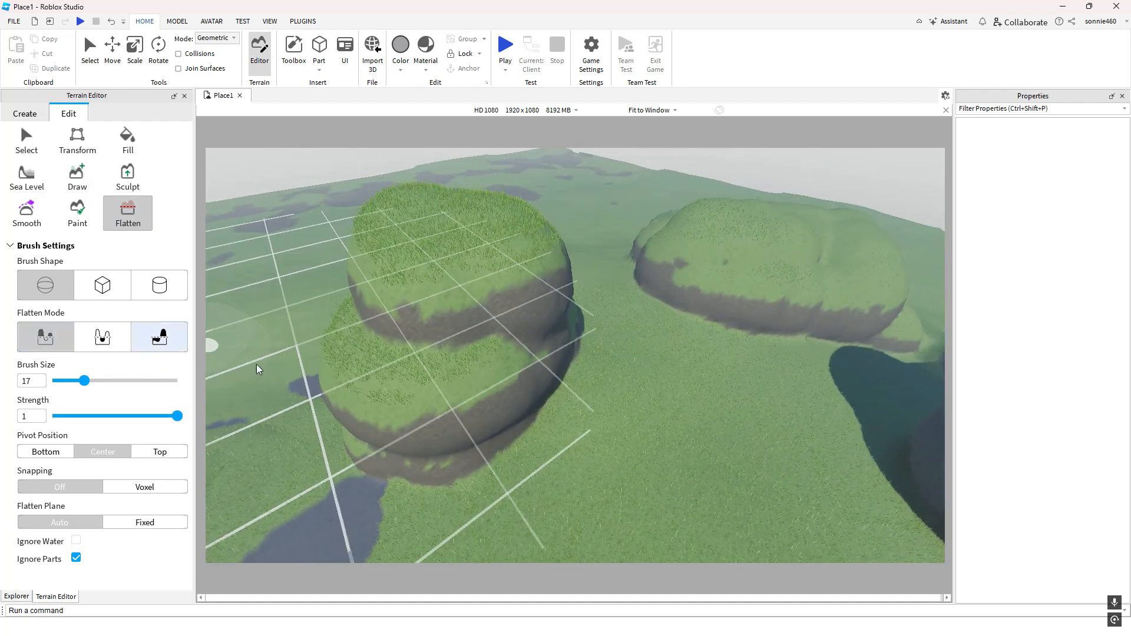
right_drag(406, 378, 407, 379)
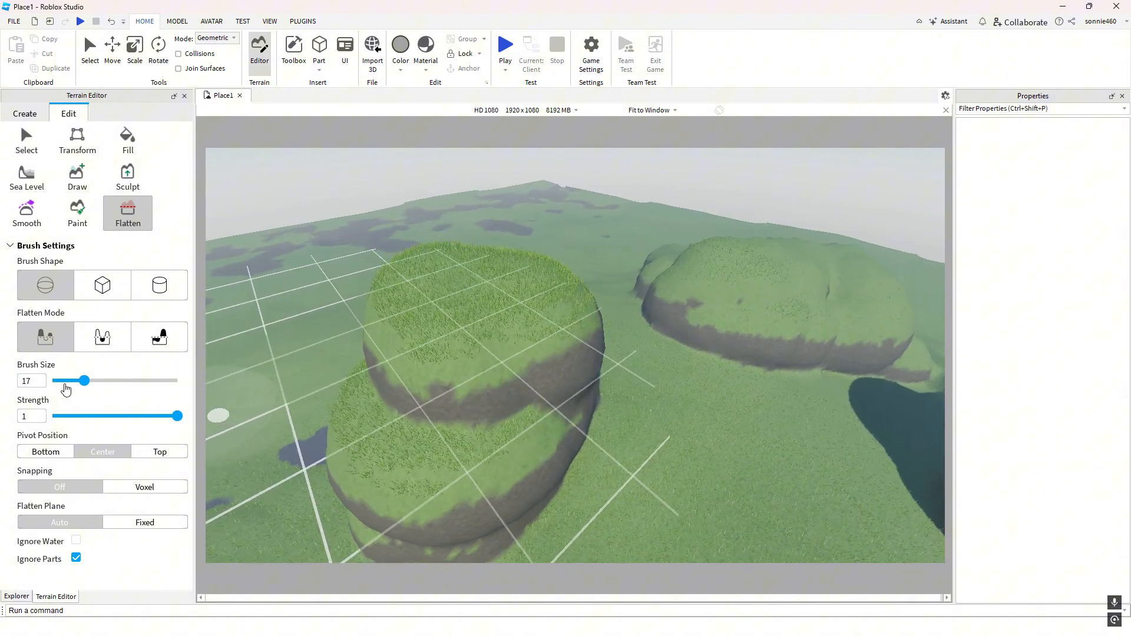
drag(83, 381, 115, 383)
mouse_move(527, 336)
right_down()
mouse_move(507, 305)
mouse_move(429, 360)
right_up()
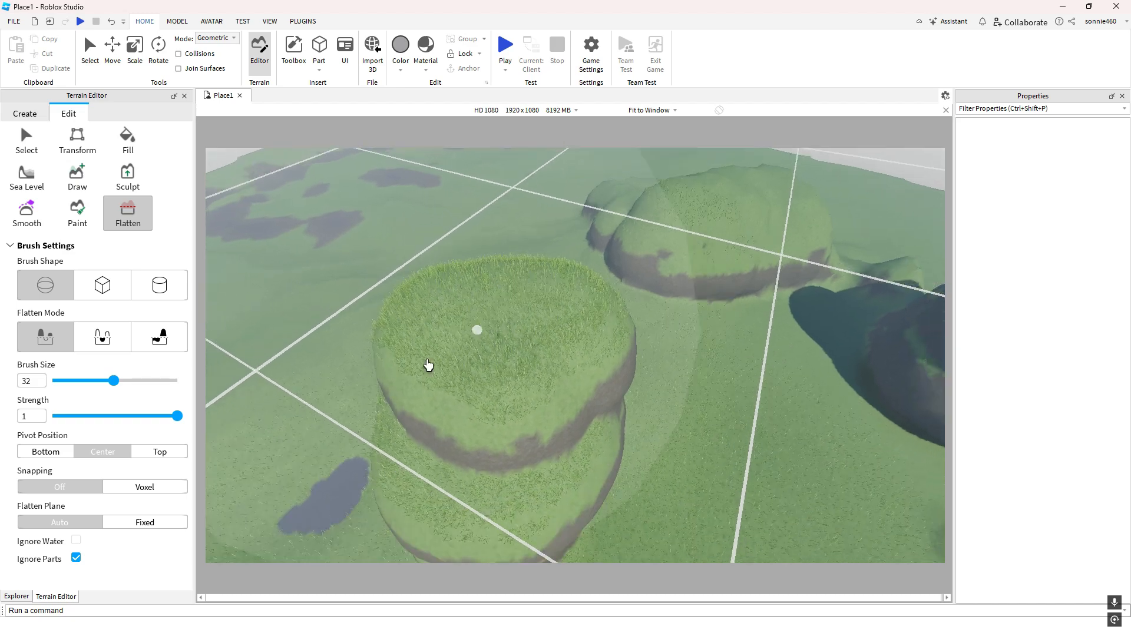
drag(115, 380, 128, 381)
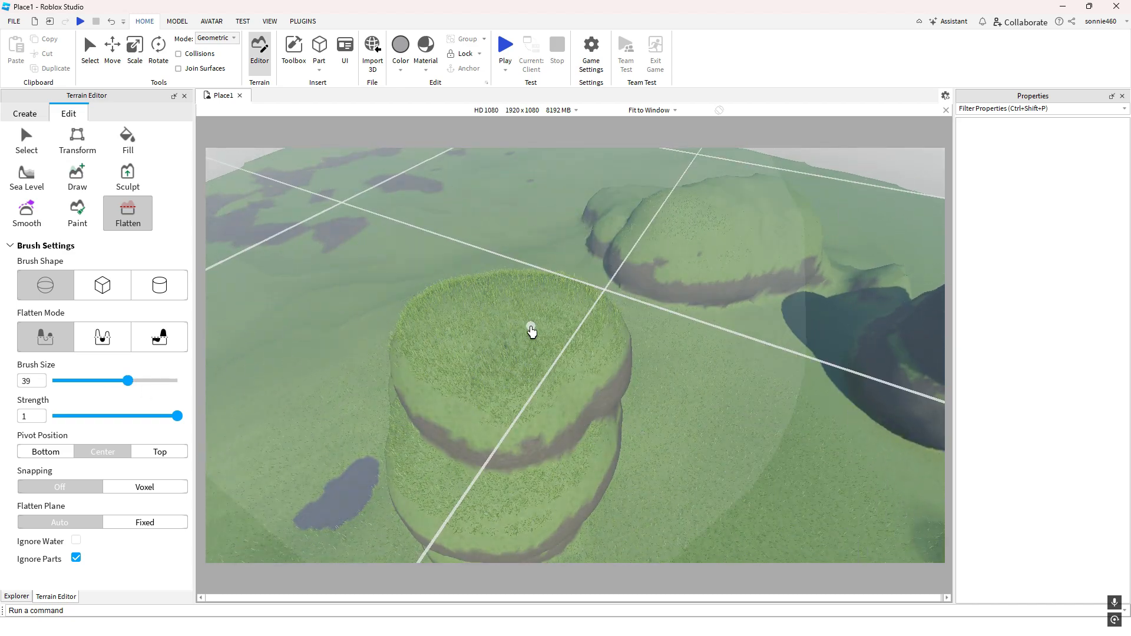
Flatten the top of the tall stacked mound using the first flatten mode
right_drag(532, 332, 540, 303)
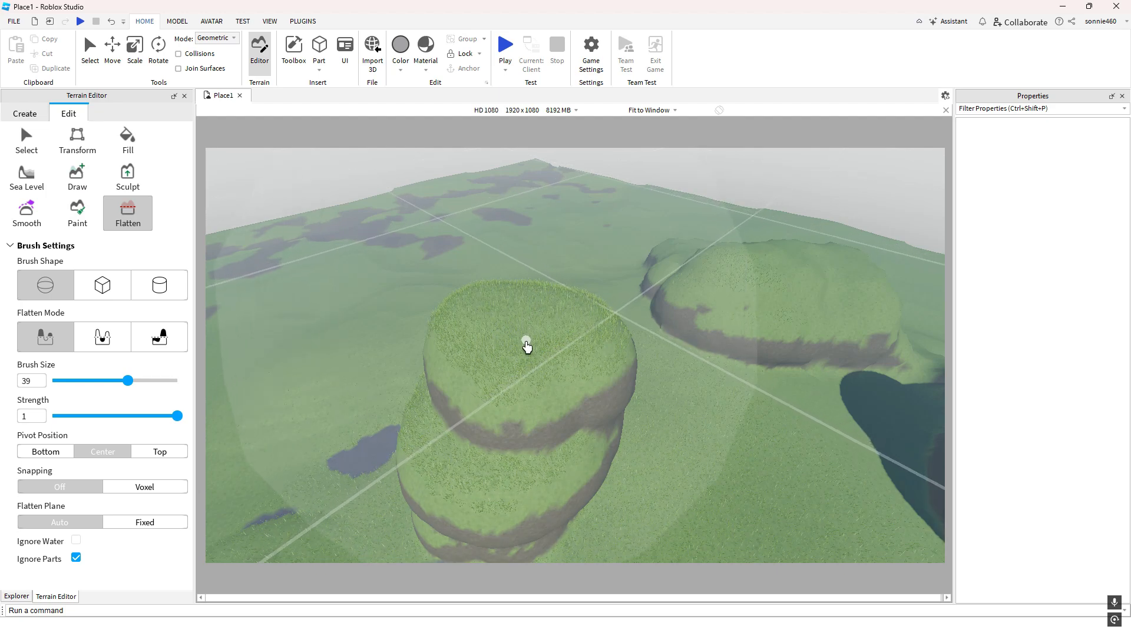
right_drag(524, 344, 541, 339)
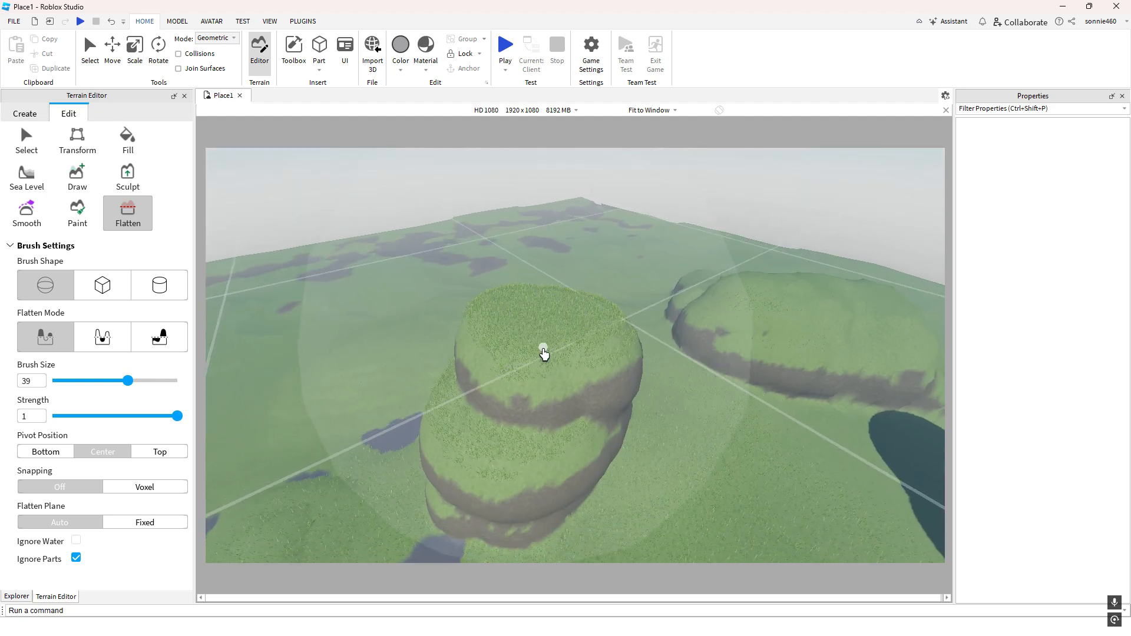
drag(580, 331, 567, 354)
mouse_move(564, 354)
right_down()
mouse_move(603, 356)
mouse_move(601, 333)
mouse_move(568, 366)
right_up()
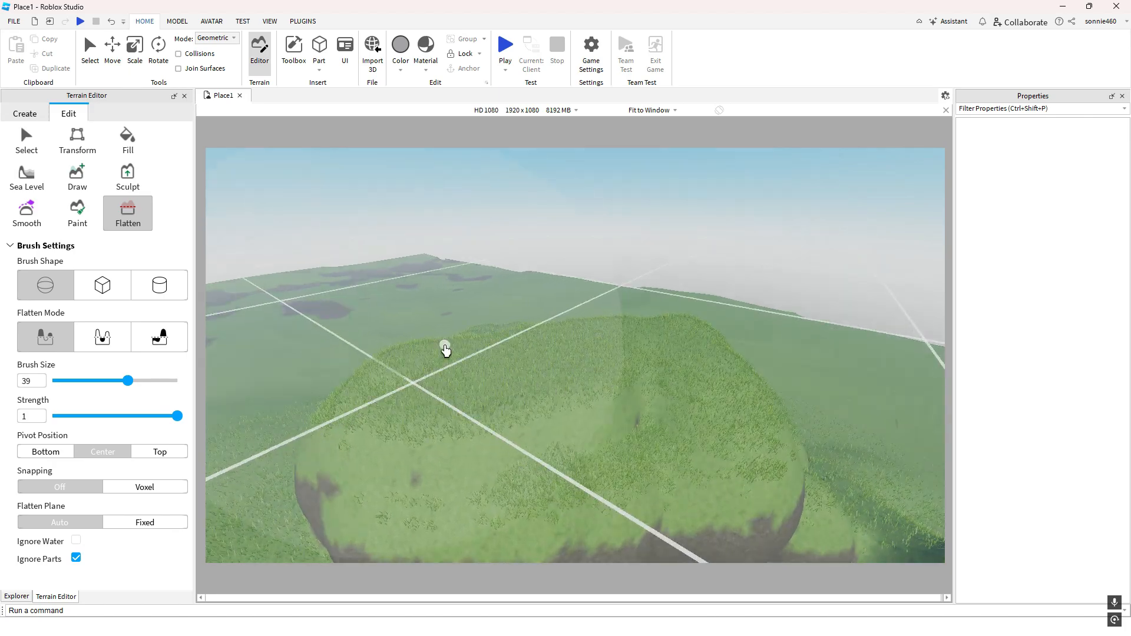
Flatten the grassy top of the long wide mound with the same brush
right_drag(400, 397, 595, 508)
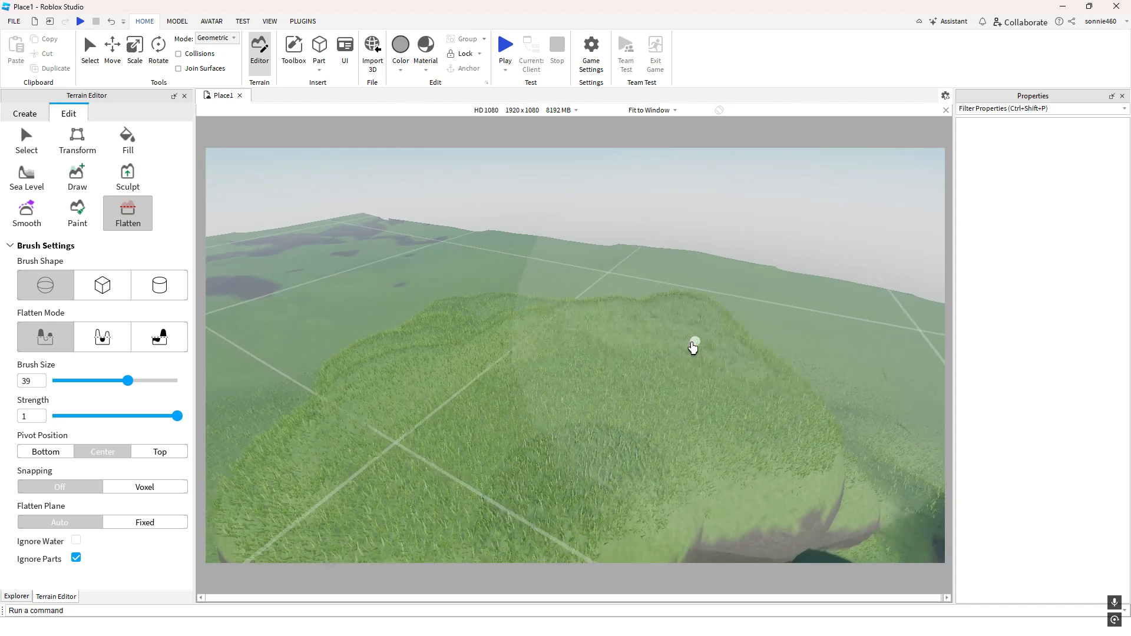
mouse_move(511, 368)
mouse_down()
mouse_move(702, 330)
mouse_move(744, 391)
mouse_move(591, 485)
mouse_up()
right_drag(591, 485, 587, 480)
mouse_move(587, 475)
mouse_down()
mouse_move(525, 438)
mouse_move(513, 360)
mouse_move(614, 327)
mouse_up()
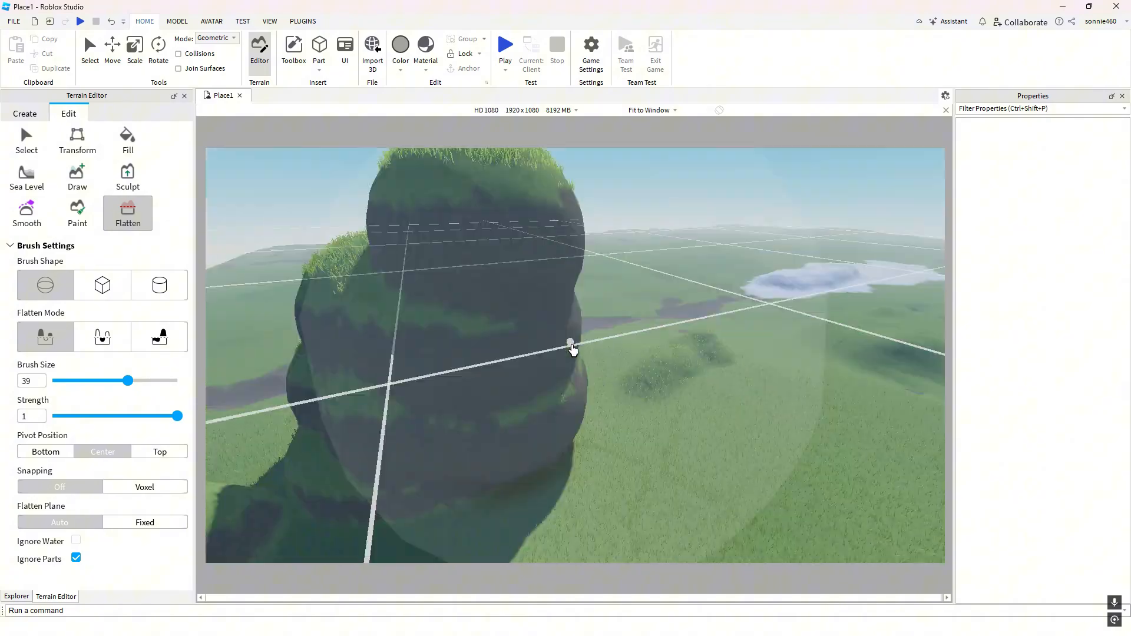
Flatten the rounded top of the shaded tall mound
right_drag(573, 348, 573, 343)
key(e)
right_drag(576, 285, 564, 283)
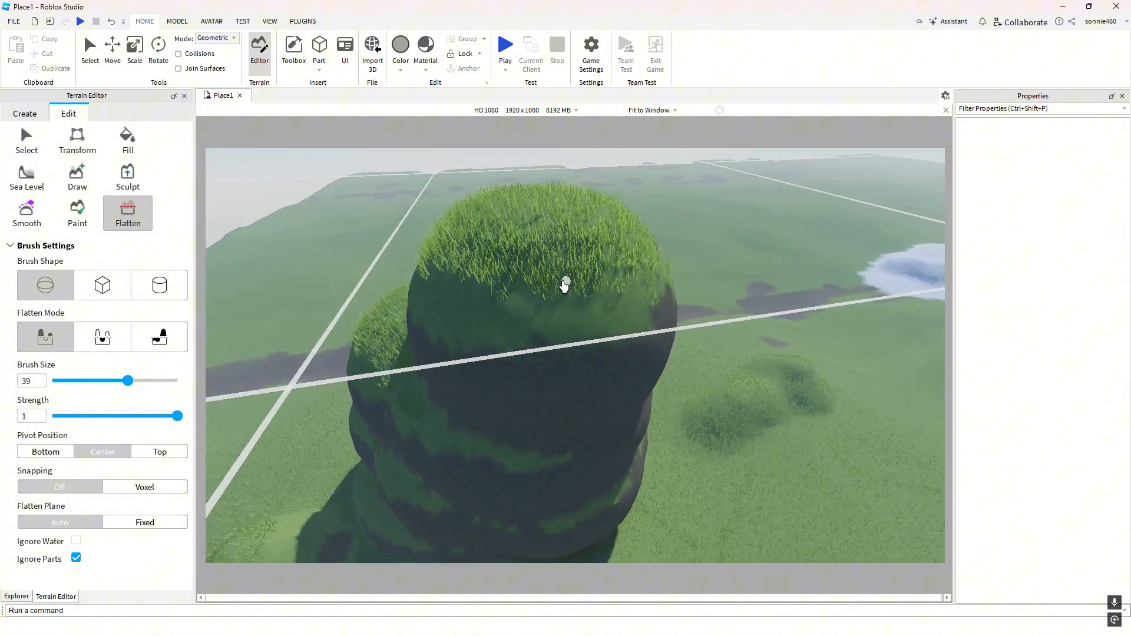
right_drag(569, 377, 573, 377)
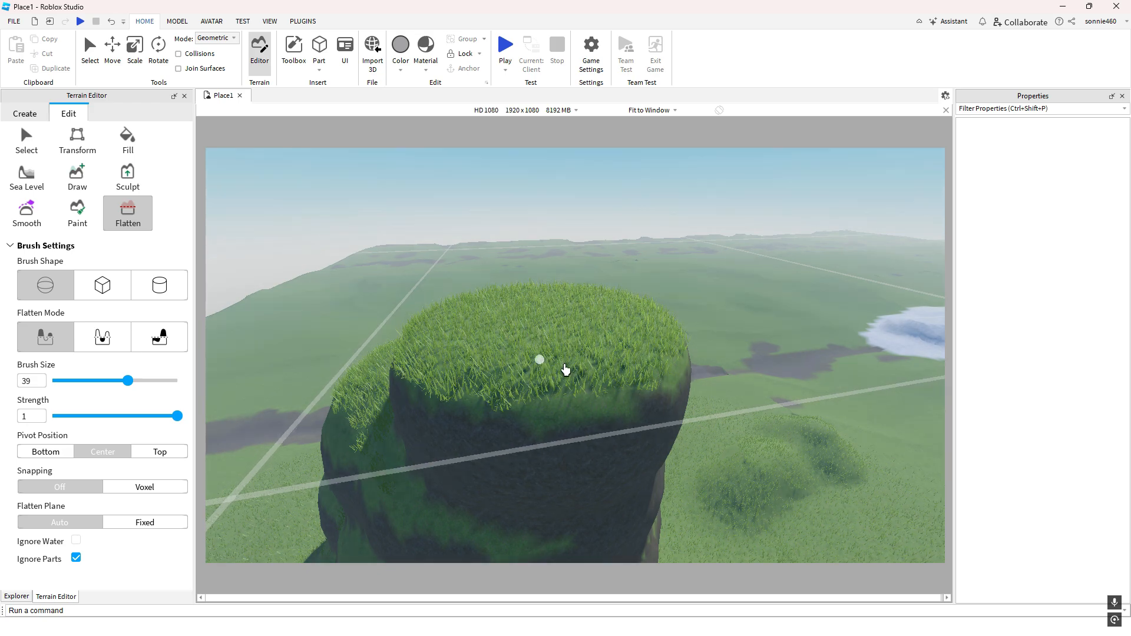
right_drag(547, 359, 531, 332)
Set the Flatten brush size to 63 and flatten the grassy ground on both sides of the bare brown channel
drag(128, 380, 193, 380)
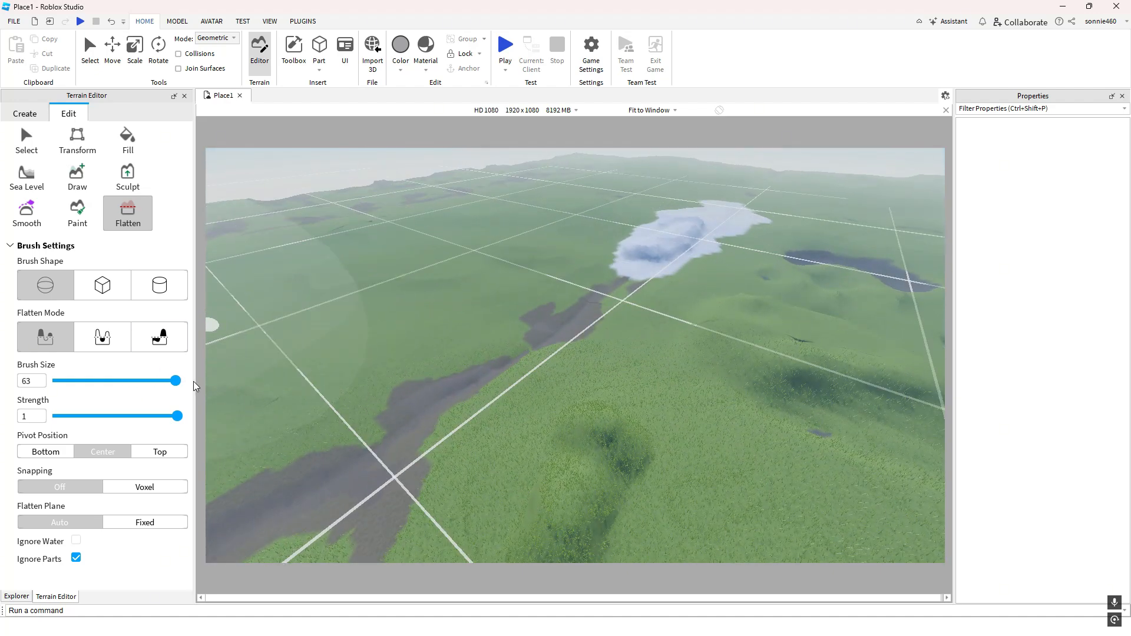
right_drag(451, 377, 498, 382)
key(s)
key(a)
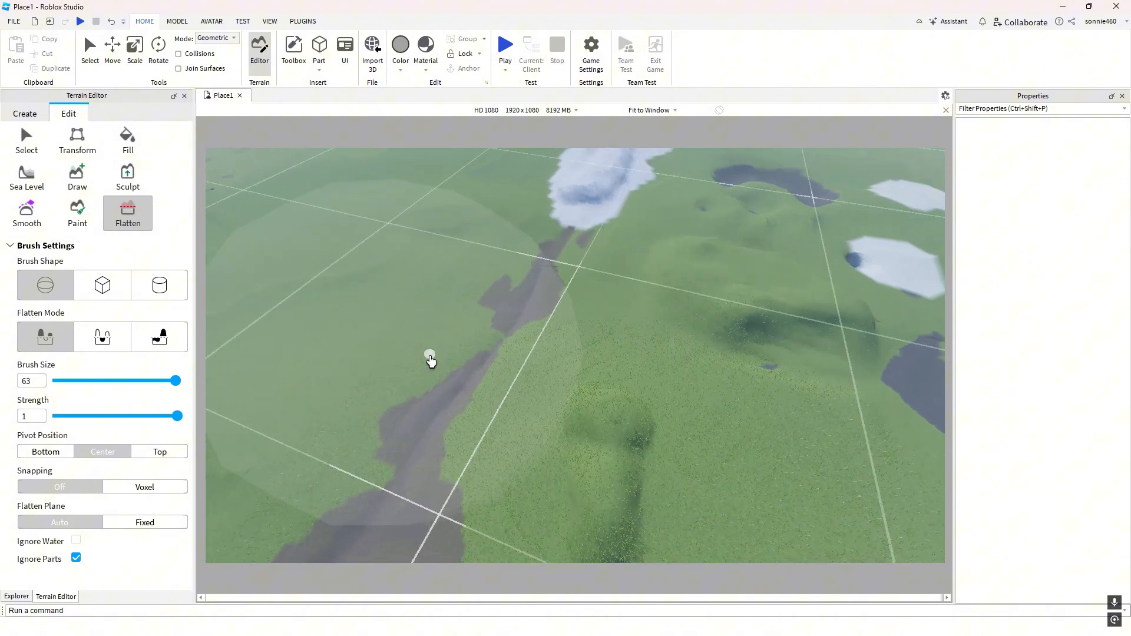
mouse_move(430, 359)
mouse_down()
mouse_move(506, 399)
mouse_move(614, 391)
mouse_move(495, 336)
mouse_move(475, 421)
mouse_move(596, 370)
mouse_move(442, 366)
mouse_move(574, 452)
mouse_move(493, 416)
mouse_move(524, 372)
mouse_move(495, 432)
mouse_move(469, 373)
mouse_move(602, 414)
mouse_up()
right_drag(601, 410, 601, 409)
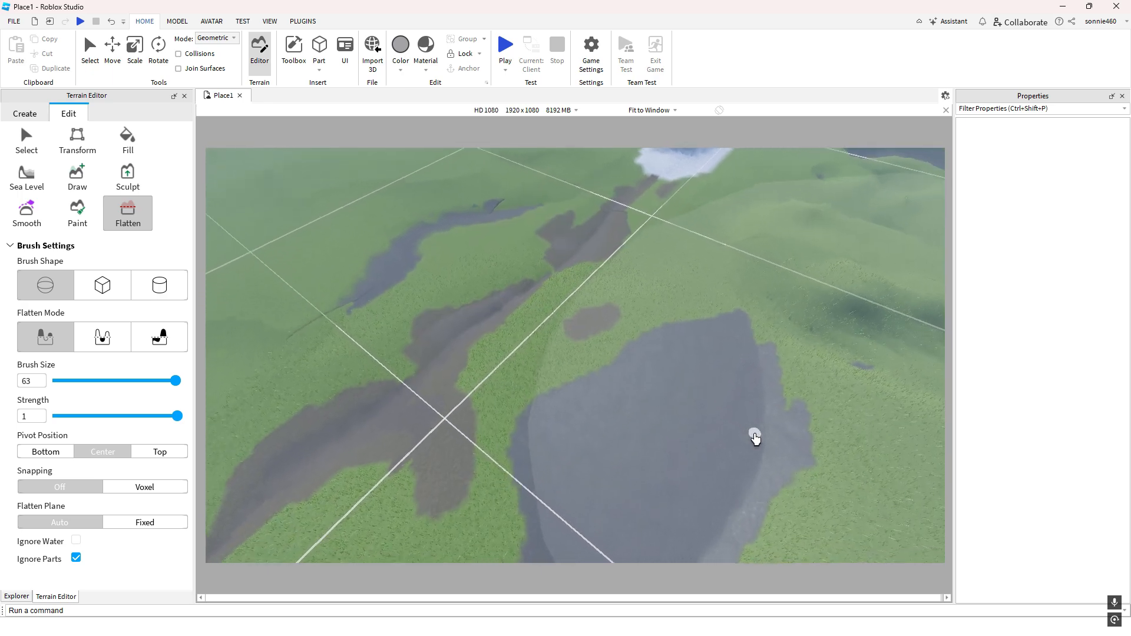
Switch to the second flatten mode with brush size 33 and build up the ground beside the tall stacked mound
mouse_move(755, 434)
right_down()
mouse_move(692, 406)
mouse_move(754, 434)
right_up()
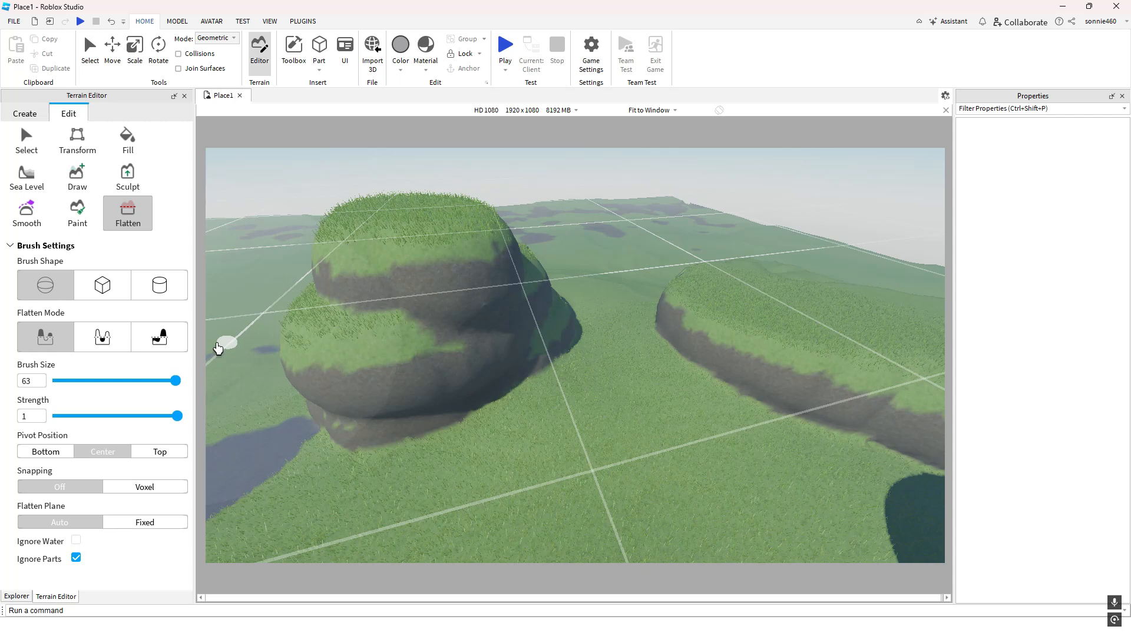
click(99, 342)
key(w)
mouse_move(504, 404)
right_down()
mouse_move(572, 402)
mouse_move(566, 370)
mouse_move(565, 387)
right_up()
key(w)
key(e)
key(w)
drag(566, 387, 559, 387)
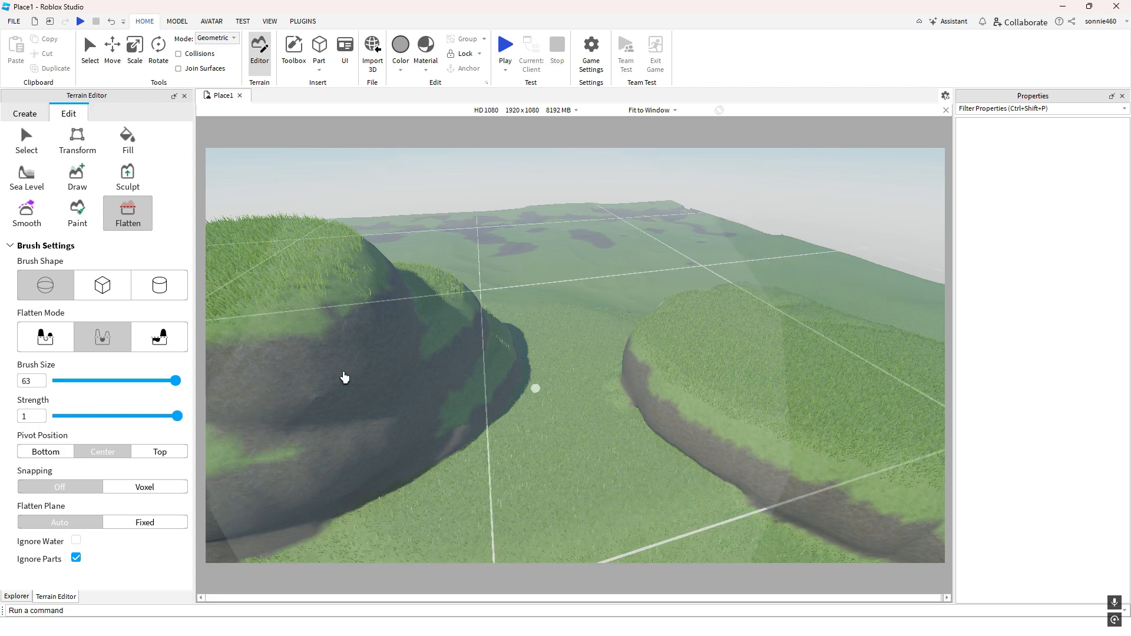
drag(175, 381, 117, 386)
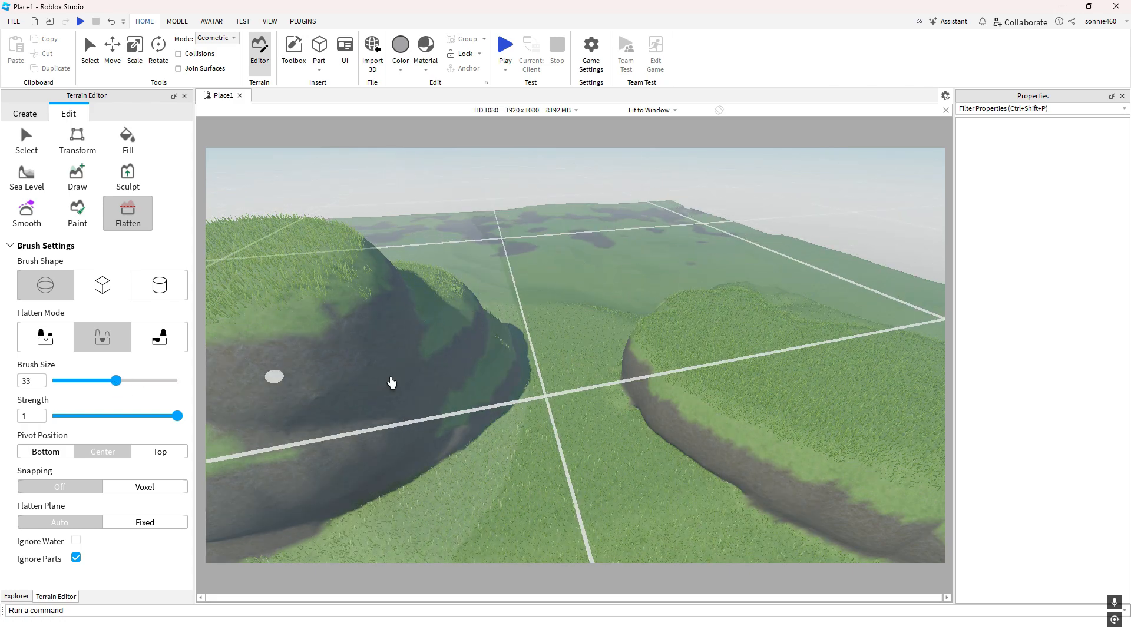
mouse_move(506, 405)
mouse_down()
mouse_move(486, 360)
mouse_move(473, 388)
mouse_move(477, 376)
mouse_move(460, 381)
mouse_move(493, 402)
mouse_move(610, 396)
mouse_move(568, 376)
mouse_move(475, 384)
mouse_move(589, 399)
mouse_move(487, 386)
mouse_move(447, 362)
mouse_move(479, 372)
mouse_up()
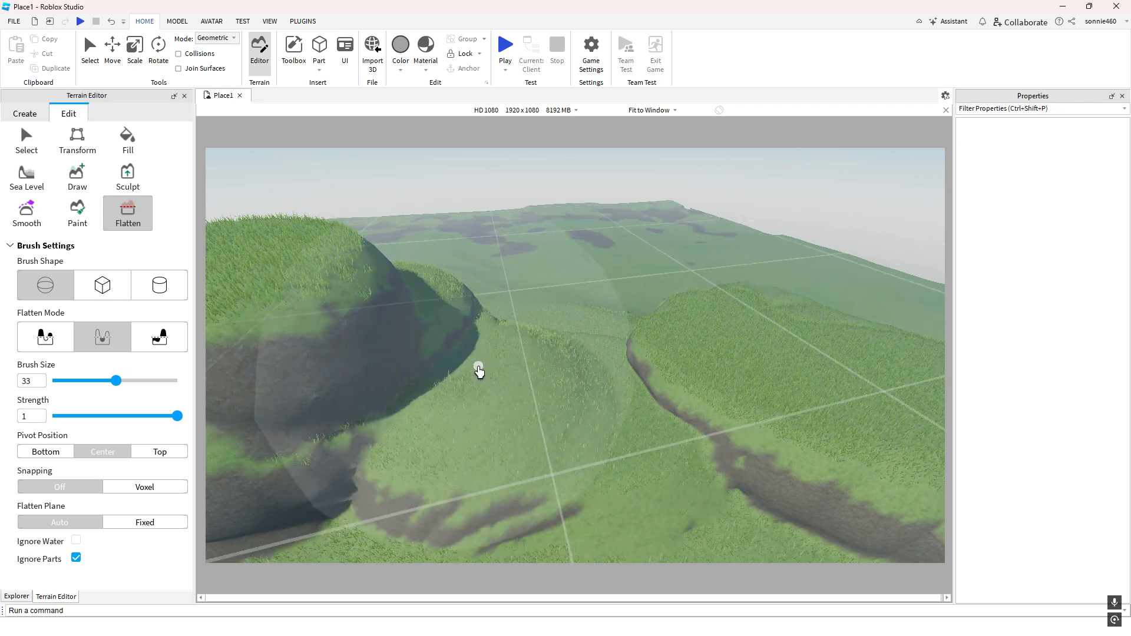
Extend the raised ground up the rocky upper side of the stacked mound with the same flatten mode
right_drag(479, 372, 477, 369)
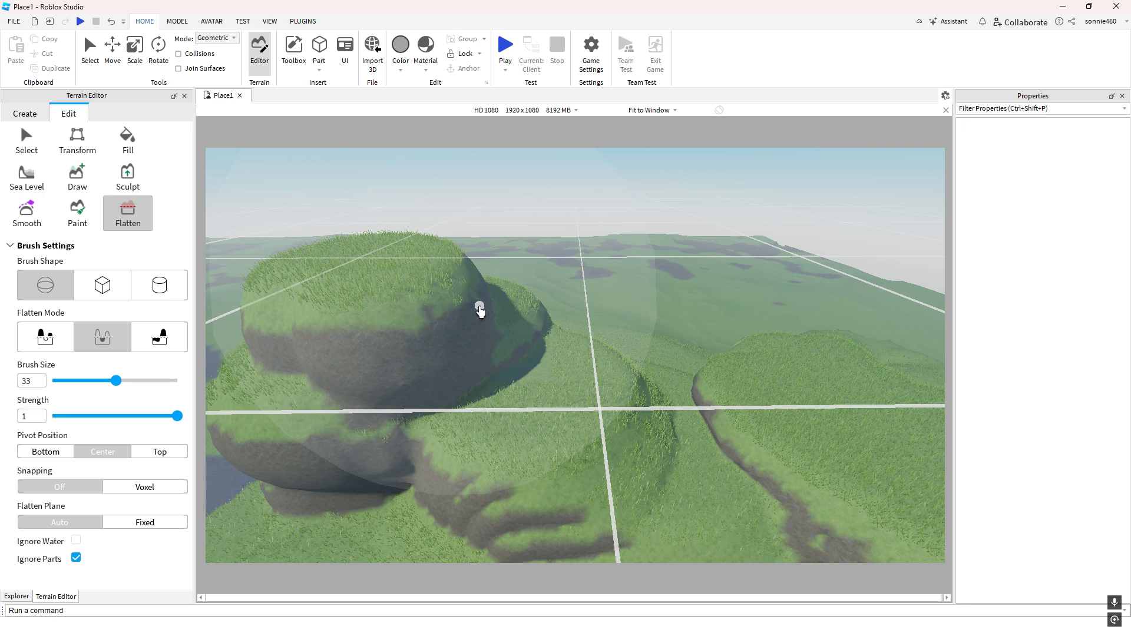
mouse_move(469, 284)
mouse_down()
mouse_move(573, 396)
mouse_move(648, 419)
mouse_move(630, 439)
mouse_move(424, 474)
mouse_move(519, 493)
mouse_move(429, 470)
mouse_move(368, 336)
mouse_up()
scroll(570, 358, down, 3)
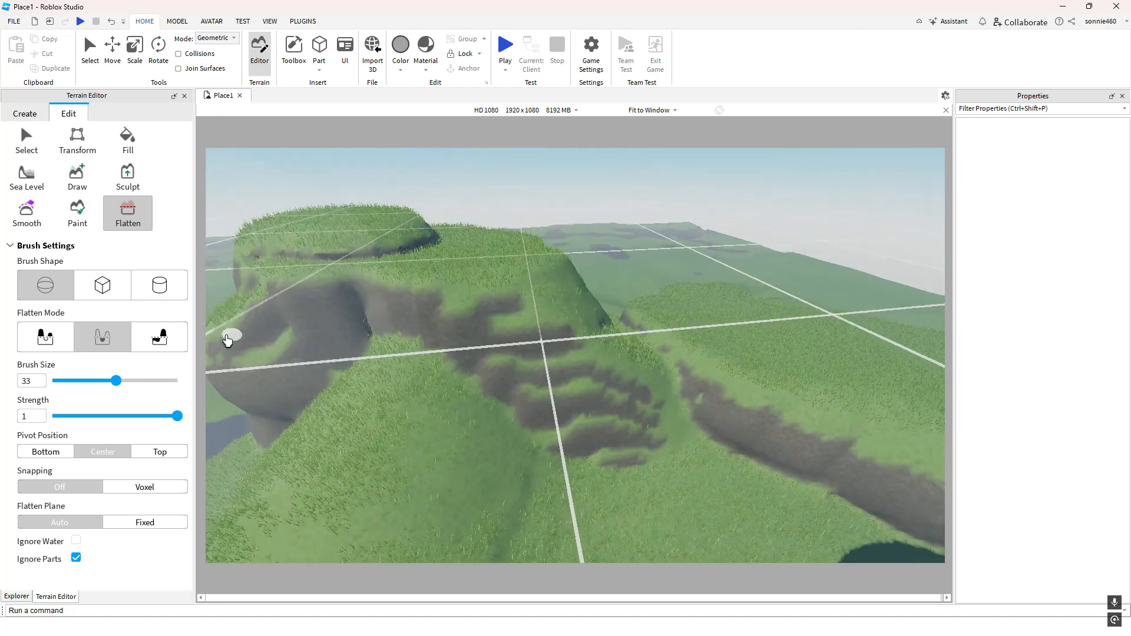
Switch to the third flatten mode and level the raised slope between the stacked mound and the long wide mound
click(162, 337)
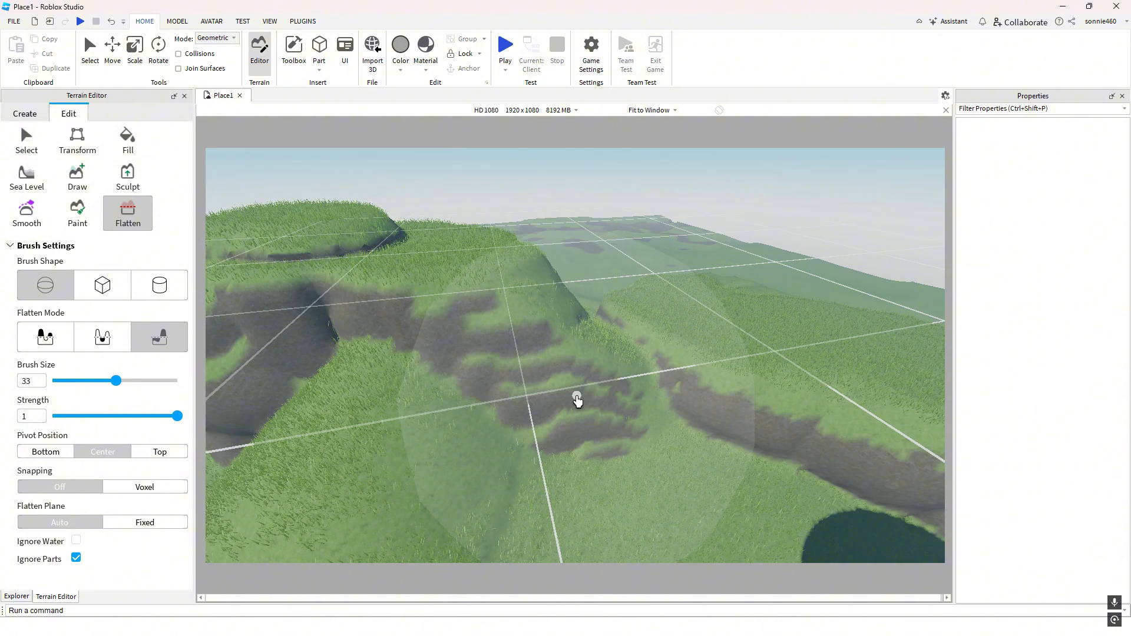
mouse_move(576, 396)
right_down()
mouse_move(586, 405)
mouse_move(546, 375)
right_up()
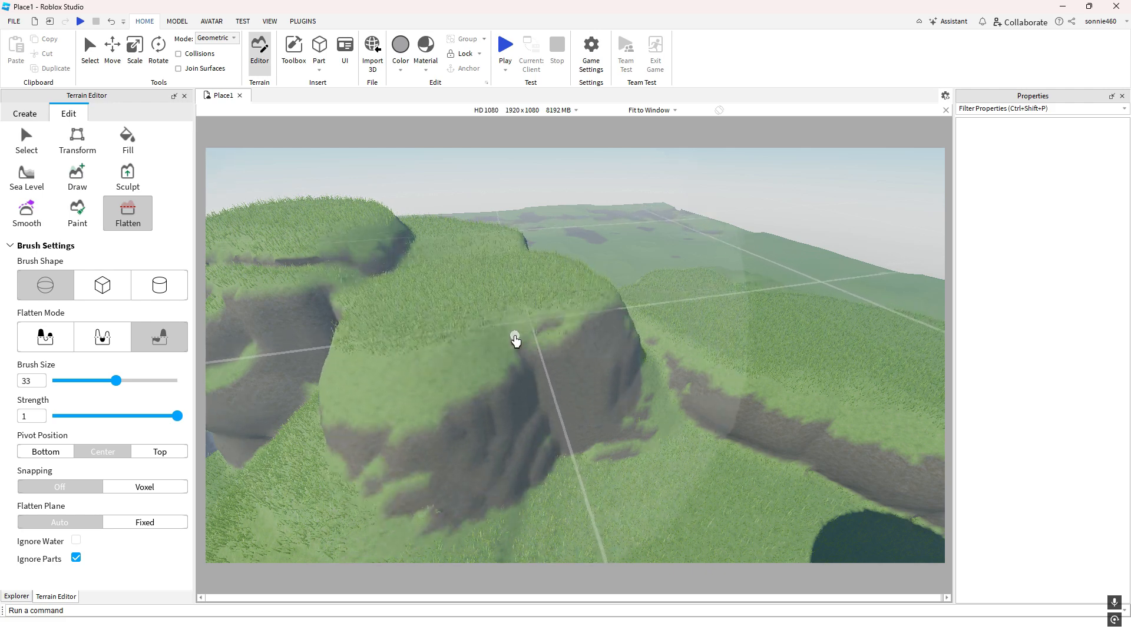
mouse_move(515, 335)
right_down()
mouse_move(565, 362)
mouse_move(508, 335)
mouse_move(520, 295)
right_up()
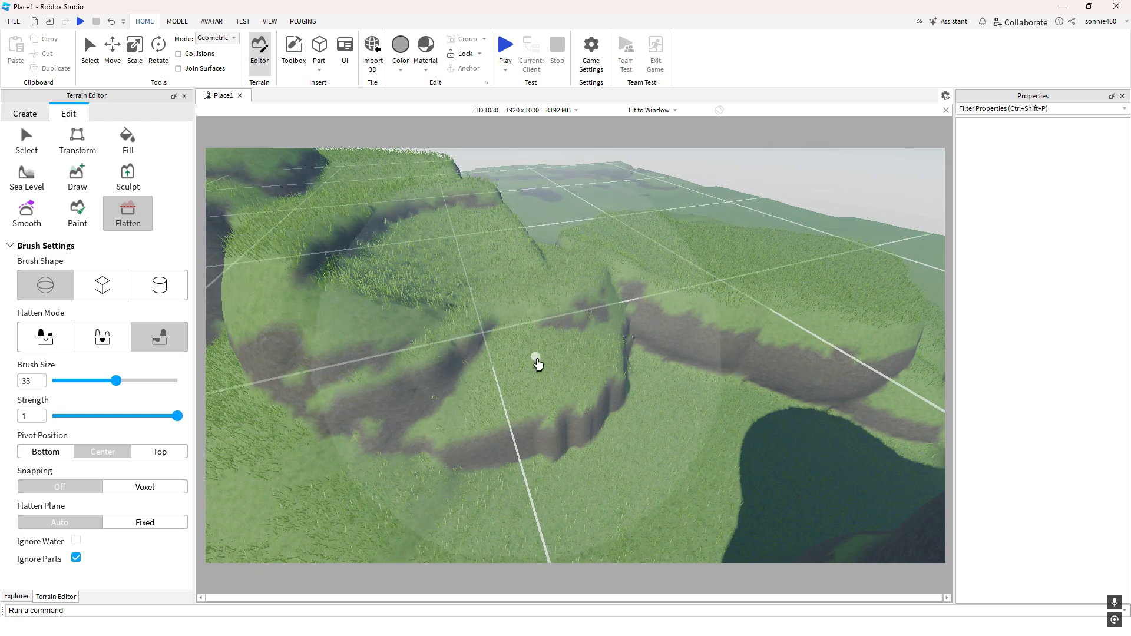
Flatten the lower side of the tall round mound and the adjoining gray ground using the third flatten mode
scroll(609, 424, down, 1)
right_drag(610, 424, 607, 386)
scroll(608, 386, down, 1)
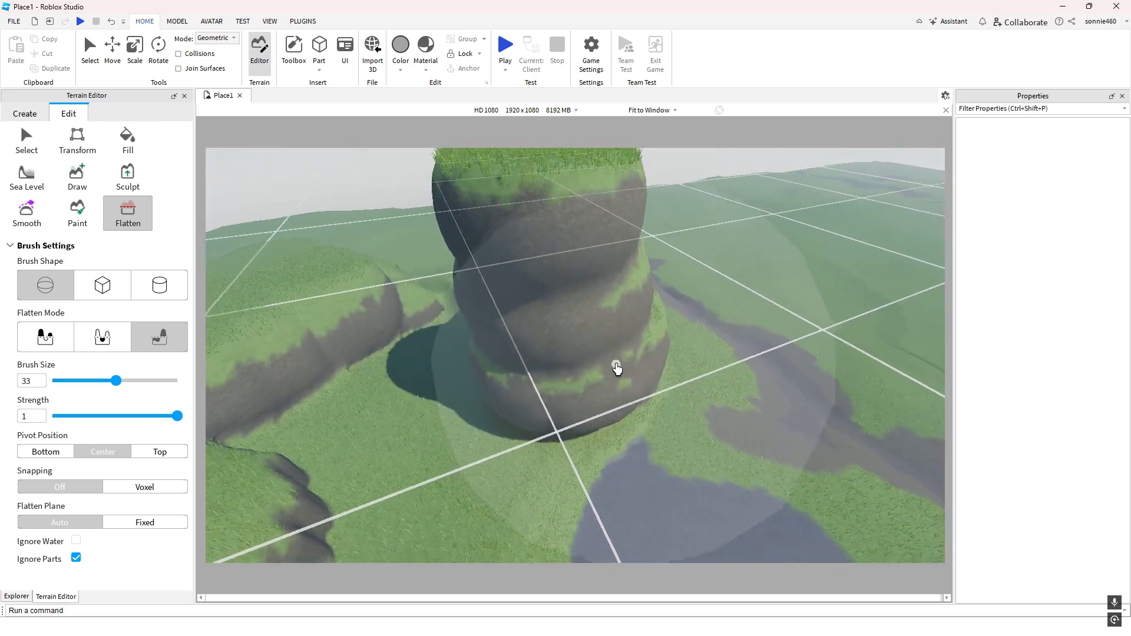
click(614, 362)
drag(614, 362, 613, 363)
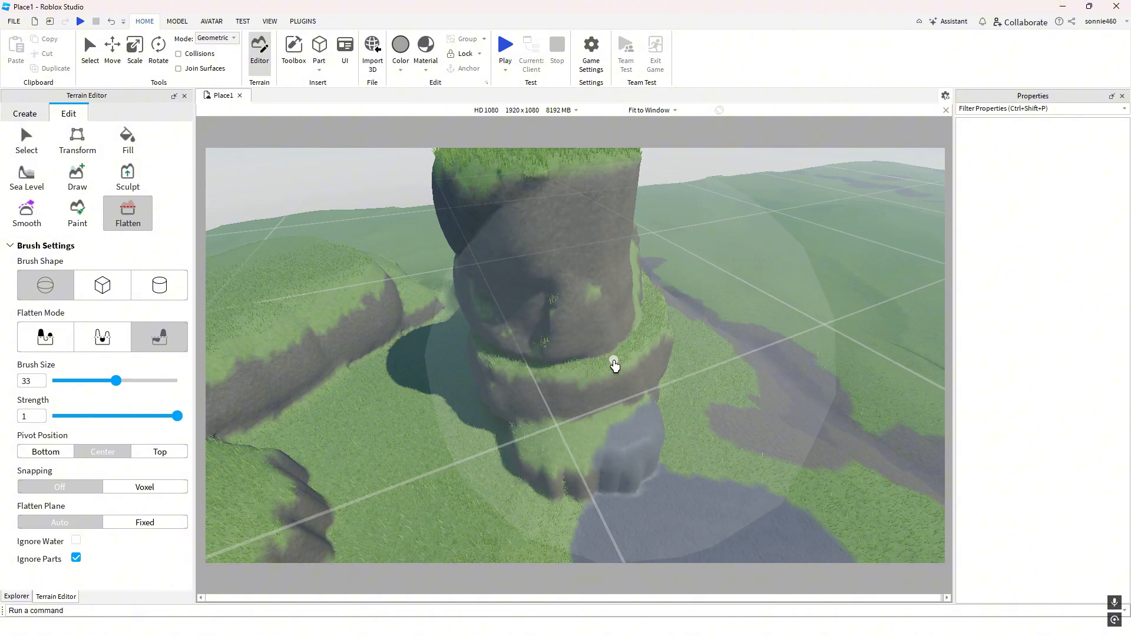
right_drag(614, 362, 603, 398)
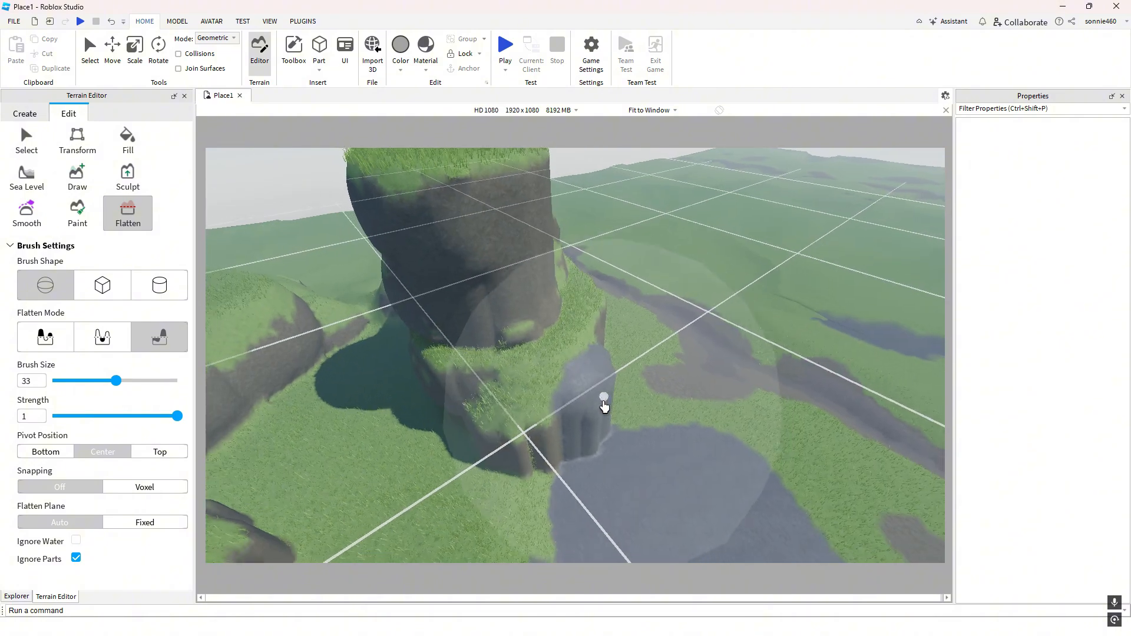
drag(603, 399, 602, 404)
right_drag(603, 404, 601, 404)
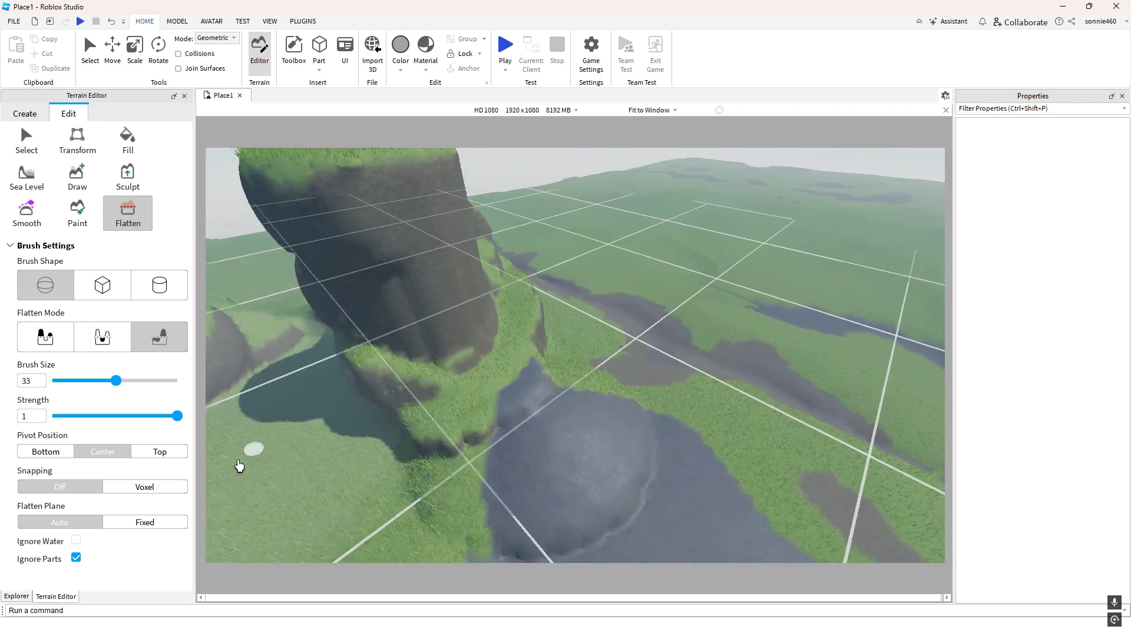
right_drag(418, 429, 422, 429)
key(d)
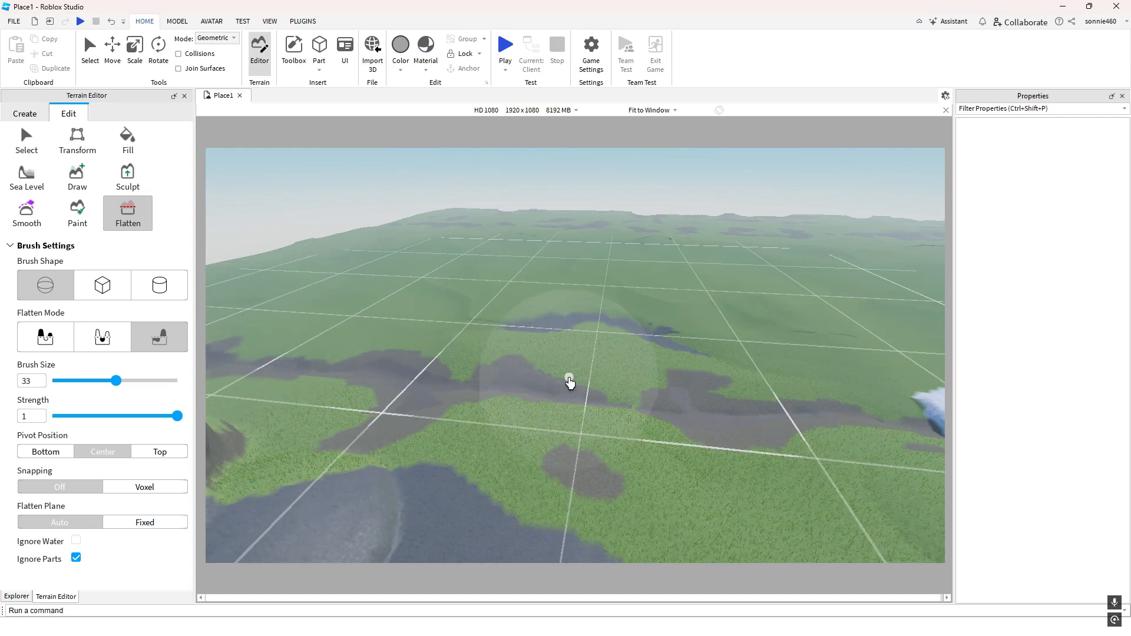
right_drag(573, 383, 566, 384)
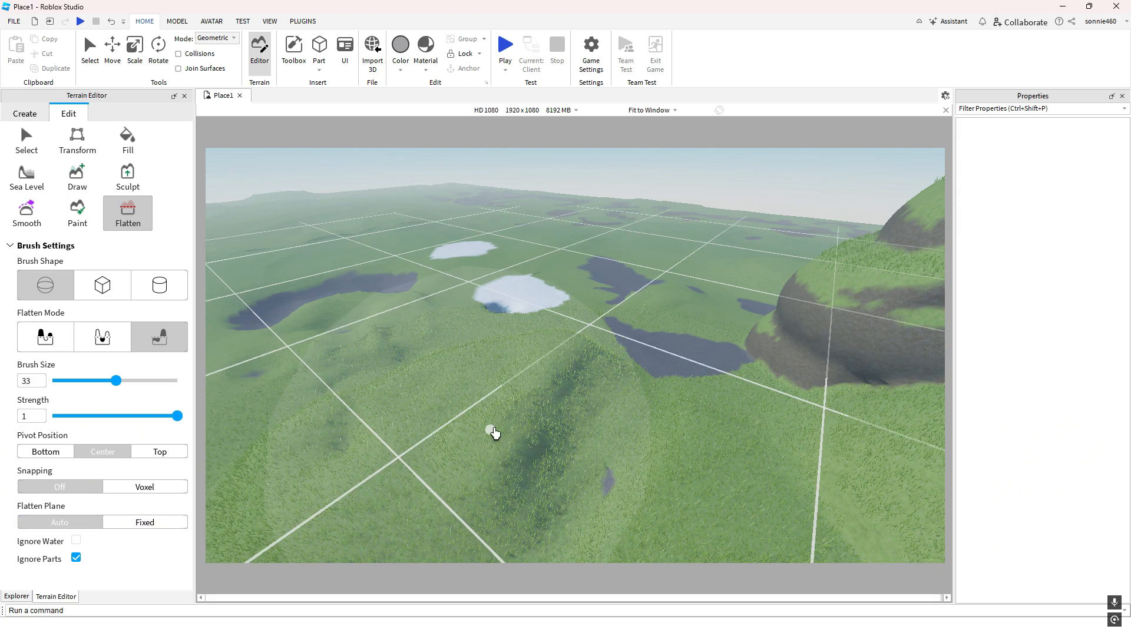
right_drag(498, 430, 508, 426)
right_drag(571, 383, 569, 375)
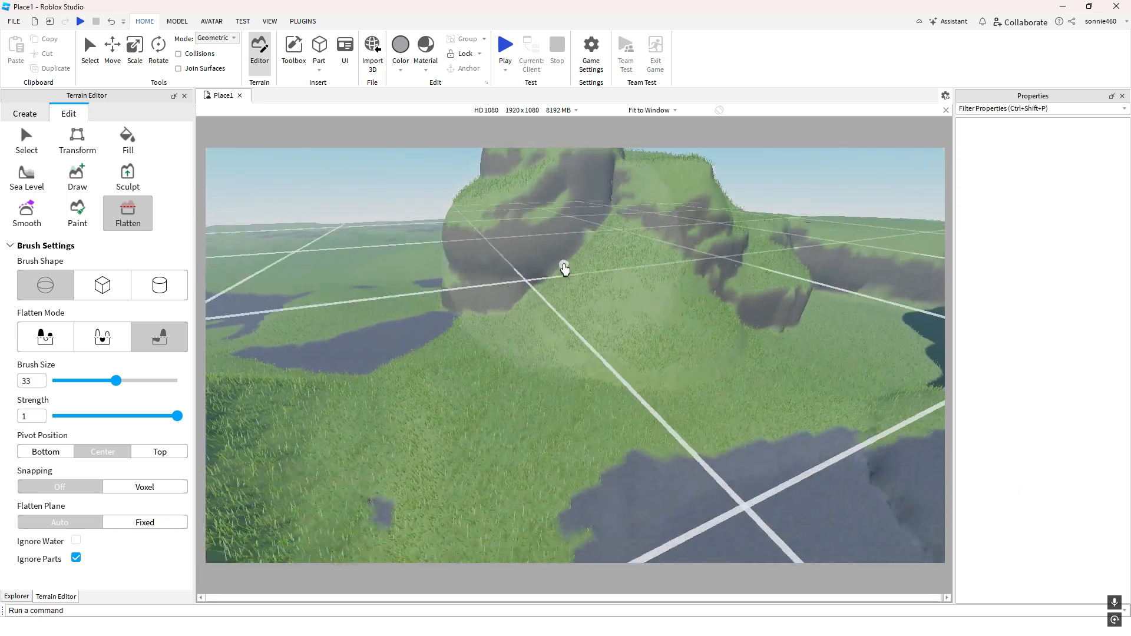
key(e)
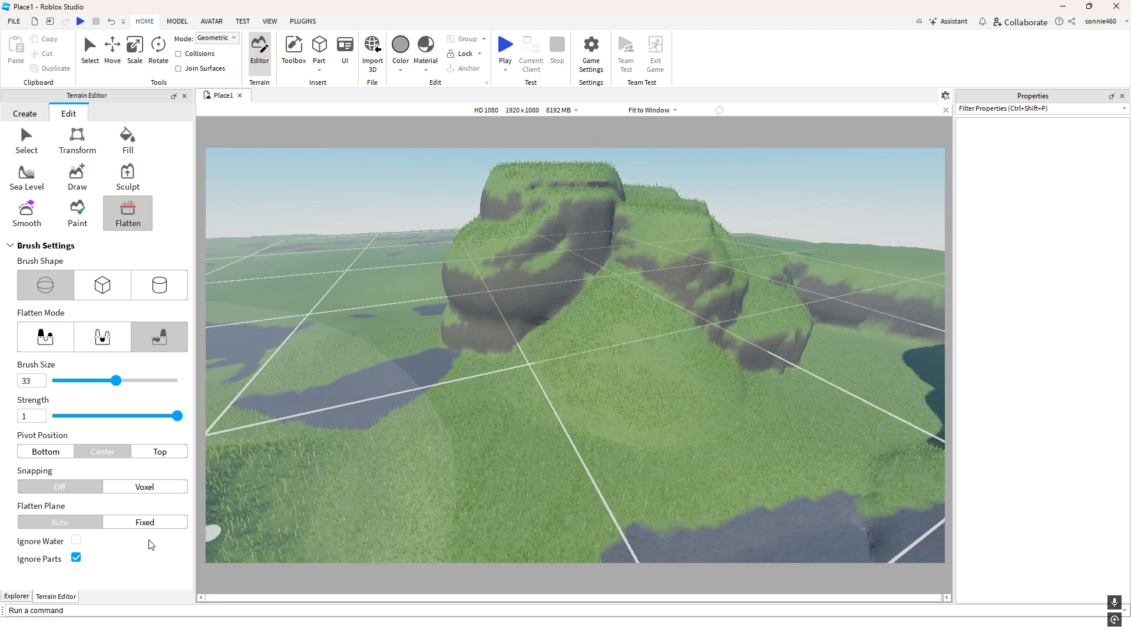
Set the flatten plane to Fixed with a Fixed Y Plane of 100 and restart the Flatten tool
click(145, 522)
right_drag(604, 412, 540, 434)
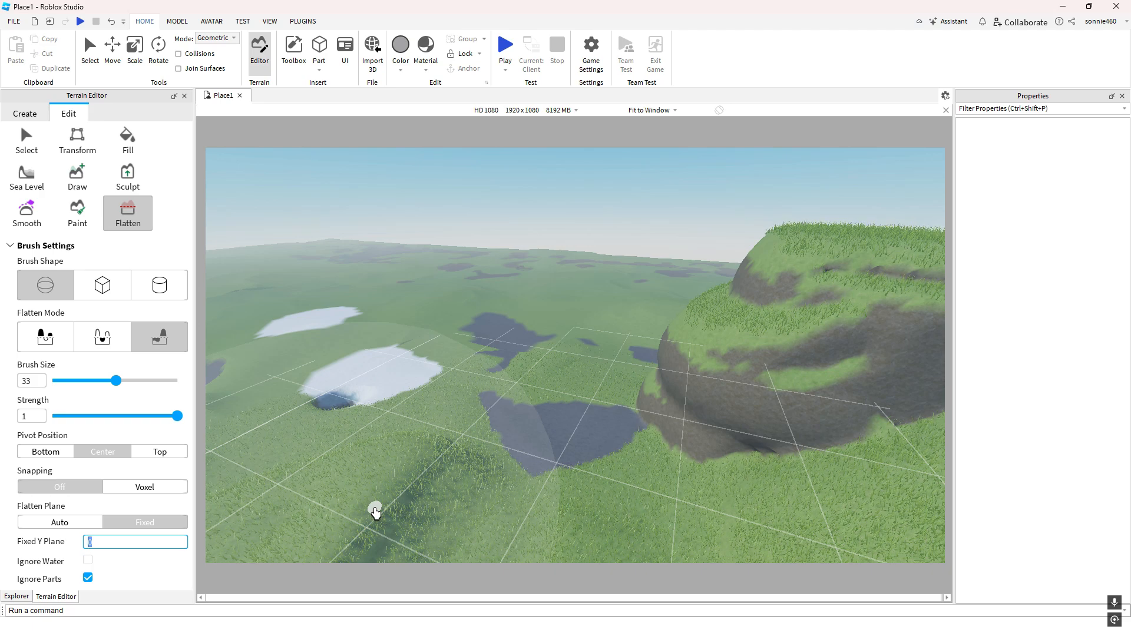
key(Return)
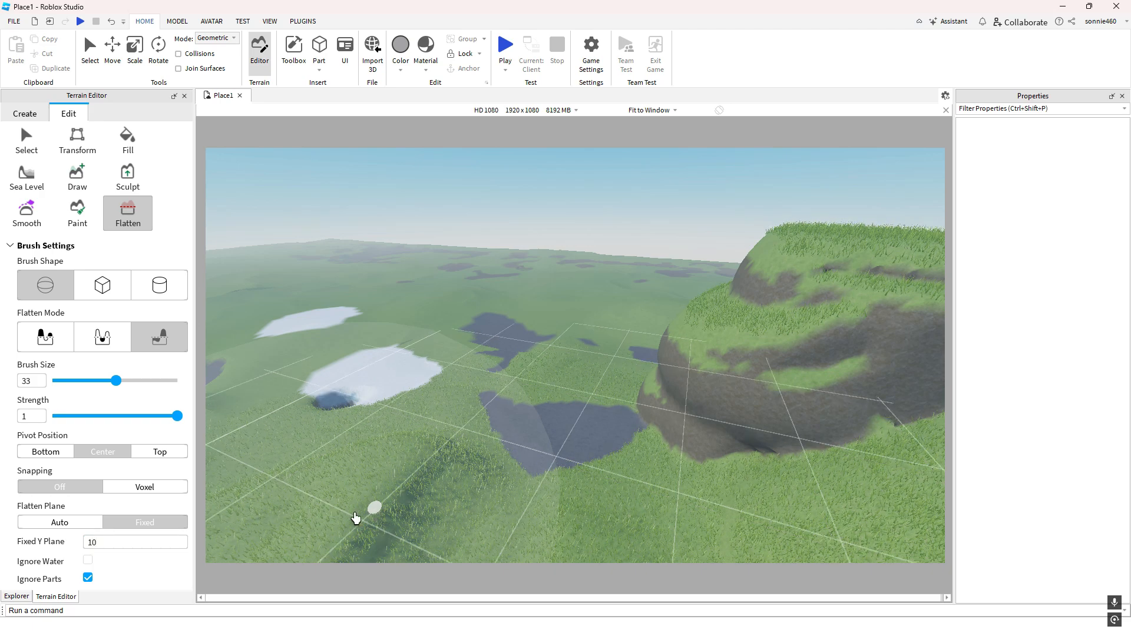
click(100, 545)
text(0)
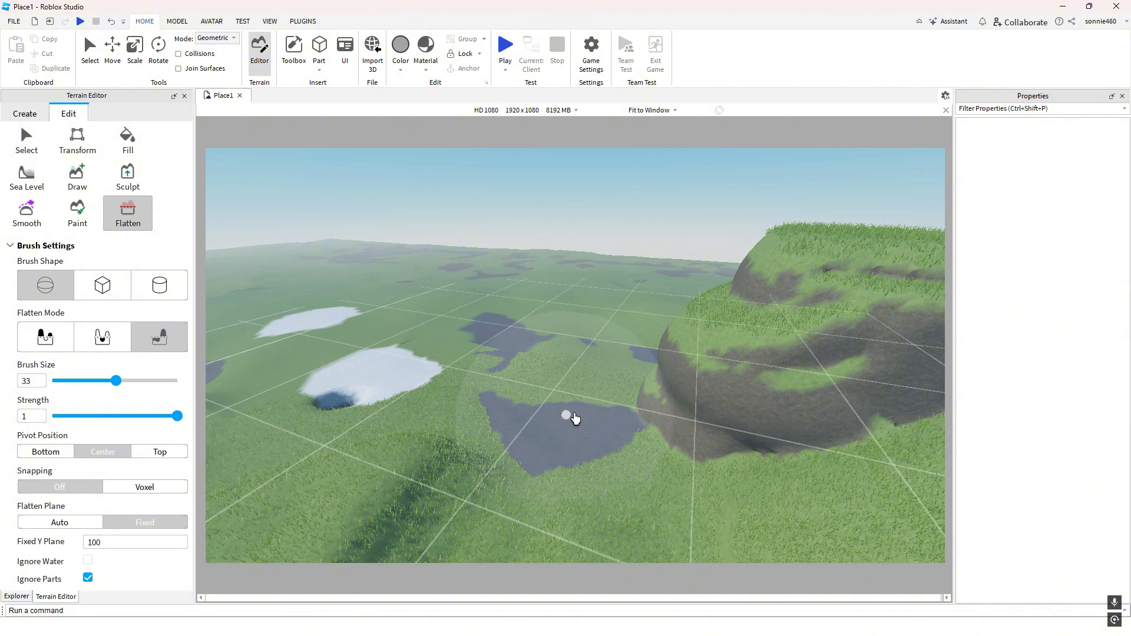
right_drag(573, 417, 584, 416)
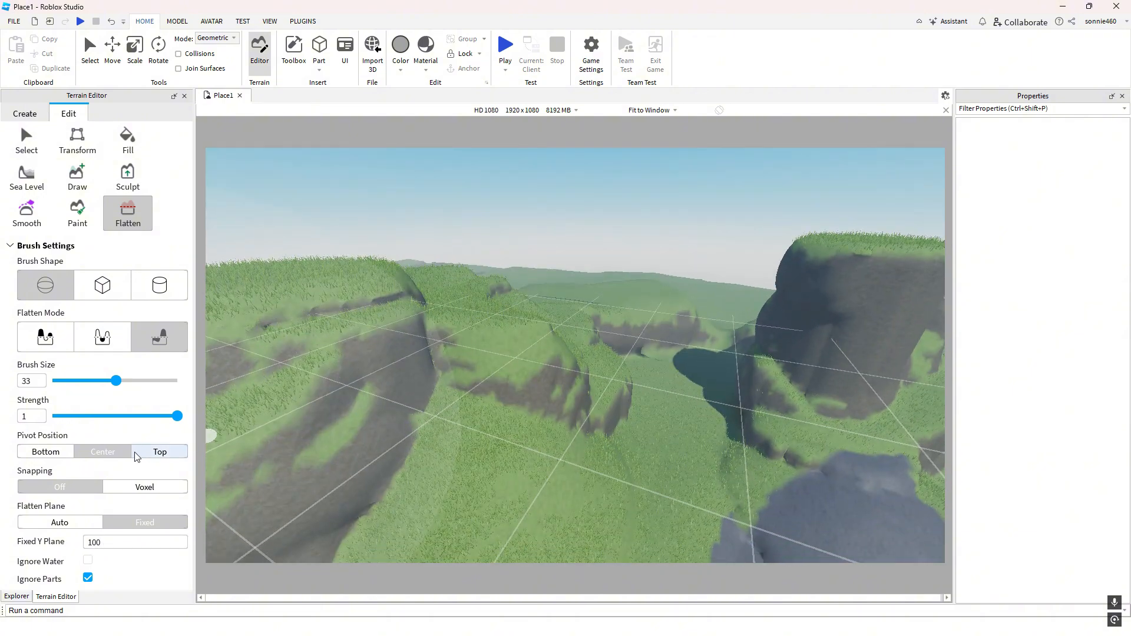
click(139, 219)
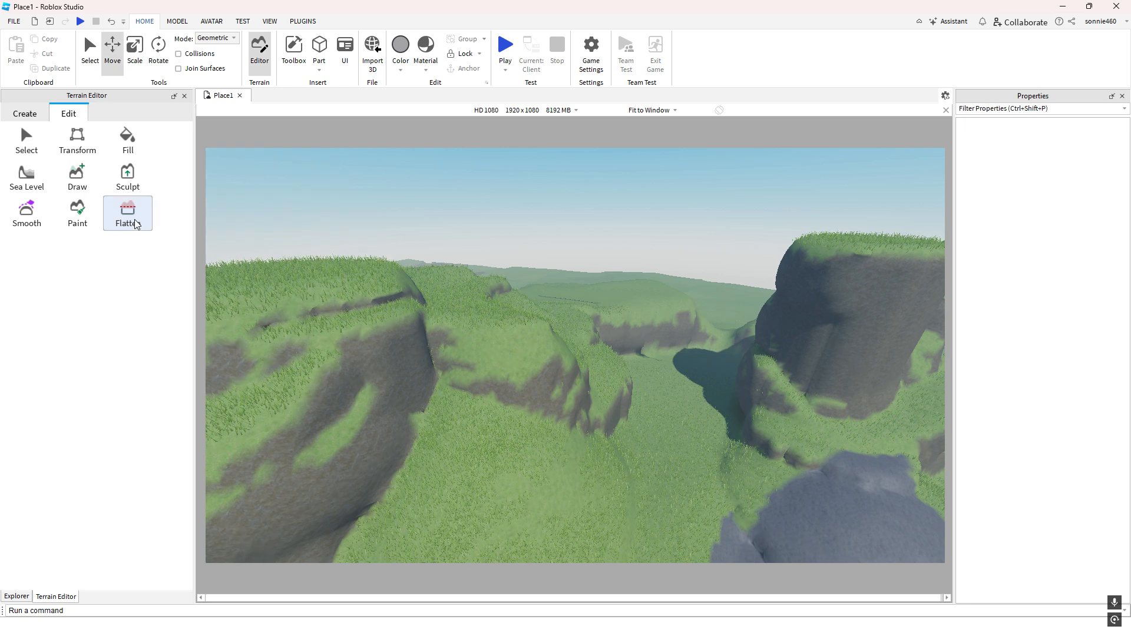
click(136, 224)
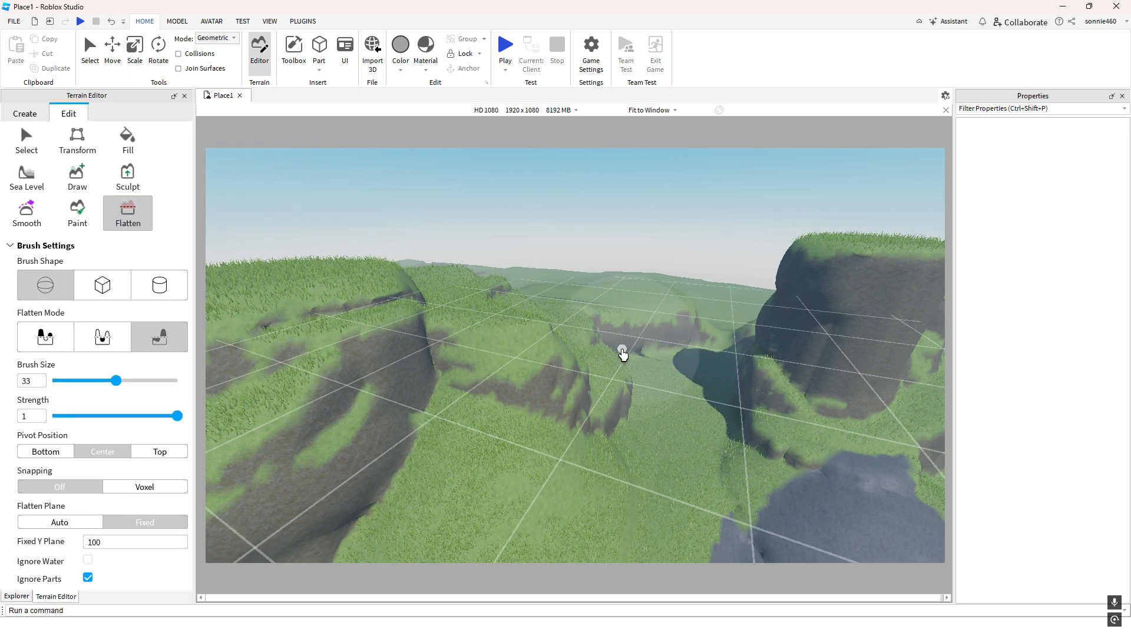